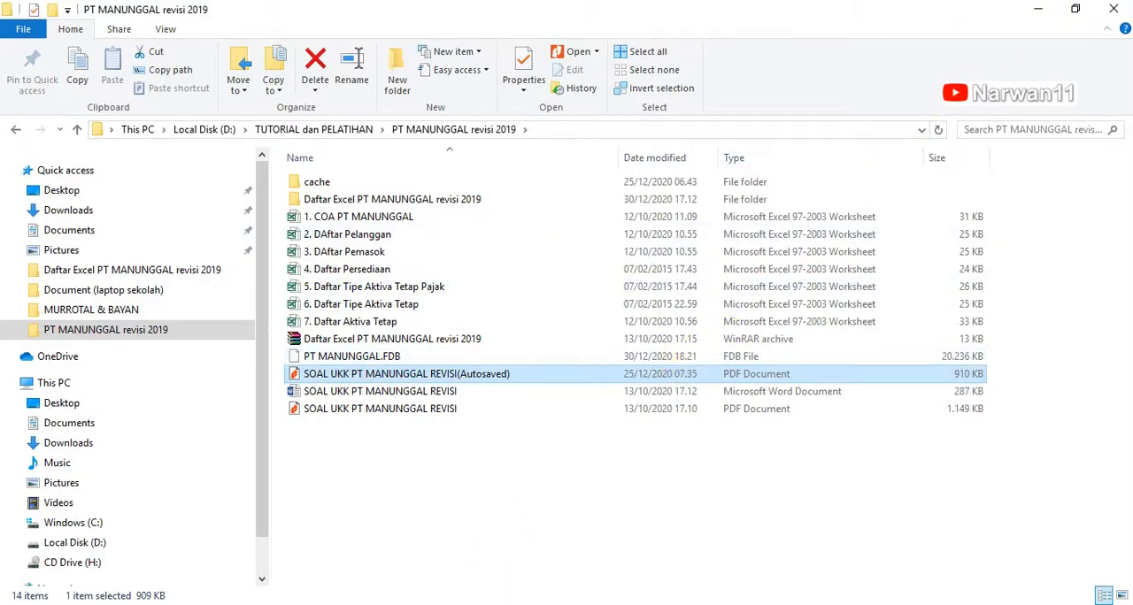
# Step: Open SOAL UKK PT MANUNGGAL REVISI(Autosaved) and examine the trial balance, chart of accounts, task list and accounting policies back to the company identity
pyautogui.press('Return')
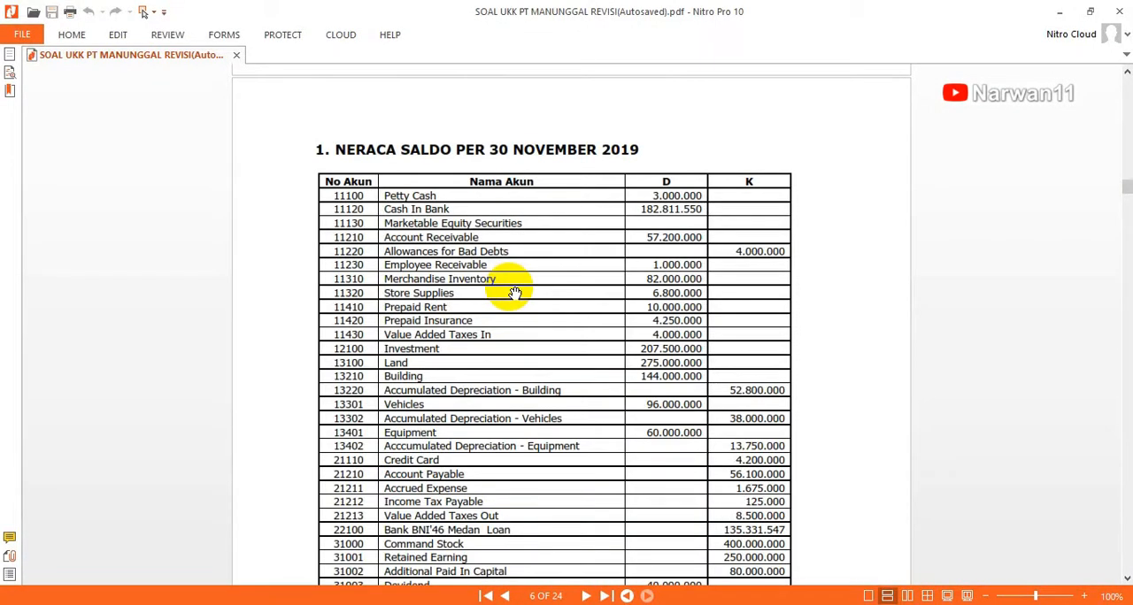
pyautogui.scroll(3, 514, 293)
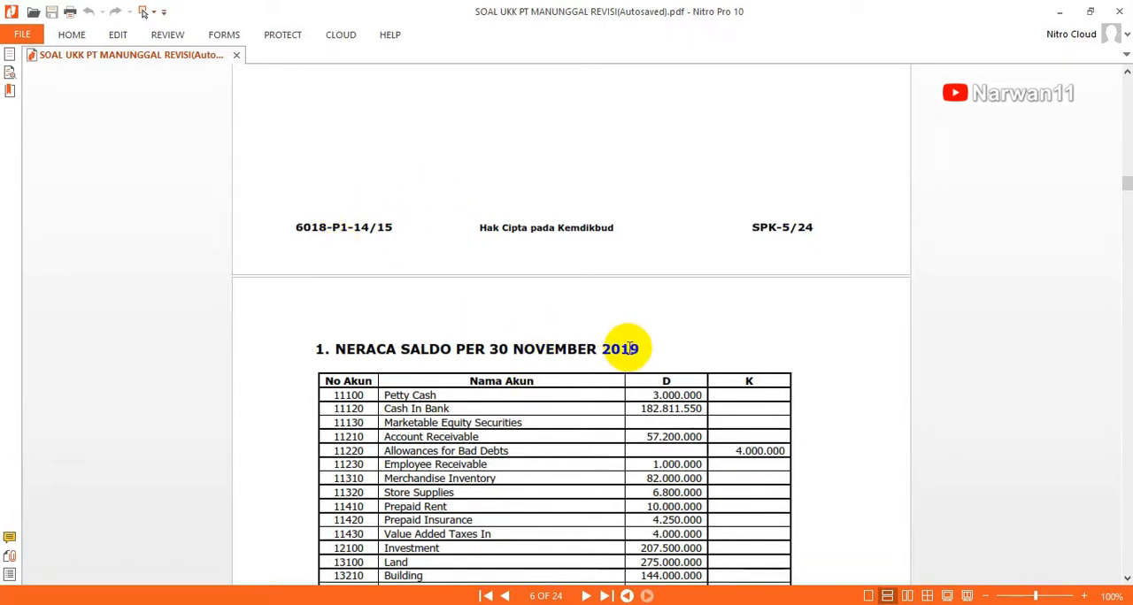
pyautogui.scroll(10, 629, 349)
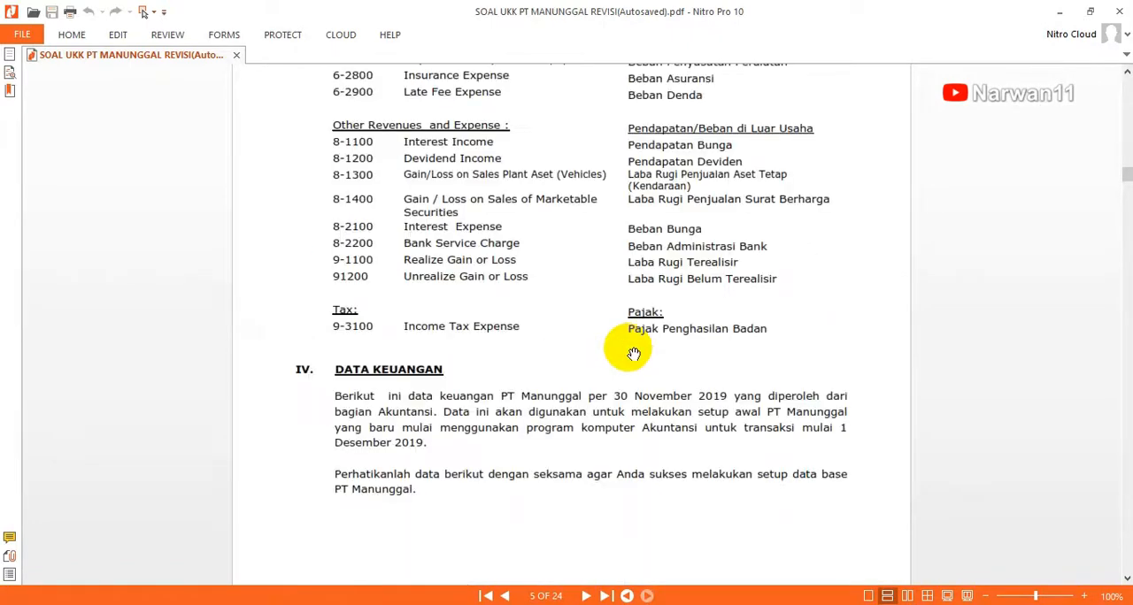
pyautogui.scroll(5, 634, 353)
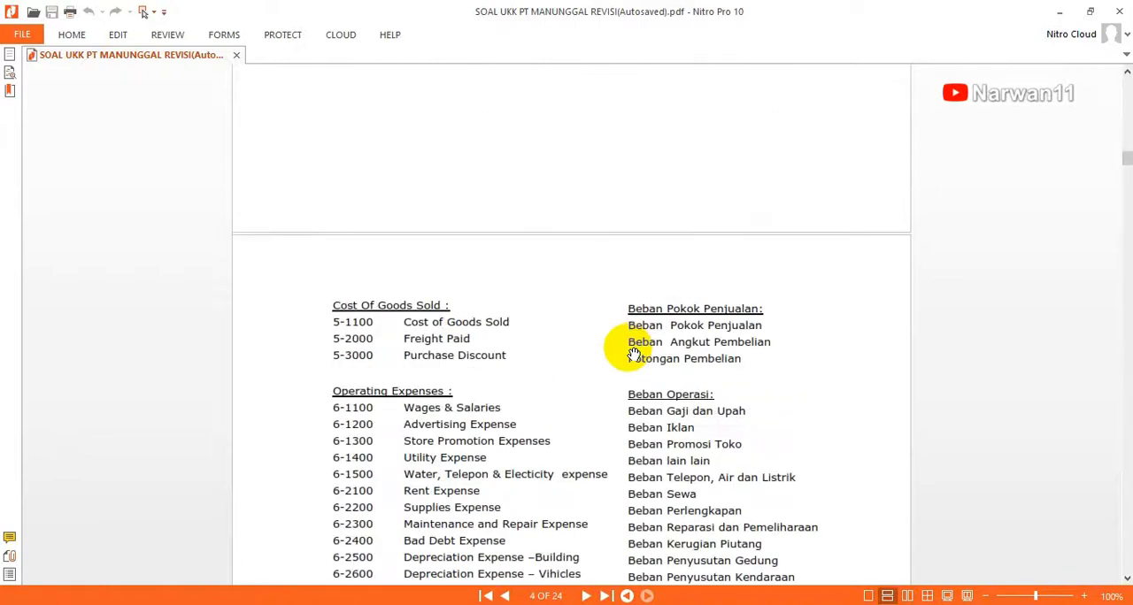
pyautogui.scroll(5, 633, 353)
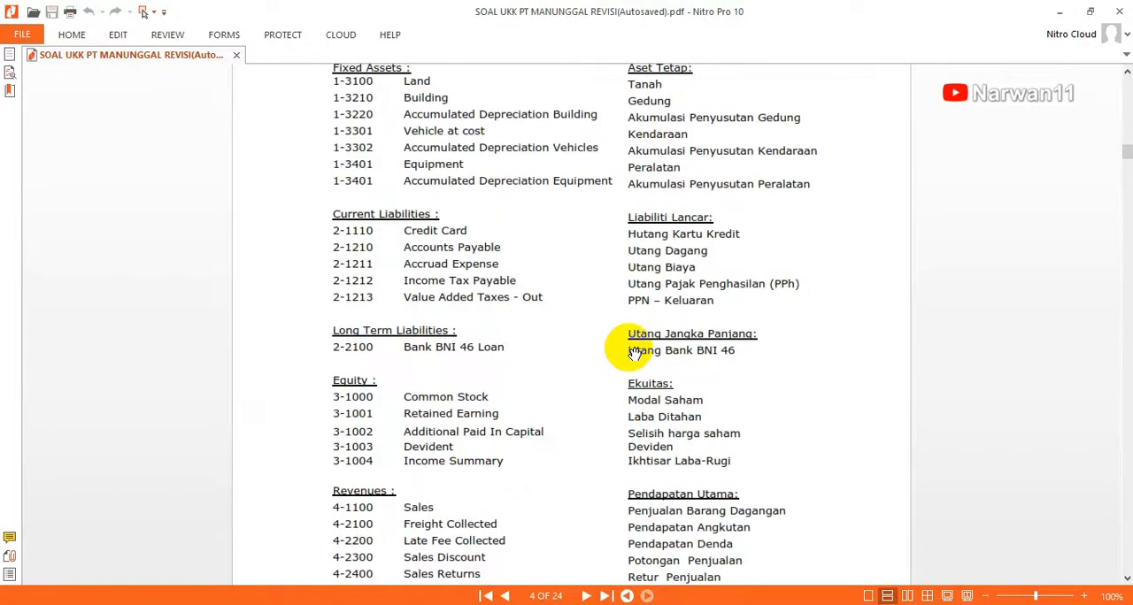
pyautogui.scroll(5, 631, 347)
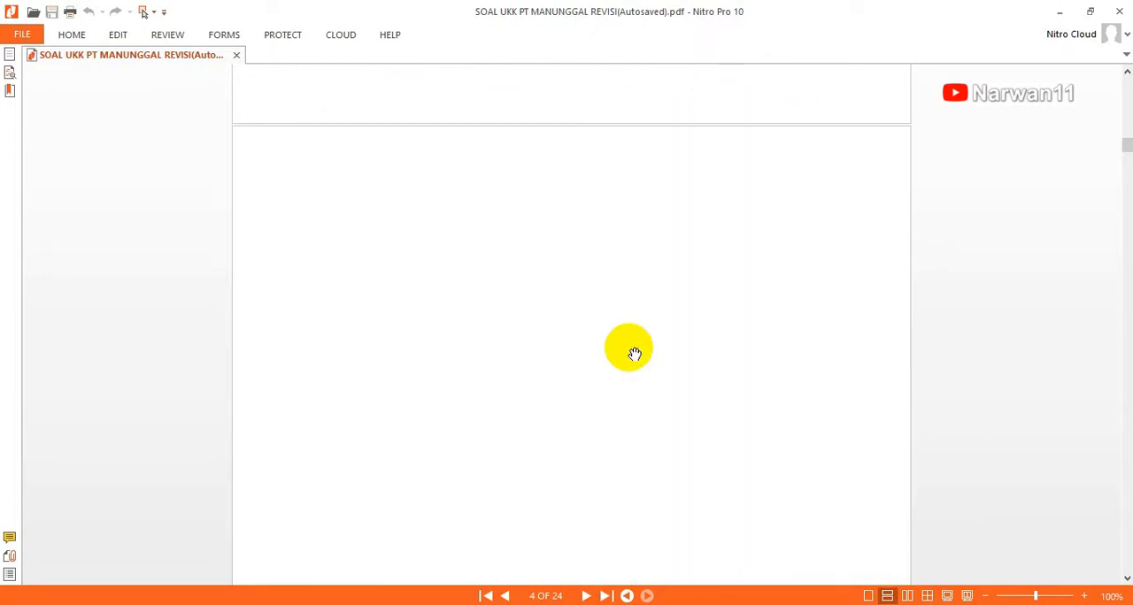
pyautogui.scroll(5, 633, 353)
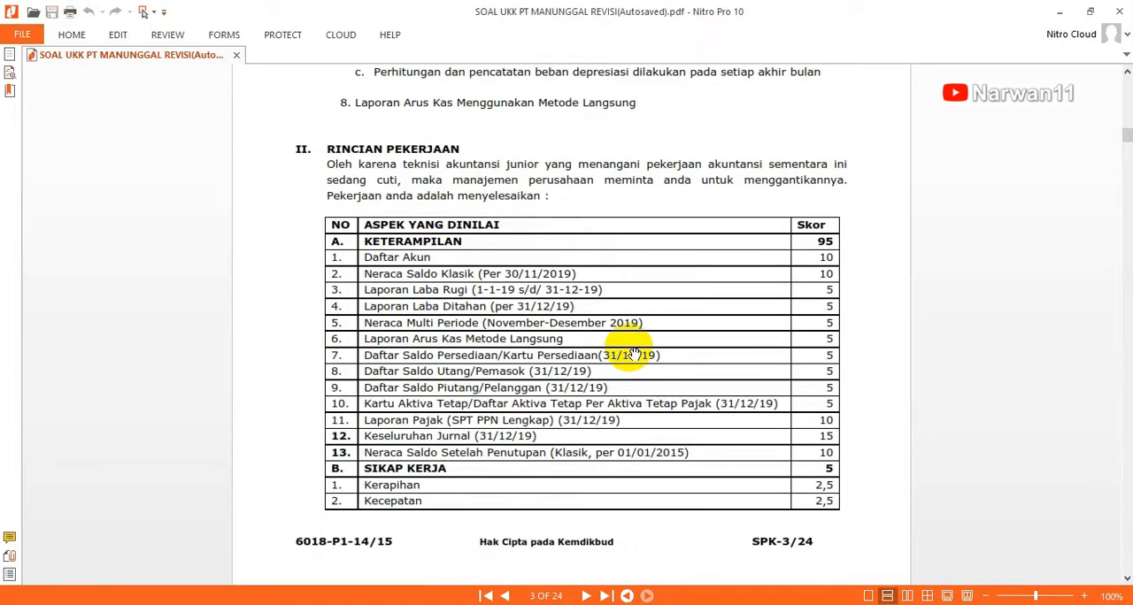
pyautogui.scroll(8, 633, 353)
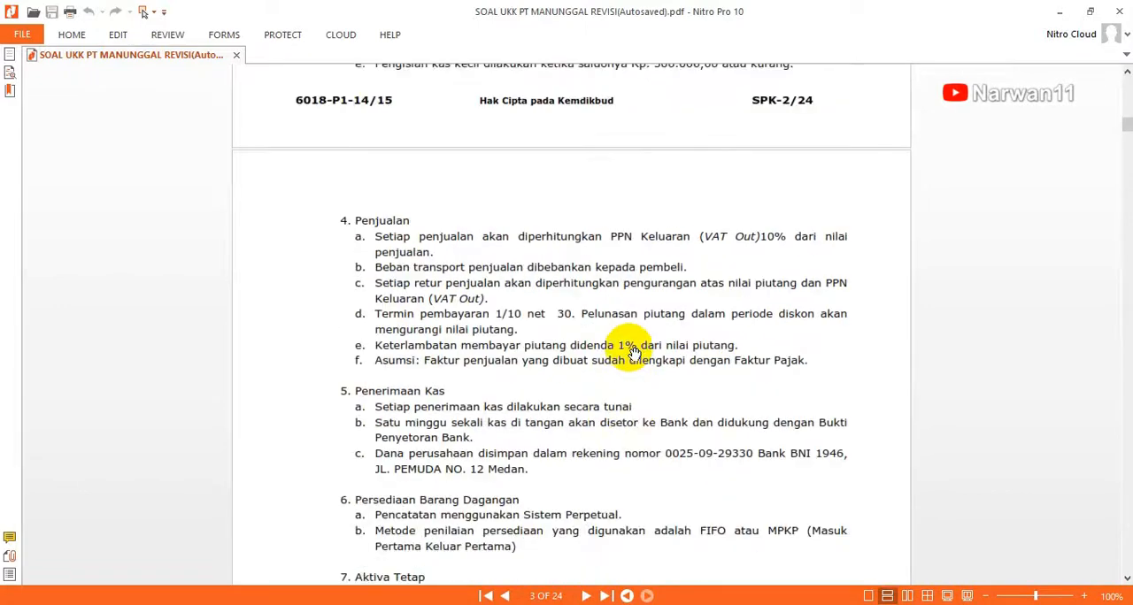
pyautogui.scroll(10, 633, 352)
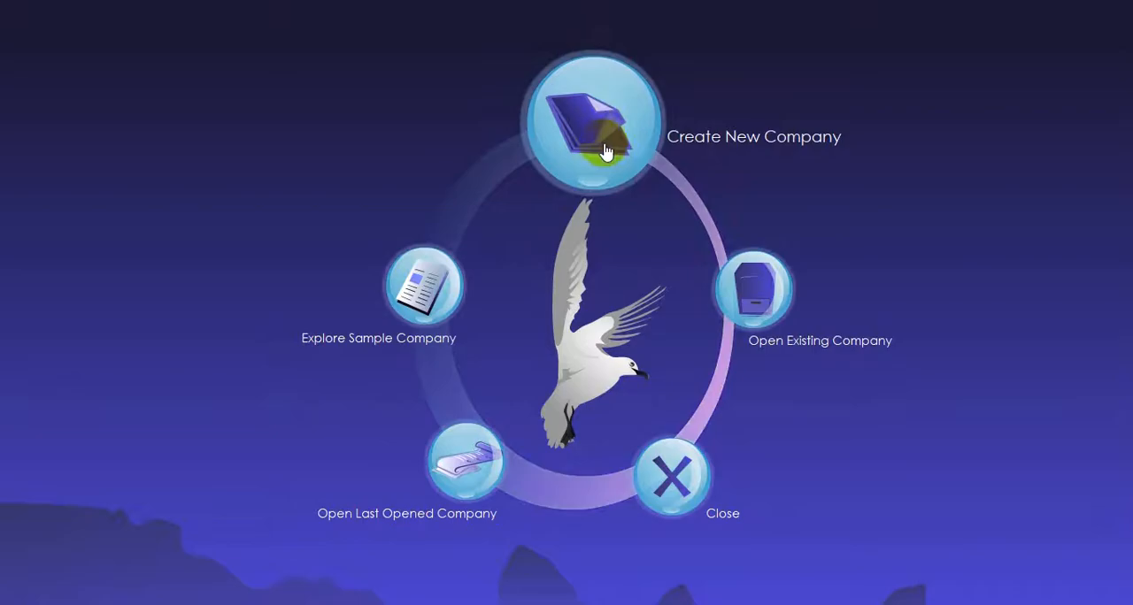
# Step: In FINA, create a new company file named PT MANUNGGAL in the PT MANUNGGAL revisi 2019 folder on the local computer
pyautogui.click(605, 140)
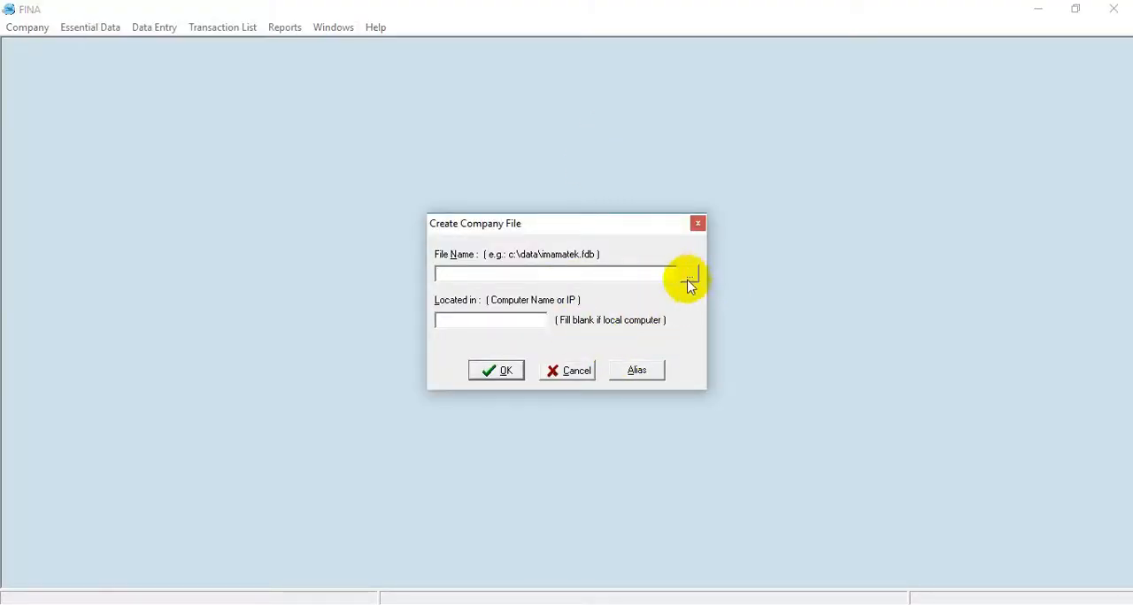
pyautogui.click(690, 277)
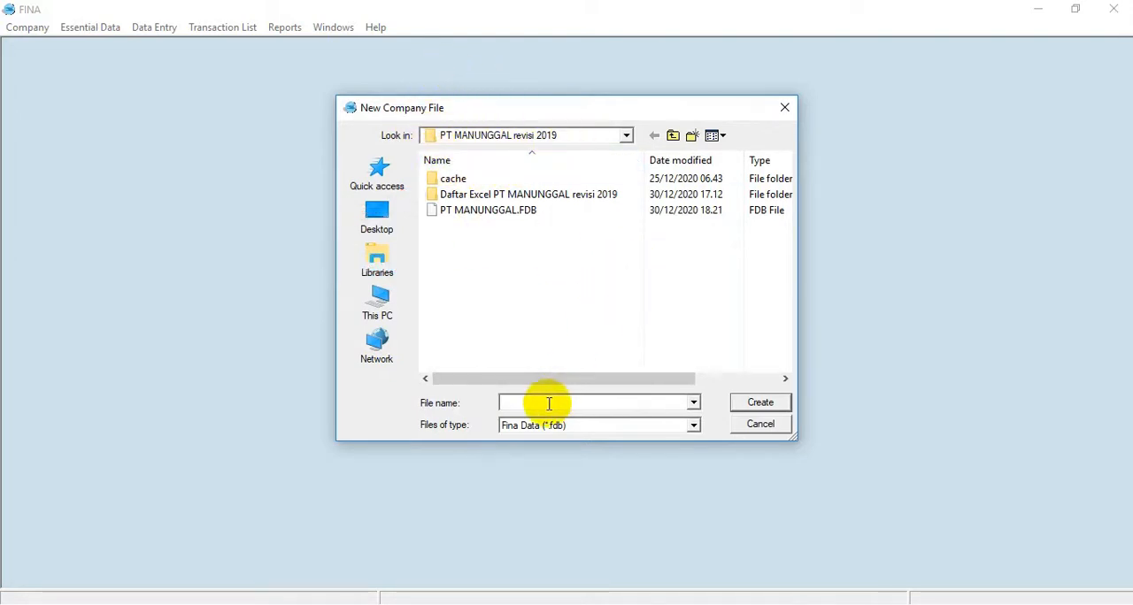
pyautogui.write('PT')
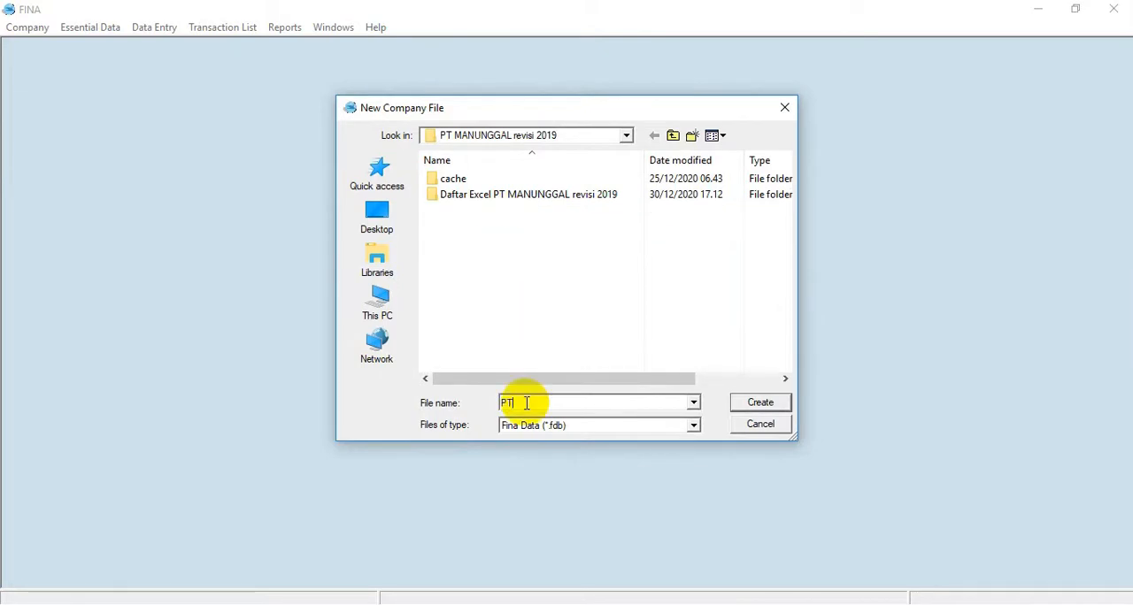
pyautogui.write(' MAN')
pyautogui.press('BackSpace')
pyautogui.press('BackSpace')
pyautogui.write('NGGAL')
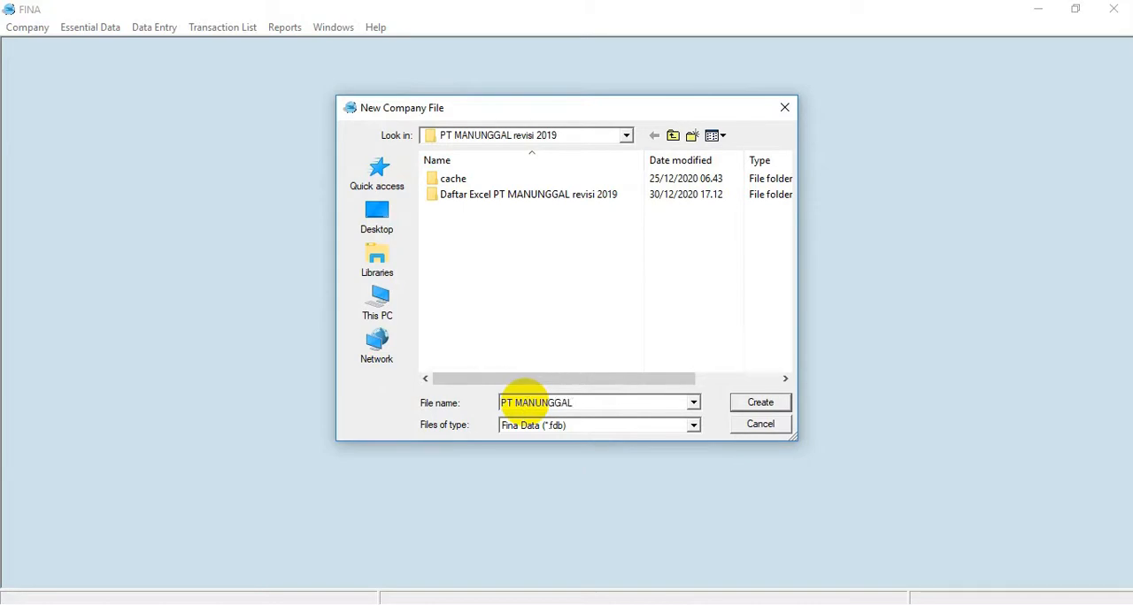
pyautogui.click(759, 404)
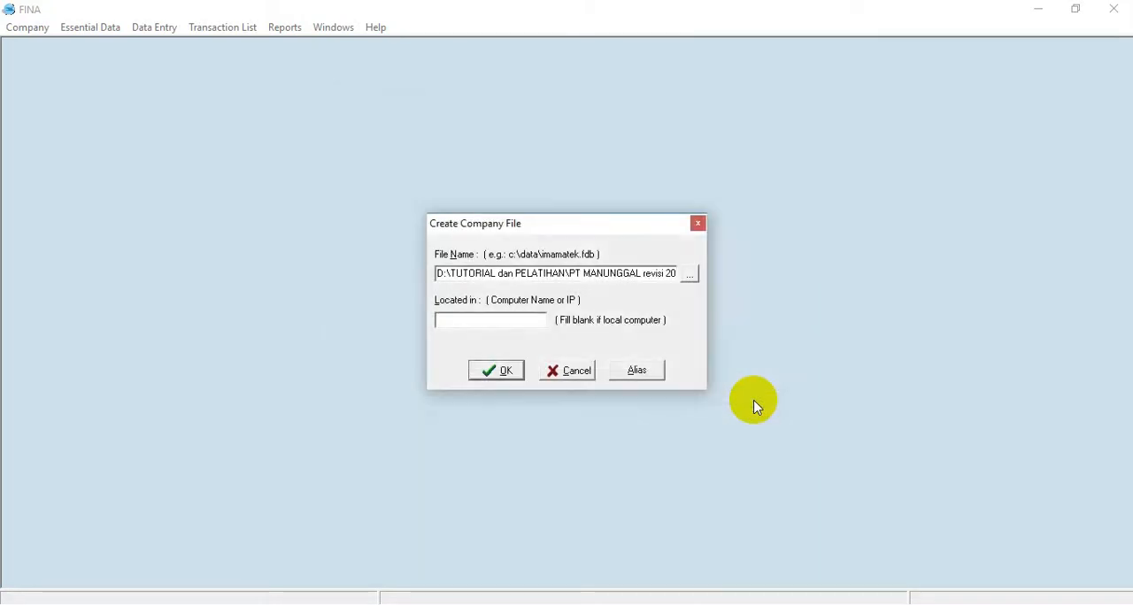
pyautogui.click(492, 371)
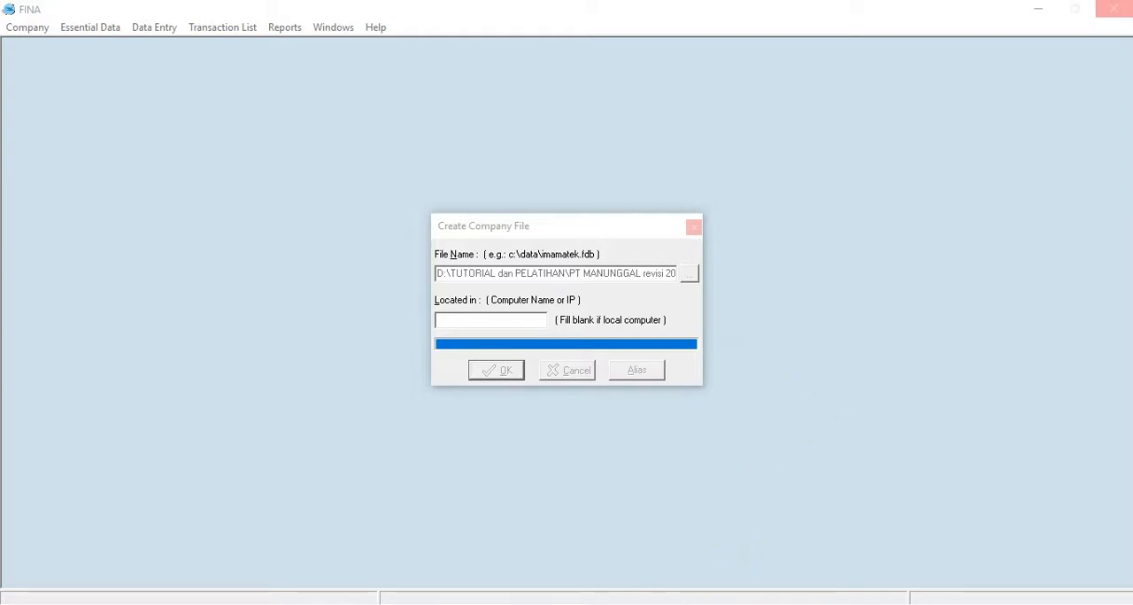
# Step: Log in to the new company file with the default user and enter the account password
pyautogui.click(543, 267)
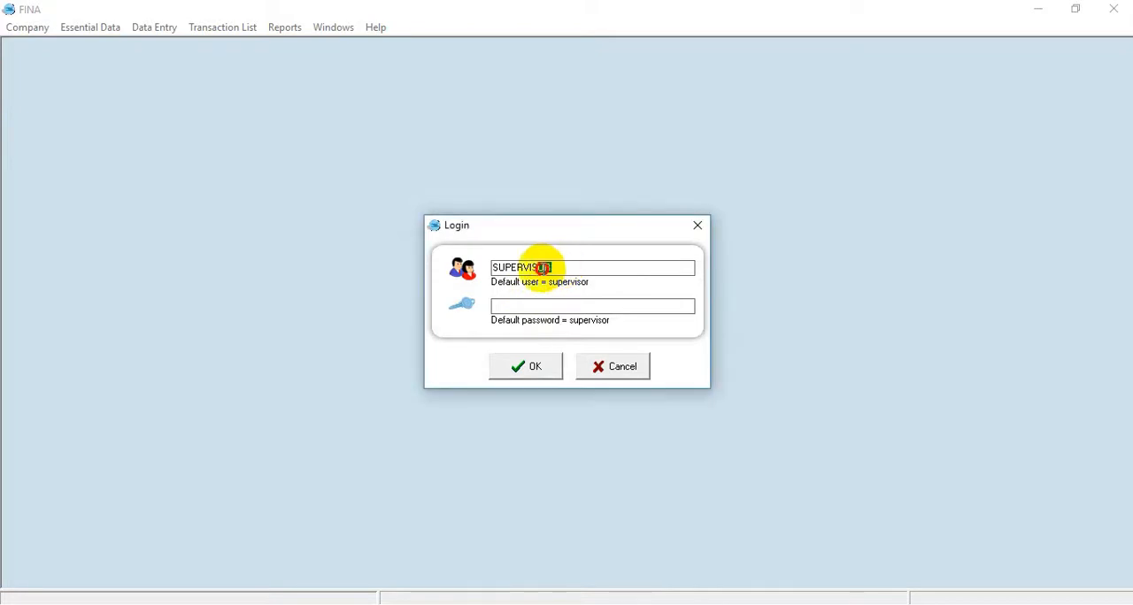
pyautogui.moveTo(542, 267); pyautogui.dragTo(461, 270)
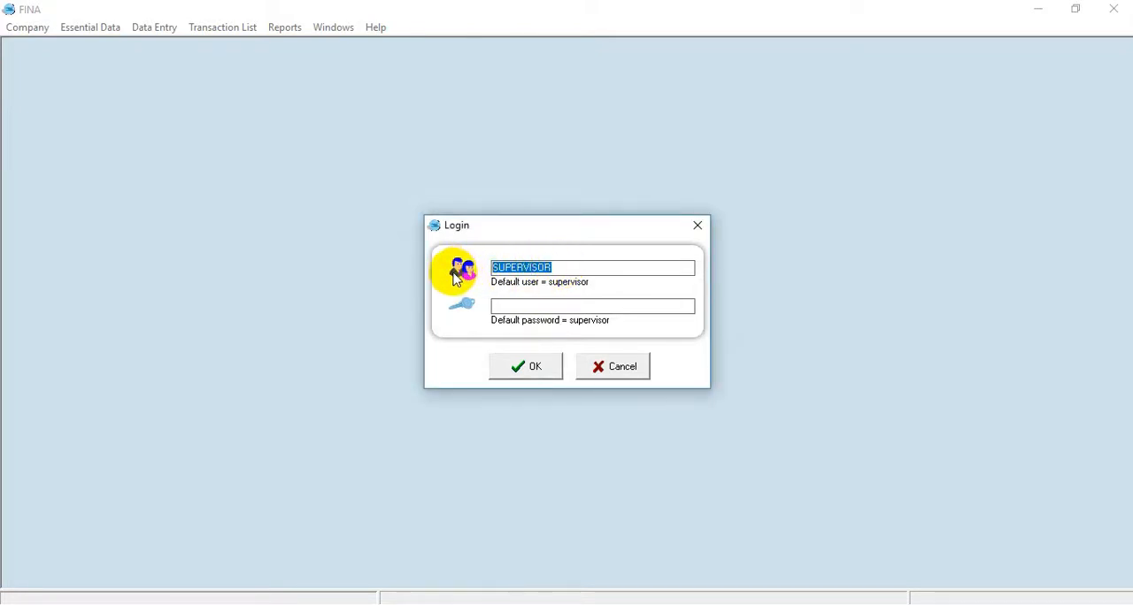
pyautogui.click(506, 307)
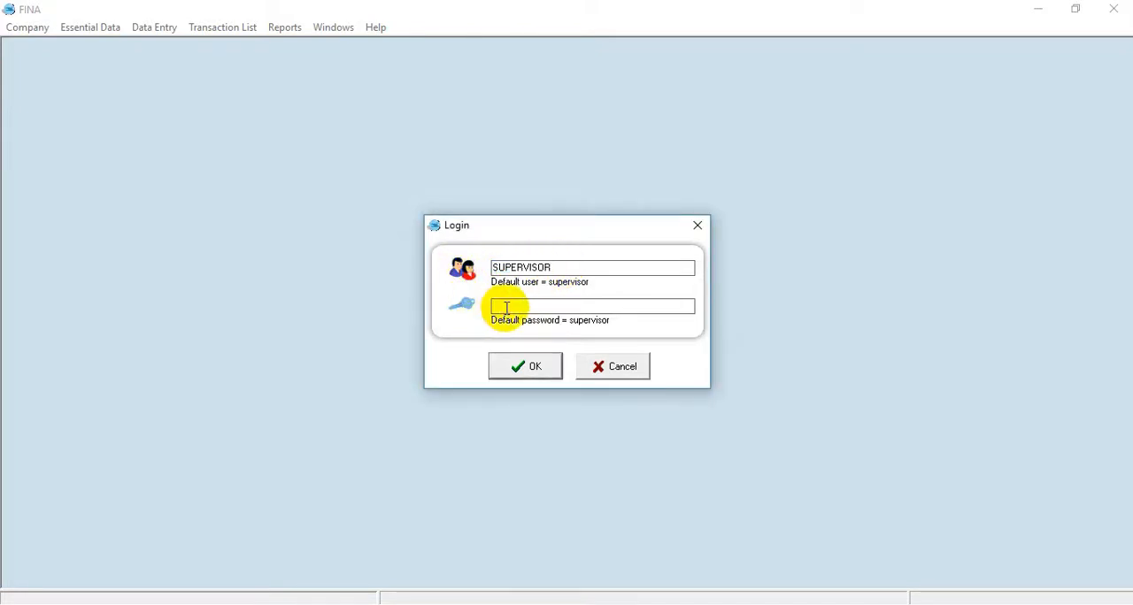
pyautogui.click(519, 367)
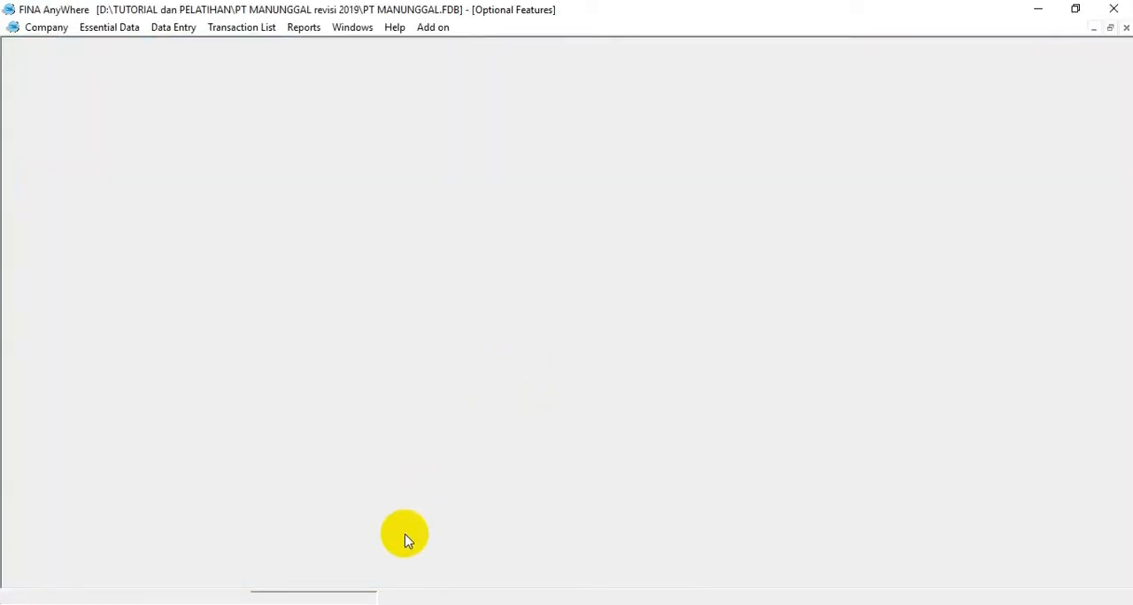
# Step: Switch to the exam PDF and File Explorer to check the source files in the Daftar Excel PT MANUNGGAL revisi 2019 folder
pyautogui.hotkey('alt', 'Tab')
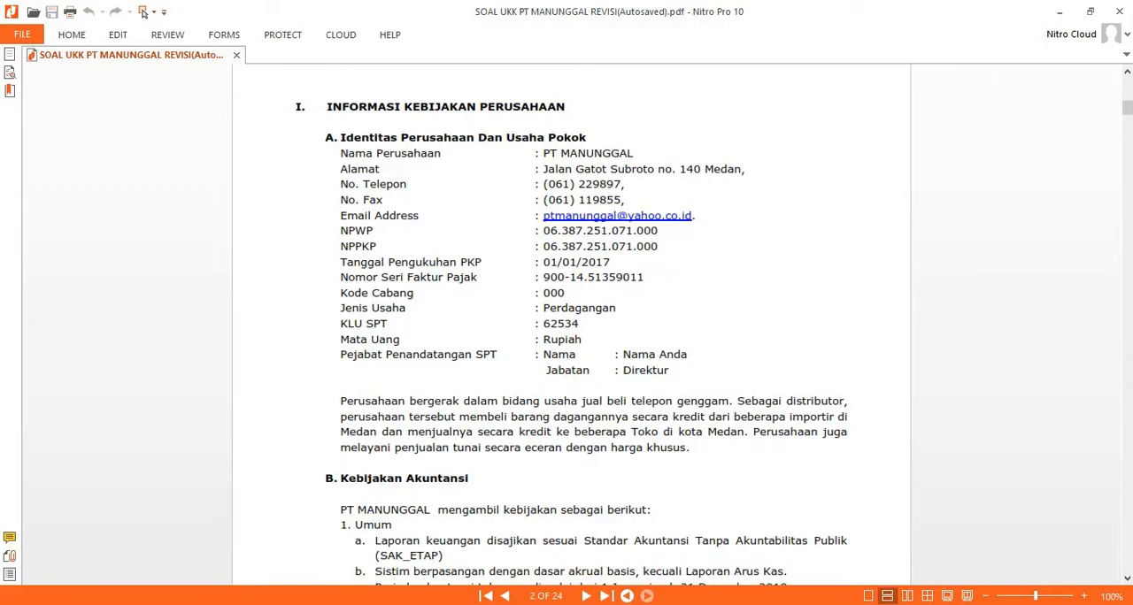
pyautogui.click(244, 604)
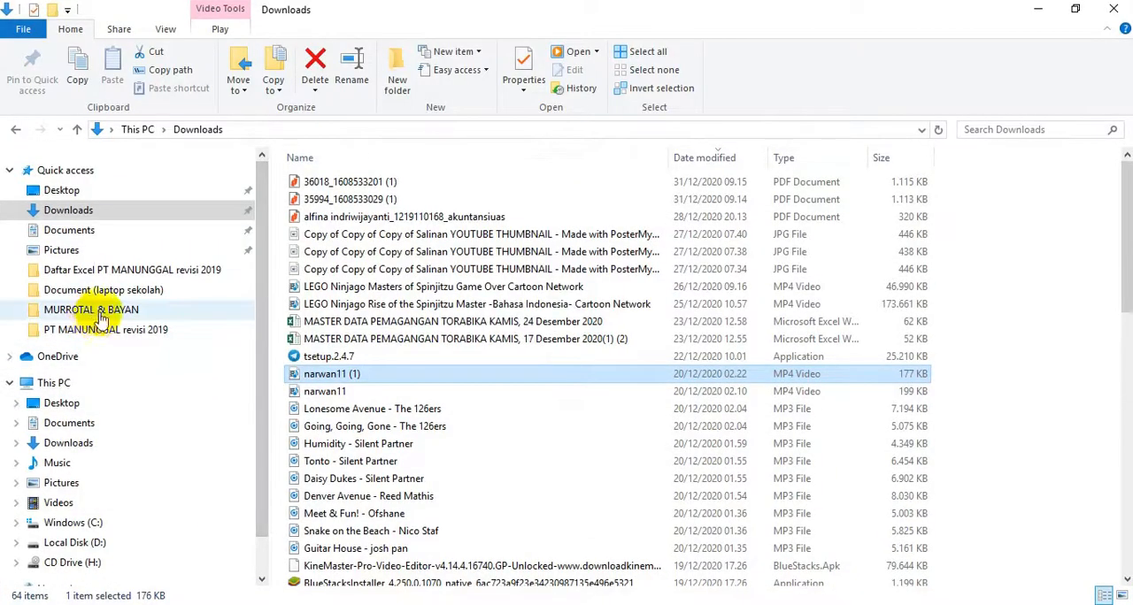
pyautogui.click(115, 276)
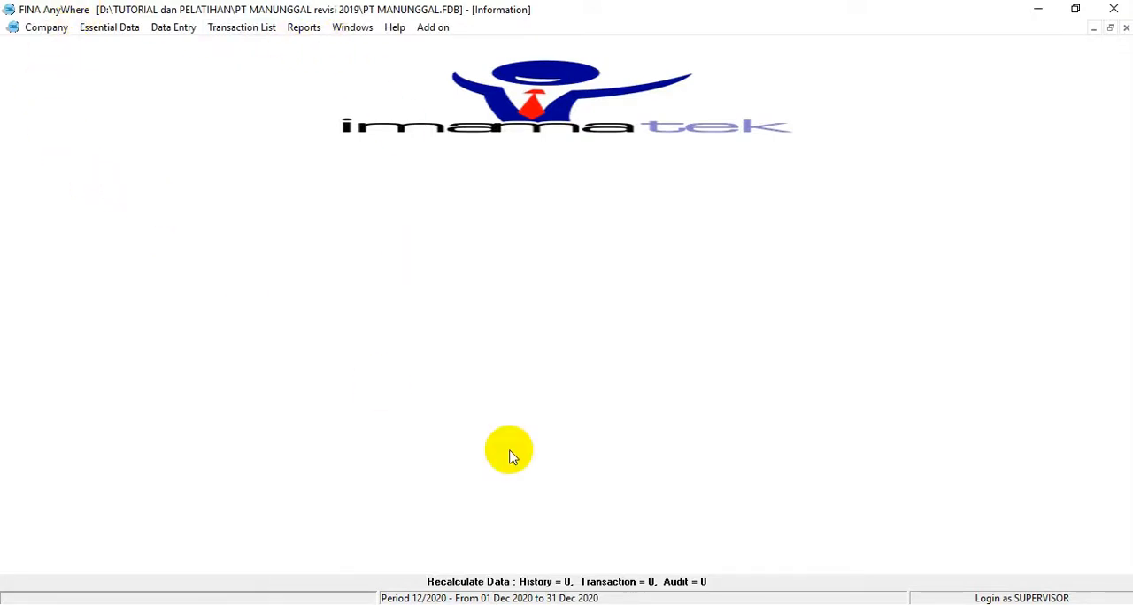
pyautogui.click(708, 603)
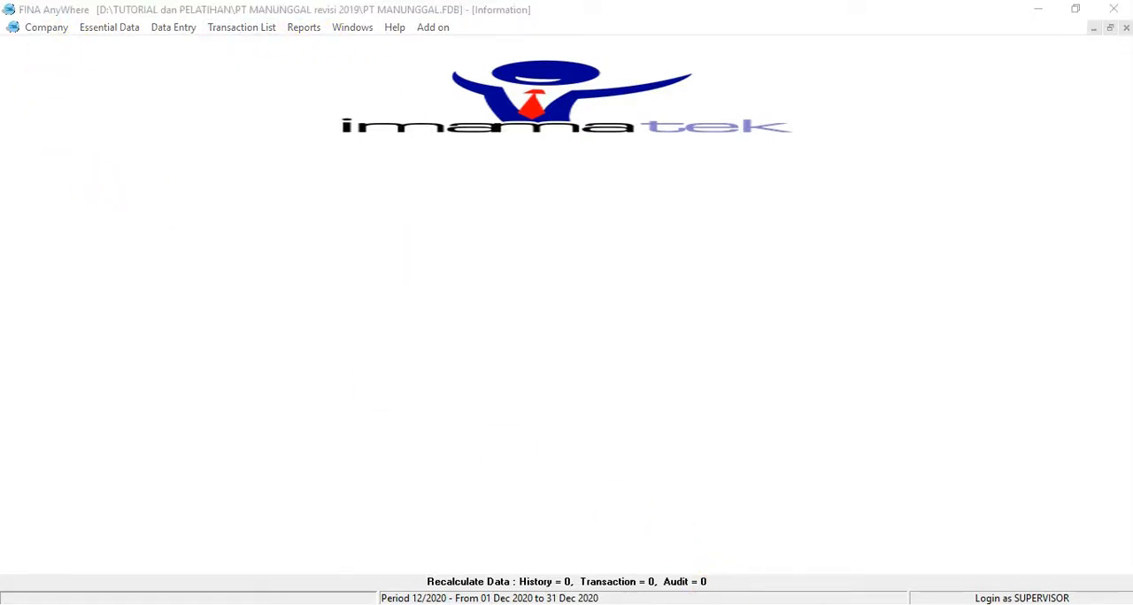
# Step: Launch the Guided Start-up in FINA and begin it from its welcome page
pyautogui.click(110, 28)
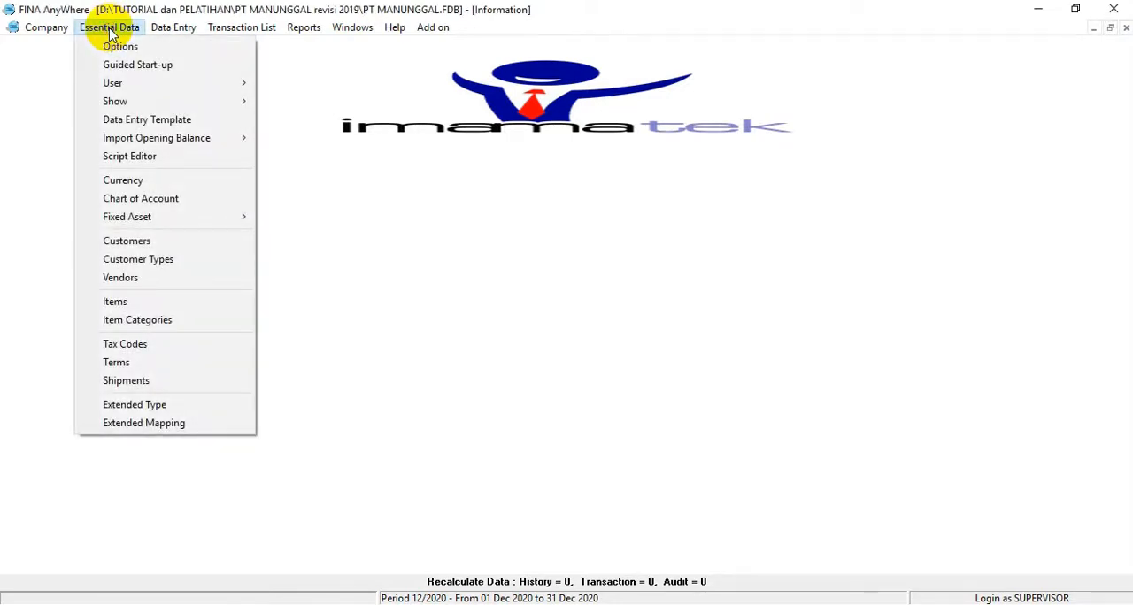
pyautogui.moveTo(37, 32)
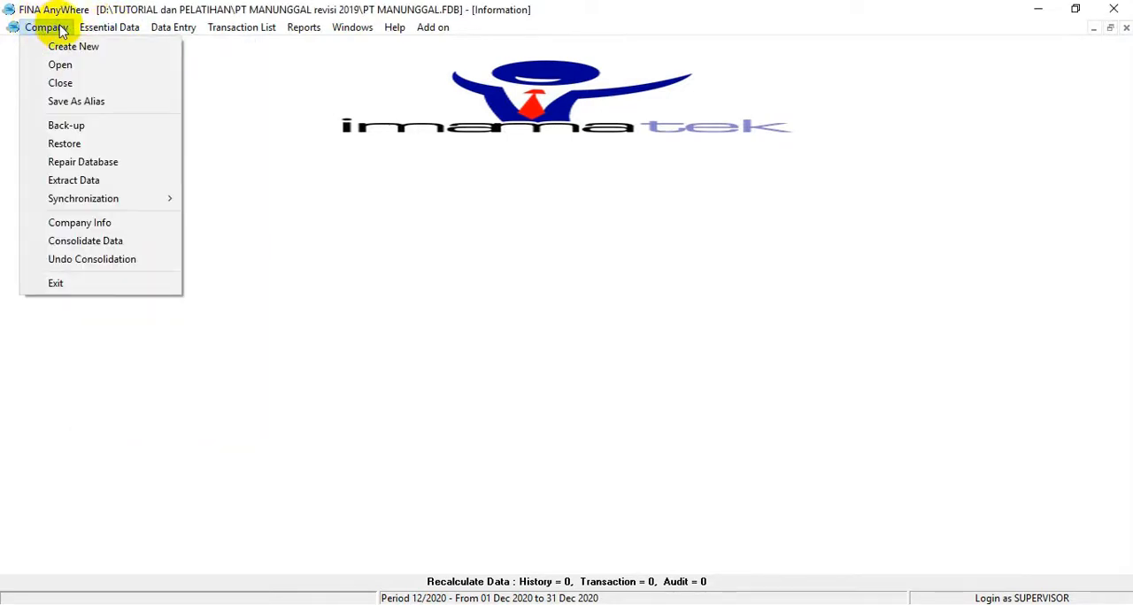
pyautogui.moveTo(98, 32)
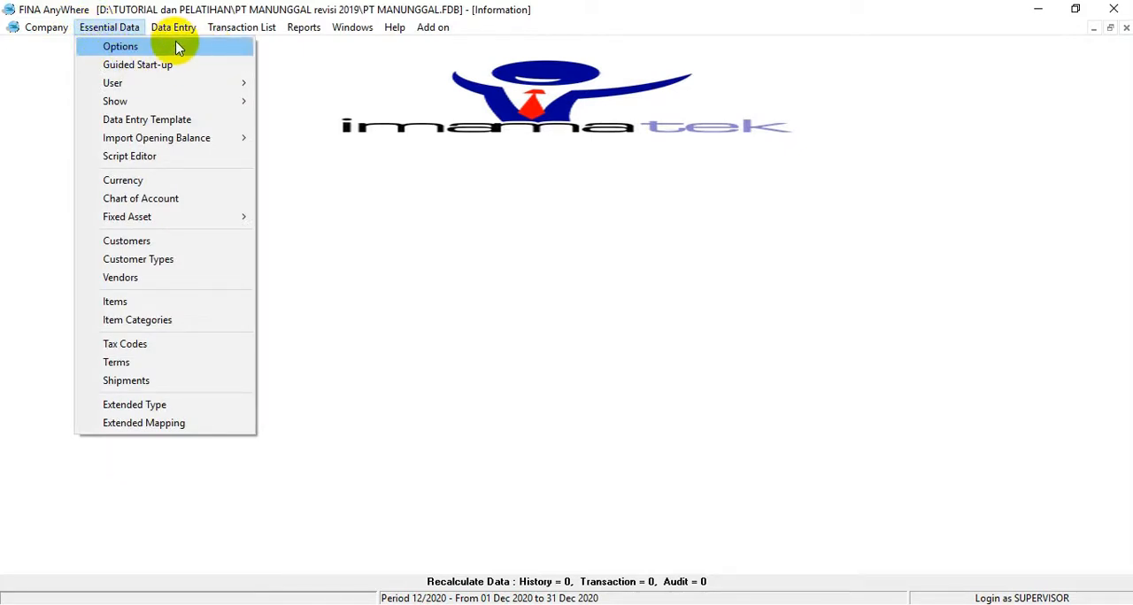
pyautogui.click(124, 70)
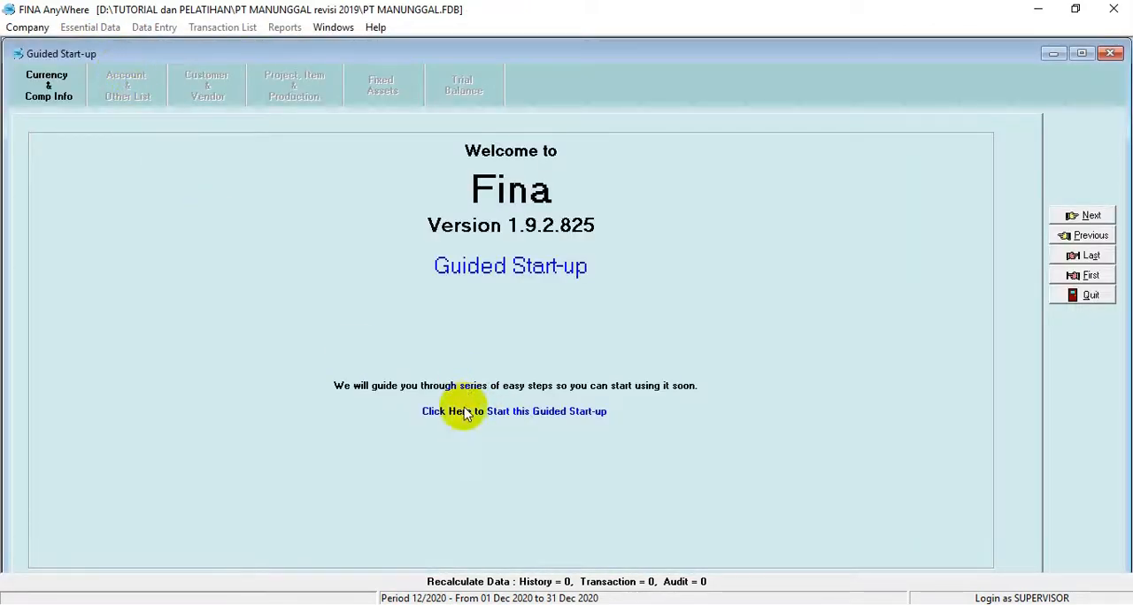
pyautogui.click(1087, 217)
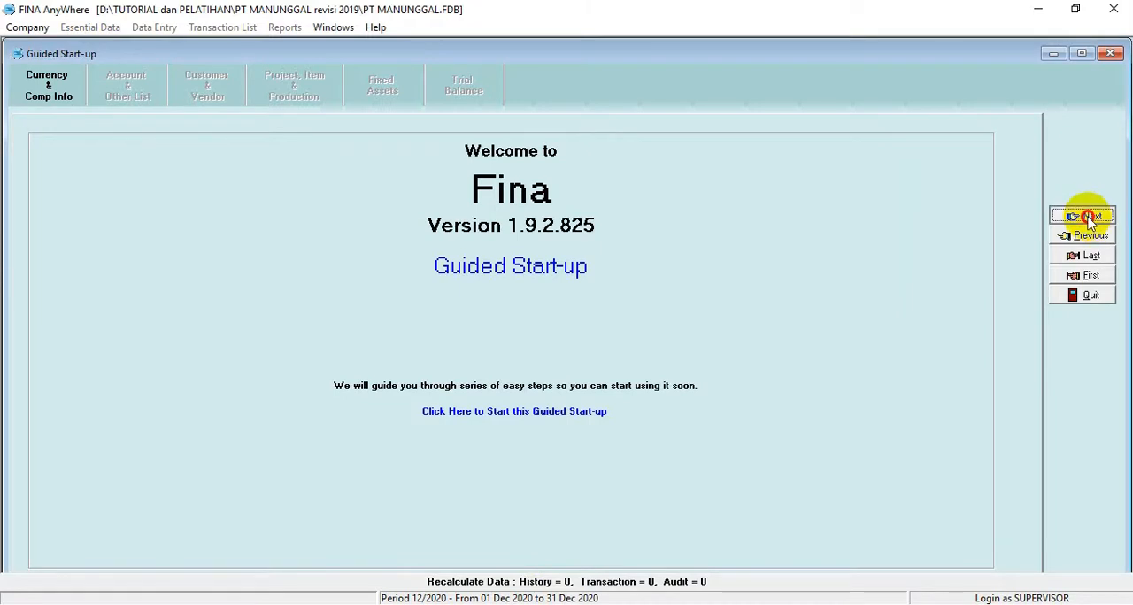
pyautogui.click(466, 413)
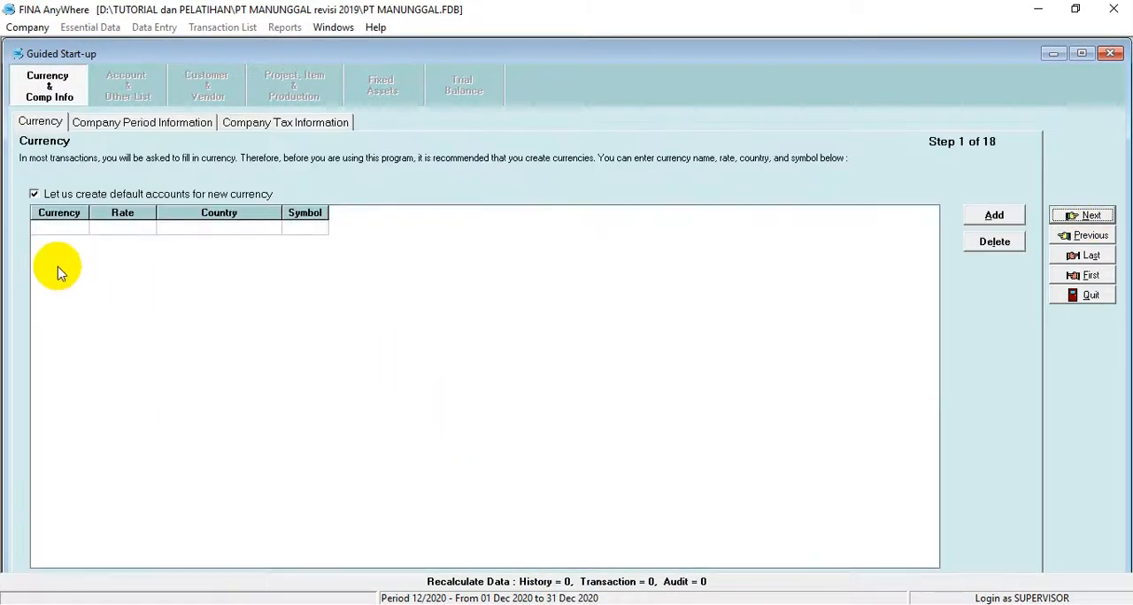
# Step: Enter RUPIAH as the first currency in the currency table and set its rate to 1
pyautogui.click(55, 236)
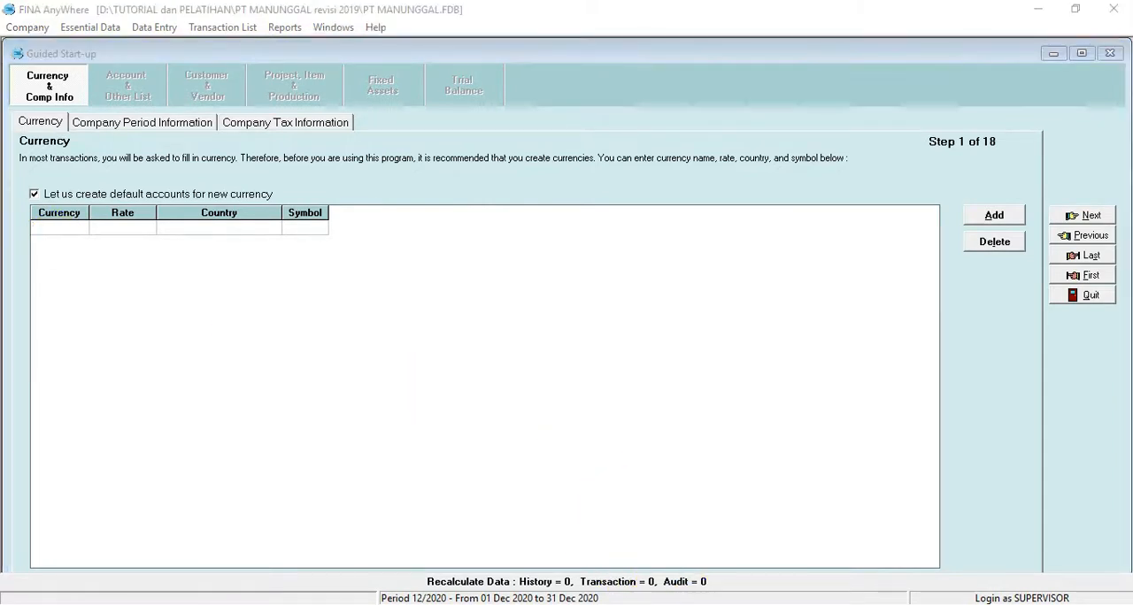
pyautogui.click(52, 230)
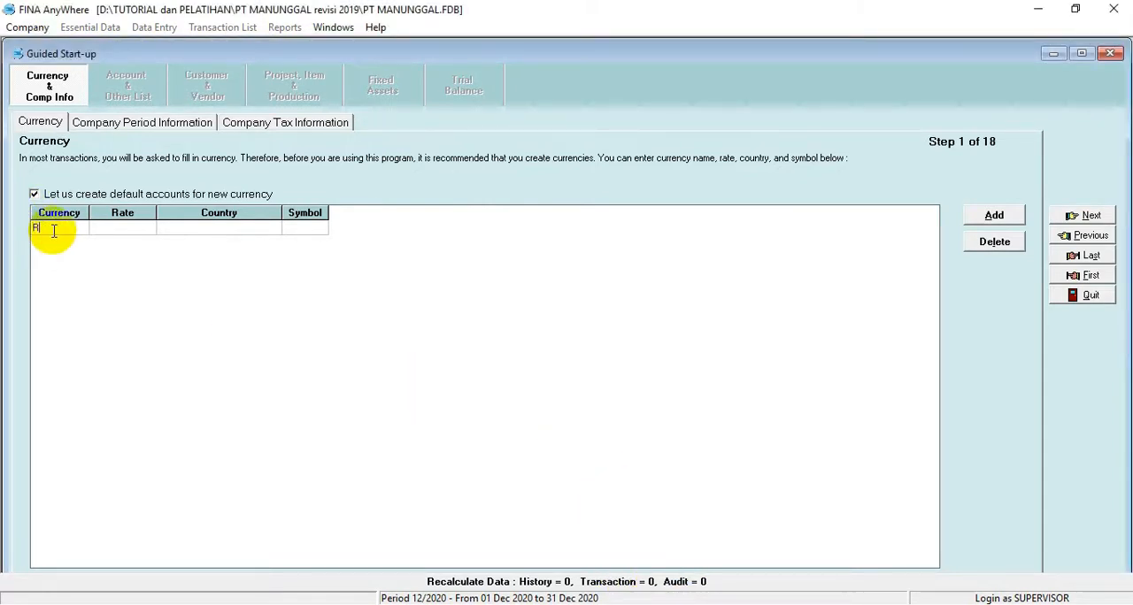
pyautogui.write('RUPIAH')
pyautogui.press('Tab')
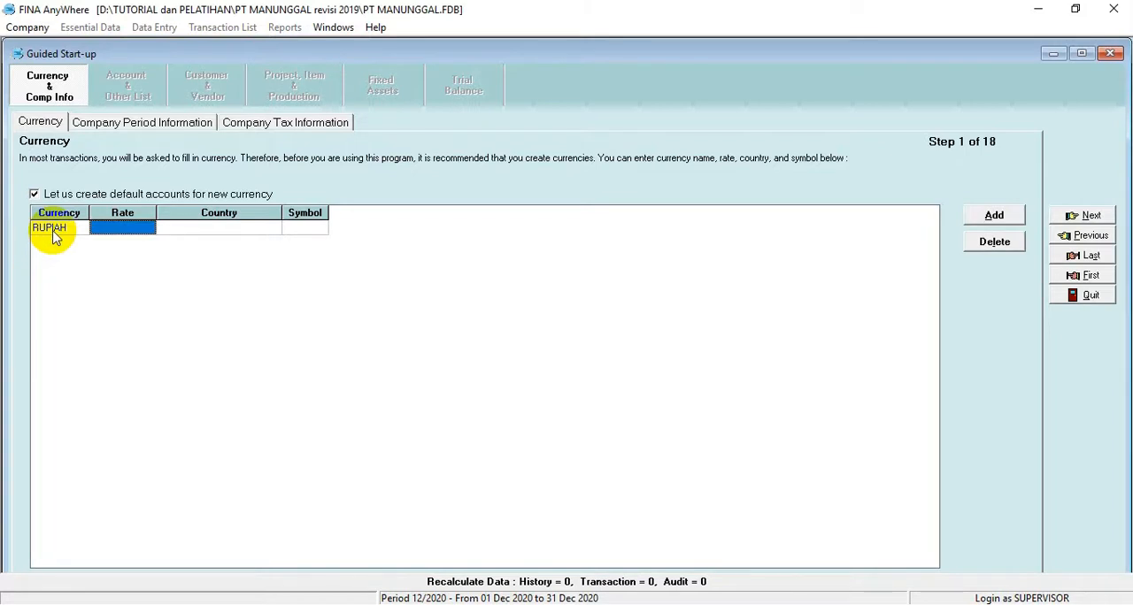
pyautogui.write('1')
pyautogui.press('Tab')
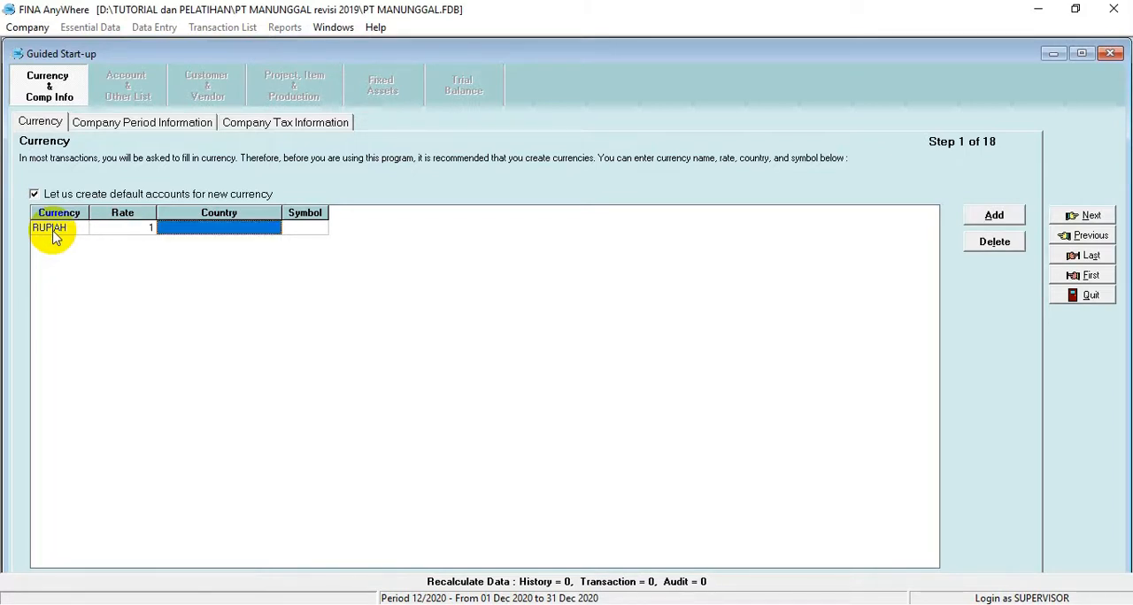
# Step: Set the RUPIAH currency's country to INDONESIA and its symbol to Rp, and continue to the company period information
pyautogui.write('INDO')
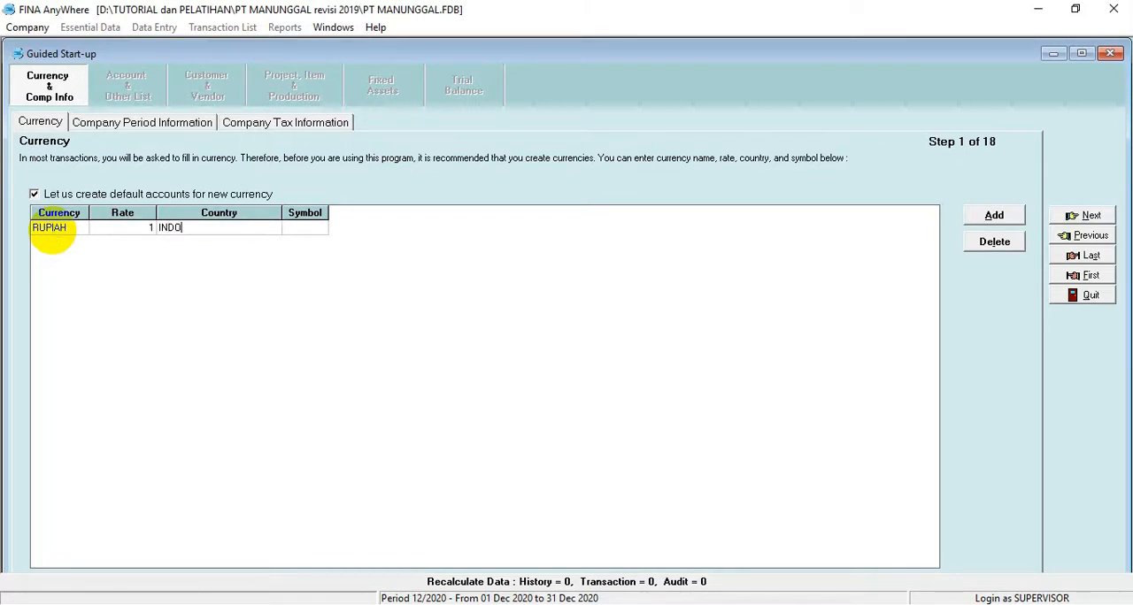
pyautogui.write('NESIA')
pyautogui.press('Tab')
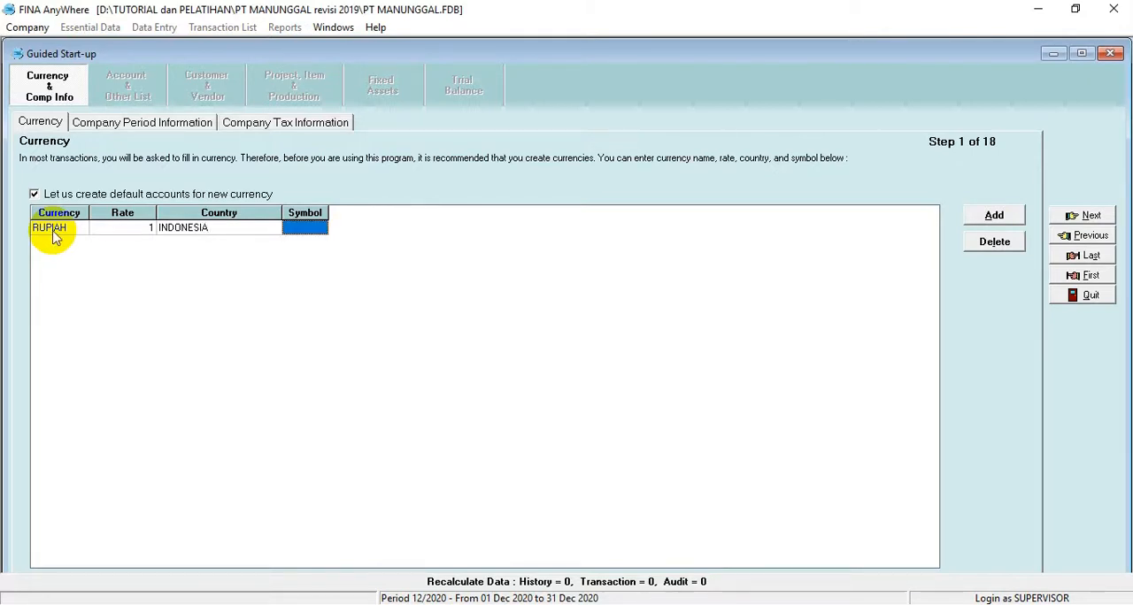
pyautogui.write('Rp')
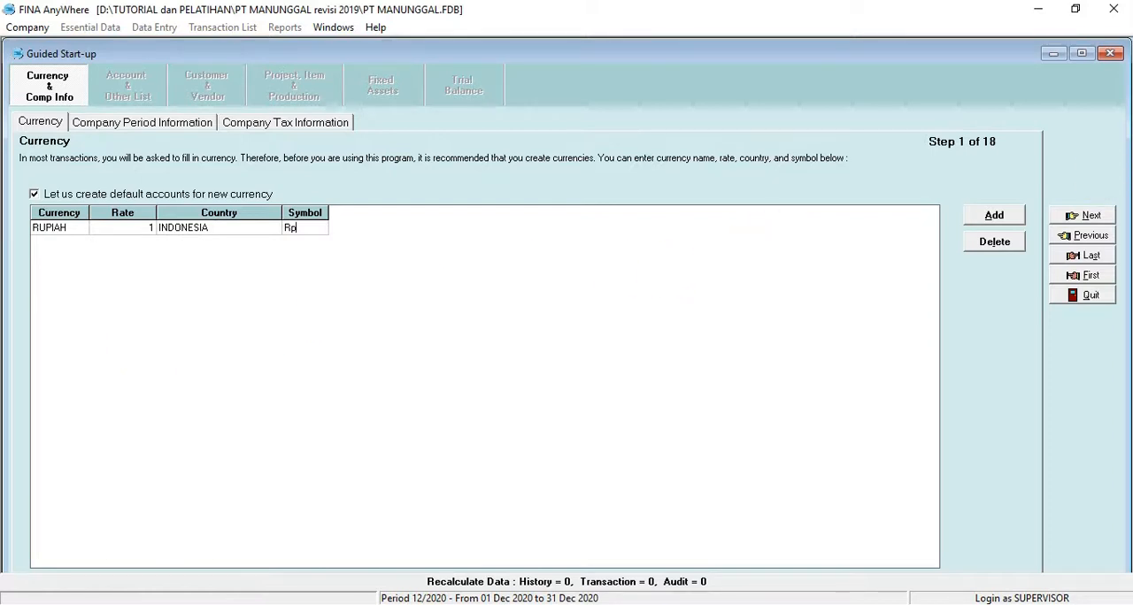
pyautogui.click(1070, 217)
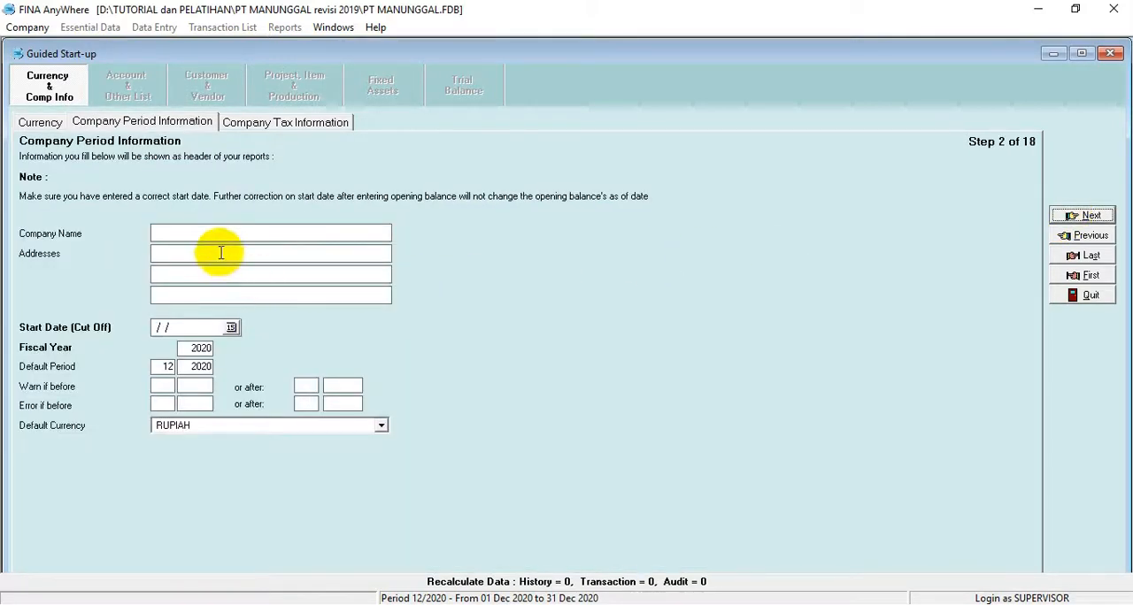
# Step: Enter PT MANUNGGAL as the company name in the company period information
pyautogui.click(219, 237)
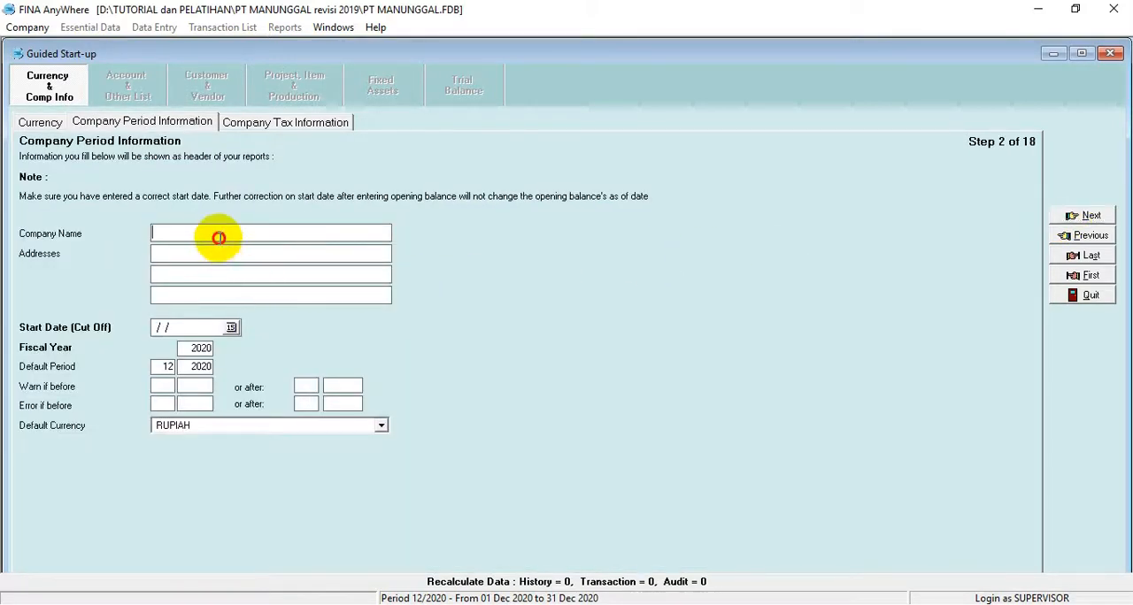
pyautogui.write('p')
pyautogui.press('BackSpace')
pyautogui.press('BackSpace')
pyautogui.write('PTR ')
pyautogui.write(' MANUNGGAL')
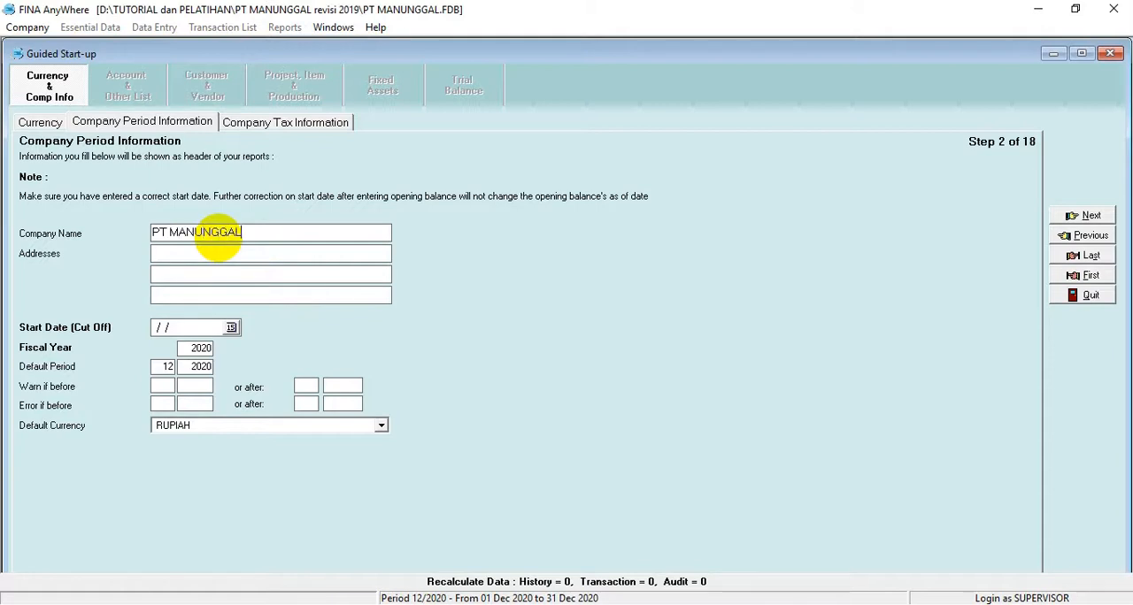
# Step: Copy the company's address from the exam PDF into the first address line and check the PDF for the accounting period and cut-off date
pyautogui.click(454, 600)
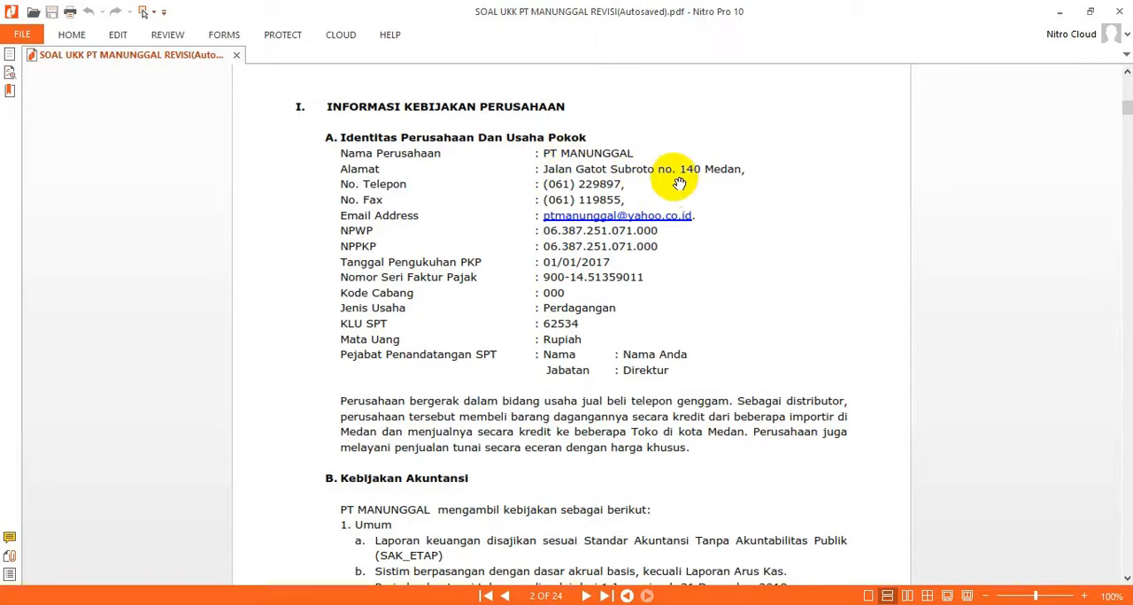
pyautogui.click(541, 167)
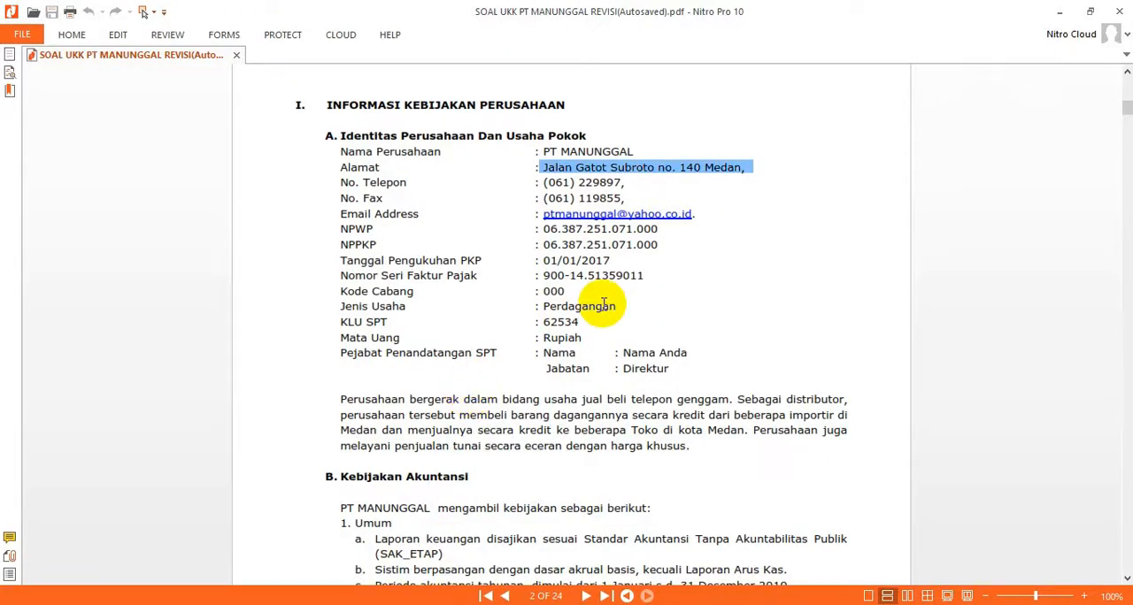
pyautogui.scroll(-10, 603, 305)
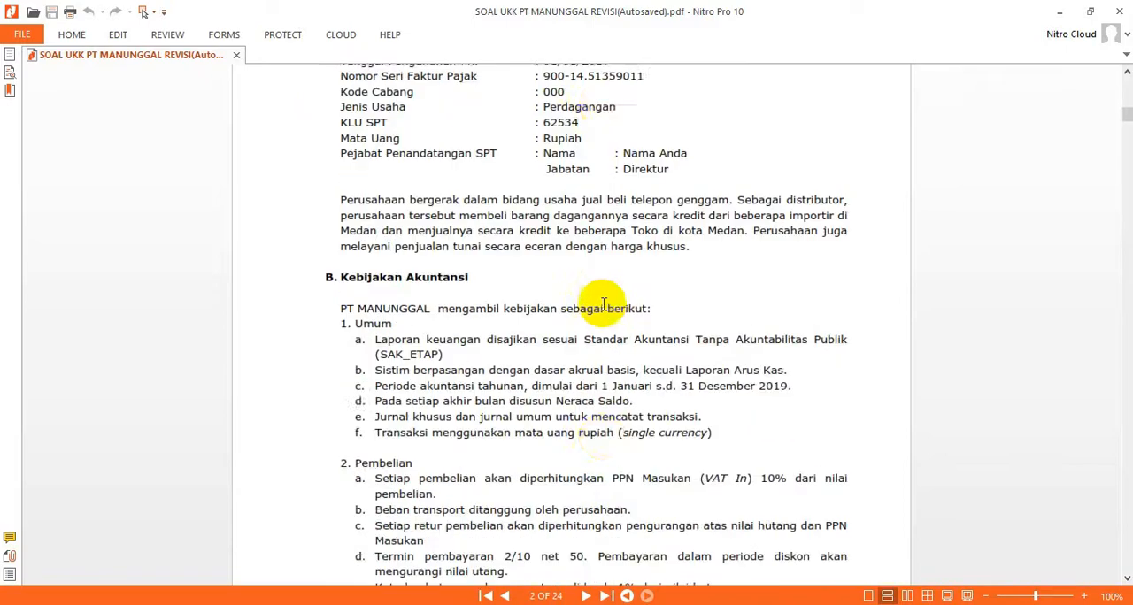
pyautogui.scroll(-18, 603, 305)
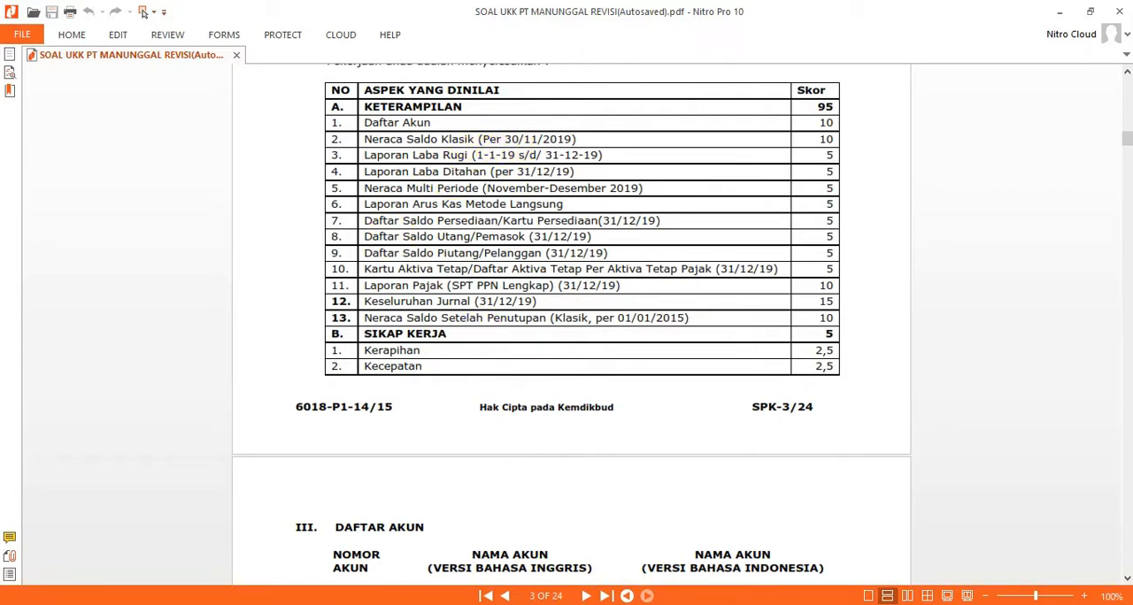
pyautogui.click(460, 604)
# Step: Set the cut-off start date to 30/11/2019 and the fiscal year to 2019, and continue to the company tax information
pyautogui.click(156, 328)
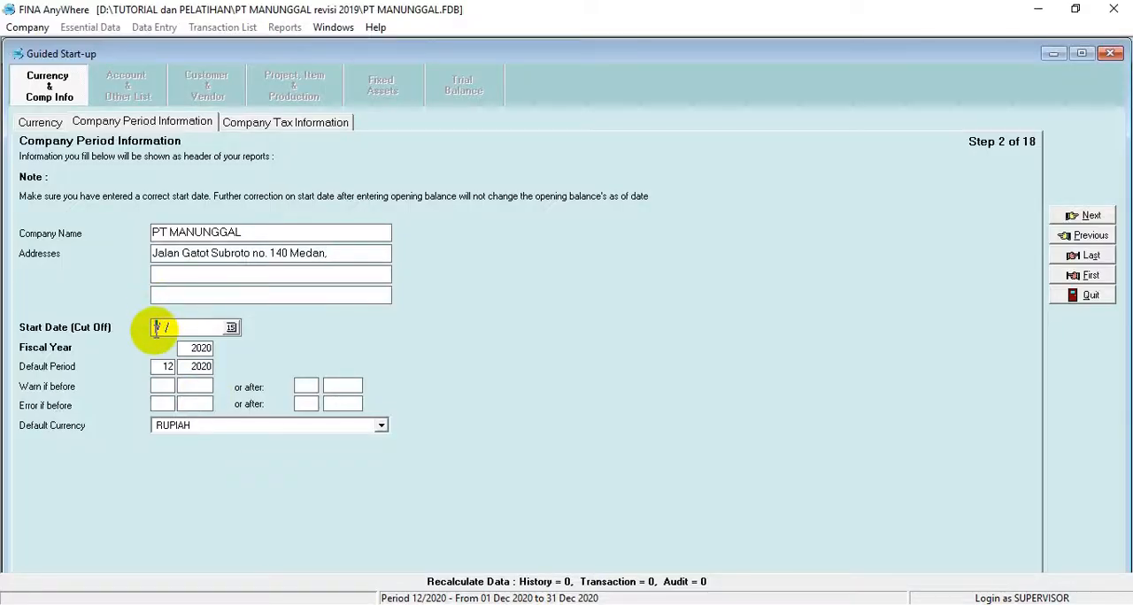
pyautogui.write('30/')
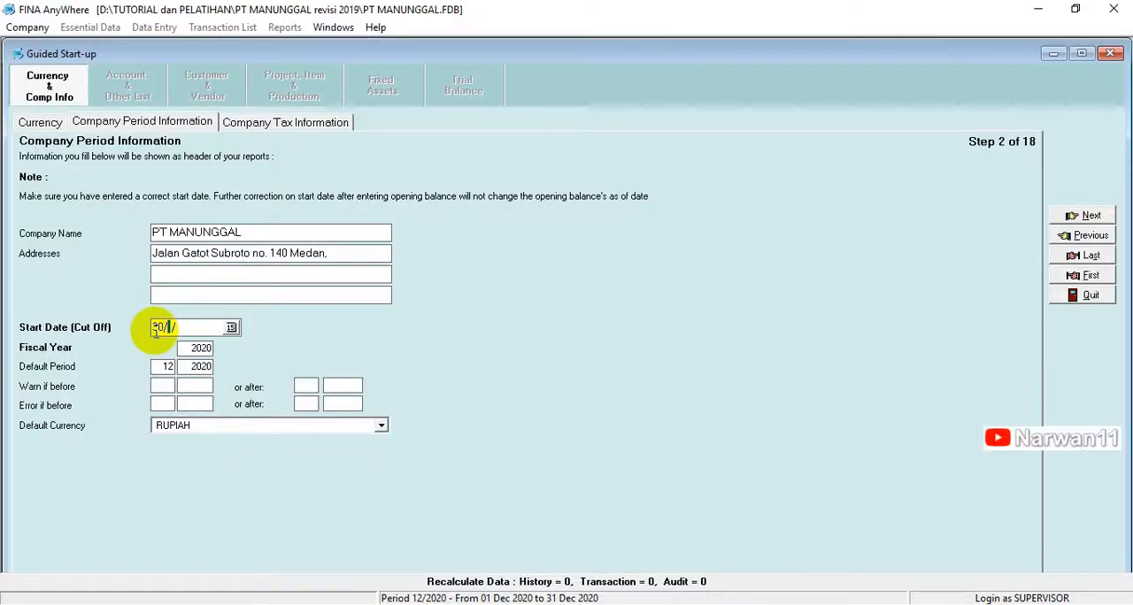
pyautogui.write('11/2019')
pyautogui.press('Tab')
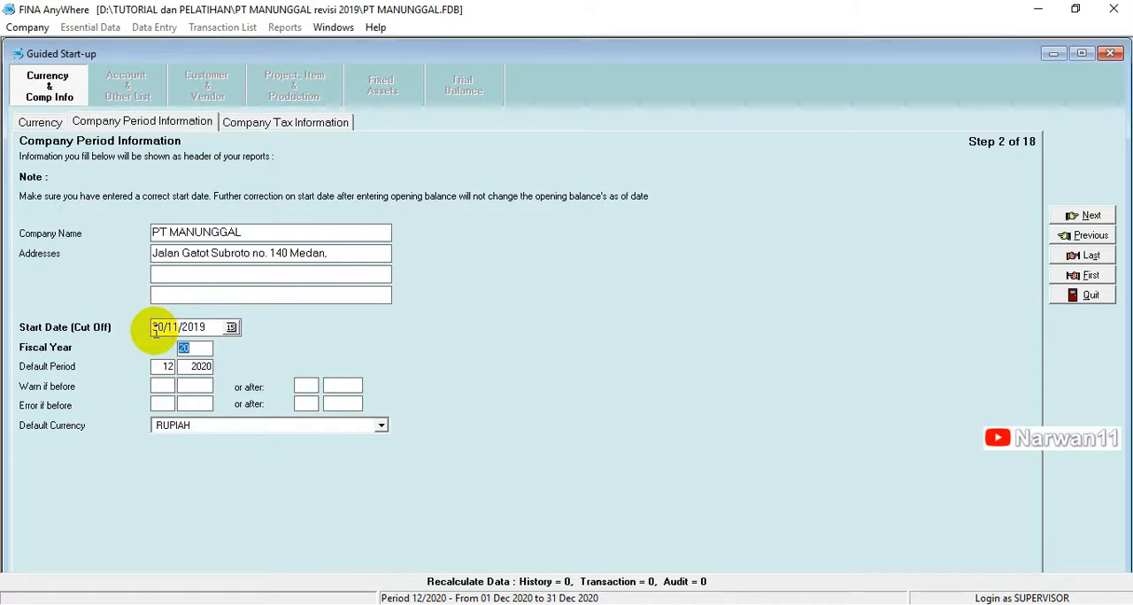
pyautogui.write('19')
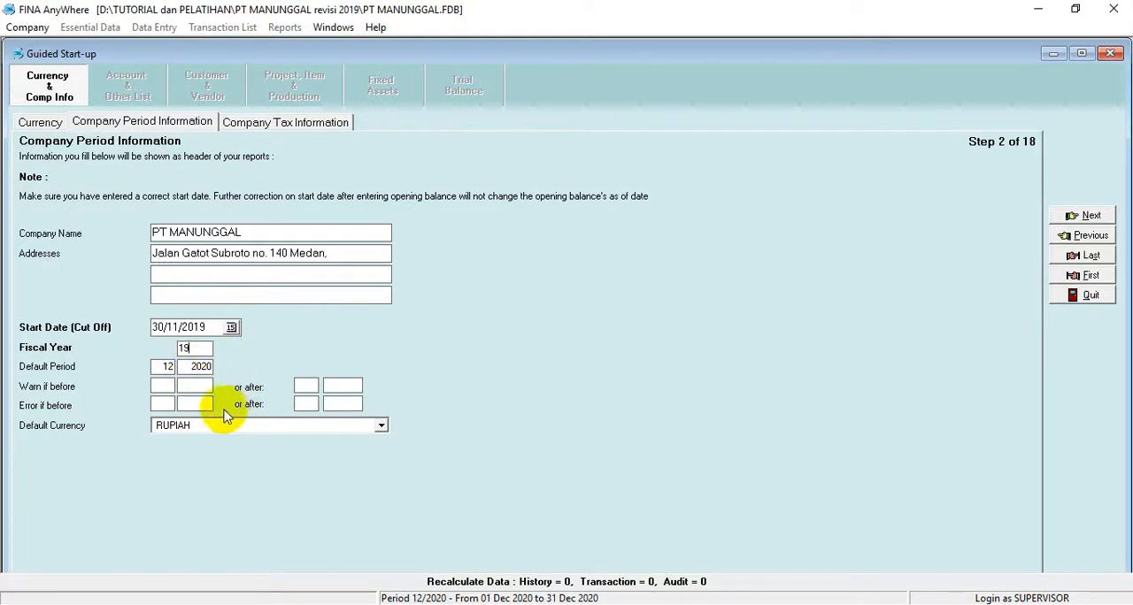
pyautogui.click(155, 388)
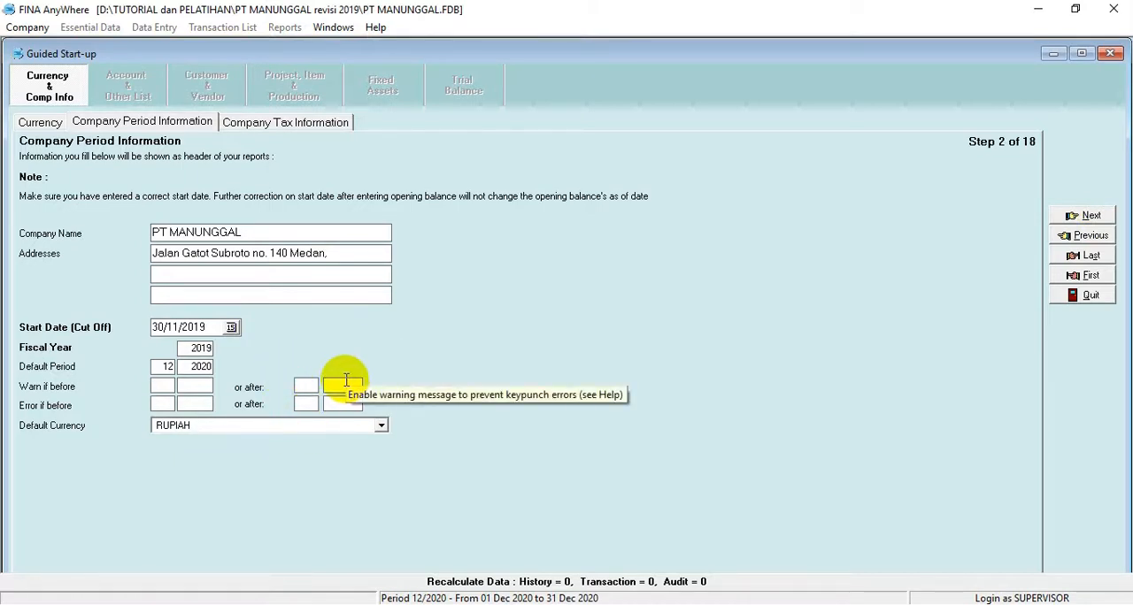
pyautogui.click(1089, 216)
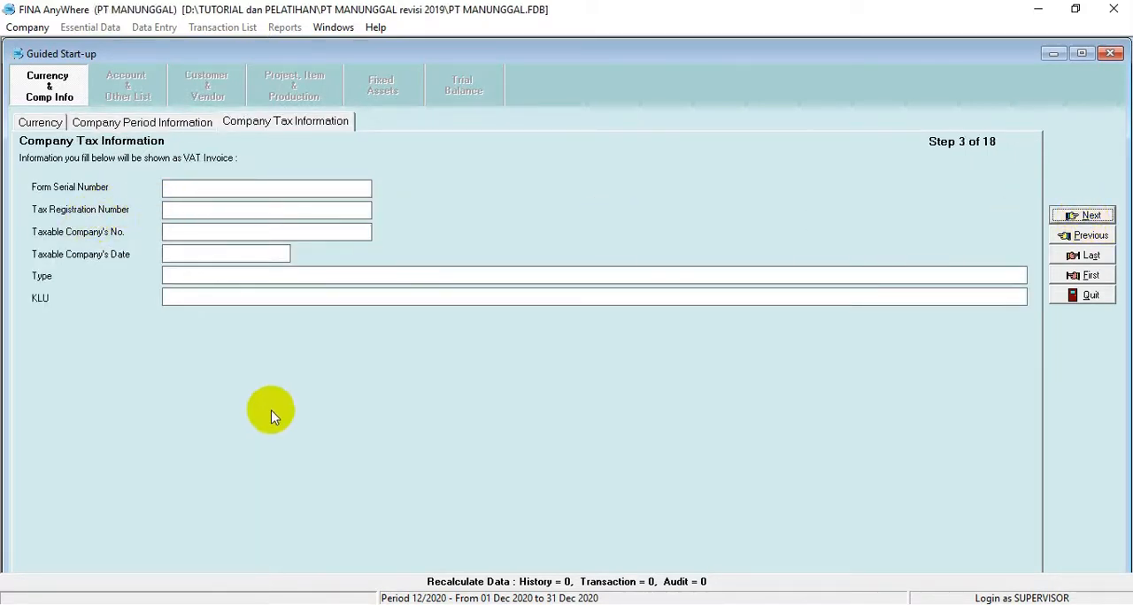
# Step: Copy the NPWP from the exam PDF into both the Taxable Company's No. and the Tax Registration Number in FINA
pyautogui.hotkey('alt', 'Tab')
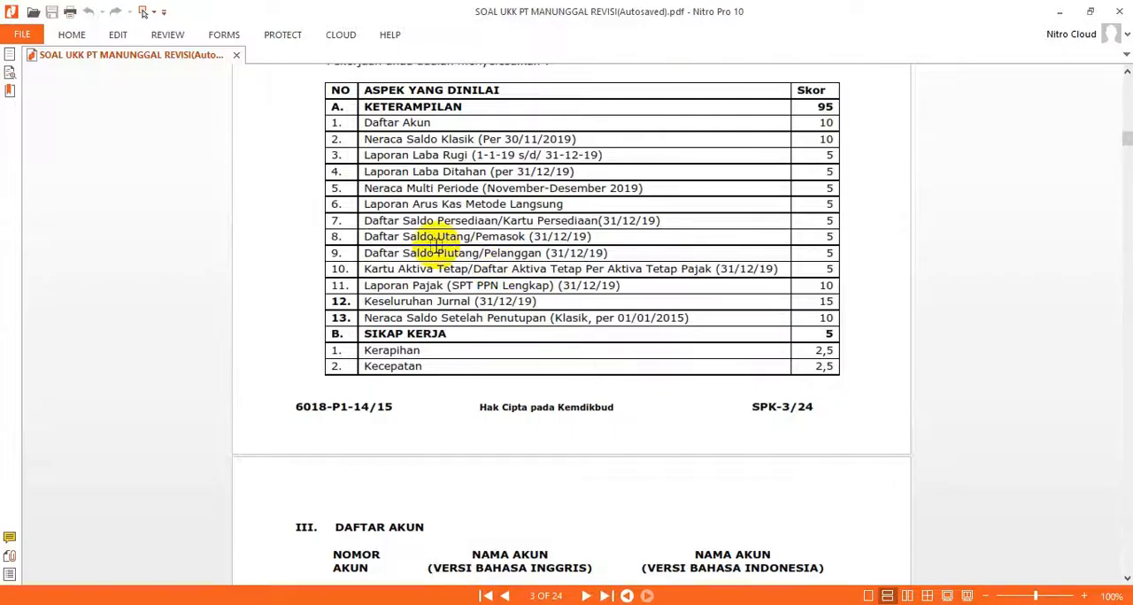
pyautogui.scroll(10, 435, 246)
pyautogui.scroll(6, 447, 235)
pyautogui.scroll(-2, 447, 235)
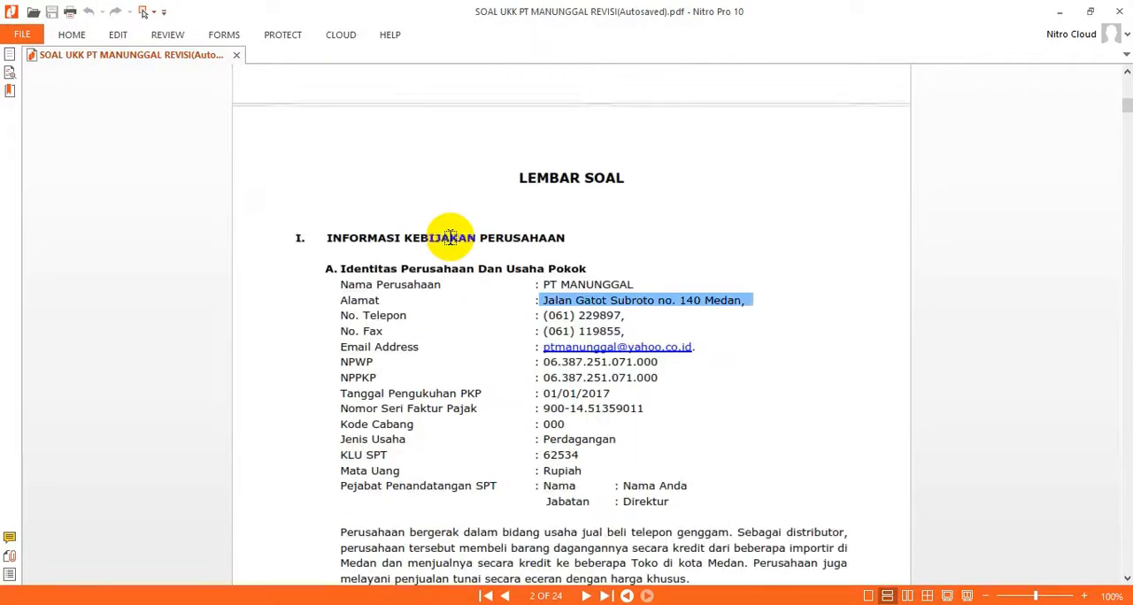
pyautogui.moveTo(539, 296); pyautogui.dragTo(660, 295)
pyautogui.hotkey('ctrl', 'c')
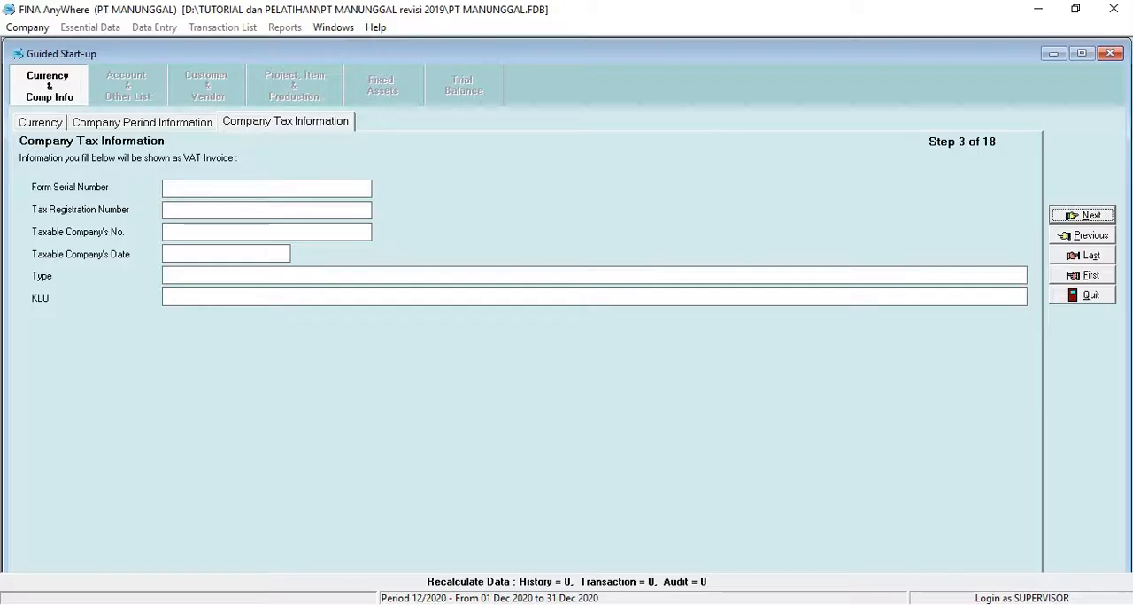
pyautogui.hotkey('alt', 'Tab')
pyautogui.click(178, 190)
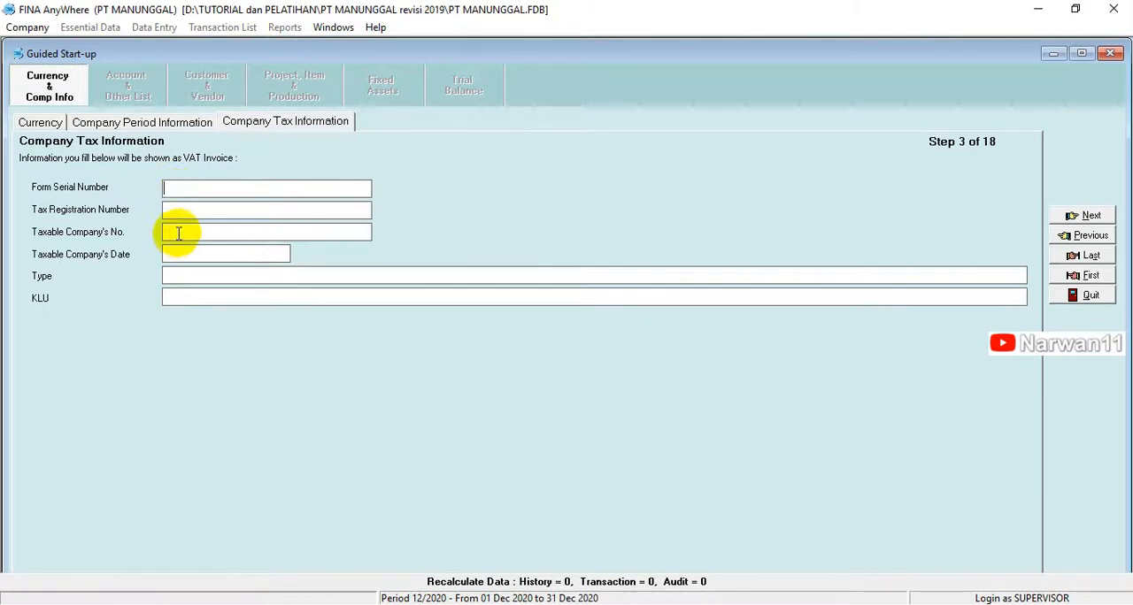
pyautogui.click(180, 233)
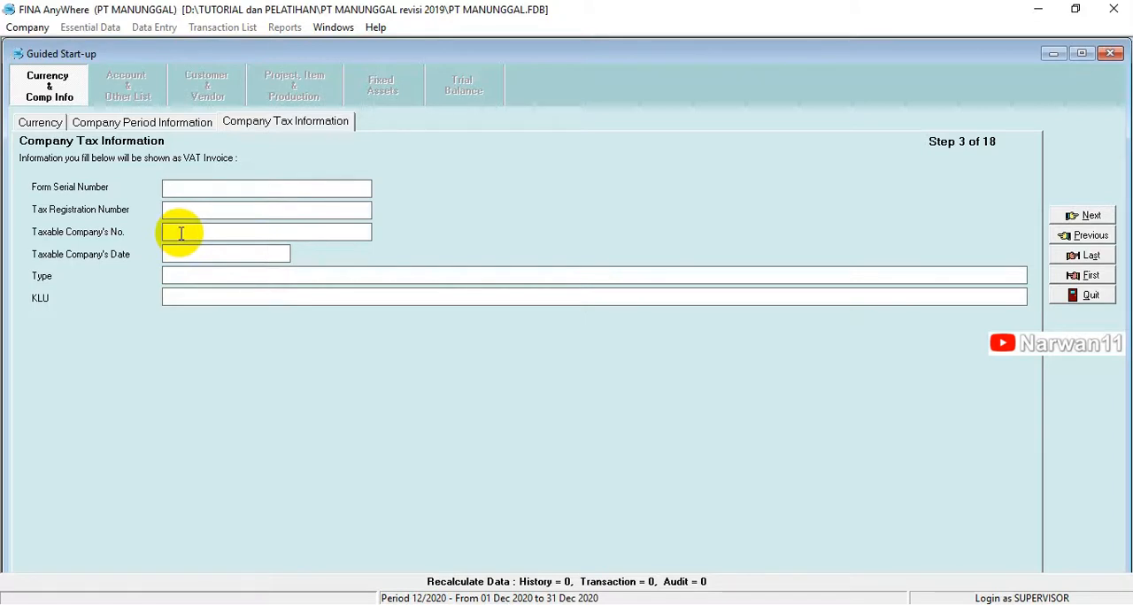
pyautogui.hotkey('ctrl', 'v')
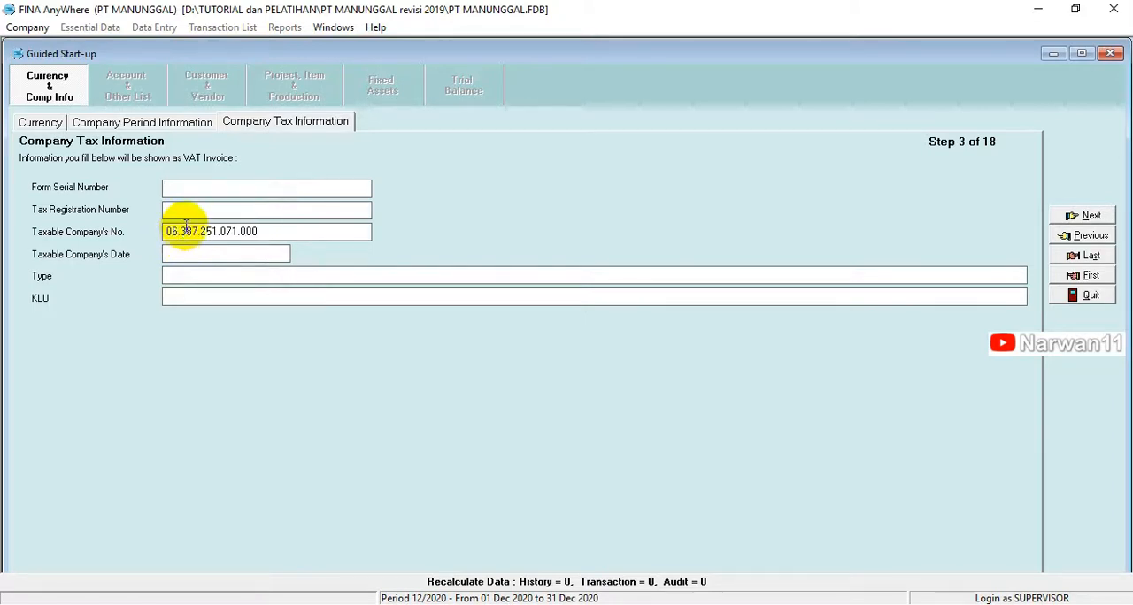
pyautogui.click(188, 213)
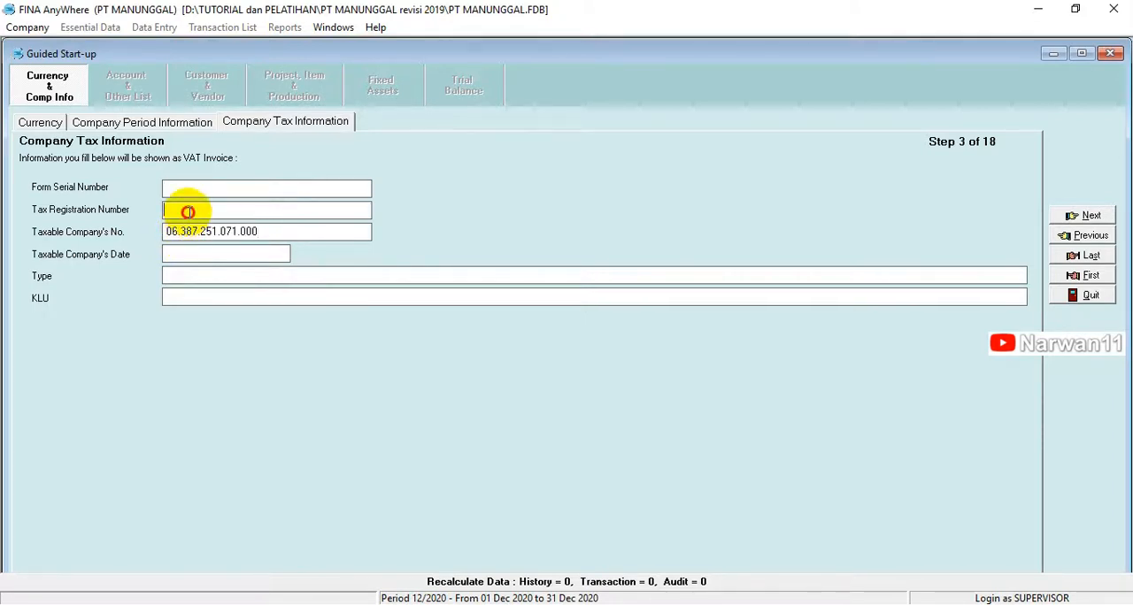
pyautogui.hotkey('ctrl', 'v')
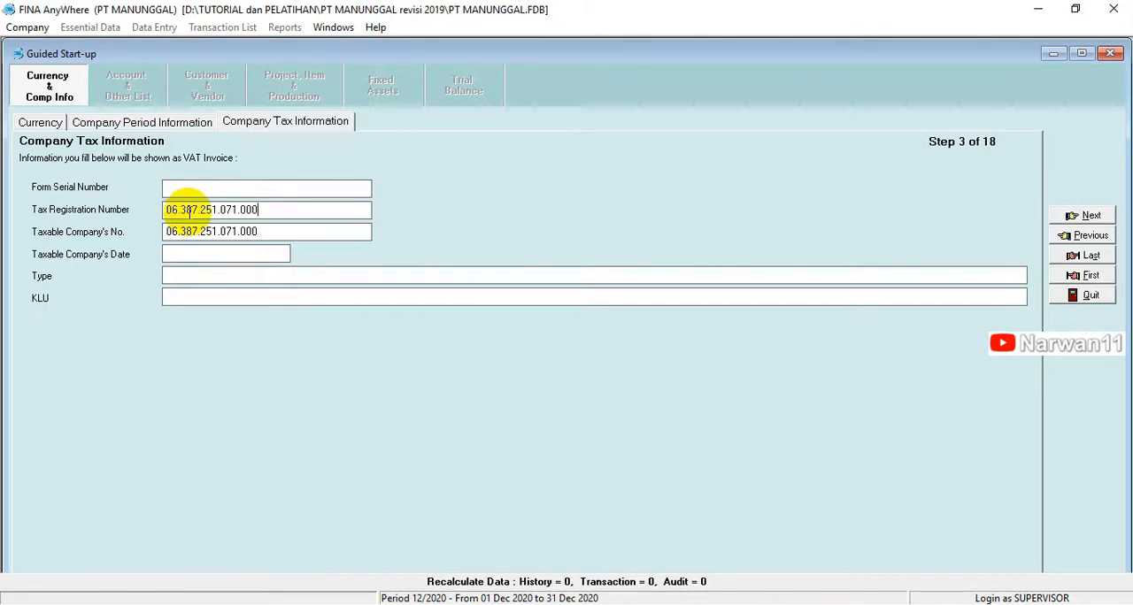
# Step: Copy the tax invoice serial number (Nomor Seri Faktur Pajak) from the exam PDF into the Form Serial Number in FINA
pyautogui.hotkey('alt', 'Tab')
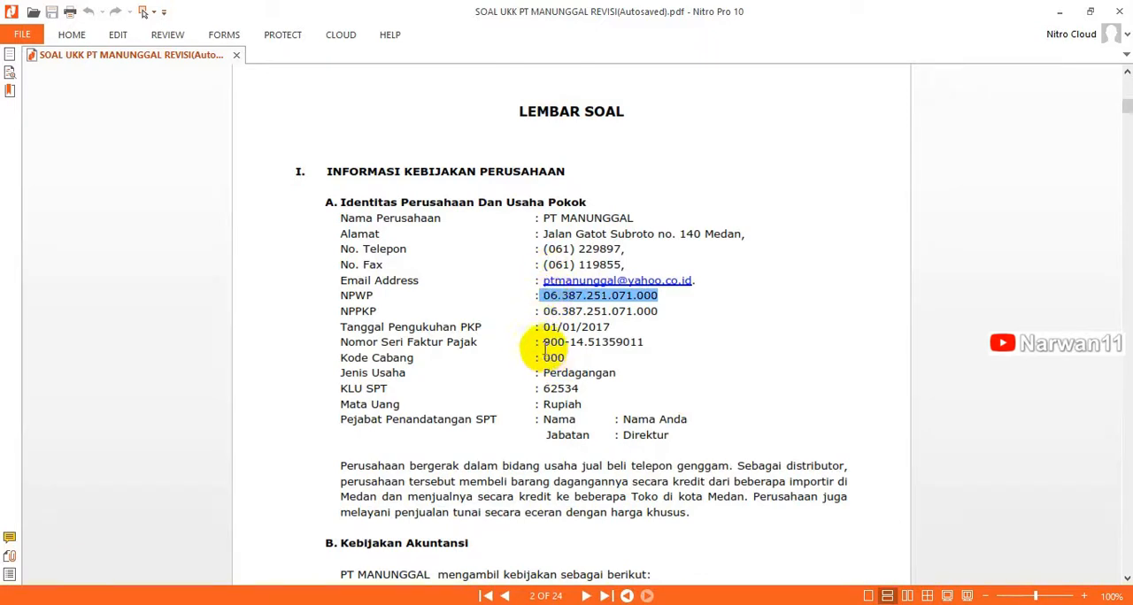
pyautogui.moveTo(535, 341); pyautogui.dragTo(655, 346)
pyautogui.hotkey('ctrl', 'c')
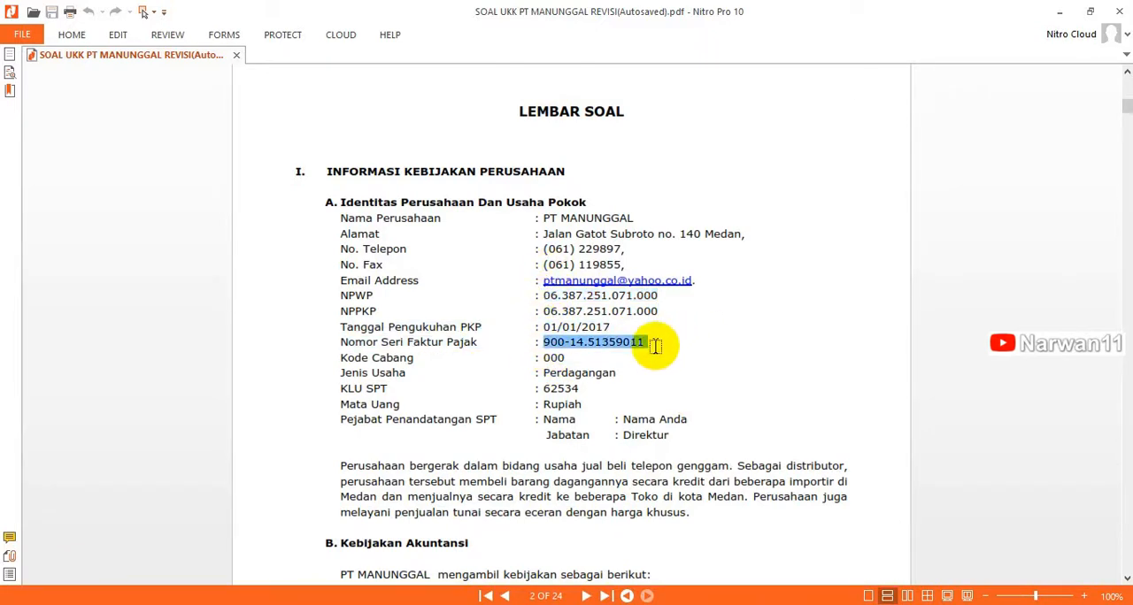
pyautogui.click(443, 604)
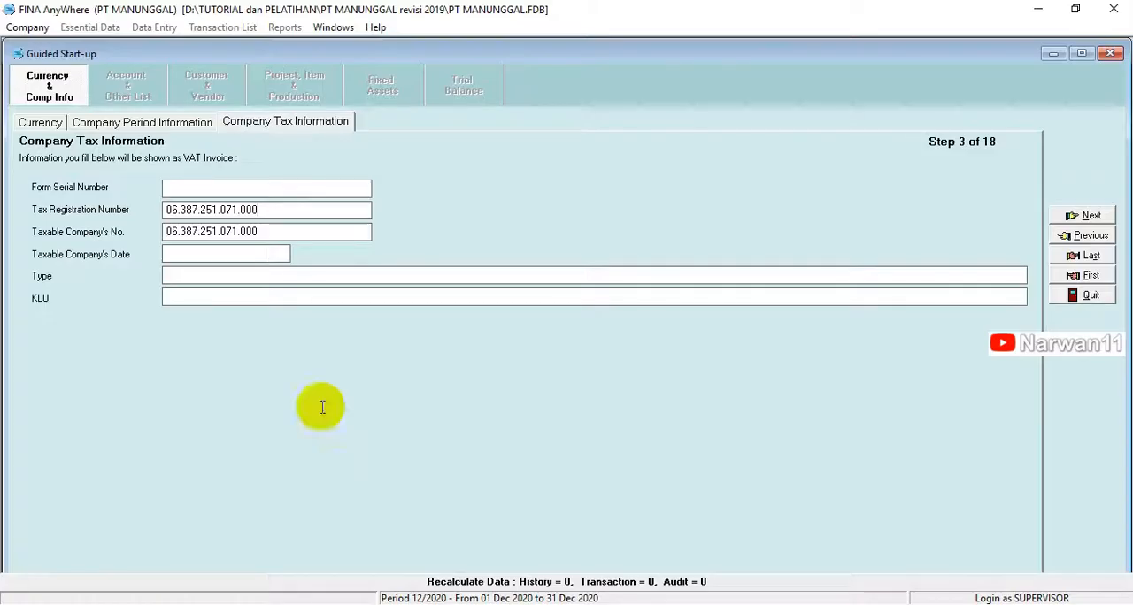
pyautogui.click(244, 187)
pyautogui.hotkey('ctrl', 'v')
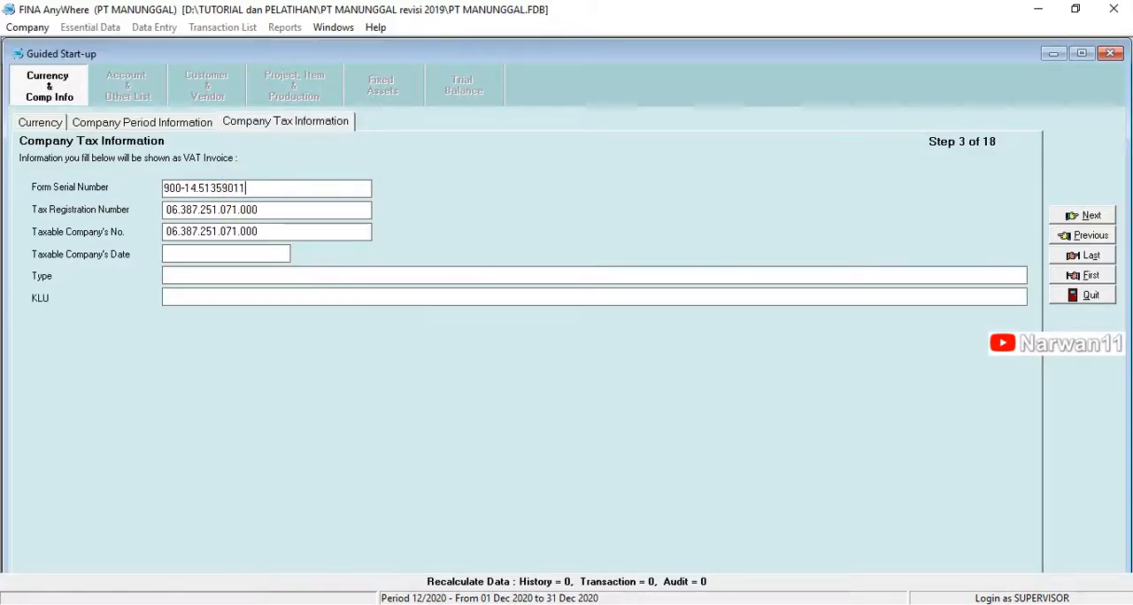
# Step: Copy the PKP confirmation date 01/01/2017 (Tanggal Pengukuhan PKP) from the exam PDF into the Taxable Company's Date in FINA
pyautogui.click(460, 604)
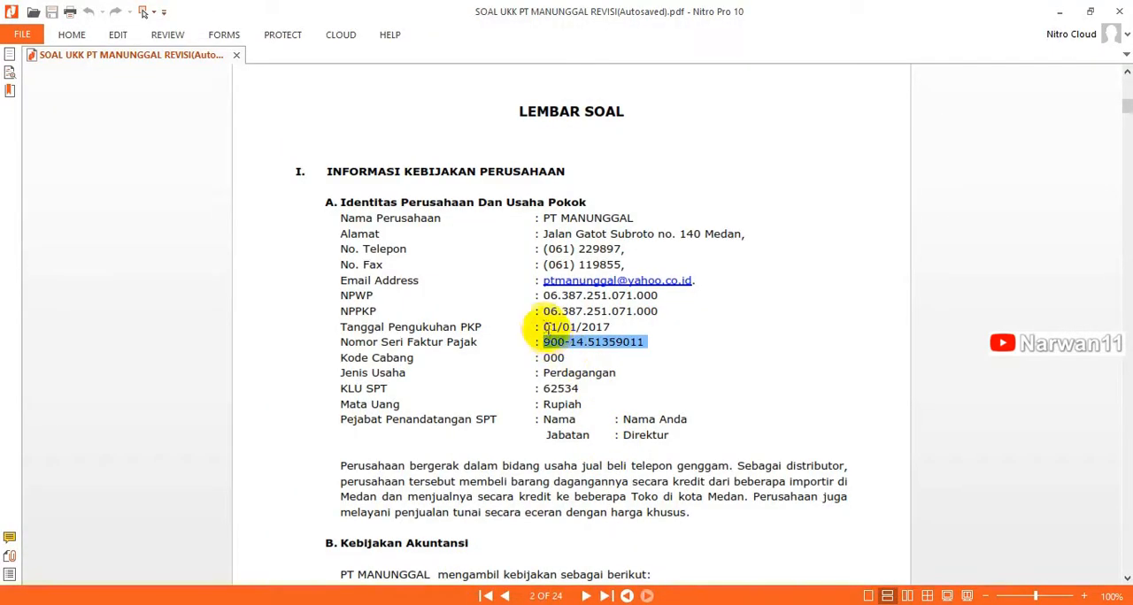
pyautogui.click(544, 327)
pyautogui.moveTo(544, 326); pyautogui.dragTo(615, 326)
pyautogui.hotkey('ctrl', 'c')
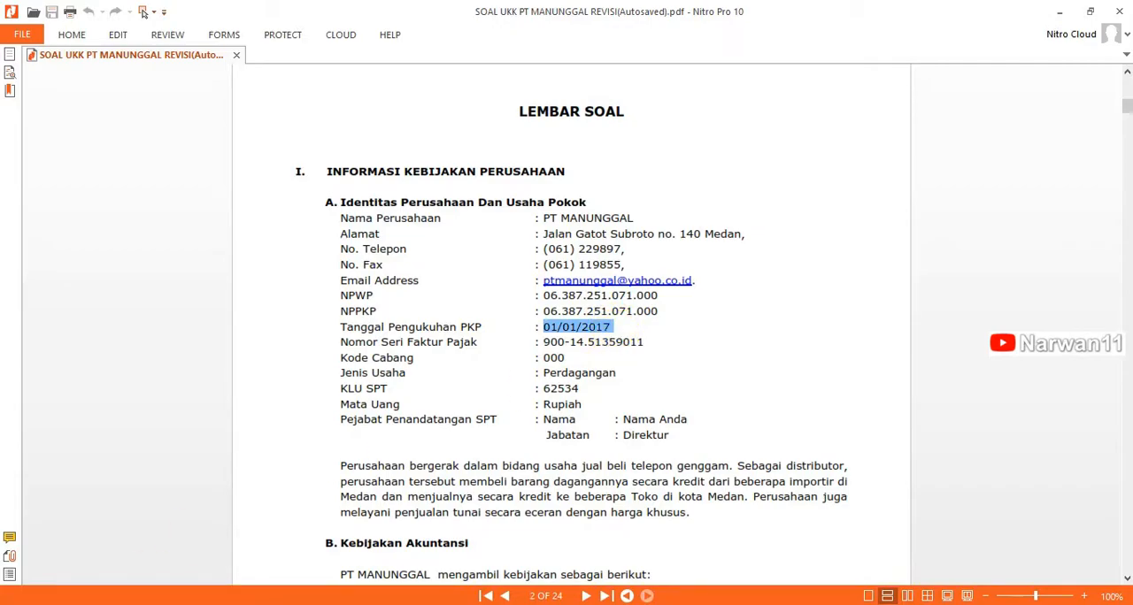
pyautogui.hotkey('alt', 'Tab')
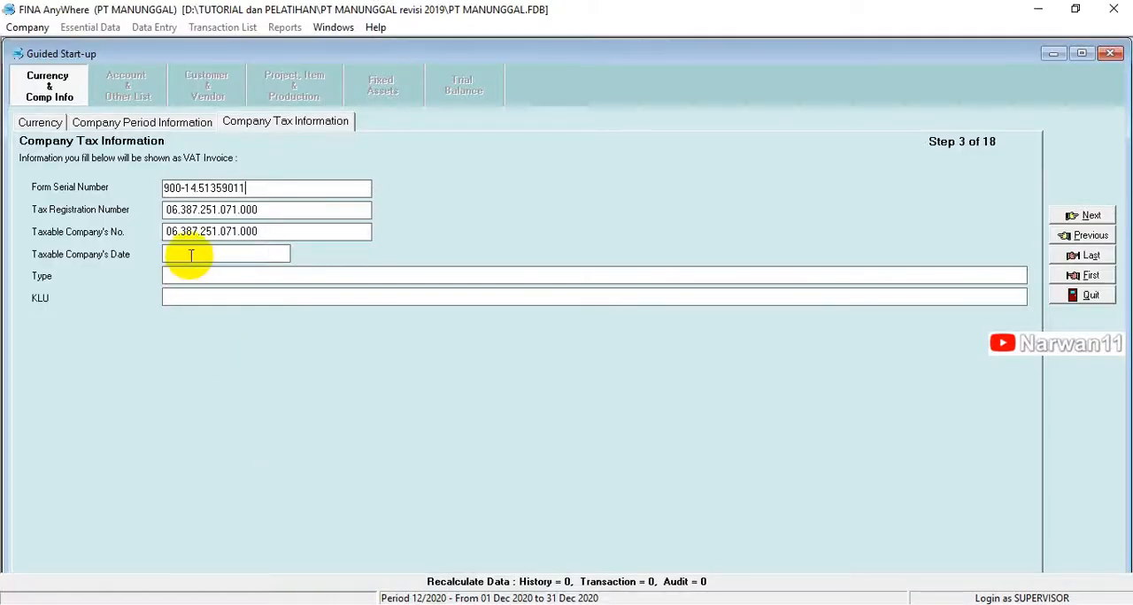
pyautogui.hotkey('ctrl', 'v')
# Step: Enter PERDAGANGAN as the company's business type in the tax information
pyautogui.click(191, 276)
pyautogui.write('P')
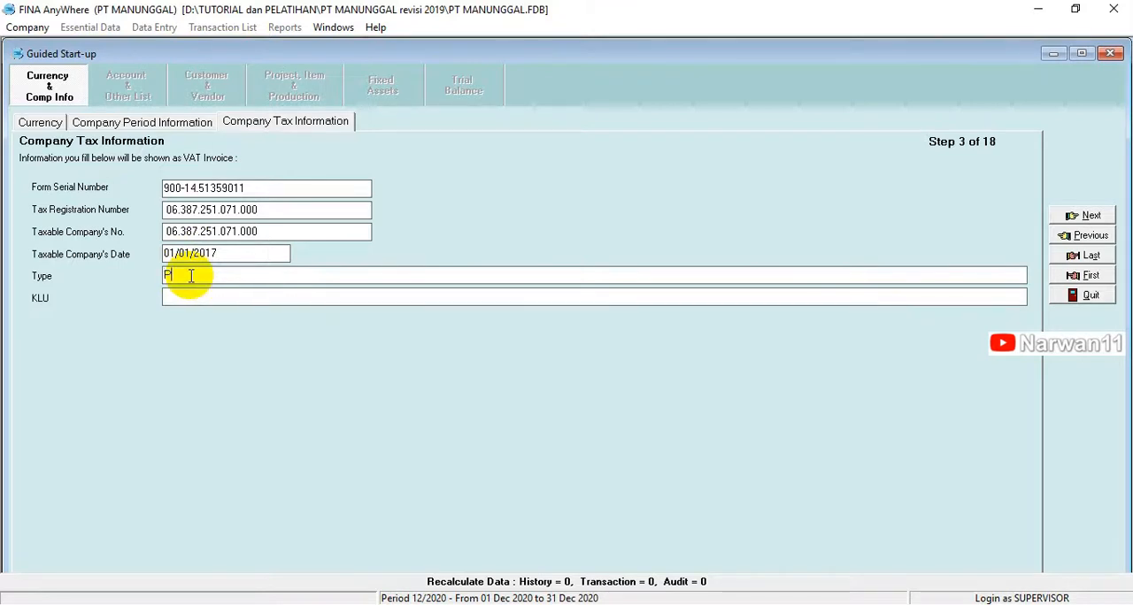
pyautogui.write('ERDAG')
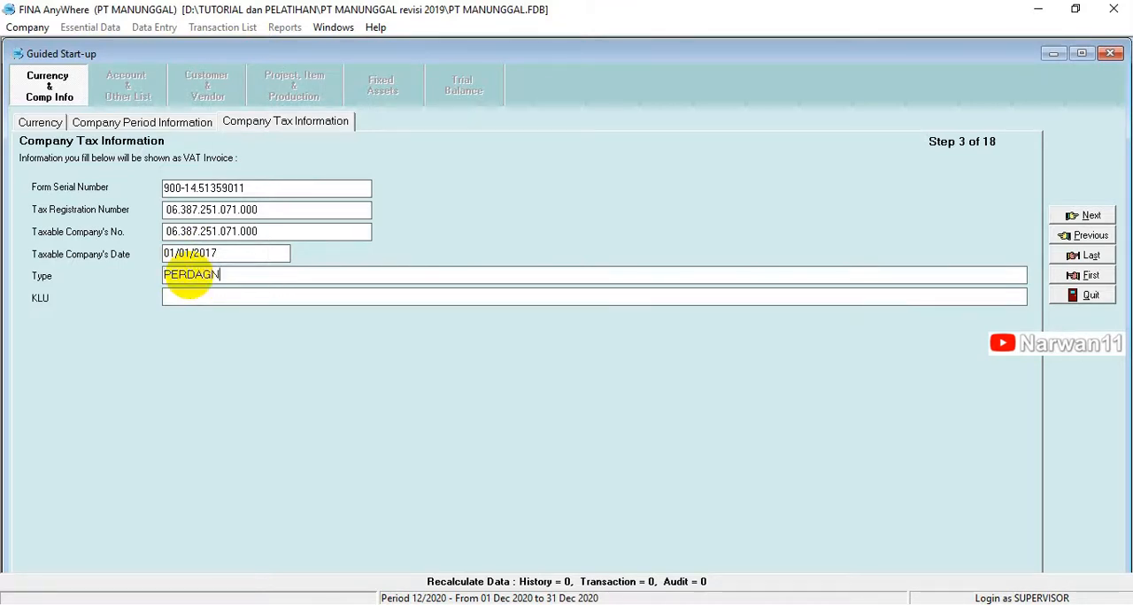
pyautogui.write('ANGAN')
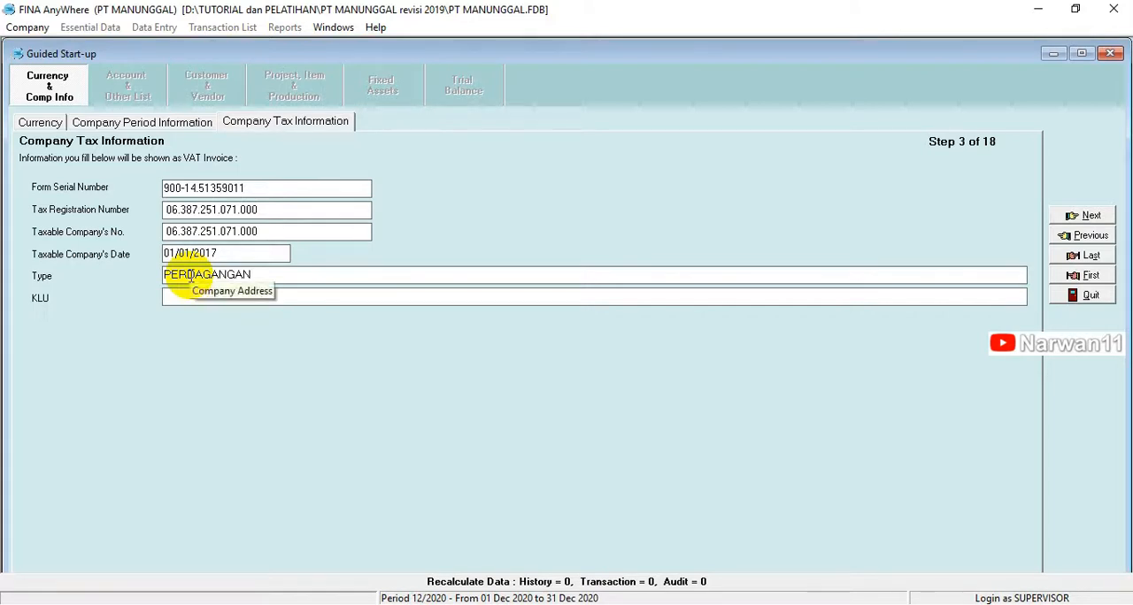
# Step: Look up the KLU SPT in the exam PDF, set the KLU to 62534 and continue to the chart of accounts
pyautogui.hotkey('alt', 'Tab')
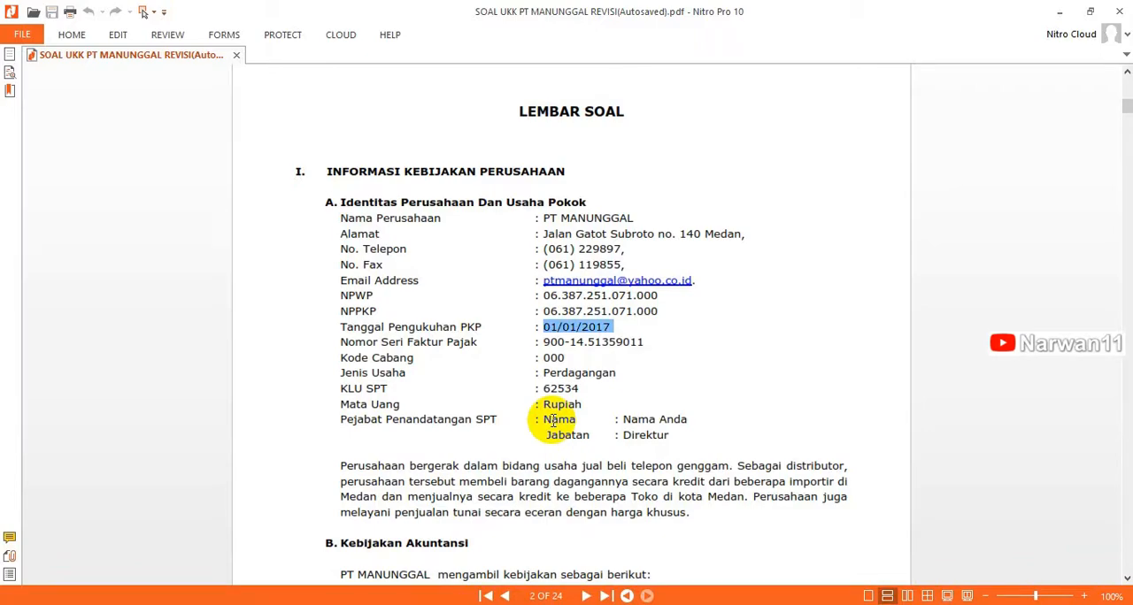
pyautogui.hotkey('alt', 'Tab')
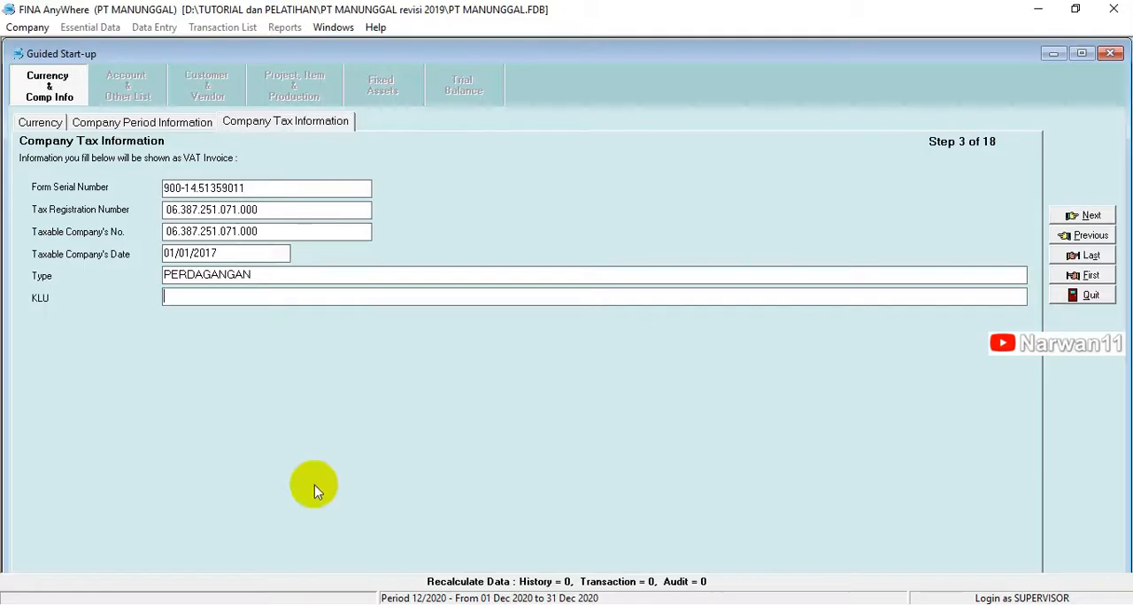
pyautogui.write('62534')
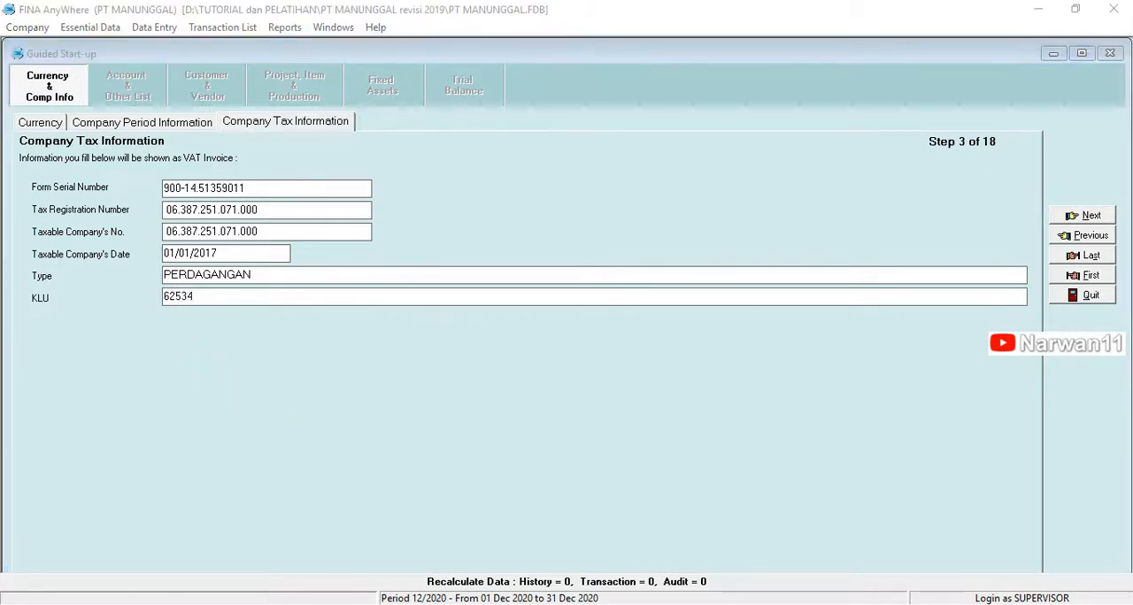
pyautogui.hotkey('alt', 'Tab')
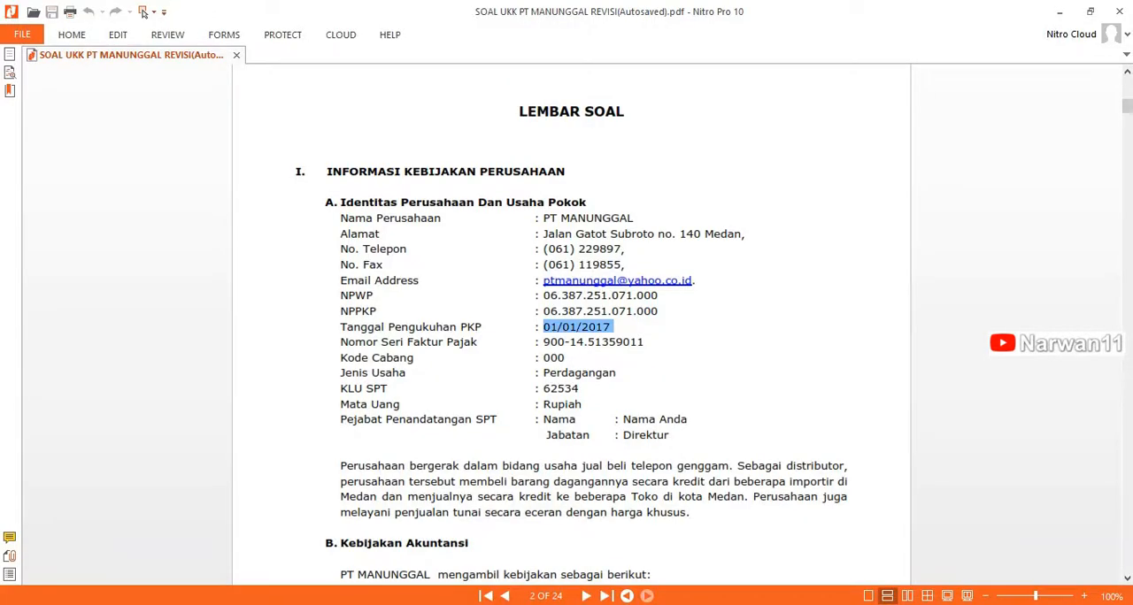
pyautogui.moveTo(345, 604)
pyautogui.click(345, 544)
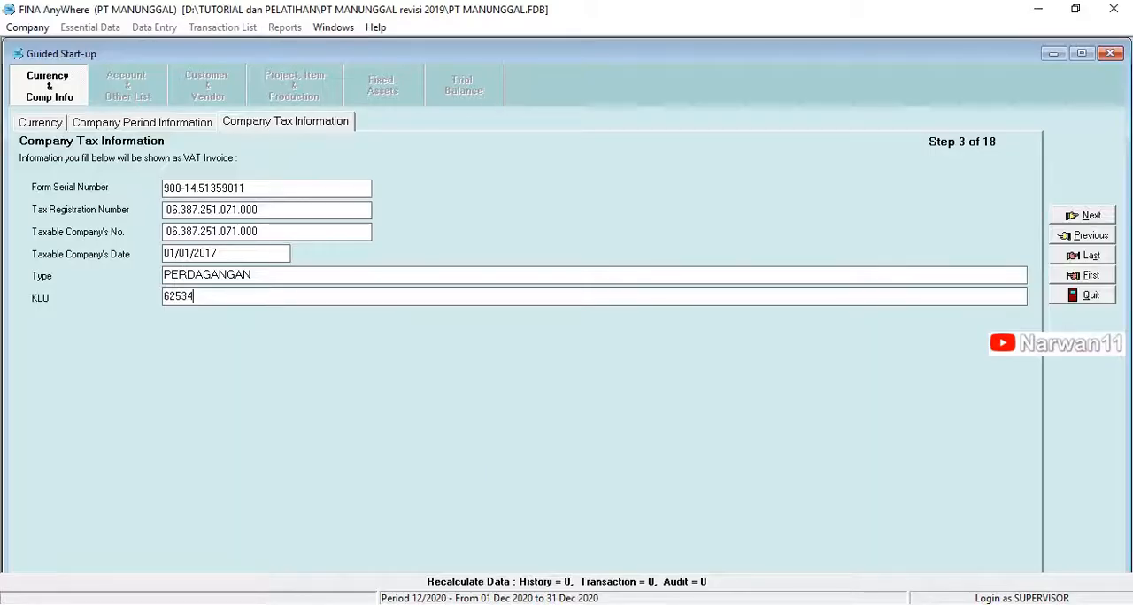
pyautogui.click(1081, 216)
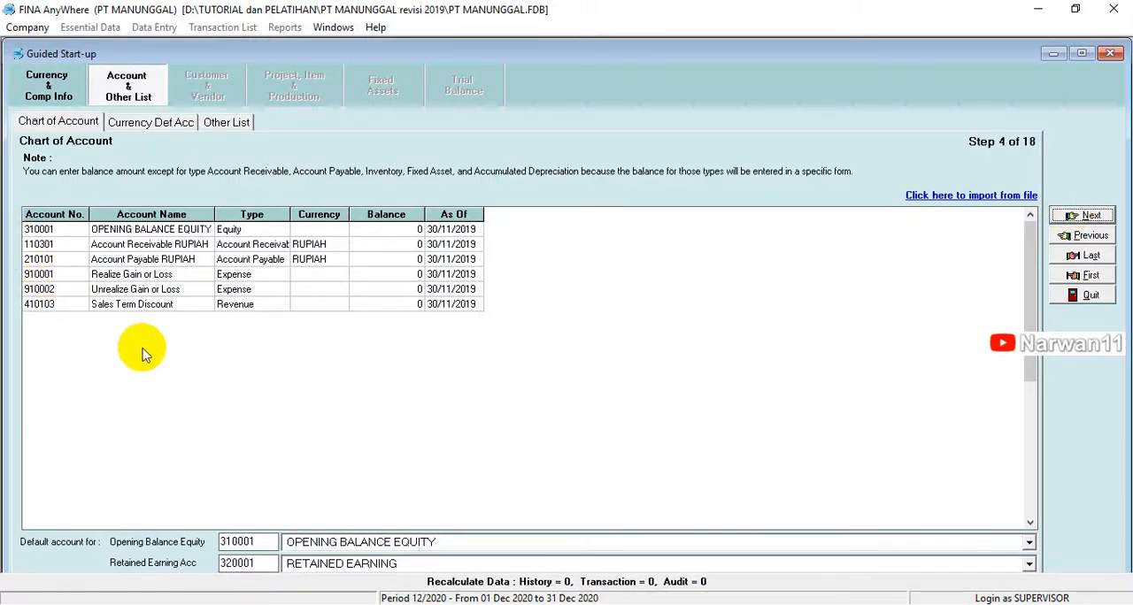
# Step: Delete the default Account Receivable RUPIAH account from the chart of accounts, accepting its removal as a default account
pyautogui.click(227, 306)
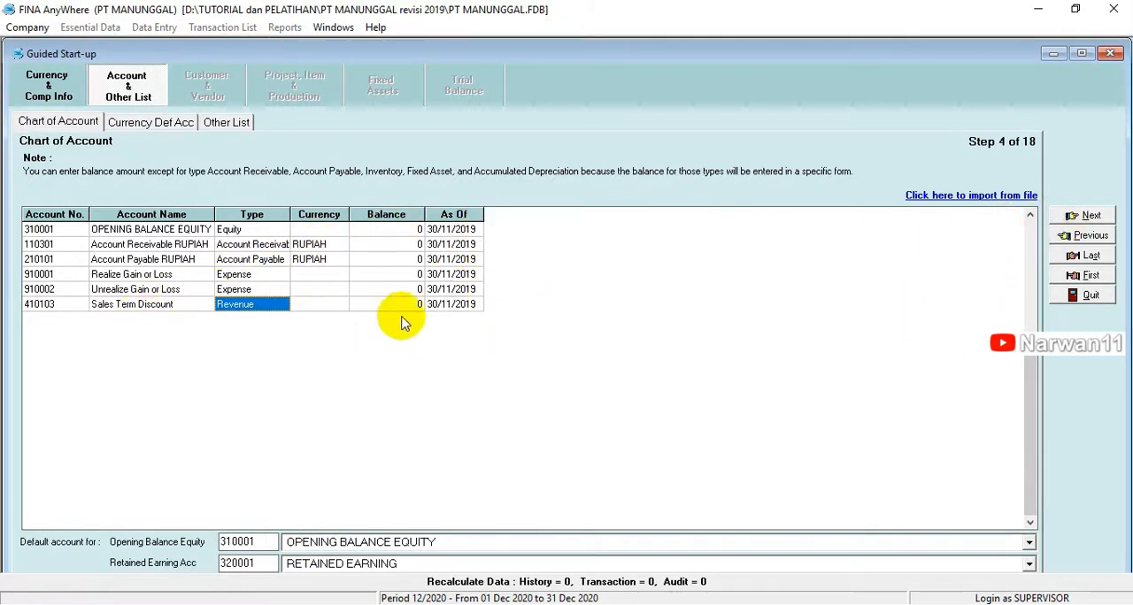
pyautogui.rightClick(162, 251)
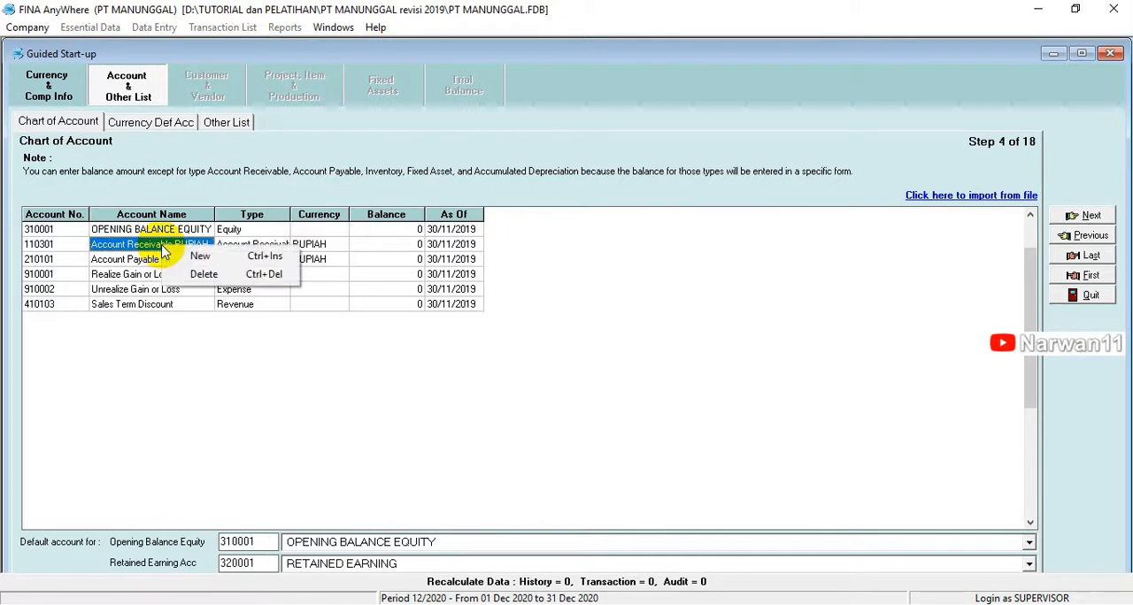
pyautogui.click(197, 276)
pyautogui.click(533, 331)
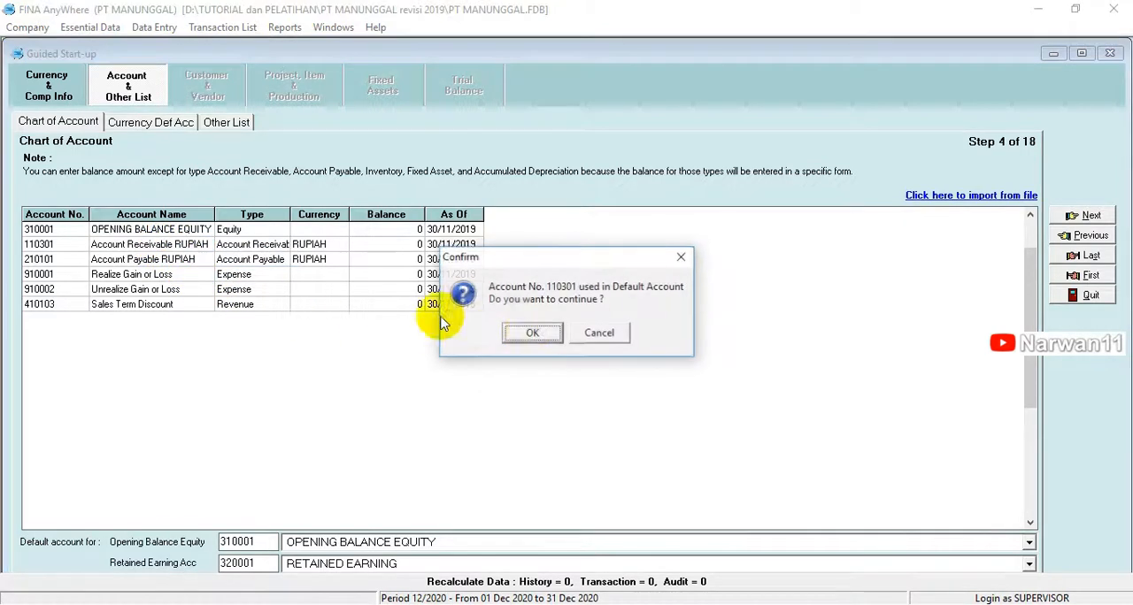
pyautogui.click(531, 332)
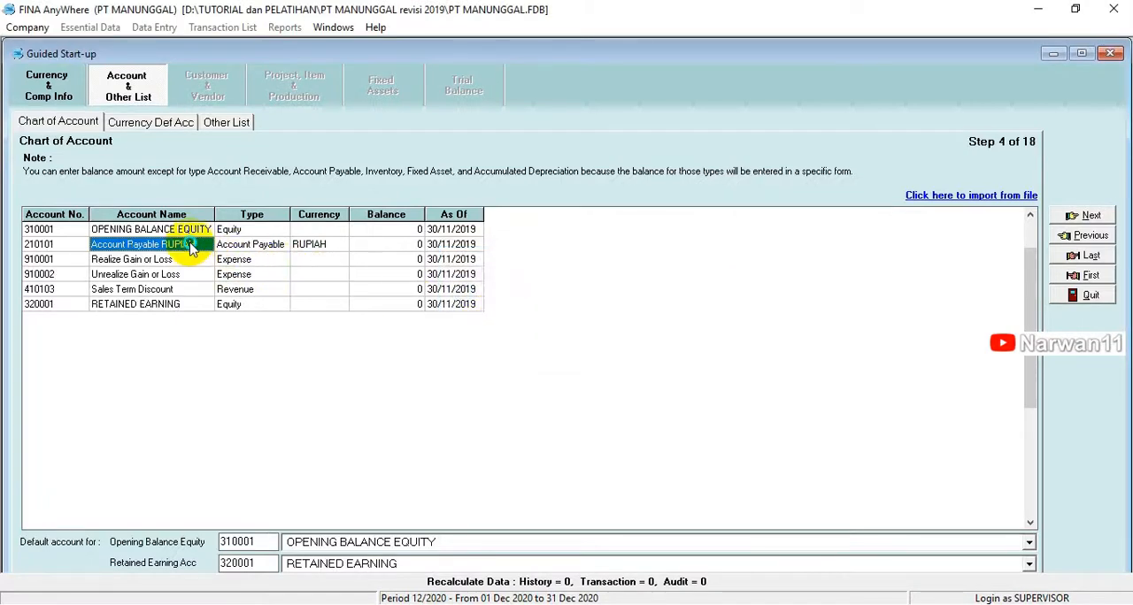
# Step: Delete the default Account Payable RUPIAH account from the chart of accounts
pyautogui.rightClick(190, 249)
pyautogui.click(210, 271)
pyautogui.click(525, 335)
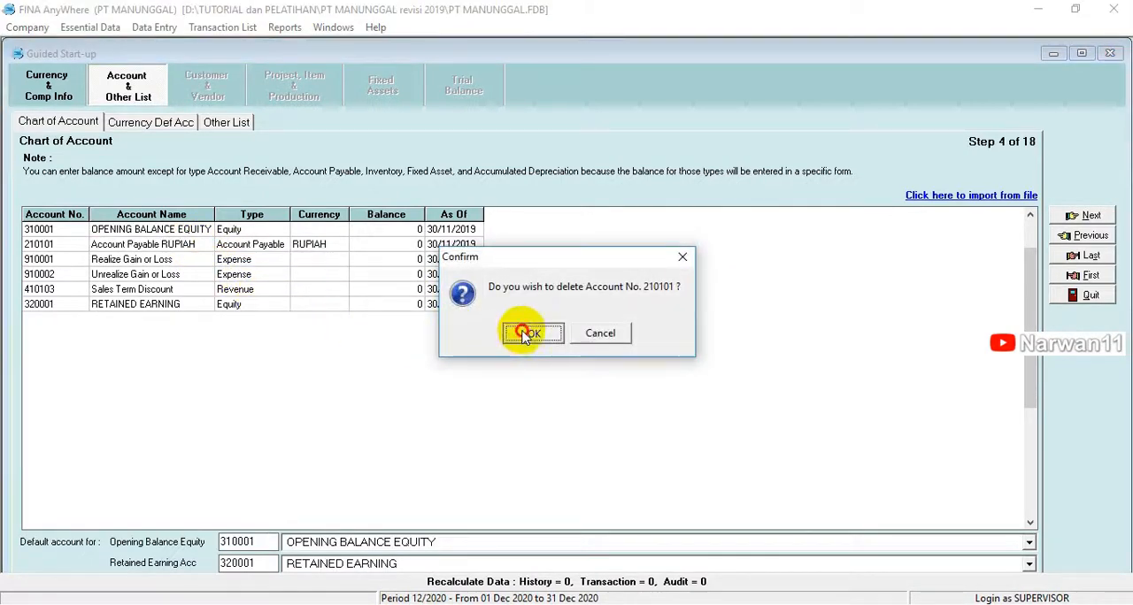
pyautogui.click(513, 330)
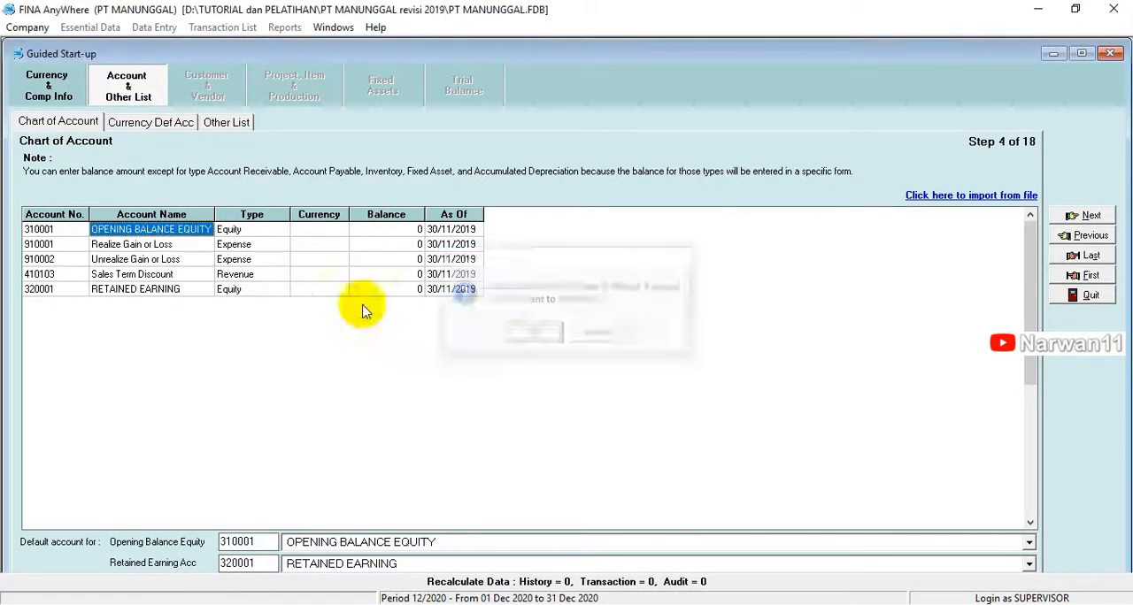
# Step: Delete the default Sales Term Discount account from the chart of accounts
pyautogui.click(146, 276)
pyautogui.rightClick(147, 276)
pyautogui.click(163, 298)
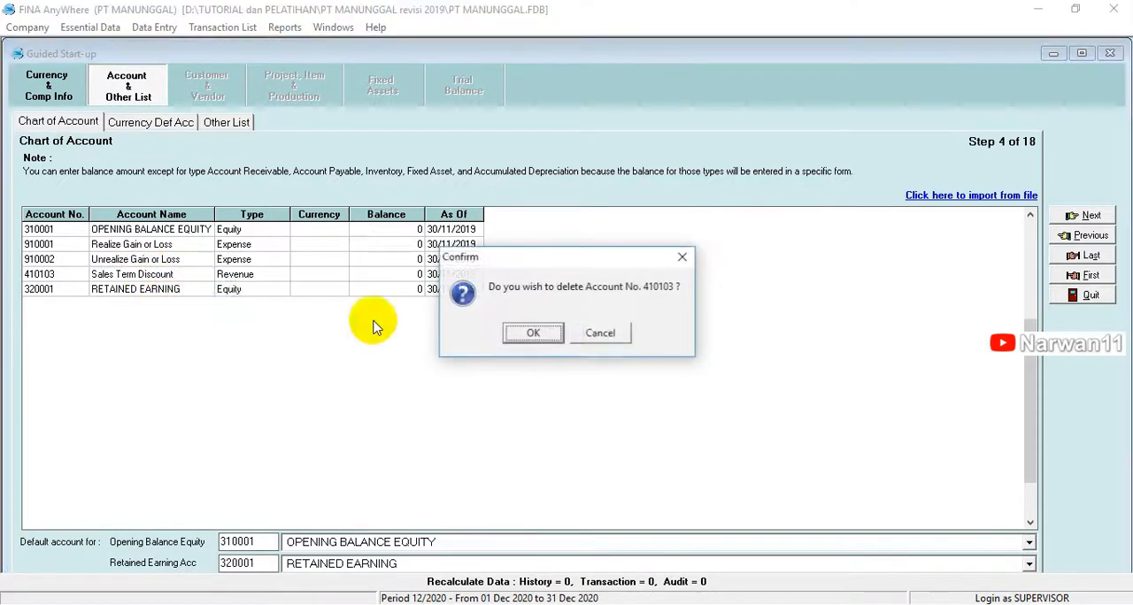
pyautogui.click(531, 335)
pyautogui.click(513, 335)
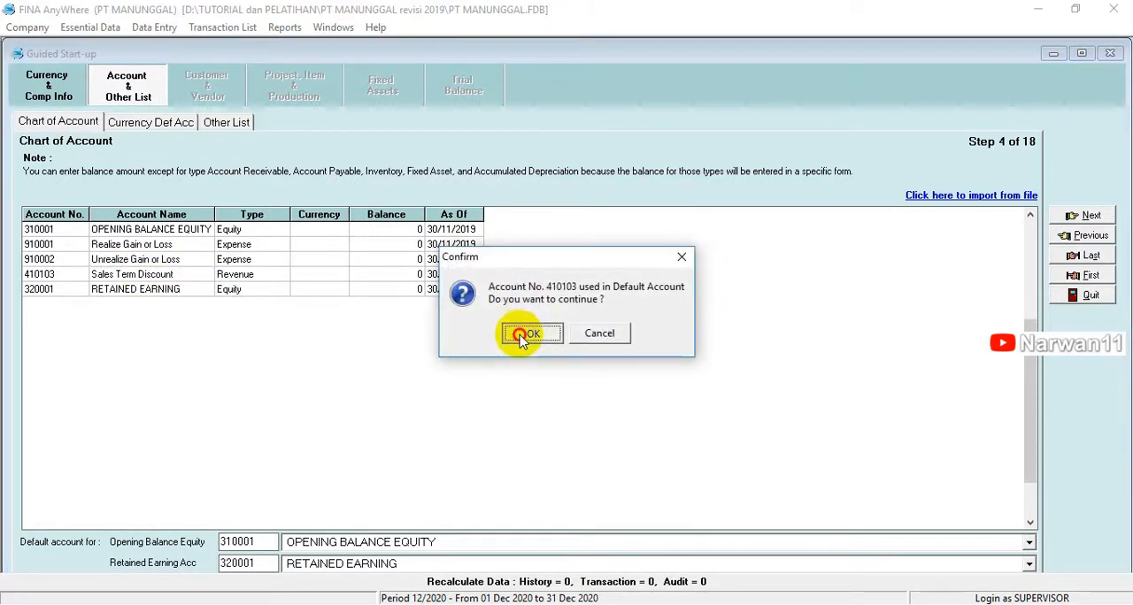
# Step: Check the remaining default accounts and open the import of chart of accounts data from a file
pyautogui.click(112, 232)
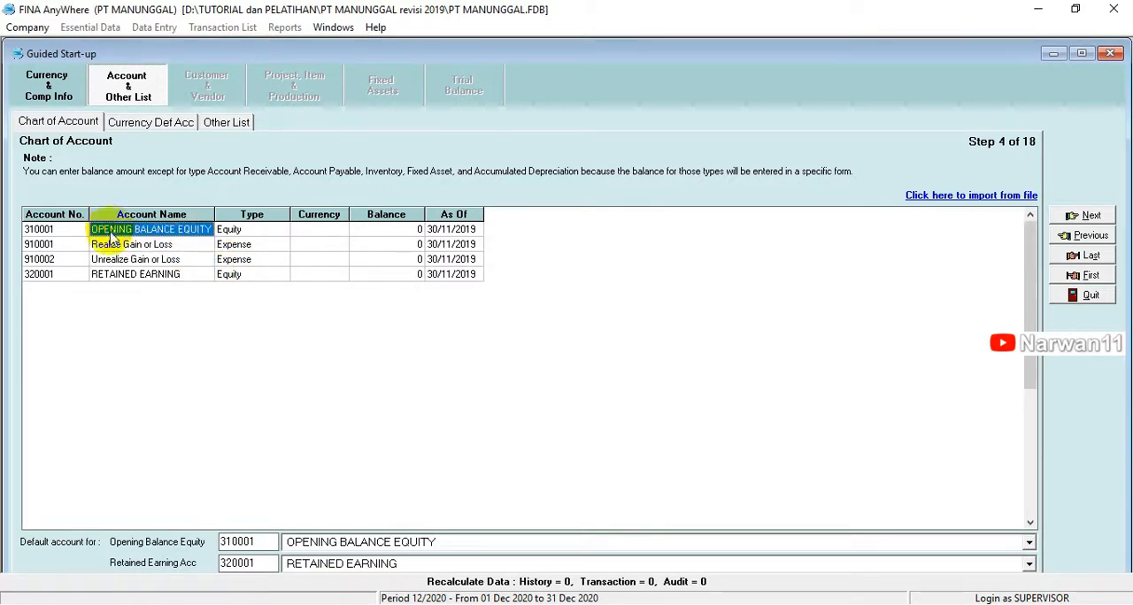
pyautogui.click(124, 276)
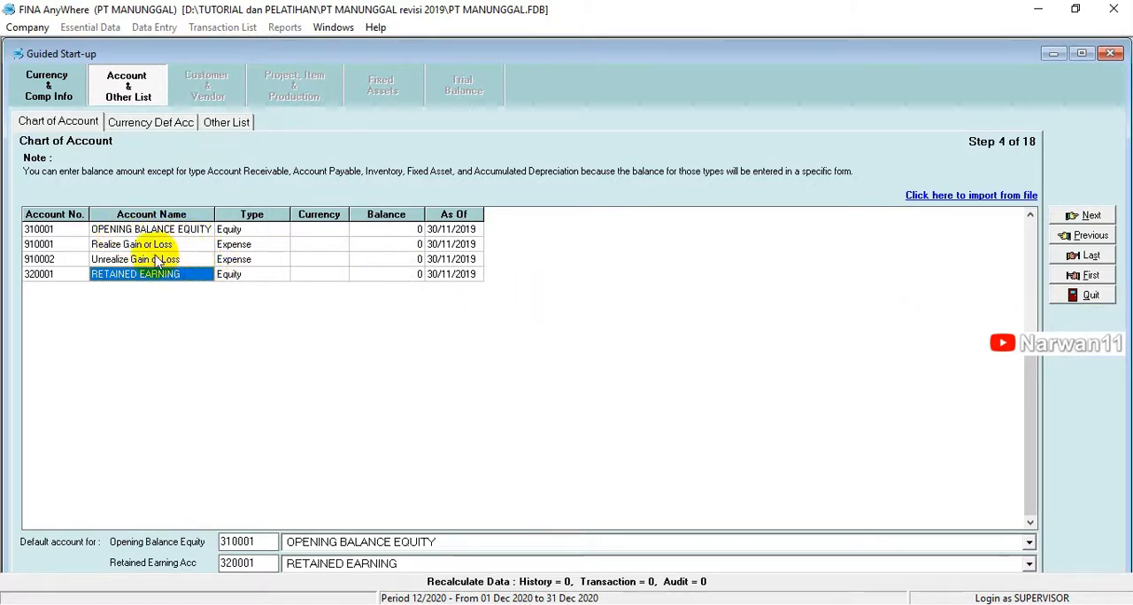
pyautogui.click(1077, 220)
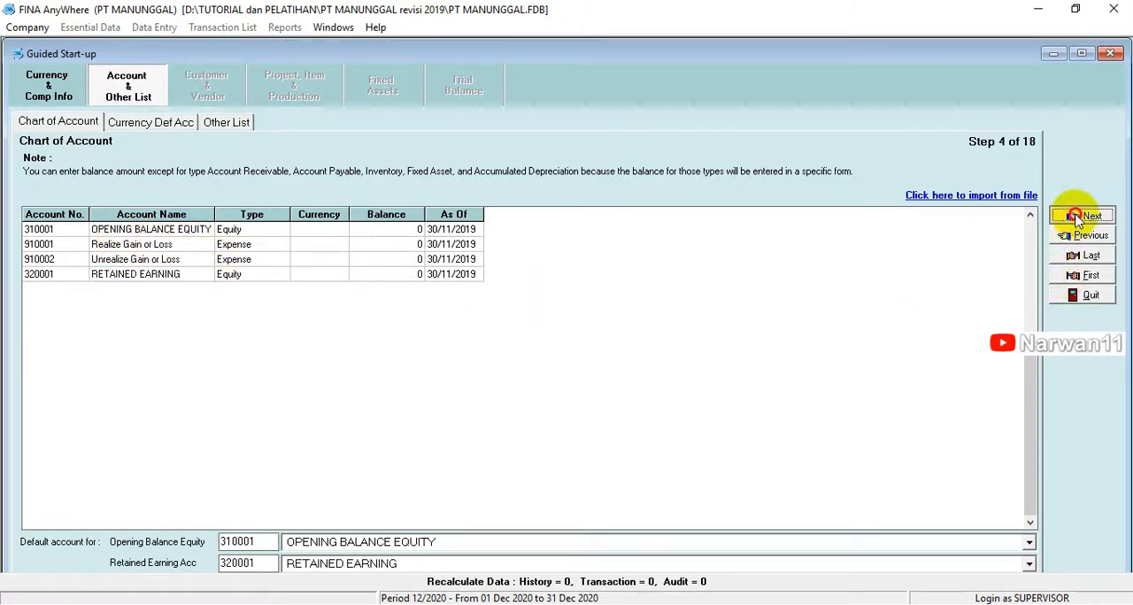
pyautogui.click(947, 193)
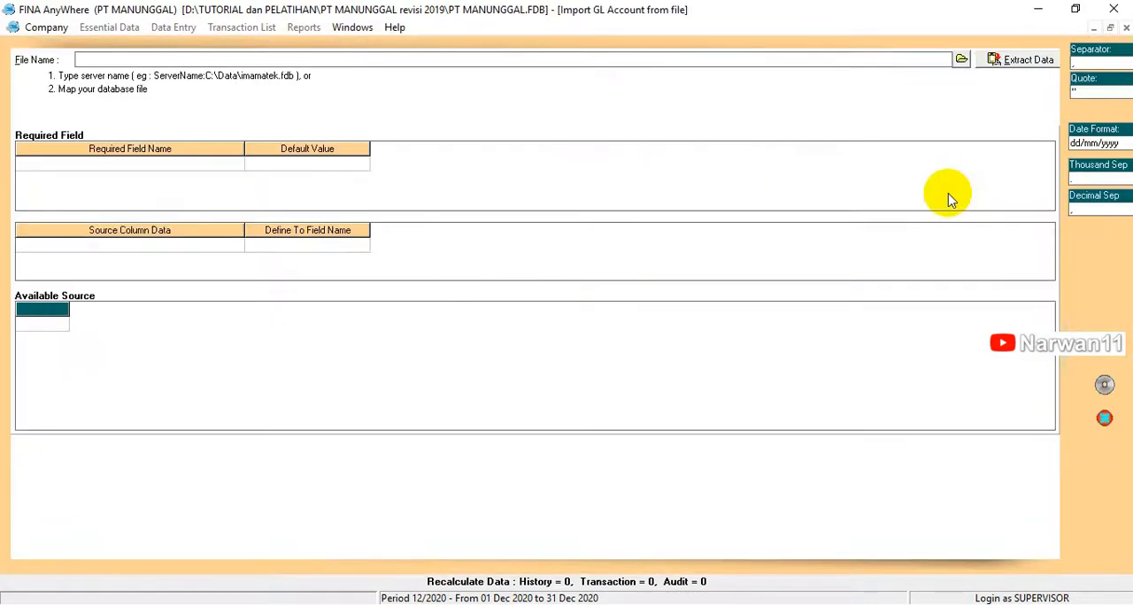
# Step: Choose the Excel (*.xls) file "1. COA PT MANUNGGAL" from the PT MANUNGGAL revisi 2019 folder as the import file
pyautogui.click(960, 60)
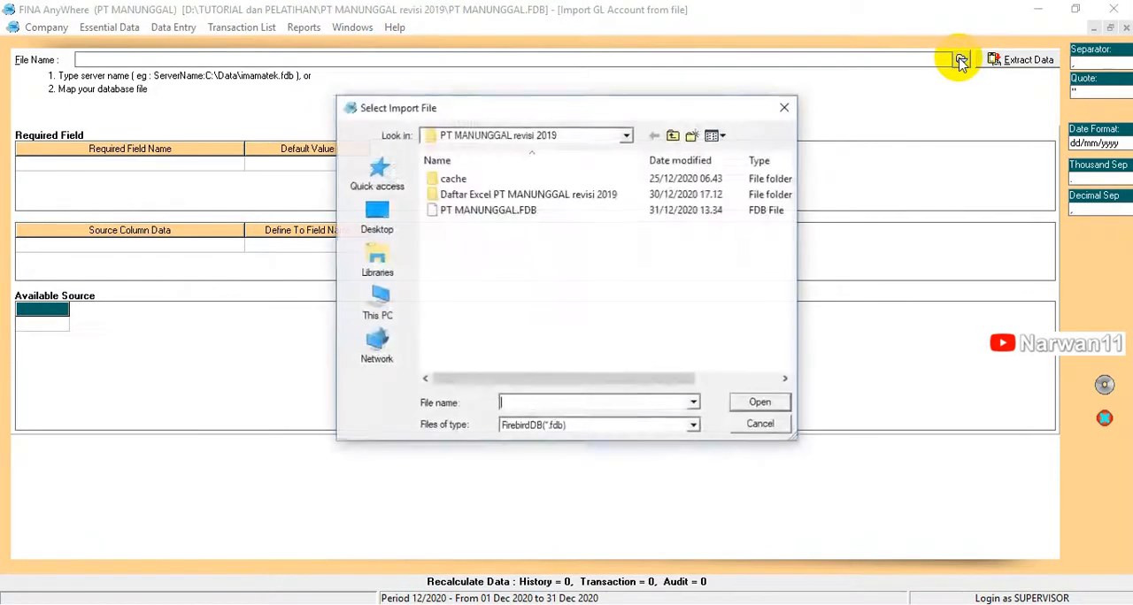
pyautogui.click(617, 431)
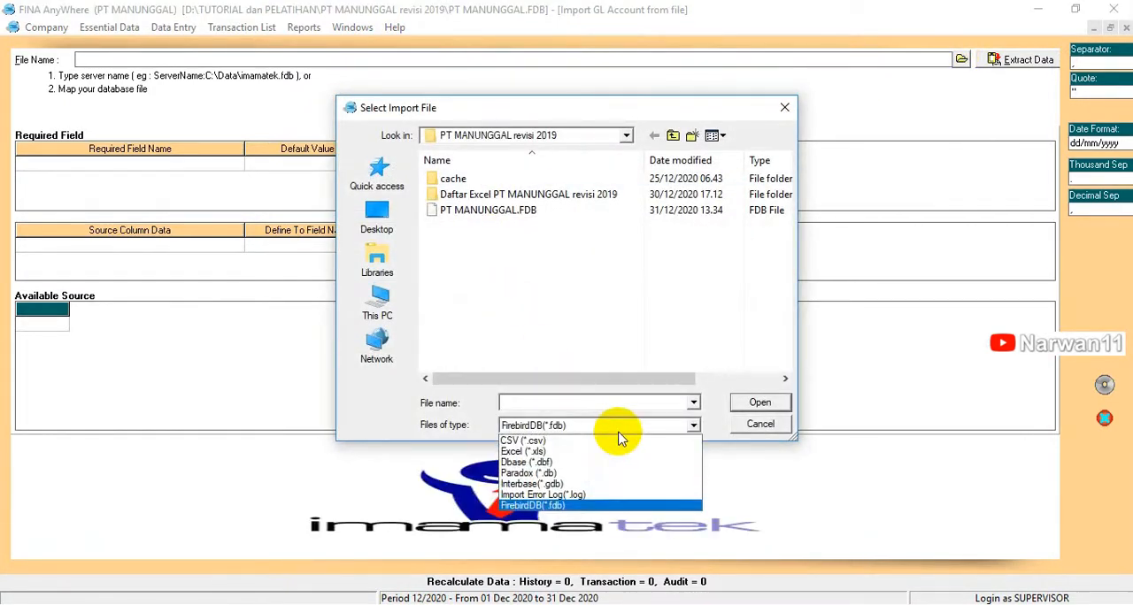
pyautogui.click(531, 451)
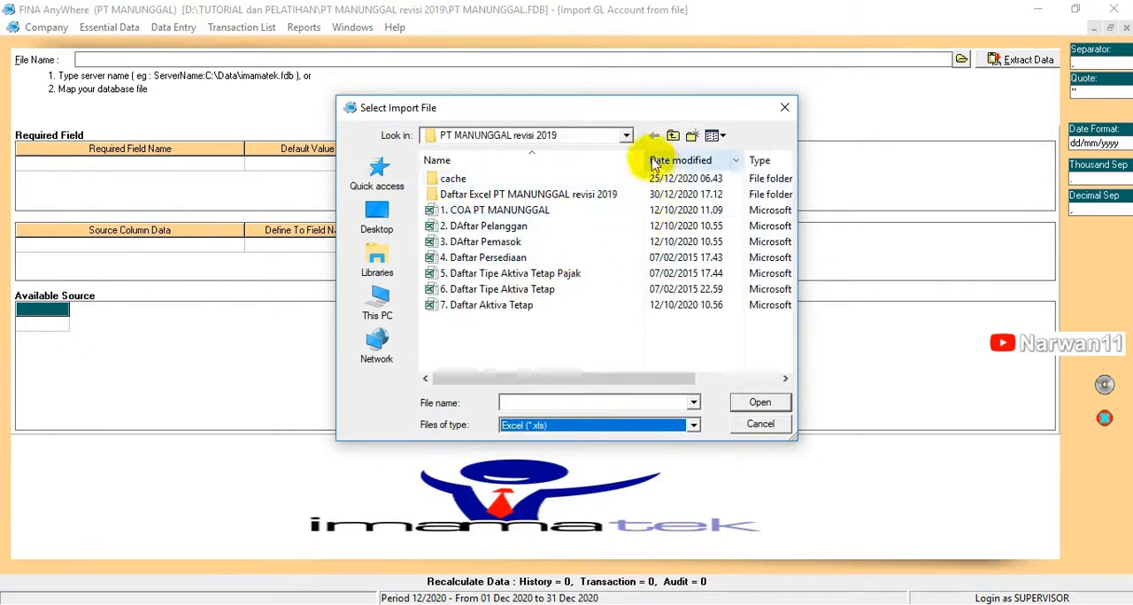
pyautogui.moveTo(641, 155); pyautogui.dragTo(591, 159)
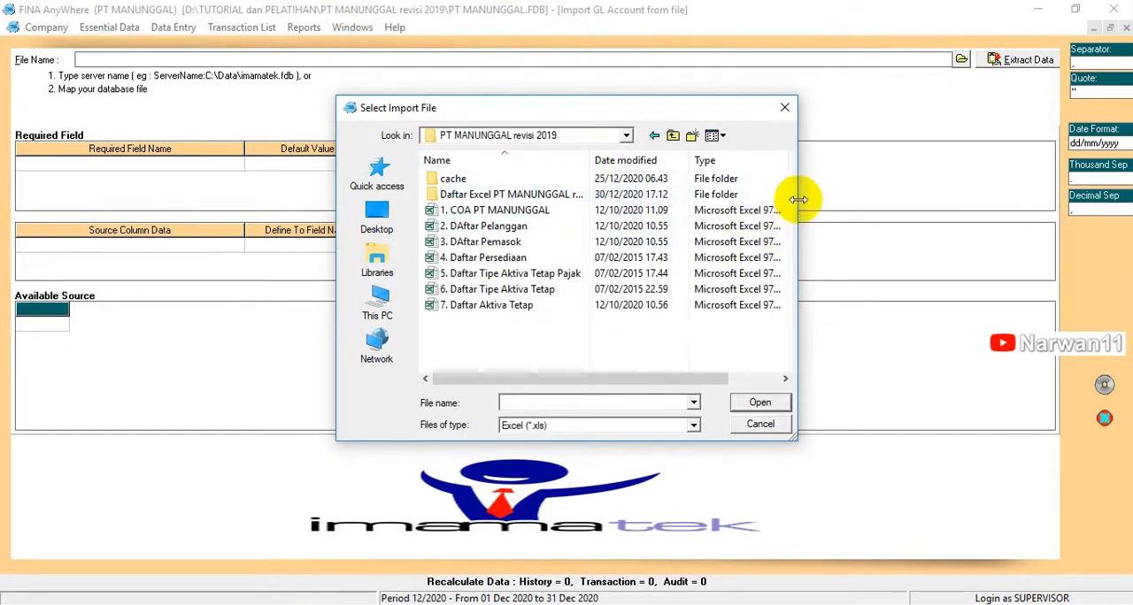
pyautogui.moveTo(797, 200); pyautogui.dragTo(925, 209)
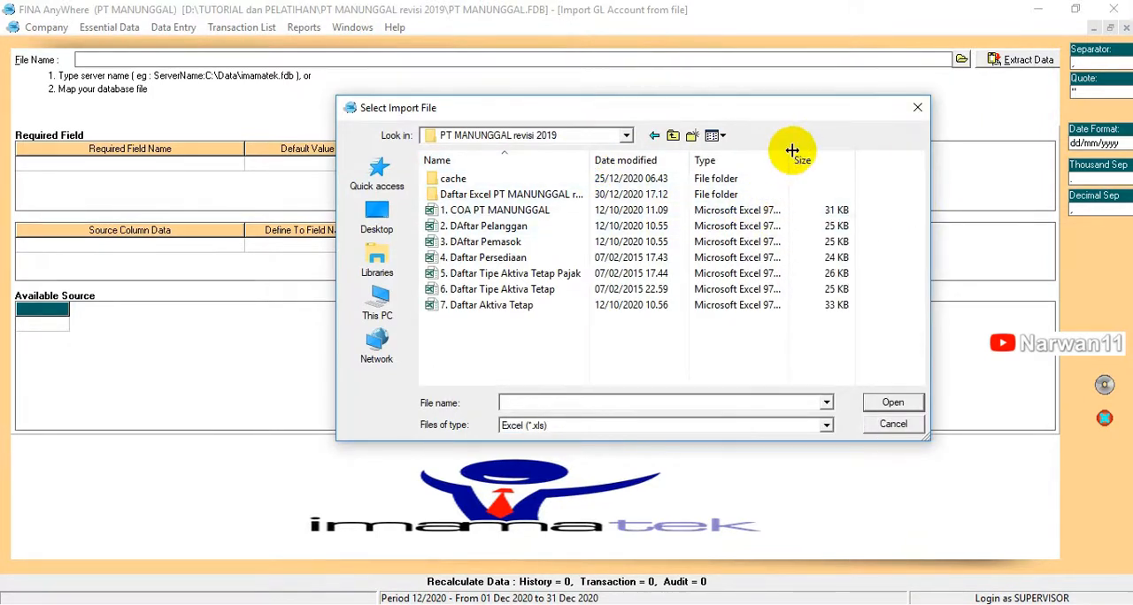
pyautogui.moveTo(788, 160); pyautogui.dragTo(835, 159)
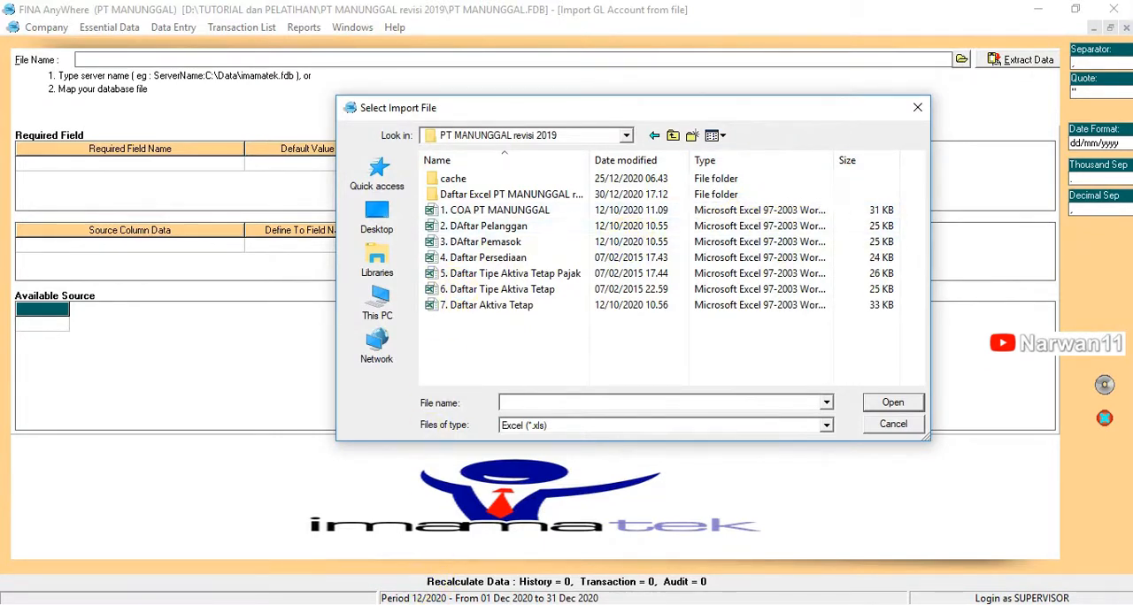
pyautogui.click(485, 213)
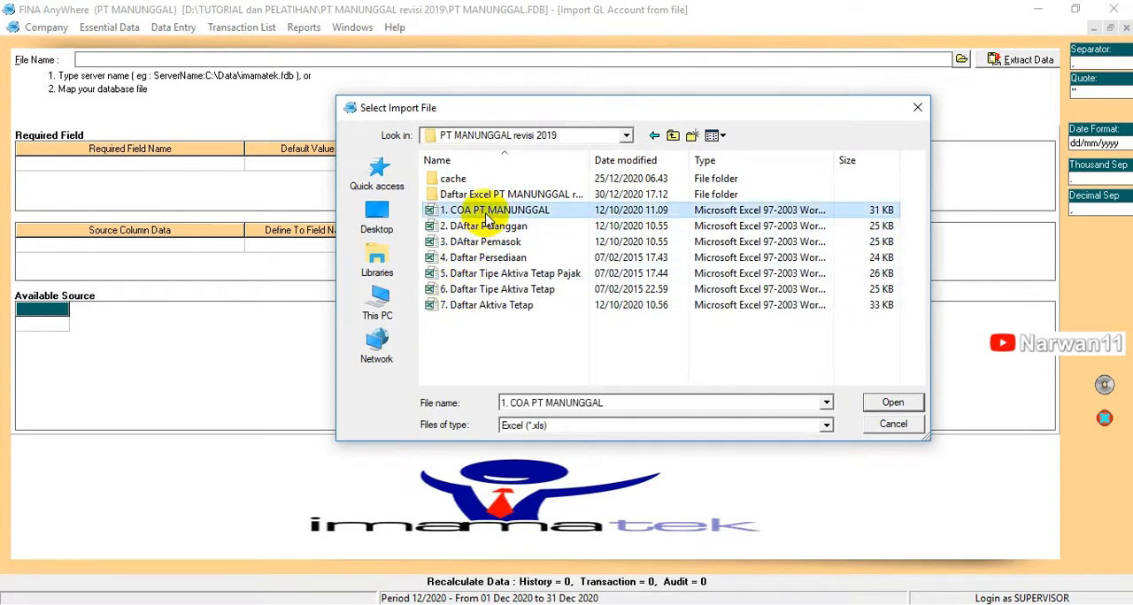
pyautogui.click(889, 403)
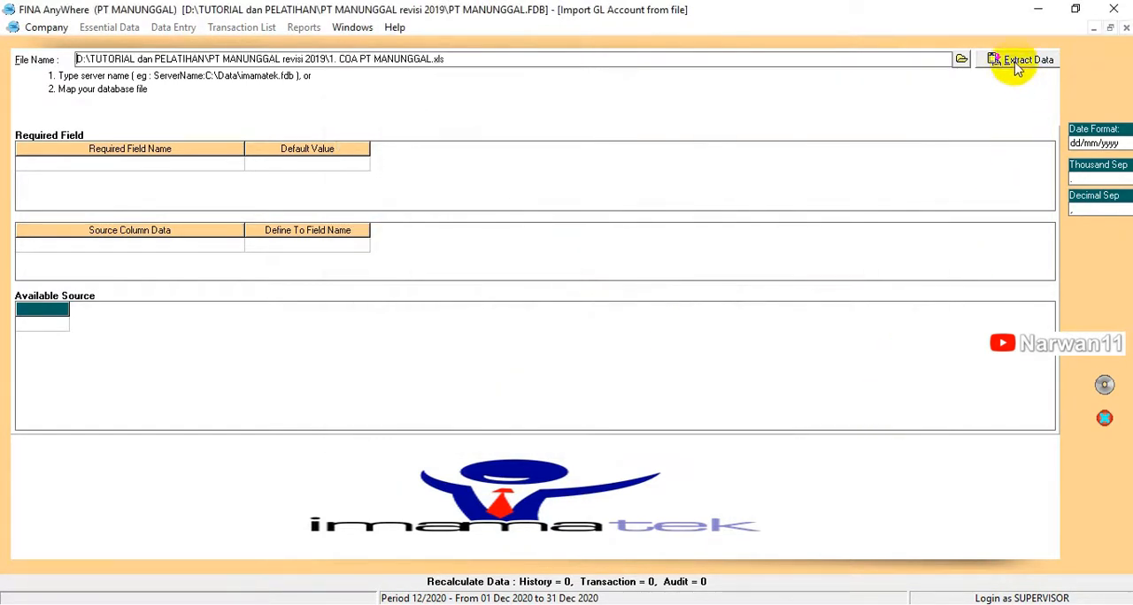
# Step: Extract the data from the chosen Excel file and delete the header row starting with No Akun from the available source
pyautogui.click(1017, 69)
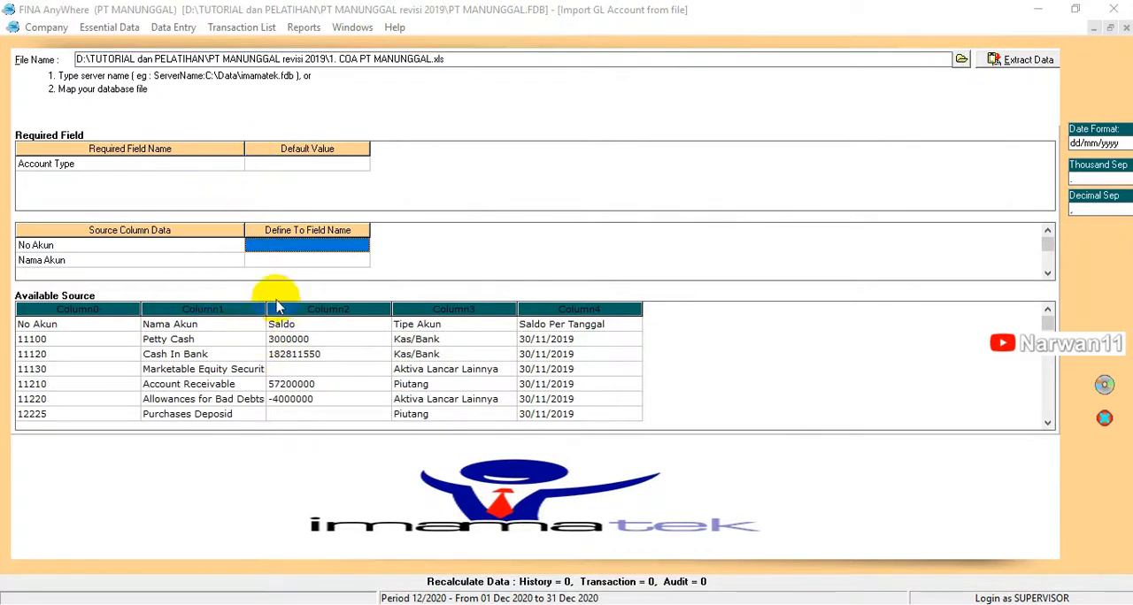
pyautogui.click(172, 321)
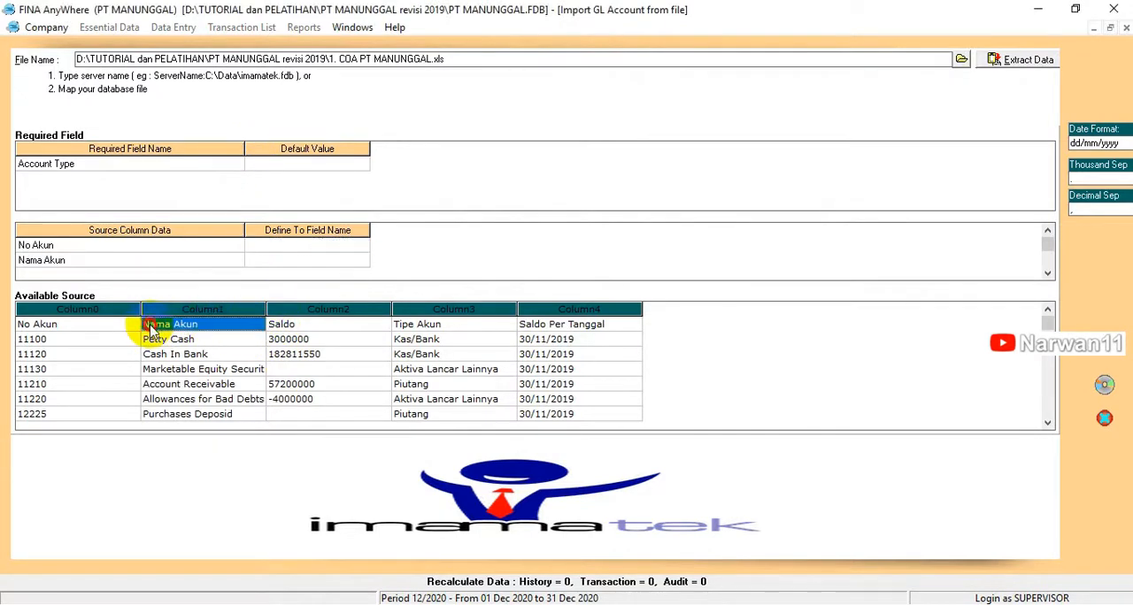
pyautogui.click(32, 324)
pyautogui.click(288, 326)
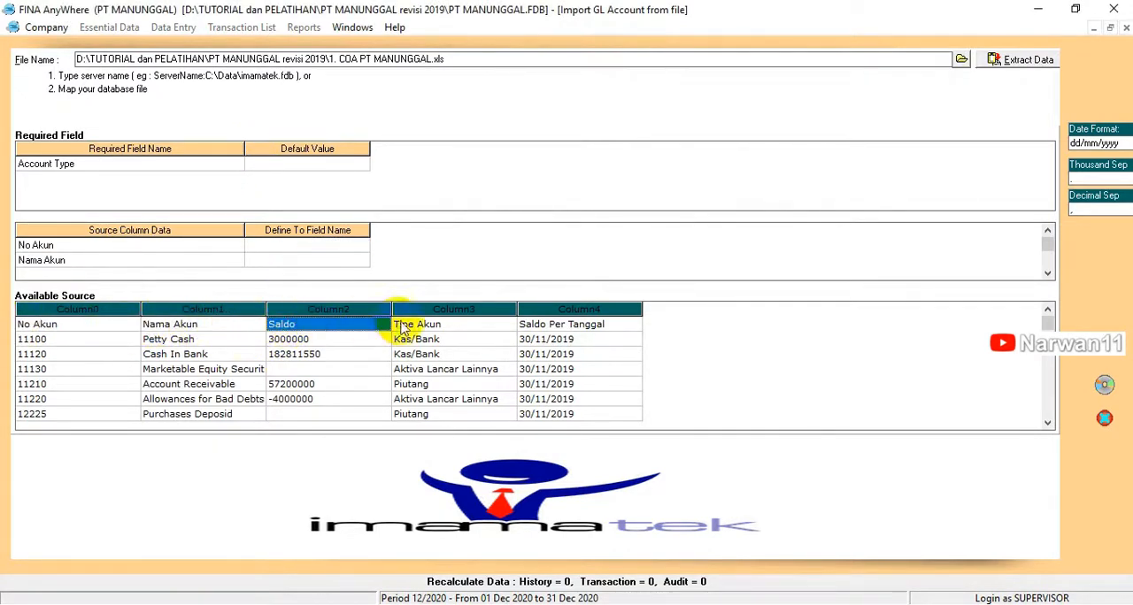
pyautogui.click(402, 325)
pyautogui.click(98, 327)
pyautogui.rightClick(97, 326)
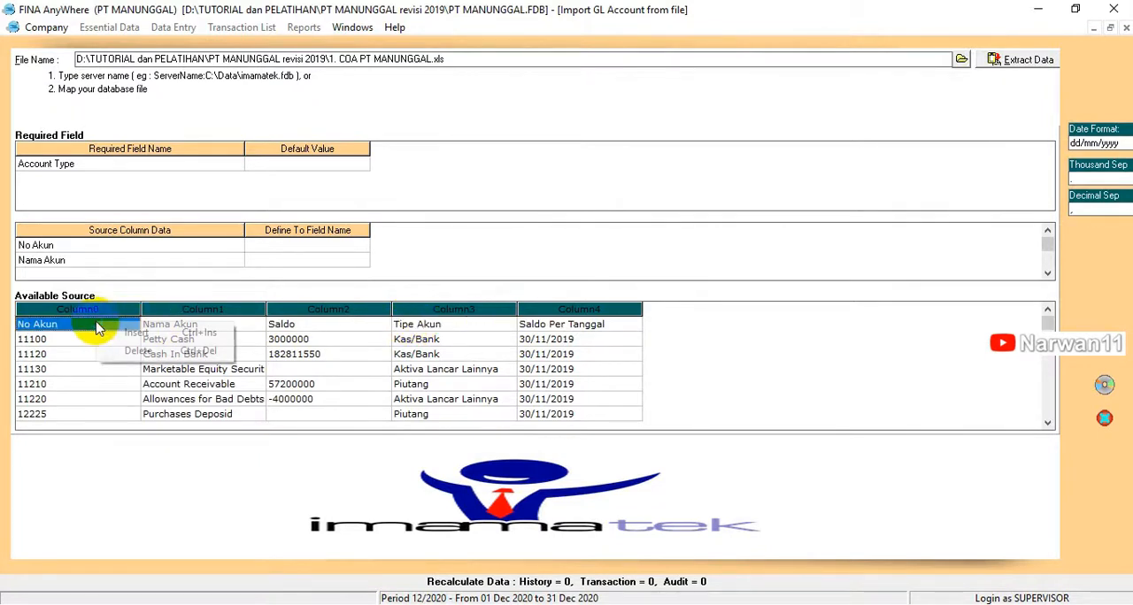
pyautogui.click(133, 351)
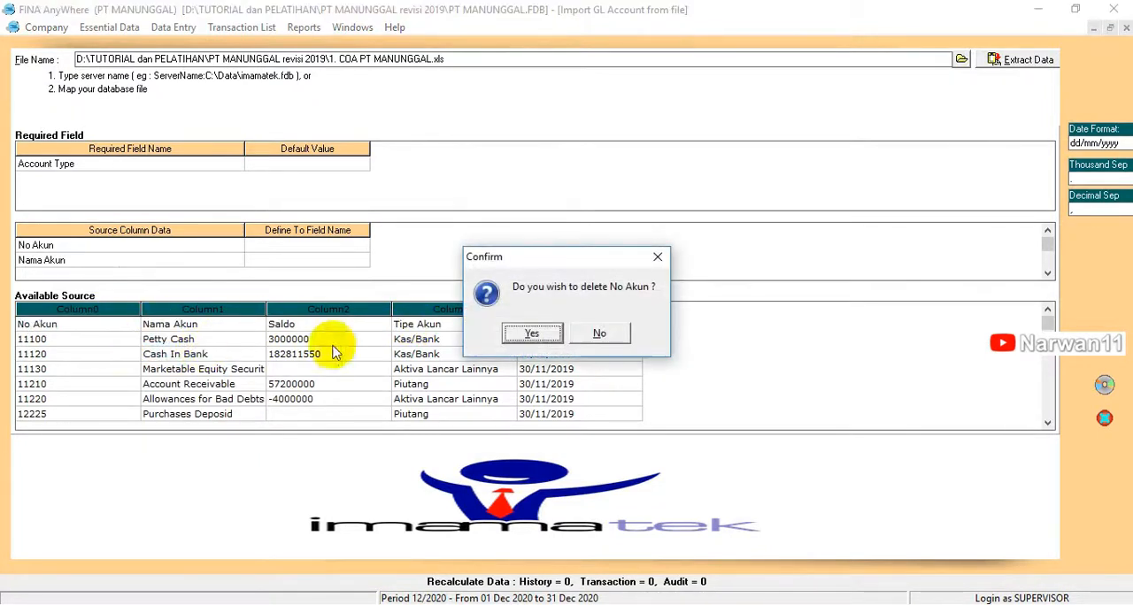
pyautogui.click(513, 336)
# Step: Map the source column No Akun to the field Account No and Nama Akun to Account Name
pyautogui.click(288, 164)
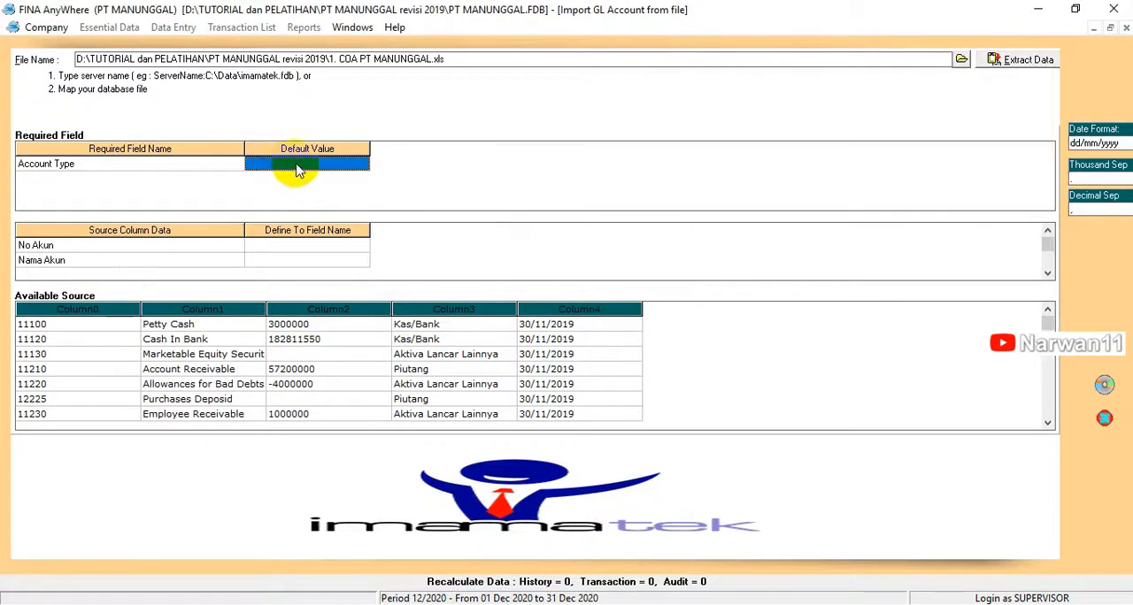
pyautogui.click(361, 165)
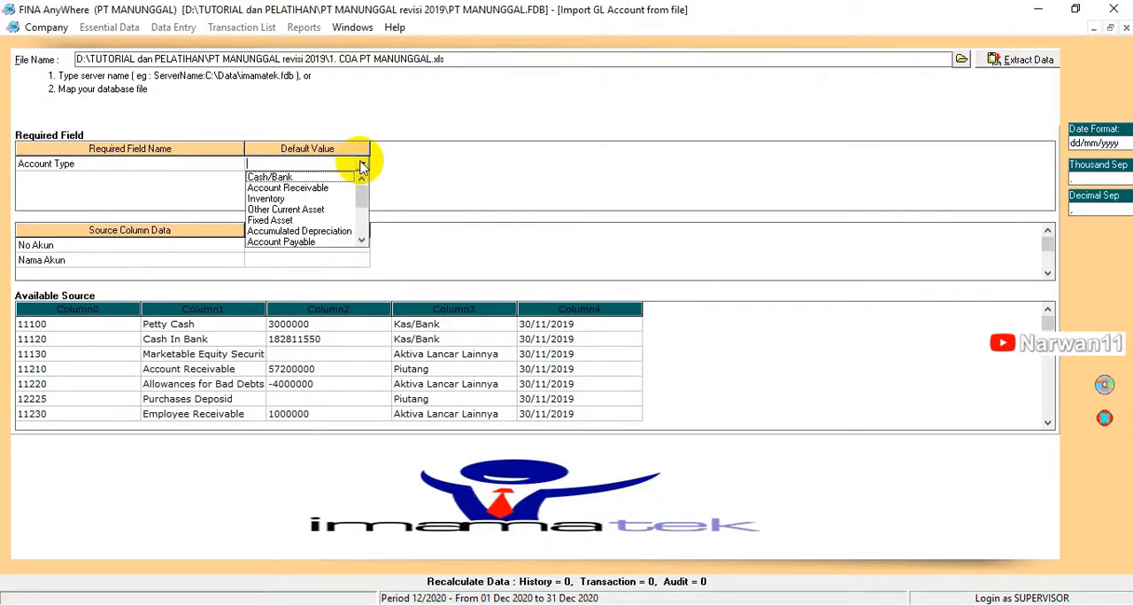
pyautogui.click(306, 246)
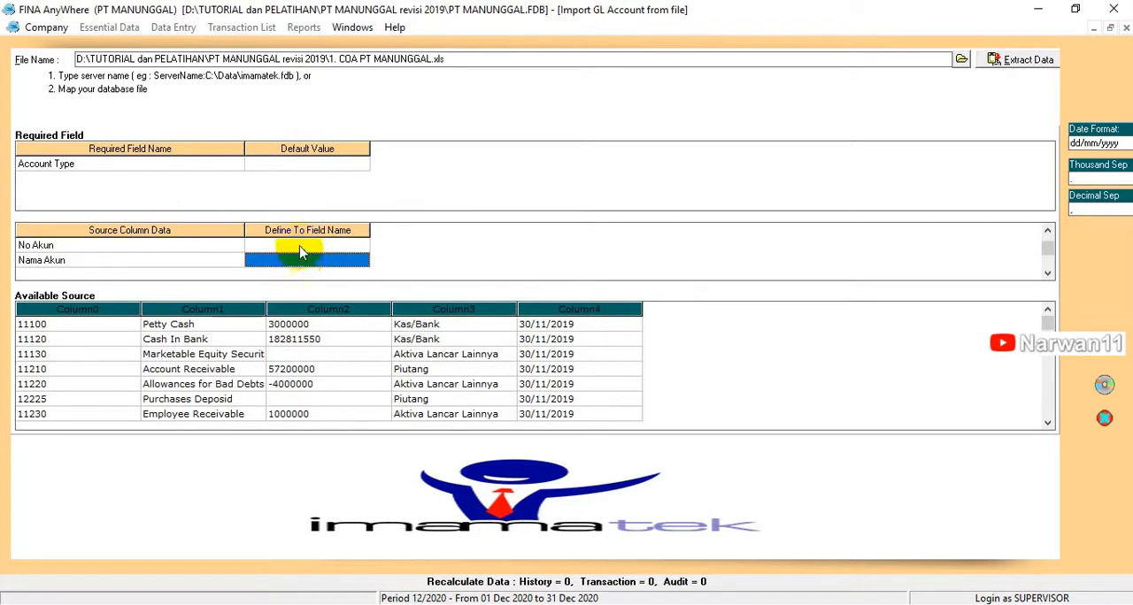
pyautogui.click(364, 247)
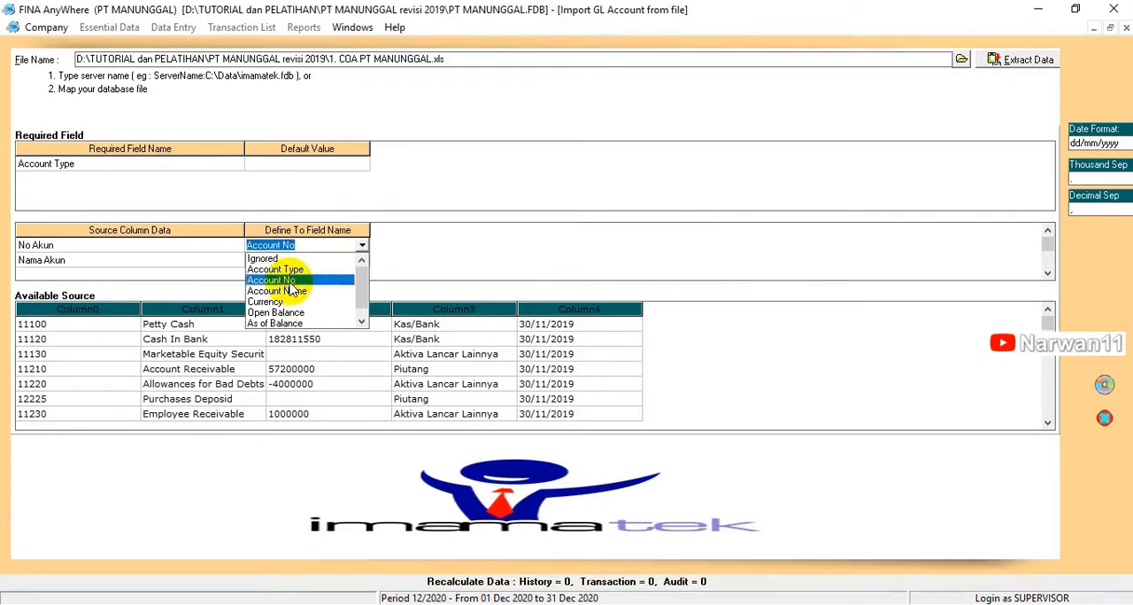
pyautogui.click(281, 280)
pyautogui.click(307, 257)
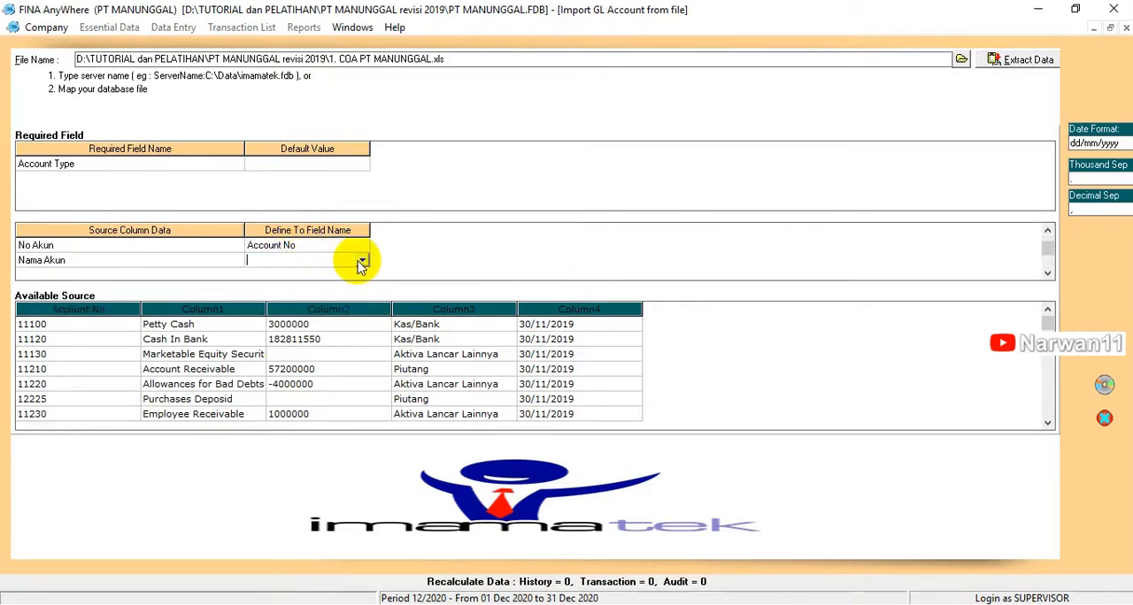
pyautogui.click(362, 260)
pyautogui.click(275, 288)
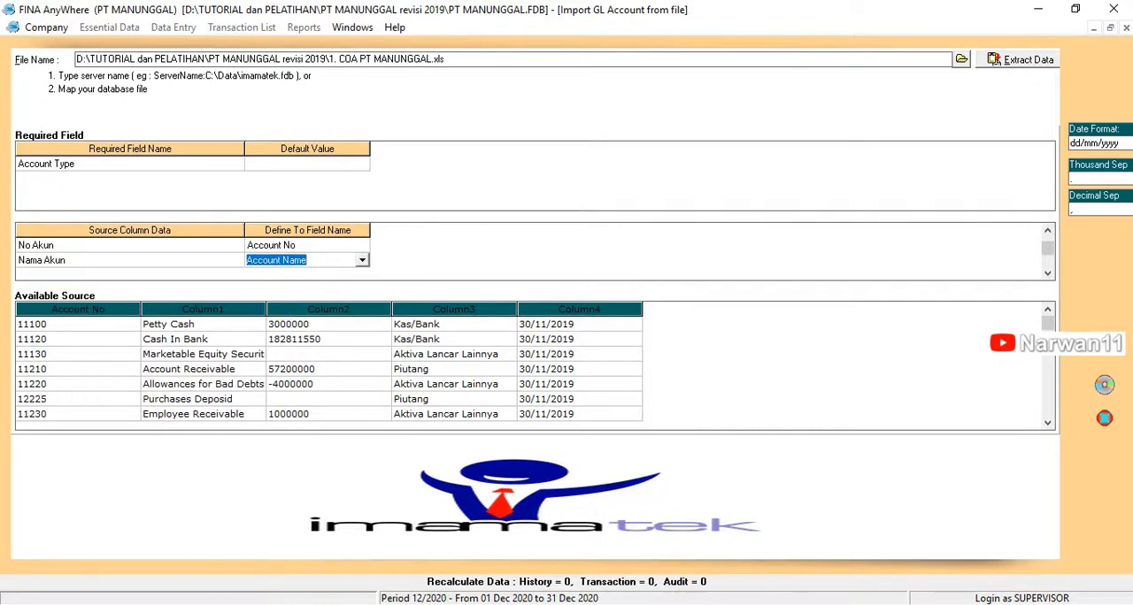
# Step: Map the source column Saldo to Open Balance and Tipe Akun to Account Type
pyautogui.scroll(-2, 324, 255)
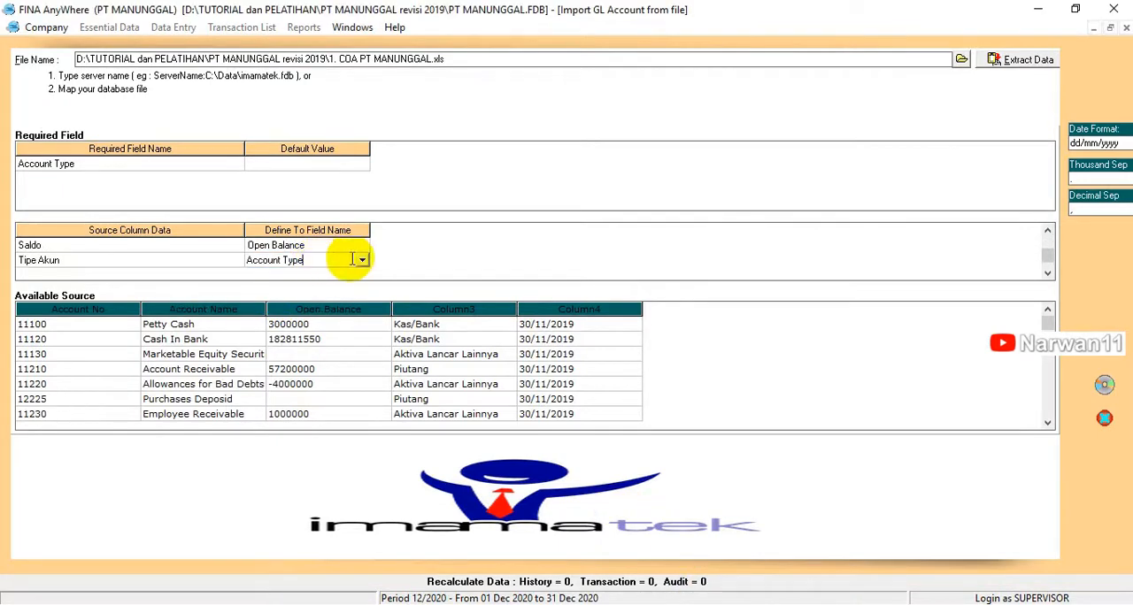
pyautogui.click(362, 261)
pyautogui.click(289, 286)
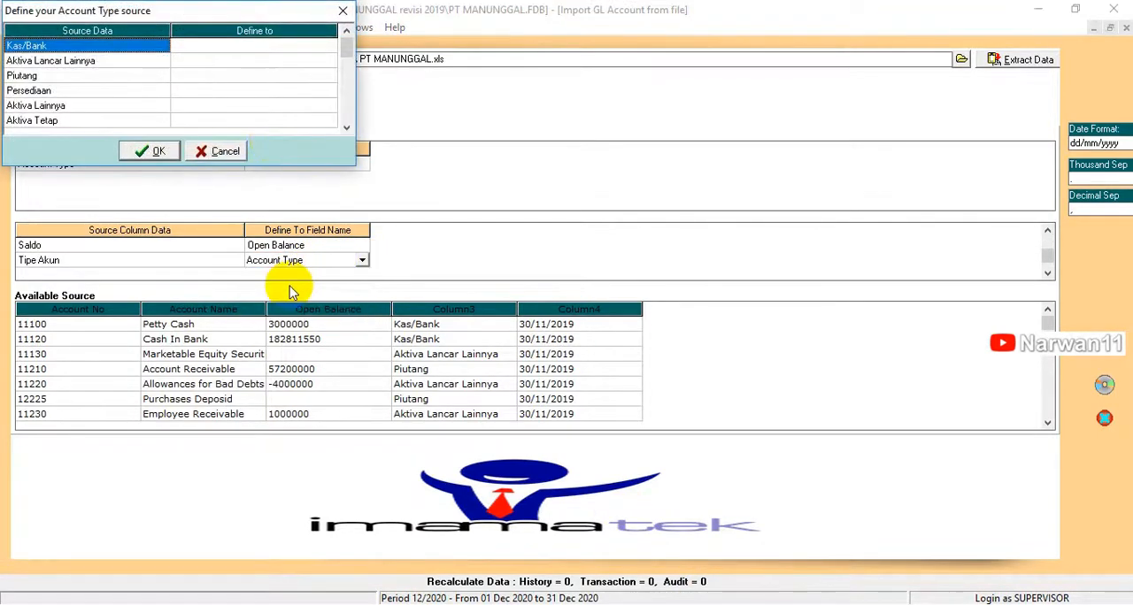
# Step: In the account type definitions, map Kas/Bank to Cash/Bank and Aktiva Lancar Lainnya to Other Current Asset
pyautogui.click(265, 46)
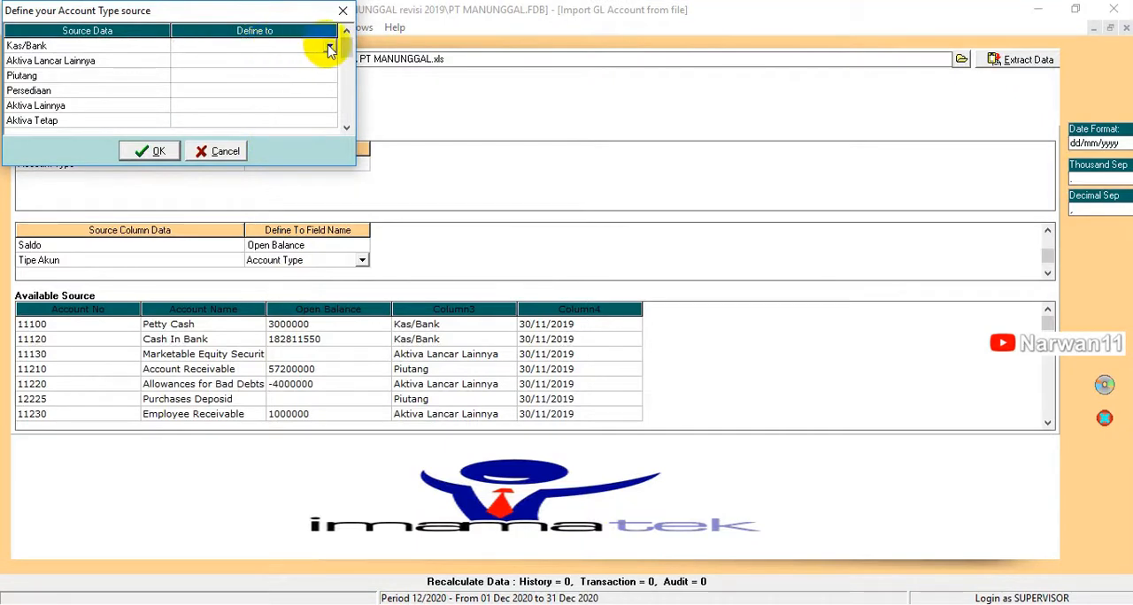
pyautogui.click(330, 48)
pyautogui.click(204, 60)
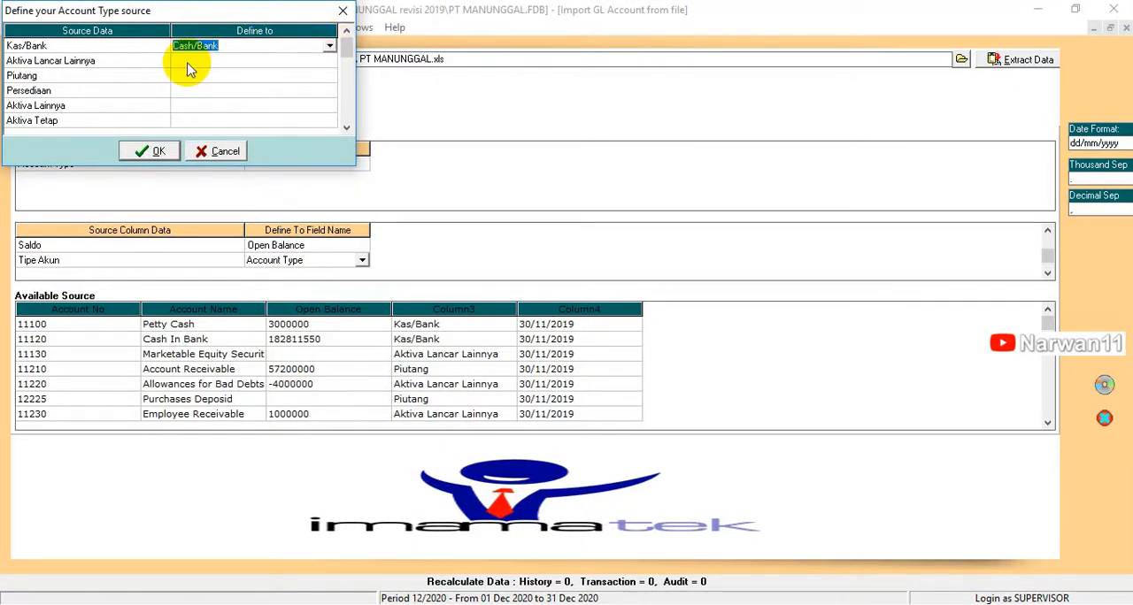
pyautogui.click(187, 66)
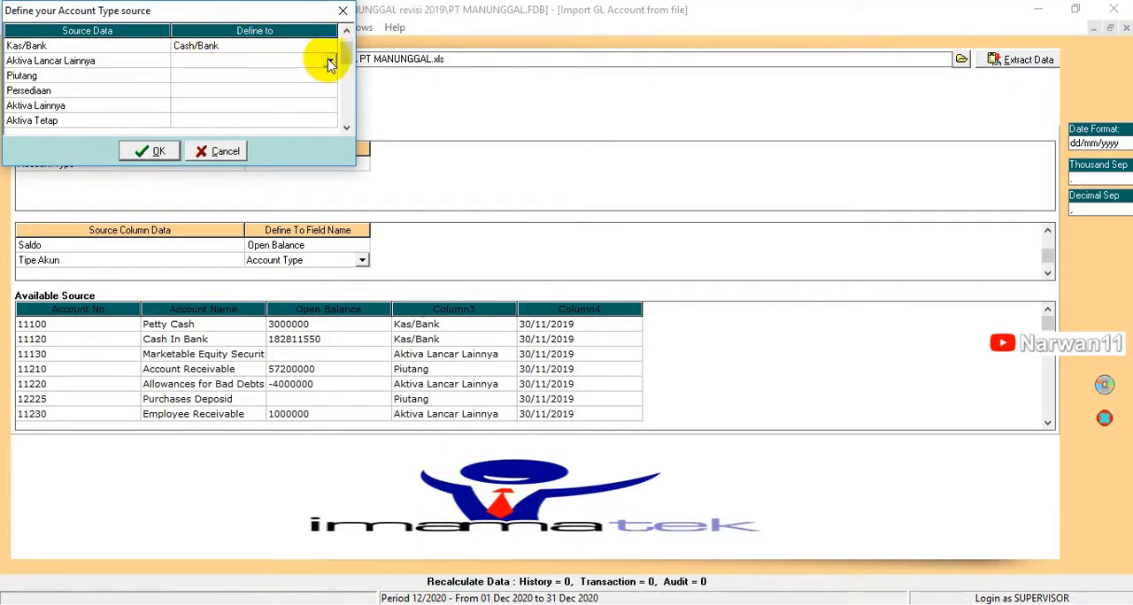
pyautogui.click(329, 64)
pyautogui.click(223, 105)
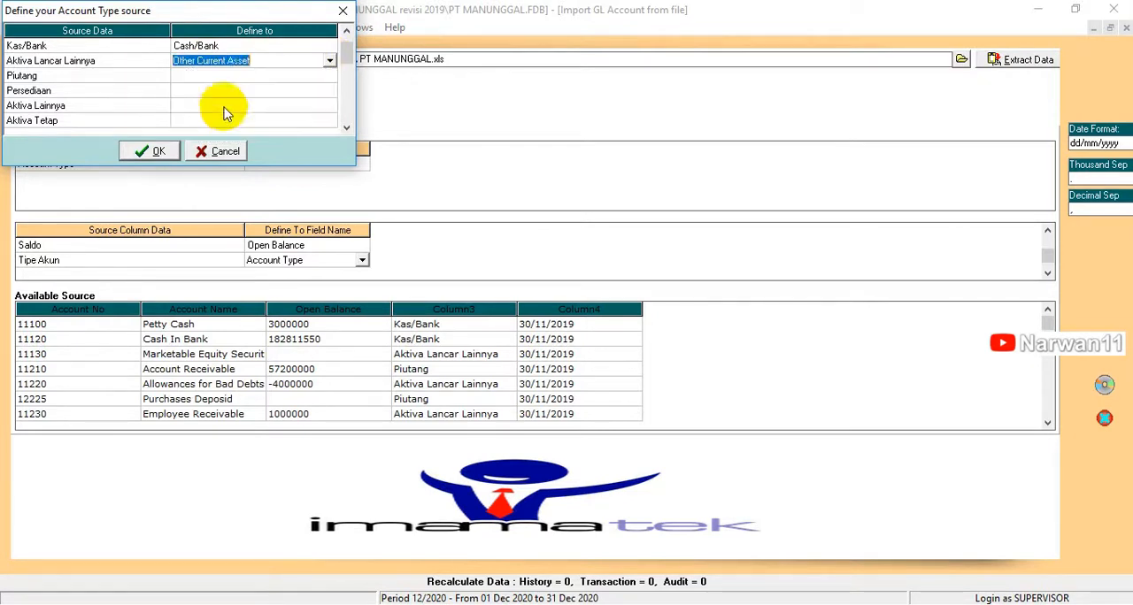
# Step: Define the source type Piutang as Account Receivable and Persediaan as Inventory
pyautogui.click(253, 76)
pyautogui.click(316, 75)
pyautogui.click(330, 77)
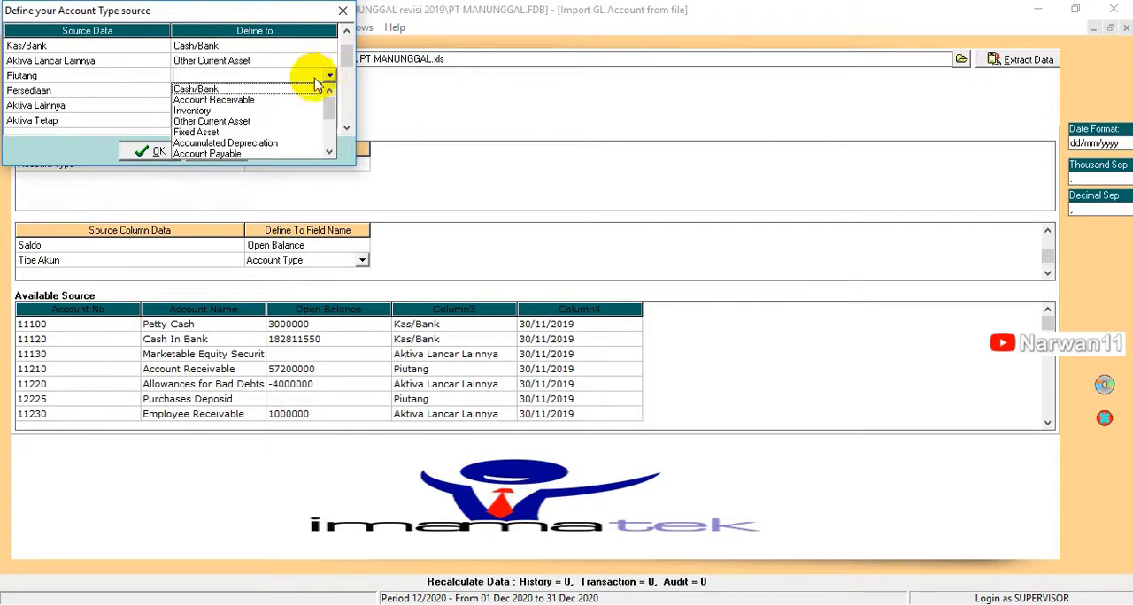
pyautogui.click(257, 100)
pyautogui.click(303, 90)
pyautogui.click(329, 91)
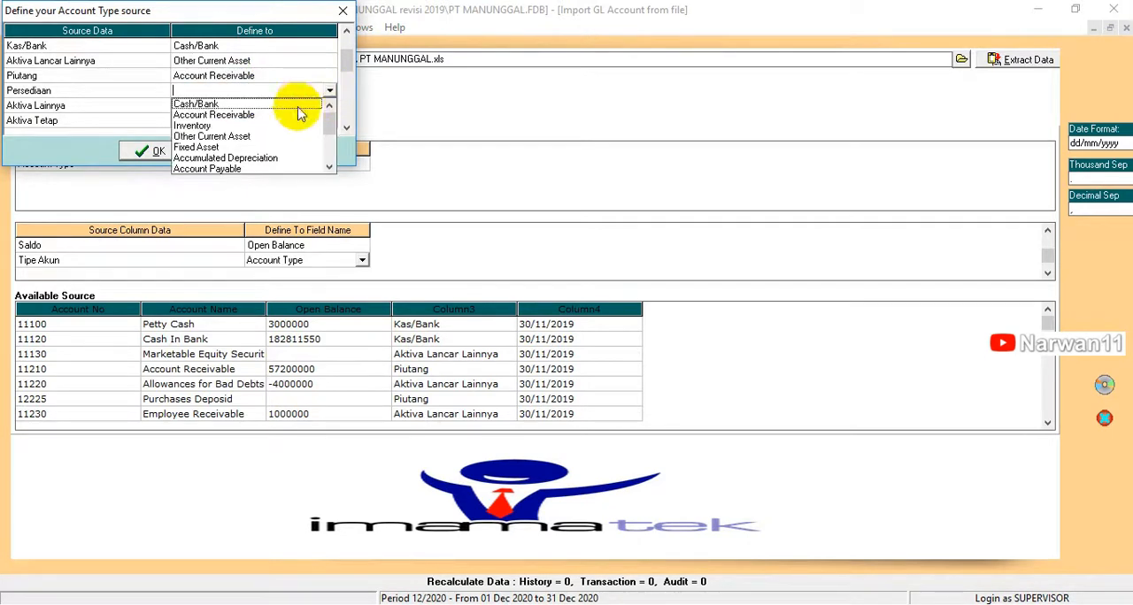
pyautogui.click(261, 124)
# Step: Define the source type Aktiva Lainnya as Other Current Asset and Aktiva Tetap as Fixed Asset
pyautogui.click(321, 106)
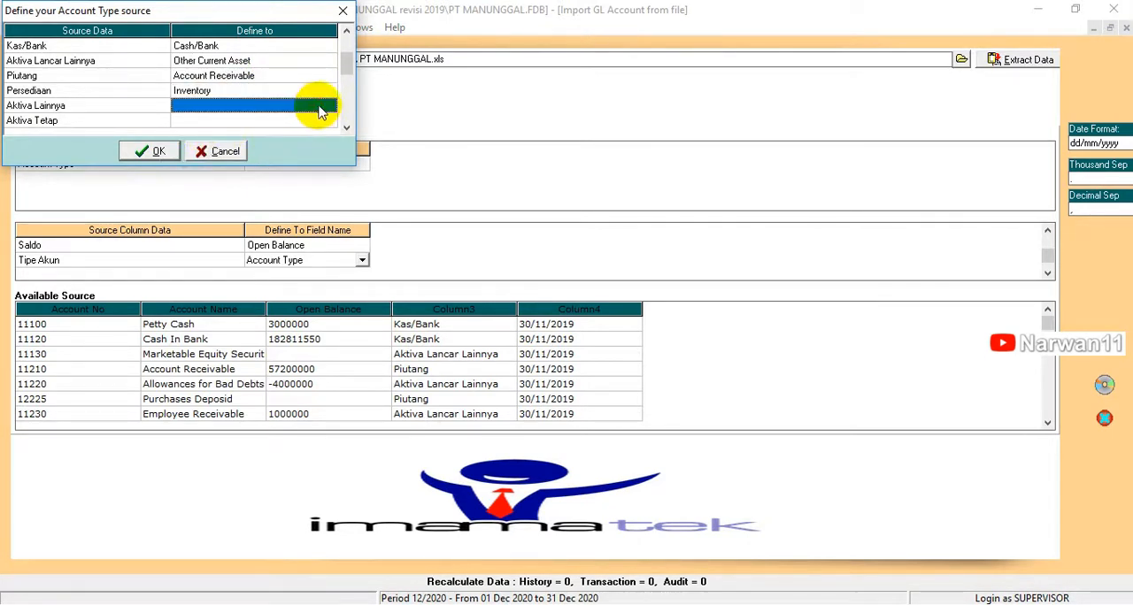
pyautogui.click(327, 111)
pyautogui.click(329, 108)
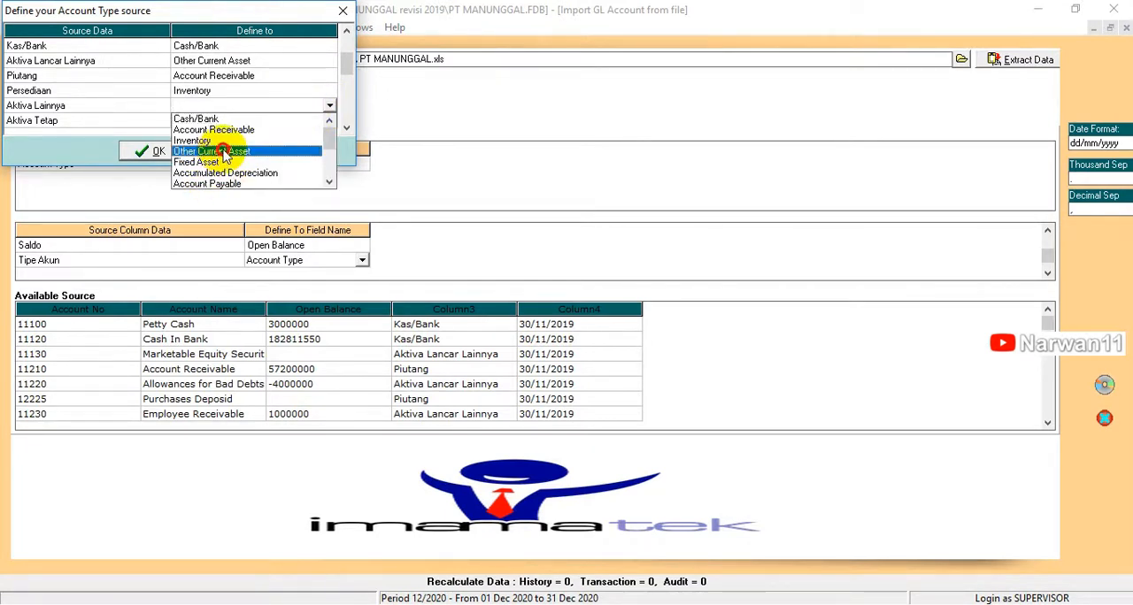
pyautogui.click(224, 153)
pyautogui.click(321, 121)
pyautogui.click(322, 123)
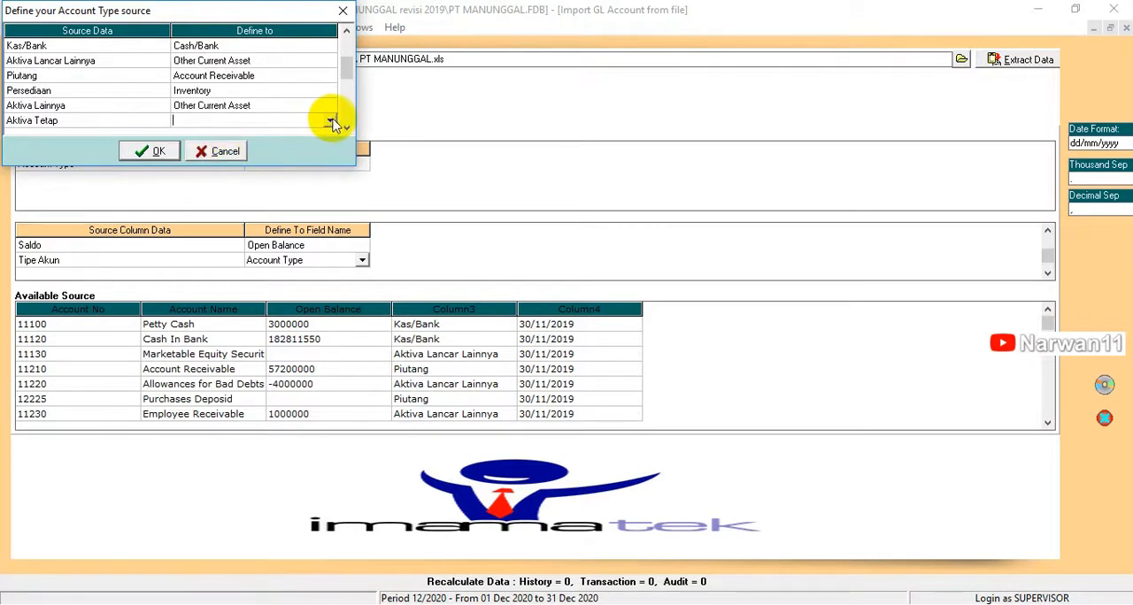
pyautogui.click(329, 122)
pyautogui.click(195, 168)
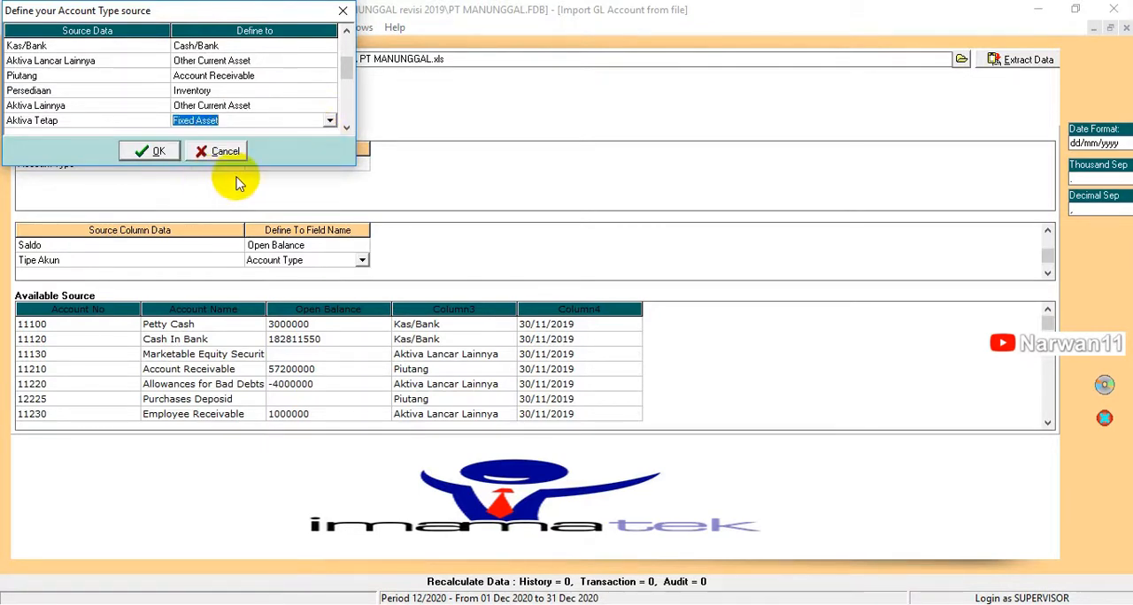
pyautogui.press('Tab')
# Step: Define the source type Akumulasi Penyusutan as Accumulated Depreciation
pyautogui.click(308, 121)
pyautogui.click(324, 120)
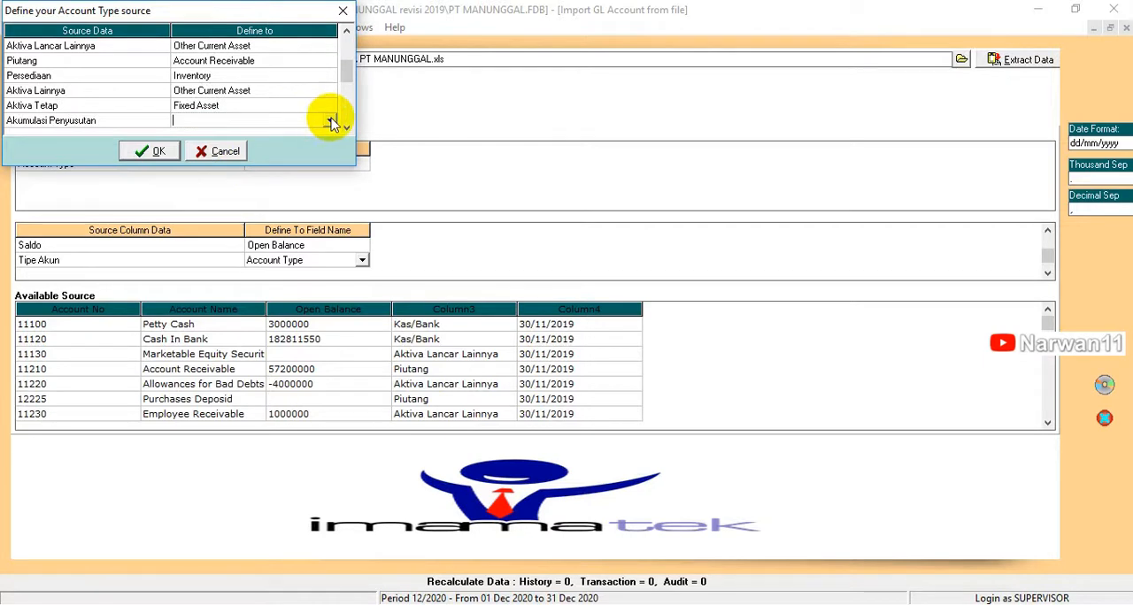
pyautogui.click(330, 120)
pyautogui.click(274, 188)
pyautogui.press('Tab')
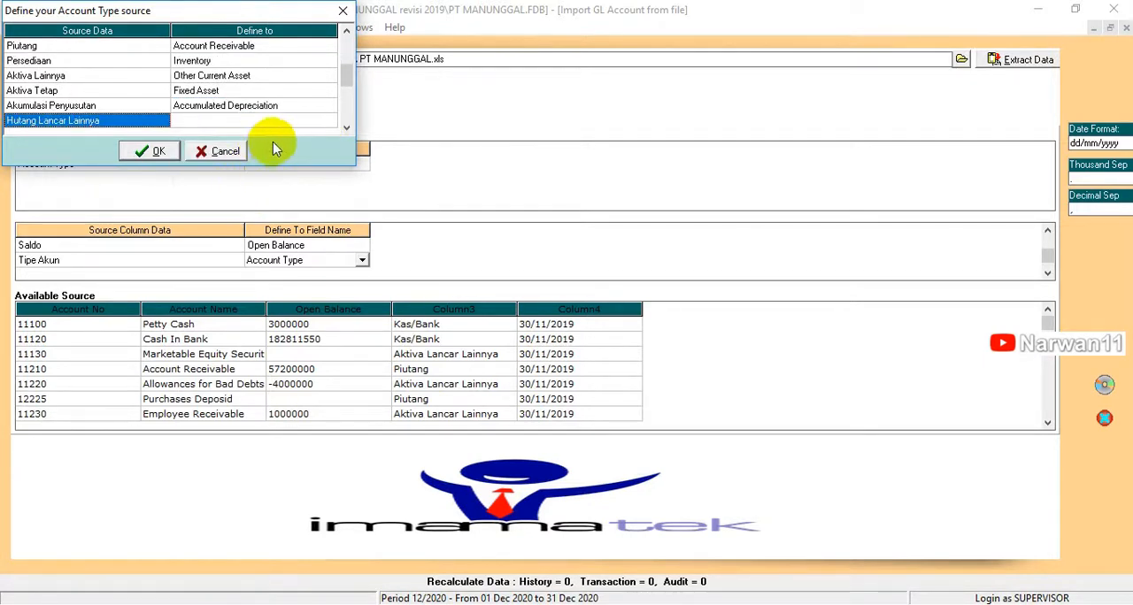
# Step: Define the source type Hutang Lancar Lainnya as Other Current Liability
pyautogui.click(312, 121)
pyautogui.click(314, 122)
pyautogui.click(329, 120)
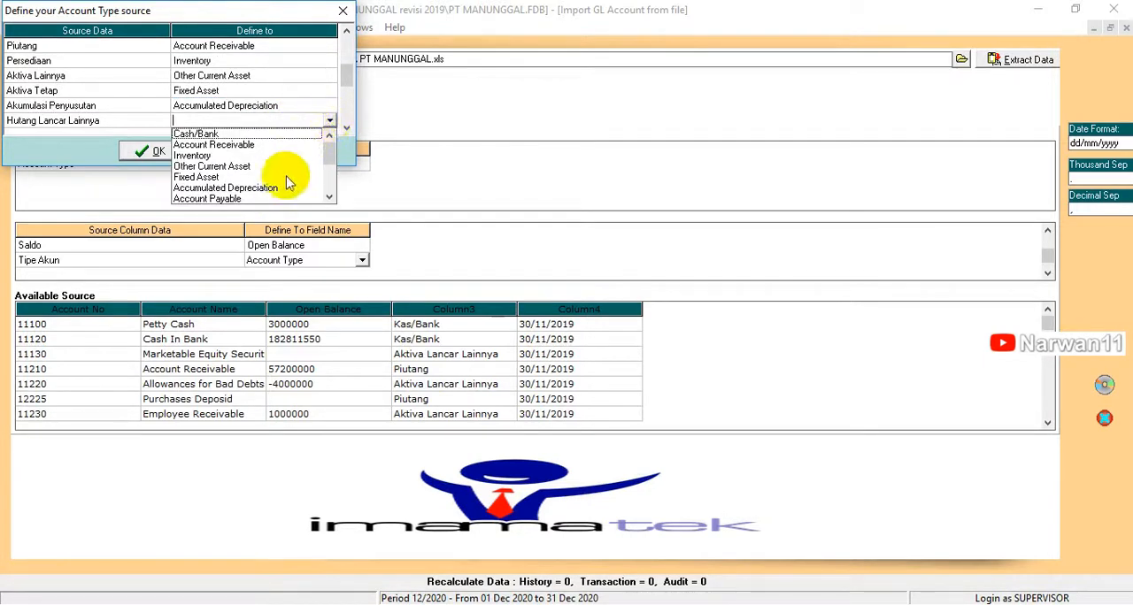
pyautogui.click(330, 198)
pyautogui.click(330, 198)
pyautogui.click(330, 198)
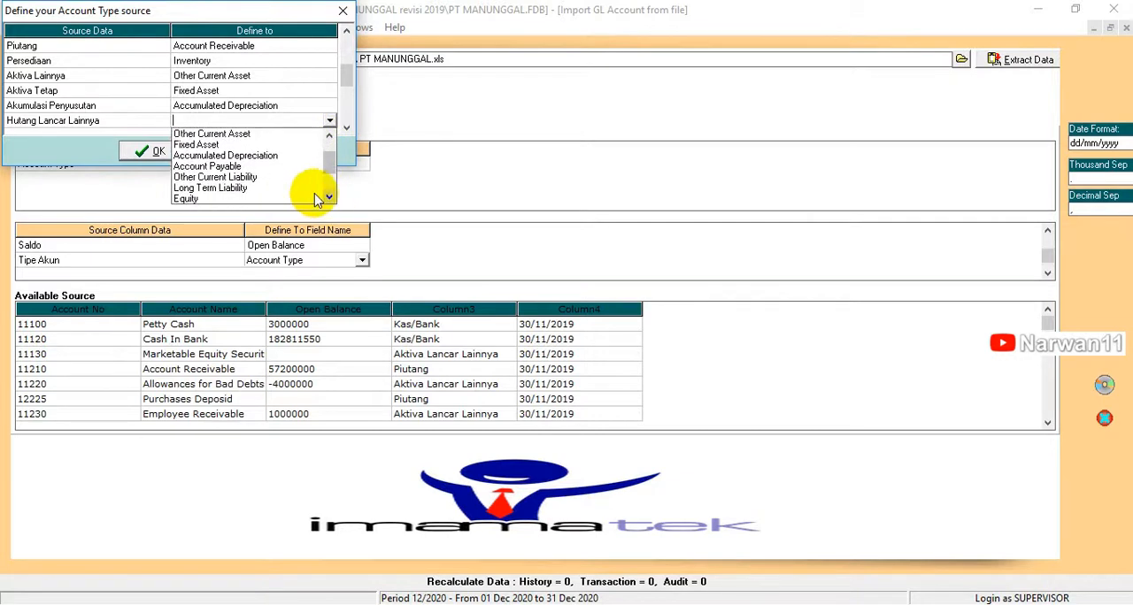
pyautogui.click(236, 178)
pyautogui.press('Tab')
pyautogui.click(298, 119)
pyautogui.click(333, 125)
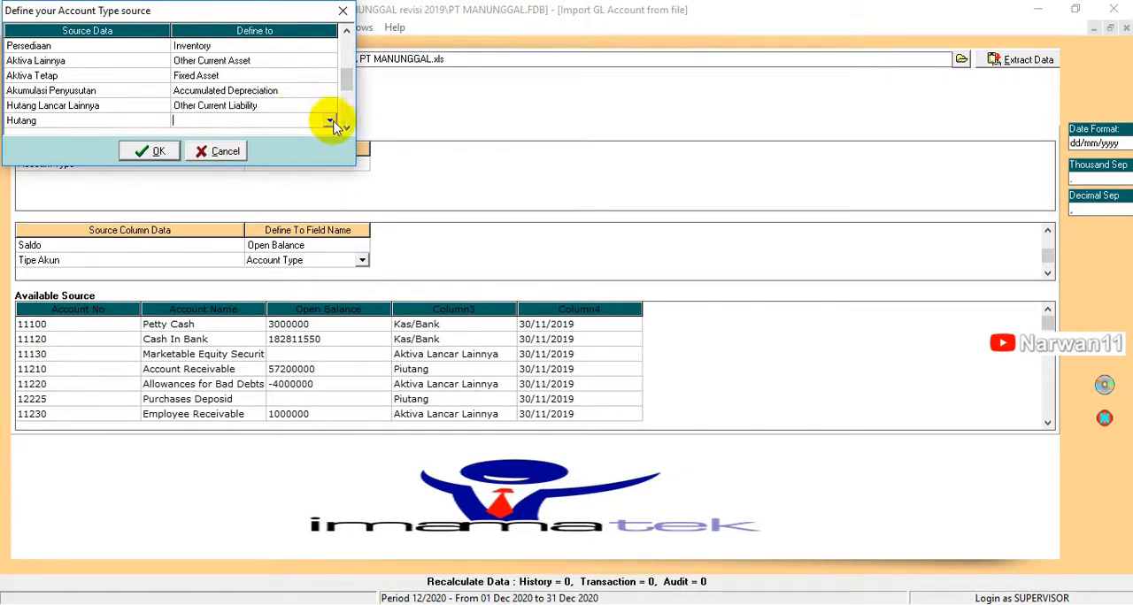
pyautogui.click(333, 125)
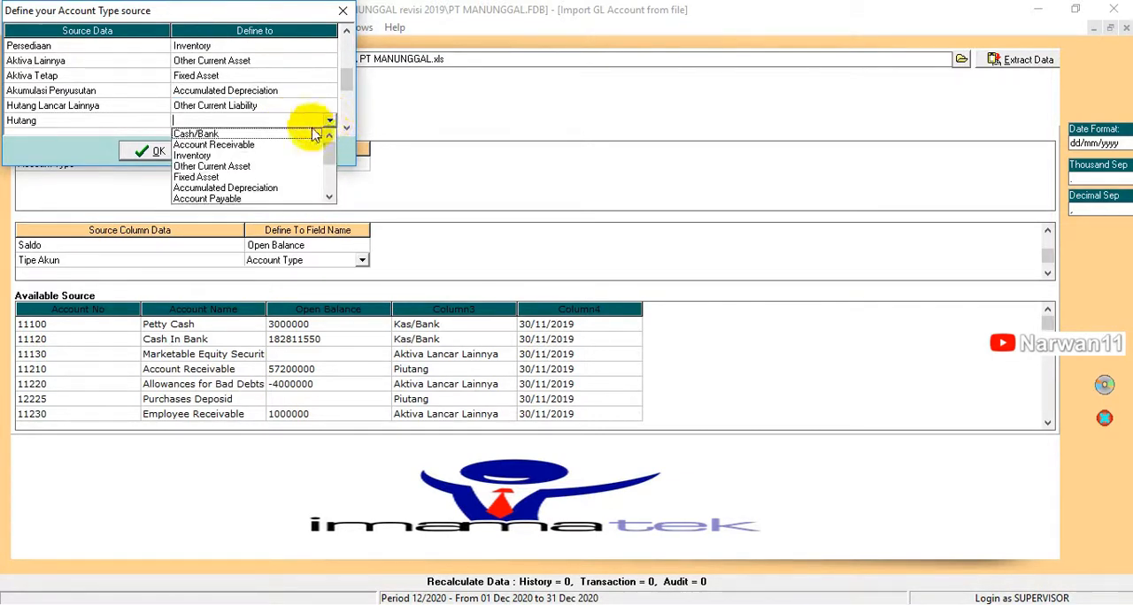
pyautogui.click(330, 197)
pyautogui.click(330, 197)
pyautogui.click(330, 197)
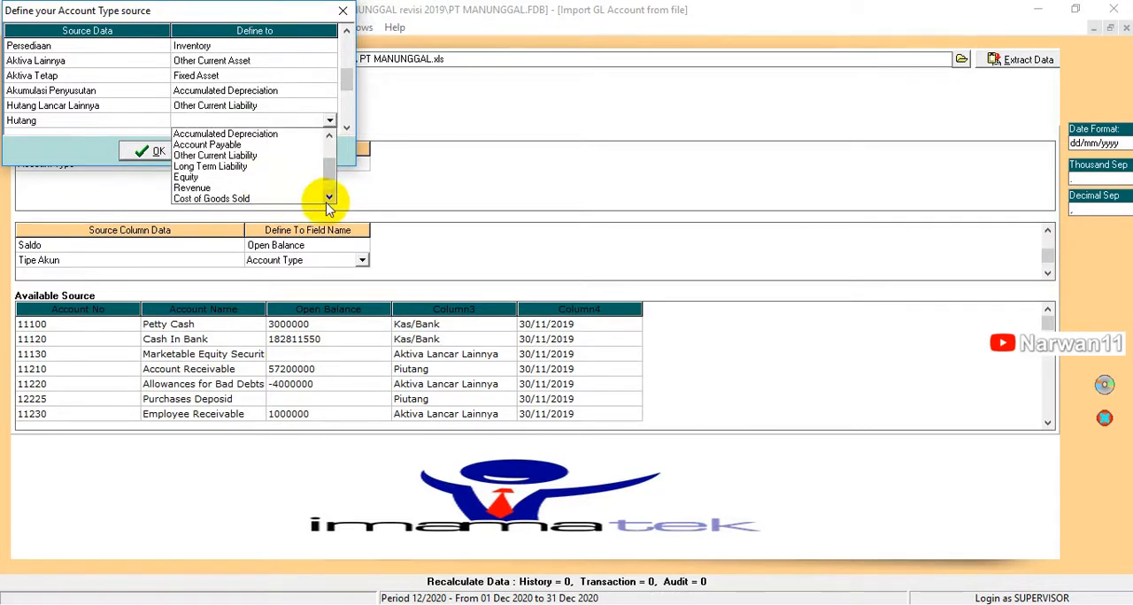
pyautogui.click(327, 198)
pyautogui.click(328, 199)
pyautogui.click(328, 199)
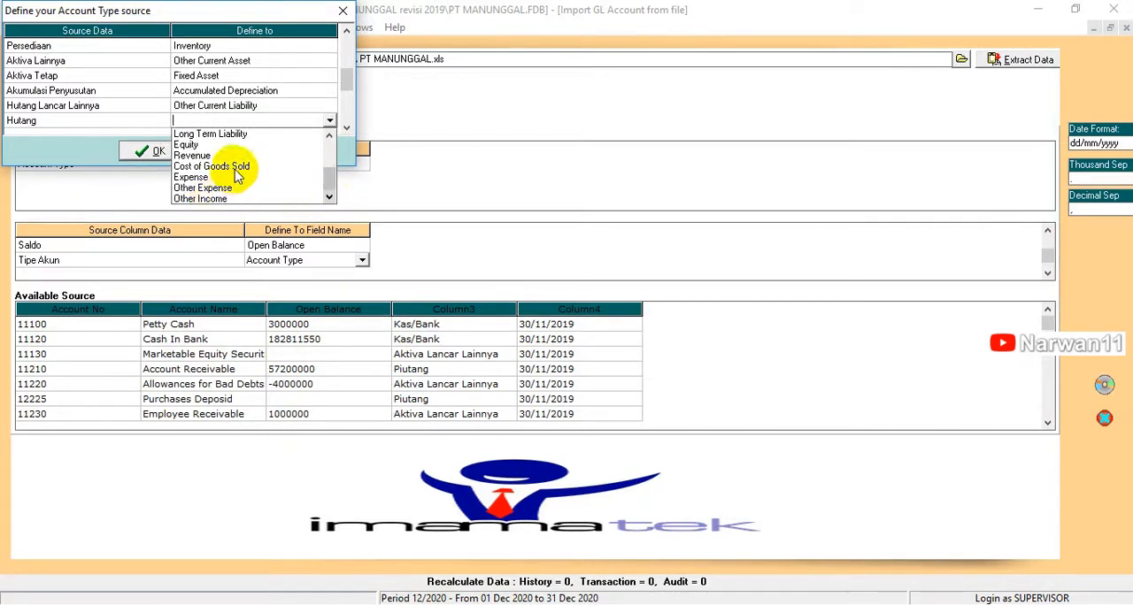
pyautogui.click(329, 143)
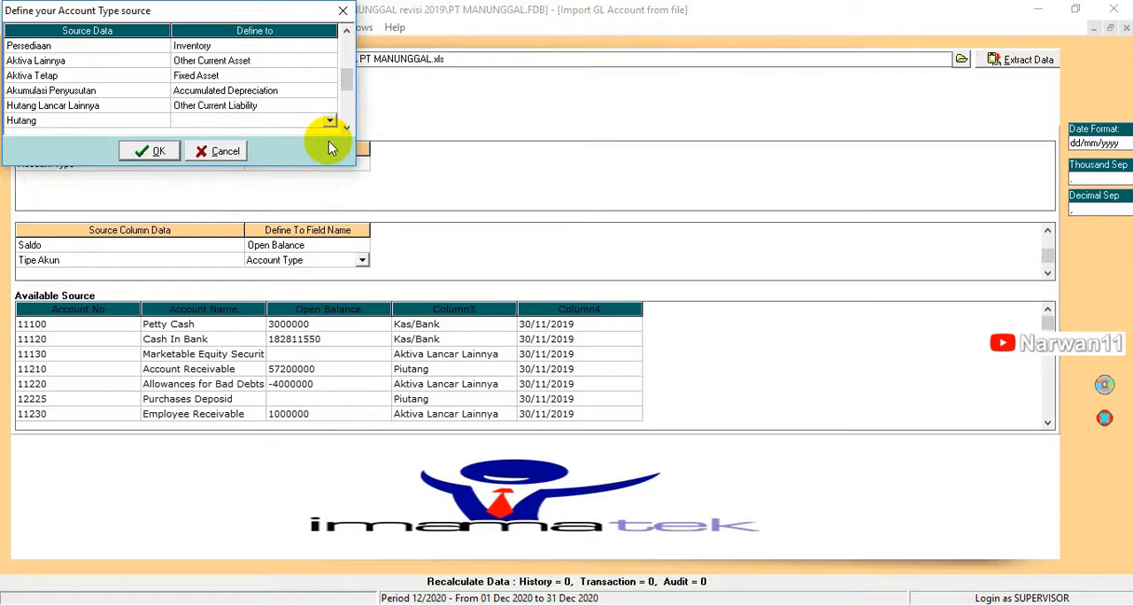
# Step: Define the first Hutang source type, directly below Hutang Lancar Lainnya, as Account Payable
pyautogui.click(329, 123)
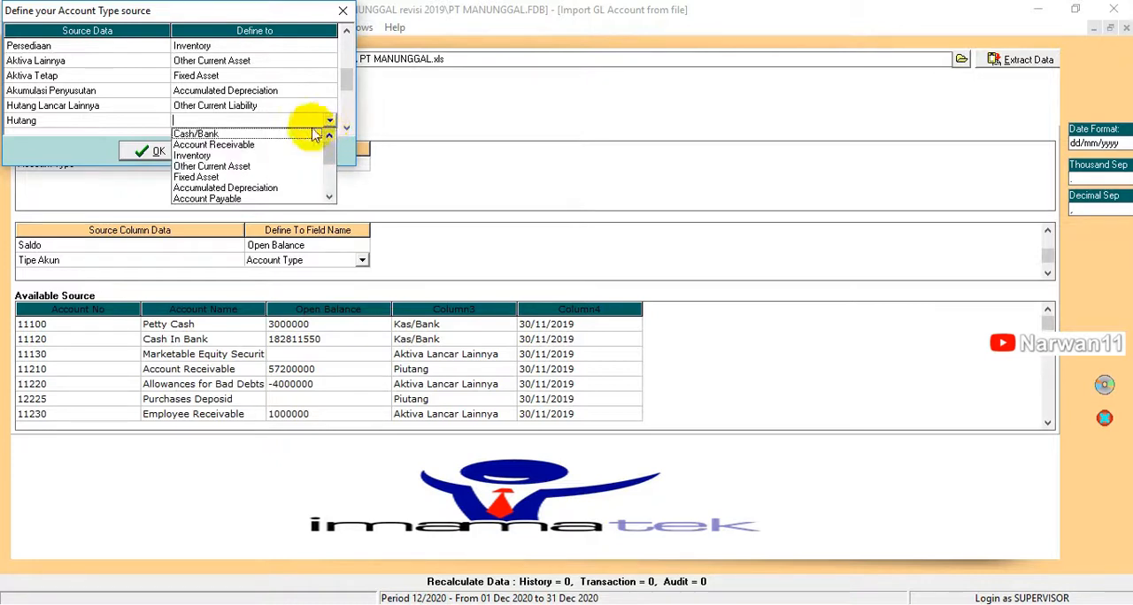
pyautogui.click(329, 199)
pyautogui.click(329, 198)
pyautogui.click(329, 198)
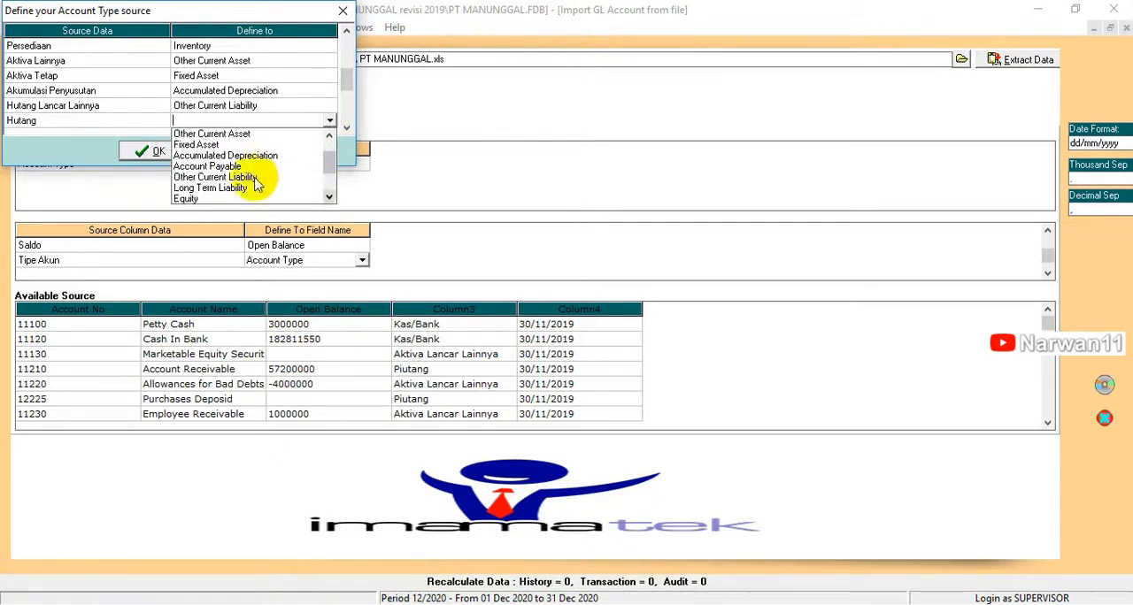
pyautogui.click(215, 166)
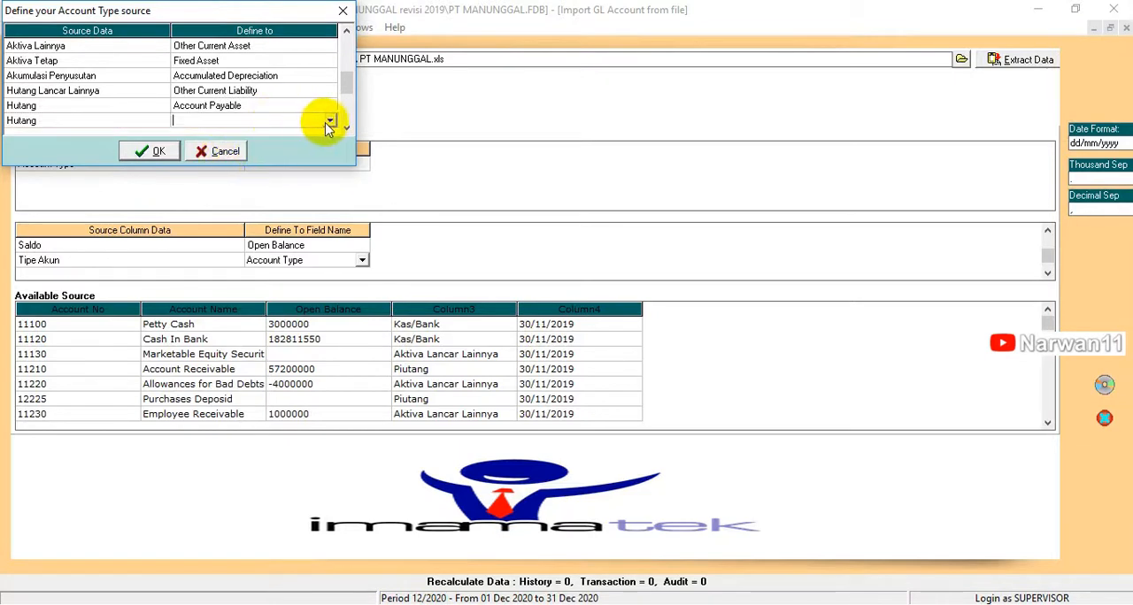
# Step: Define the second Hutang source type as Account Payable and Hutang Jangka Panjang as Long Term Liability
pyautogui.click(329, 123)
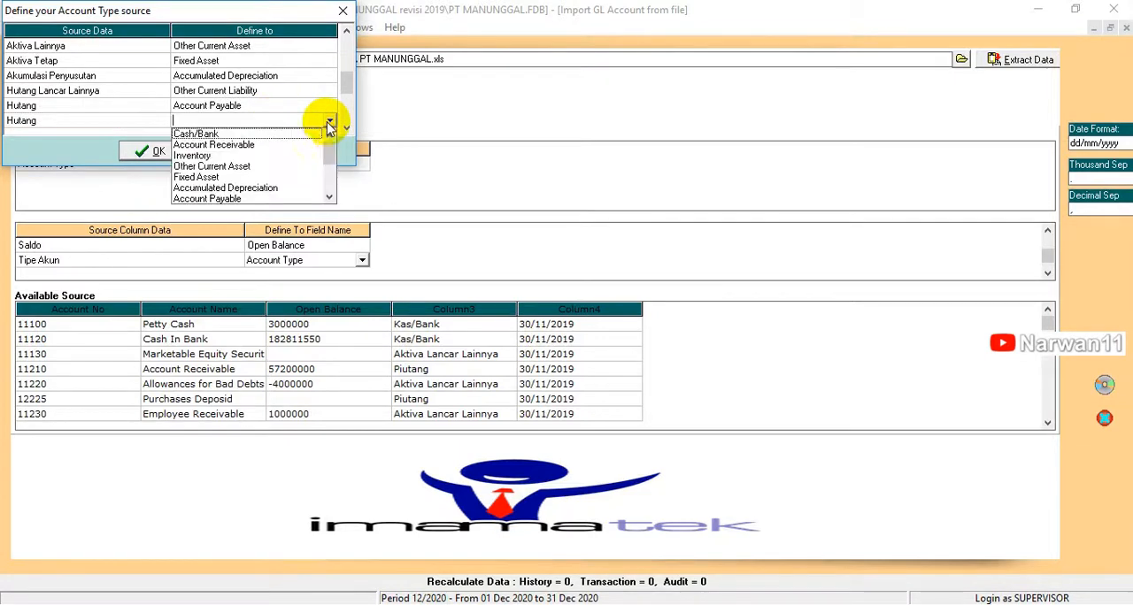
pyautogui.click(219, 200)
pyautogui.click(275, 123)
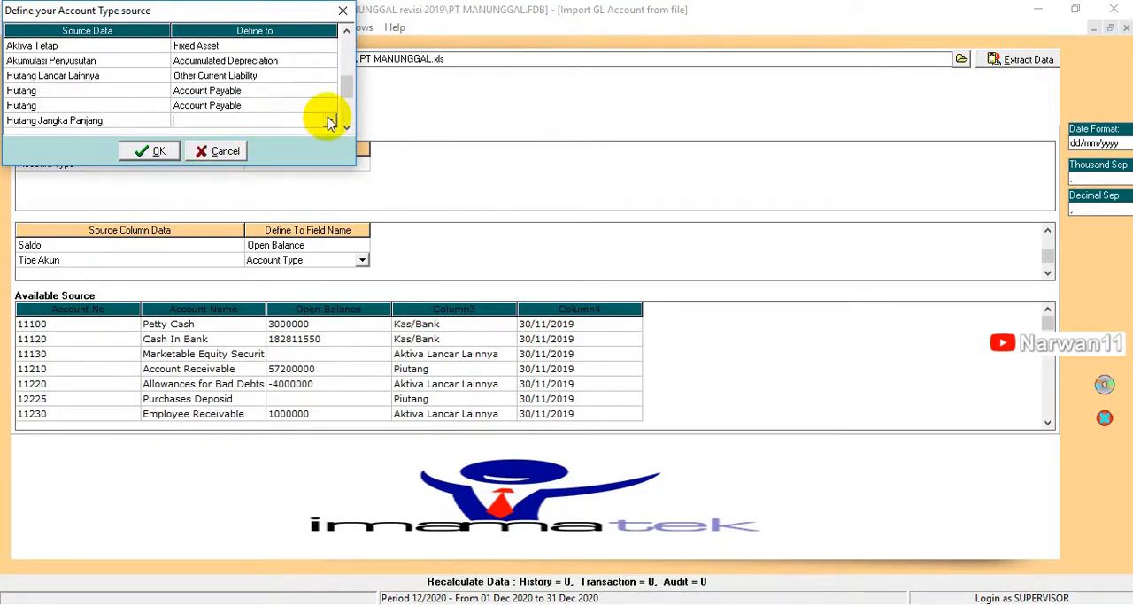
pyautogui.click(328, 123)
pyautogui.click(329, 195)
pyautogui.click(329, 196)
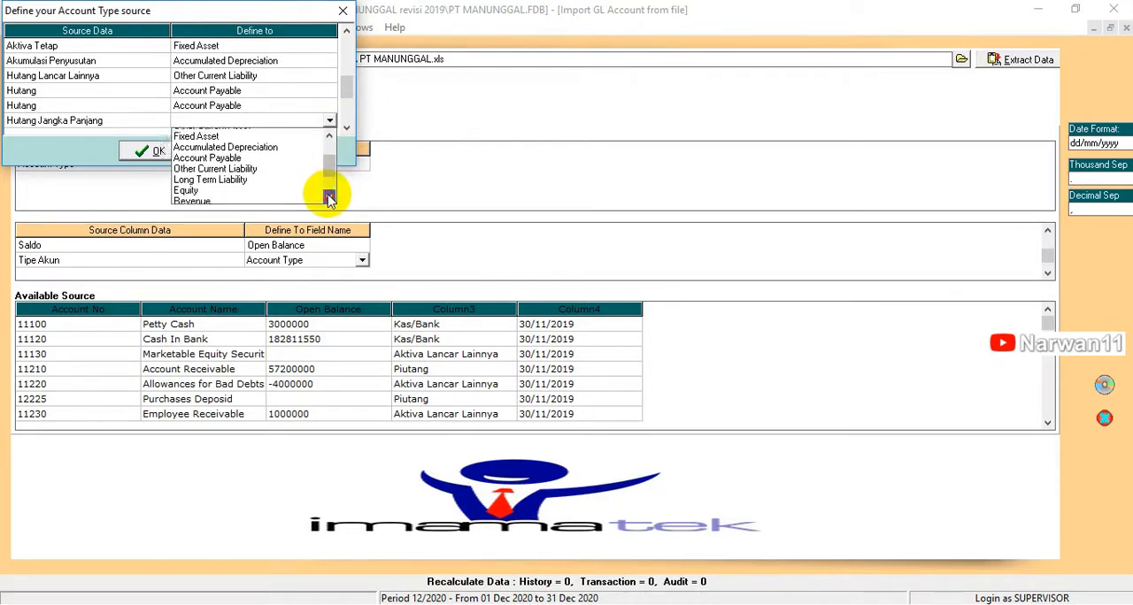
pyautogui.click(329, 196)
pyautogui.click(235, 168)
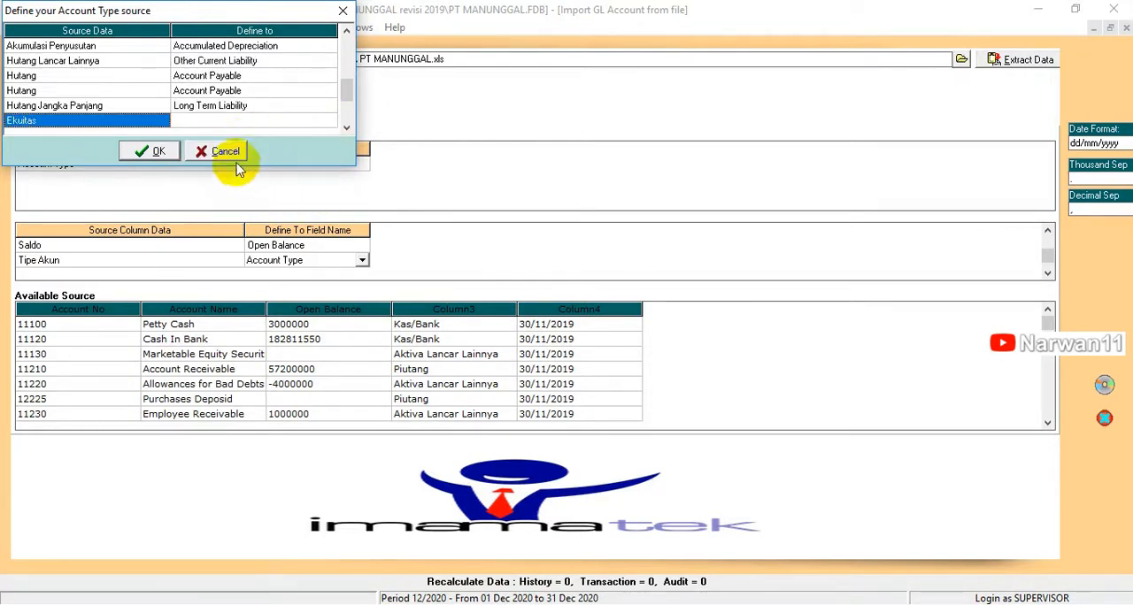
# Step: Define the source type Ekuitas as Equity
pyautogui.click(315, 121)
pyautogui.click(330, 122)
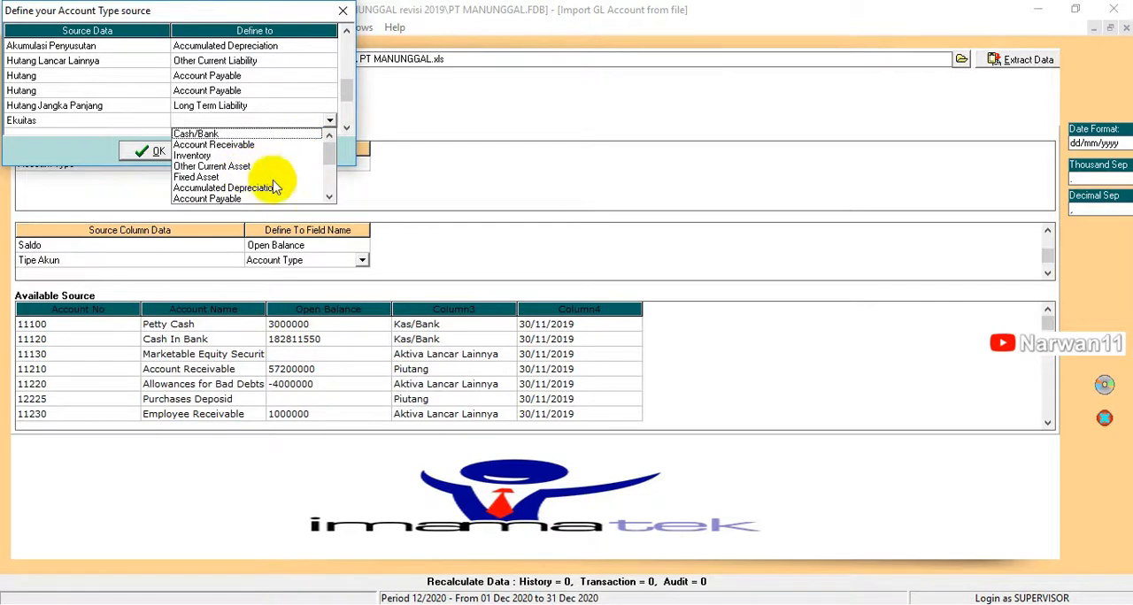
pyautogui.click(328, 196)
pyautogui.click(328, 196)
pyautogui.click(328, 196)
pyautogui.click(328, 195)
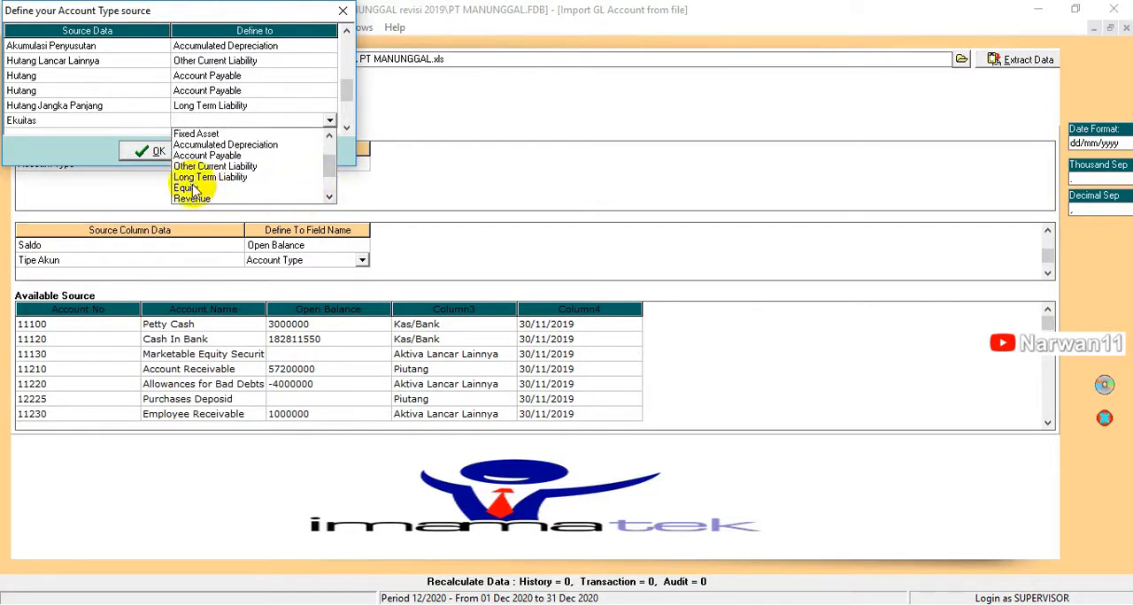
pyautogui.click(275, 185)
# Step: Define the source type Pendapatan as Revenue
pyautogui.click(298, 121)
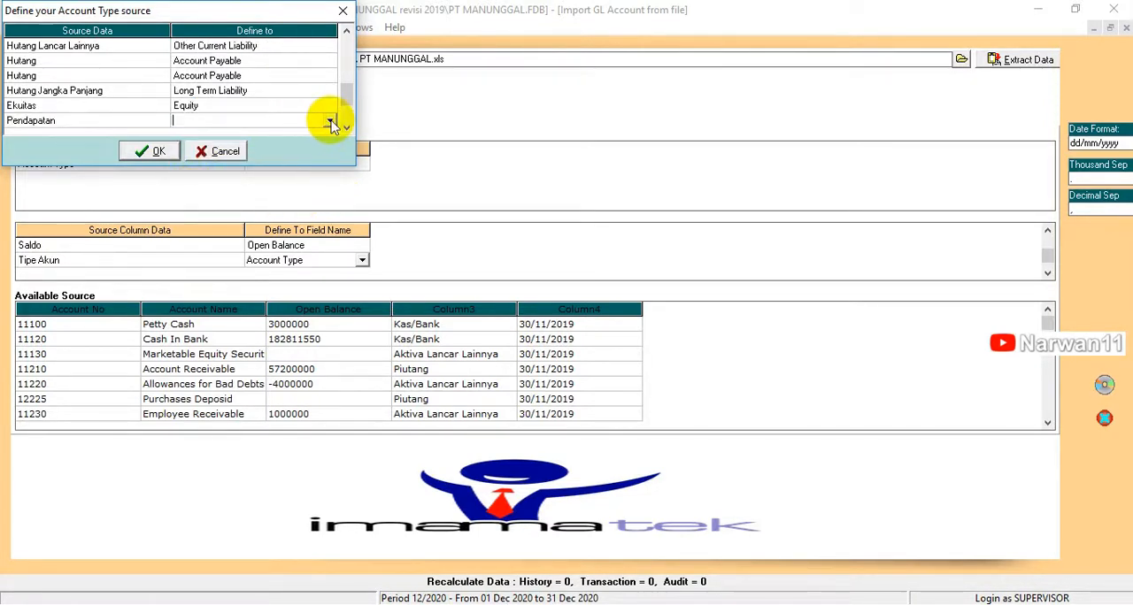
pyautogui.click(329, 120)
pyautogui.moveTo(333, 157); pyautogui.dragTo(326, 183)
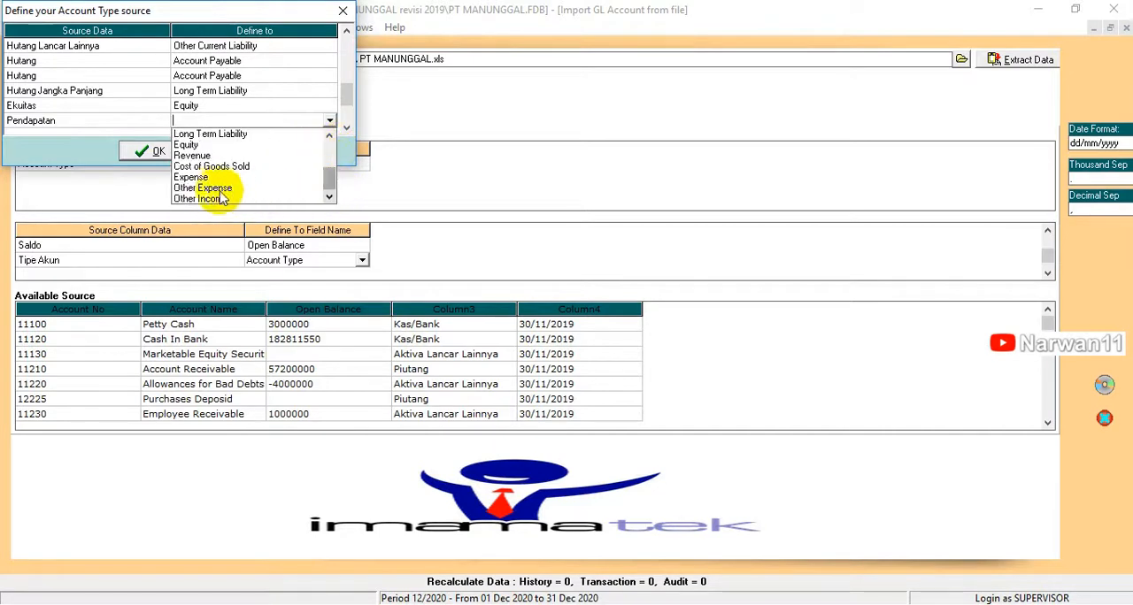
pyautogui.click(199, 155)
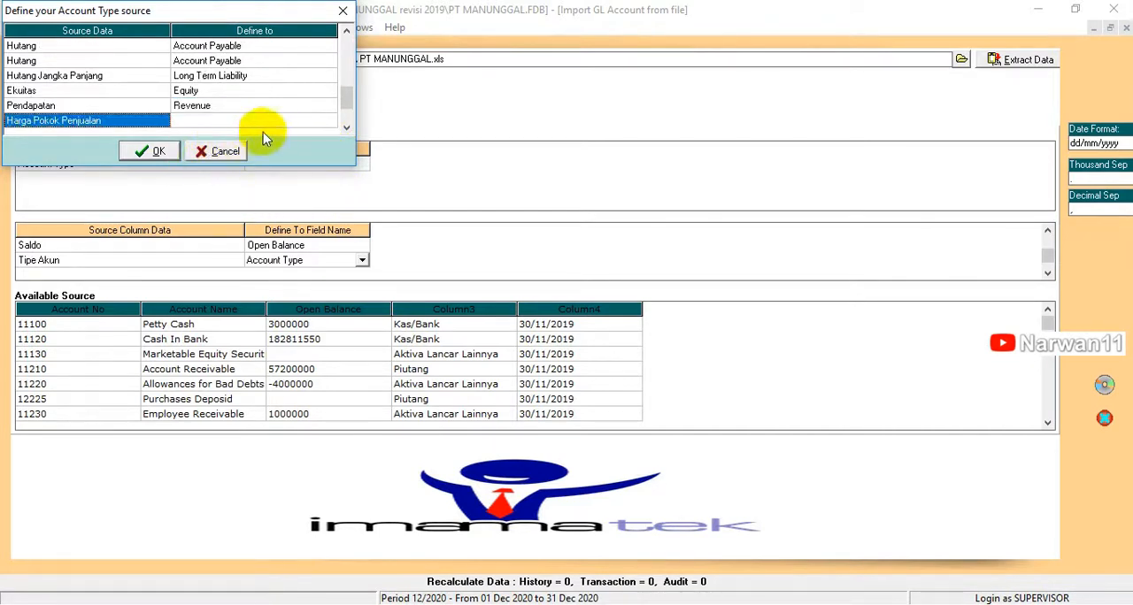
# Step: Define the source type Harga Pokok Penjualan as Cost of Goods Sold
pyautogui.click(276, 122)
pyautogui.click(282, 124)
pyautogui.click(329, 122)
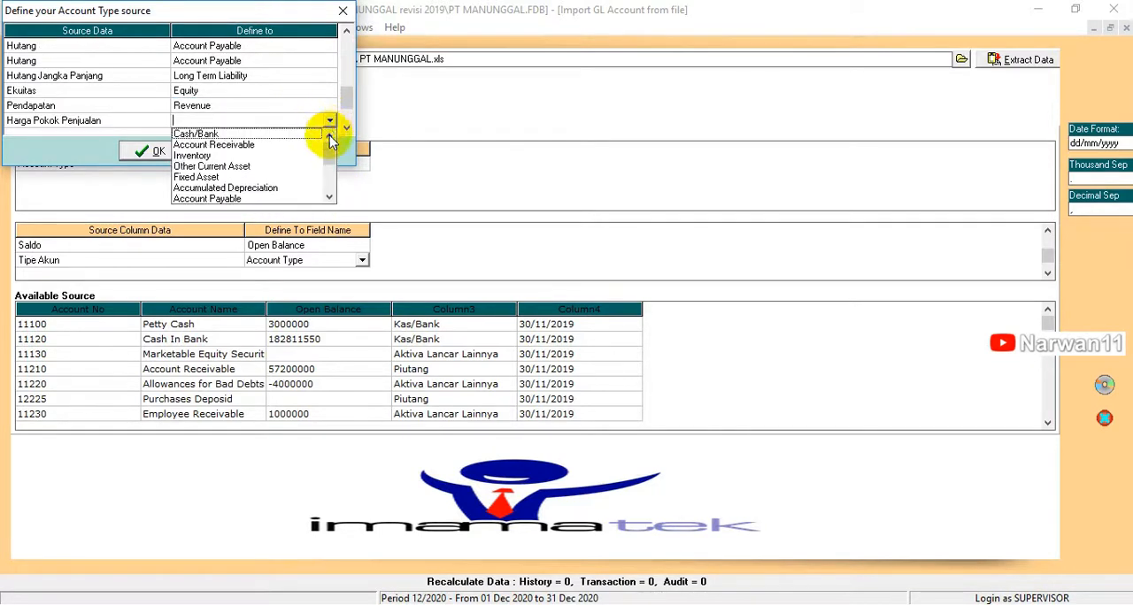
pyautogui.click(328, 197)
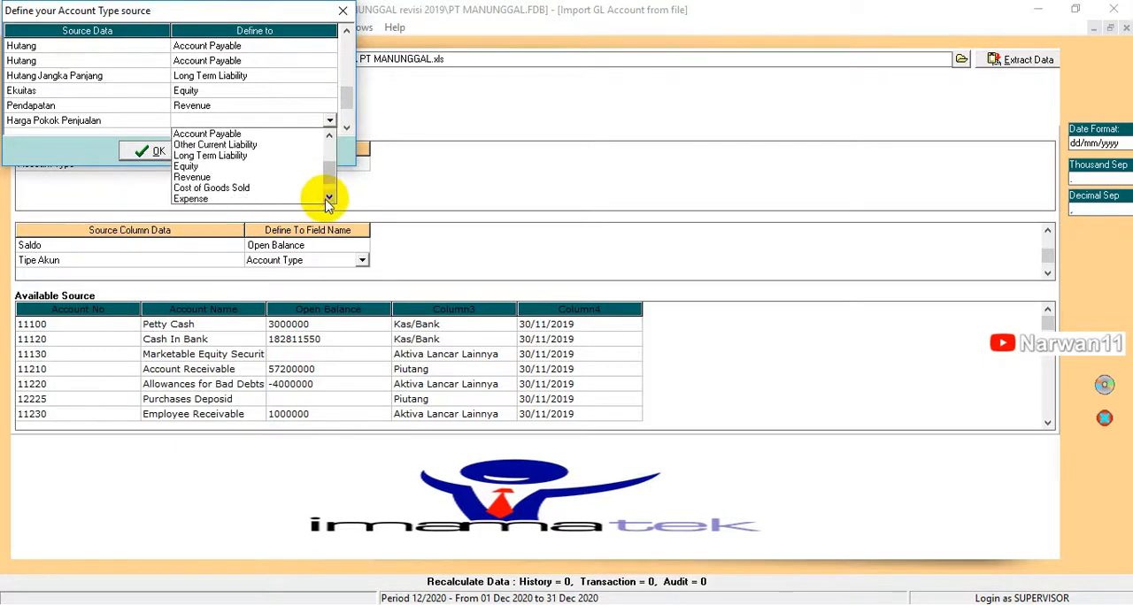
pyautogui.click(232, 188)
# Step: Define the source type Beban as Expense
pyautogui.click(335, 122)
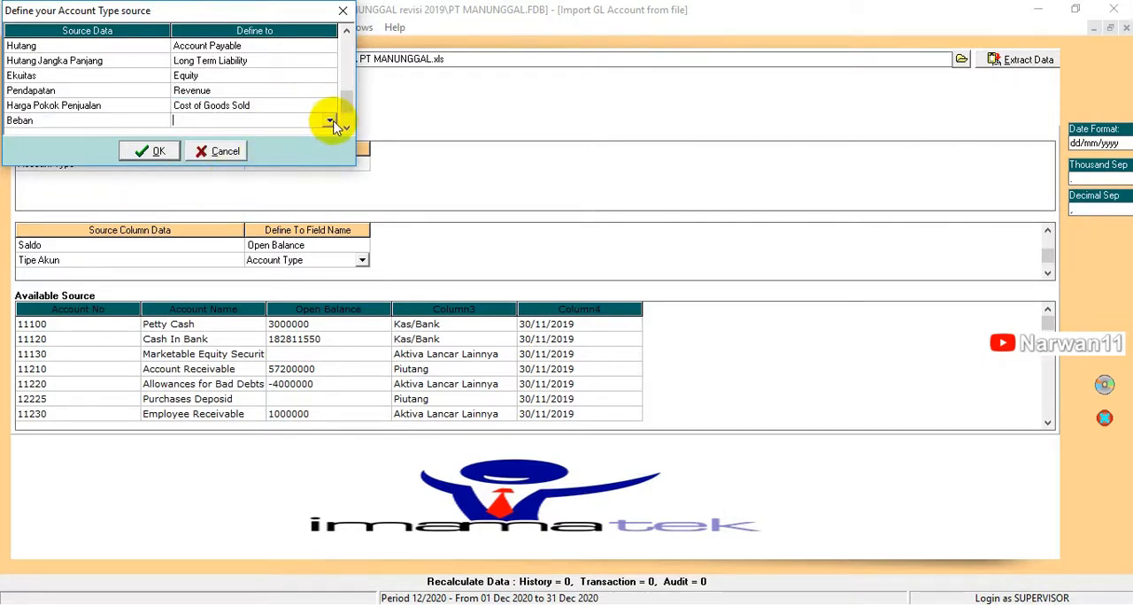
pyautogui.click(329, 121)
pyautogui.click(333, 178)
pyautogui.scroll(-1, 292, 188)
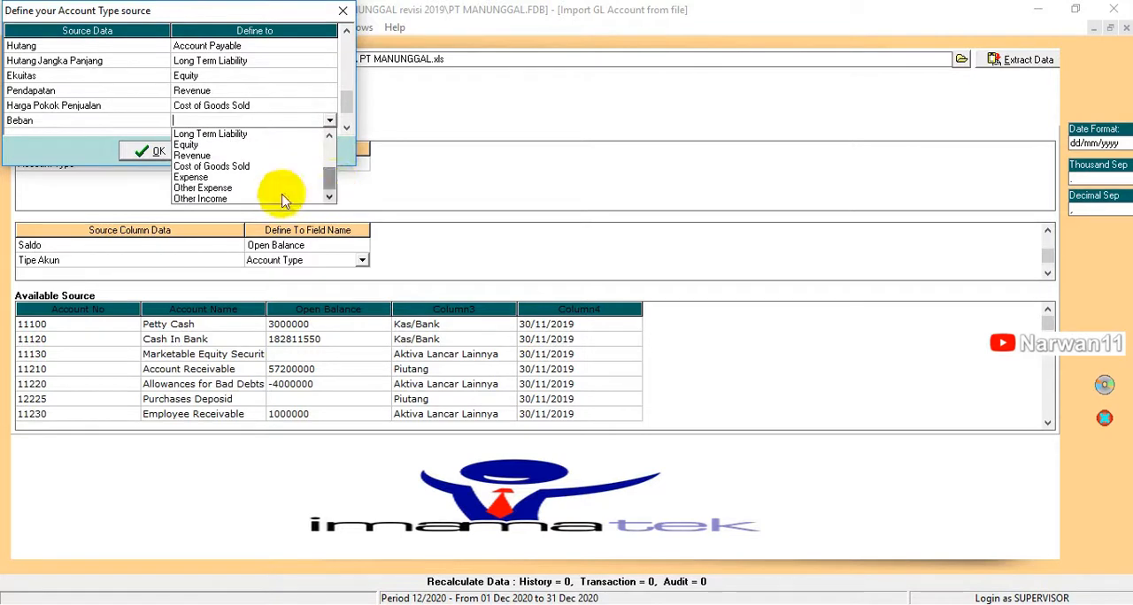
pyautogui.click(284, 169)
# Step: Define the source type Pendapatan Lainnya as Other Income
pyautogui.click(296, 121)
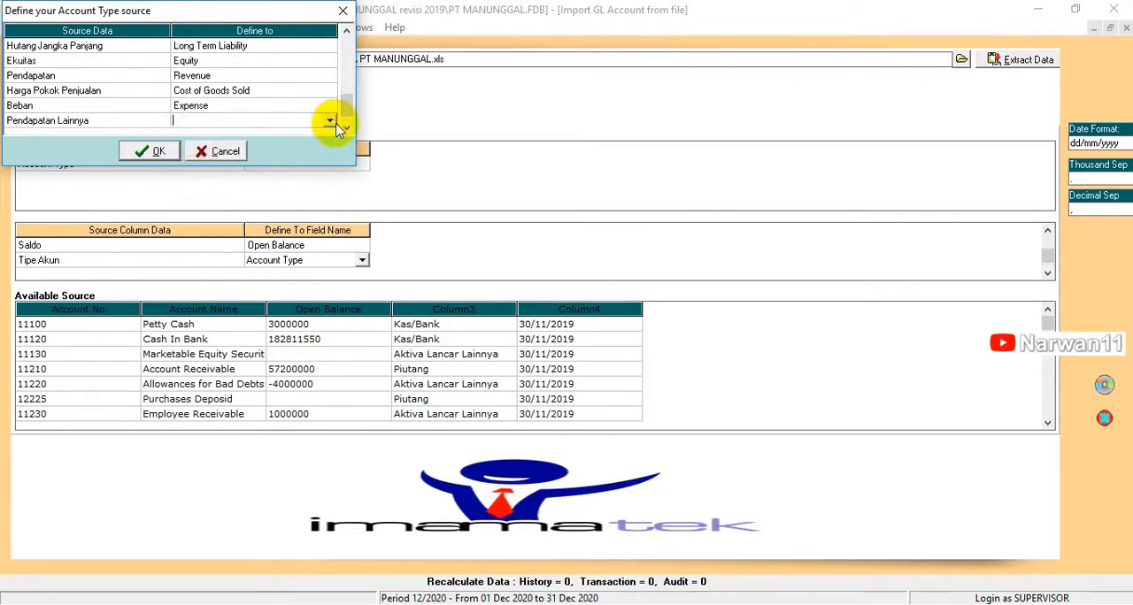
pyautogui.click(328, 122)
pyautogui.click(331, 175)
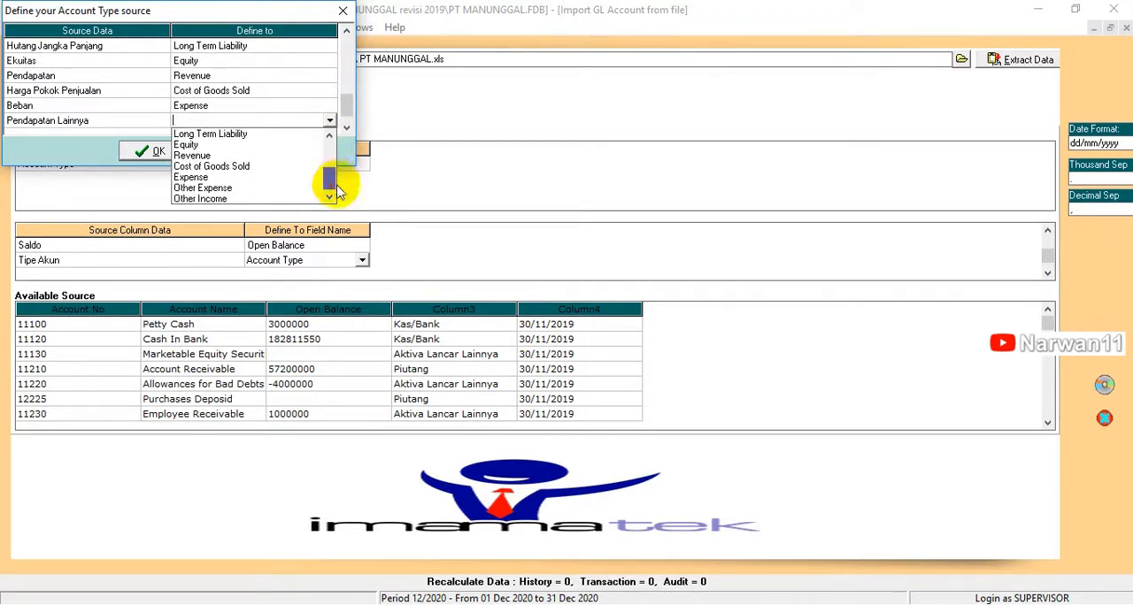
pyautogui.click(212, 198)
# Step: Define the source type Beban Lainnya as Other Expense and accept the account type definitions
pyautogui.click(265, 122)
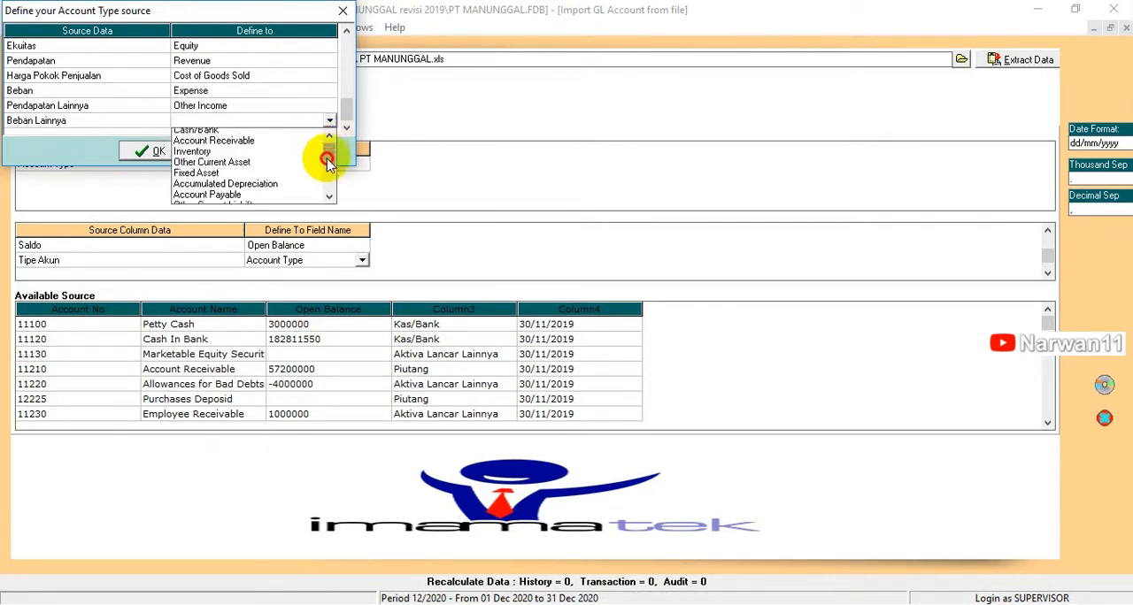
pyautogui.moveTo(328, 160); pyautogui.dragTo(327, 197)
pyautogui.click(227, 187)
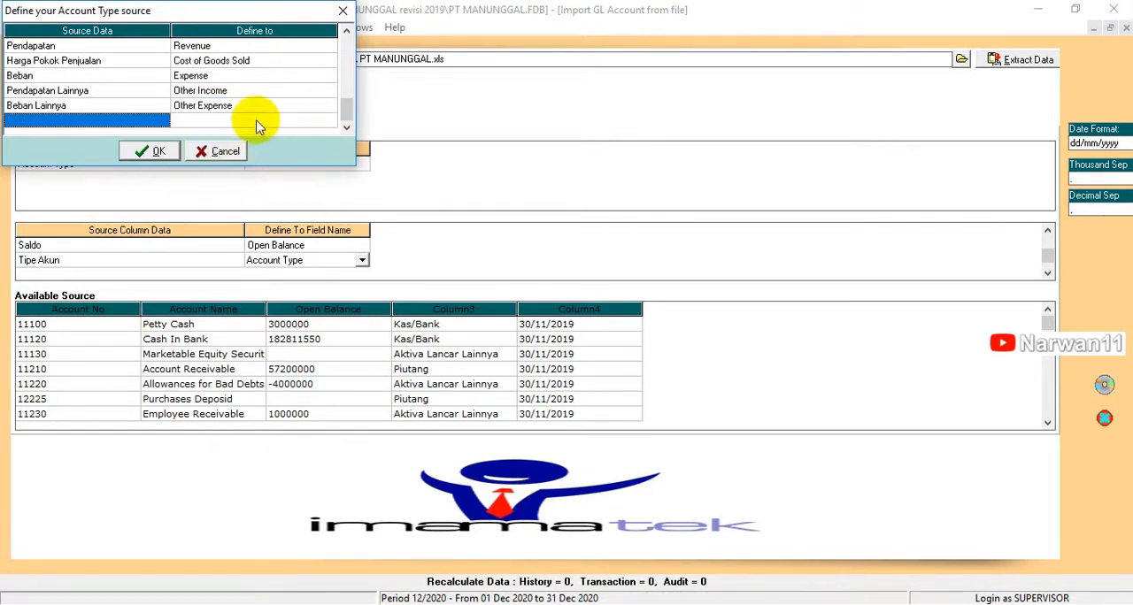
pyautogui.click(151, 152)
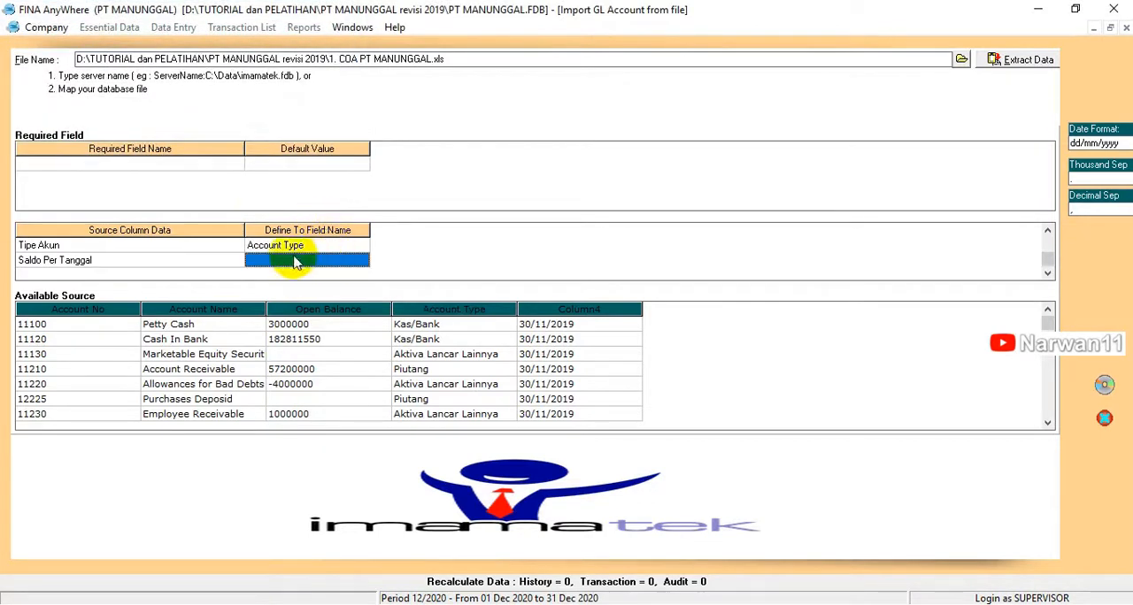
# Step: Map the source column Saldo Per Tanggal to the As of Balance field
pyautogui.click(362, 260)
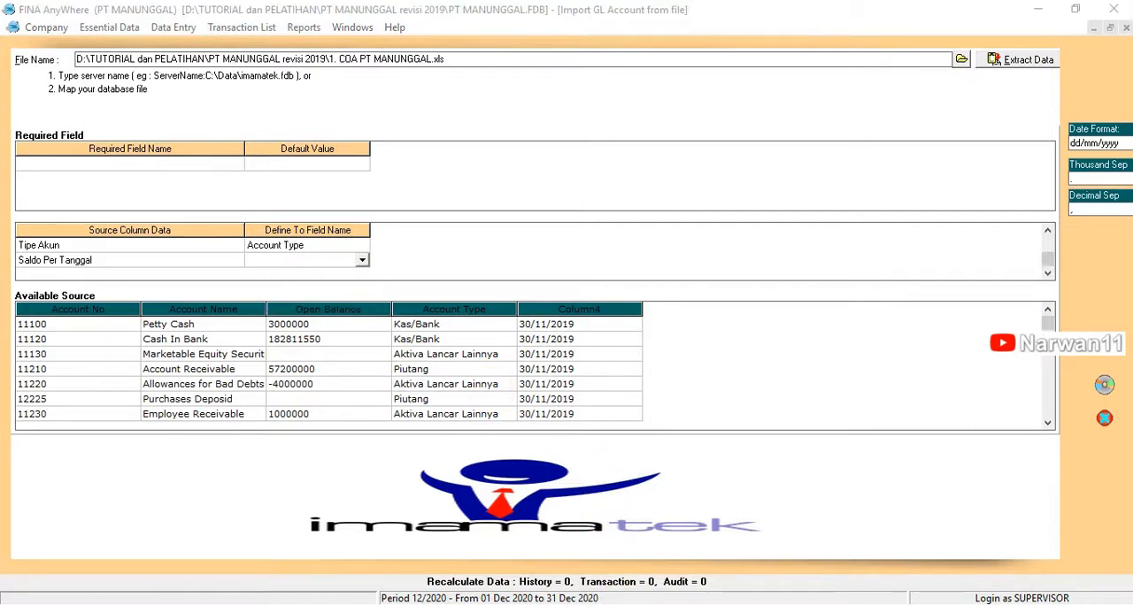
pyautogui.click(362, 256)
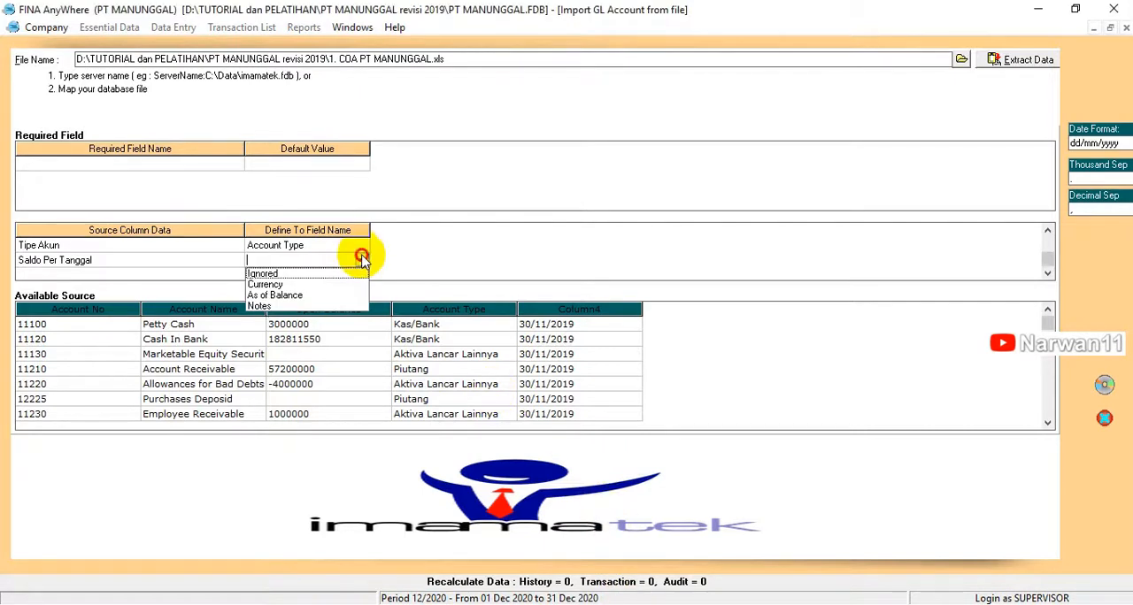
pyautogui.click(290, 294)
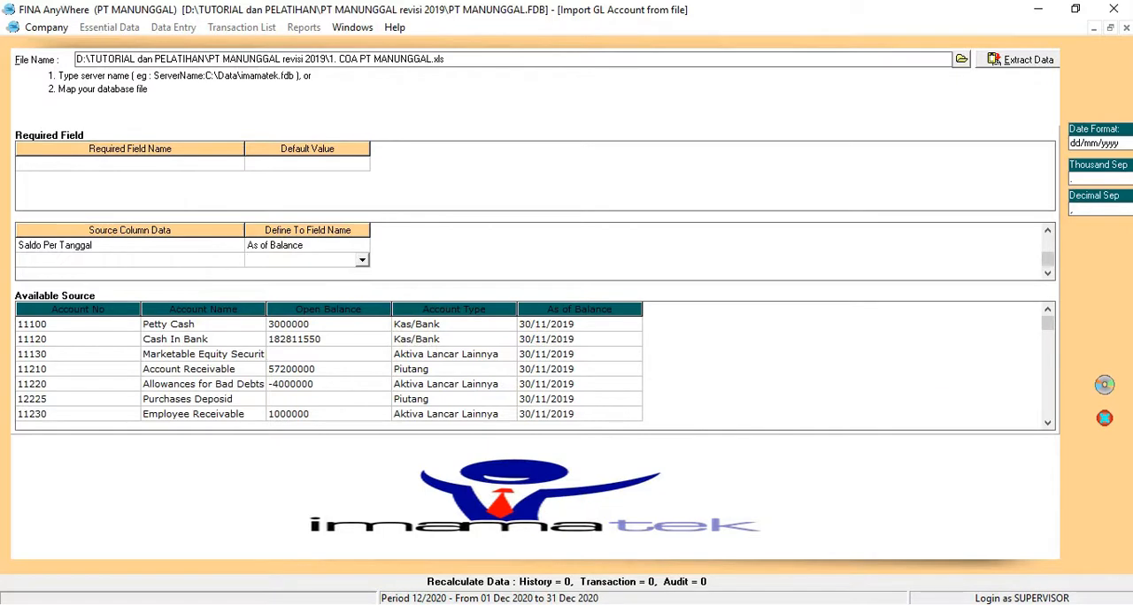
# Step: Import the mapped GL accounts from the COA PT MANUNGGAL file and return to the guided start-up
pyautogui.click(1105, 387)
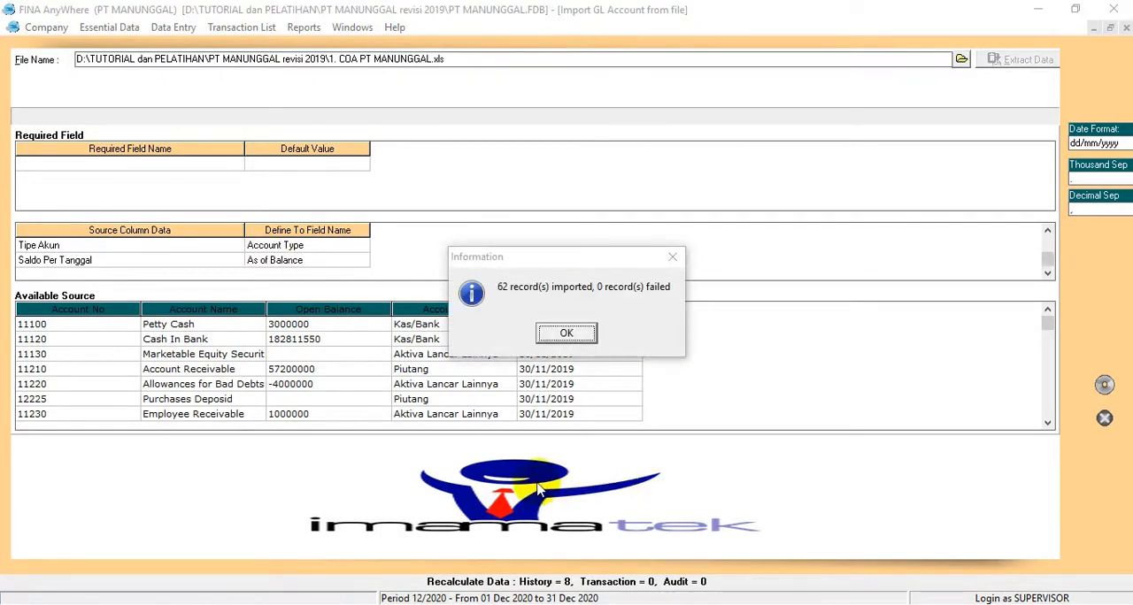
pyautogui.click(567, 337)
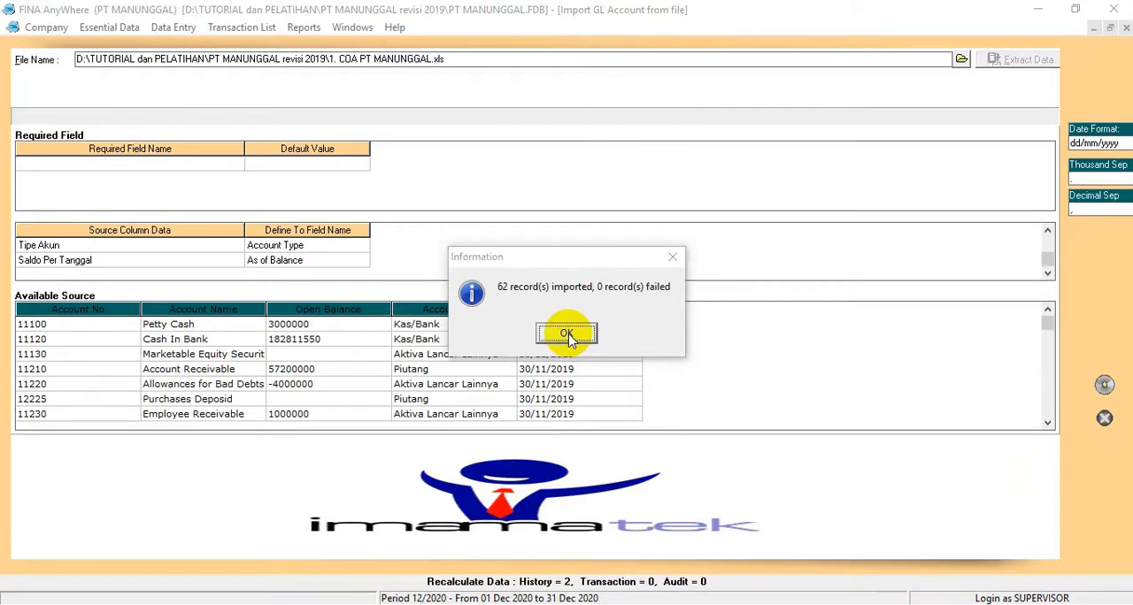
pyautogui.click(567, 336)
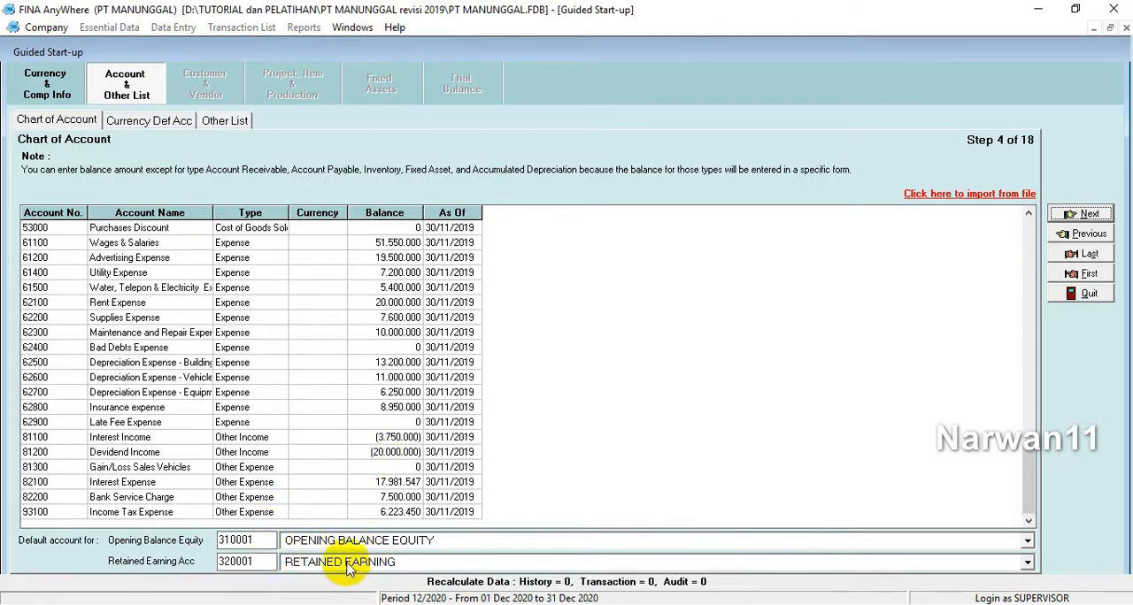
# Step: Set the RUPIAH currency's default Sales Discount account to 42300 Sales Discount and continue to the Other List step
pyautogui.click(1085, 217)
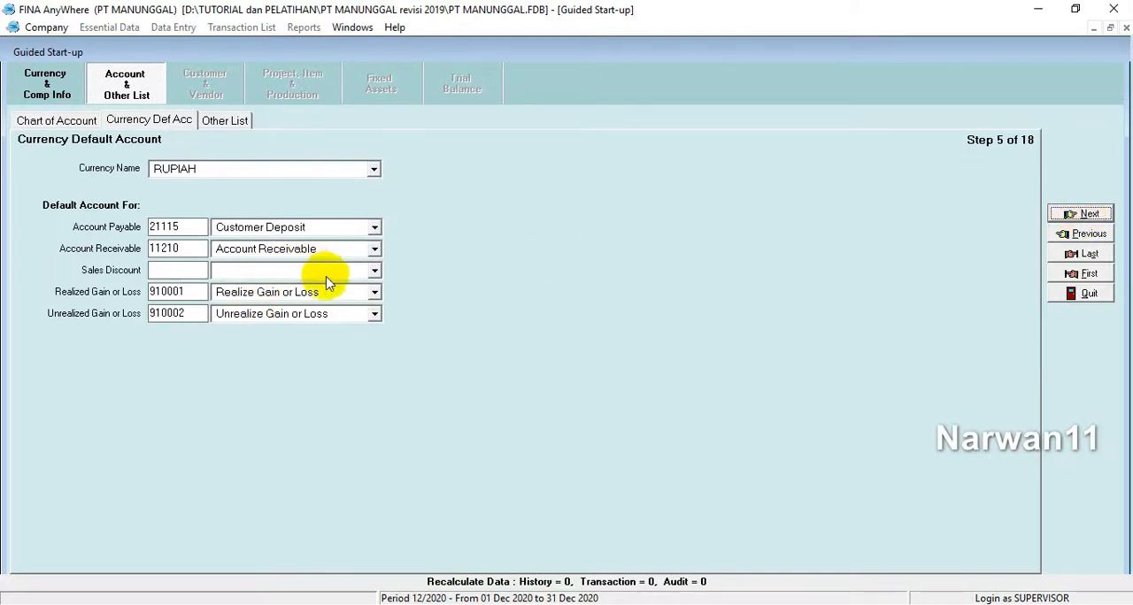
pyautogui.click(375, 270)
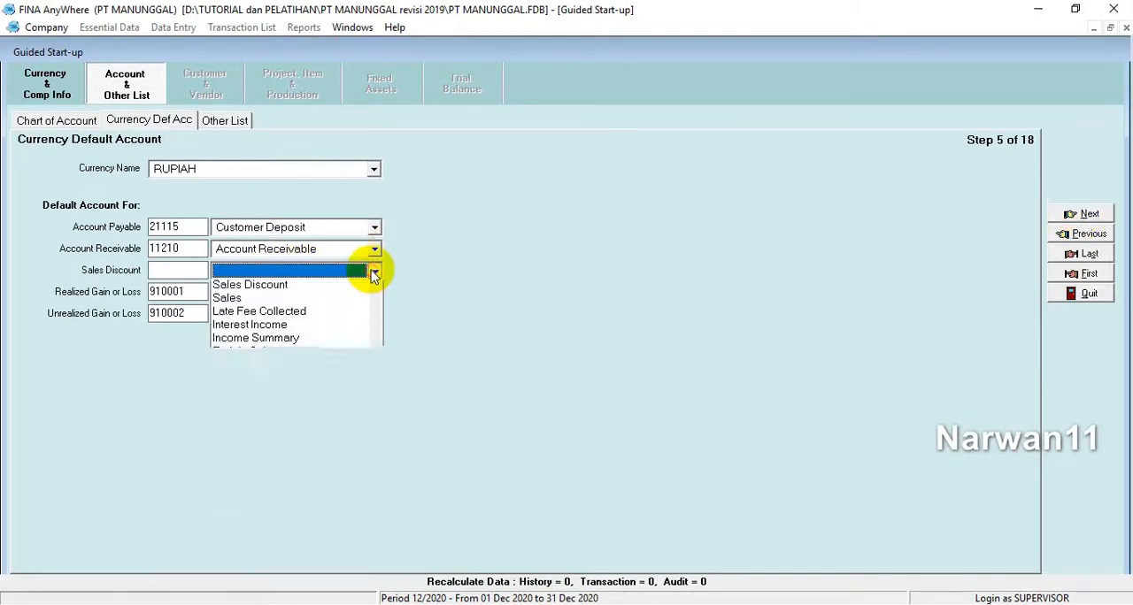
pyautogui.click(256, 314)
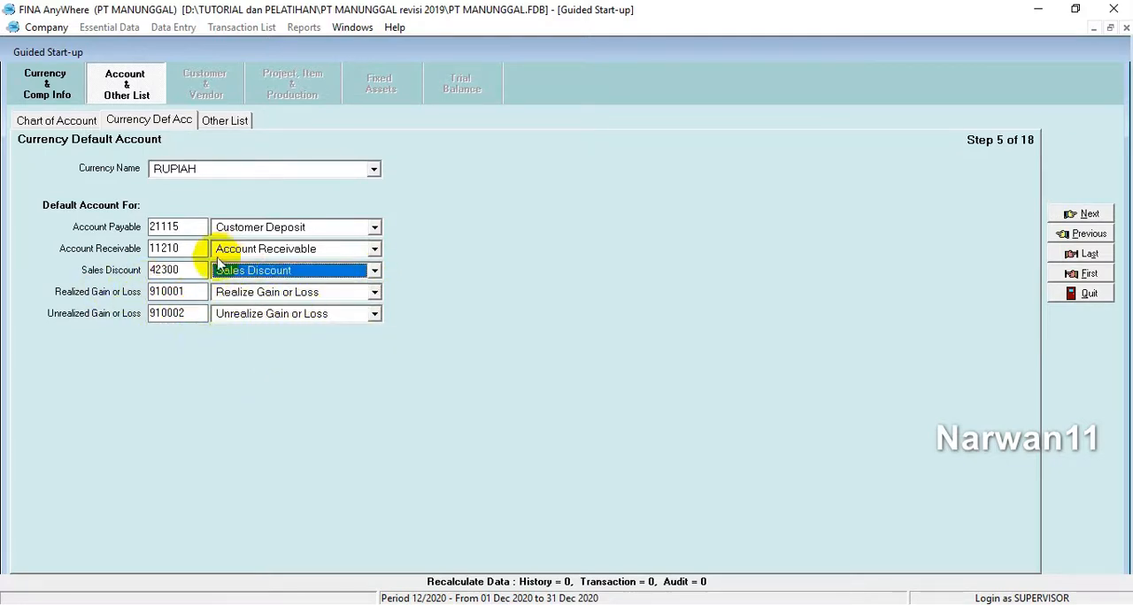
pyautogui.click(1079, 215)
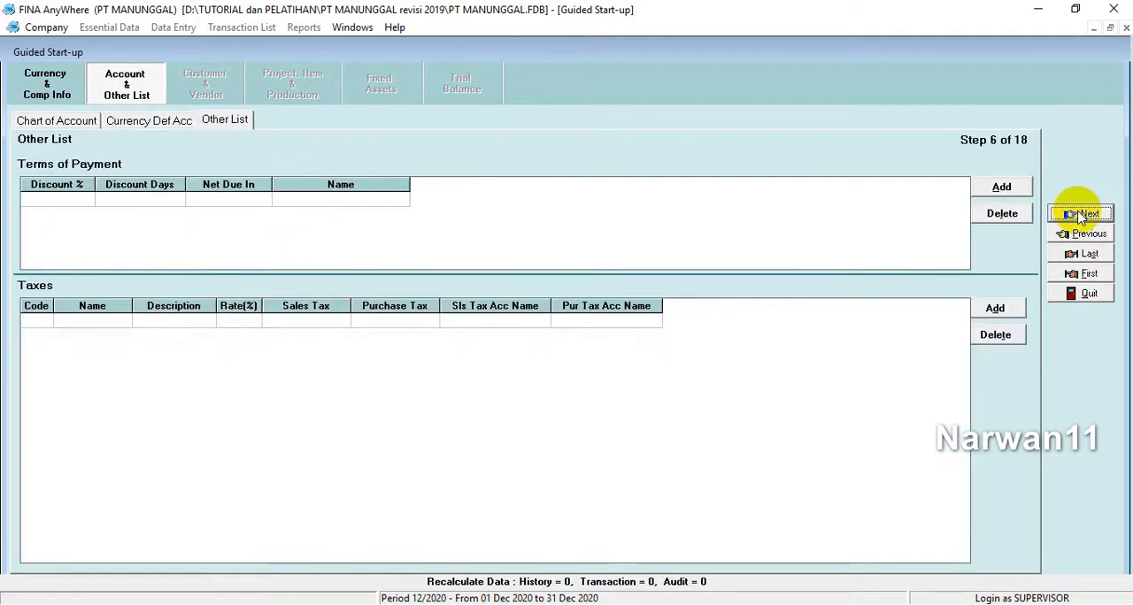
# Step: Switch to the SOAL UKK PT MANUNGGAL PDF in Nitro Pro and examine the payment terms for purchases and sales
pyautogui.click(354, 603)
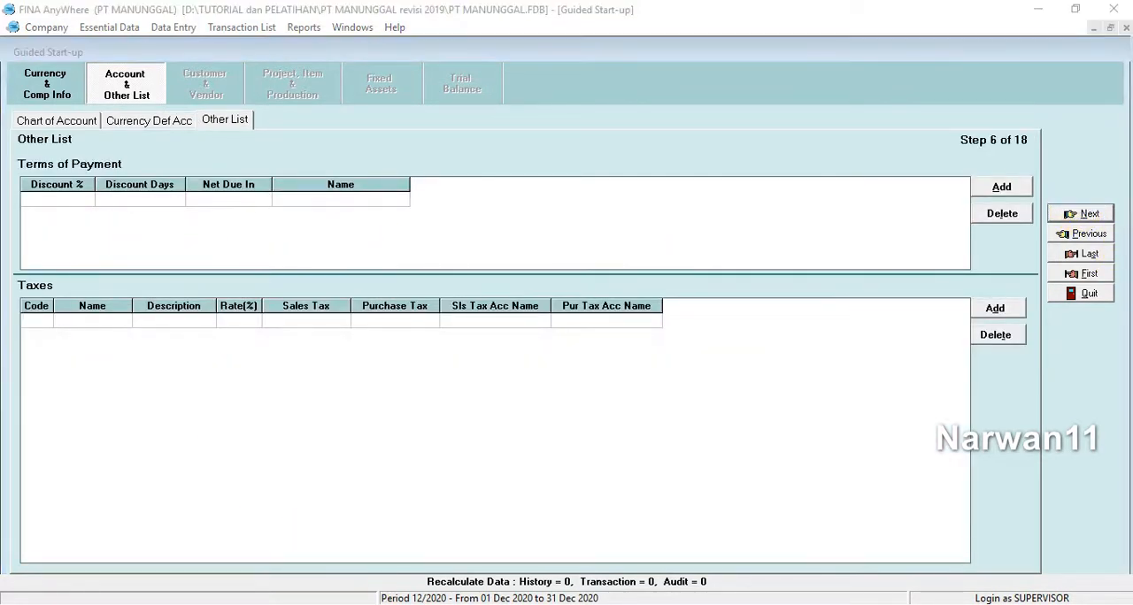
pyautogui.scroll(-9, 487, 426)
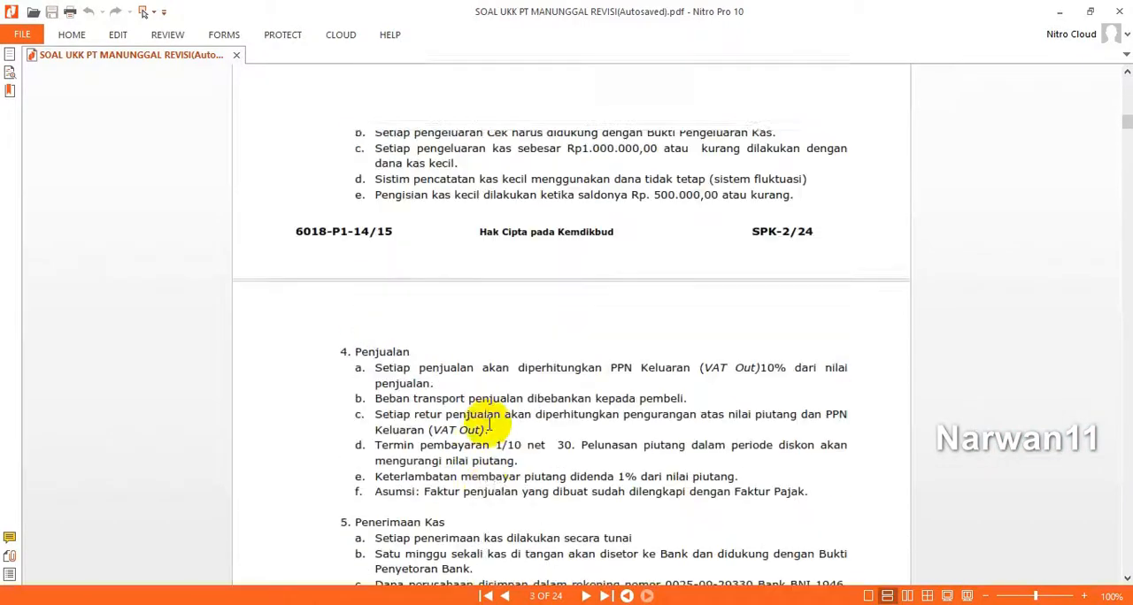
pyautogui.scroll(3, 489, 425)
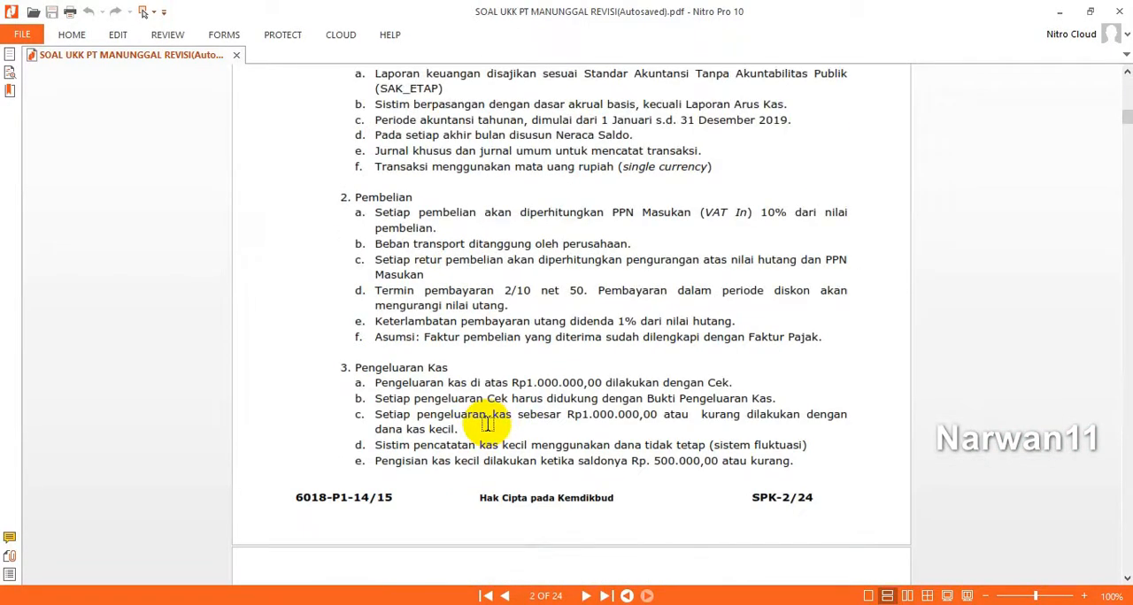
pyautogui.moveTo(503, 289); pyautogui.dragTo(664, 292)
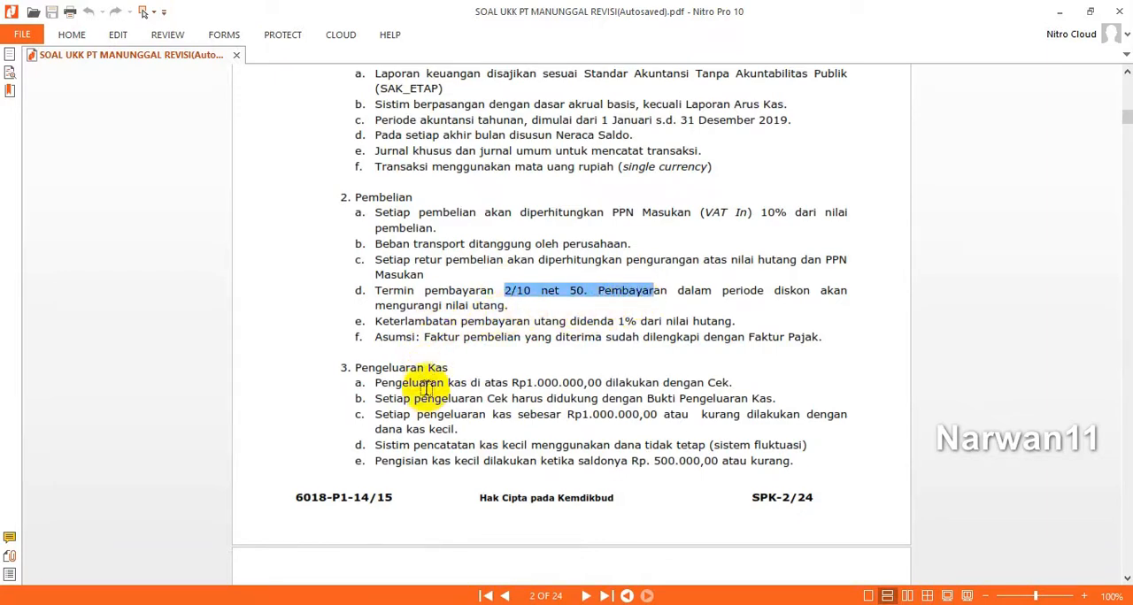
pyautogui.scroll(3, 425, 390)
pyautogui.scroll(-6, 425, 390)
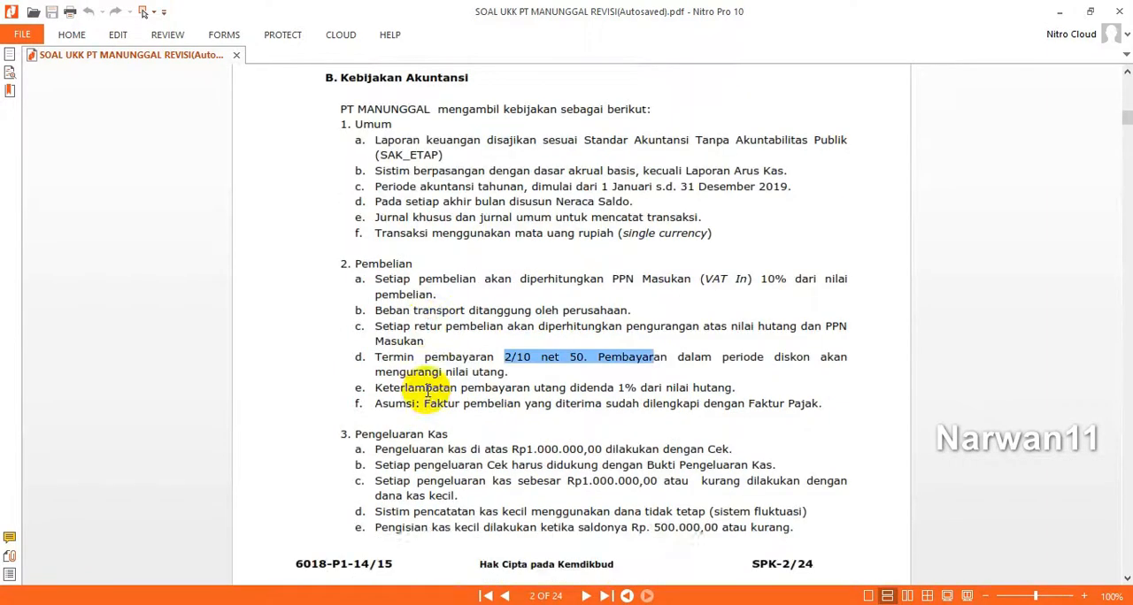
pyautogui.scroll(-3, 426, 389)
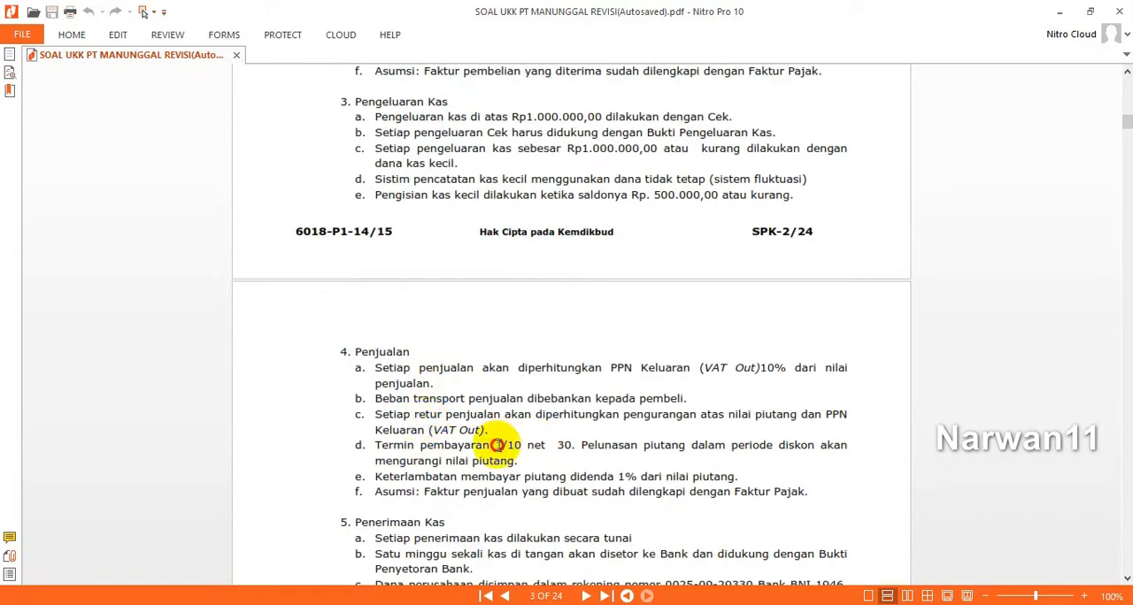
pyautogui.moveTo(496, 446); pyautogui.dragTo(567, 445)
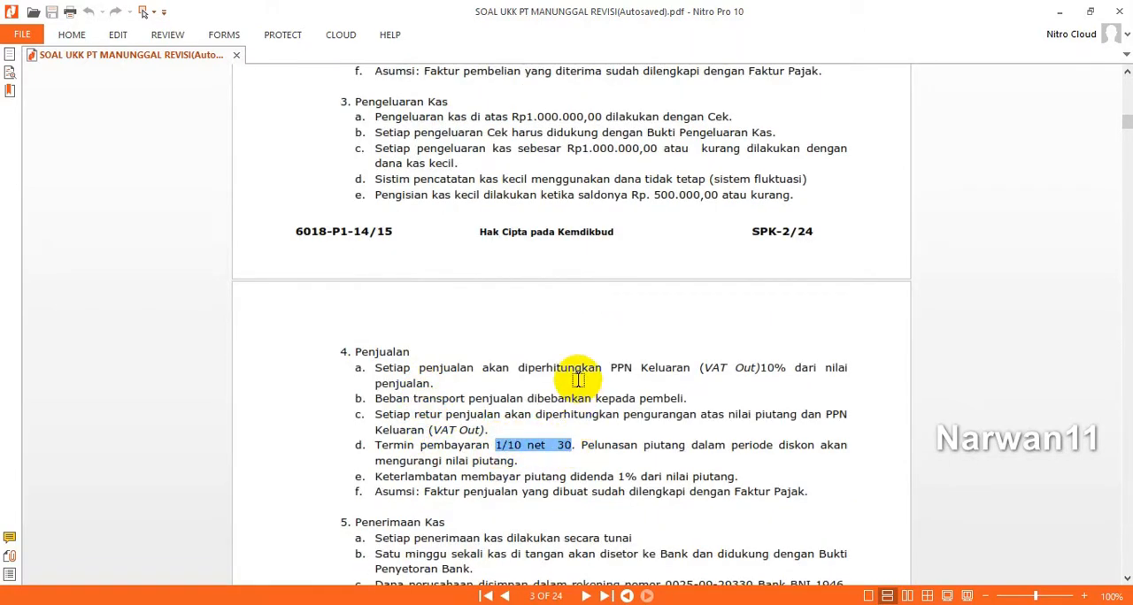
# Step: Switch back to FINA and add a payment term with a 2% discount, 10 discount days and net due in 50
pyautogui.scroll(1, 577, 380)
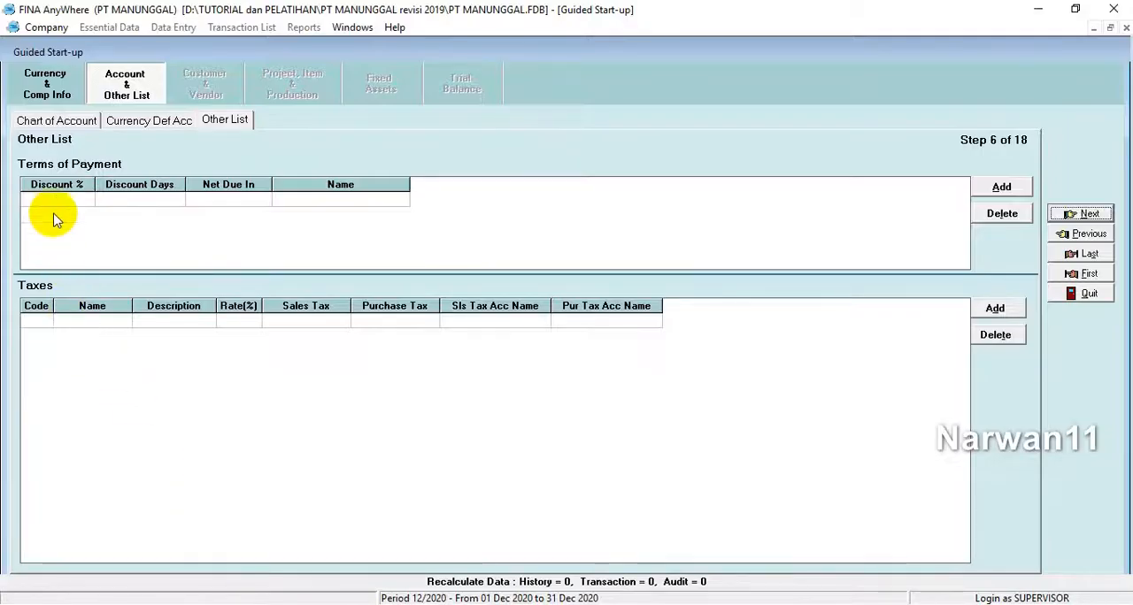
pyautogui.click(51, 202)
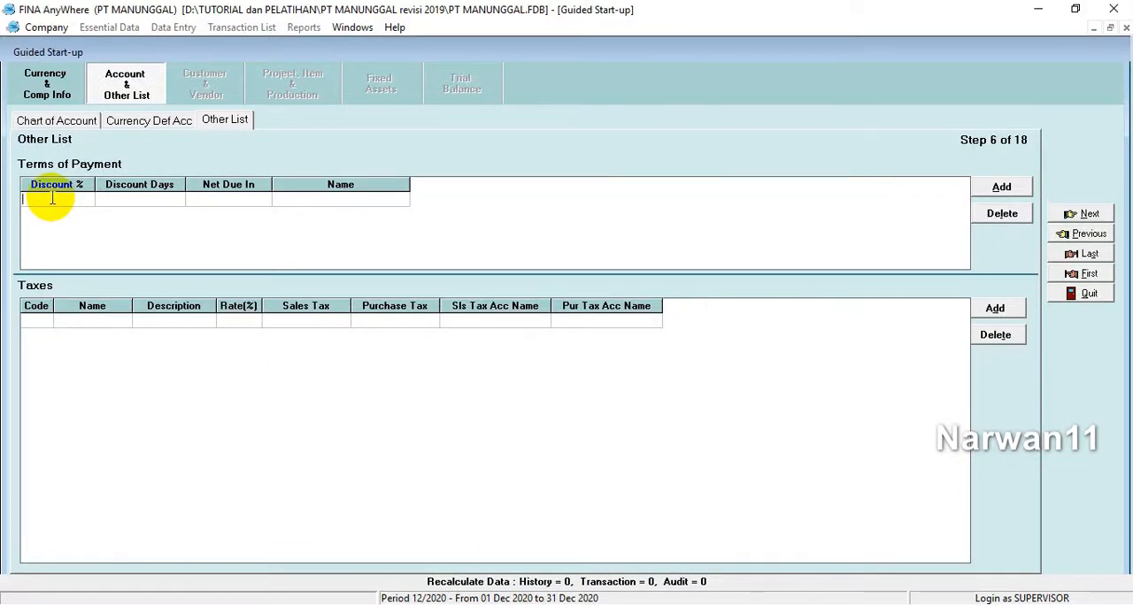
pyautogui.write('2')
pyautogui.press('Tab')
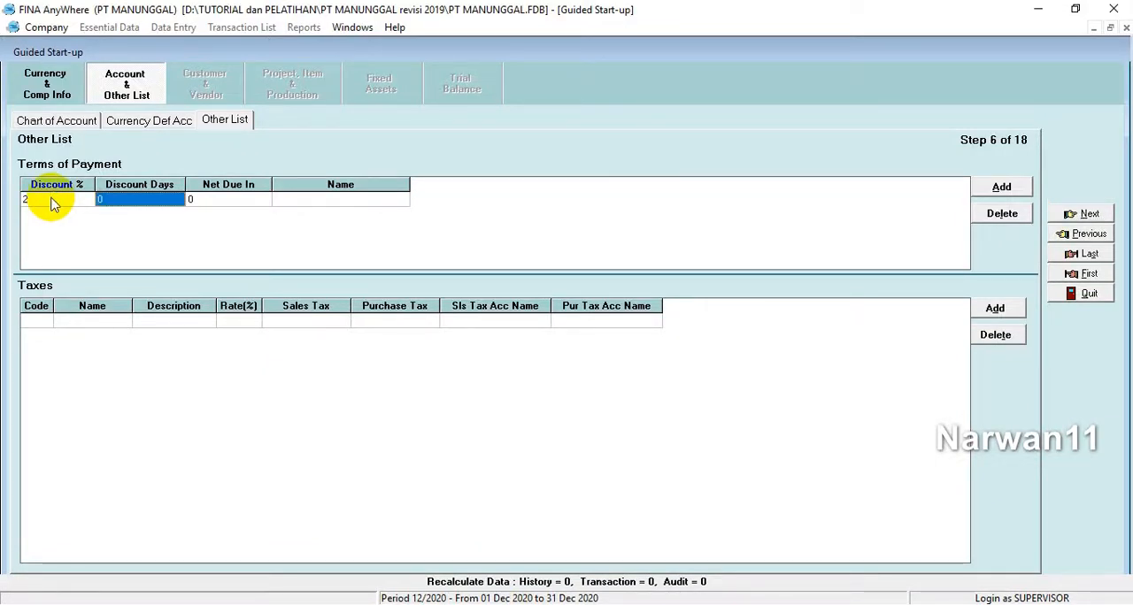
pyautogui.write('10')
pyautogui.press('Tab')
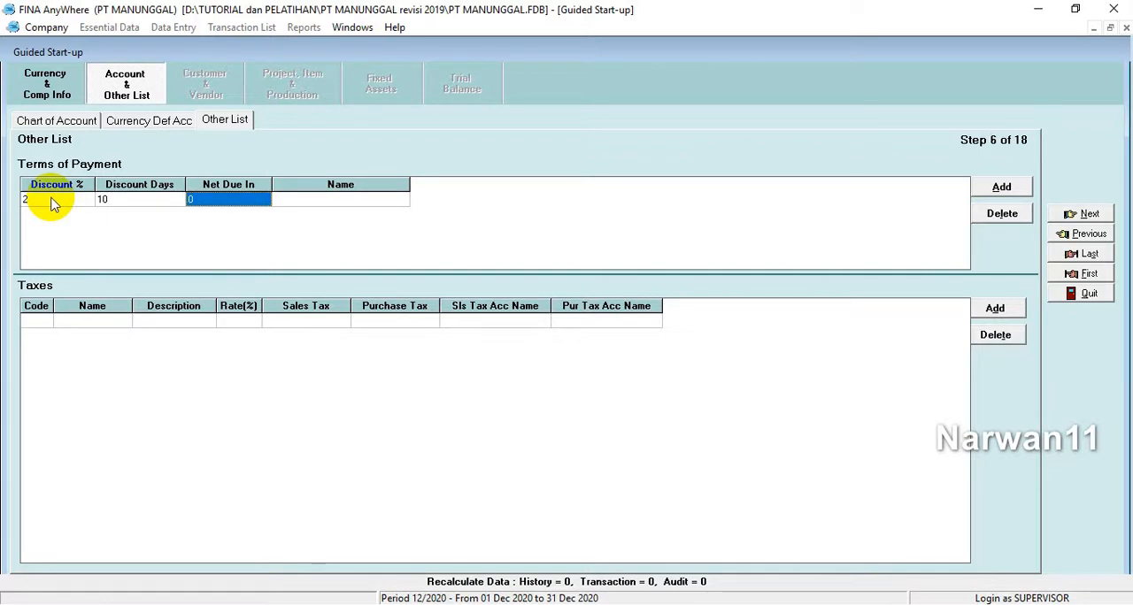
pyautogui.write('50')
pyautogui.press('Tab')
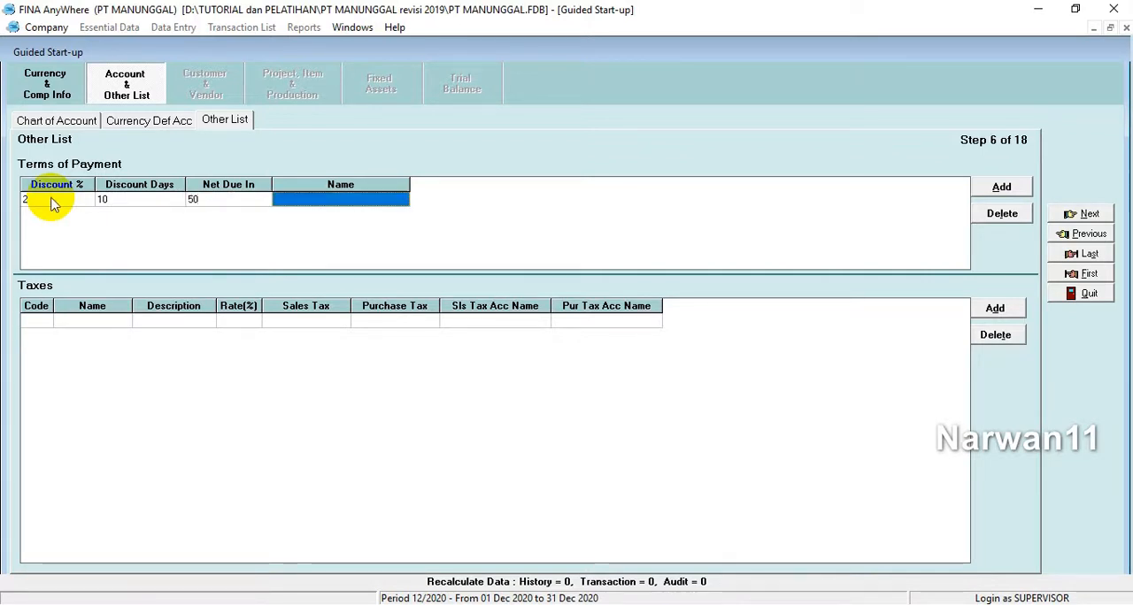
pyautogui.press('Tab')
# Step: Add a second payment term with a 1% discount, 10 discount days and net due in 30
pyautogui.write('1')
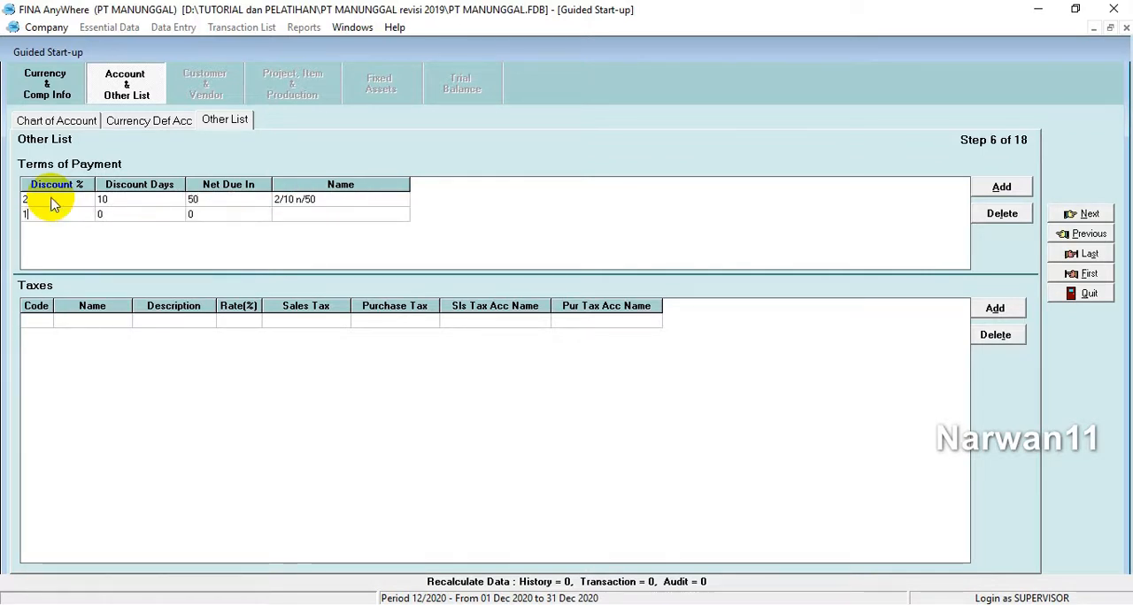
pyautogui.press('Tab')
pyautogui.write('10')
pyautogui.press('Tab')
pyautogui.write('30')
pyautogui.press('Tab')
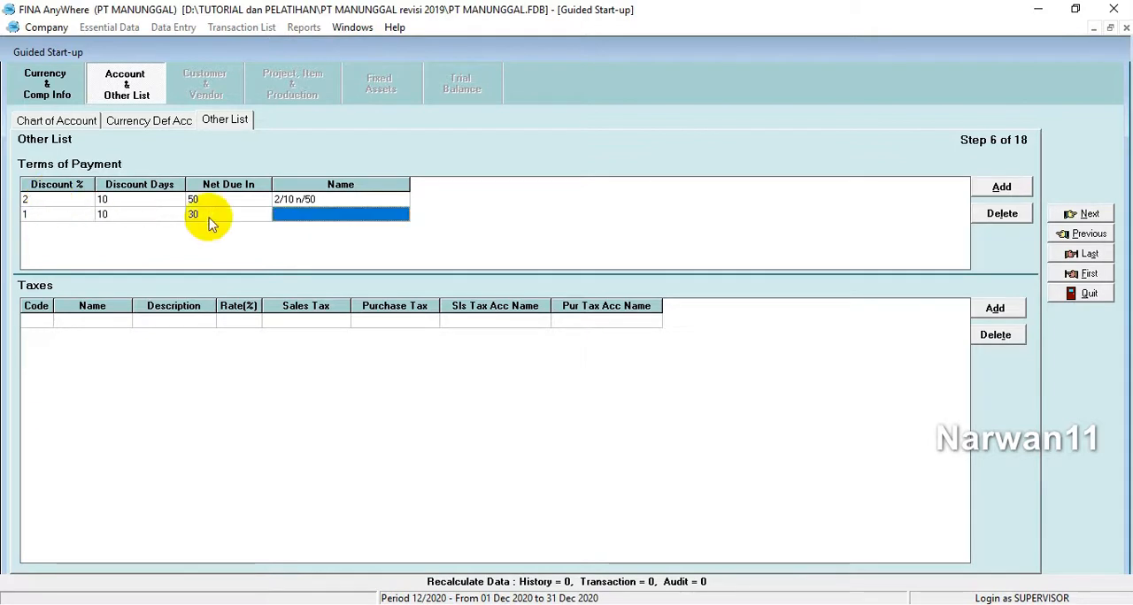
pyautogui.press('Tab')
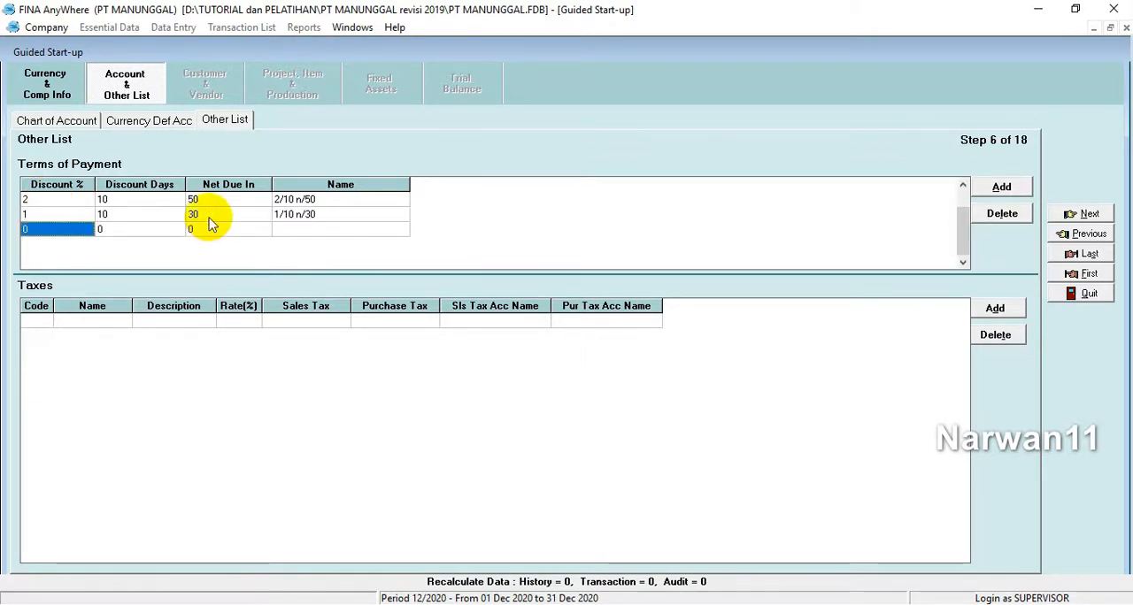
# Step: Add a C.O.D payment term with discount, discount days and net due all set to 0
pyautogui.write('0')
pyautogui.press('Tab')
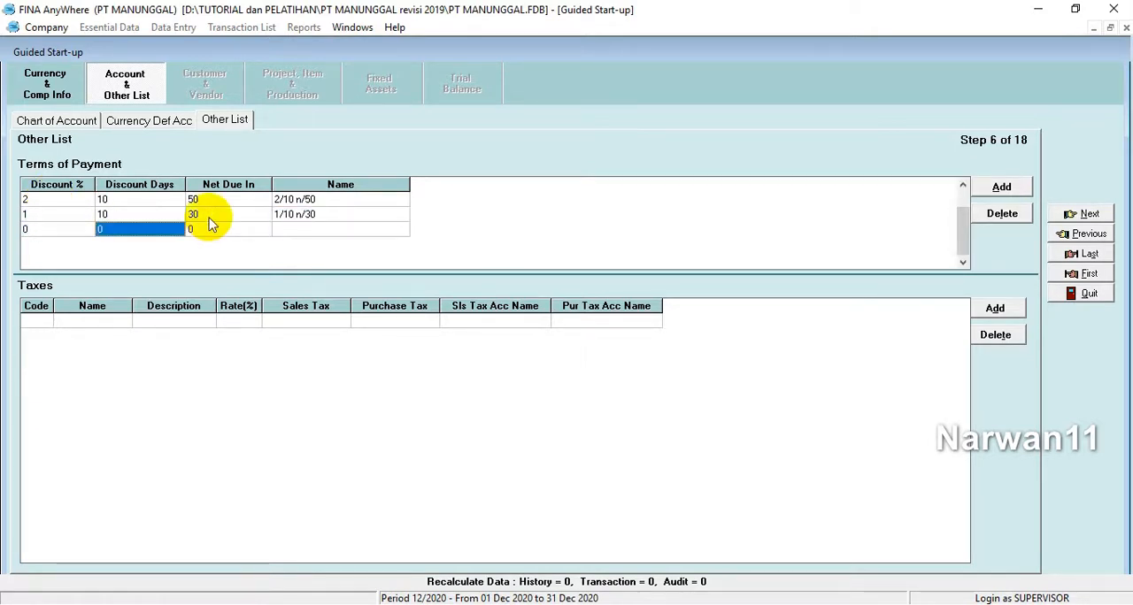
pyautogui.write('0')
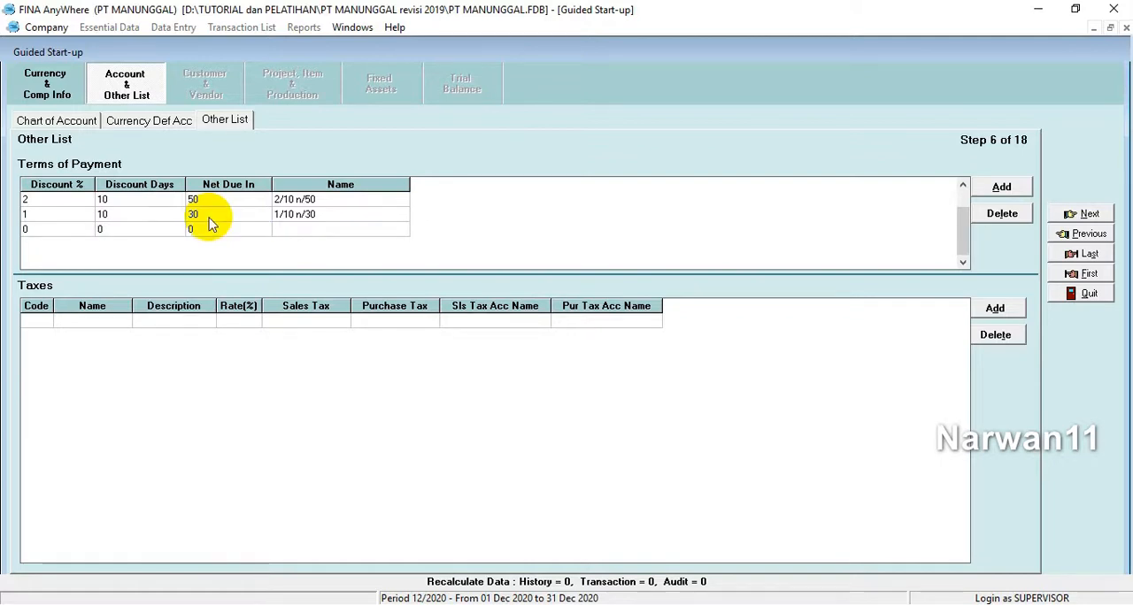
pyautogui.press('Tab')
pyautogui.press('Tab')
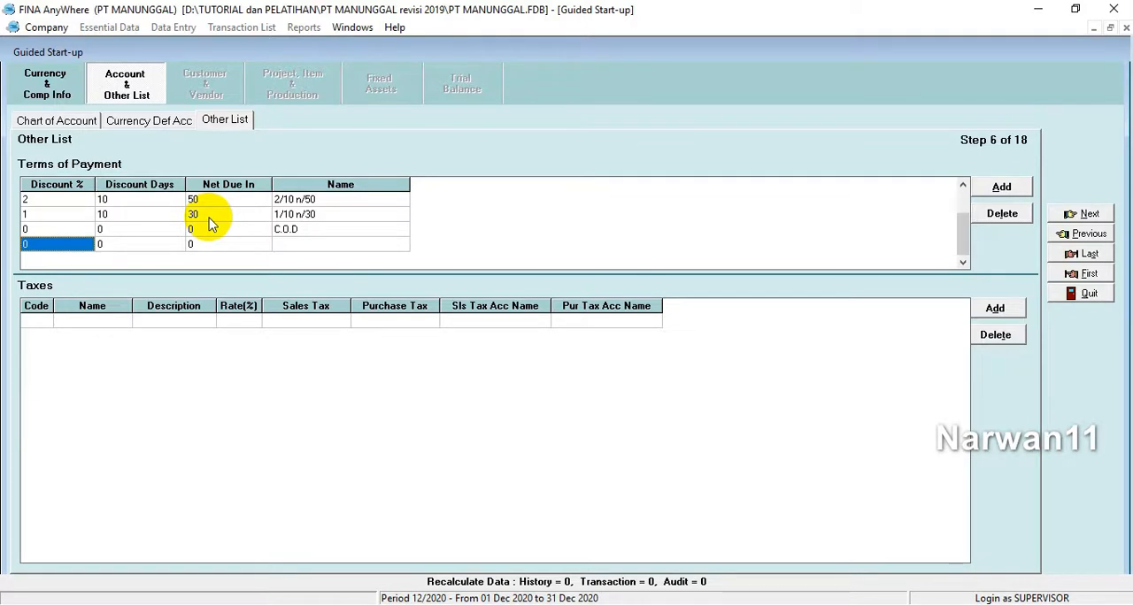
# Step: Enter a tax in the Taxes list with code T and name PPN
pyautogui.click(32, 322)
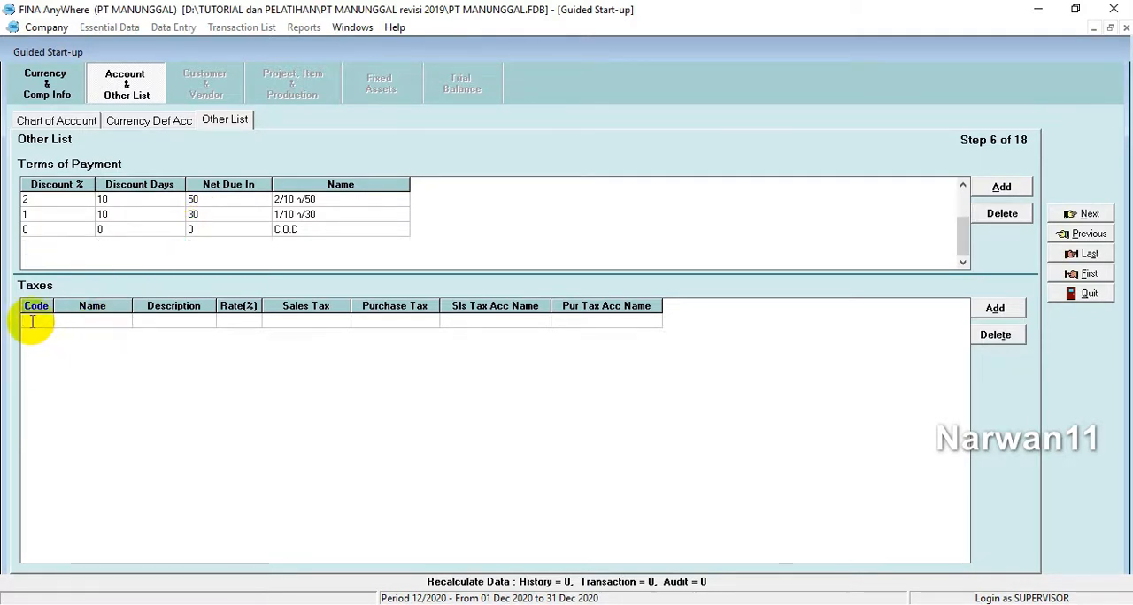
pyautogui.write('T')
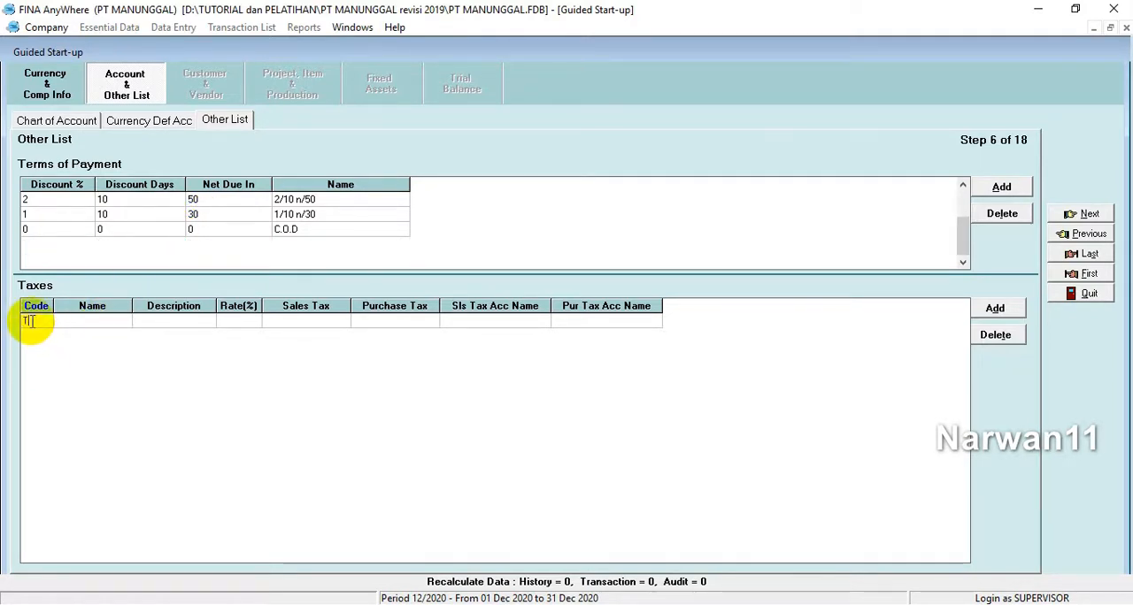
pyautogui.press('Tab')
pyautogui.write('PPN')
pyautogui.press('Tab')
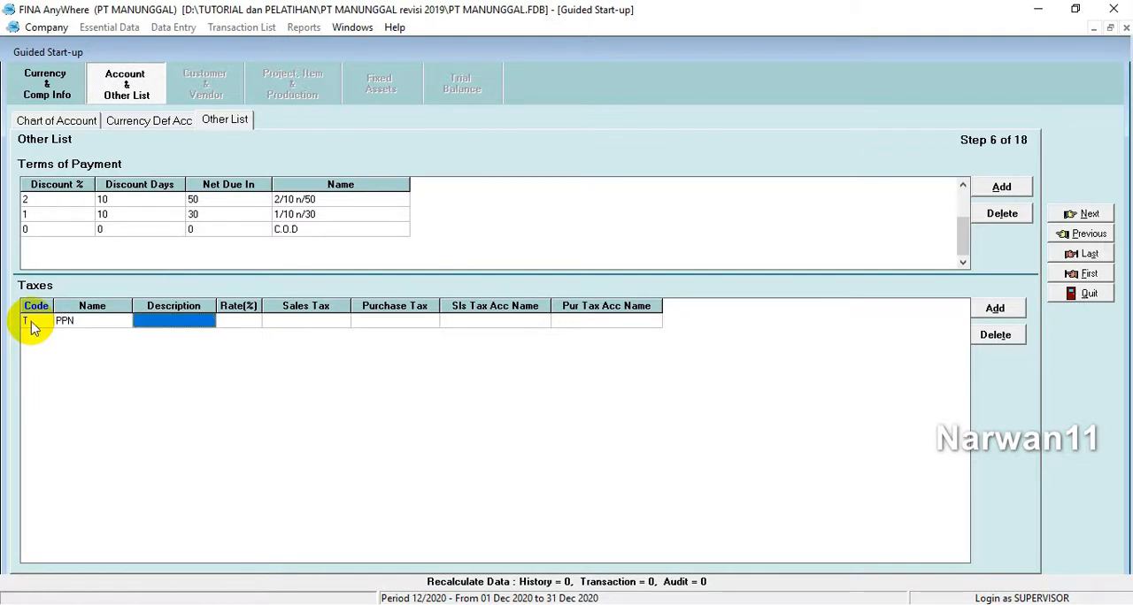
# Step: Give the PPN tax the description PAJAK PERTAMBAHAN NILAI and a rate of 10%
pyautogui.write('PAJA')
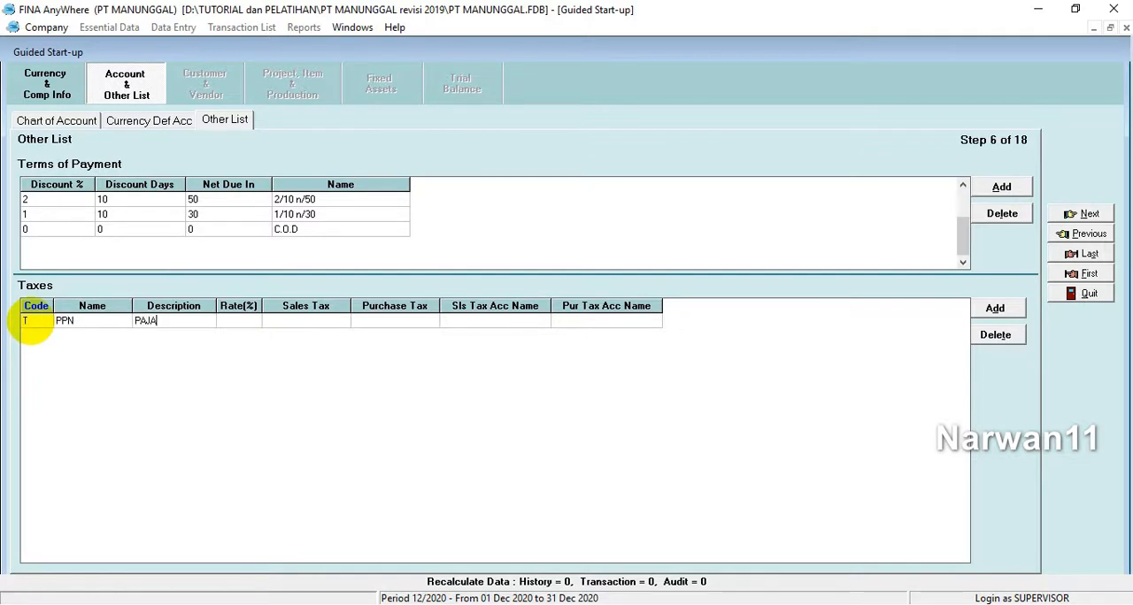
pyautogui.write('K PERT')
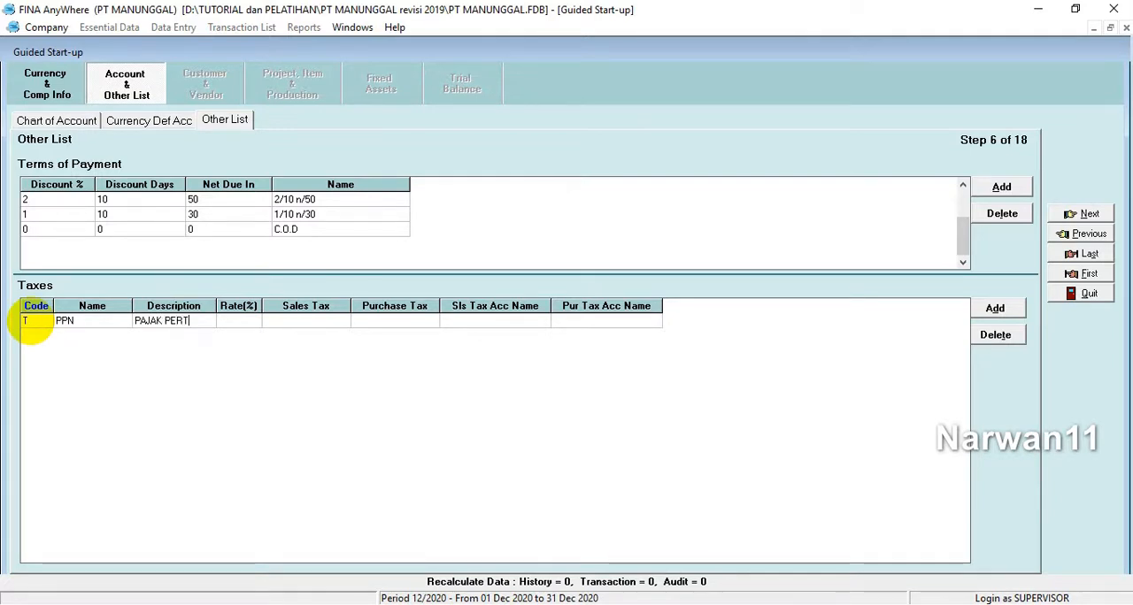
pyautogui.write('AMBAHAN N')
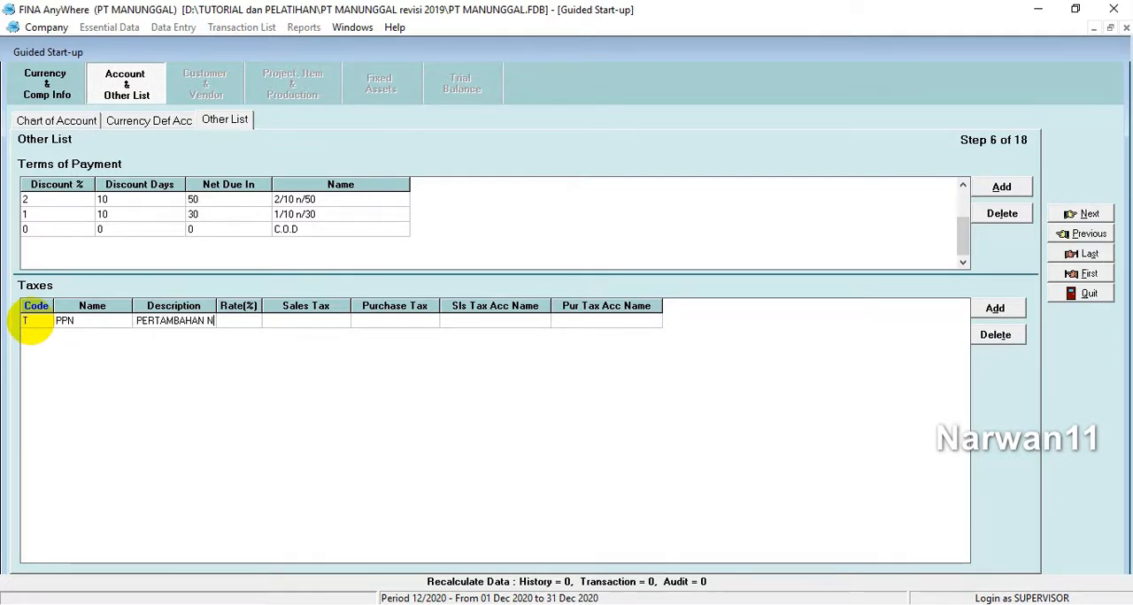
pyautogui.write('ILAI')
pyautogui.press('Tab')
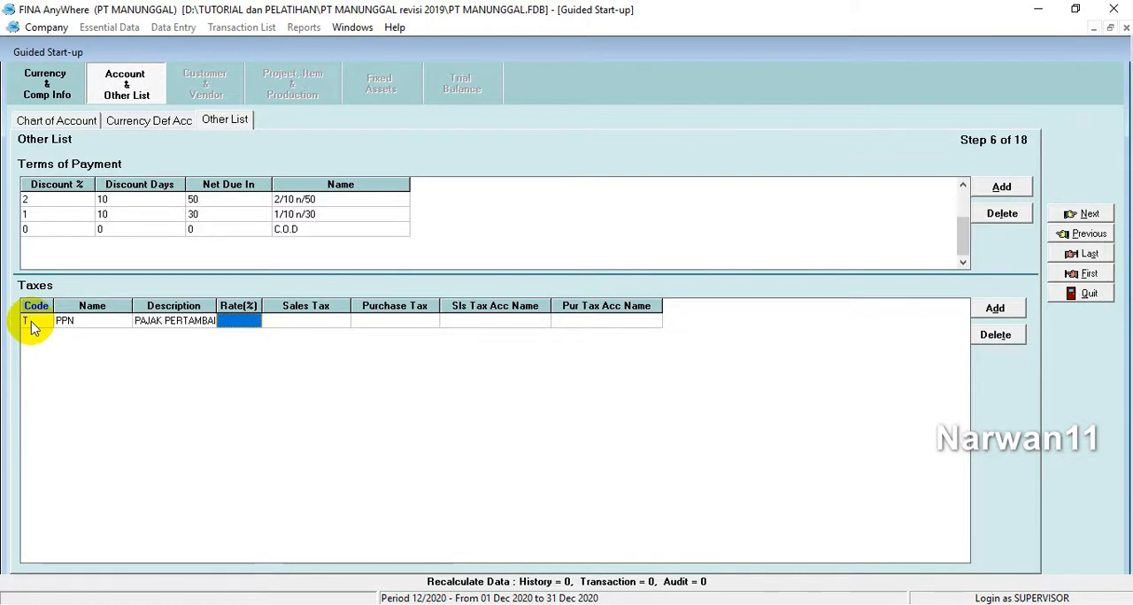
pyautogui.write('10')
pyautogui.press('Tab')
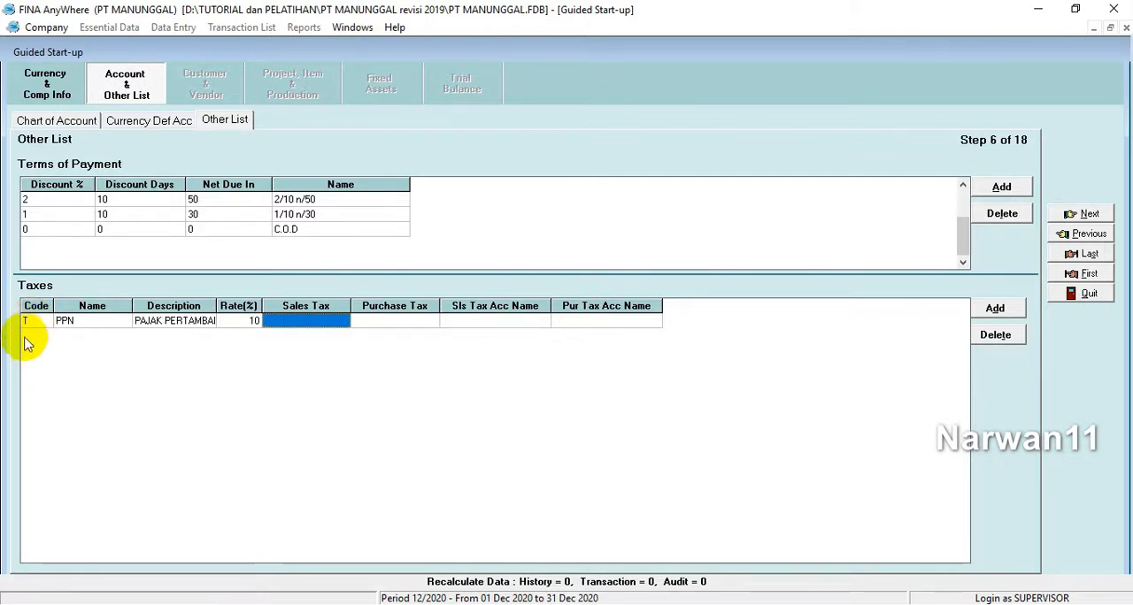
# Step: Assign account 21213 Value Added Taxes Out as PPN's sales tax and 11430 Value Added Taxes In as its purchase tax
pyautogui.click(339, 321)
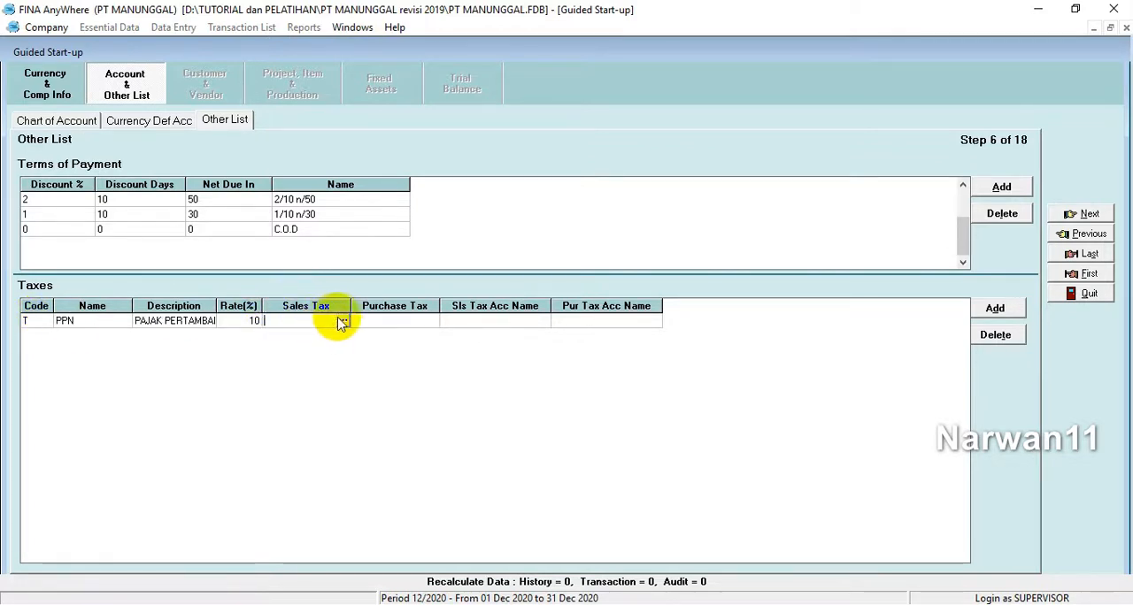
pyautogui.click(342, 321)
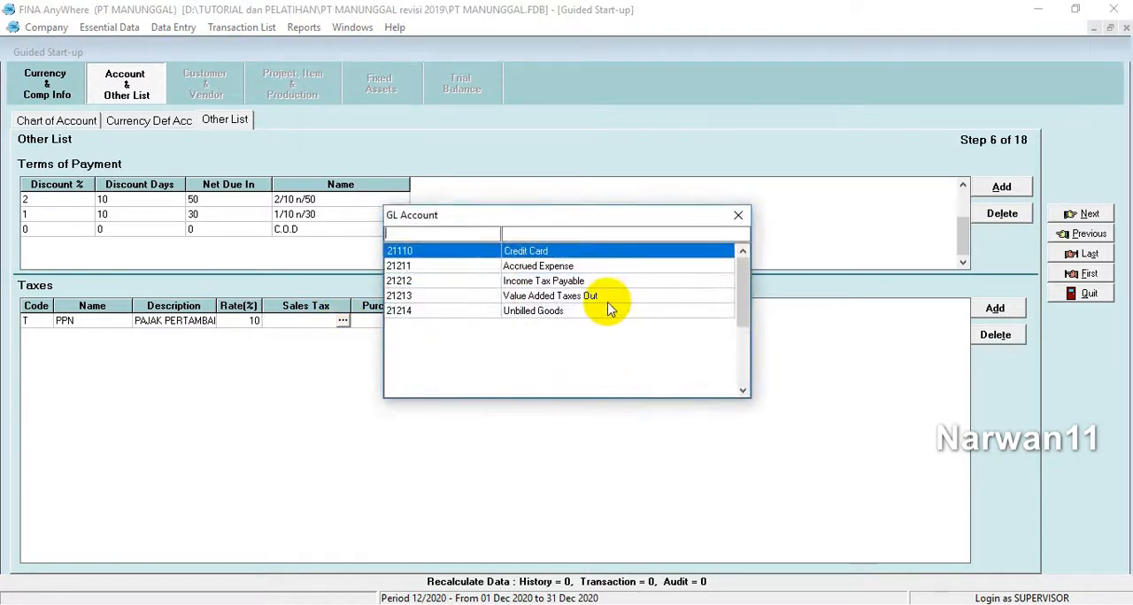
pyautogui.doubleClick(558, 295)
pyautogui.click(403, 323)
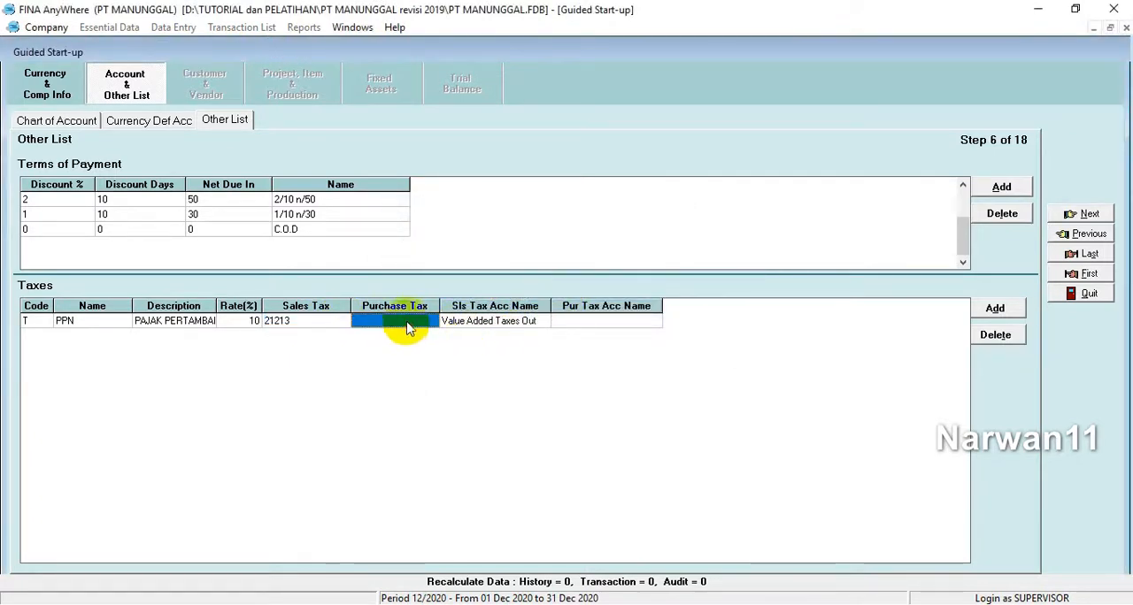
pyautogui.click(430, 323)
pyautogui.click(430, 322)
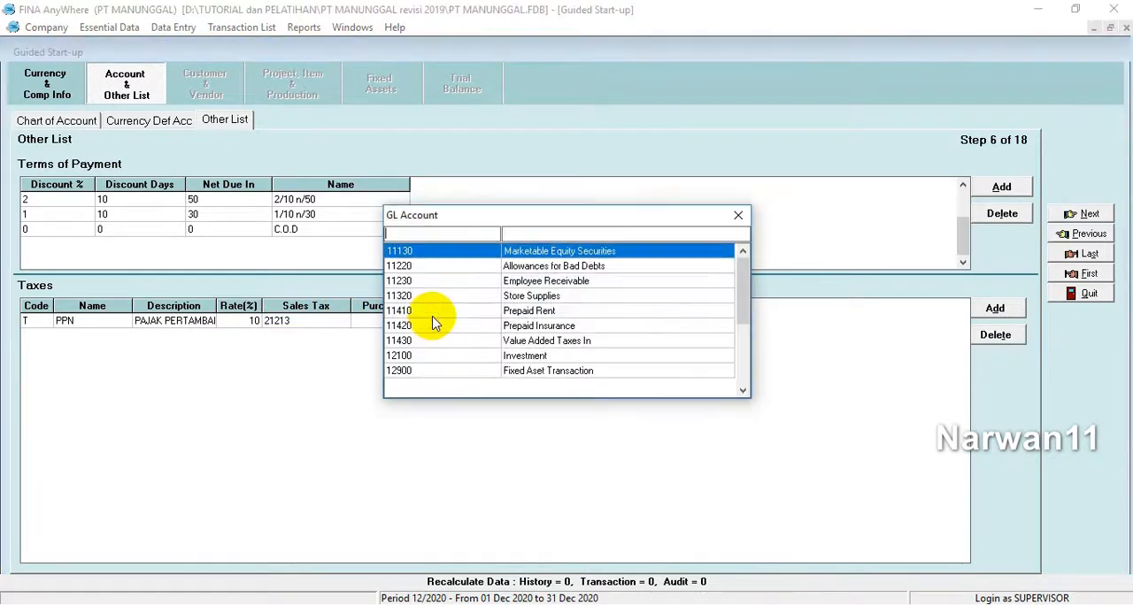
pyautogui.click(588, 345)
pyautogui.doubleClick(588, 345)
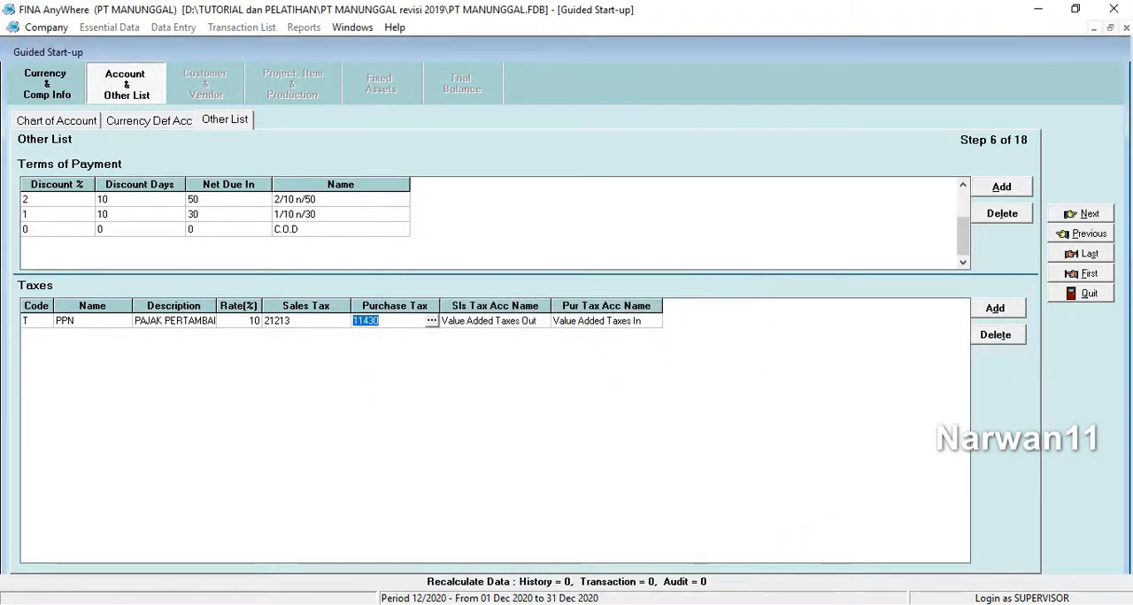
# Step: Continue through the customer type and shipment step to the Customer step, keeping the General type and checking the case PDF in Nitro Pro
pyautogui.click(1087, 217)
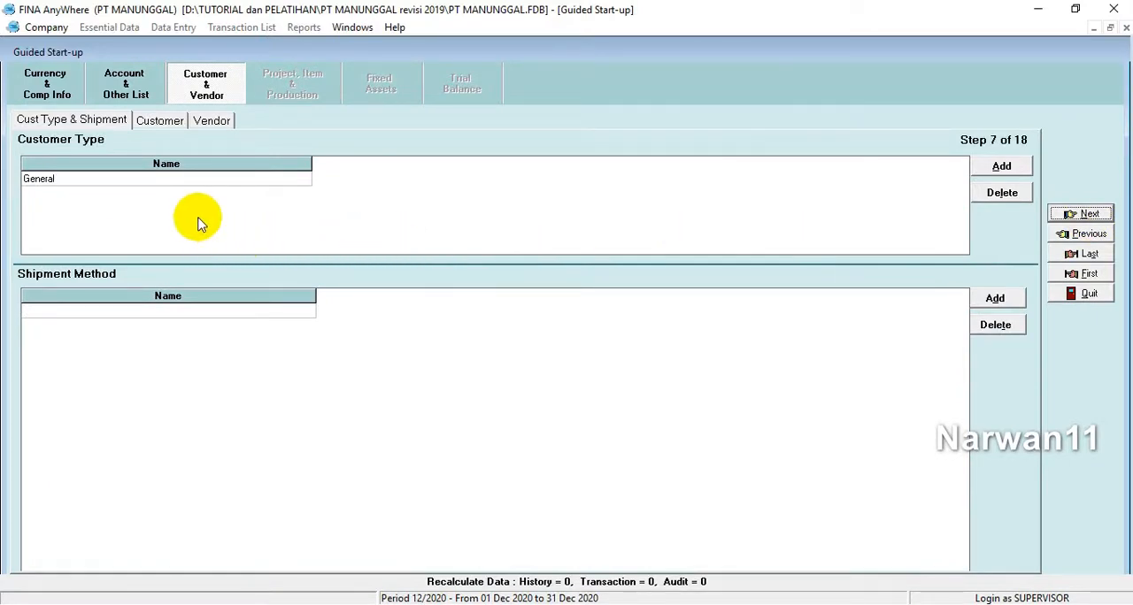
pyautogui.click(144, 180)
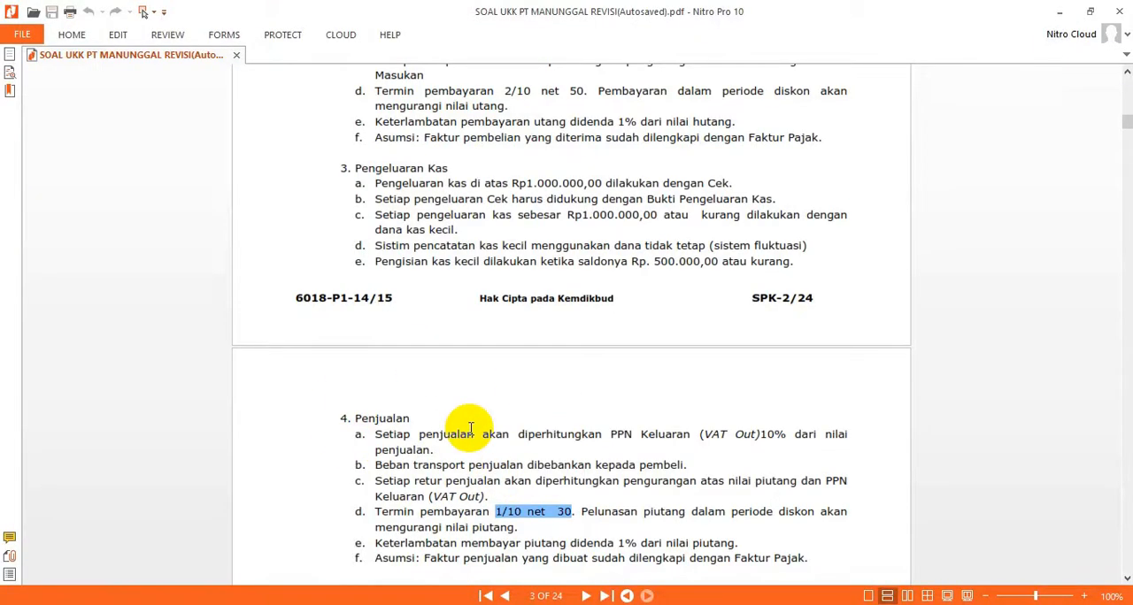
pyautogui.scroll(-3, 470, 429)
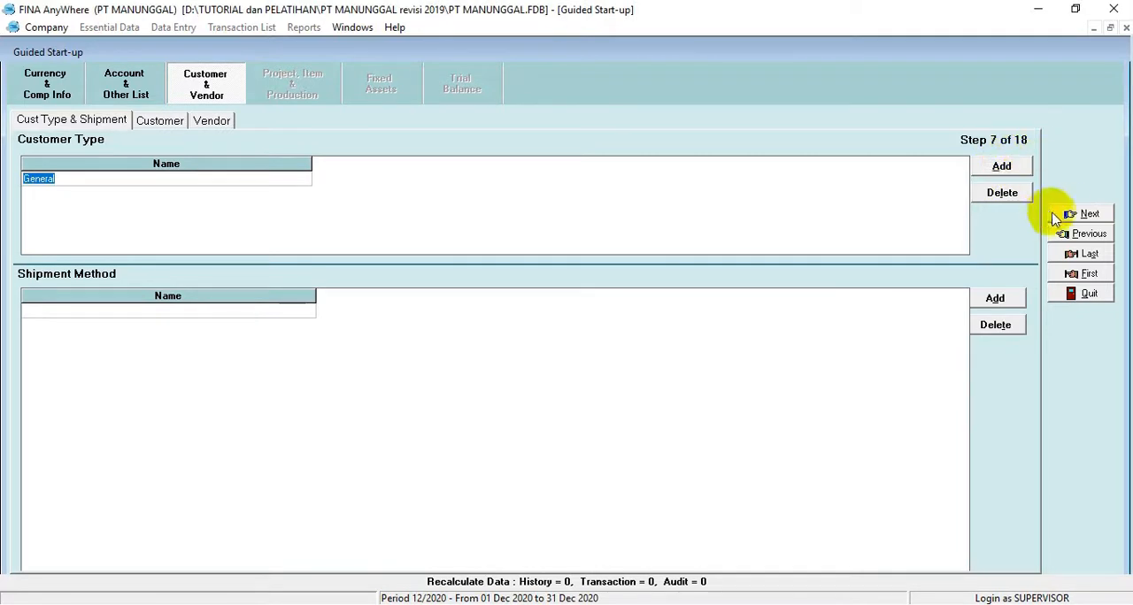
pyautogui.click(1071, 216)
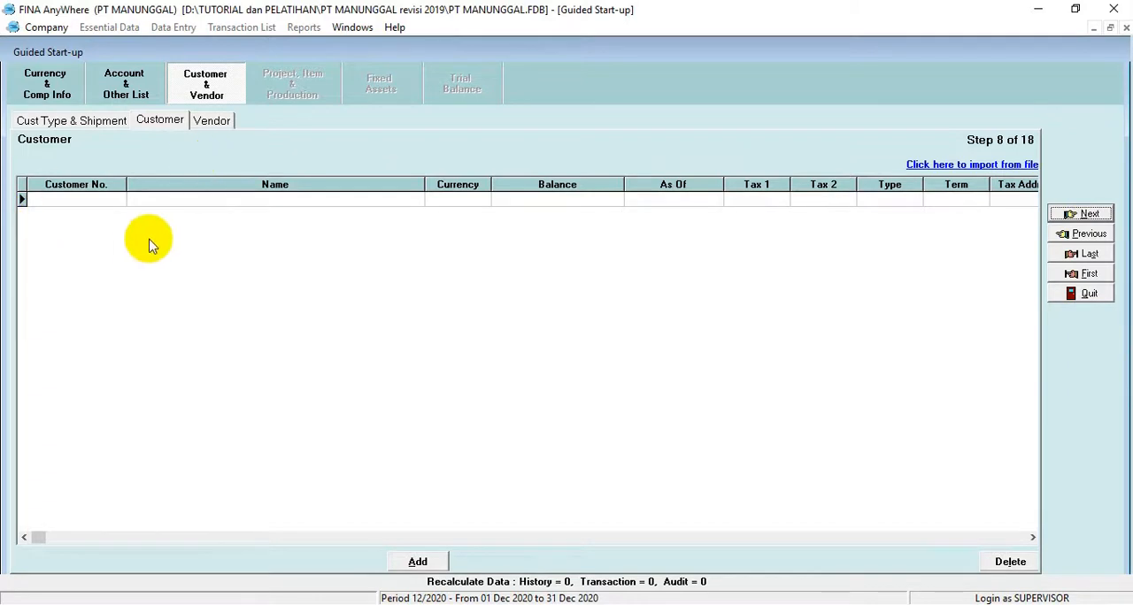
# Step: Load the Excel file 2. DAftar Pelanggan from the PT MANUNGGAL revisi 2019 folder as the customer import source
pyautogui.click(64, 202)
pyautogui.click(216, 205)
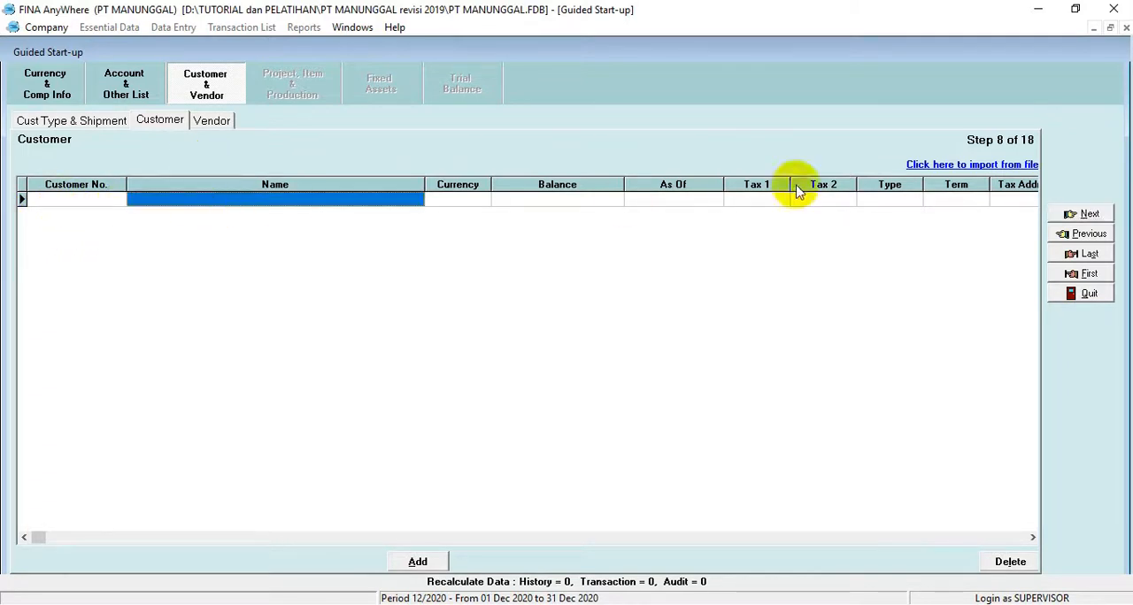
pyautogui.click(973, 164)
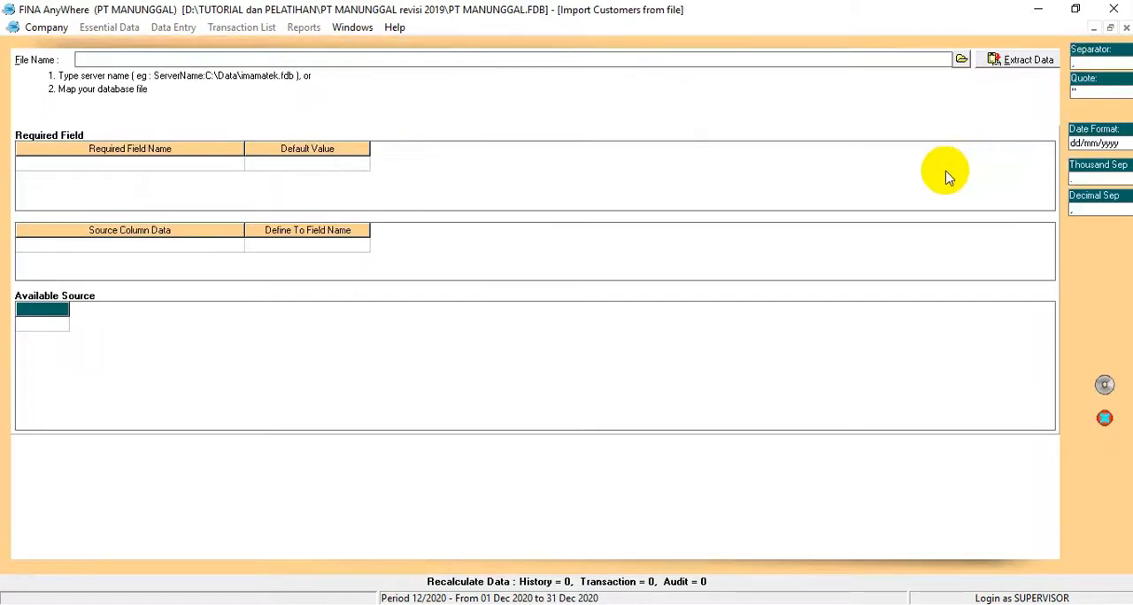
pyautogui.click(960, 60)
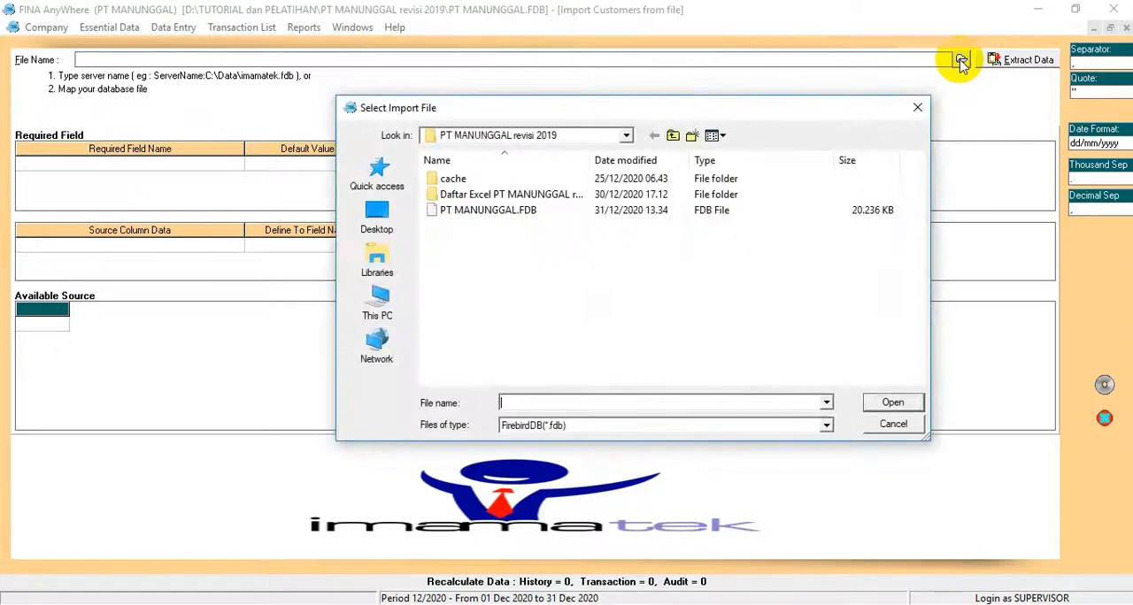
pyautogui.click(678, 429)
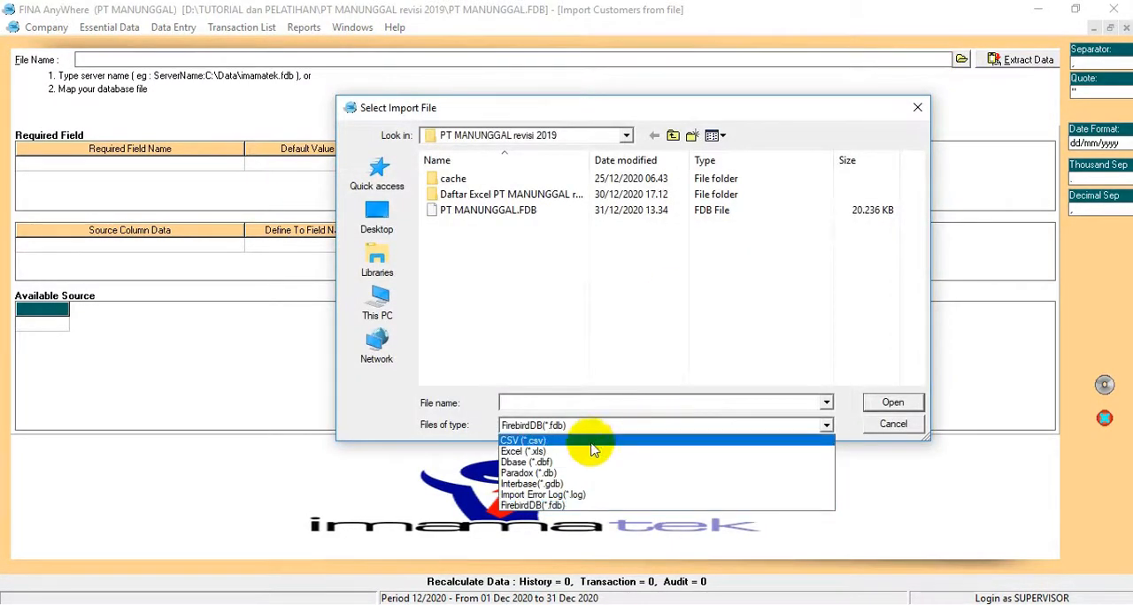
pyautogui.click(563, 461)
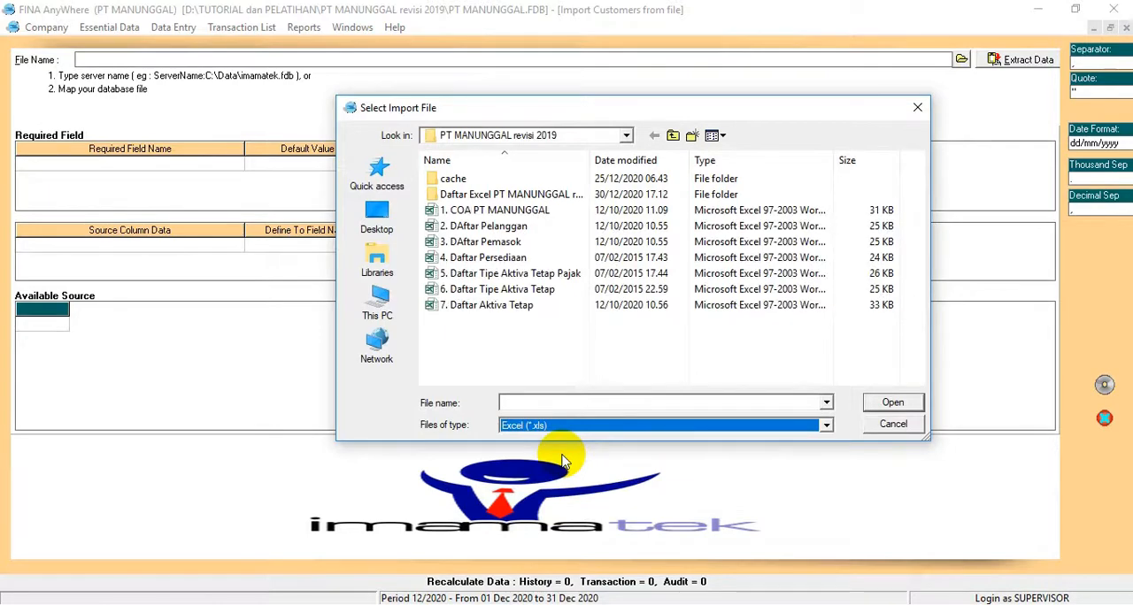
pyautogui.moveTo(532, 108); pyautogui.dragTo(516, 143)
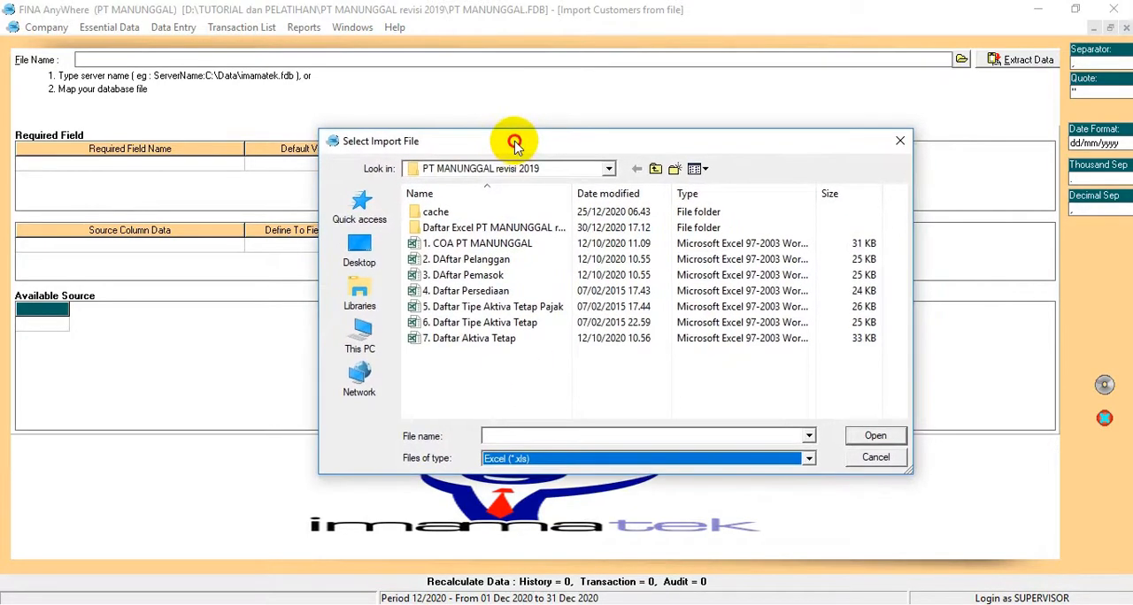
pyautogui.click(440, 266)
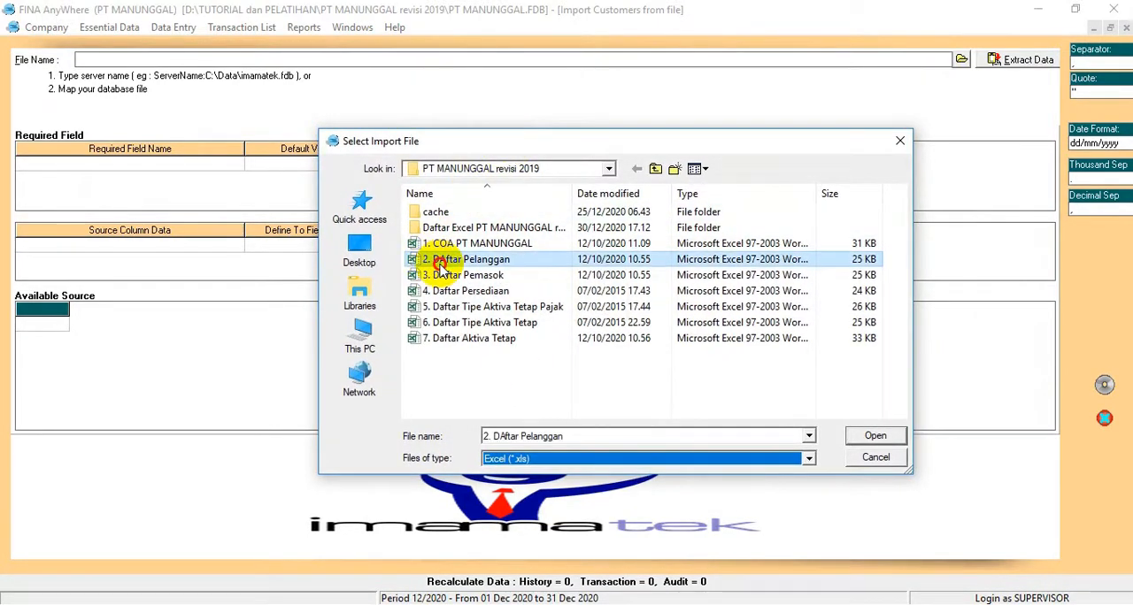
pyautogui.click(874, 438)
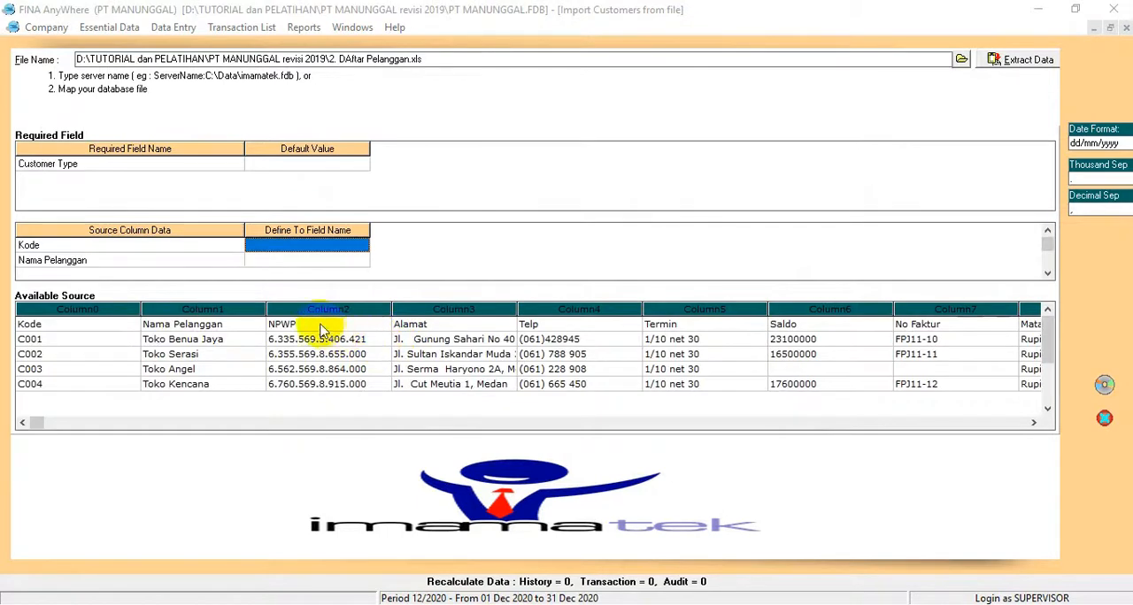
# Step: Delete the header row starting with Kode from the available source data
pyautogui.click(322, 328)
pyautogui.click(31, 326)
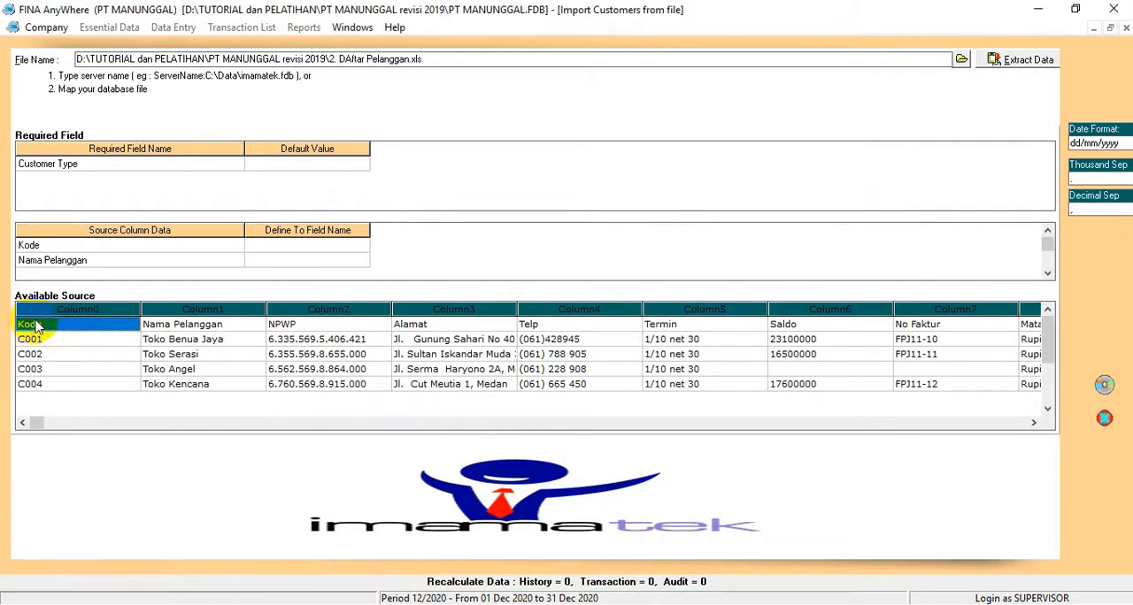
pyautogui.rightClick(35, 327)
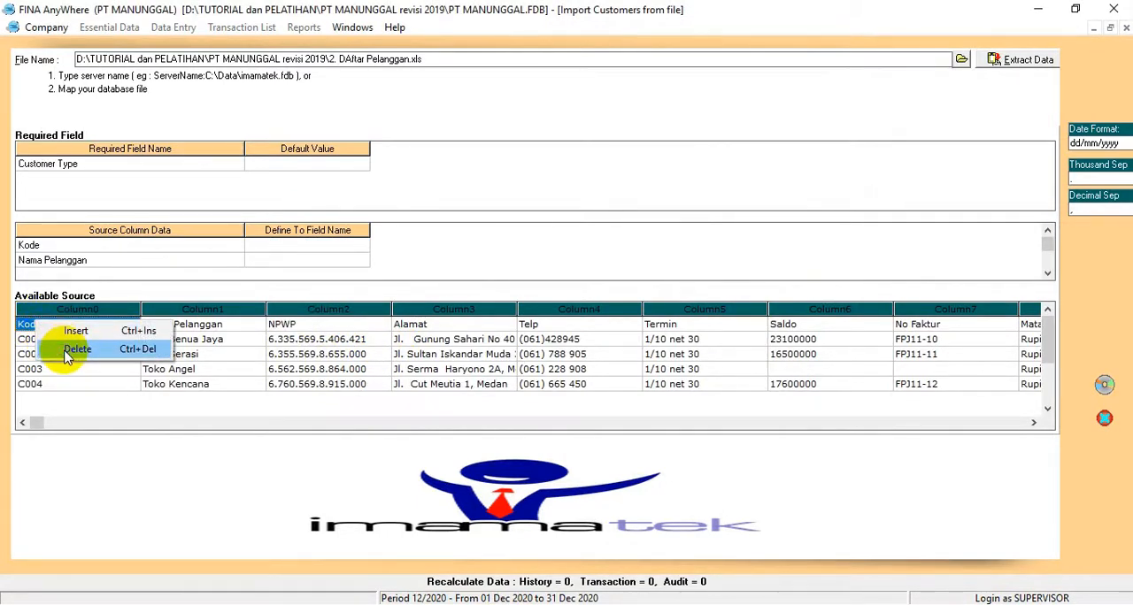
pyautogui.click(66, 349)
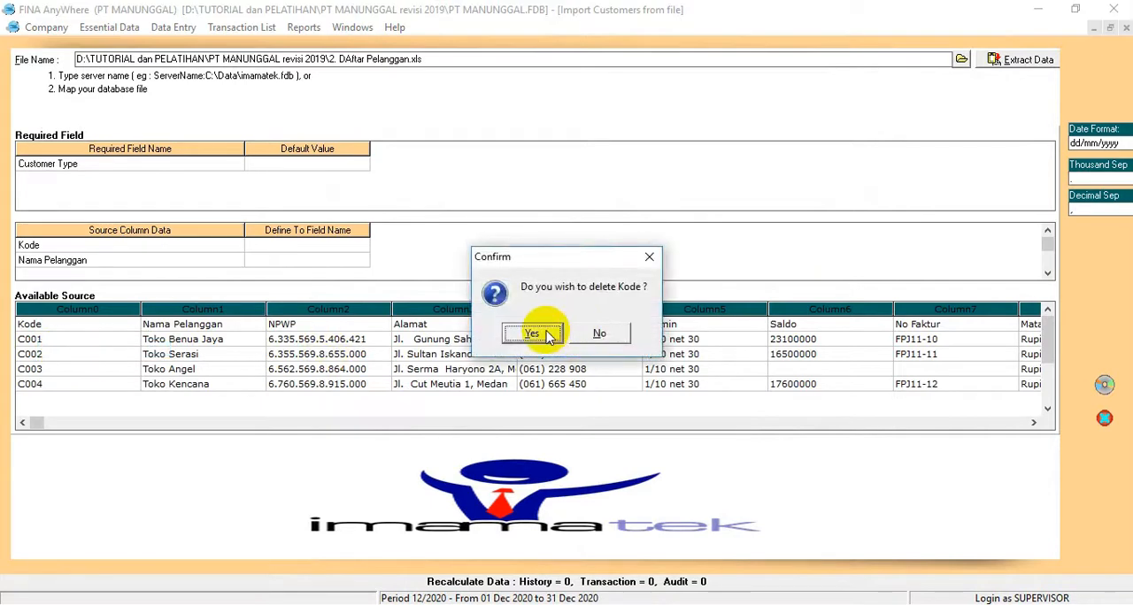
pyautogui.click(549, 336)
# Step: Set the default Customer Type to General and map the Kode column to Customer No
pyautogui.click(314, 165)
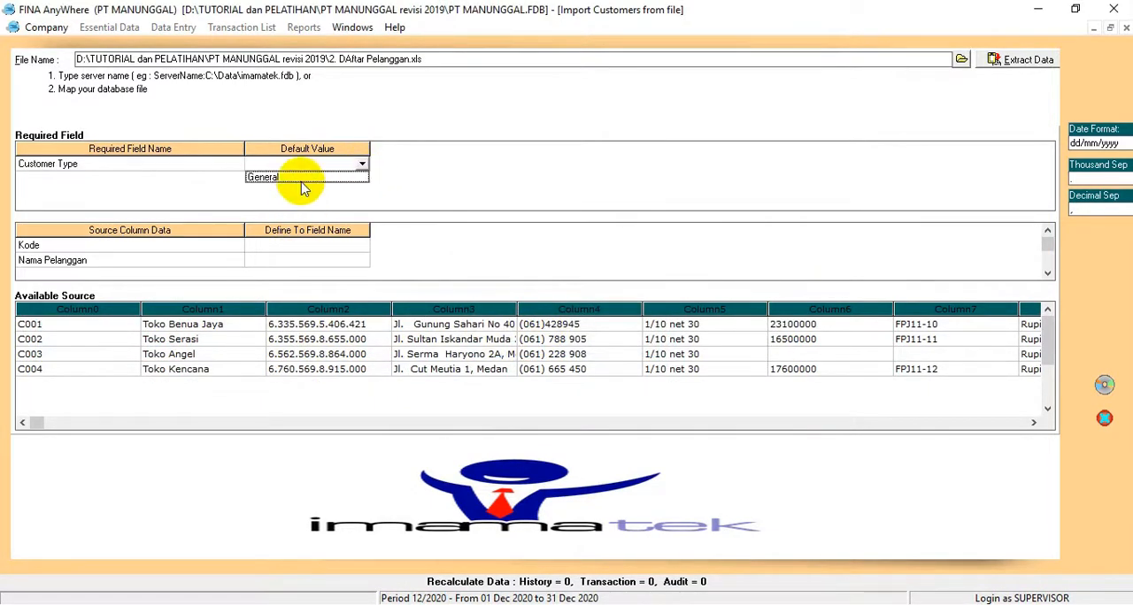
pyautogui.click(299, 178)
pyautogui.click(310, 251)
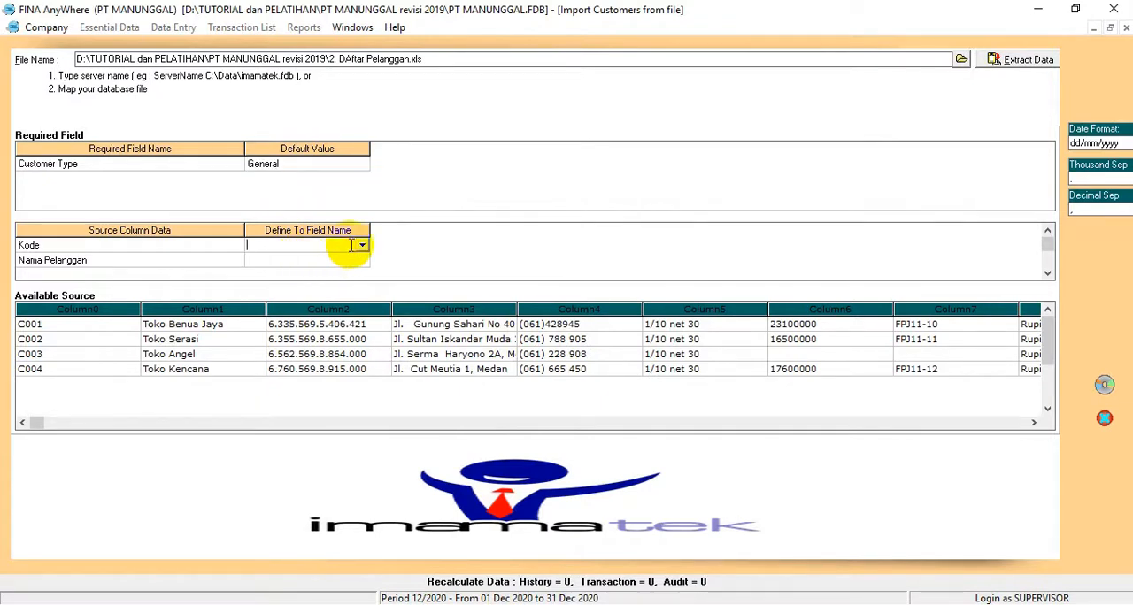
pyautogui.click(362, 246)
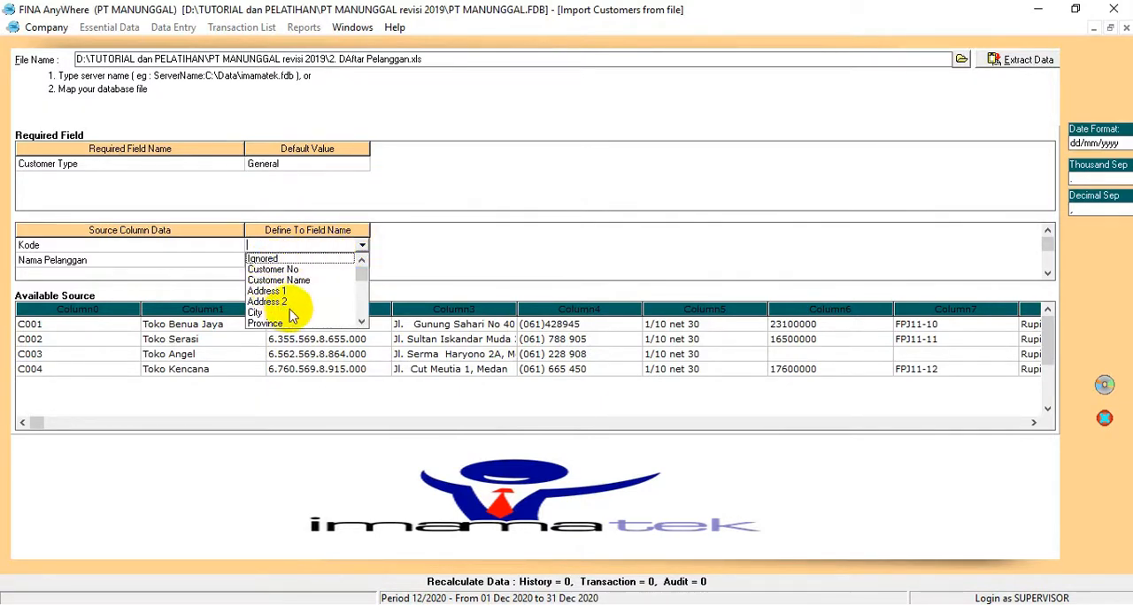
pyautogui.click(289, 270)
# Step: Map the Nama Pelanggan source column to the Customer Name field
pyautogui.click(288, 261)
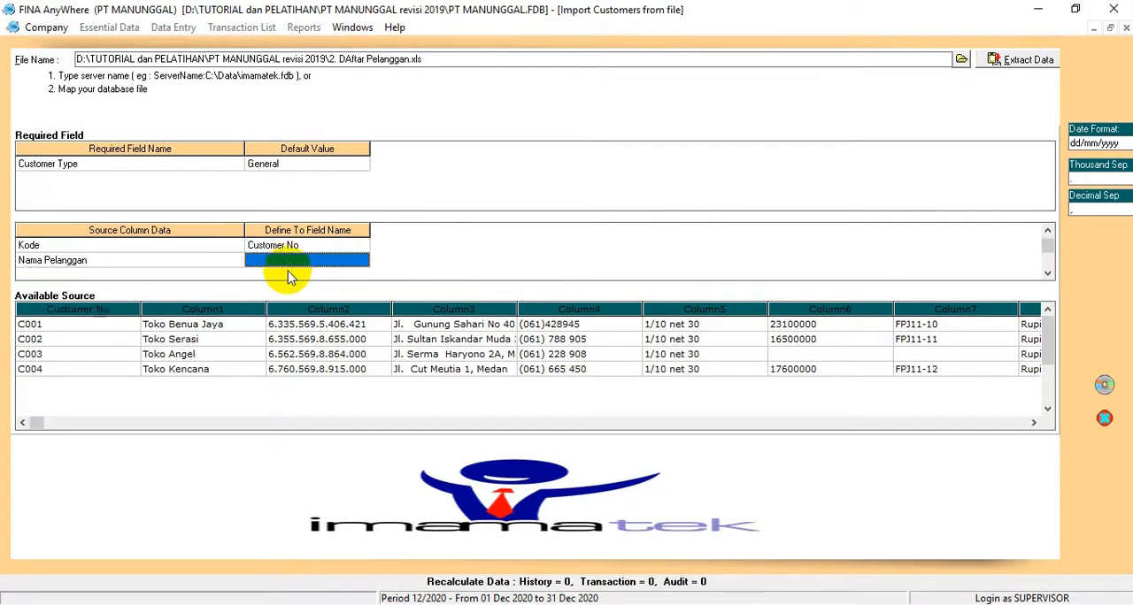
pyautogui.click(286, 260)
pyautogui.click(363, 260)
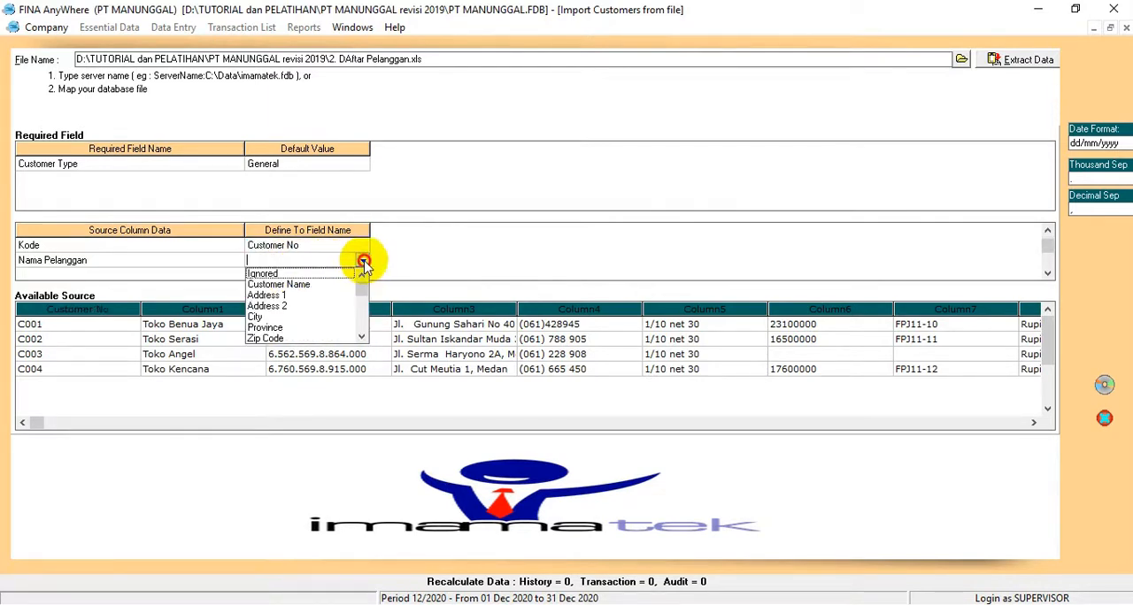
pyautogui.click(278, 284)
# Step: Map the NPWP source column to the Tax Number field
pyautogui.click(306, 272)
pyautogui.click(345, 262)
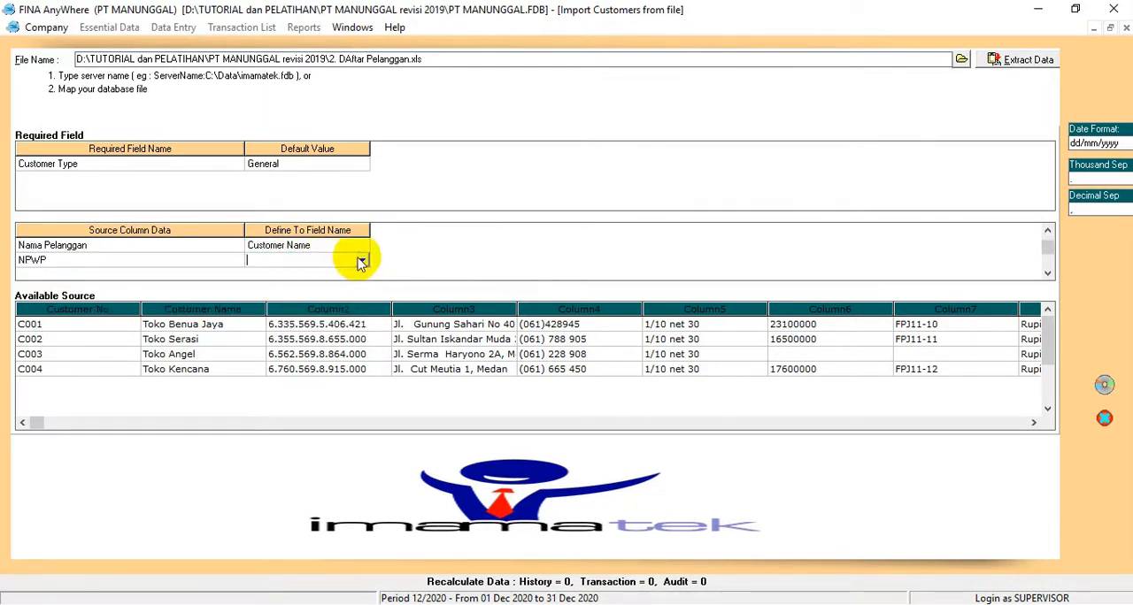
pyautogui.click(362, 260)
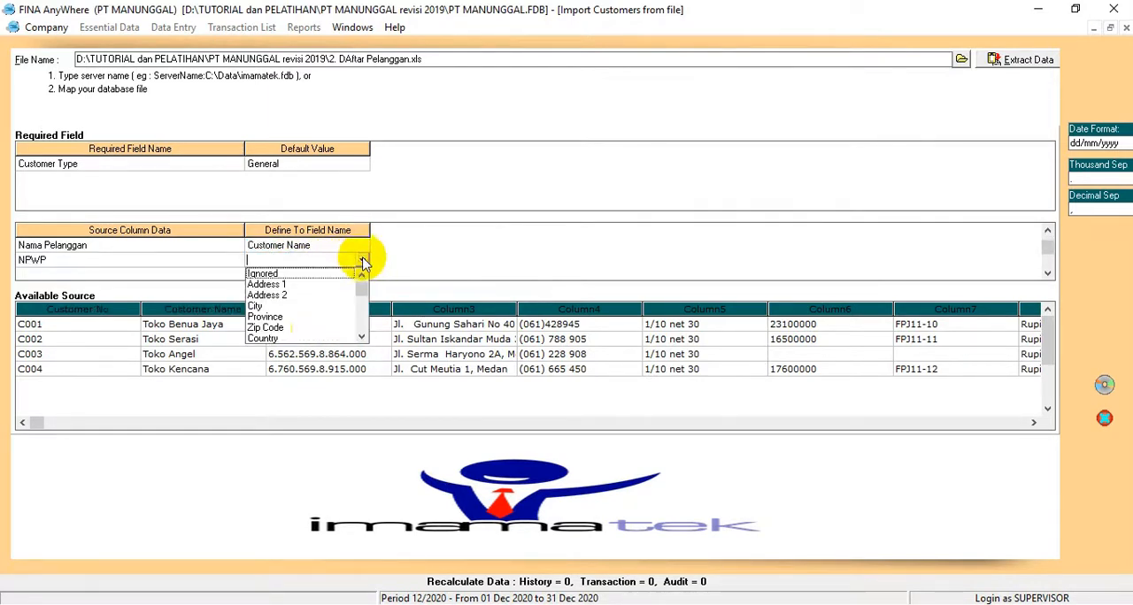
pyautogui.click(362, 337)
pyautogui.click(362, 337)
pyautogui.click(362, 337)
pyautogui.click(362, 337)
pyautogui.click(362, 337)
pyautogui.click(366, 337)
pyautogui.click(370, 338)
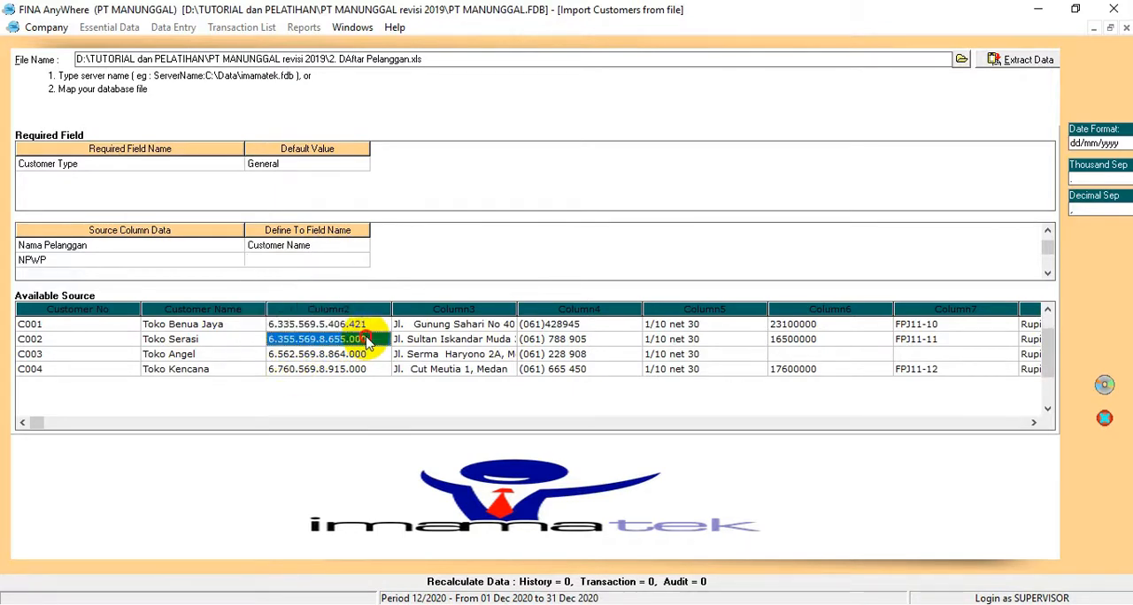
pyautogui.click(362, 261)
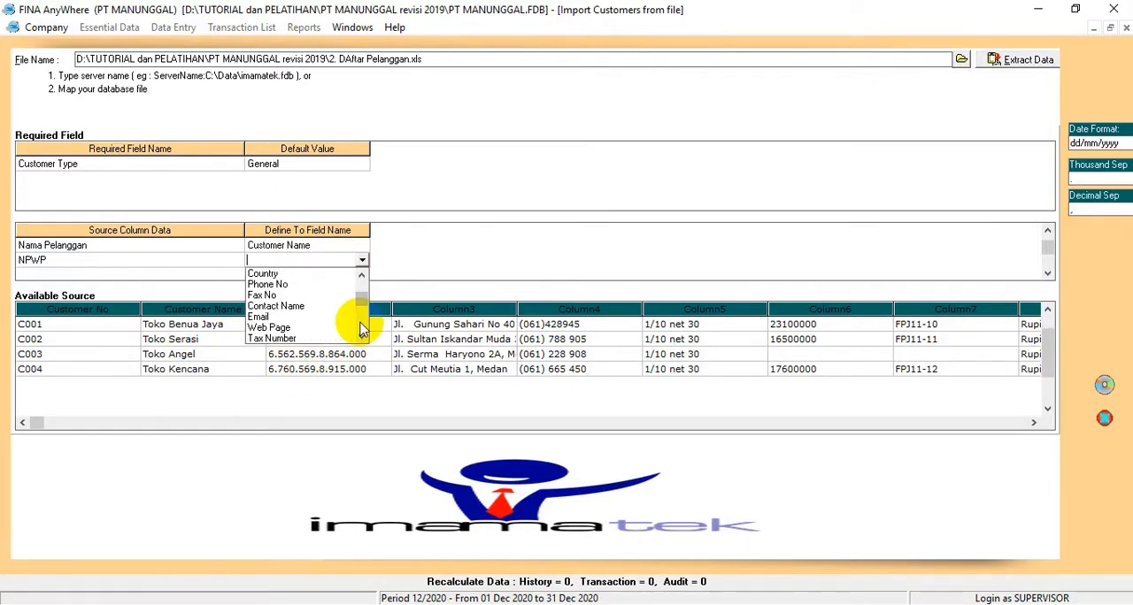
pyautogui.click(265, 338)
# Step: Map the Alamat source column to the Address 1 field
pyautogui.click(248, 277)
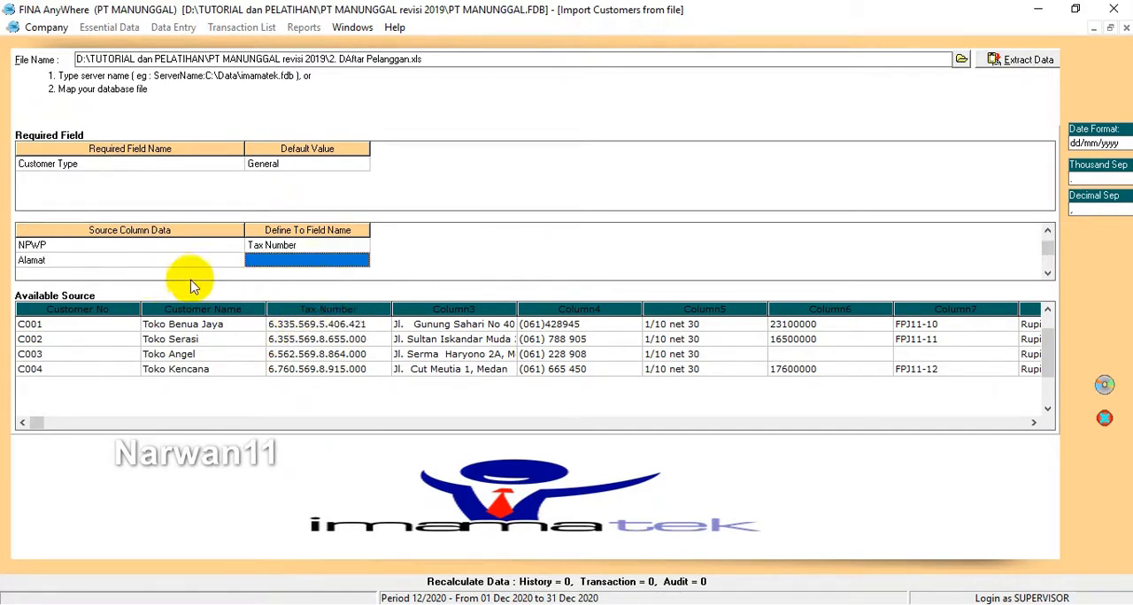
pyautogui.click(235, 426)
pyautogui.click(291, 262)
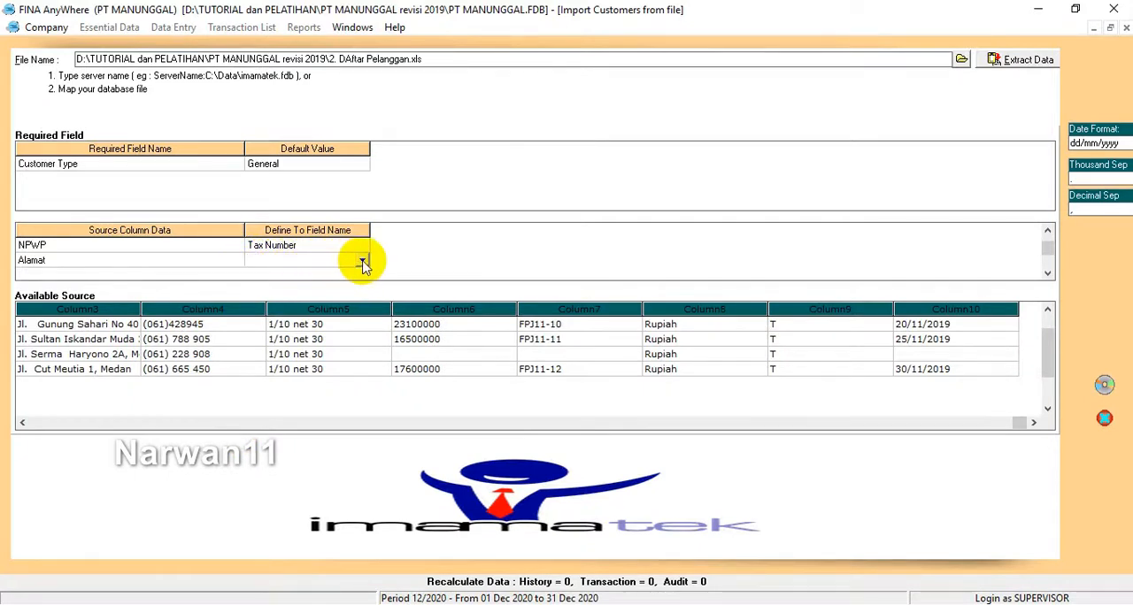
pyautogui.click(362, 263)
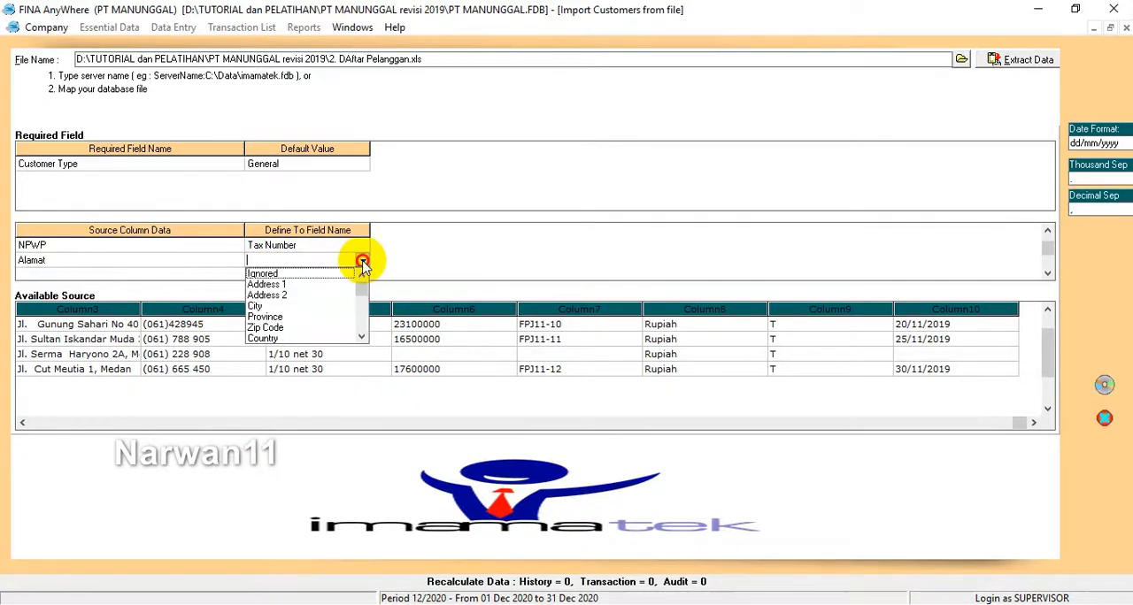
pyautogui.click(278, 282)
# Step: Map the Telp source column to the Phone No field
pyautogui.click(275, 274)
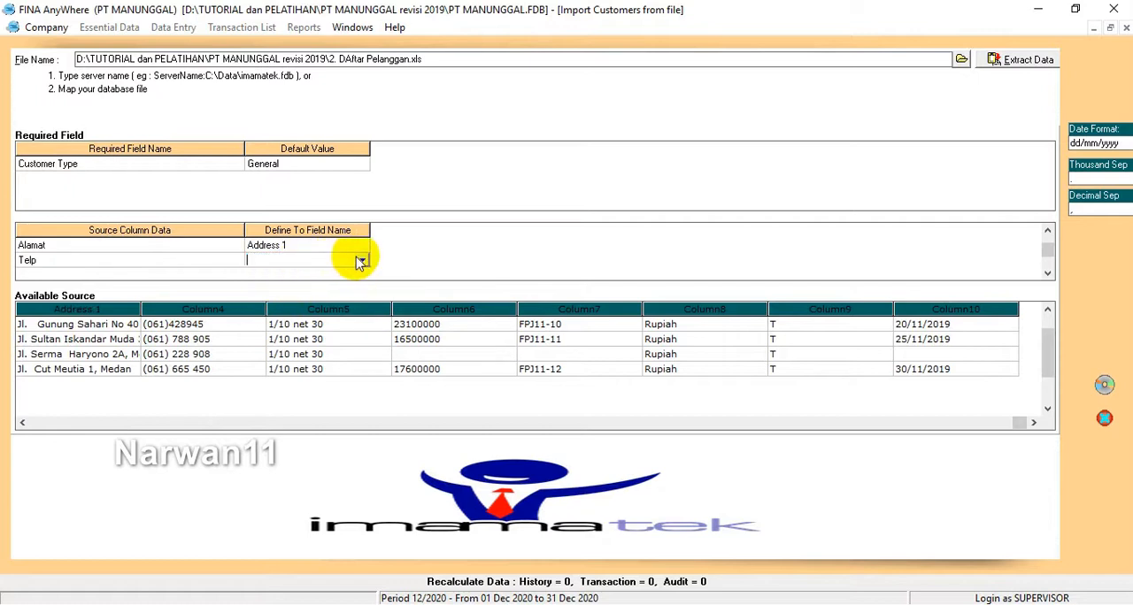
pyautogui.click(362, 260)
pyautogui.click(268, 338)
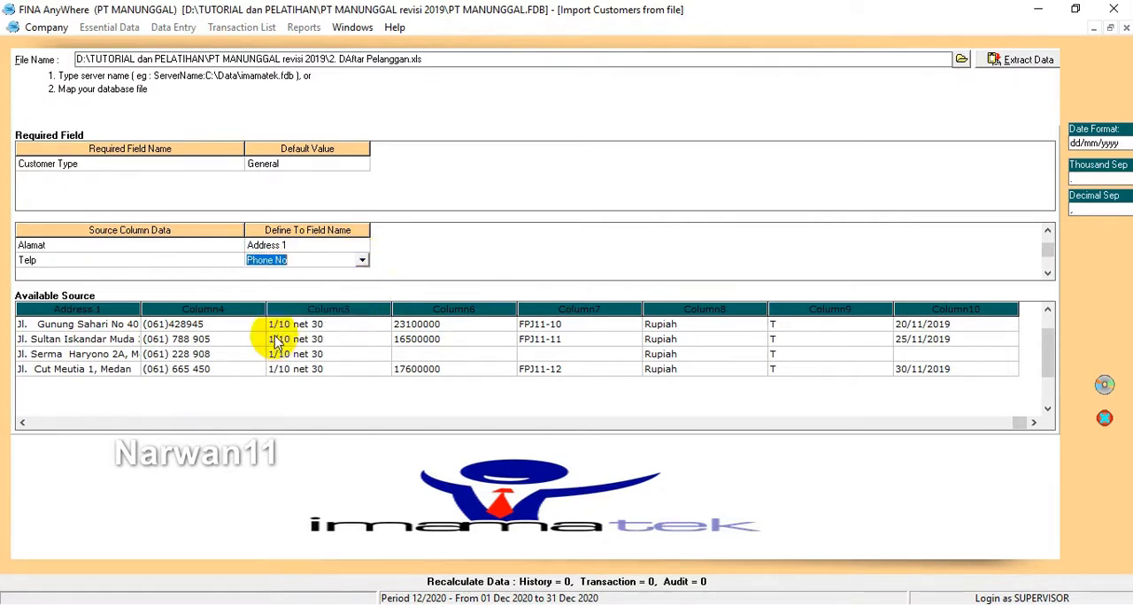
pyautogui.click(301, 274)
pyautogui.click(362, 260)
pyautogui.click(362, 260)
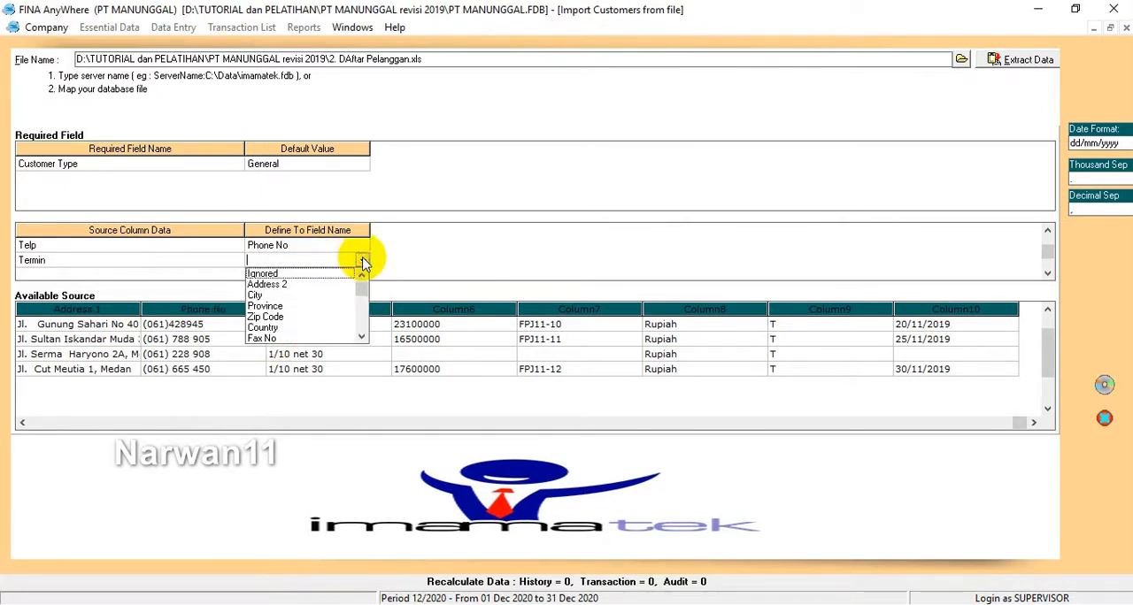
pyautogui.click(362, 338)
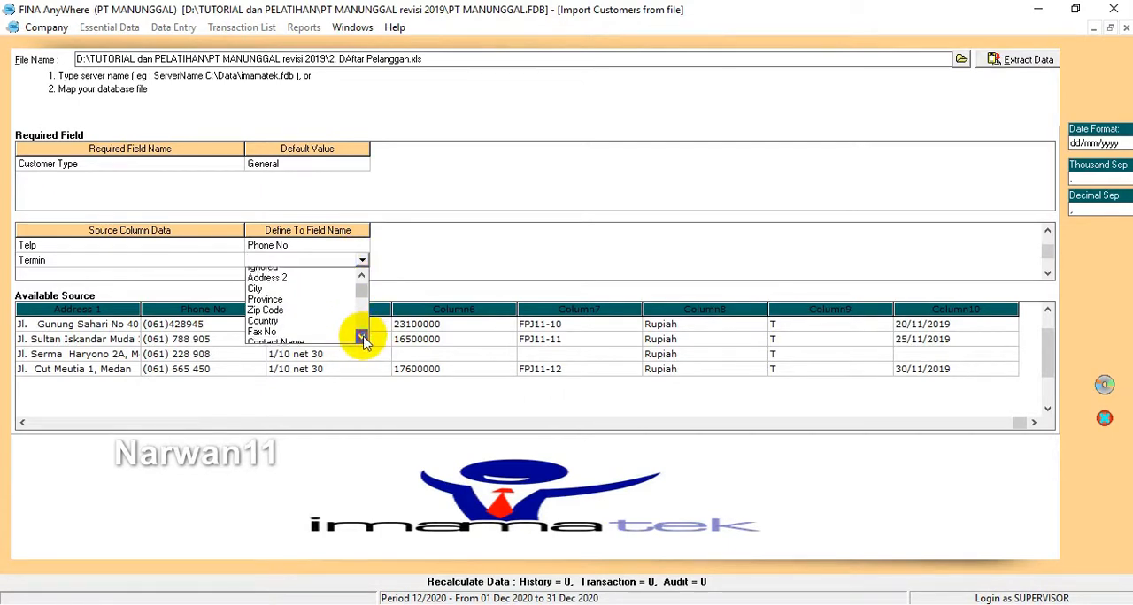
pyautogui.click(362, 338)
pyautogui.click(362, 338)
pyautogui.click(362, 338)
pyautogui.click(362, 338)
pyautogui.click(362, 338)
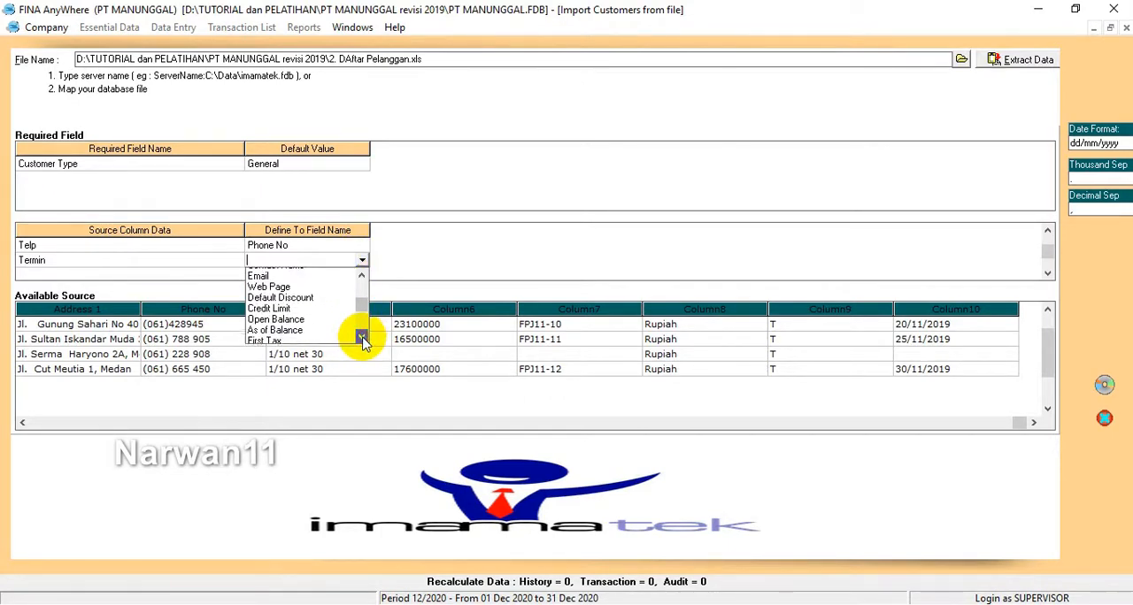
pyautogui.click(362, 338)
pyautogui.click(362, 338)
pyautogui.click(362, 338)
pyautogui.click(362, 338)
pyautogui.click(362, 338)
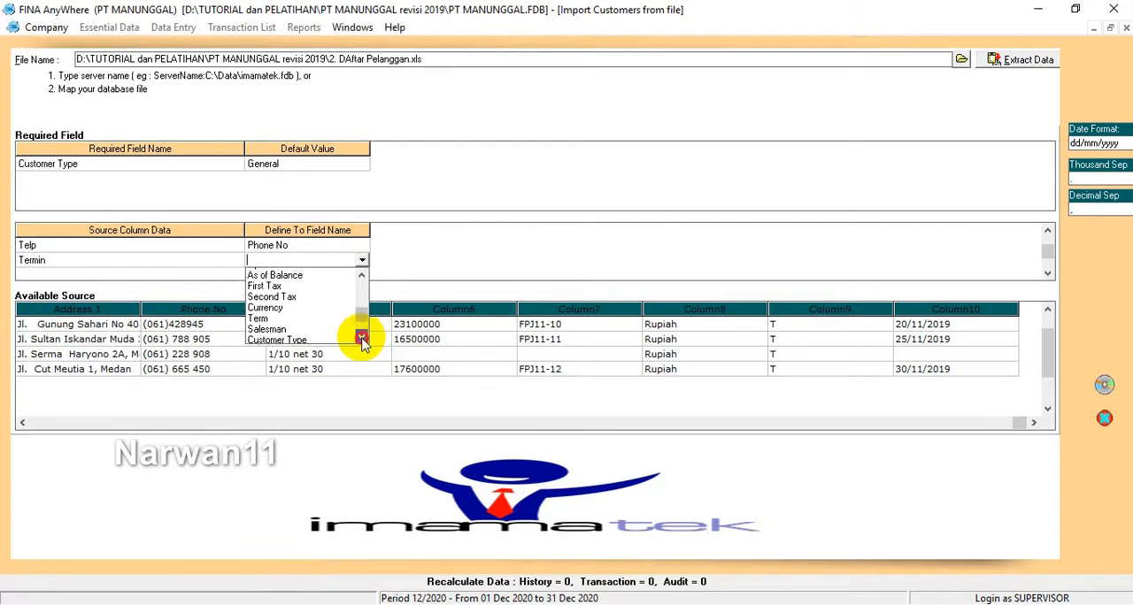
pyautogui.click(362, 338)
pyautogui.click(362, 338)
pyautogui.click(361, 338)
pyautogui.click(360, 338)
pyautogui.click(359, 339)
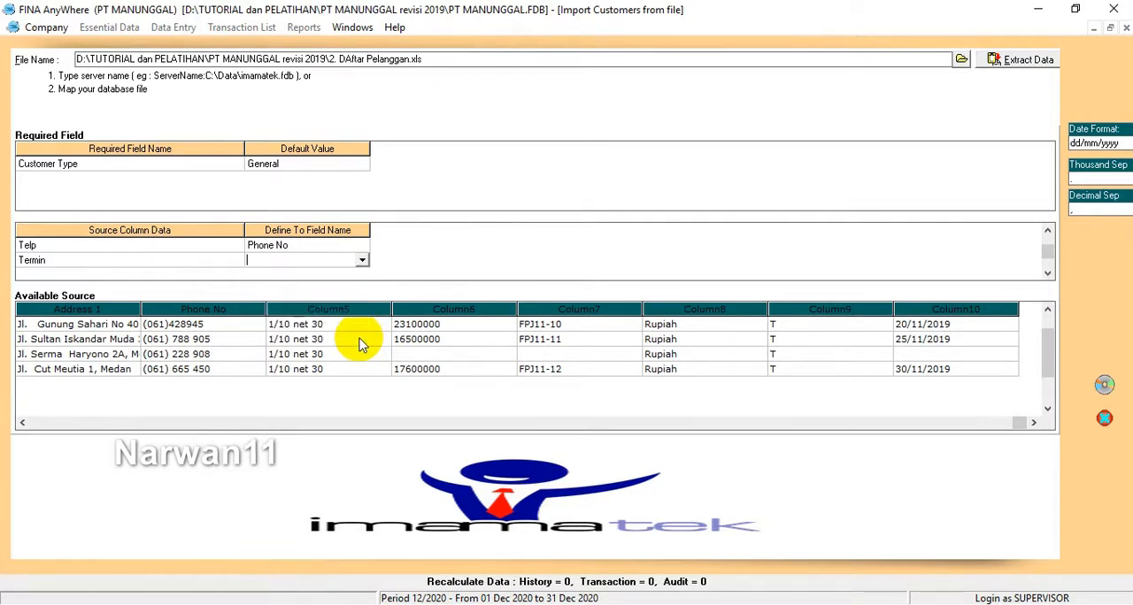
pyautogui.click(362, 260)
pyautogui.click(362, 338)
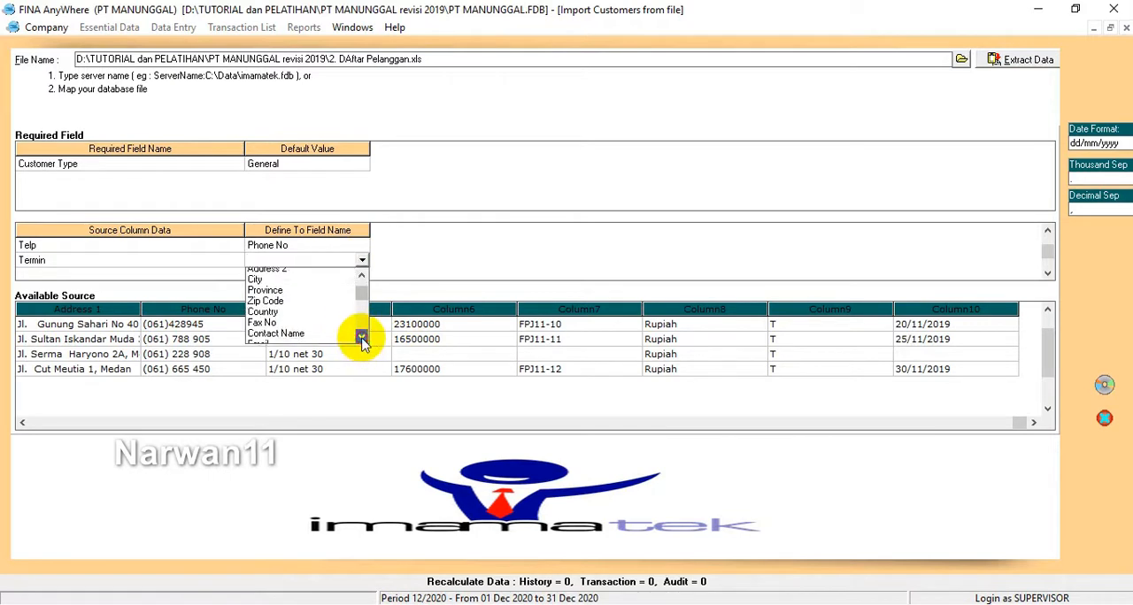
pyautogui.click(362, 338)
pyautogui.click(362, 339)
# Step: Map the Termin source column to the Term field
pyautogui.click(359, 260)
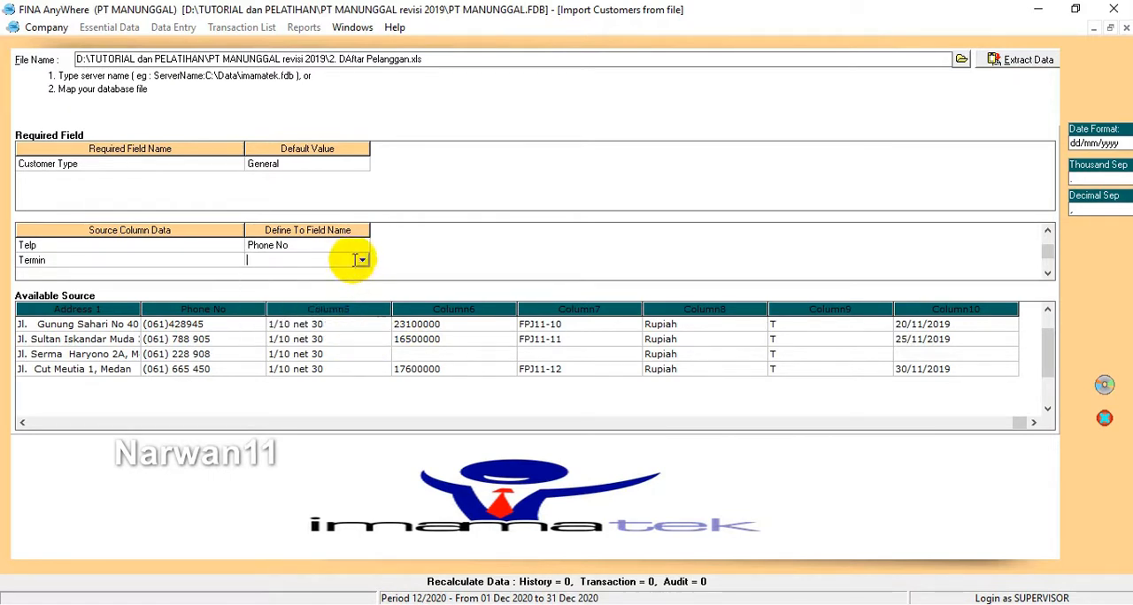
pyautogui.click(362, 261)
pyautogui.click(361, 338)
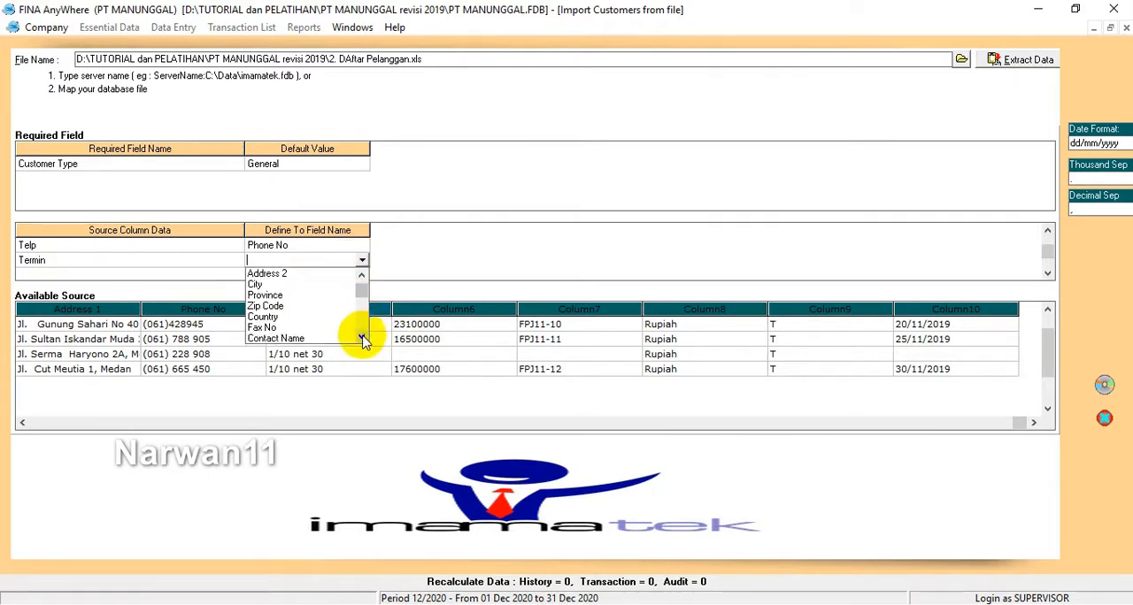
pyautogui.click(362, 338)
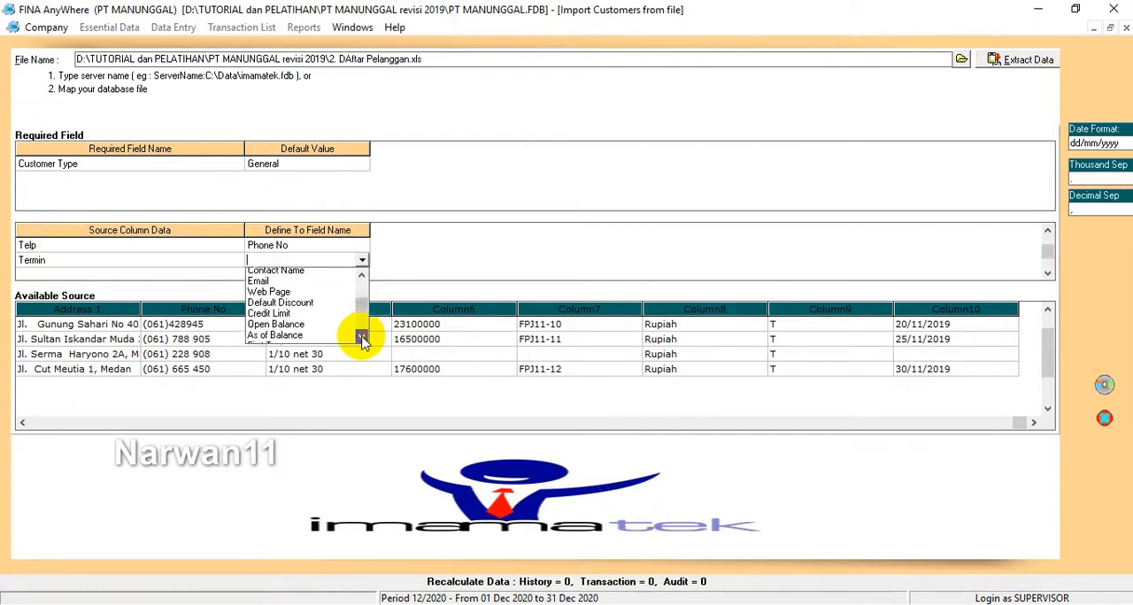
pyautogui.click(361, 338)
pyautogui.click(362, 338)
pyautogui.click(362, 338)
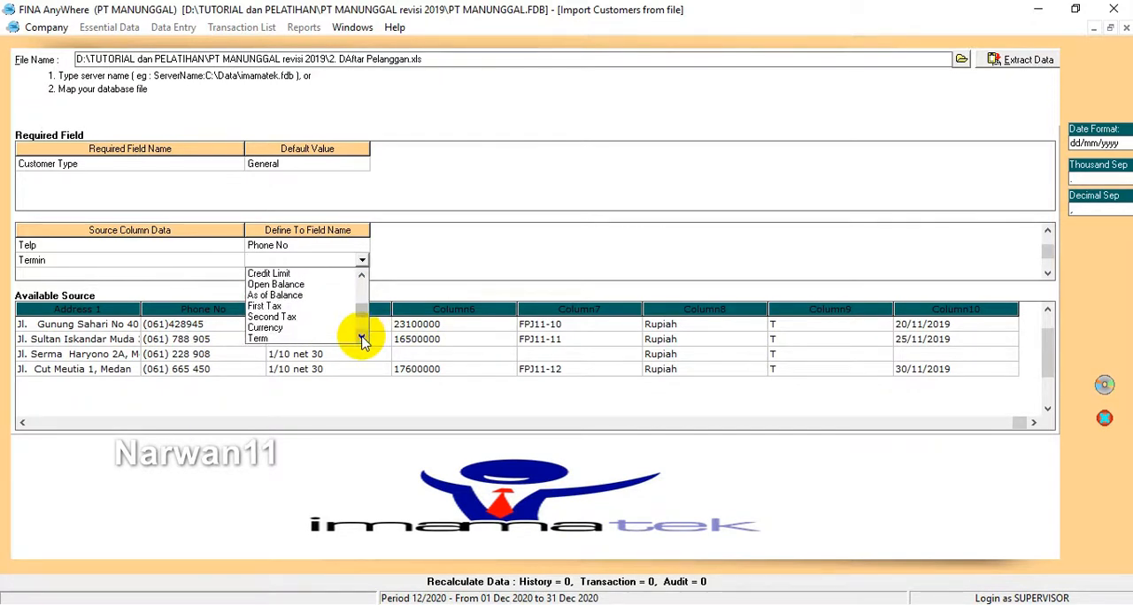
pyautogui.click(258, 338)
# Step: Define the source term 1/10 net 30 as the payment term 1/10 n/30
pyautogui.click(276, 46)
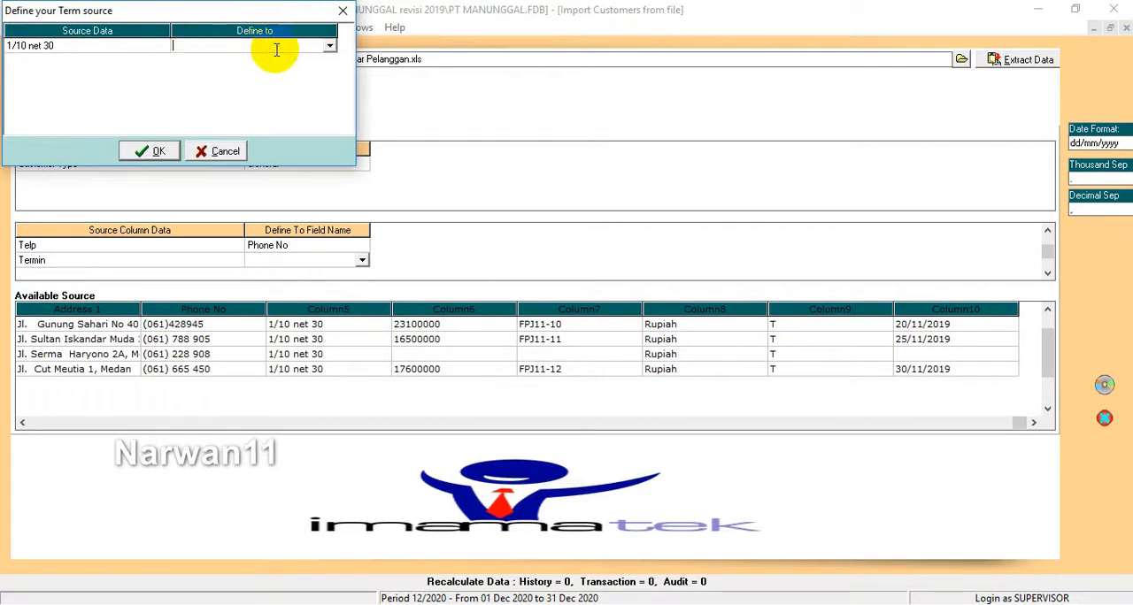
pyautogui.click(328, 46)
pyautogui.click(191, 66)
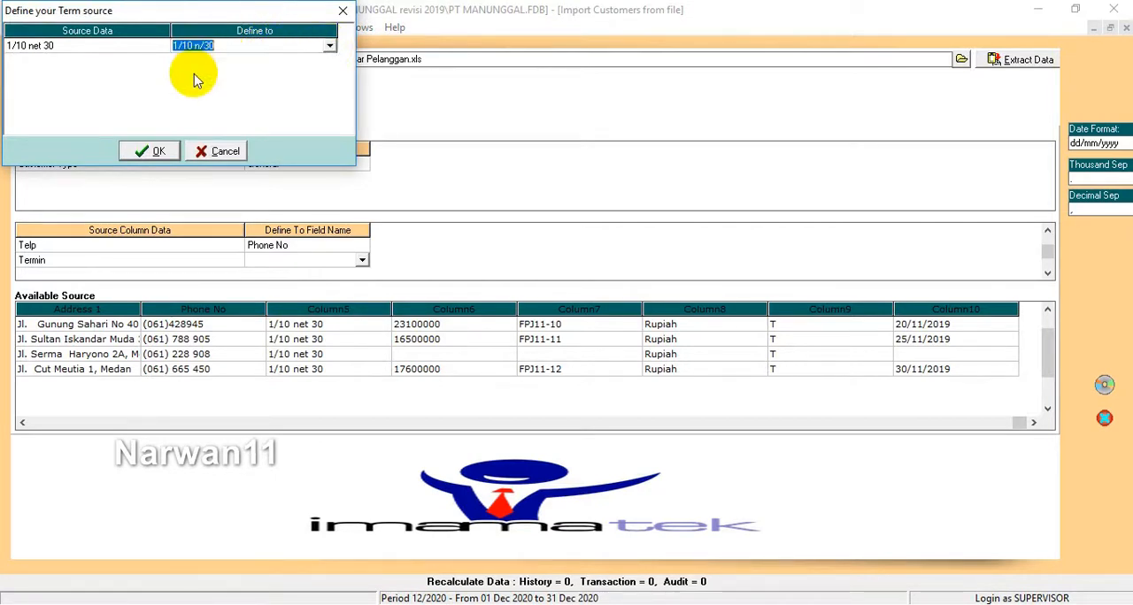
pyautogui.click(147, 151)
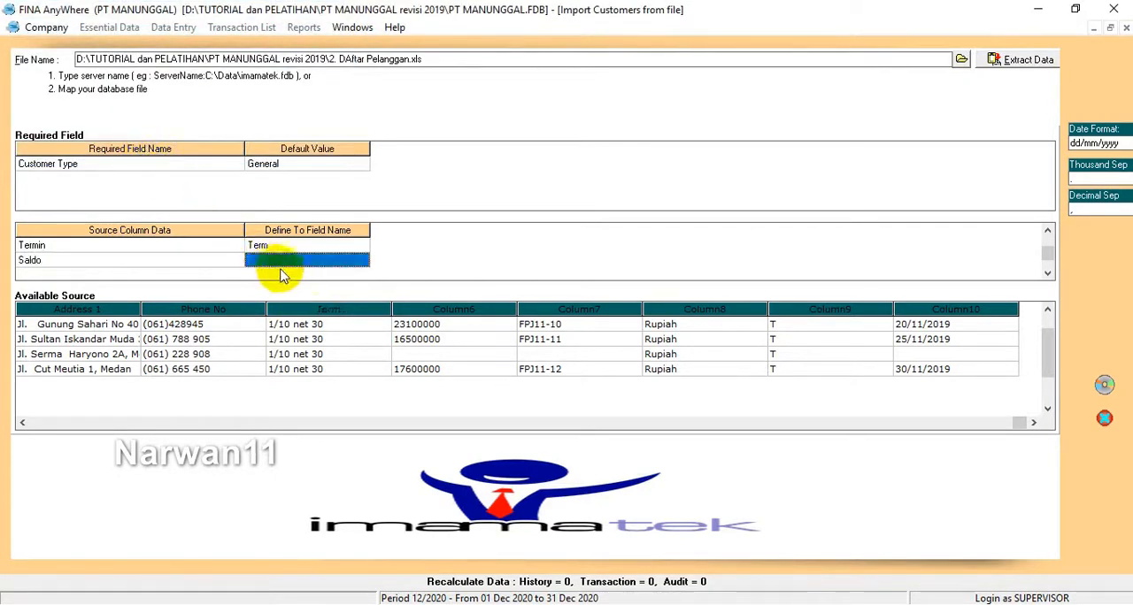
# Step: Map the Saldo source column to the Open Balance field
pyautogui.click(354, 261)
pyautogui.click(364, 261)
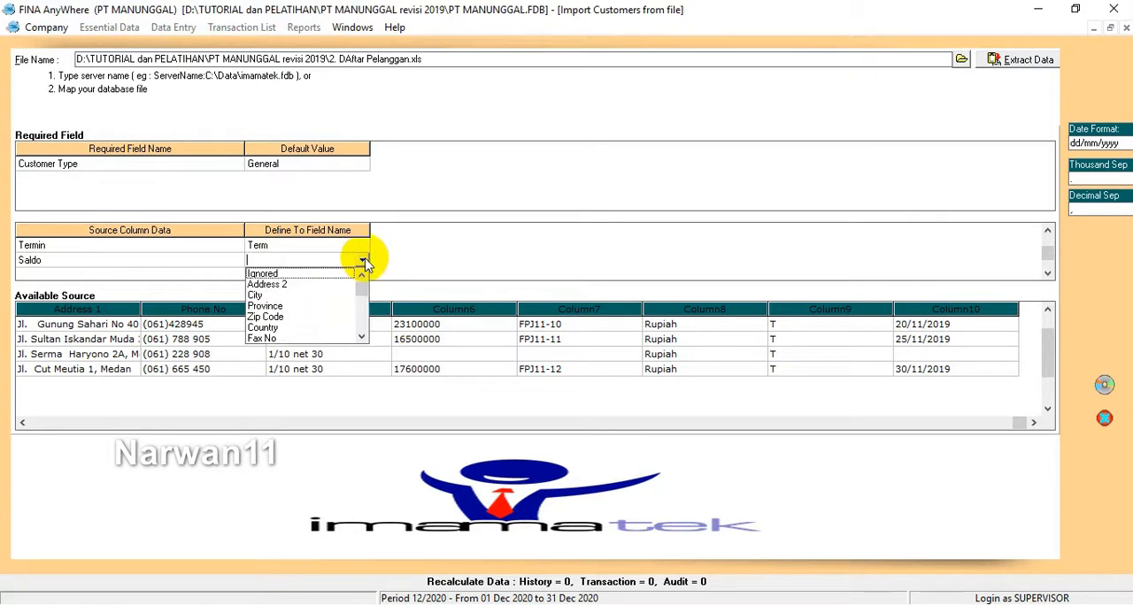
pyautogui.click(362, 337)
pyautogui.click(362, 337)
pyautogui.click(362, 337)
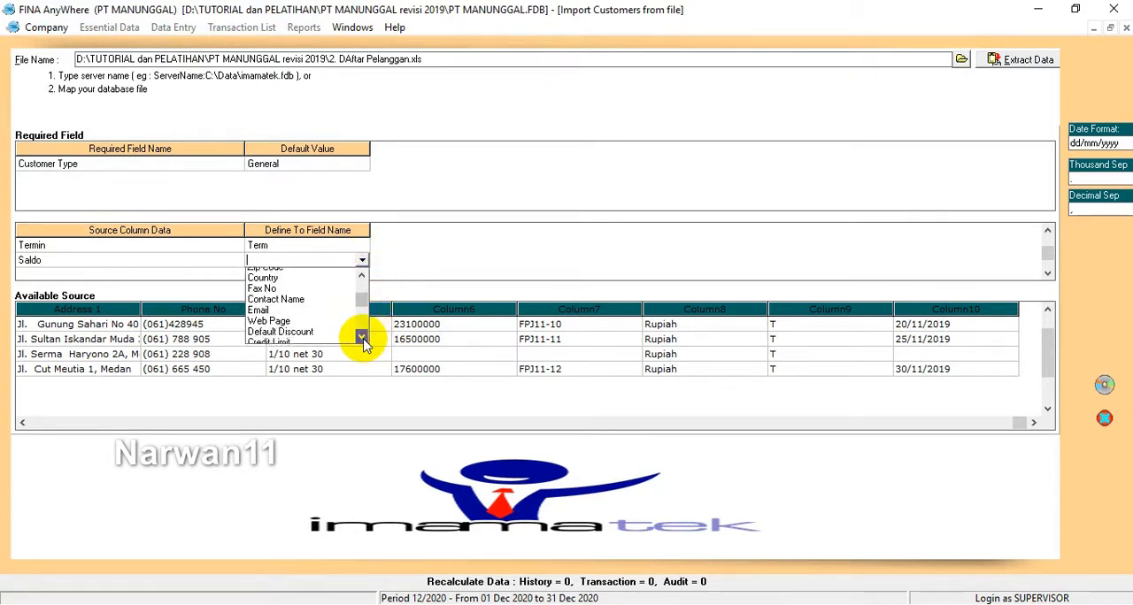
pyautogui.click(362, 337)
pyautogui.click(362, 337)
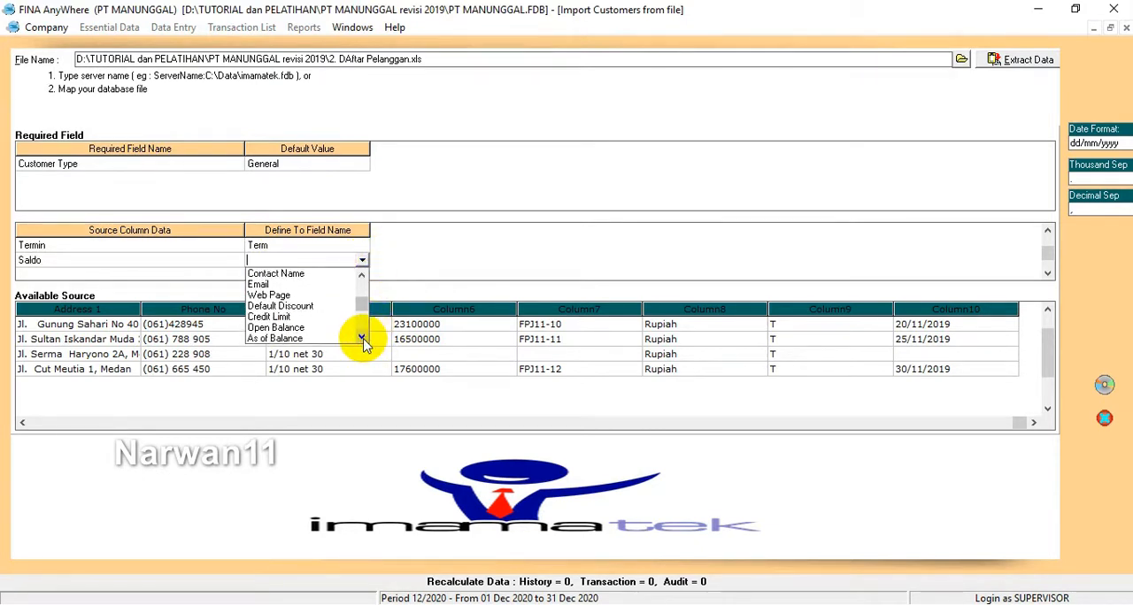
pyautogui.click(277, 329)
pyautogui.click(311, 273)
pyautogui.click(346, 260)
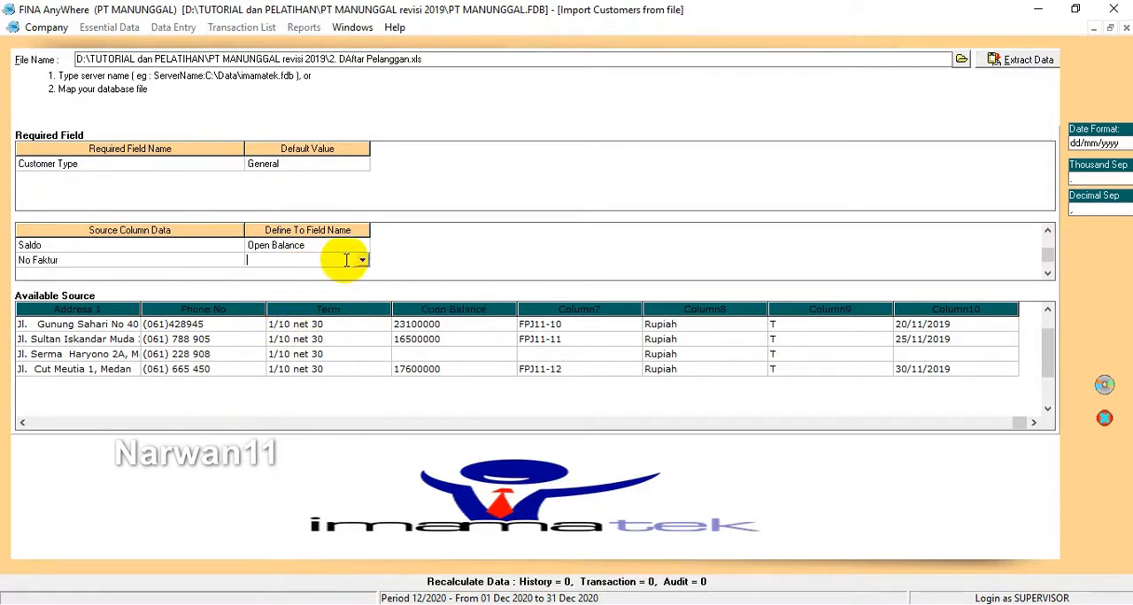
pyautogui.click(362, 260)
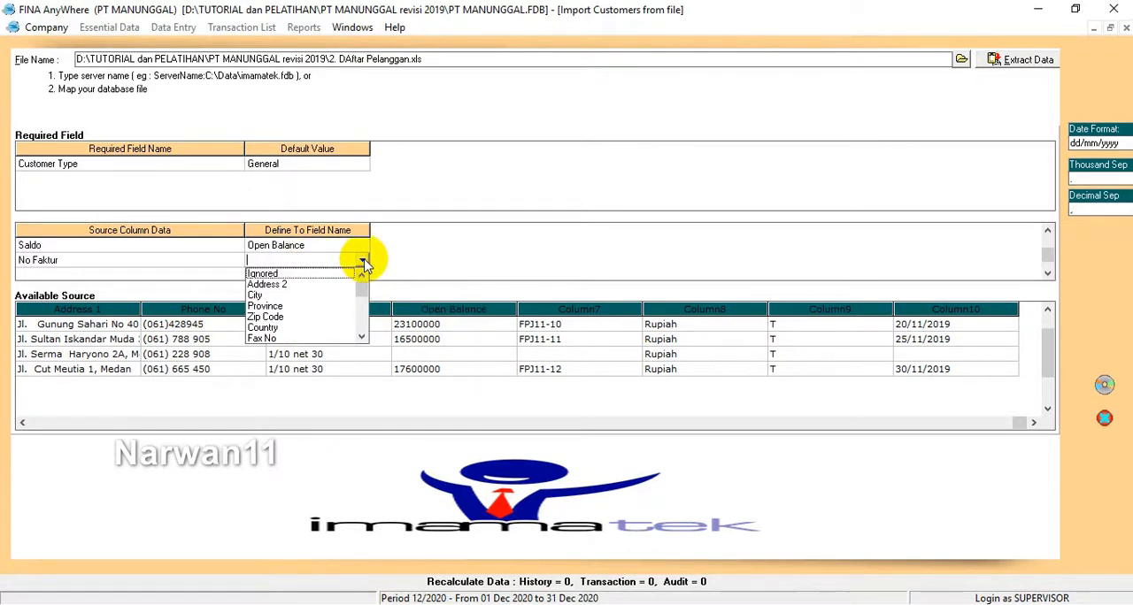
pyautogui.click(361, 338)
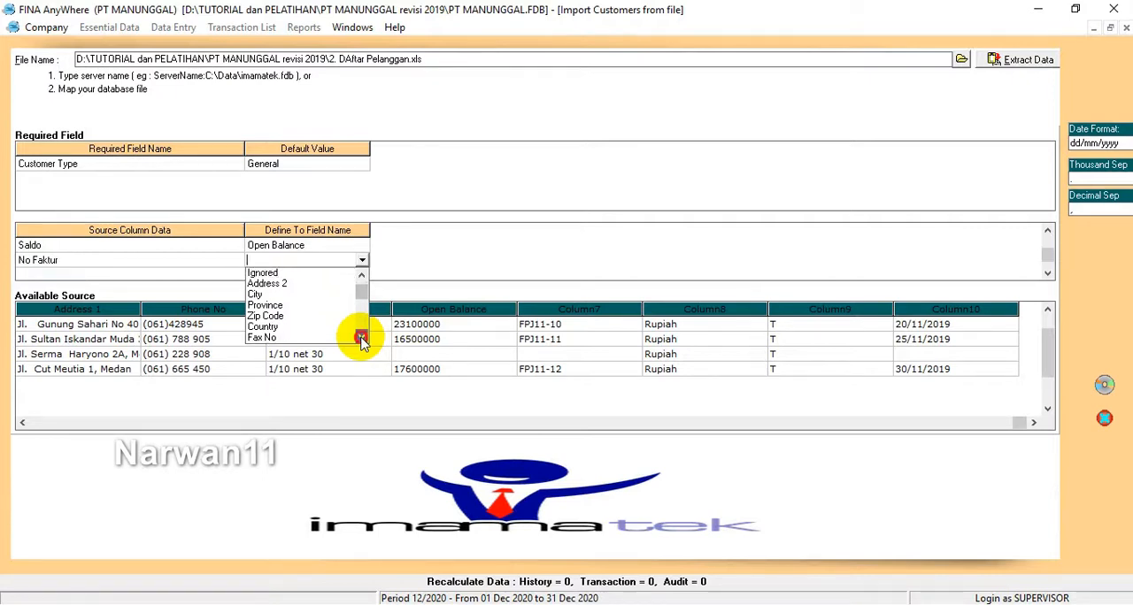
pyautogui.click(361, 338)
pyautogui.click(361, 338)
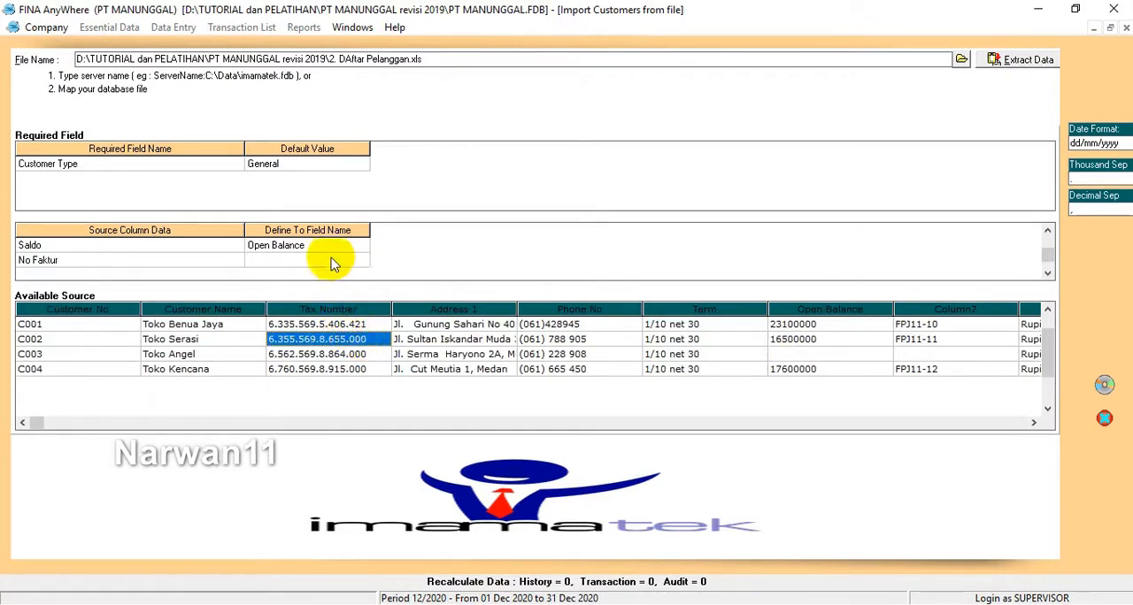
pyautogui.press('Tab')
pyautogui.press('Tab')
pyautogui.press('Tab')
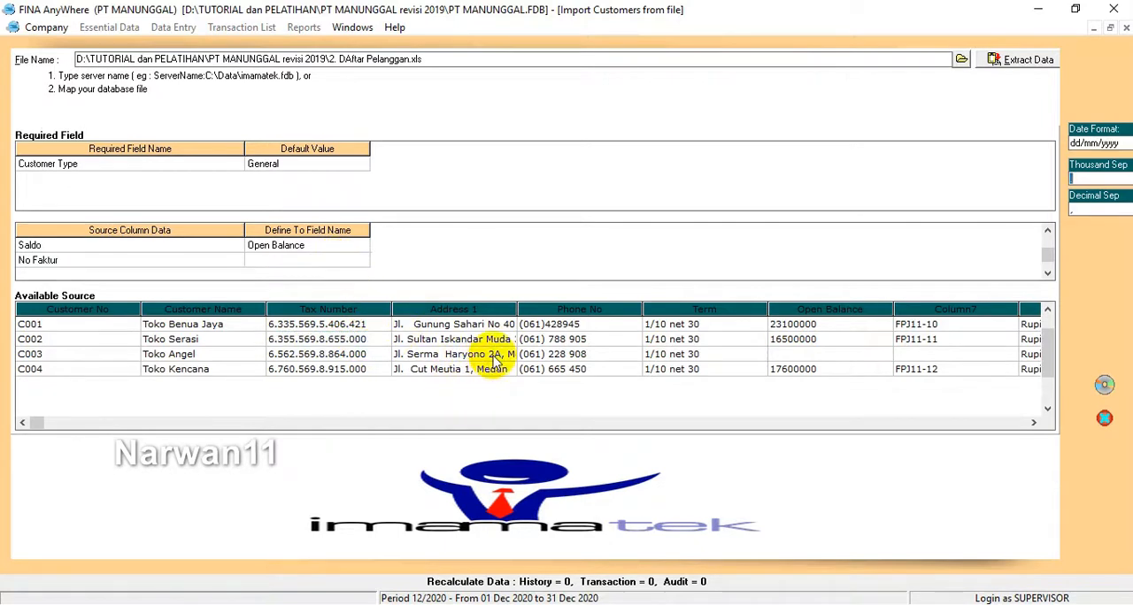
# Step: Set the No Faktur source column to Ignored so it is left out of the import
pyautogui.click(1033, 423)
pyautogui.click(1034, 423)
pyautogui.click(1033, 423)
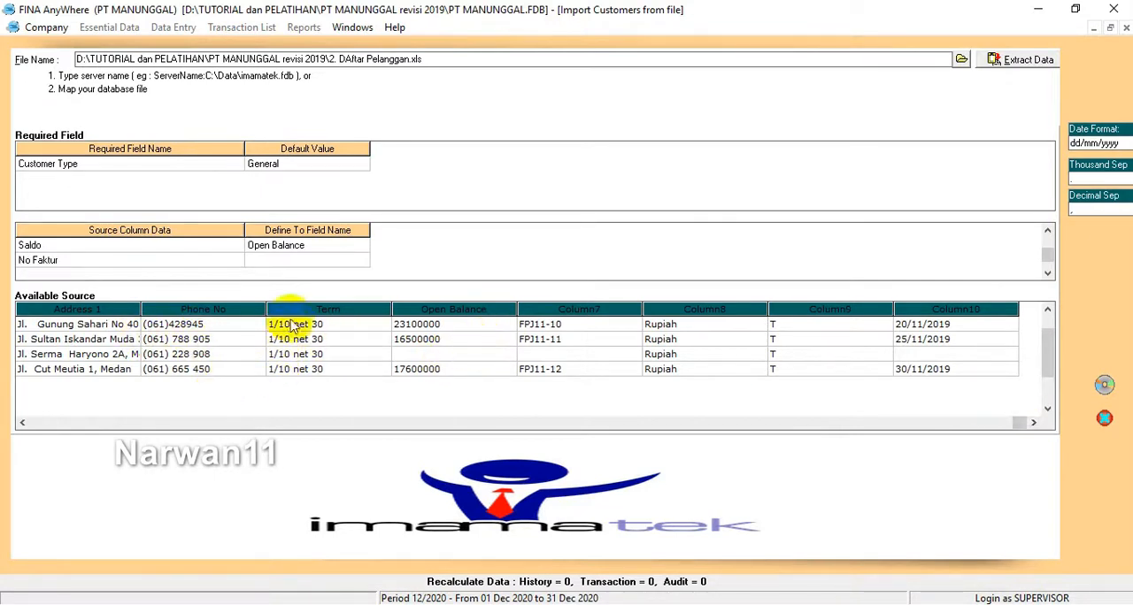
pyautogui.click(339, 260)
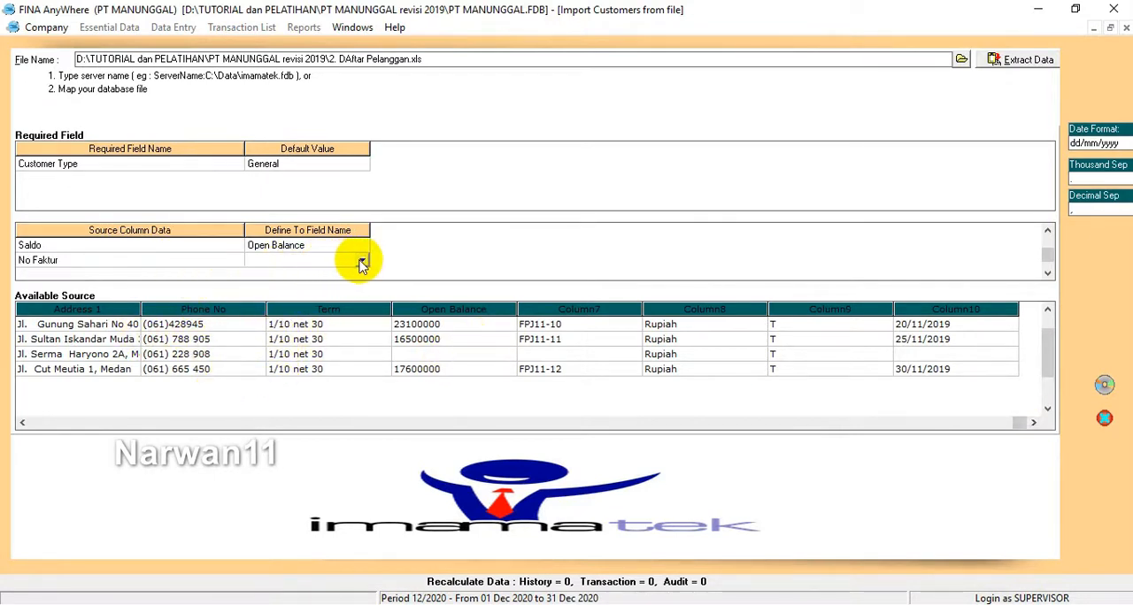
pyautogui.click(362, 262)
pyautogui.click(362, 260)
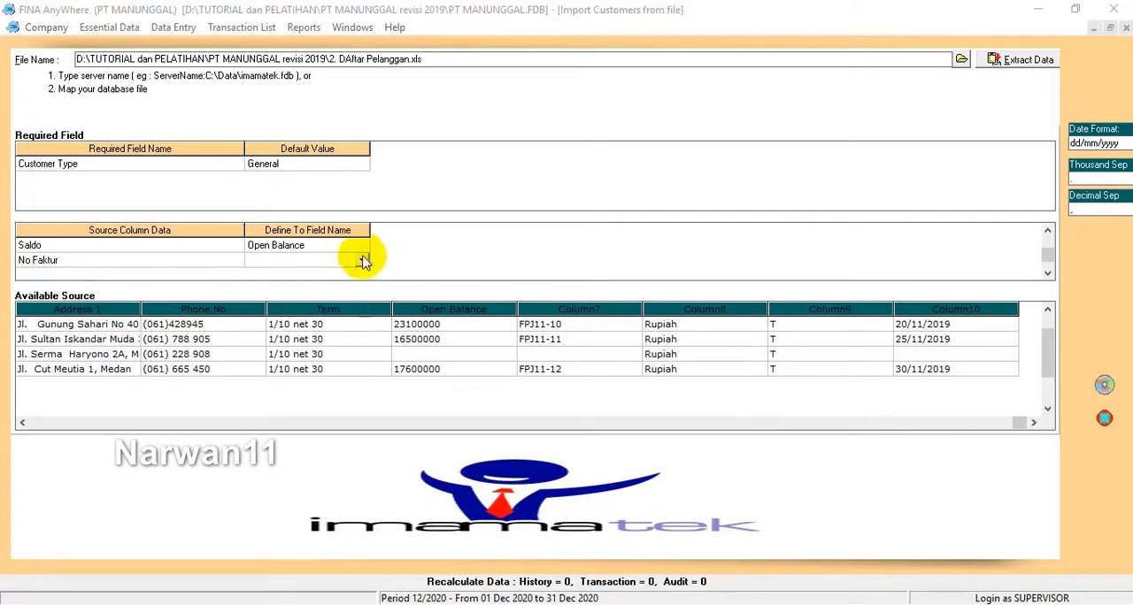
pyautogui.click(362, 260)
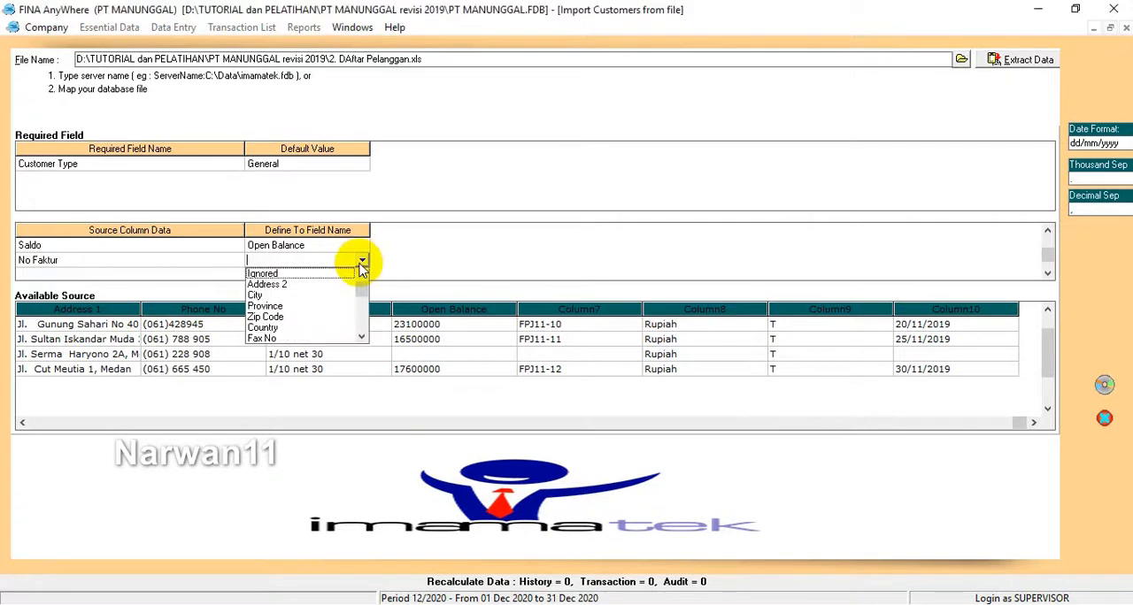
pyautogui.click(268, 274)
pyautogui.press('Down')
pyautogui.click(329, 260)
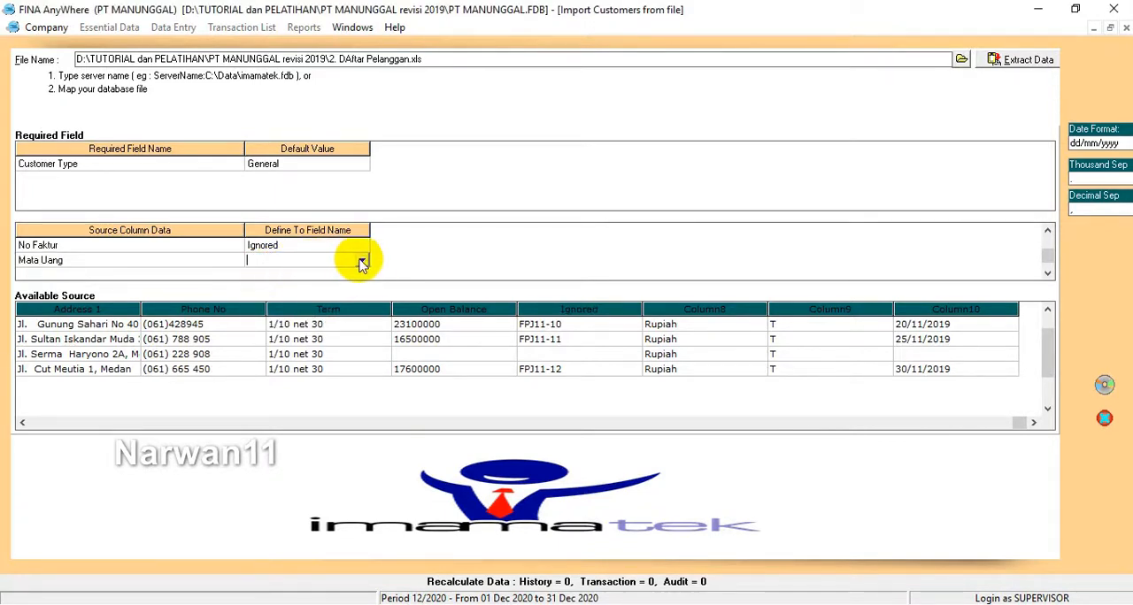
pyautogui.click(362, 262)
pyautogui.click(361, 336)
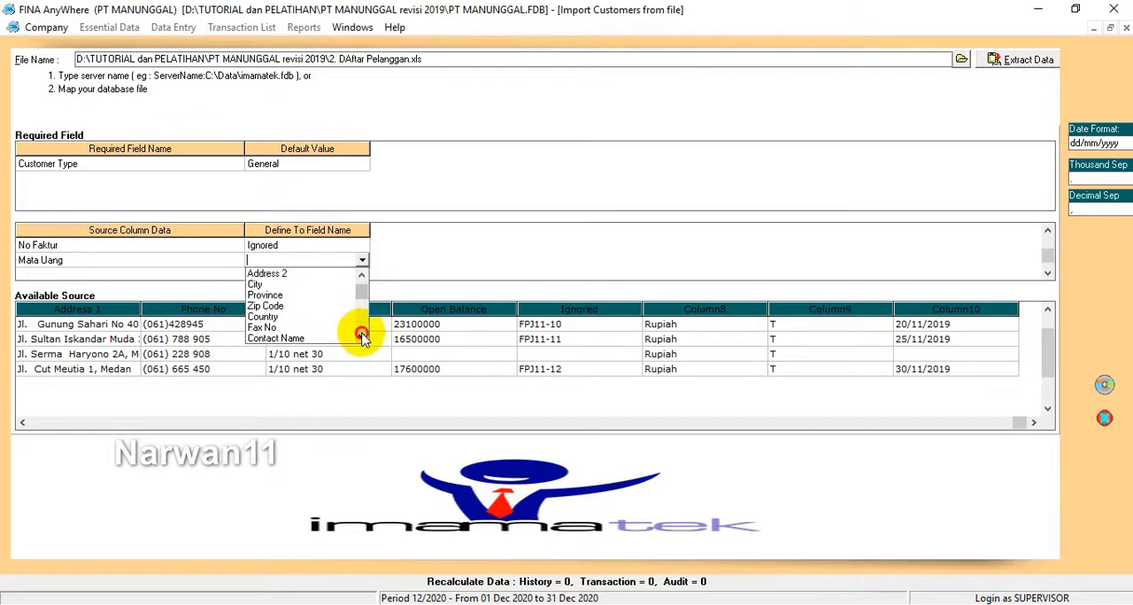
pyautogui.click(361, 337)
pyautogui.click(361, 336)
pyautogui.click(362, 337)
pyautogui.click(362, 336)
pyautogui.click(361, 336)
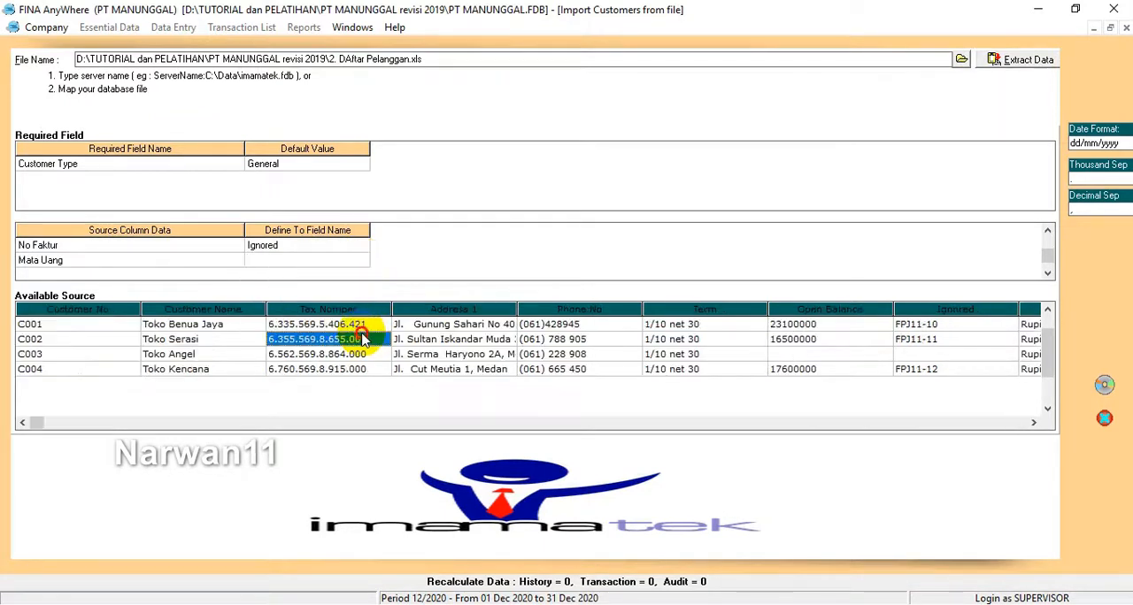
# Step: Map the Mata Uang source column to the Currency field
pyautogui.click(352, 261)
pyautogui.click(361, 262)
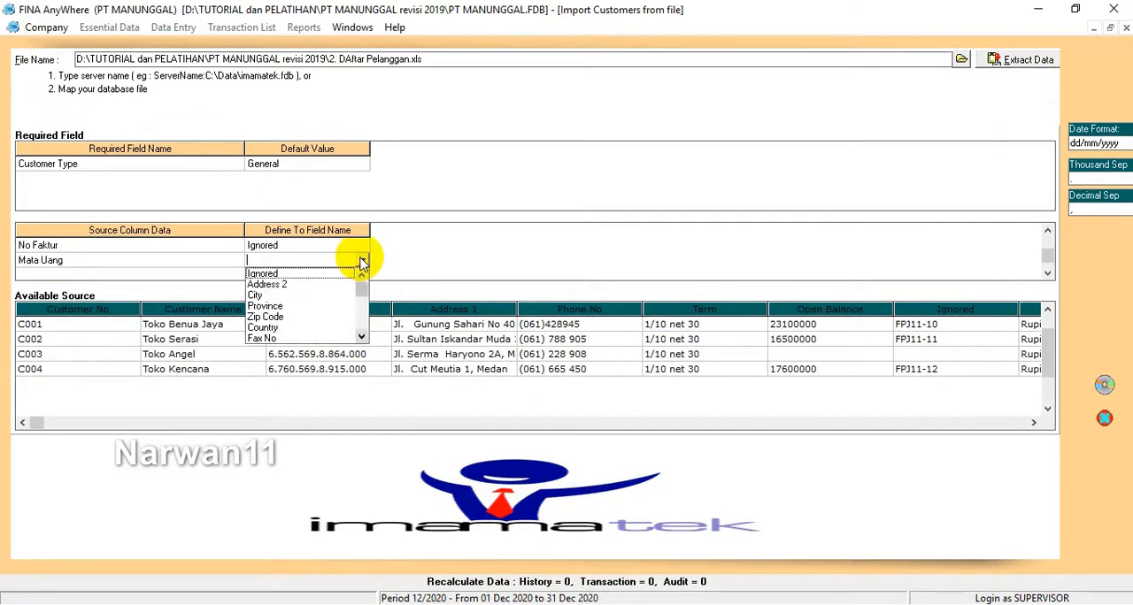
pyautogui.press('Down')
pyautogui.press('Down')
pyautogui.press('Down')
pyautogui.press('Down')
pyautogui.press('Down')
pyautogui.press('Down')
pyautogui.press('Down')
pyautogui.press('Down')
pyautogui.press('Down')
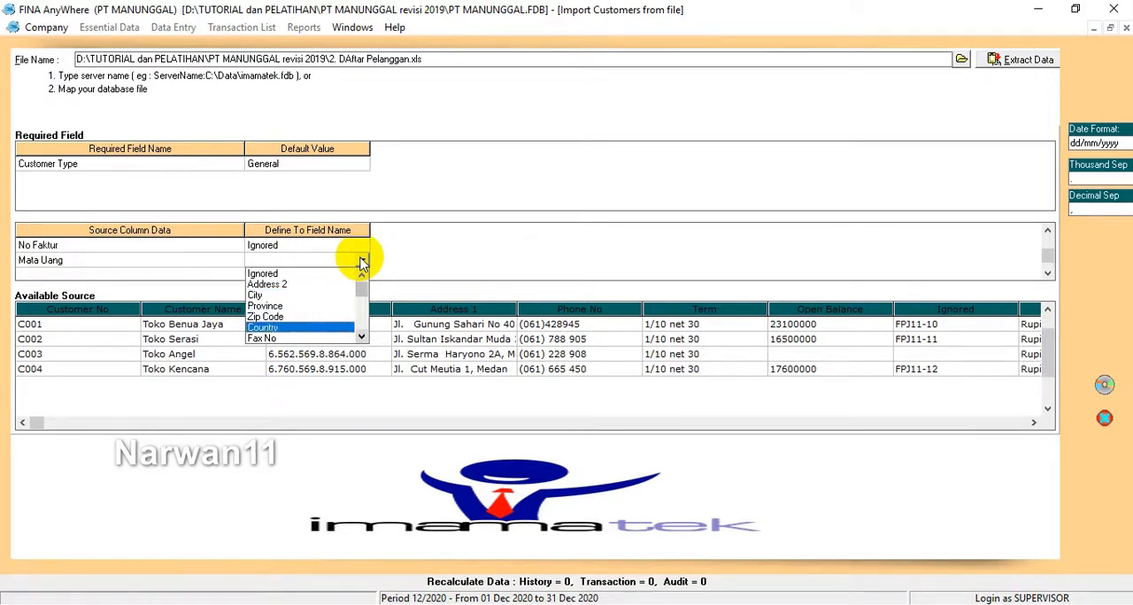
pyautogui.press('Down')
pyautogui.press('Down')
pyautogui.press('Down')
pyautogui.press('Down')
pyautogui.press('Down')
pyautogui.press('Down')
pyautogui.press('Down')
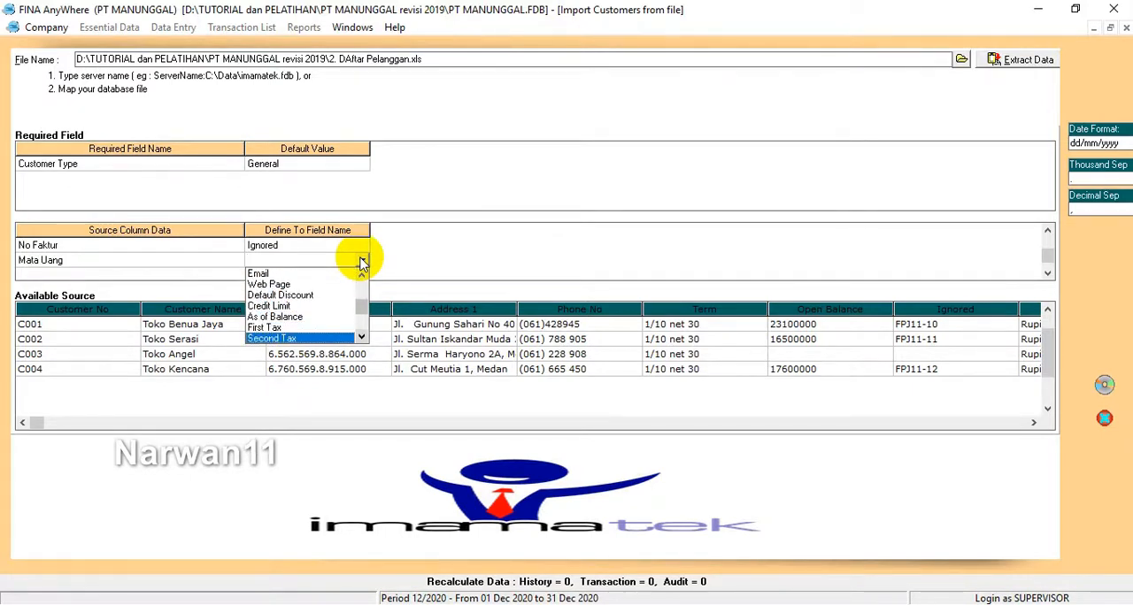
pyautogui.press('Up')
pyautogui.press('Return')
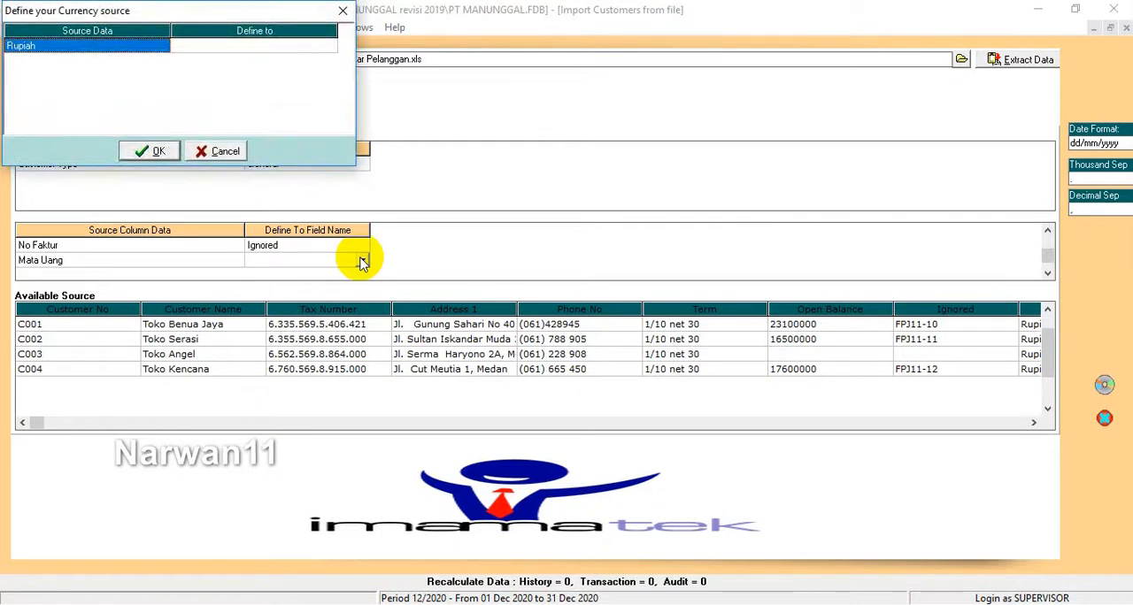
# Step: Define the source currency Rupiah as the RUPIAH currency
pyautogui.click(260, 46)
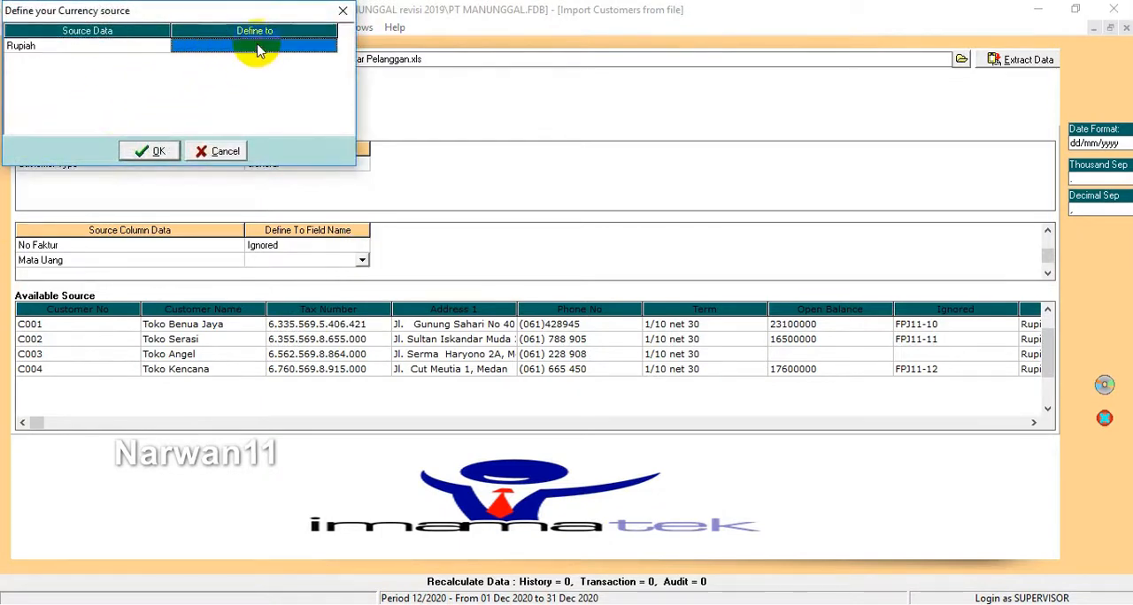
pyautogui.click(318, 44)
pyautogui.click(329, 46)
pyautogui.click(266, 57)
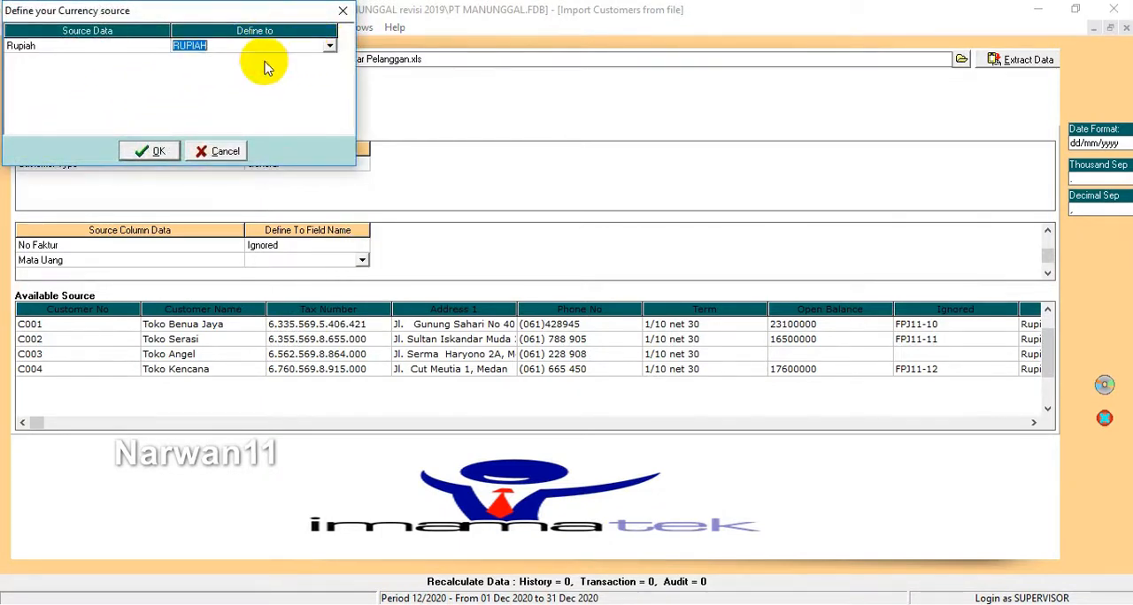
pyautogui.click(155, 153)
# Step: Map the Pajak source column to the First Tax field
pyautogui.click(283, 272)
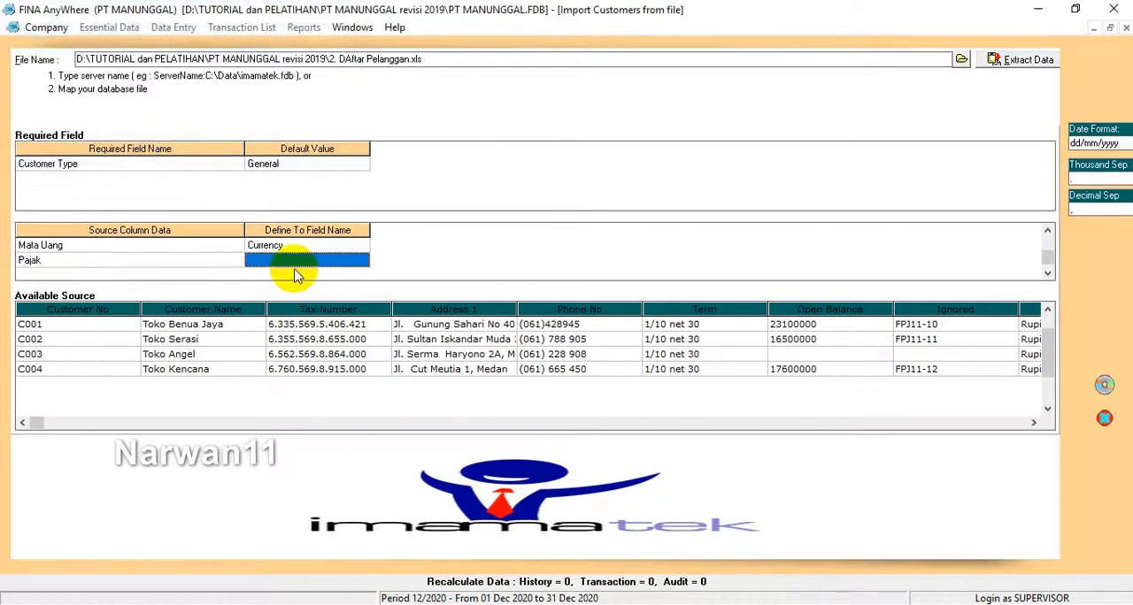
pyautogui.click(305, 257)
pyautogui.click(361, 259)
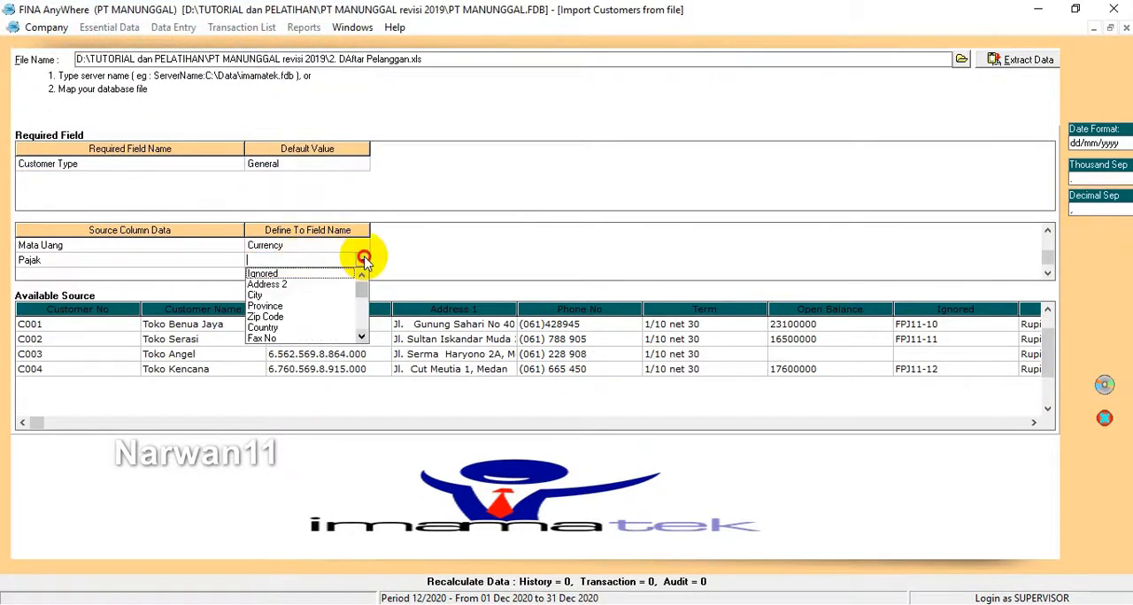
pyautogui.click(361, 339)
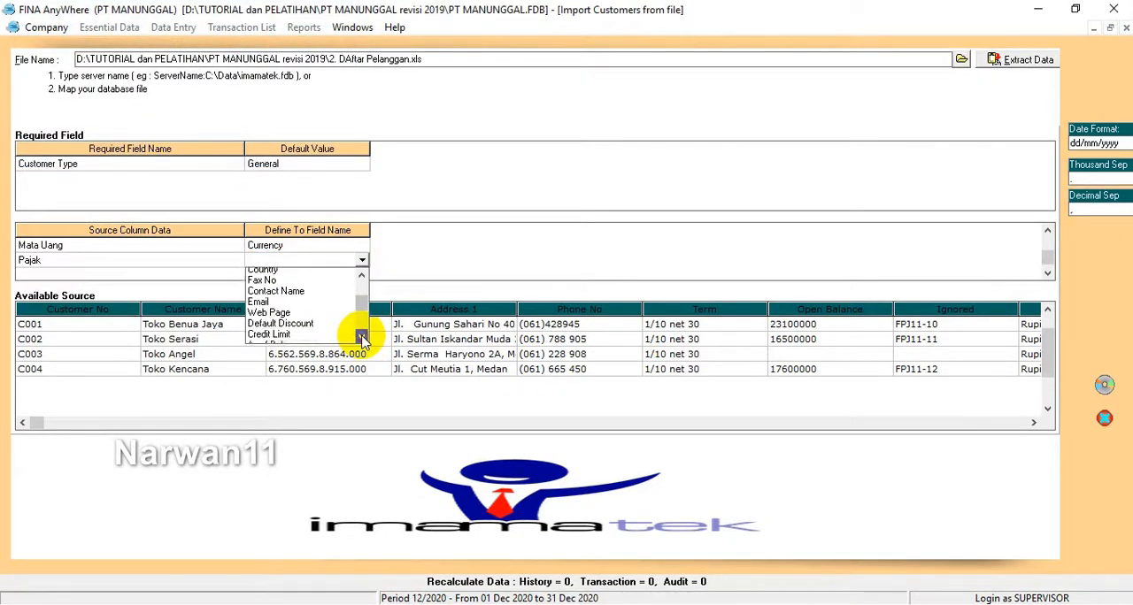
pyautogui.click(290, 302)
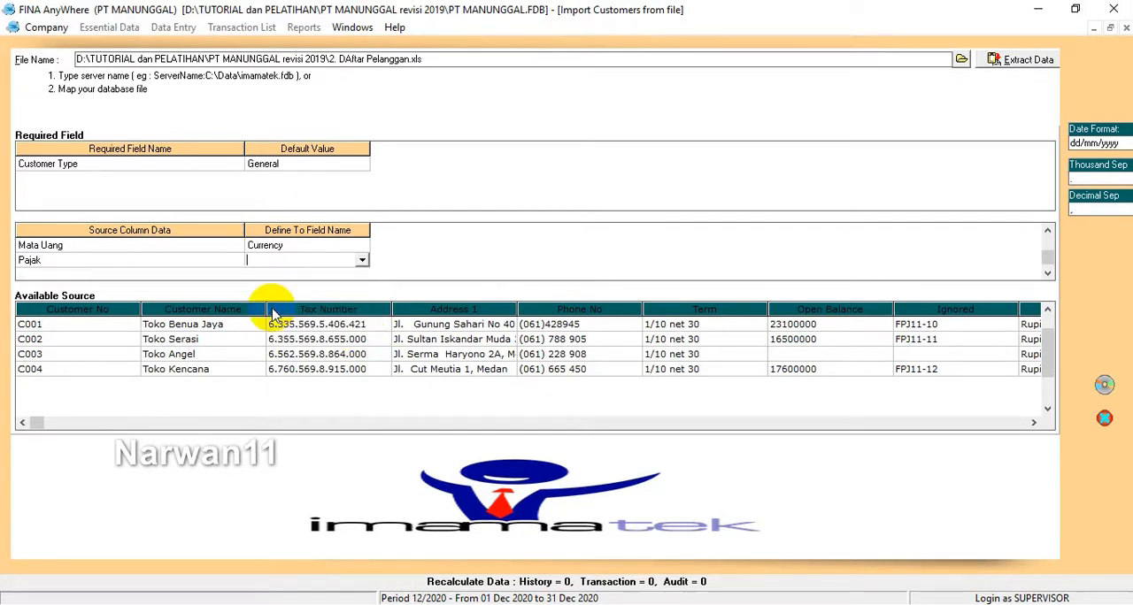
# Step: Define the source tax code T as the PPN tax
pyautogui.click(253, 45)
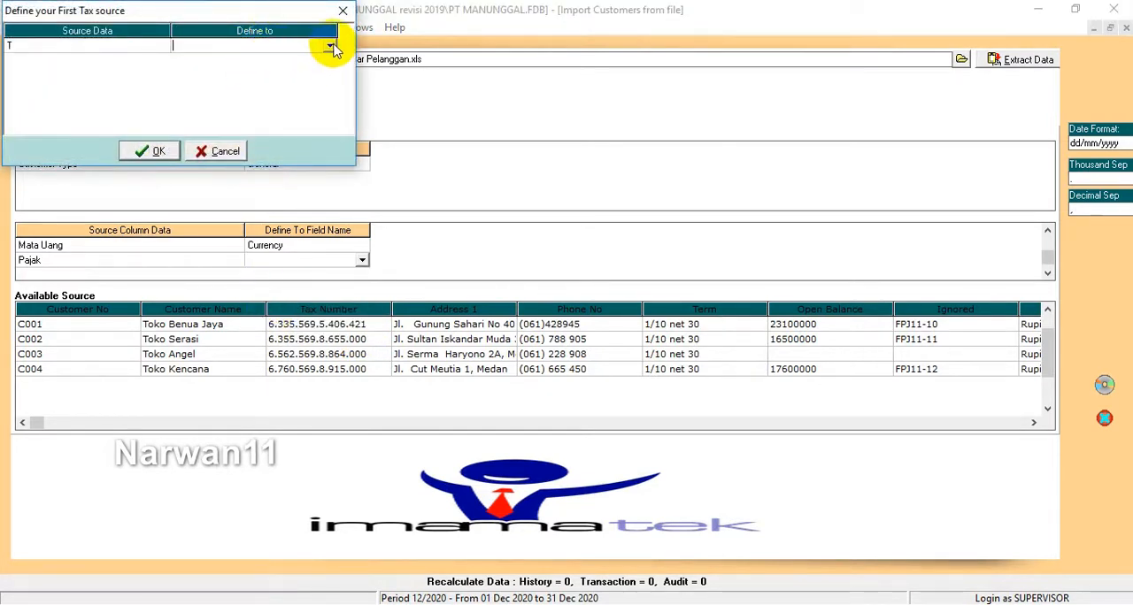
pyautogui.click(329, 46)
pyautogui.click(228, 58)
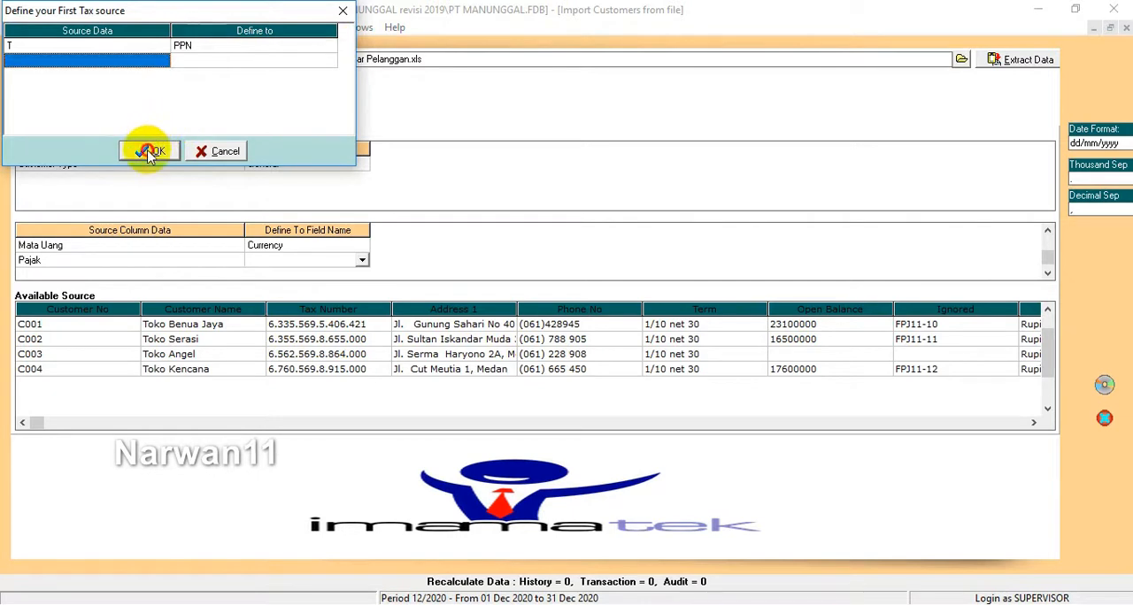
pyautogui.click(148, 152)
pyautogui.click(336, 259)
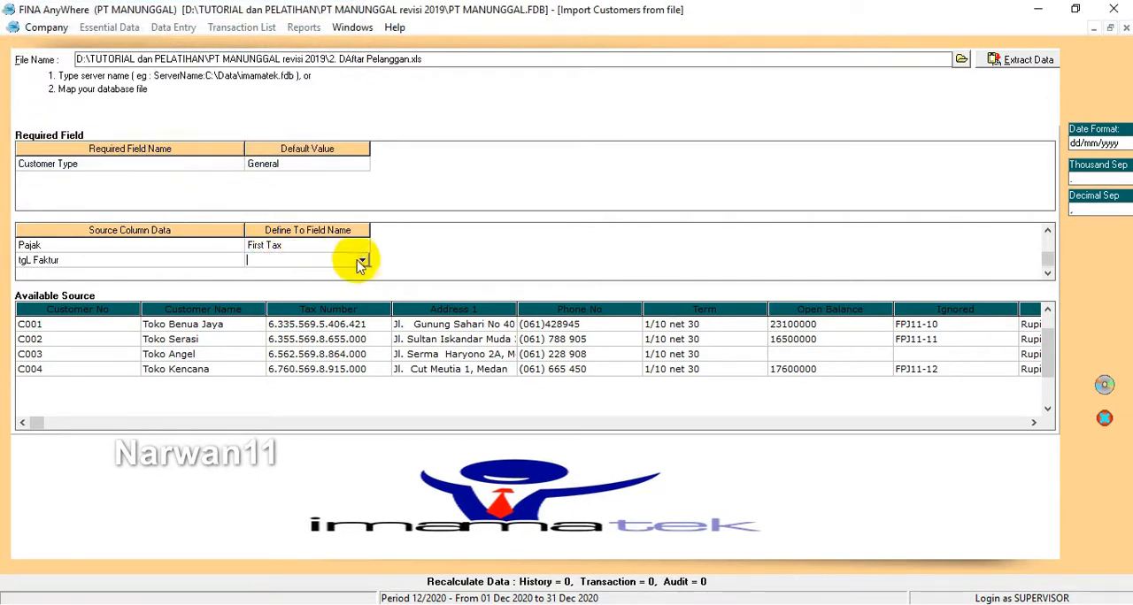
pyautogui.click(361, 261)
pyautogui.click(361, 337)
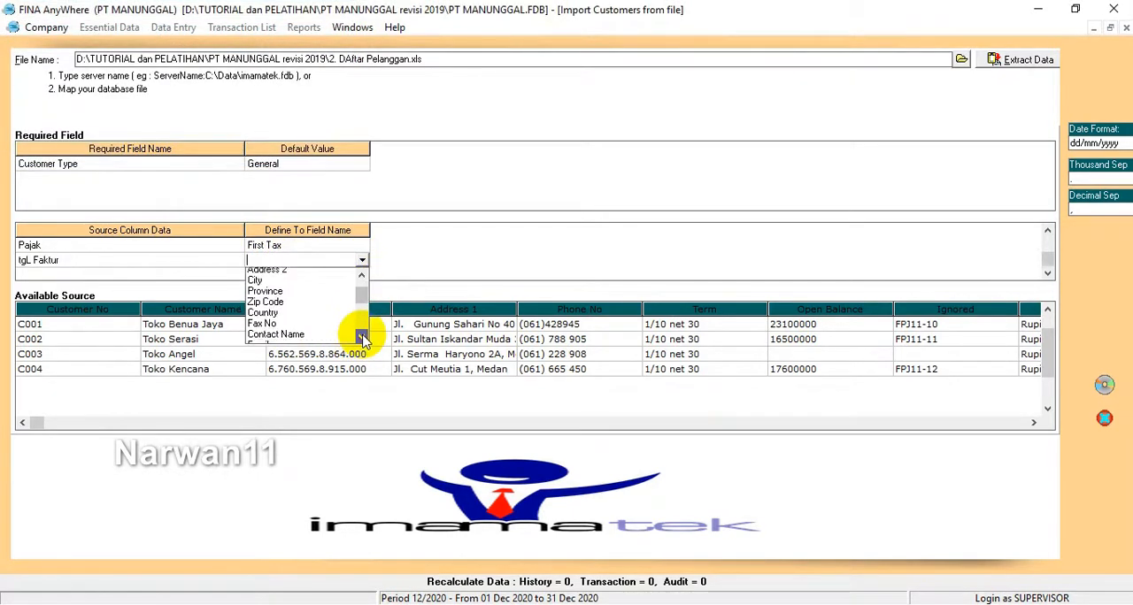
pyautogui.click(362, 338)
pyautogui.click(362, 338)
pyautogui.click(362, 338)
pyautogui.click(362, 338)
pyautogui.click(362, 338)
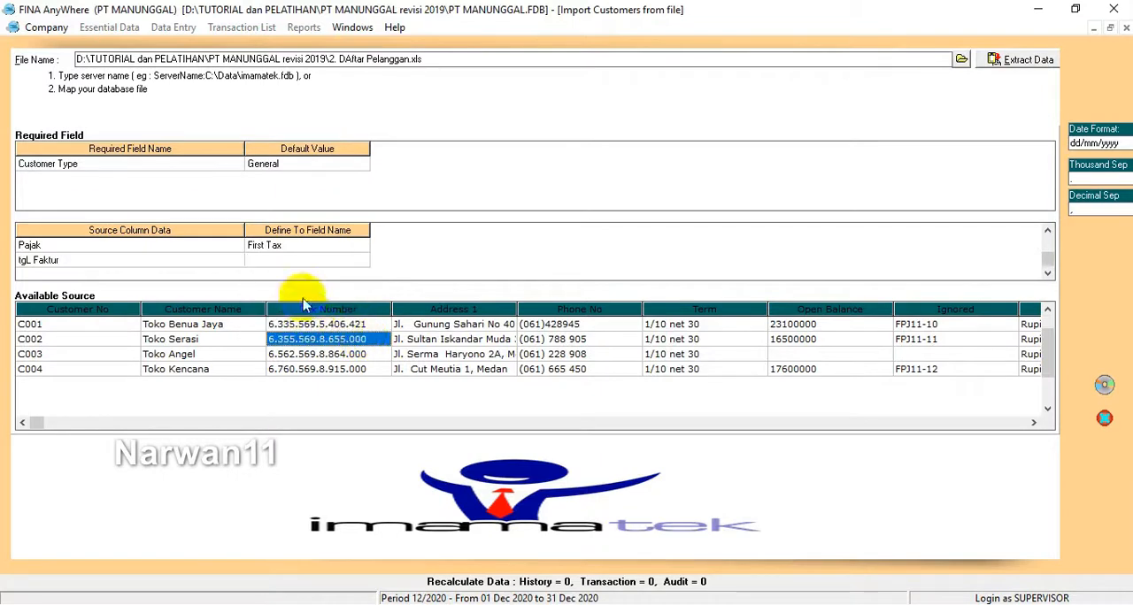
# Step: Map the tgL Faktur source column to the As of Balance field
pyautogui.click(337, 260)
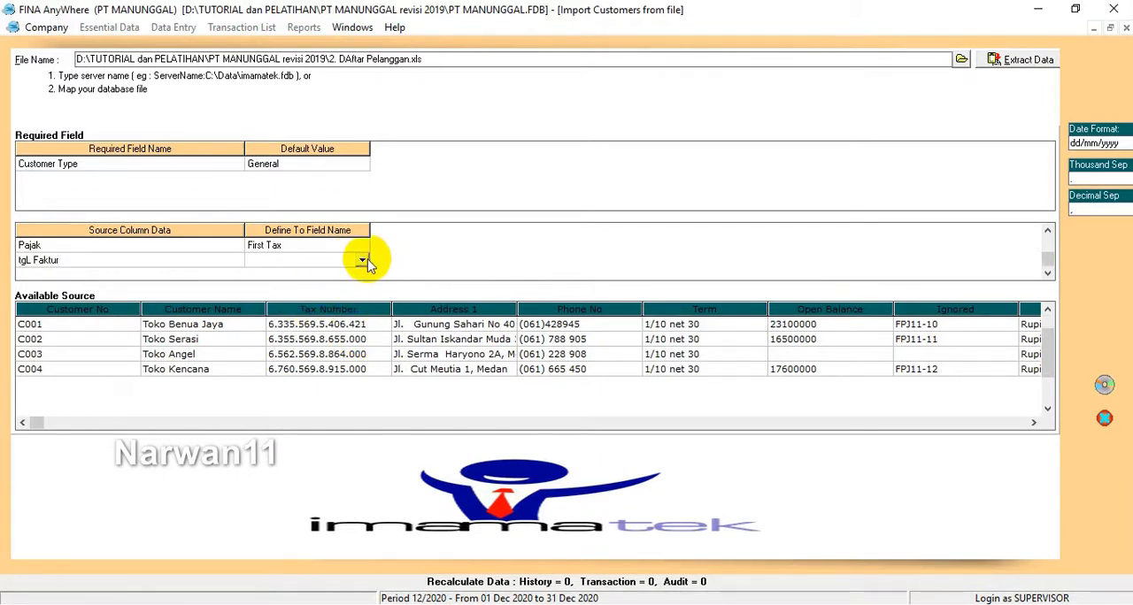
pyautogui.click(363, 261)
pyautogui.press('Down')
pyautogui.press('Down')
pyautogui.press('Down')
pyautogui.press('Down')
pyautogui.press('Down')
pyautogui.press('Down')
pyautogui.press('Down')
pyautogui.press('Down')
pyautogui.press('Down')
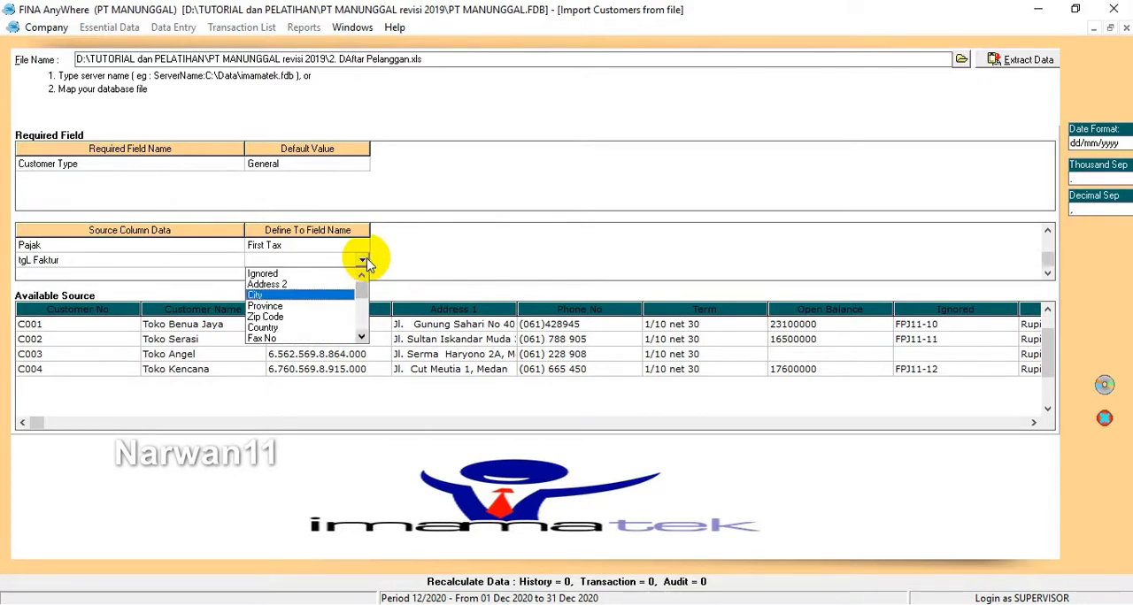
pyautogui.press('Down')
pyautogui.press('Down')
pyautogui.press('Down')
pyautogui.press('Down')
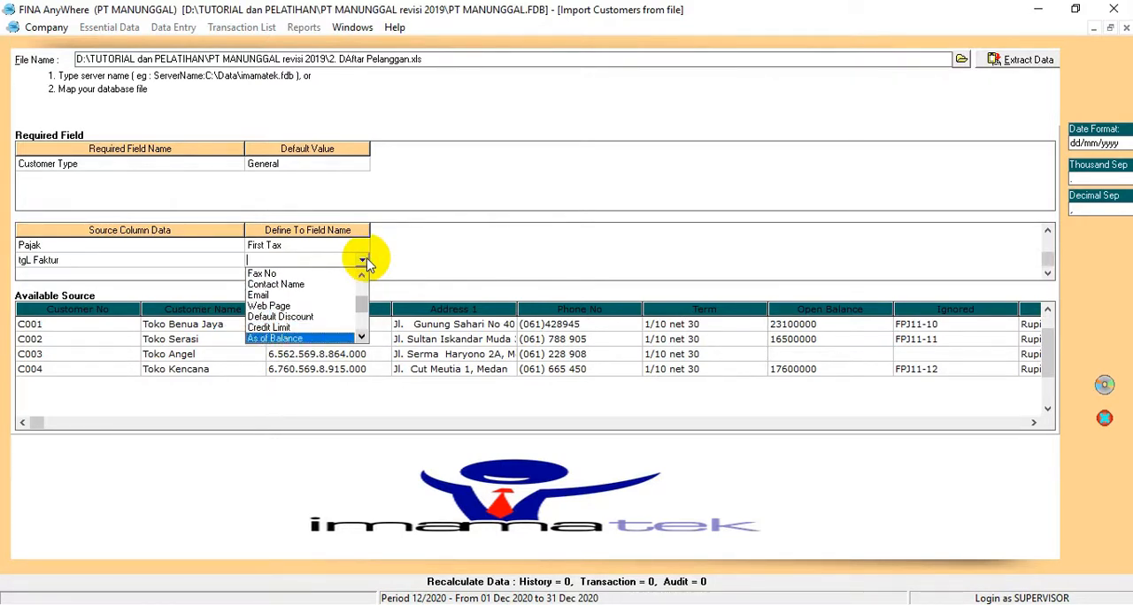
pyautogui.press('Up')
pyautogui.press('Return')
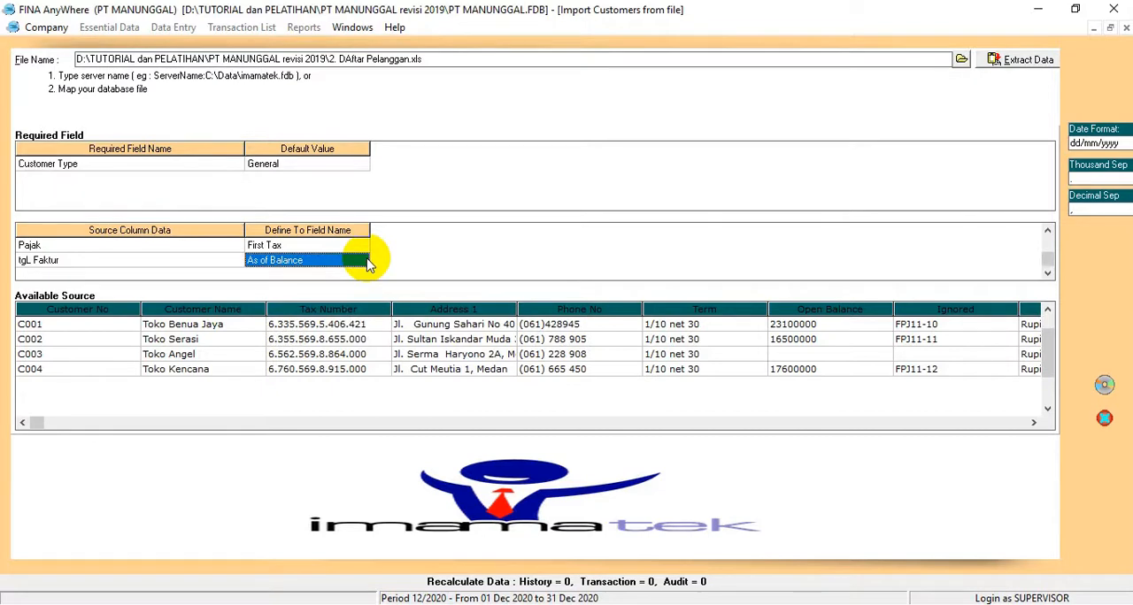
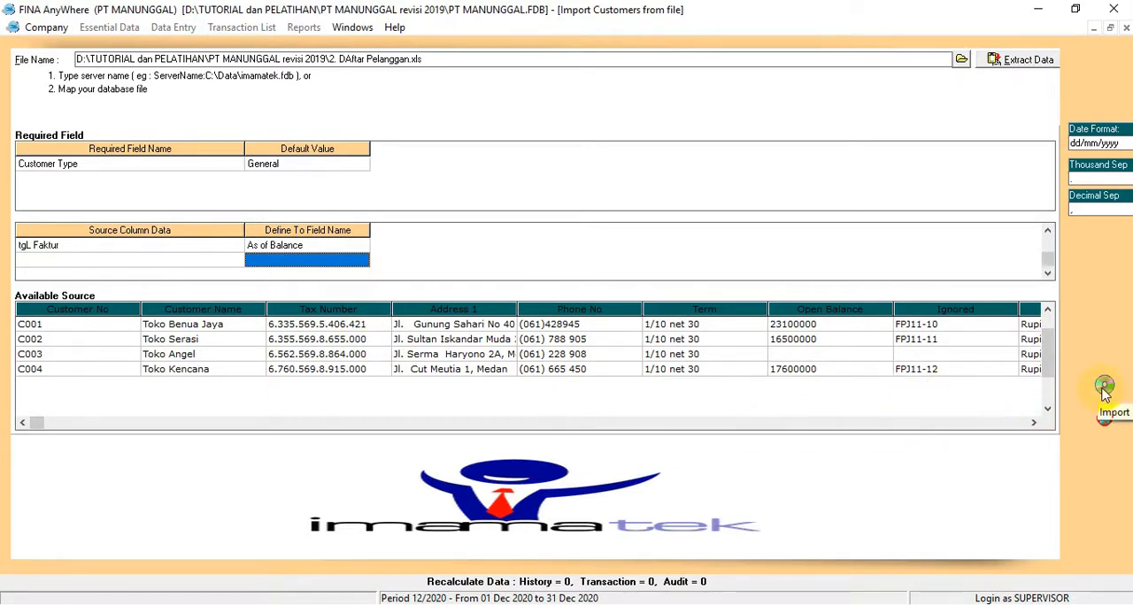
# Step: Import the mapped customer list and advance the guided start-up to the Vendor step
pyautogui.click(1103, 388)
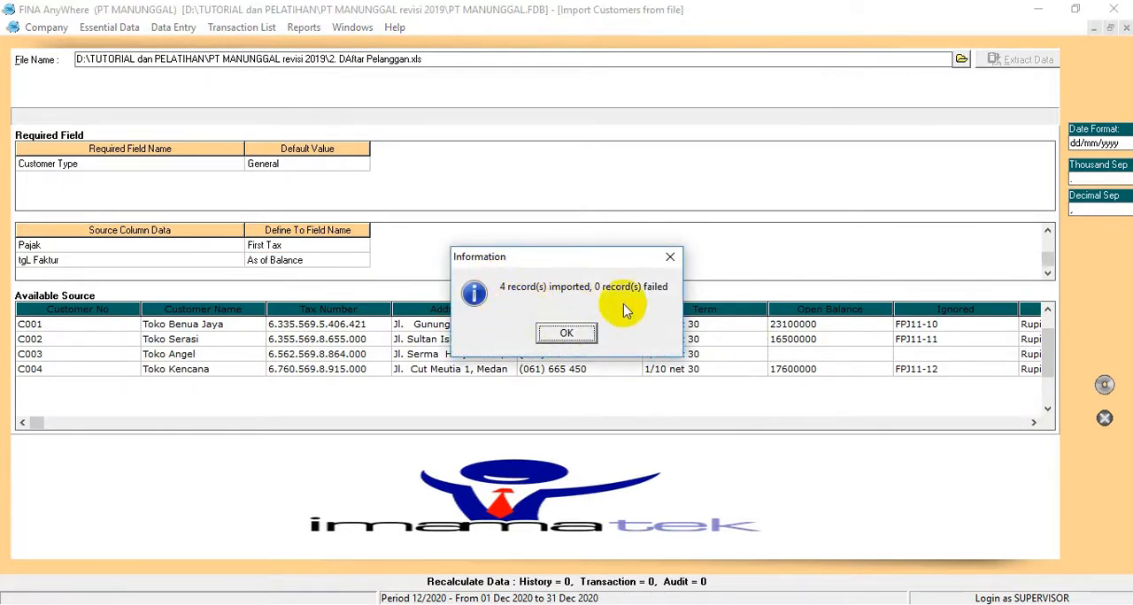
pyautogui.click(566, 334)
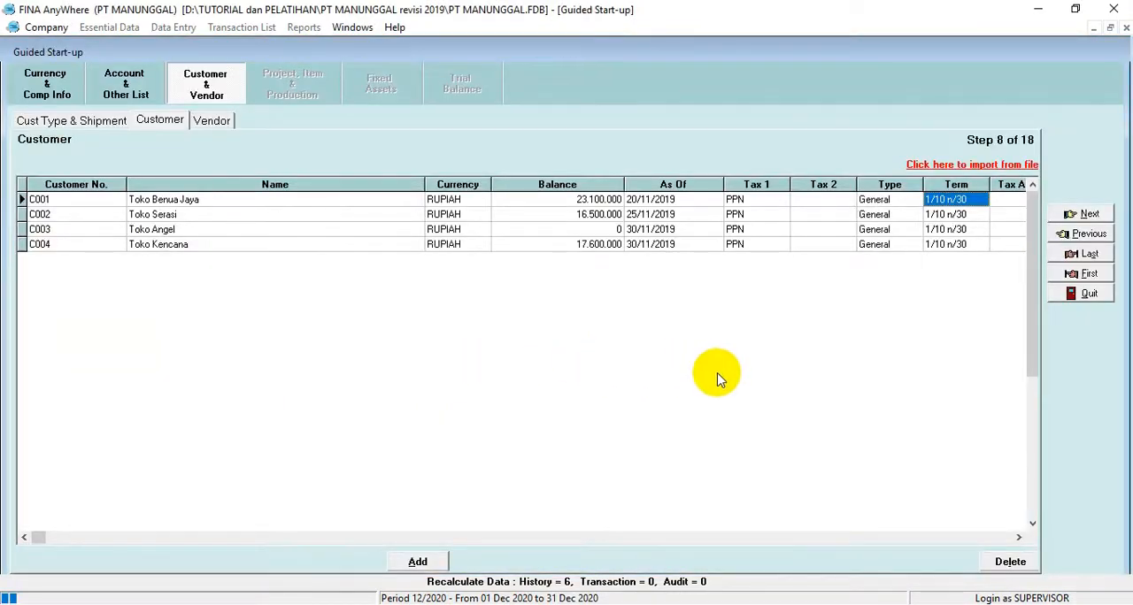
pyautogui.click(1088, 218)
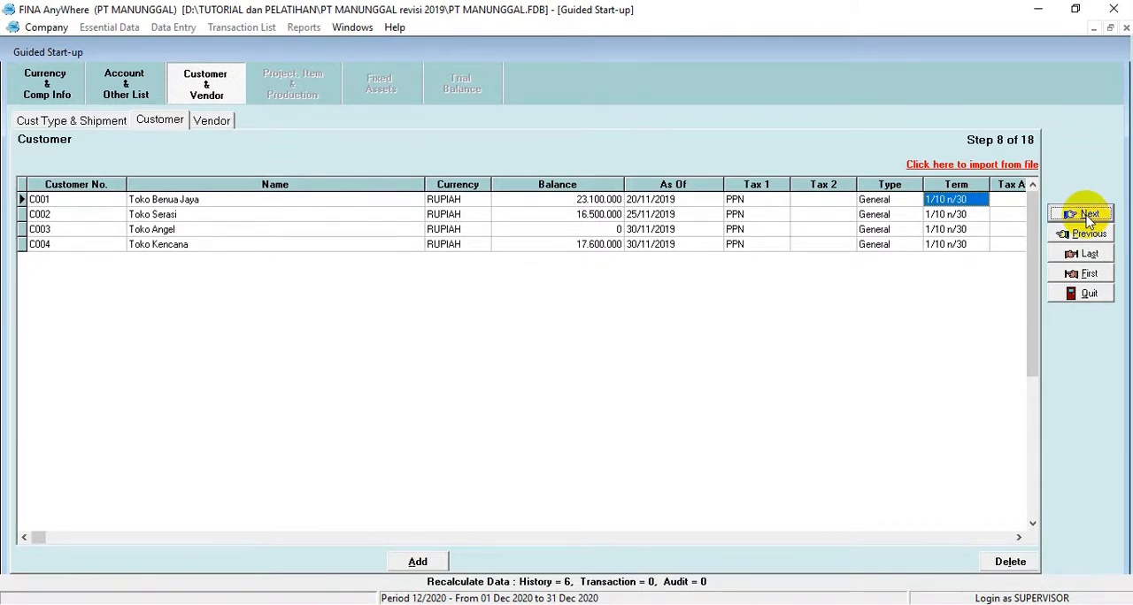
pyautogui.click(1089, 217)
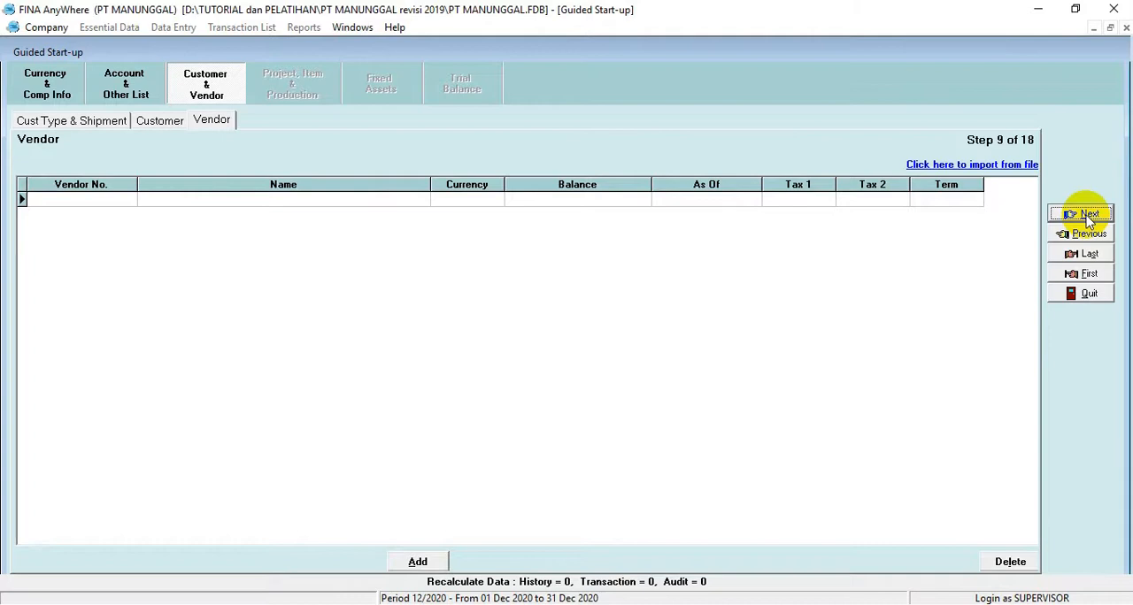
# Step: Start the vendor import from file and load the Excel file 3. DAftar Pemasok
pyautogui.click(943, 164)
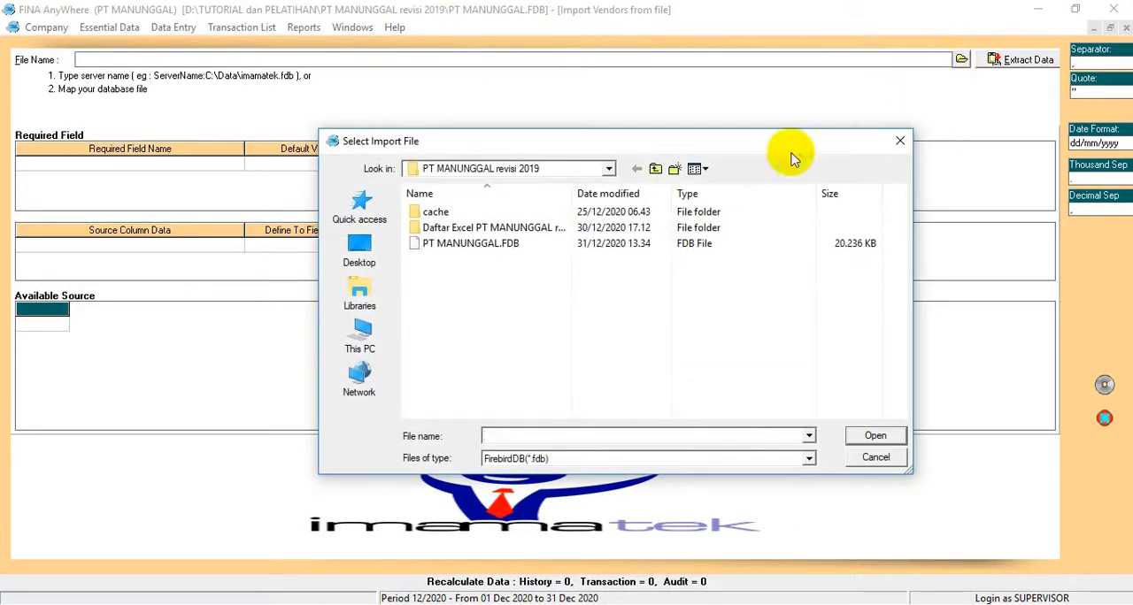
pyautogui.click(537, 460)
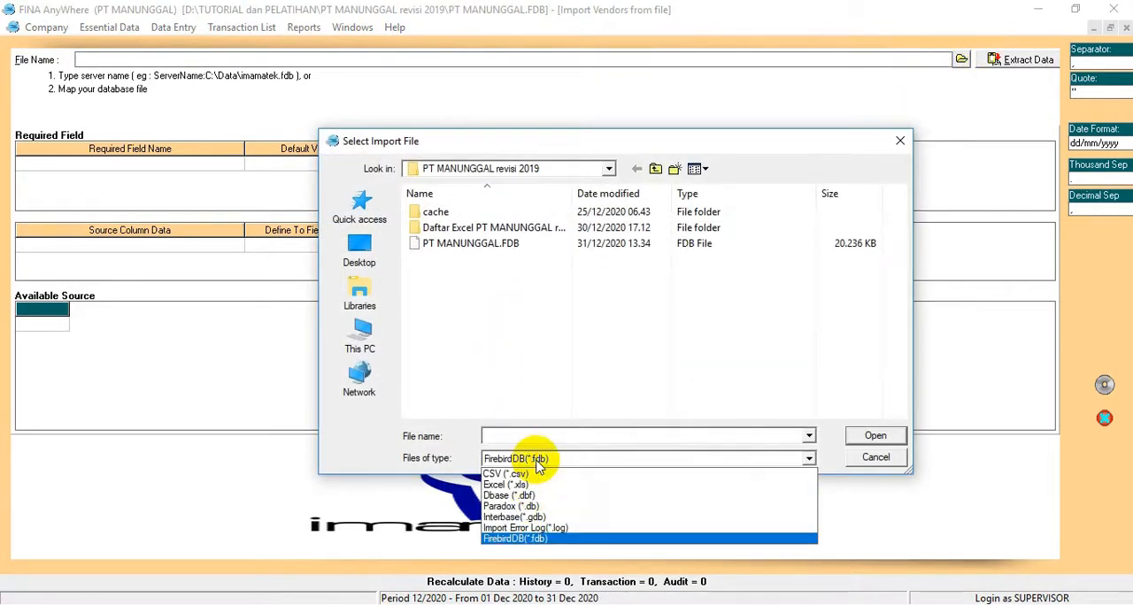
pyautogui.click(515, 486)
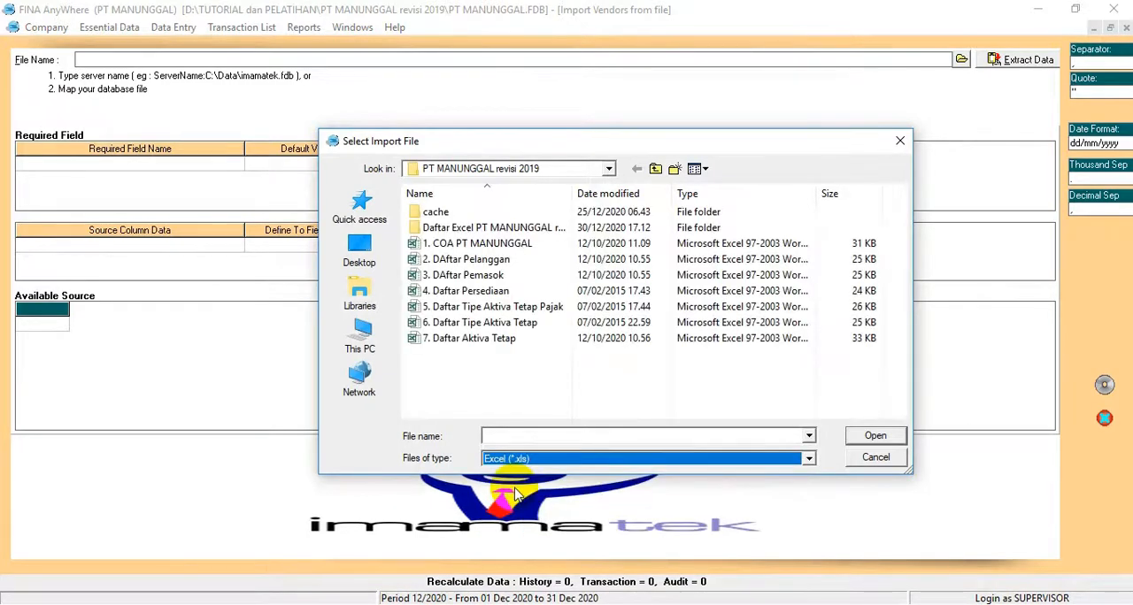
pyautogui.doubleClick(472, 272)
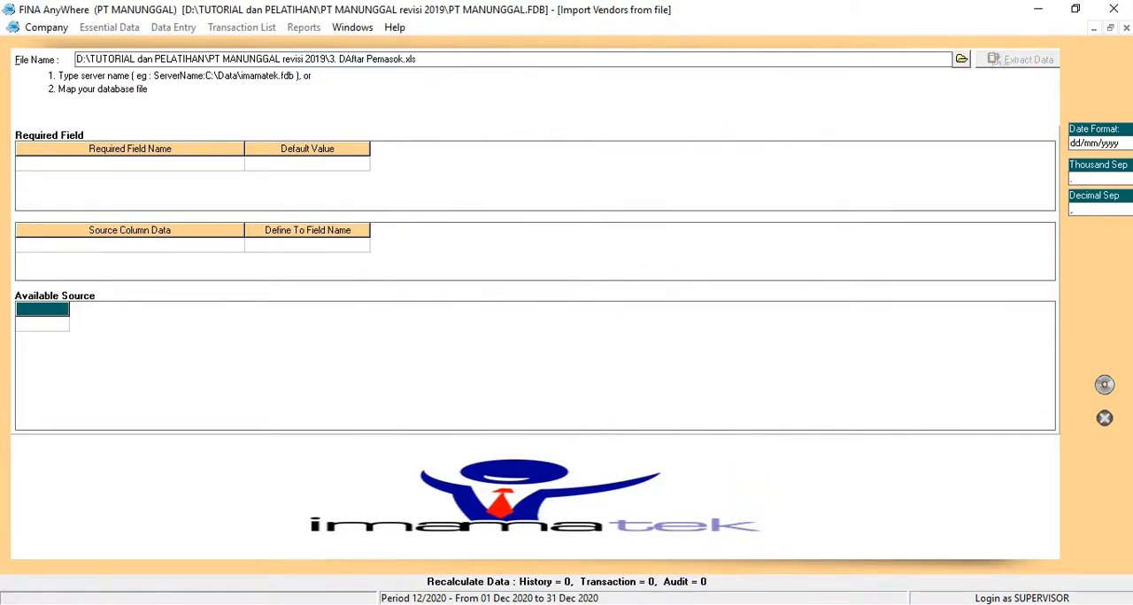
# Step: Delete the Kode header row from the available source data of the vendor list
pyautogui.click(190, 326)
pyautogui.rightClick(190, 329)
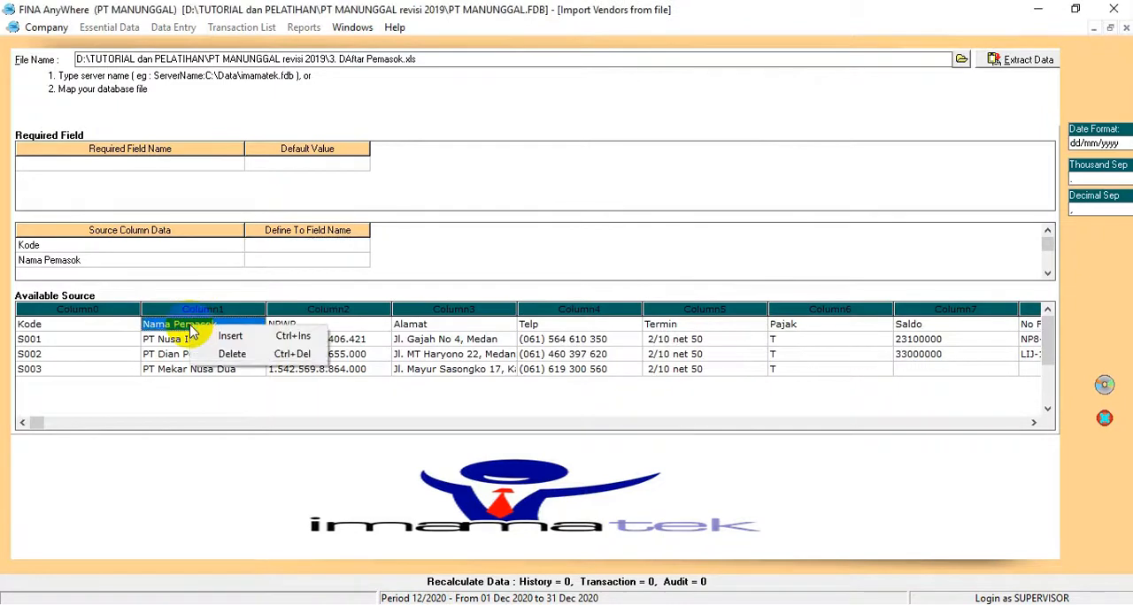
pyautogui.click(202, 353)
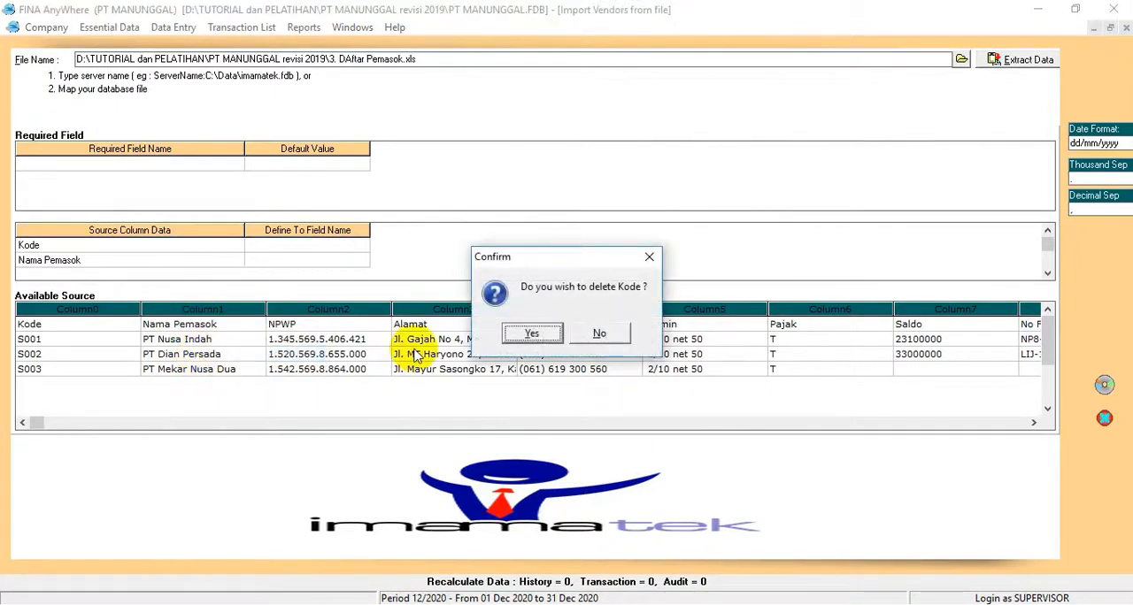
pyautogui.click(531, 334)
# Step: Map the Kode source column to the Vendor No field and Nama Pemasok to Vendor Name
pyautogui.click(321, 246)
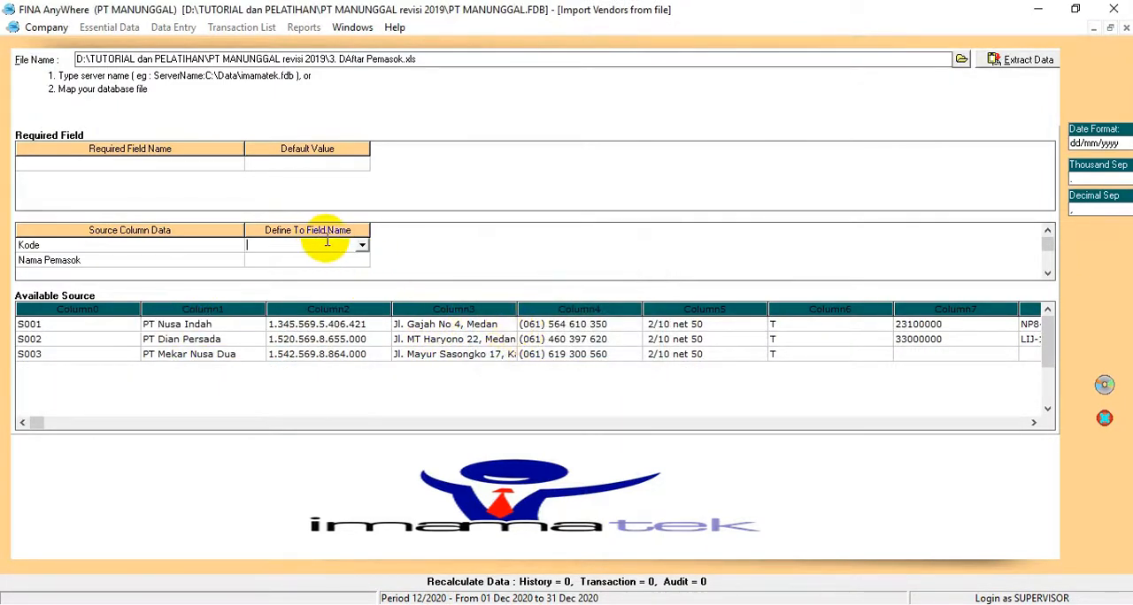
pyautogui.click(361, 247)
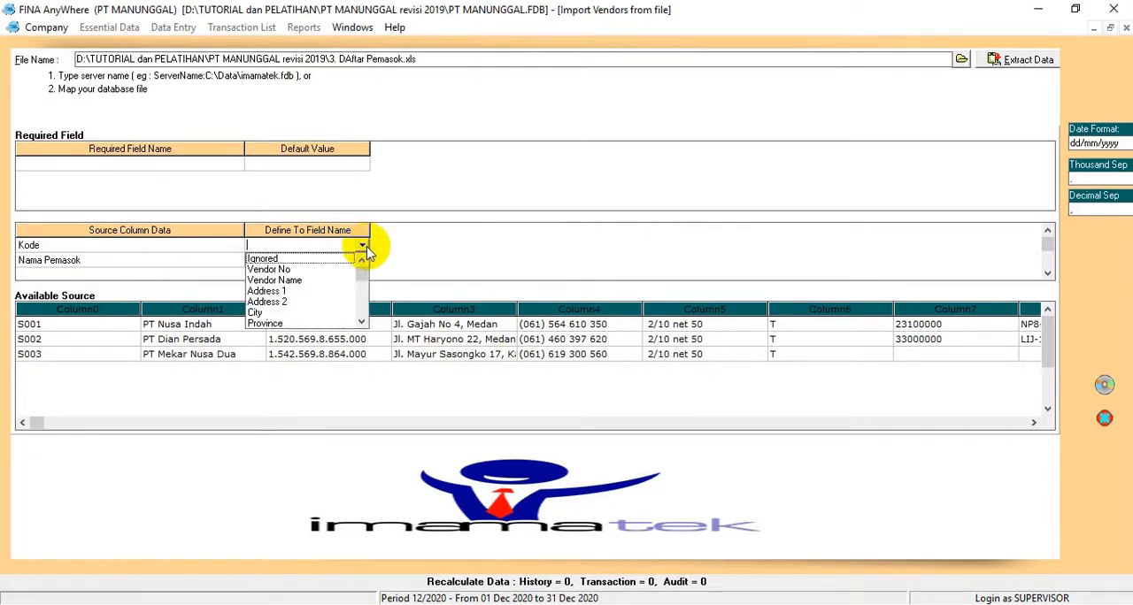
pyautogui.click(294, 269)
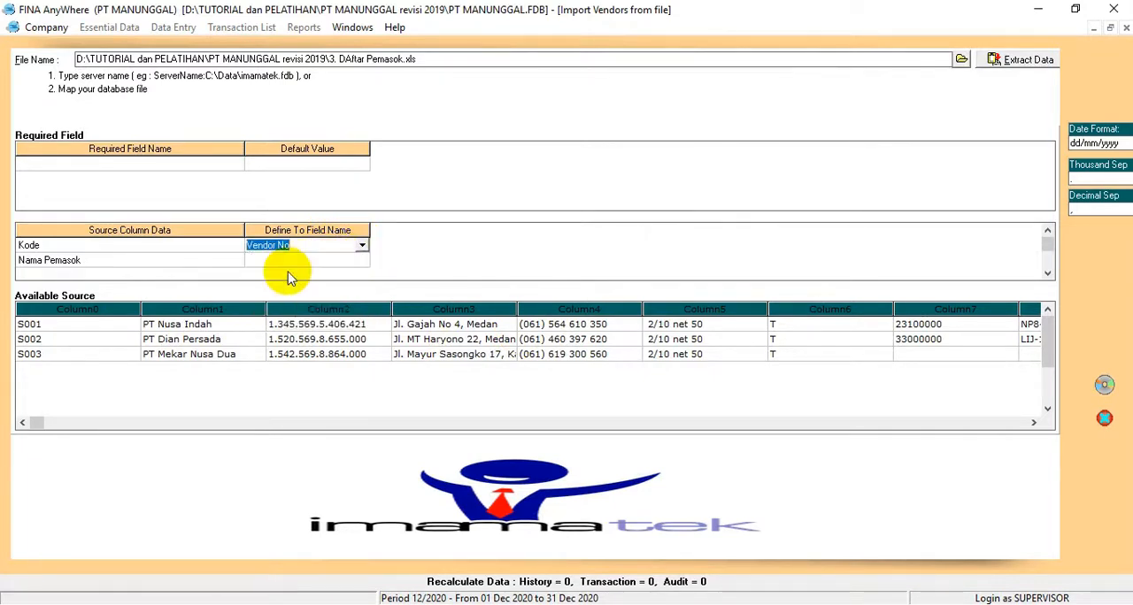
pyautogui.click(360, 261)
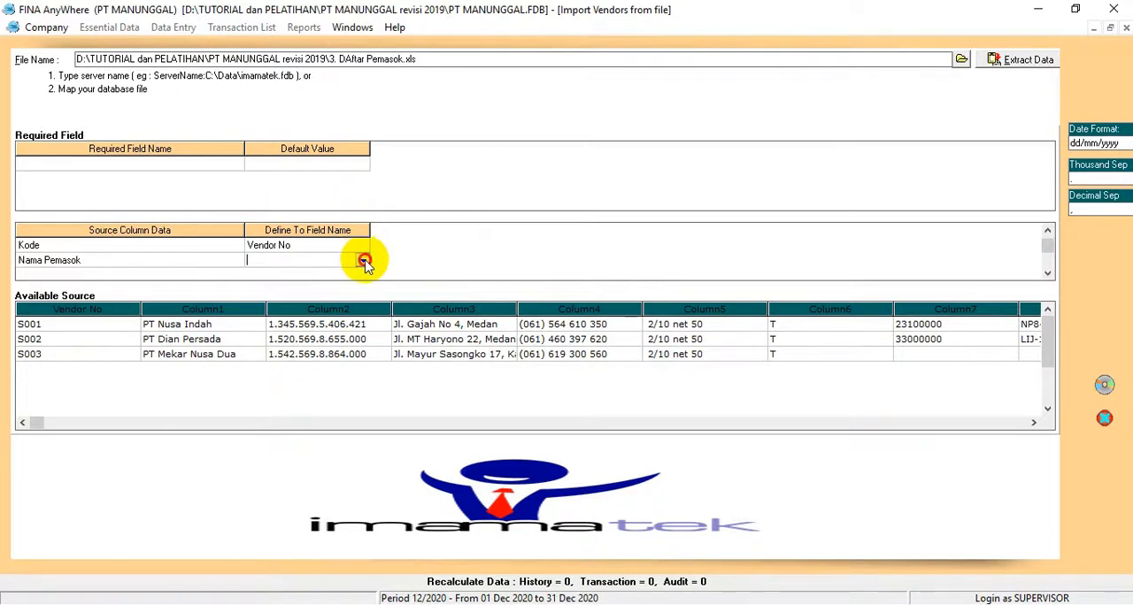
pyautogui.click(365, 262)
pyautogui.click(284, 283)
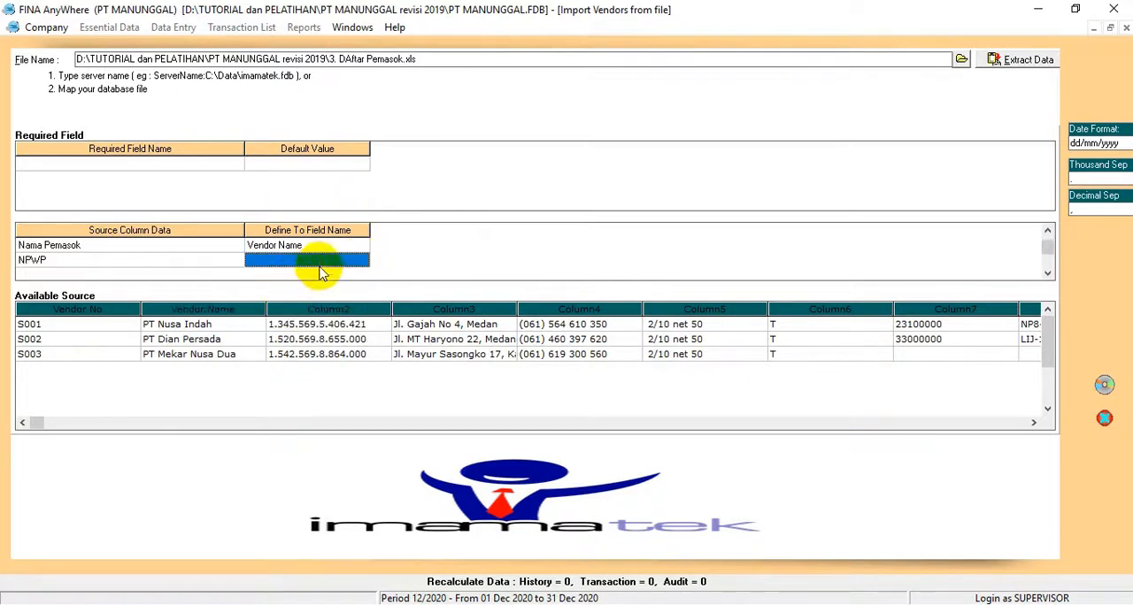
# Step: Map the NPWP source column of the vendor list to the Tax Number field
pyautogui.click(361, 261)
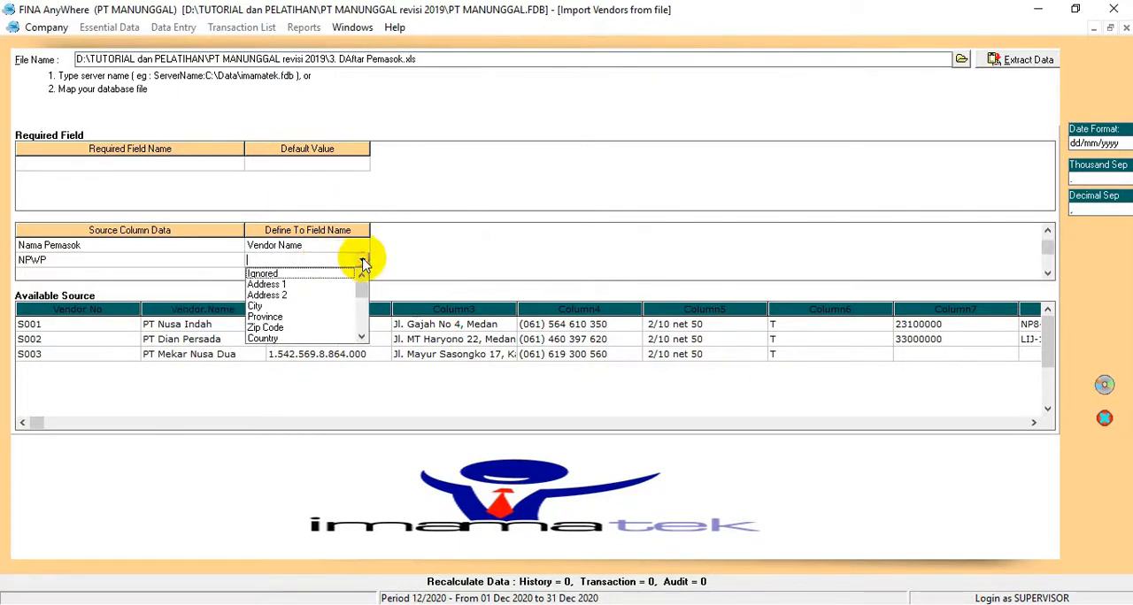
pyautogui.click(361, 339)
pyautogui.click(361, 339)
pyautogui.click(361, 340)
pyautogui.click(361, 340)
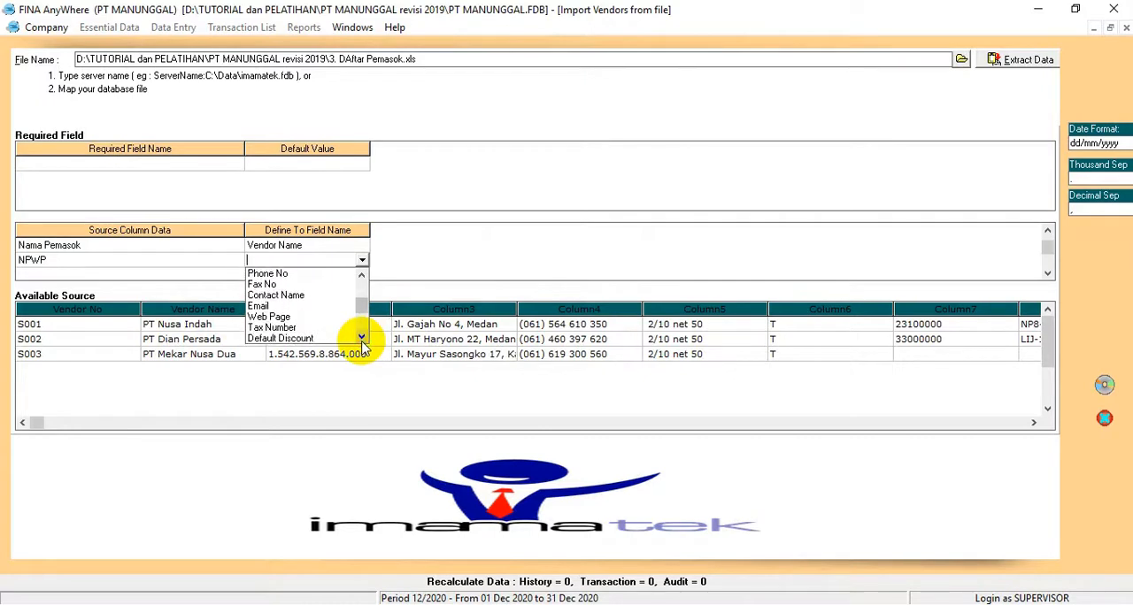
pyautogui.click(305, 329)
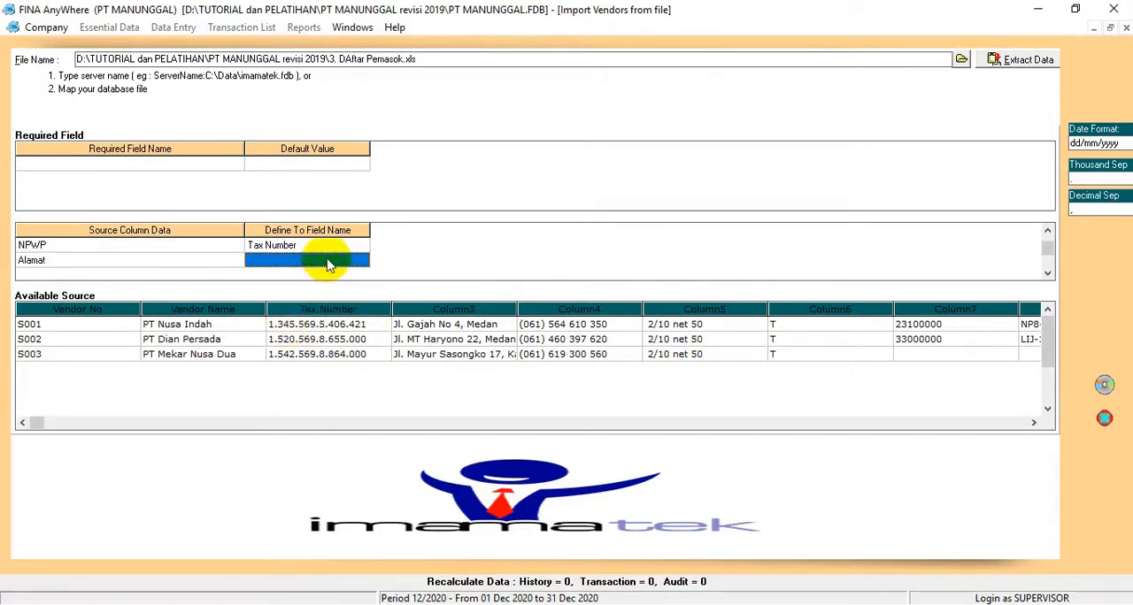
# Step: Map the Alamat source column to the Address 1 field and Telp to Phone No
pyautogui.click(358, 259)
pyautogui.click(297, 276)
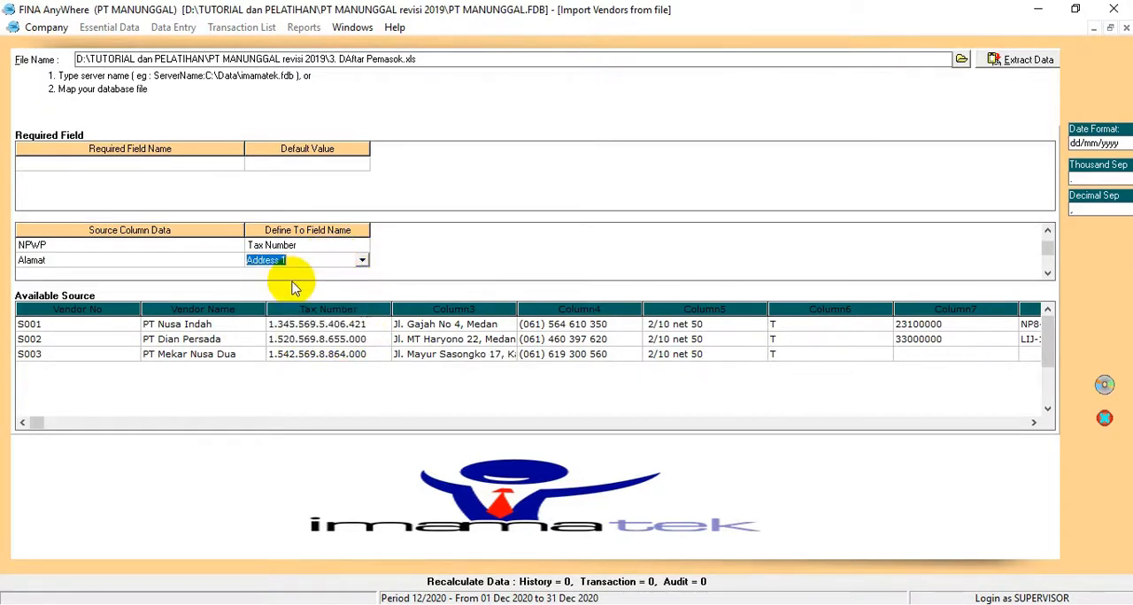
pyautogui.click(361, 260)
pyautogui.click(361, 260)
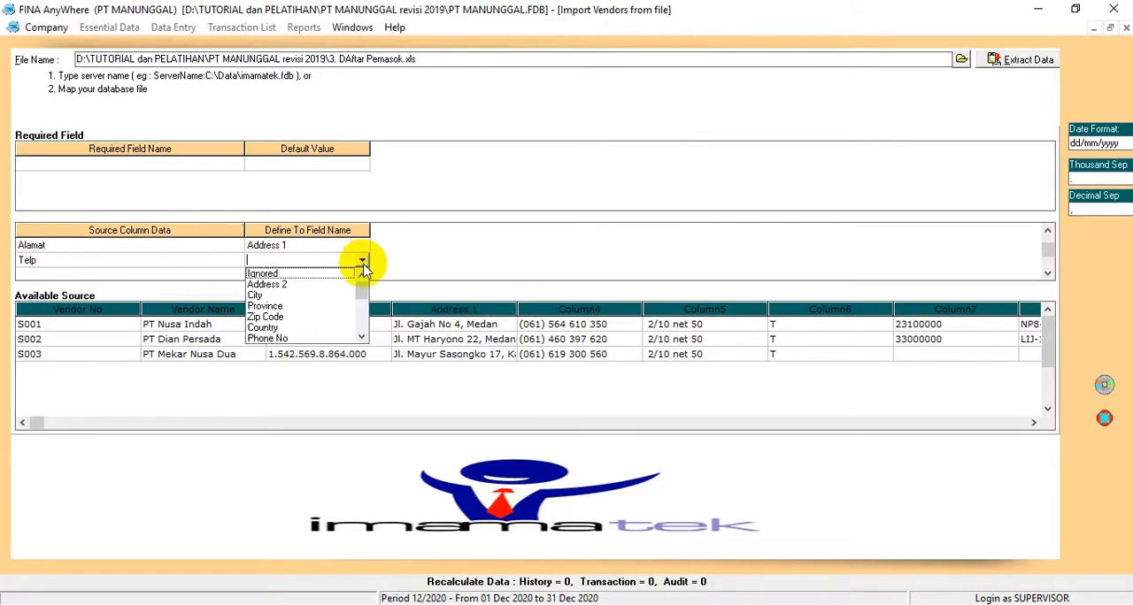
pyautogui.click(267, 339)
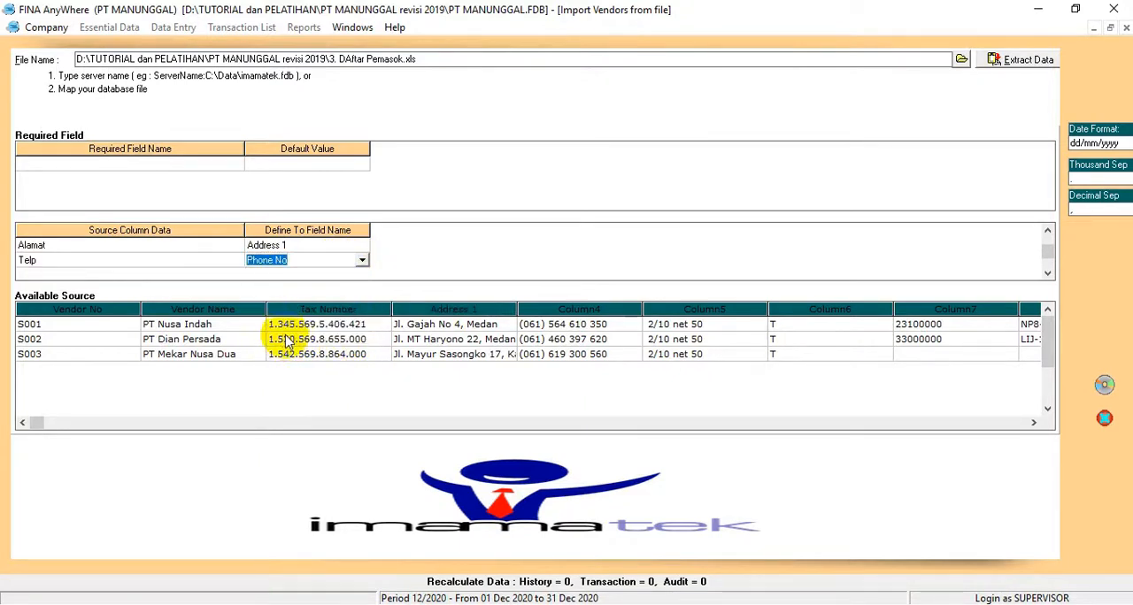
# Step: Map the Termin source column of the vendor list to the Term field
pyautogui.click(361, 260)
pyautogui.click(361, 261)
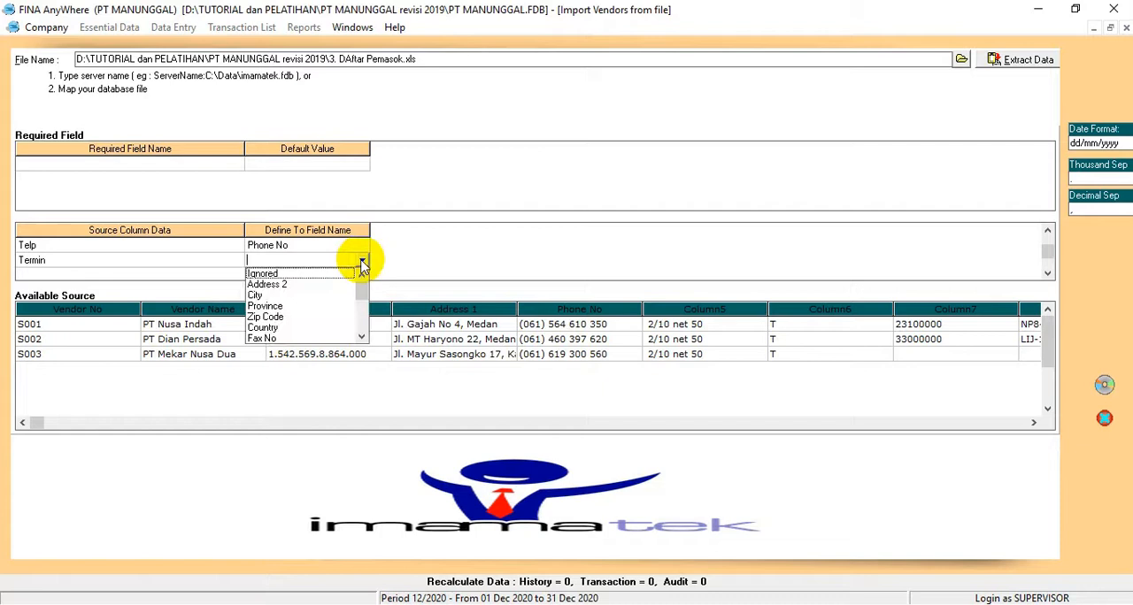
pyautogui.click(362, 337)
pyautogui.click(362, 337)
pyautogui.click(361, 337)
pyautogui.click(361, 337)
pyautogui.click(361, 337)
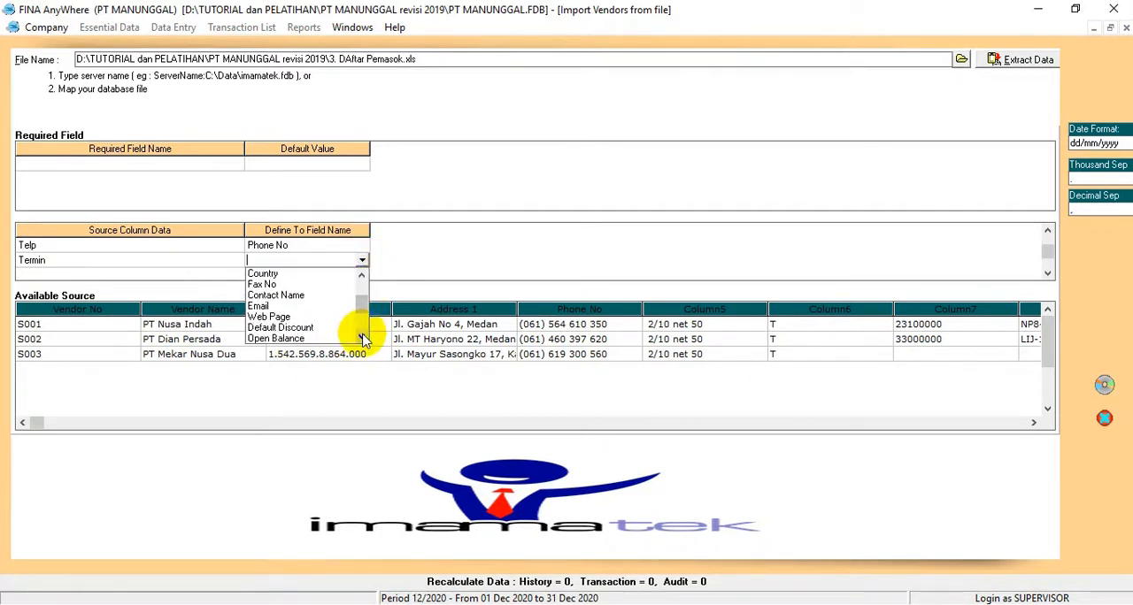
pyautogui.click(362, 337)
pyautogui.click(362, 337)
pyautogui.click(362, 337)
pyautogui.click(362, 337)
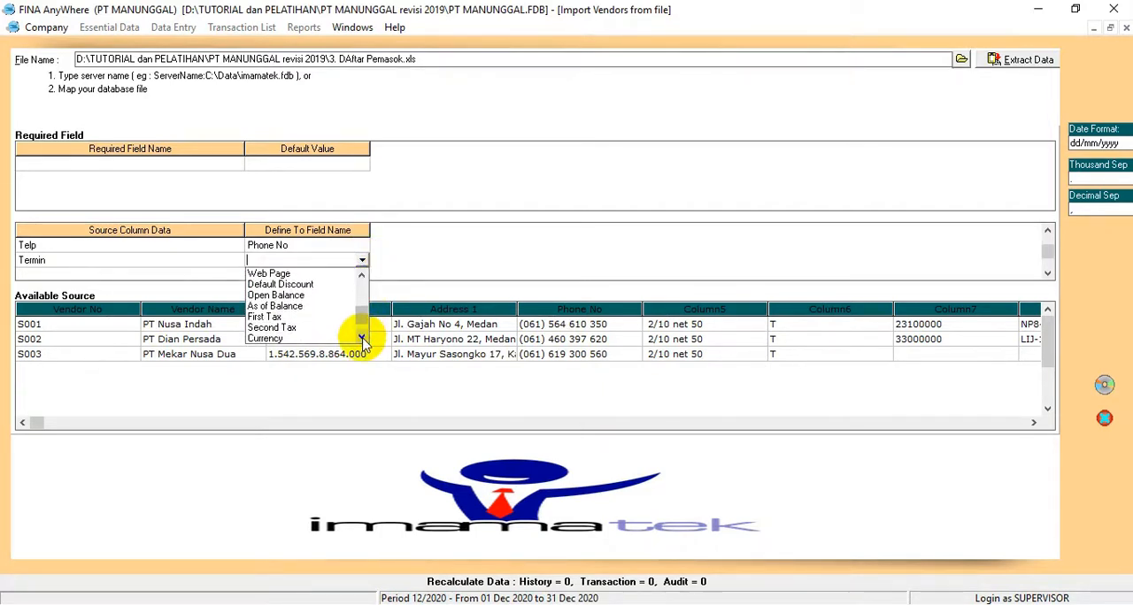
pyautogui.click(362, 337)
pyautogui.click(272, 340)
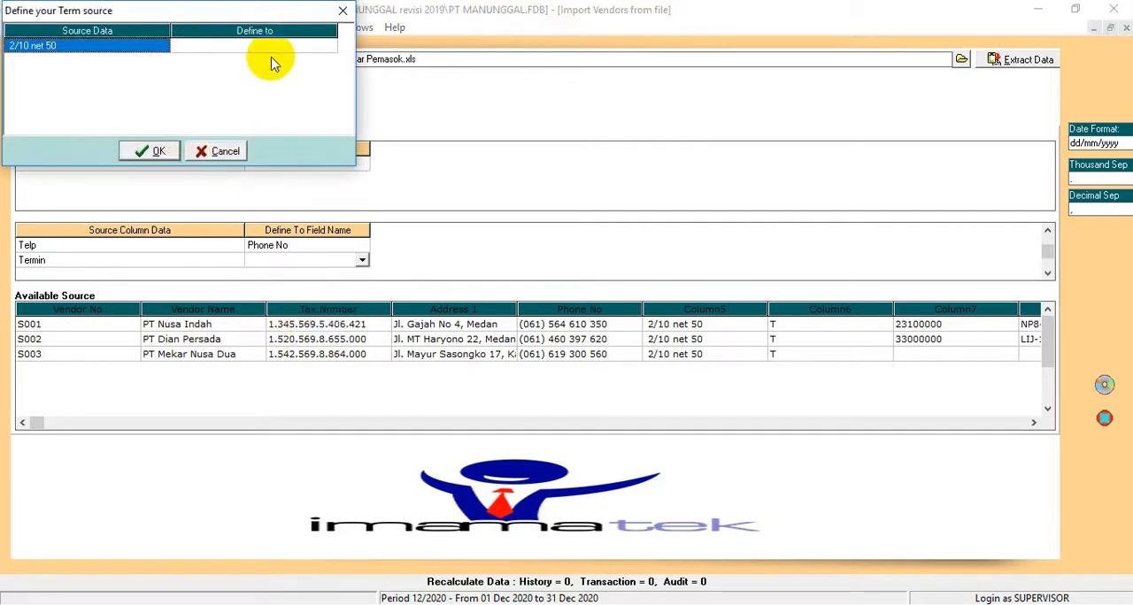
# Step: Define the source term 2/10 net 50 as the 2/10 n/50 payment term
pyautogui.click(298, 46)
pyautogui.click(329, 46)
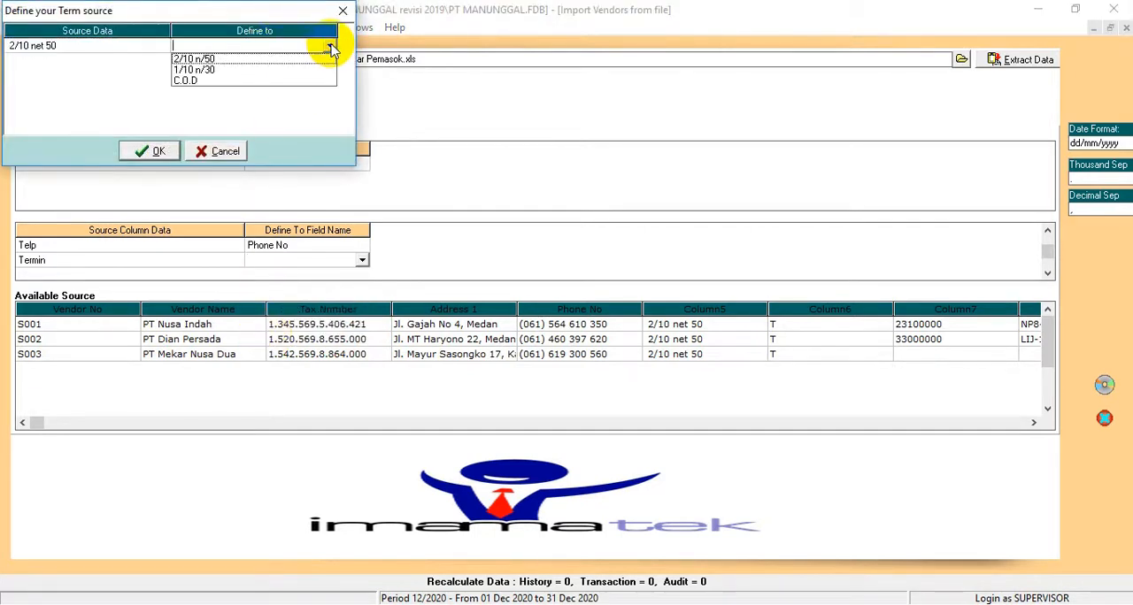
pyautogui.click(203, 59)
pyautogui.click(150, 152)
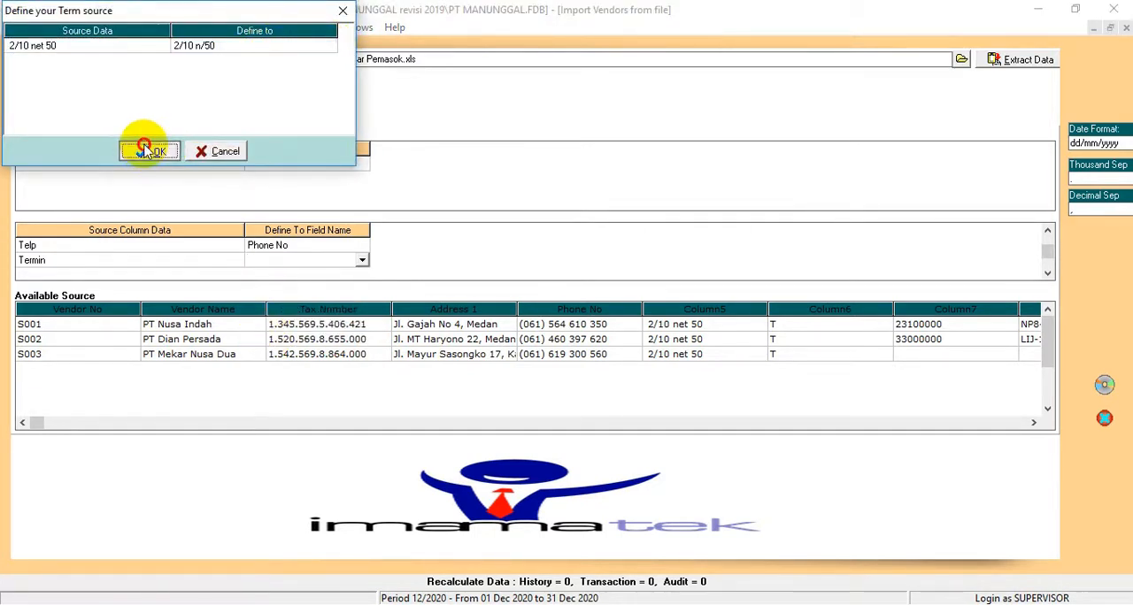
# Step: Map the Pajak source column of the vendor list to the First Tax field
pyautogui.click(359, 260)
pyautogui.click(362, 259)
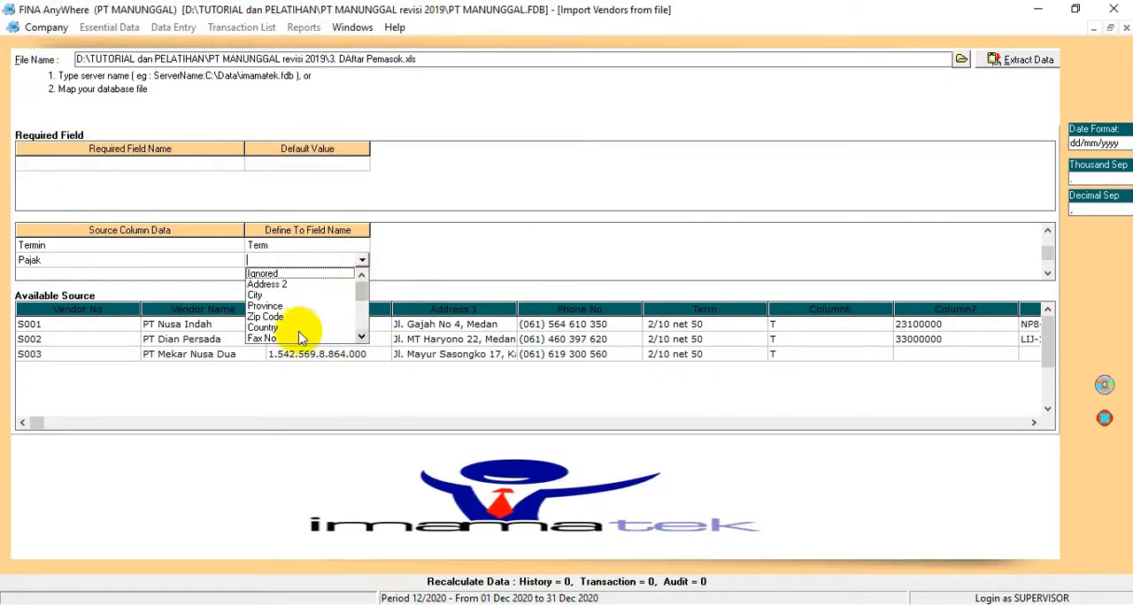
pyautogui.click(361, 338)
pyautogui.click(361, 337)
pyautogui.click(361, 337)
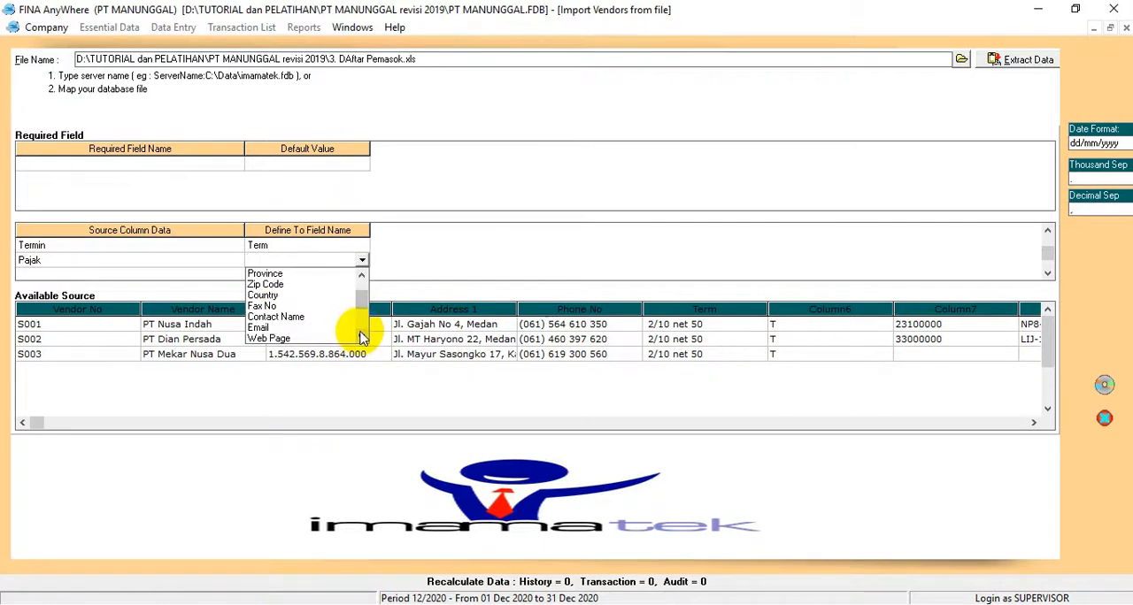
pyautogui.click(361, 337)
pyautogui.click(361, 337)
pyautogui.click(361, 337)
pyautogui.click(361, 337)
pyautogui.click(361, 337)
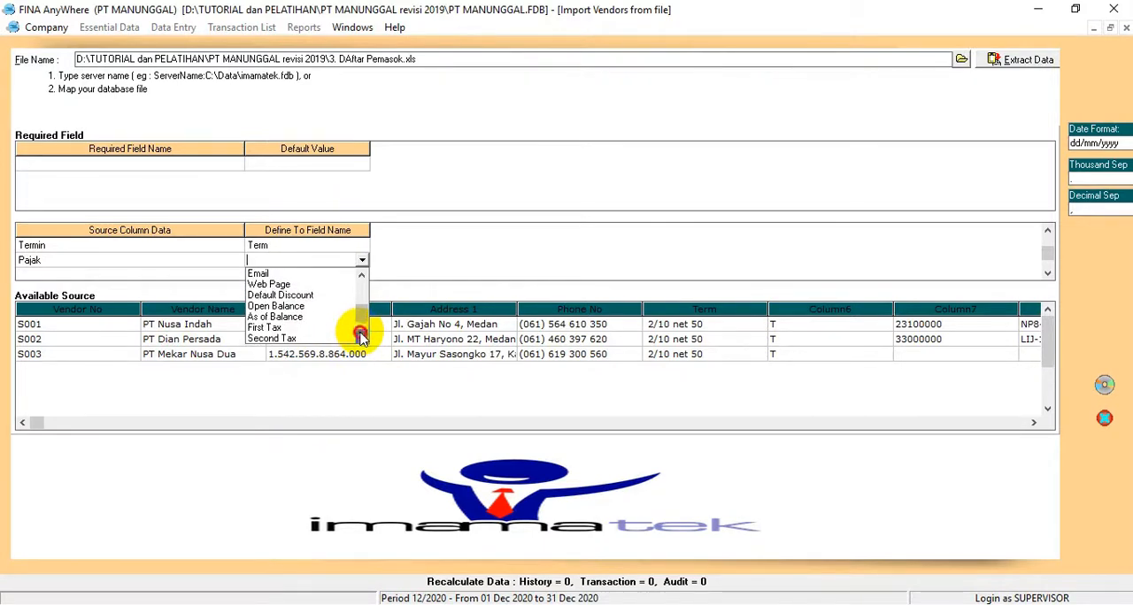
pyautogui.click(274, 328)
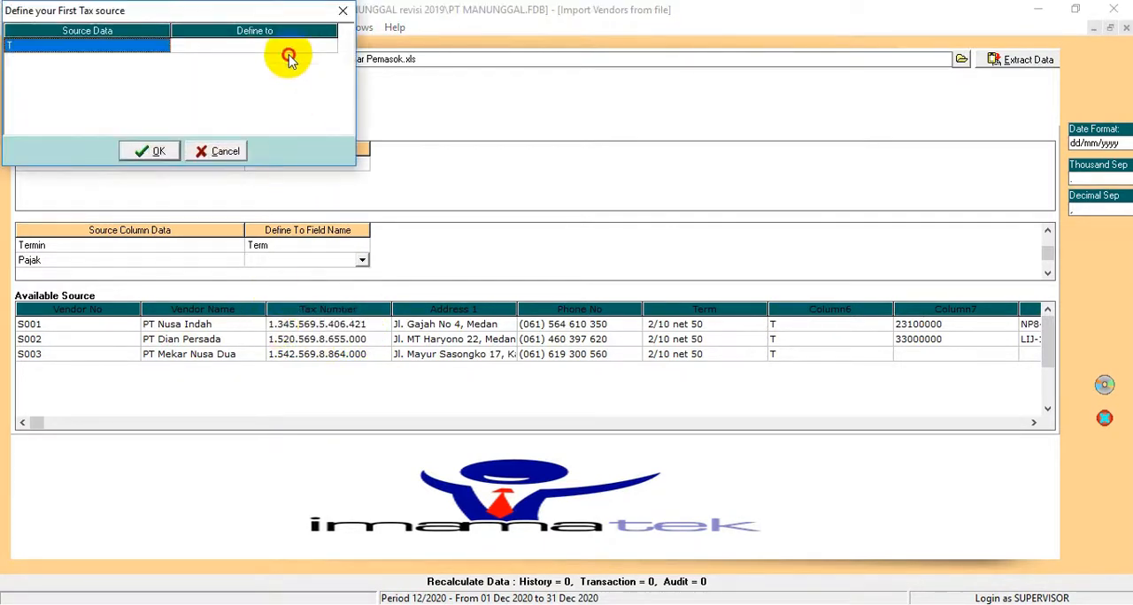
# Step: Define the vendor list's source tax code T as the PPN tax
pyautogui.click(290, 57)
pyautogui.click(328, 45)
pyautogui.click(277, 60)
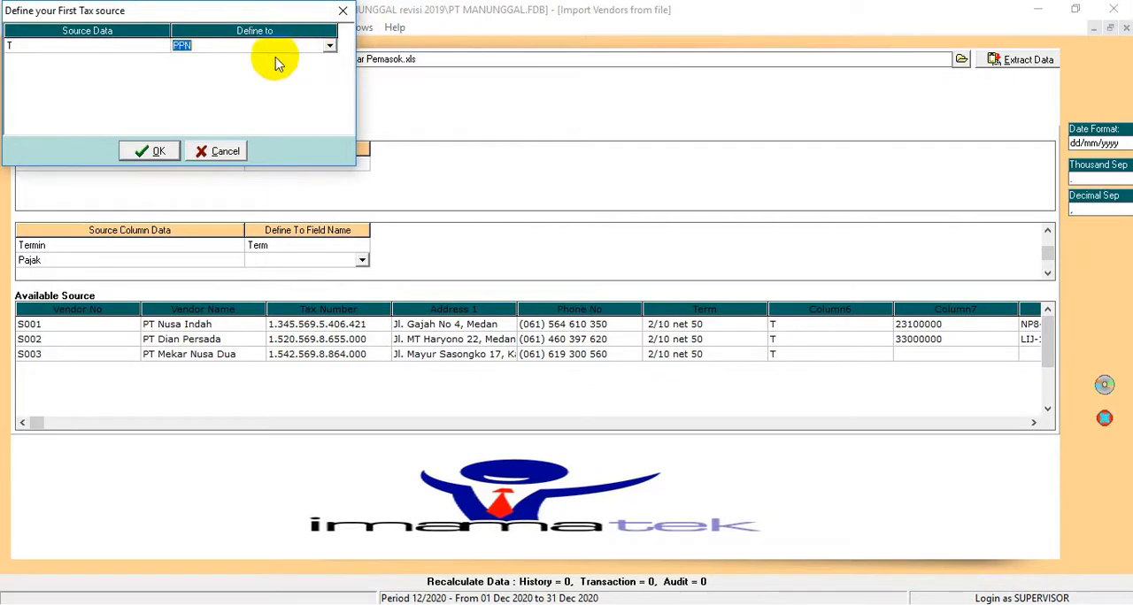
pyautogui.click(150, 152)
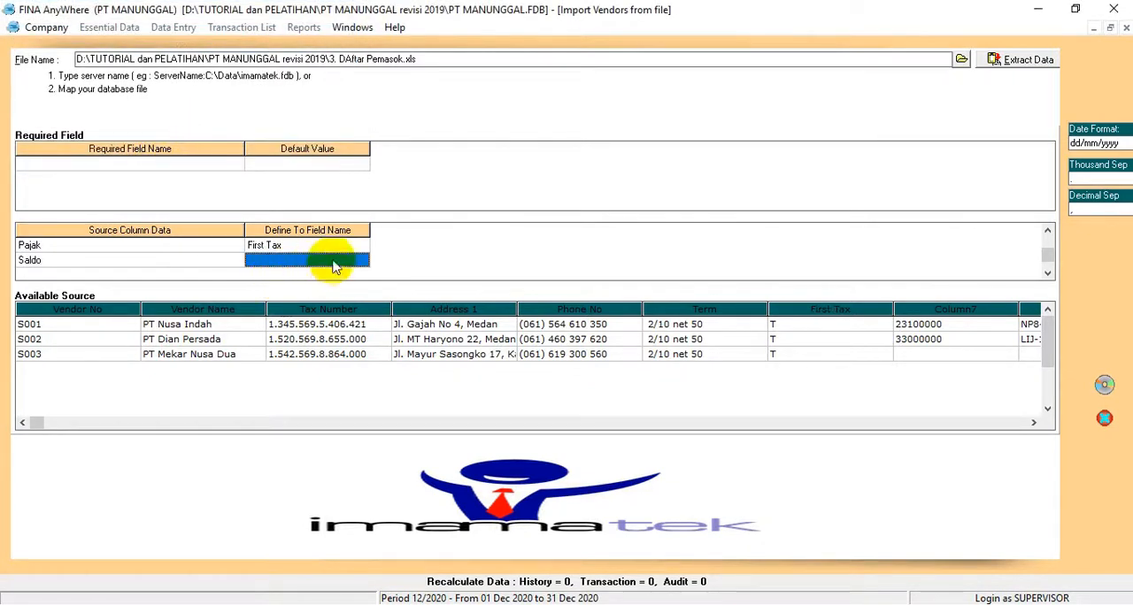
# Step: Map the Saldo source column of the vendor list to the Open Balance field
pyautogui.click(335, 265)
pyautogui.click(361, 260)
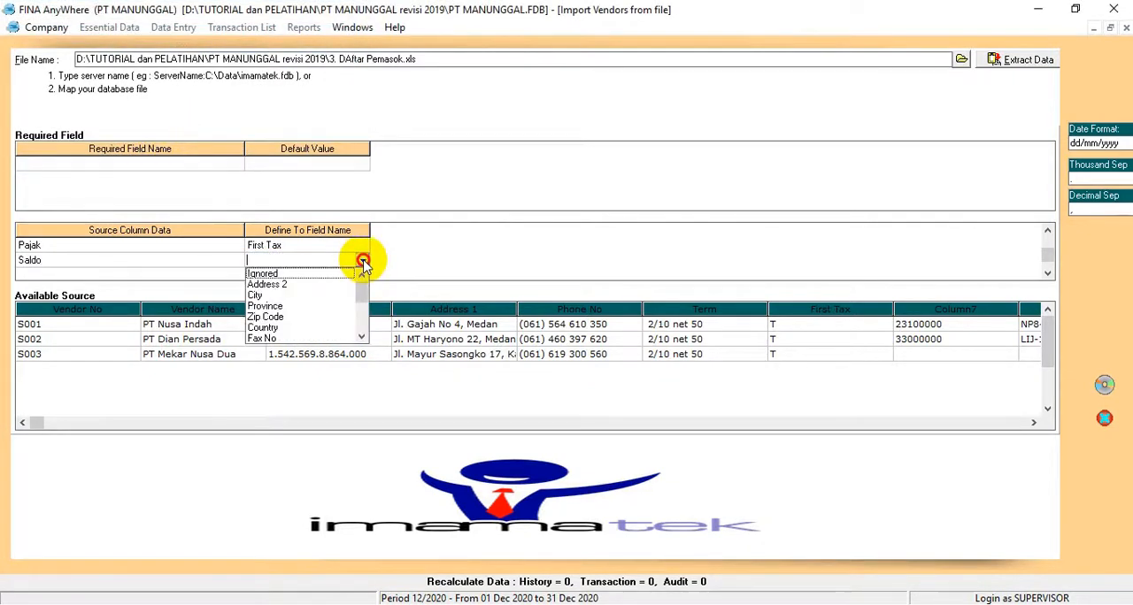
pyautogui.click(361, 339)
pyautogui.click(361, 339)
pyautogui.click(361, 340)
pyautogui.click(361, 340)
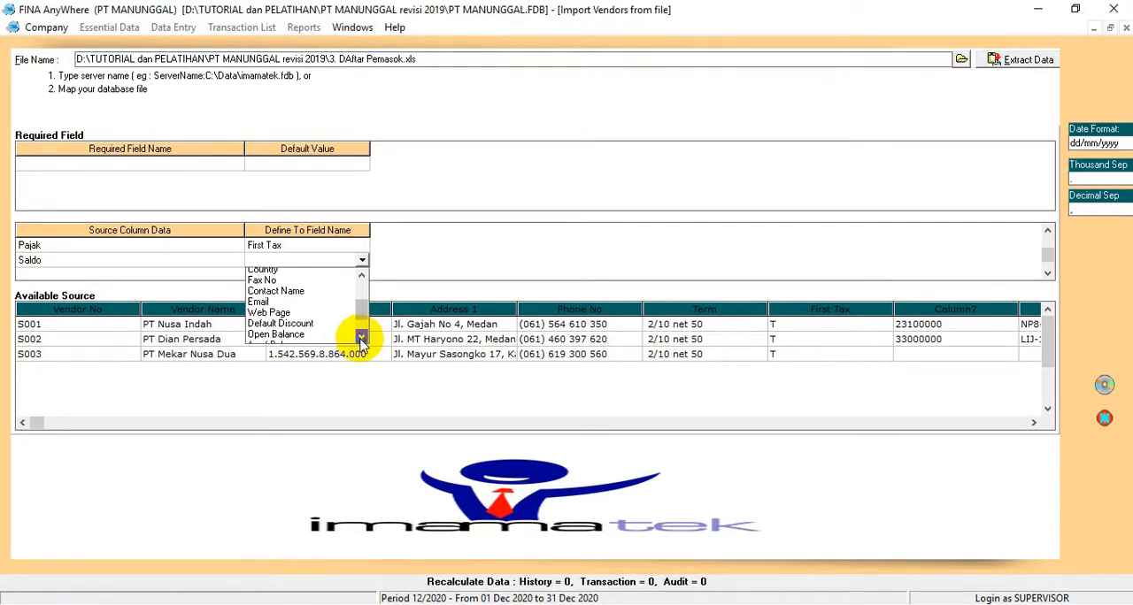
pyautogui.click(292, 334)
# Step: Set the No Faktur source column of the vendor list to Ignored
pyautogui.click(325, 260)
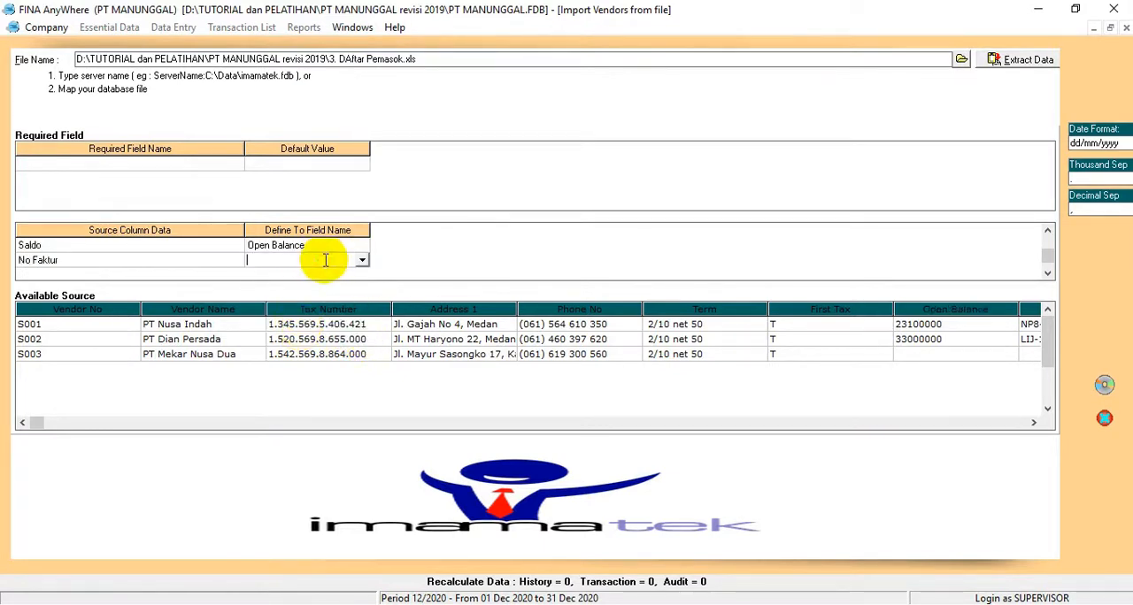
pyautogui.click(361, 260)
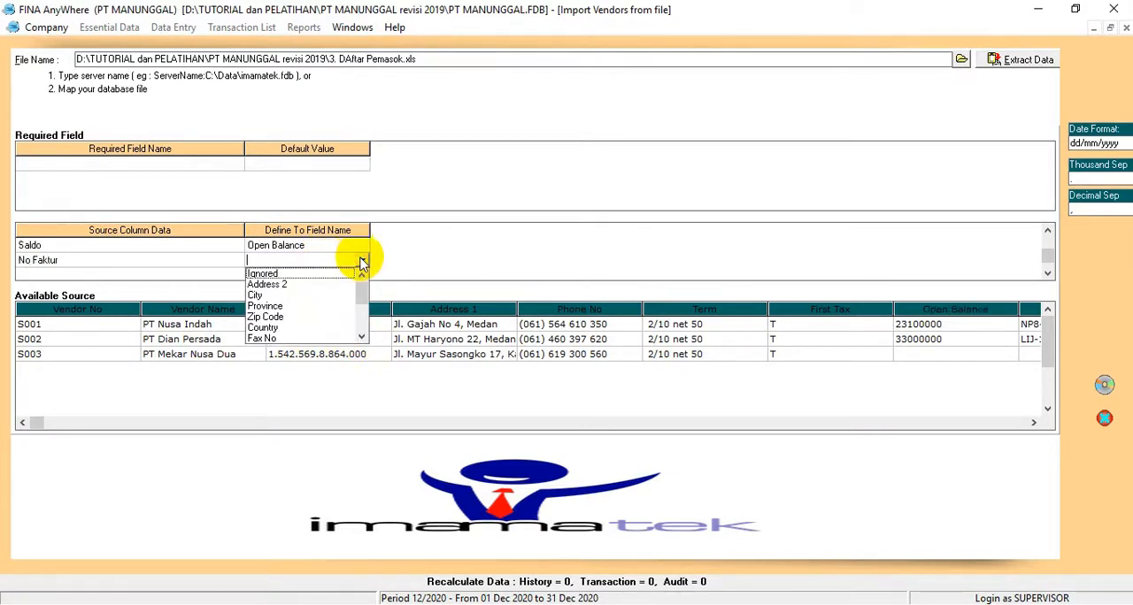
pyautogui.click(361, 340)
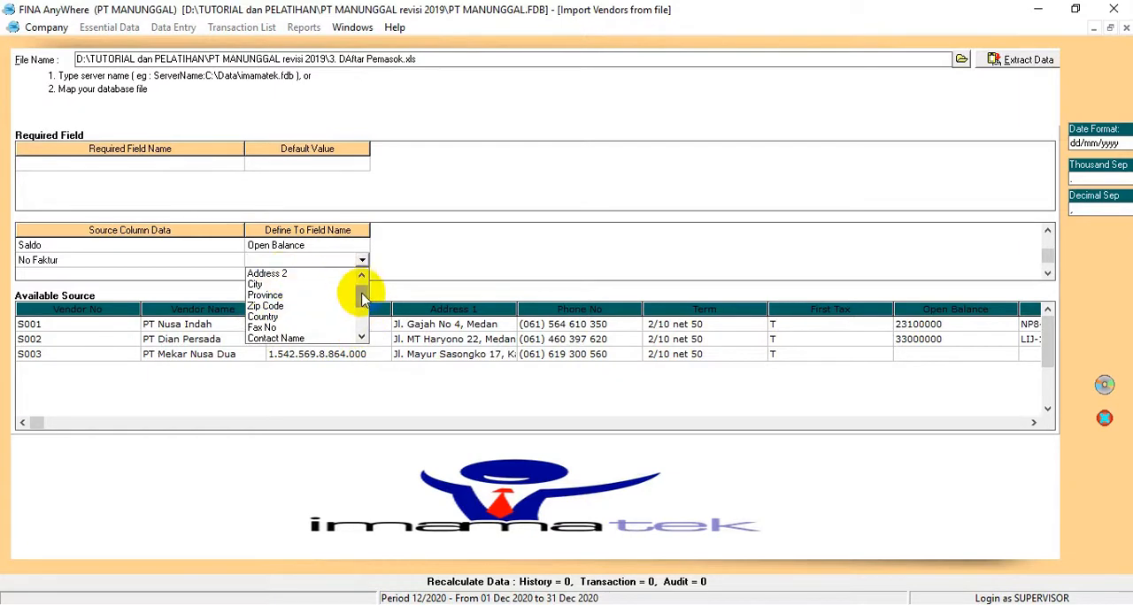
pyautogui.moveTo(360, 294)
pyautogui.mouseDown()
pyautogui.moveTo(361, 316)
pyautogui.moveTo(361, 284)
pyautogui.mouseUp()
pyautogui.click(285, 272)
pyautogui.click(286, 274)
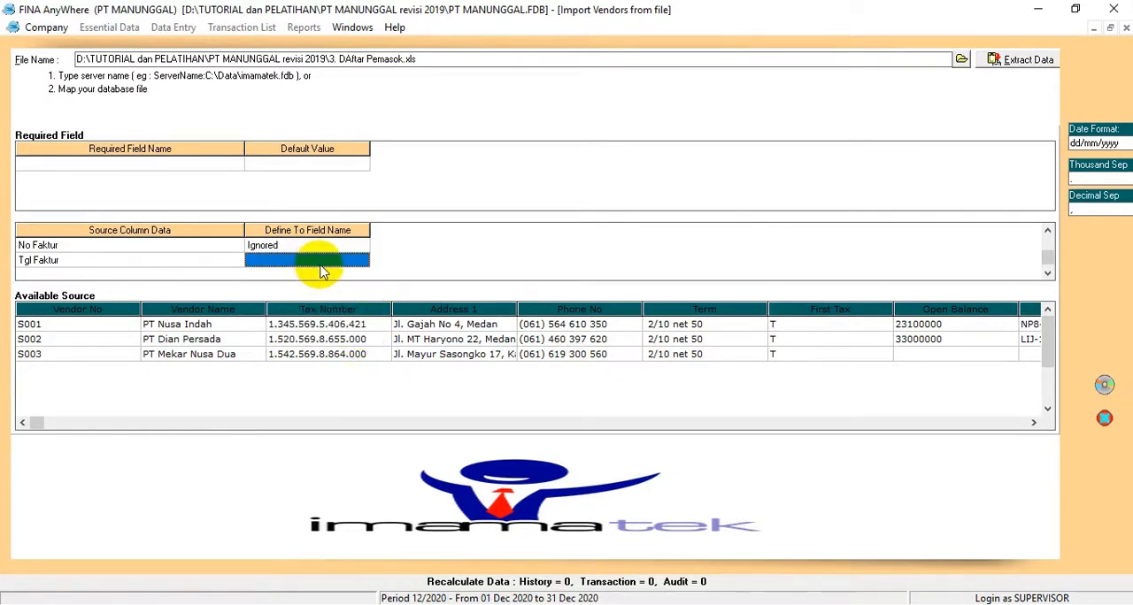
# Step: Map the Tgl Faktur source column of the vendor list to the As of Balance field
pyautogui.click(334, 259)
pyautogui.click(362, 259)
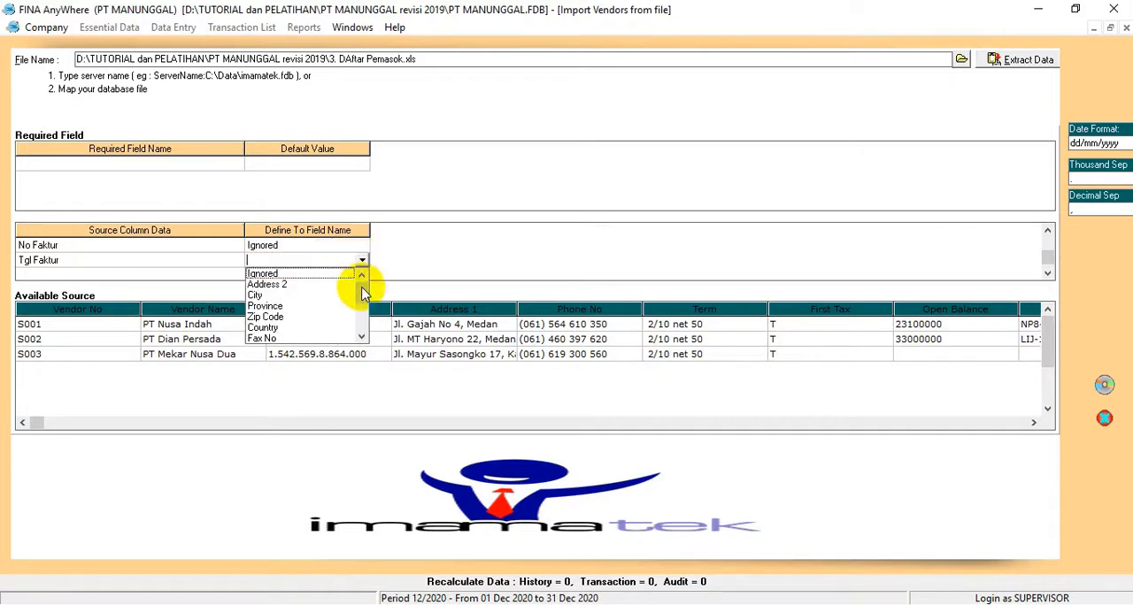
pyautogui.click(362, 338)
pyautogui.click(362, 338)
pyautogui.click(362, 338)
pyautogui.click(362, 338)
pyautogui.click(362, 338)
pyautogui.click(362, 338)
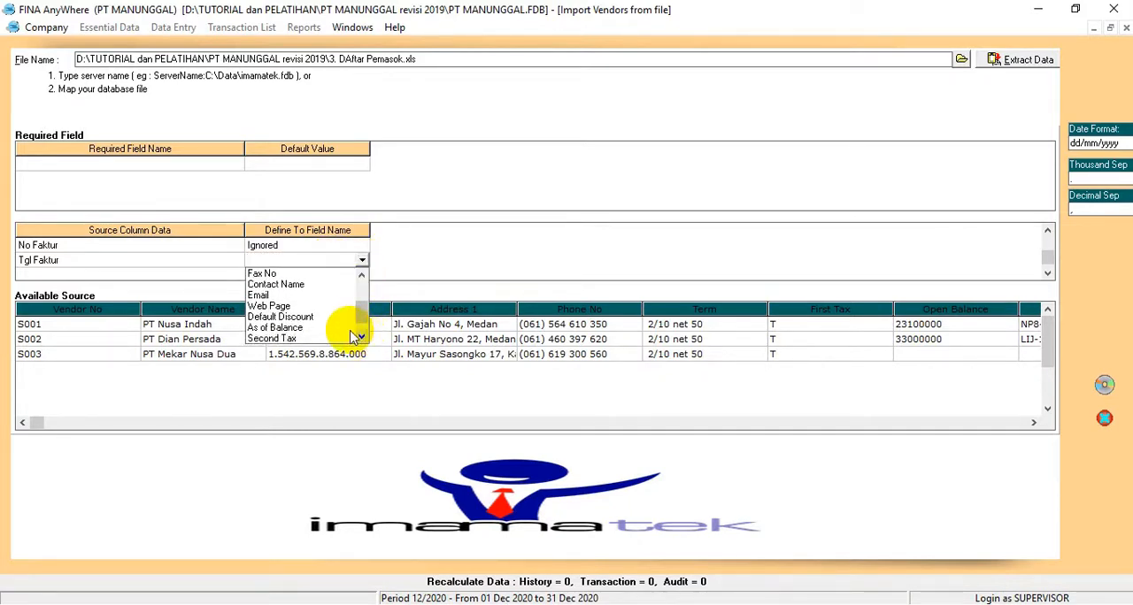
pyautogui.click(284, 327)
# Step: Map the Mata Uang source column of the vendor list to the Currency field
pyautogui.click(339, 258)
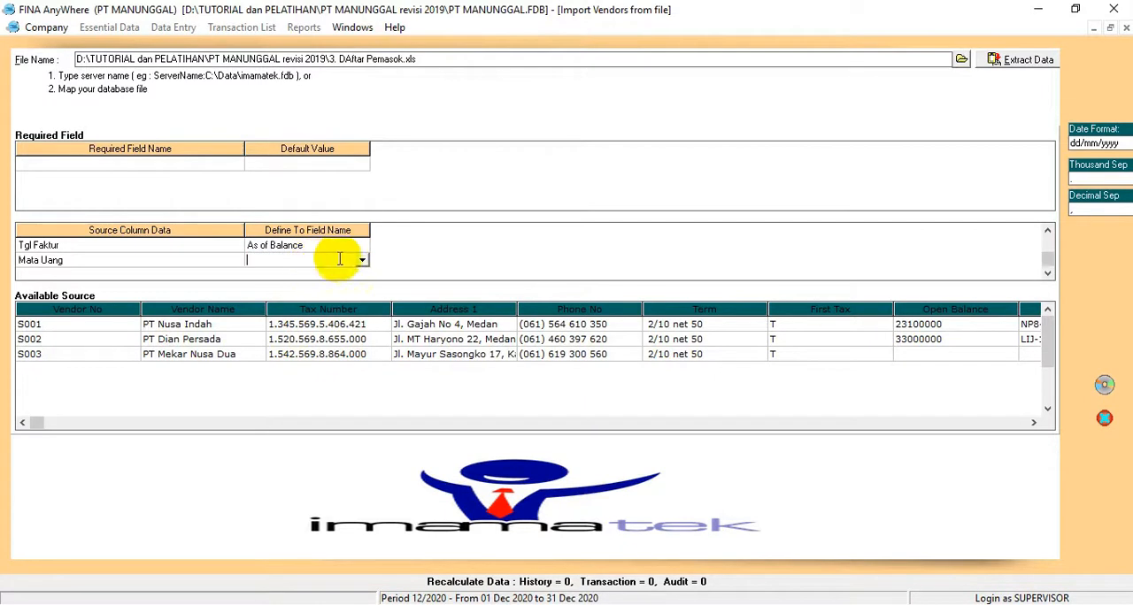
pyautogui.click(360, 261)
pyautogui.moveTo(363, 283); pyautogui.dragTo(361, 325)
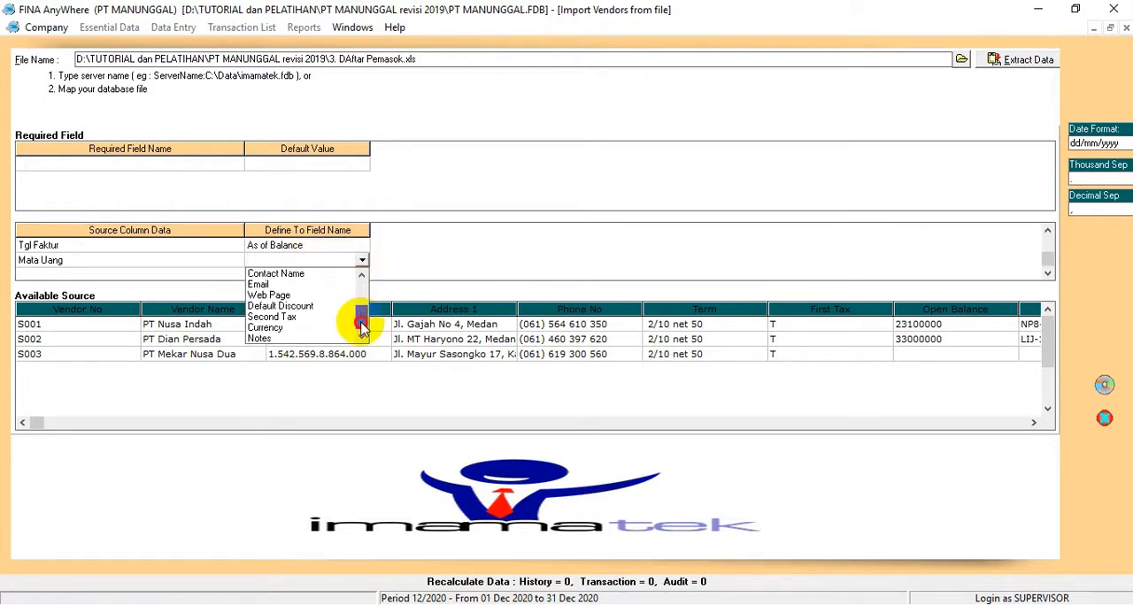
pyautogui.click(283, 327)
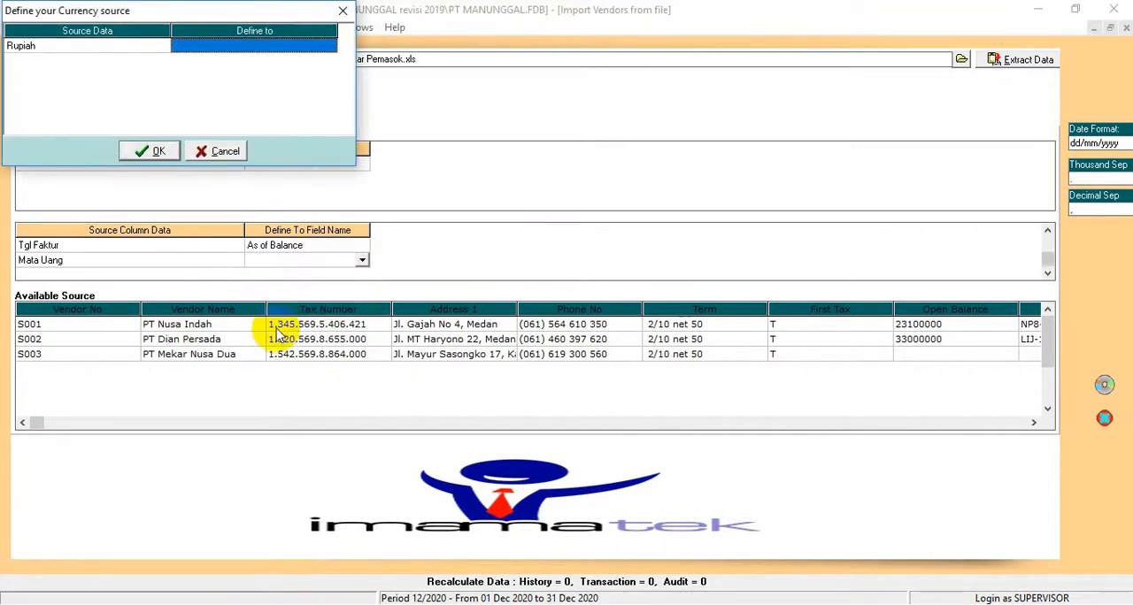
# Step: Define the vendor list's source currency Rupiah as the RUPIAH currency
pyautogui.click(298, 45)
pyautogui.click(328, 45)
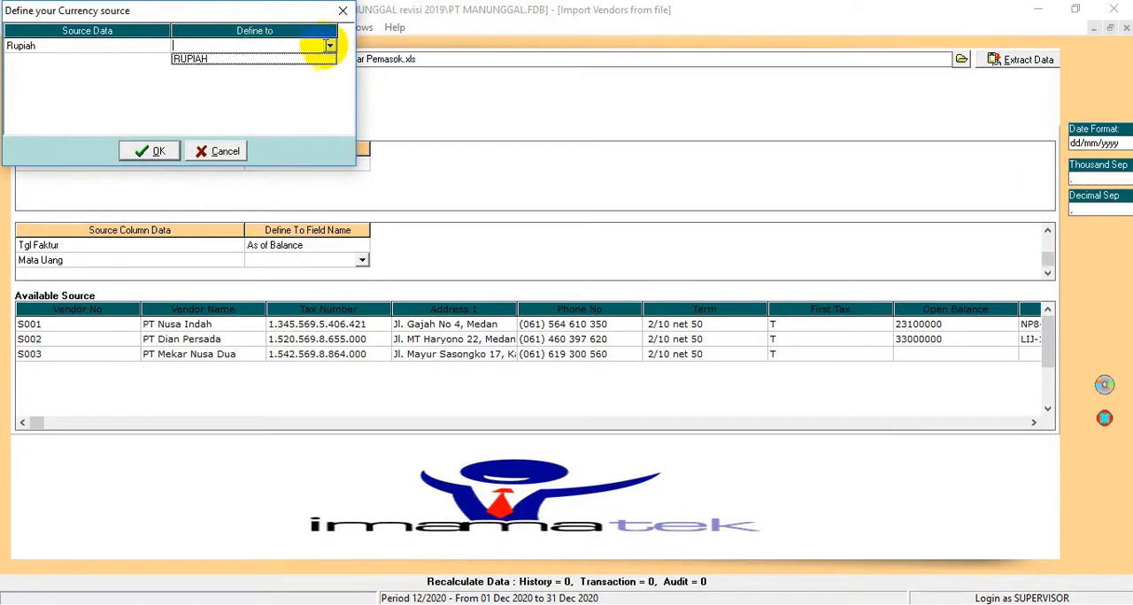
pyautogui.click(316, 60)
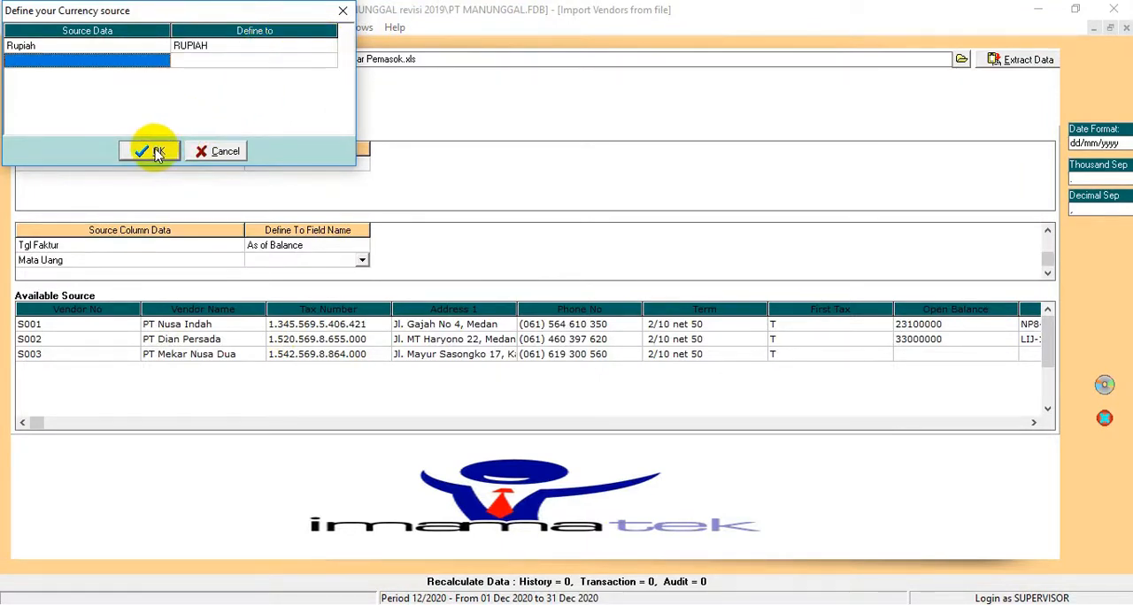
pyautogui.click(157, 152)
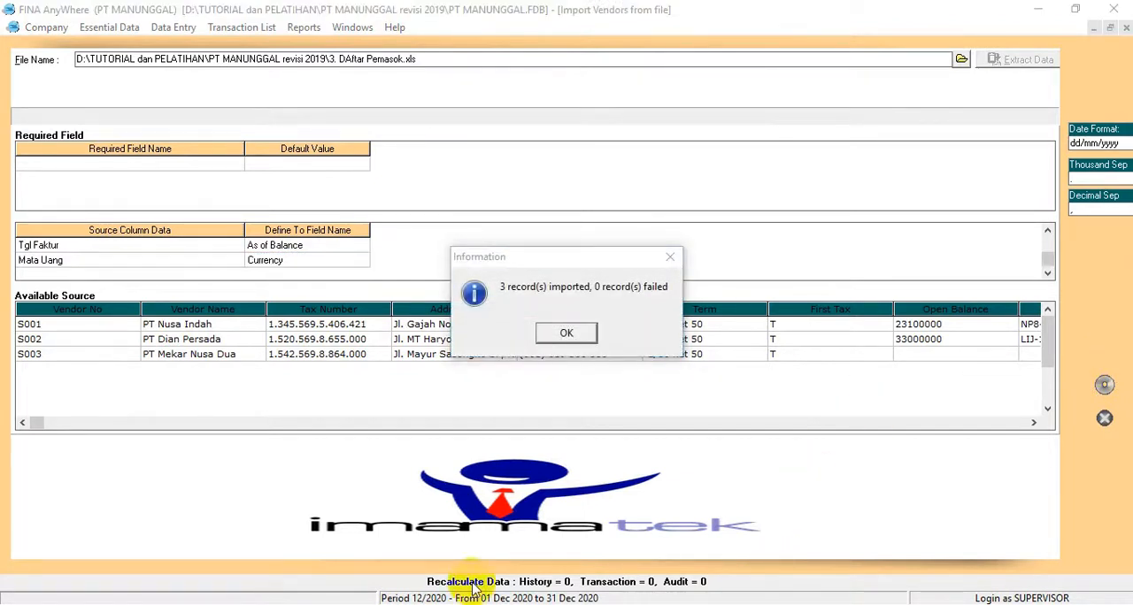
# Step: Finish the vendor import and advance the guided start-up past projects, departments and warehouse to the item default accounts
pyautogui.click(566, 332)
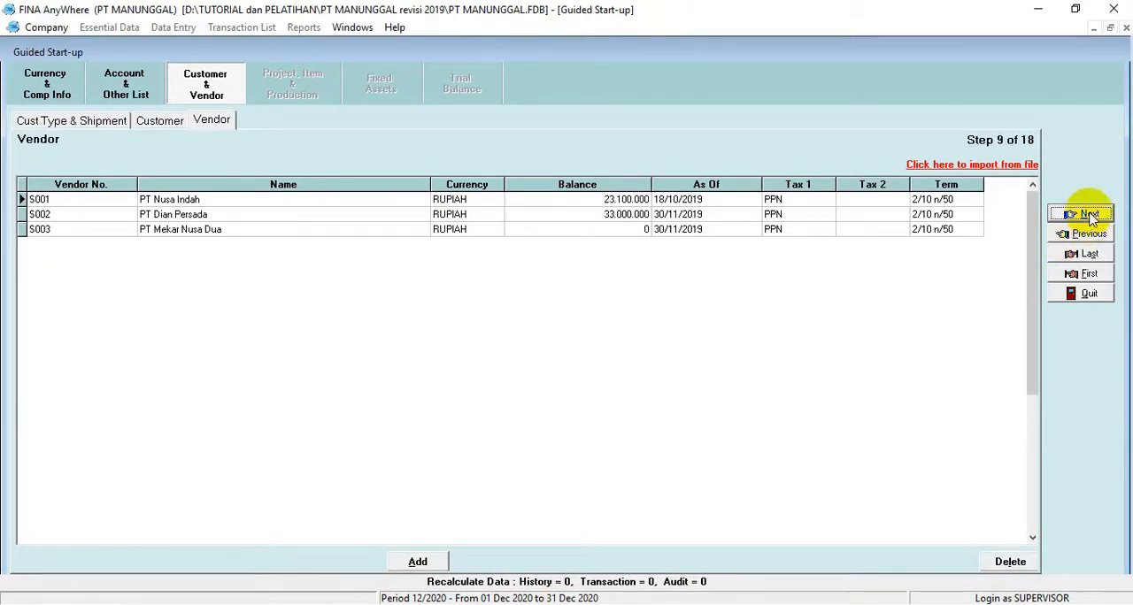
pyautogui.click(1088, 215)
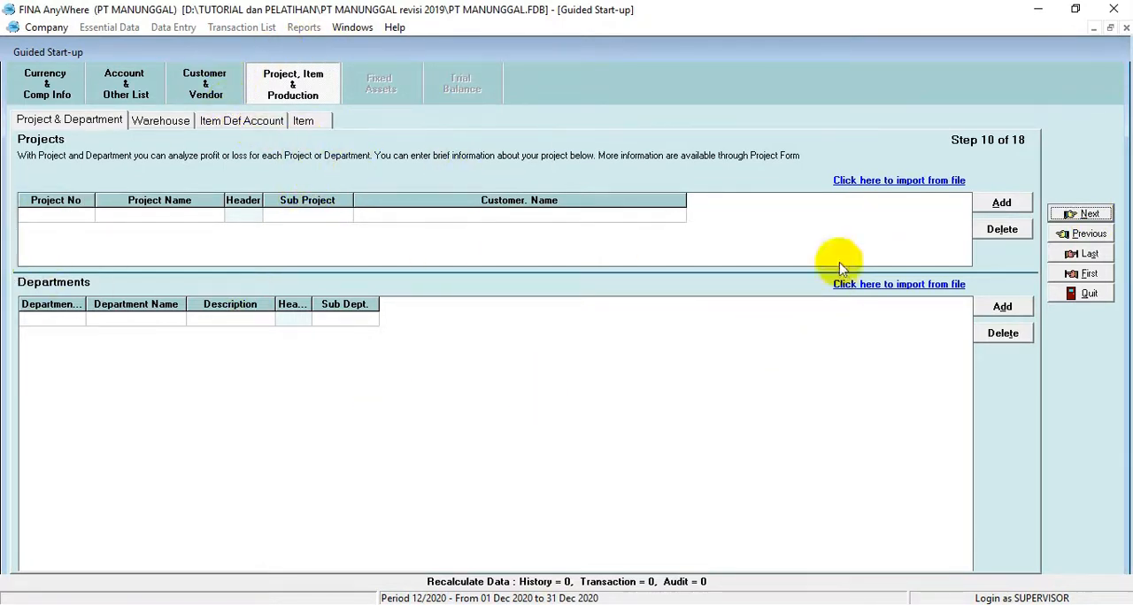
pyautogui.click(1080, 215)
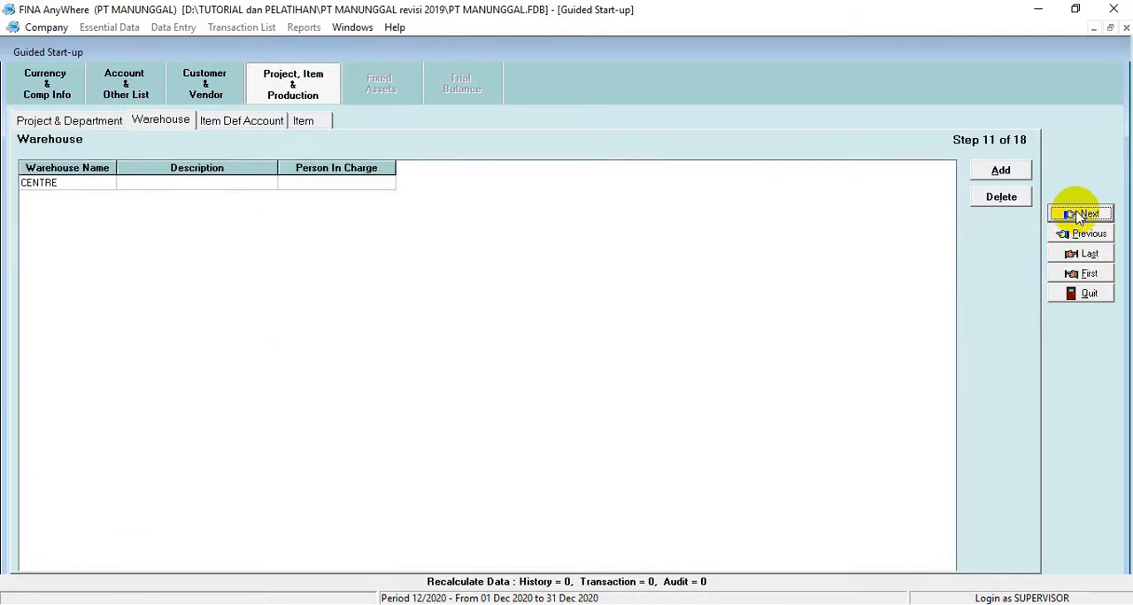
pyautogui.click(1080, 215)
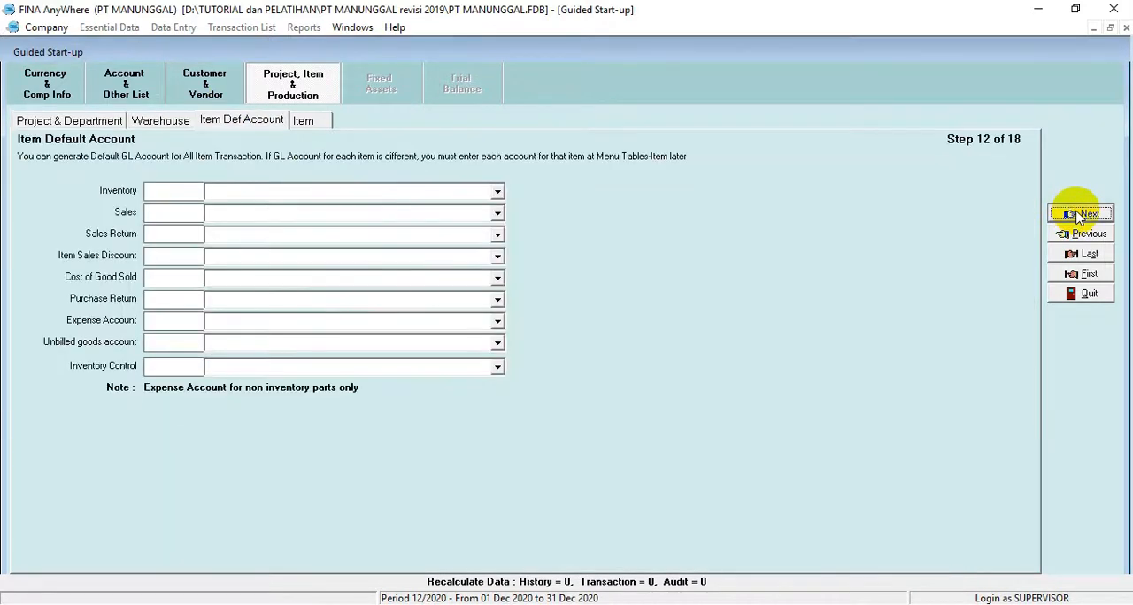
# Step: Set the item default accounts to Merchandise Inventory for Inventory and Sales for Sales
pyautogui.click(494, 192)
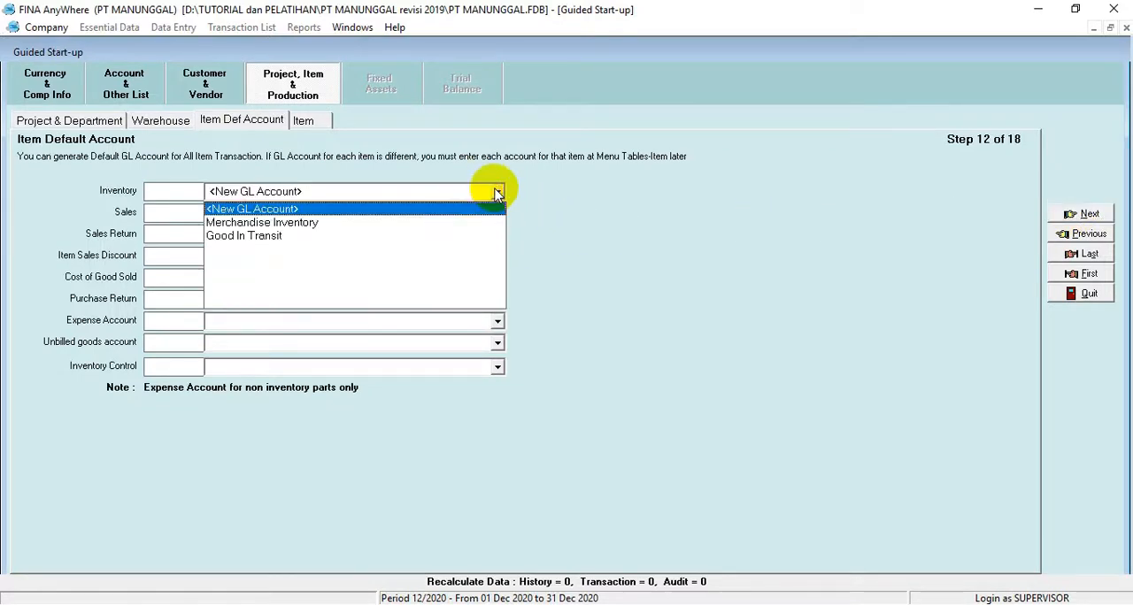
pyautogui.click(227, 225)
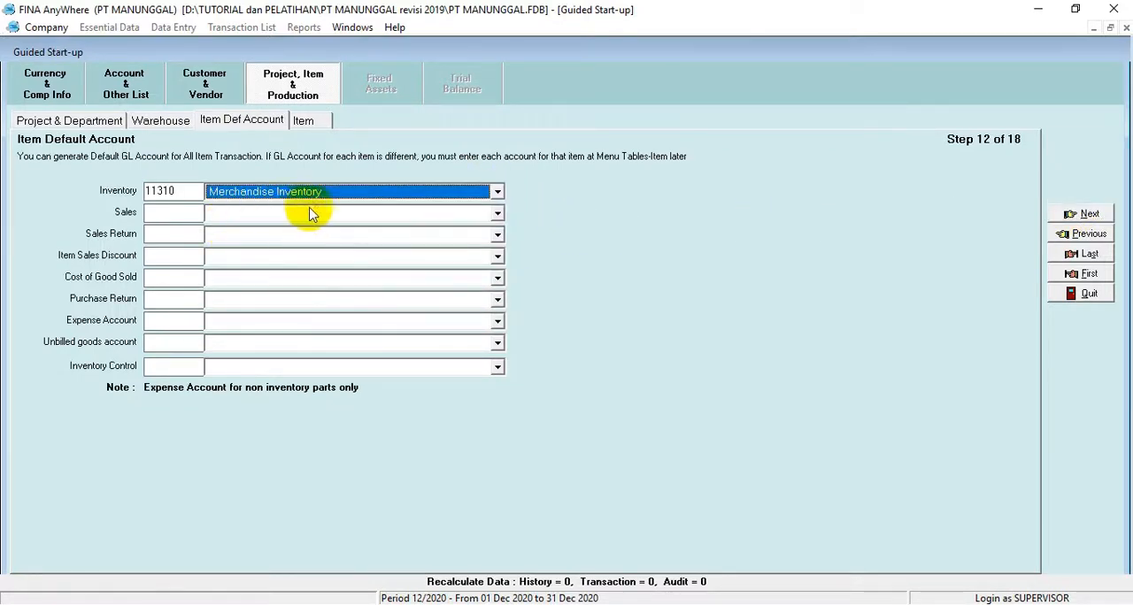
pyautogui.click(494, 213)
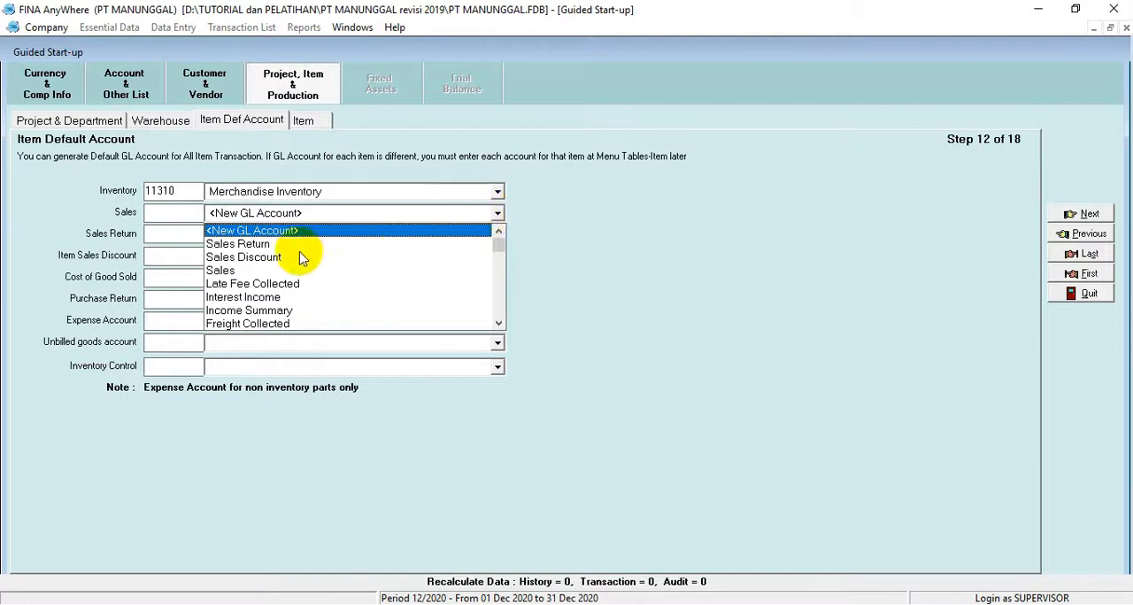
pyautogui.click(230, 273)
# Step: Set the item default accounts to Sales Return for Sales Return and Sales Discount for Item Sales Discount
pyautogui.click(495, 234)
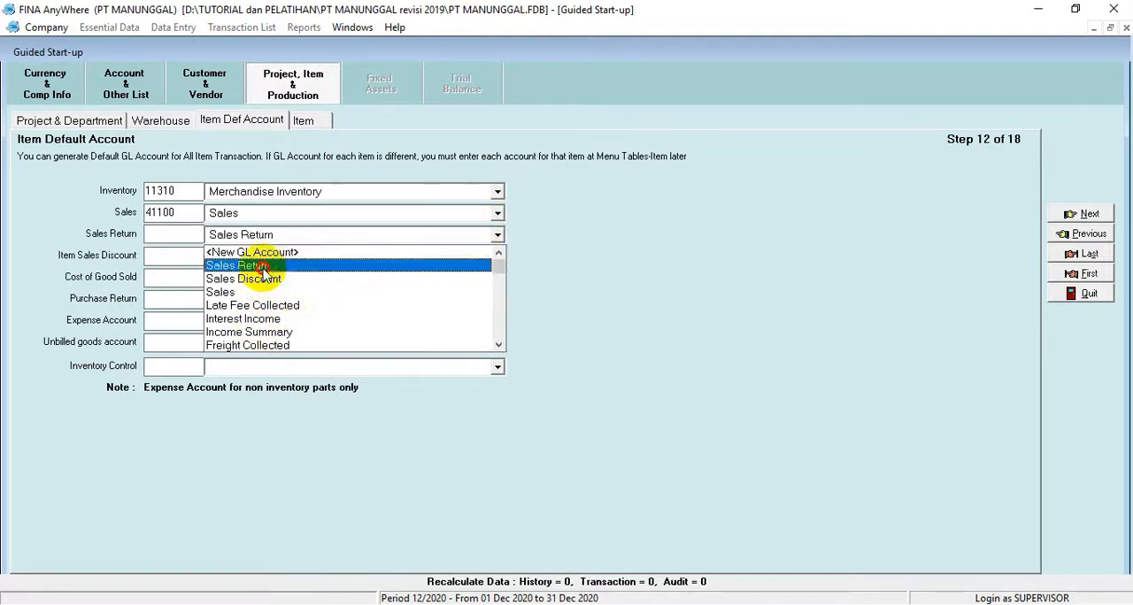
pyautogui.click(257, 266)
pyautogui.click(494, 255)
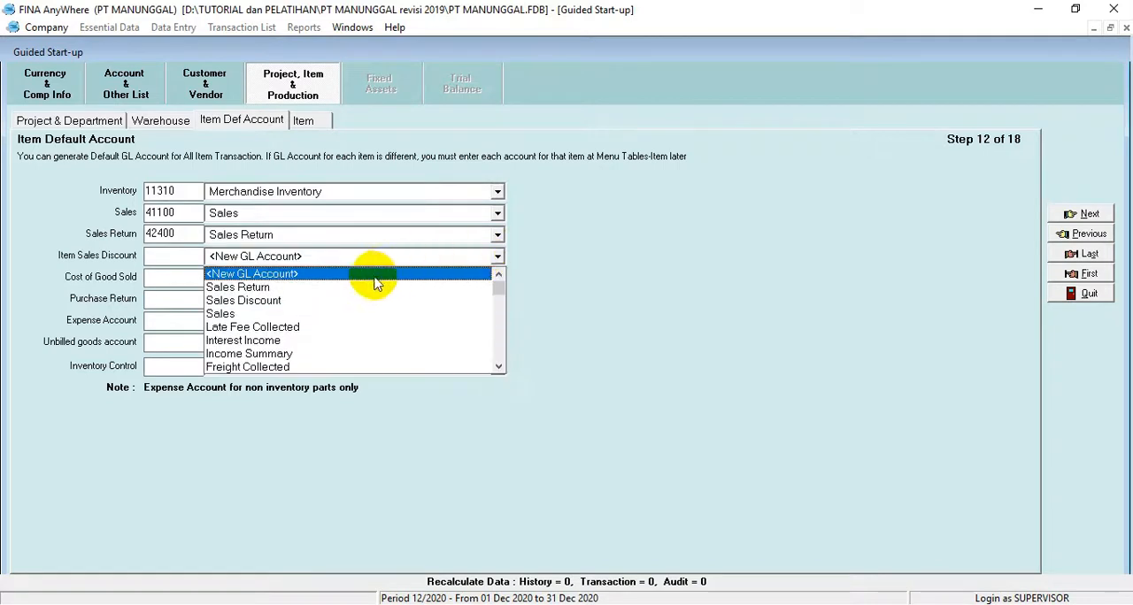
pyautogui.click(261, 303)
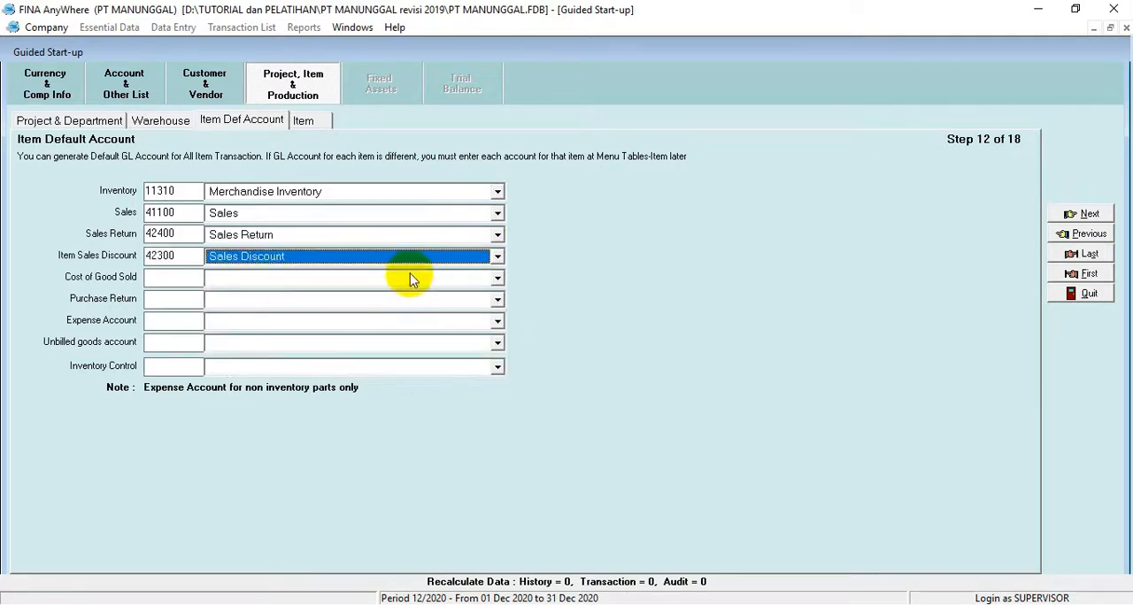
# Step: Set the default Cost of Good Sold account to Cost Of Goods Sold and the Purchase Return account to Merchandise Inventory
pyautogui.click(434, 279)
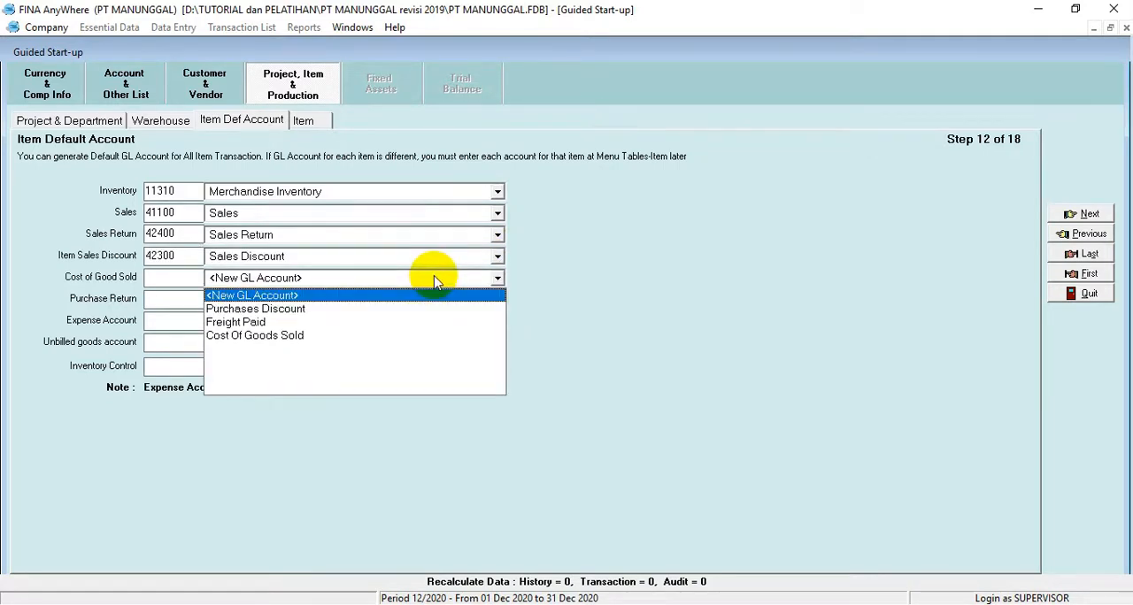
pyautogui.click(255, 336)
pyautogui.click(307, 302)
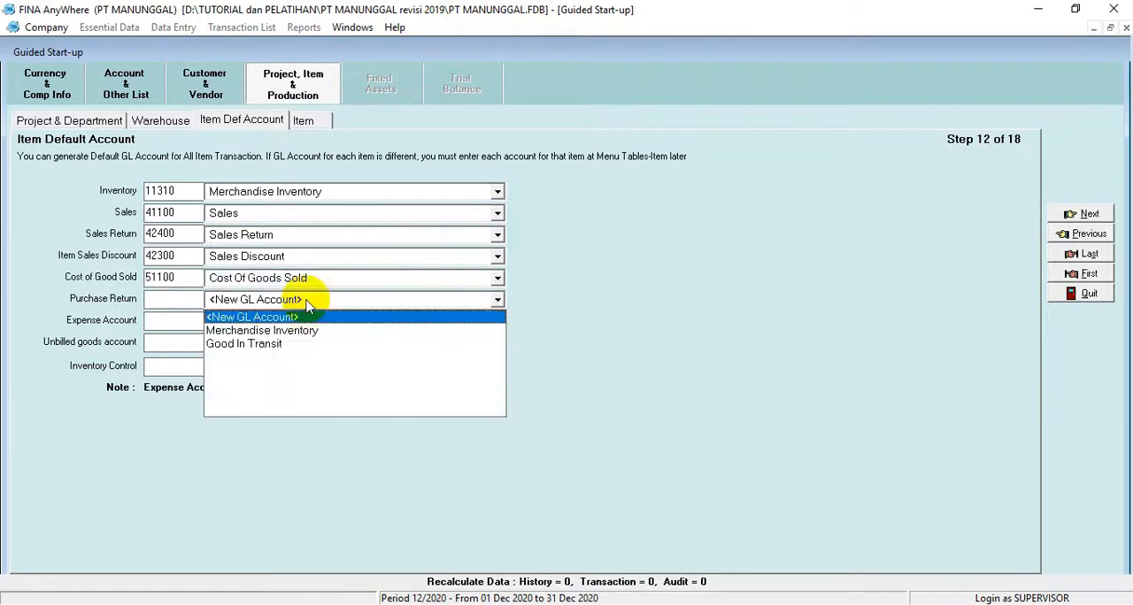
pyautogui.click(259, 332)
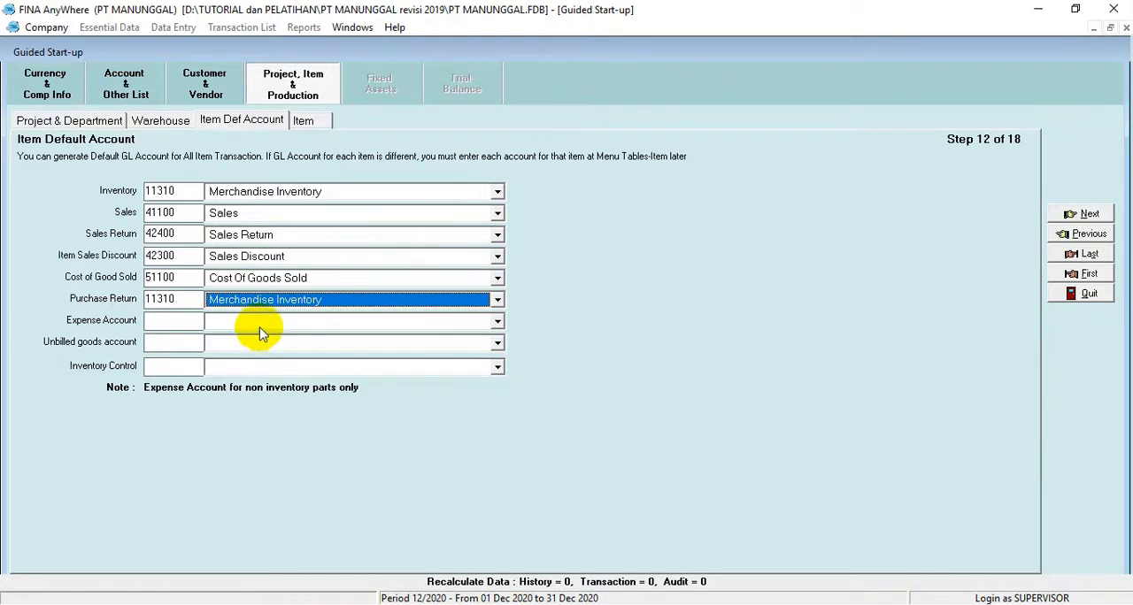
# Step: Set the default Expense Account for items to Freight Paid
pyautogui.click(261, 323)
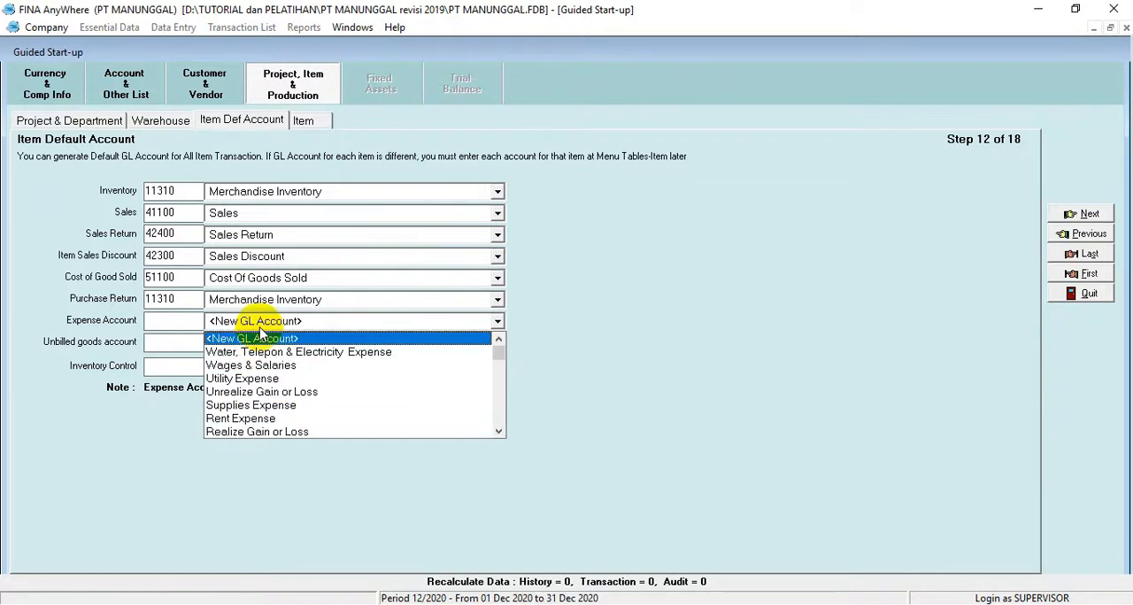
pyautogui.click(499, 433)
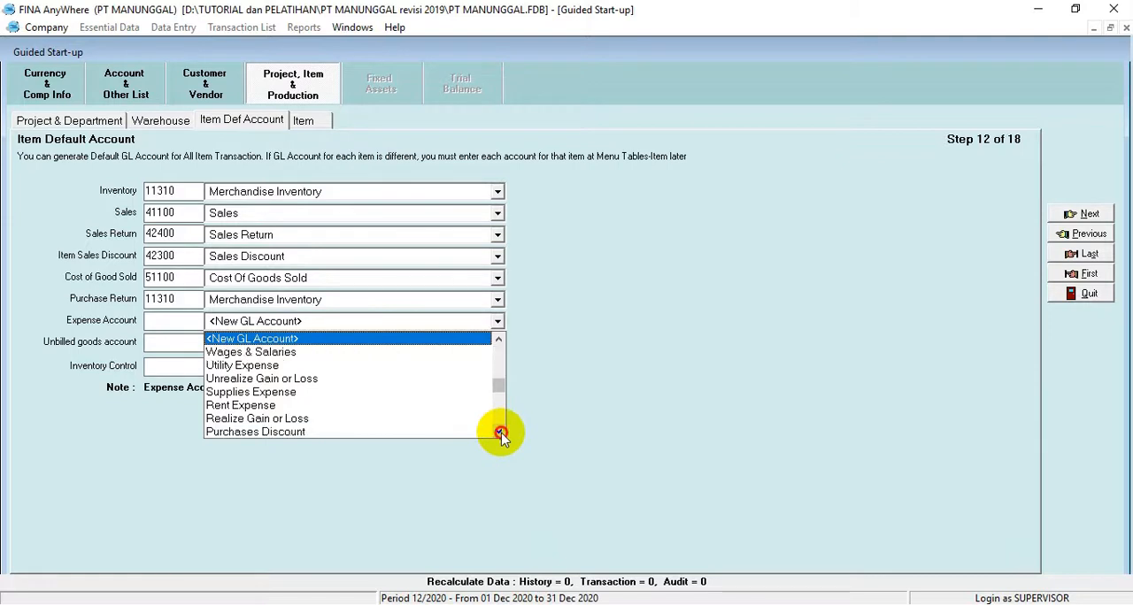
pyautogui.click(499, 433)
pyautogui.click(499, 432)
pyautogui.click(499, 433)
pyautogui.click(499, 433)
pyautogui.click(499, 432)
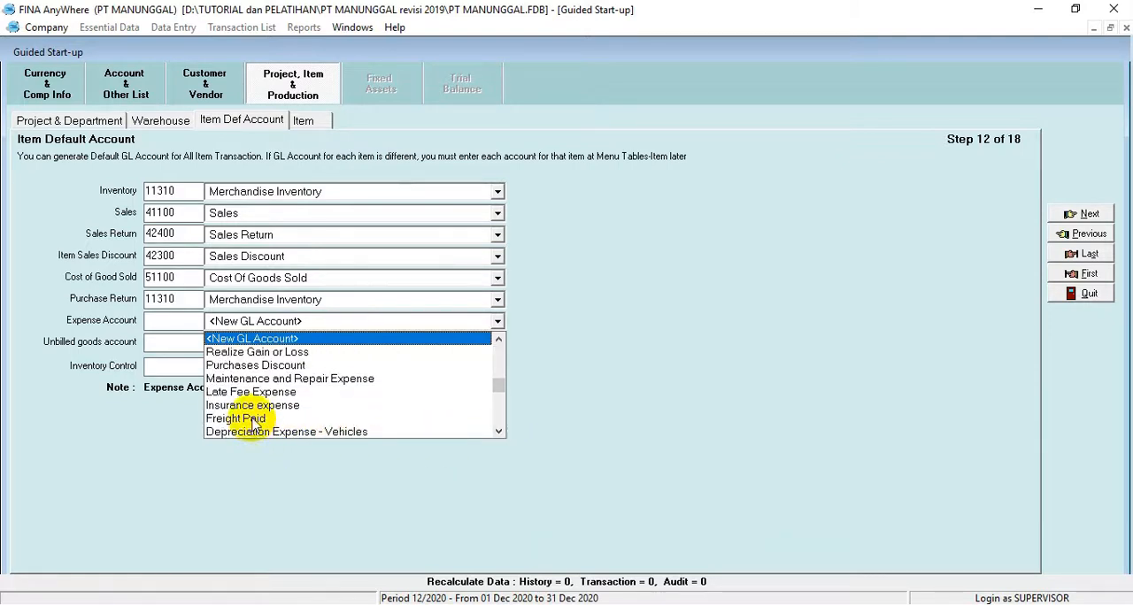
pyautogui.click(253, 419)
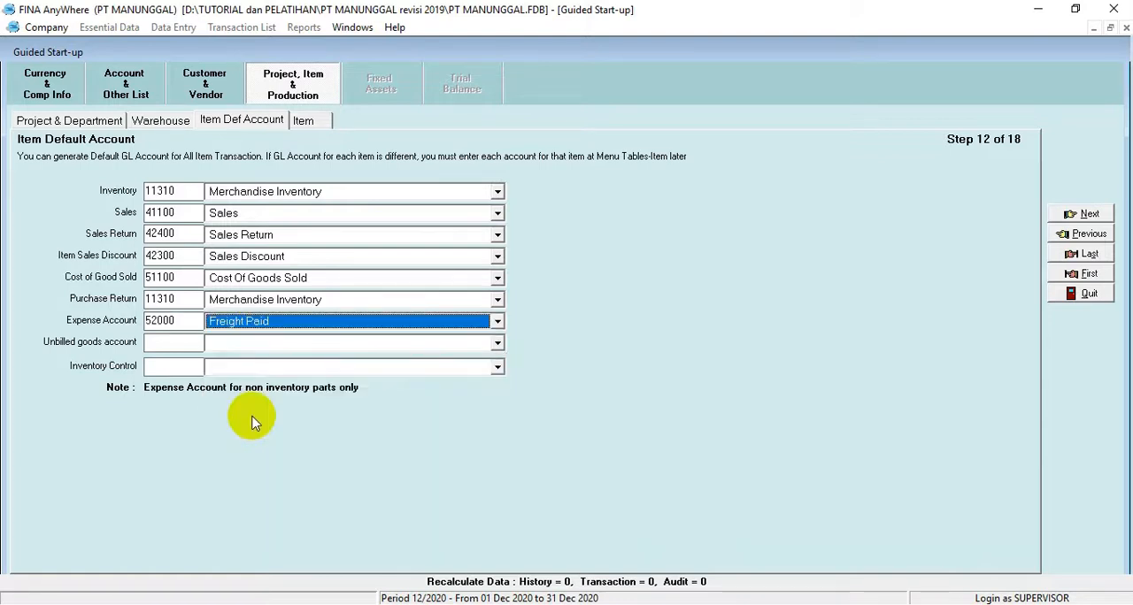
# Step: Set the default unbilled goods account to Unbilled Goods, leave Inventory Control empty and continue to the next start-up page
pyautogui.click(497, 343)
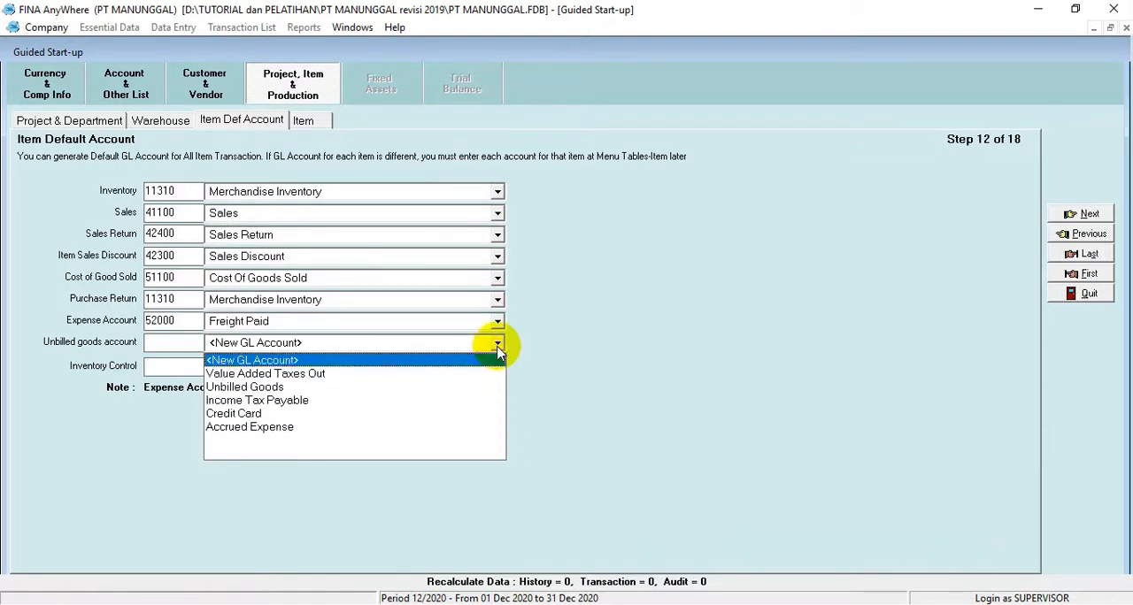
pyautogui.click(253, 388)
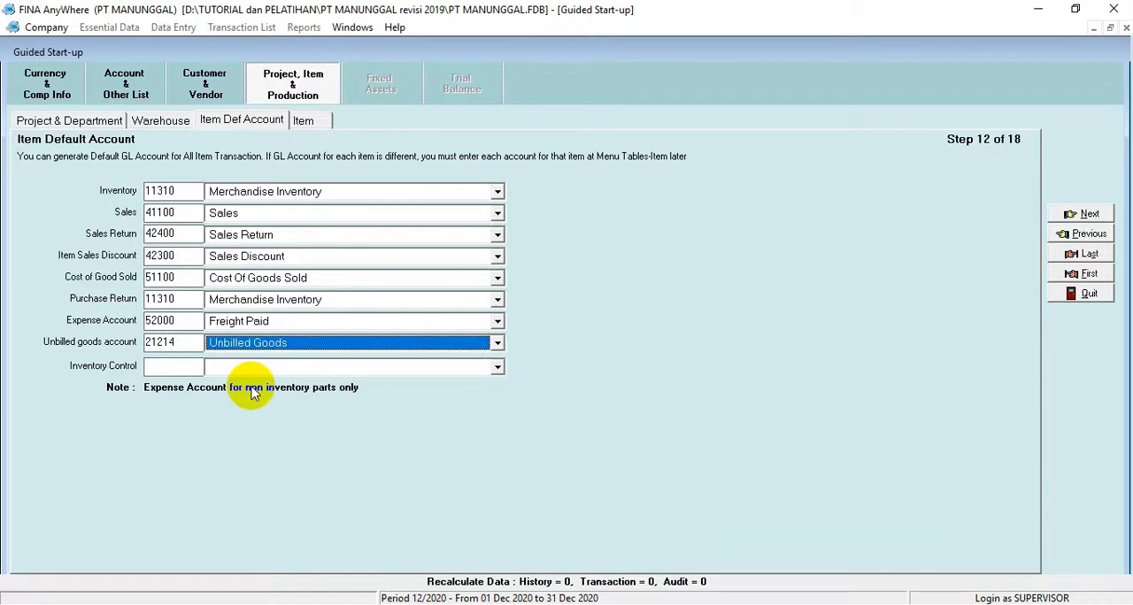
pyautogui.click(497, 367)
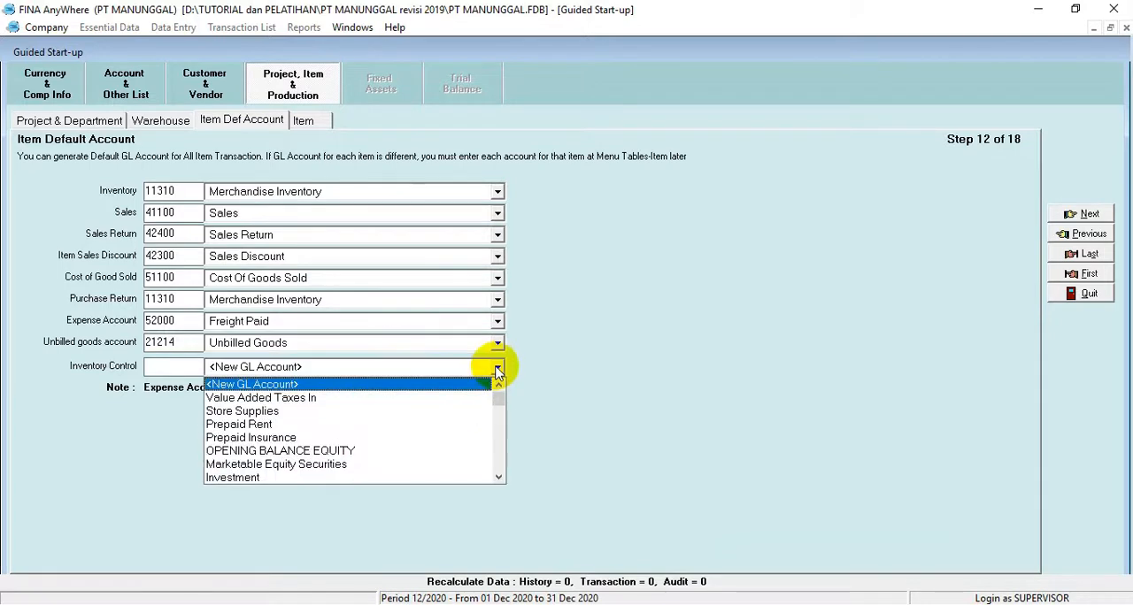
pyautogui.click(498, 369)
pyautogui.click(1079, 216)
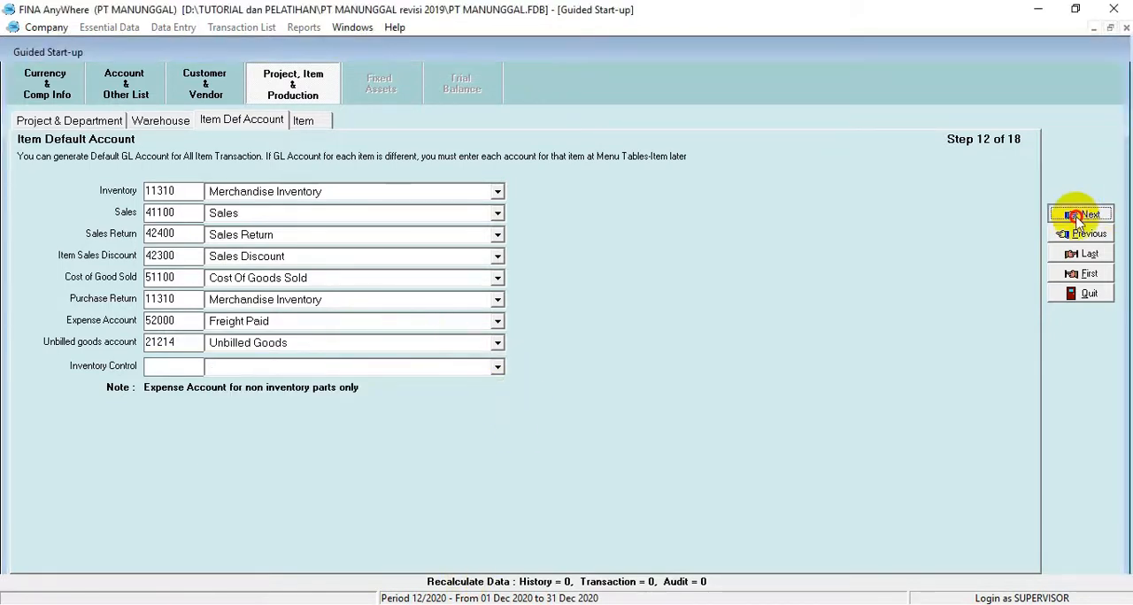
# Step: Advance the guided start-up from the item default accounts to the Item page with the costing method
pyautogui.click(1079, 215)
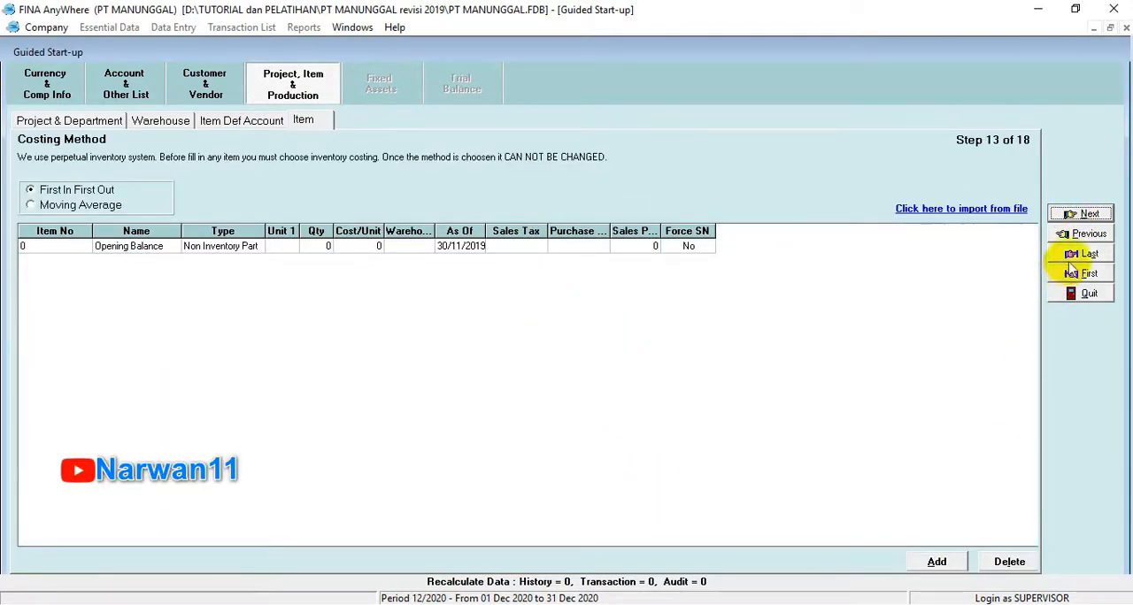
pyautogui.click(1081, 235)
pyautogui.click(1081, 235)
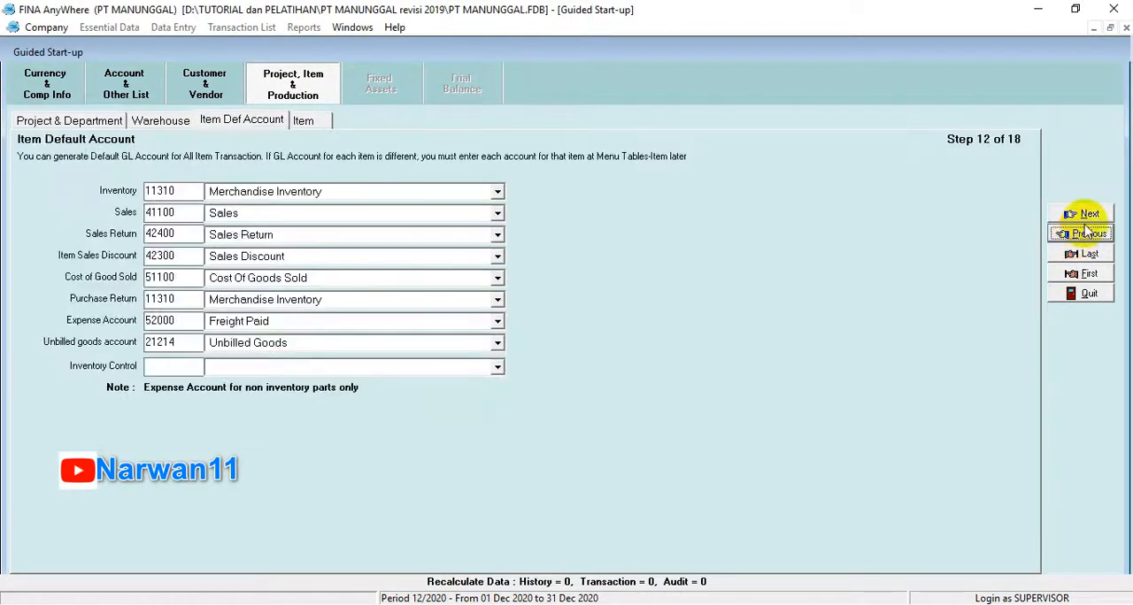
pyautogui.click(1089, 216)
pyautogui.click(1088, 216)
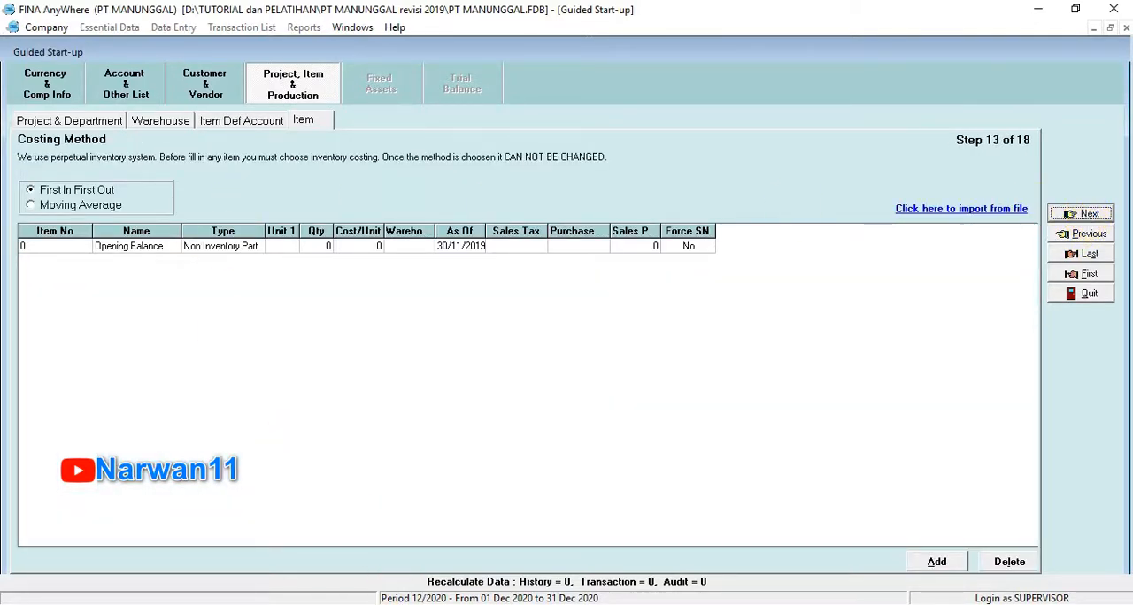
# Step: Check the inventory valuation method in the SOAL UKK PT MANUNGGAL PDF, return to FINA and choose First In First Out costing
pyautogui.click(415, 604)
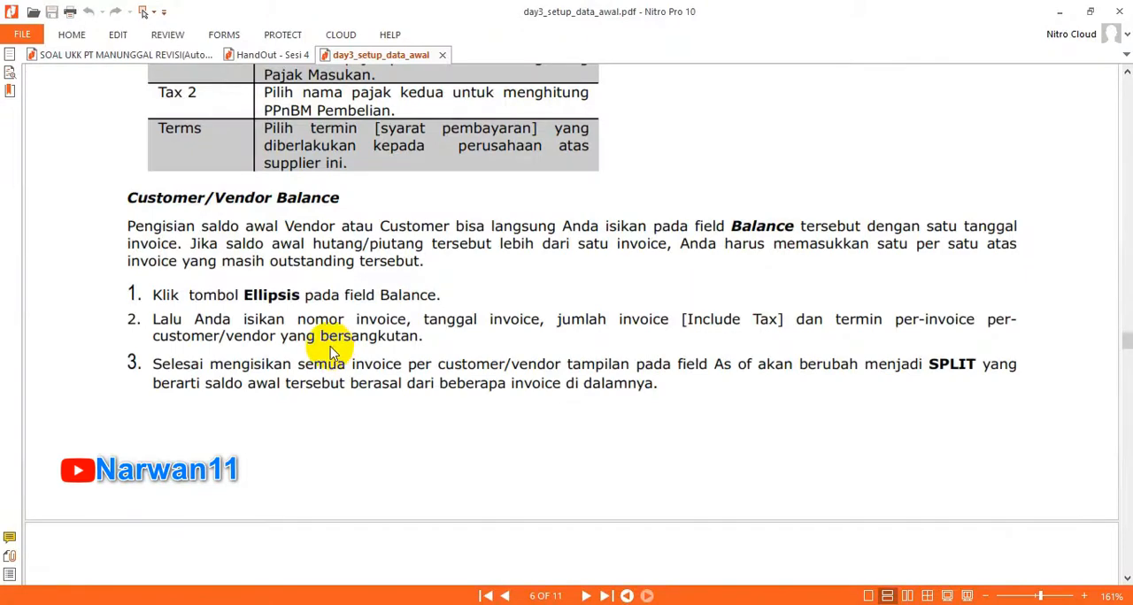
pyautogui.click(101, 54)
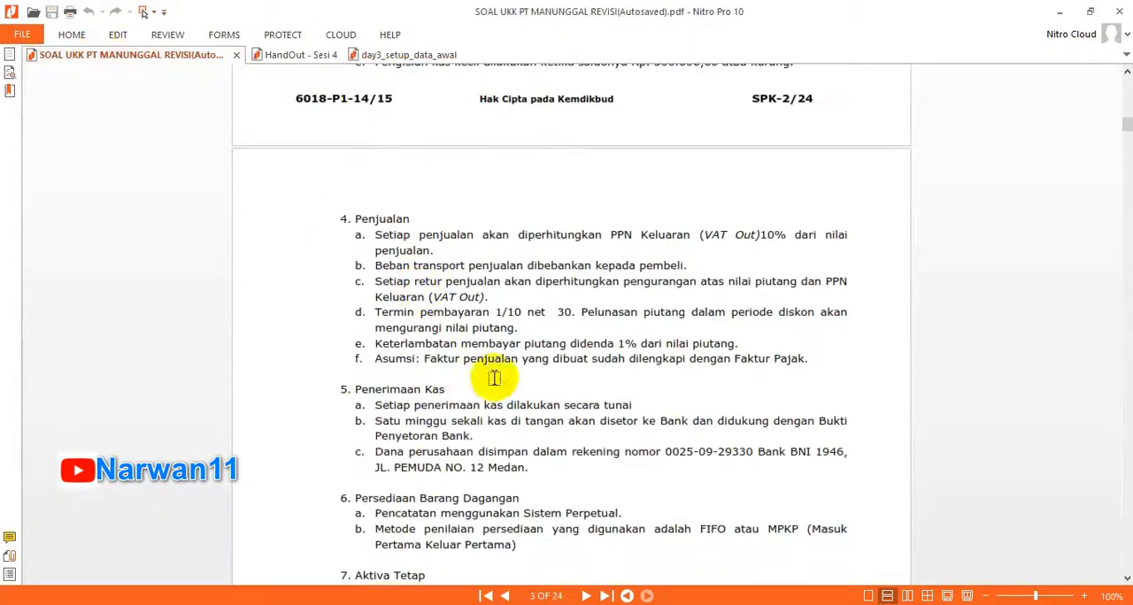
pyautogui.scroll(-5, 500, 385)
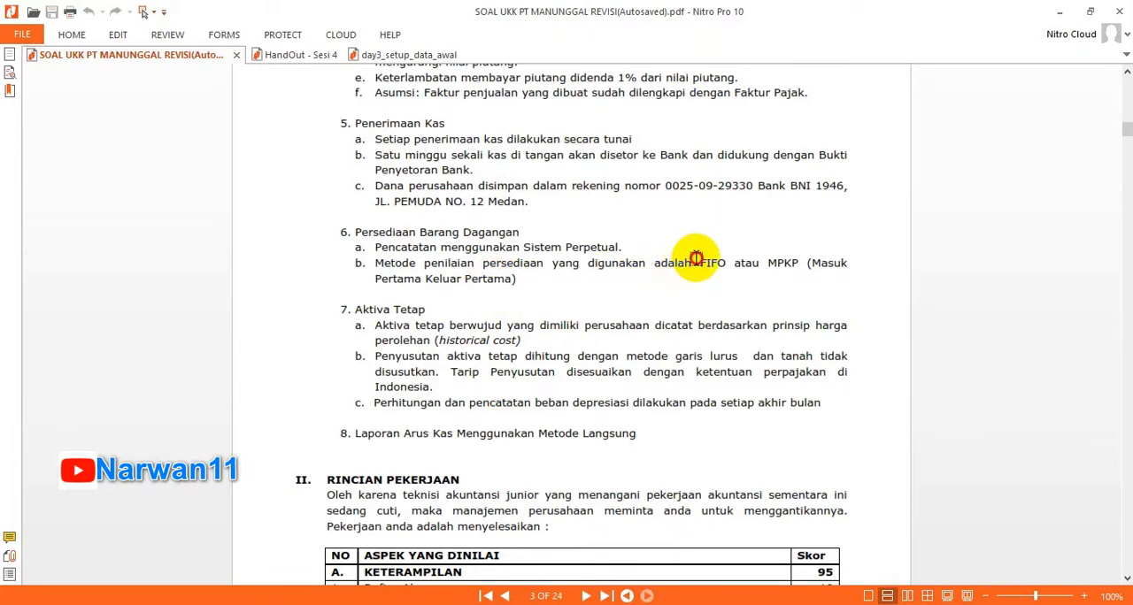
pyautogui.moveTo(697, 262); pyautogui.dragTo(746, 265)
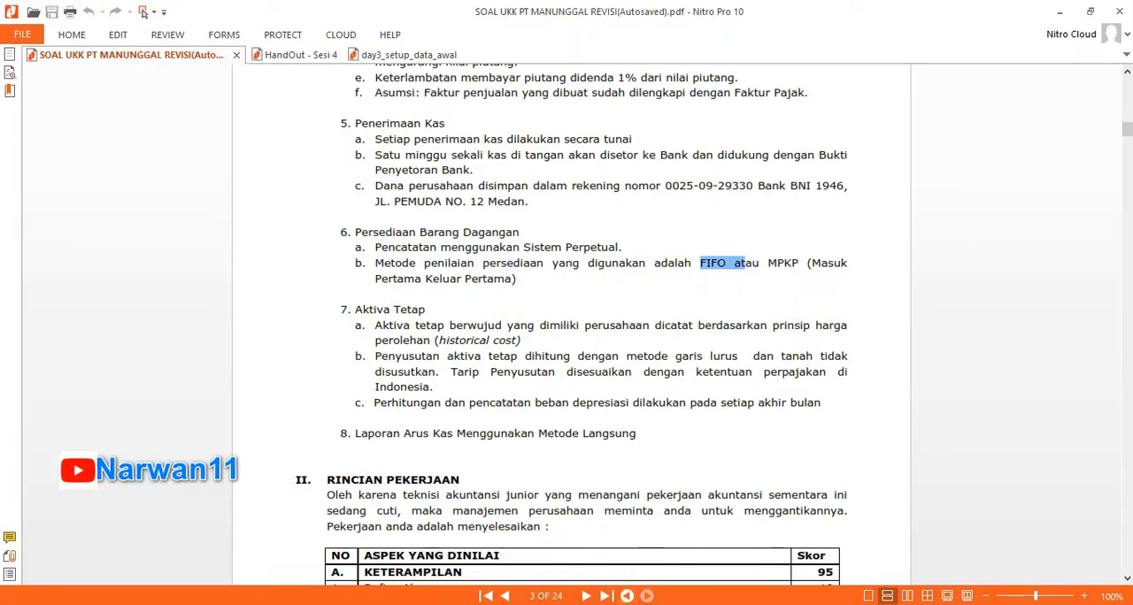
pyautogui.hotkey('alt', 'Tab')
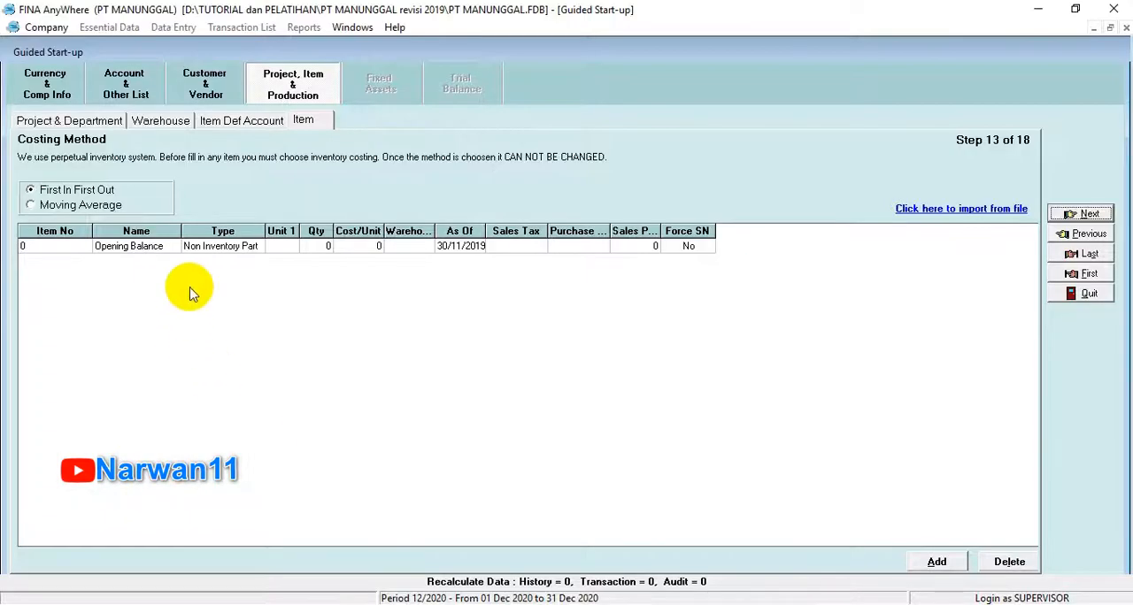
pyautogui.click(31, 192)
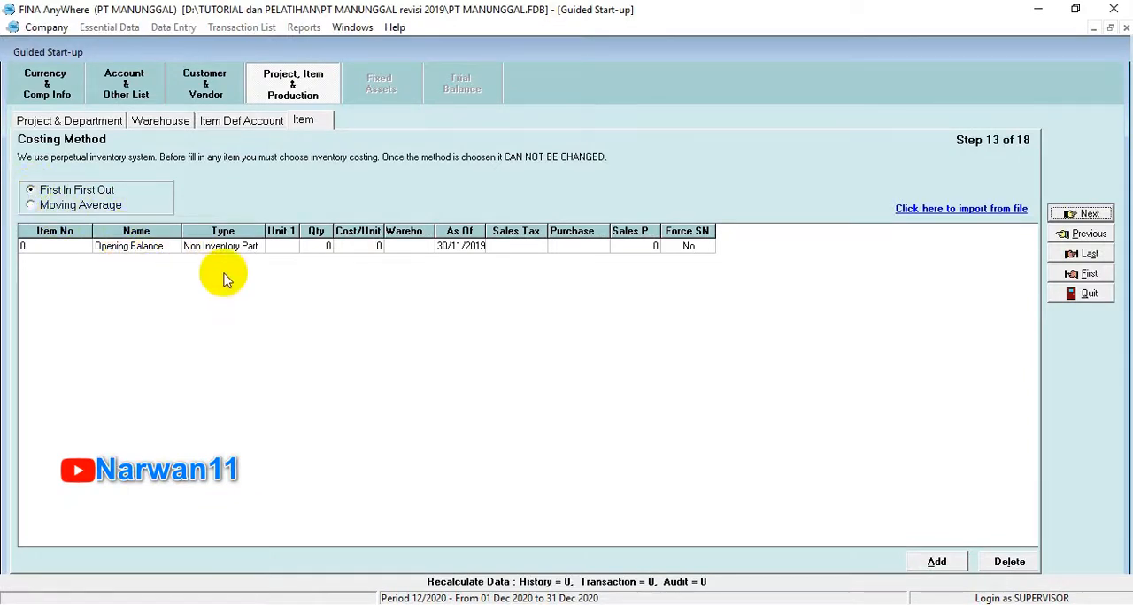
# Step: Start an item import from the Excel file 4. Daftar Persediaan.xls and extract its data
pyautogui.click(923, 207)
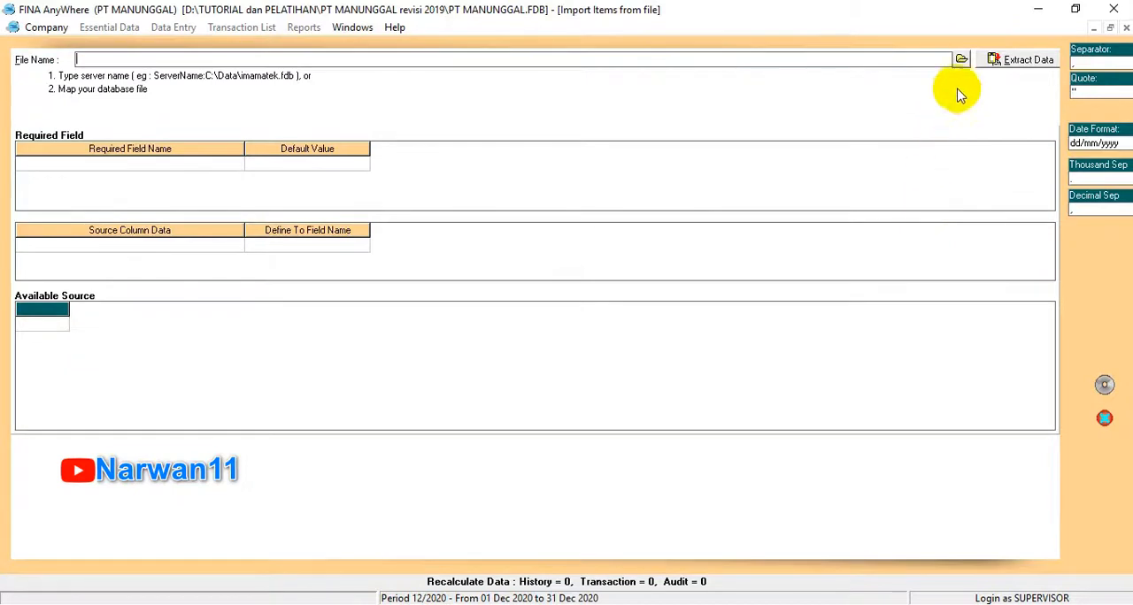
pyautogui.click(961, 59)
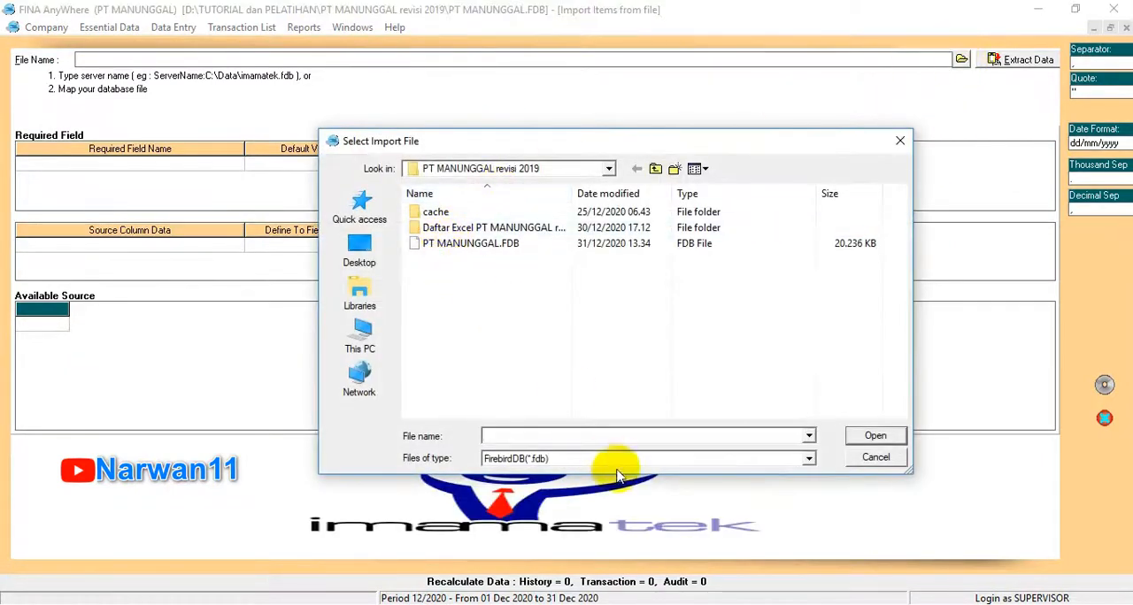
pyautogui.click(608, 465)
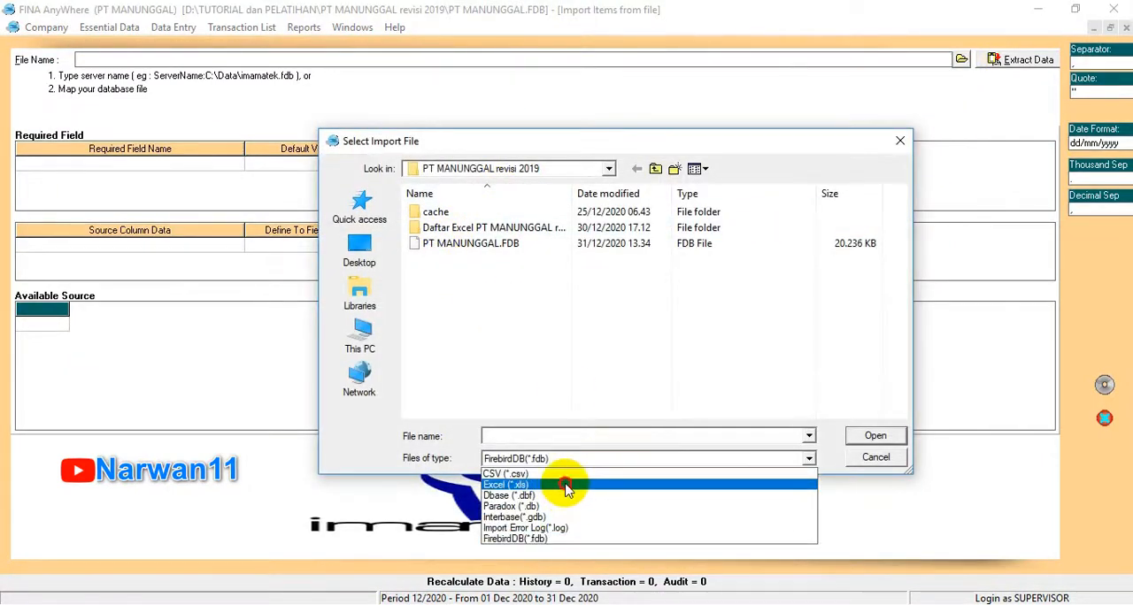
pyautogui.click(565, 482)
pyautogui.doubleClick(469, 292)
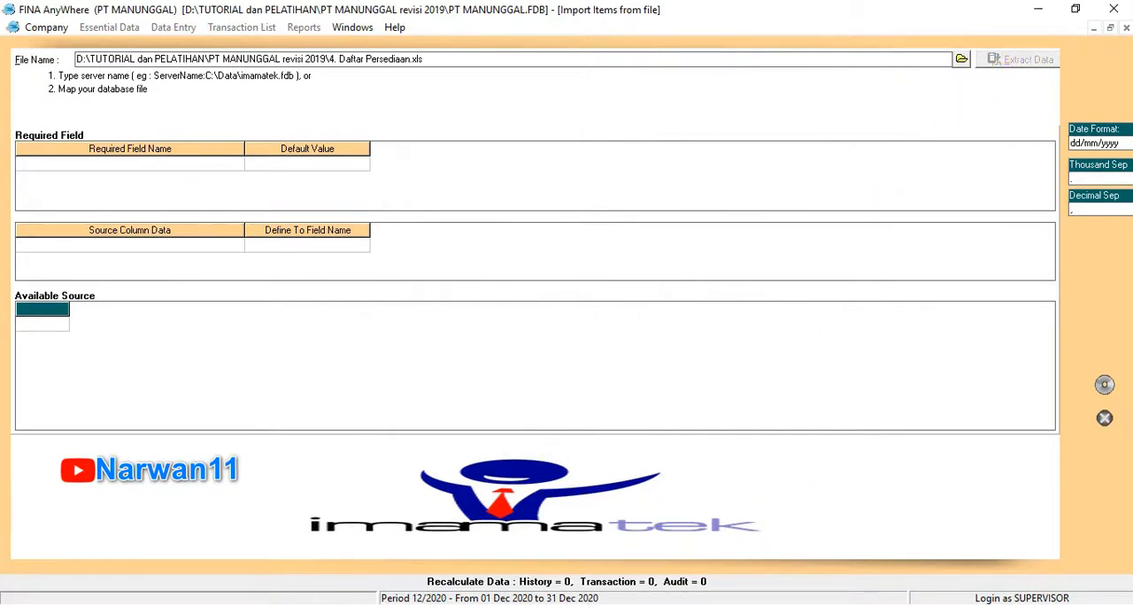
# Step: Delete the header row with No. and Deskripsi Barang from the available source data
pyautogui.click(228, 324)
pyautogui.rightClick(228, 327)
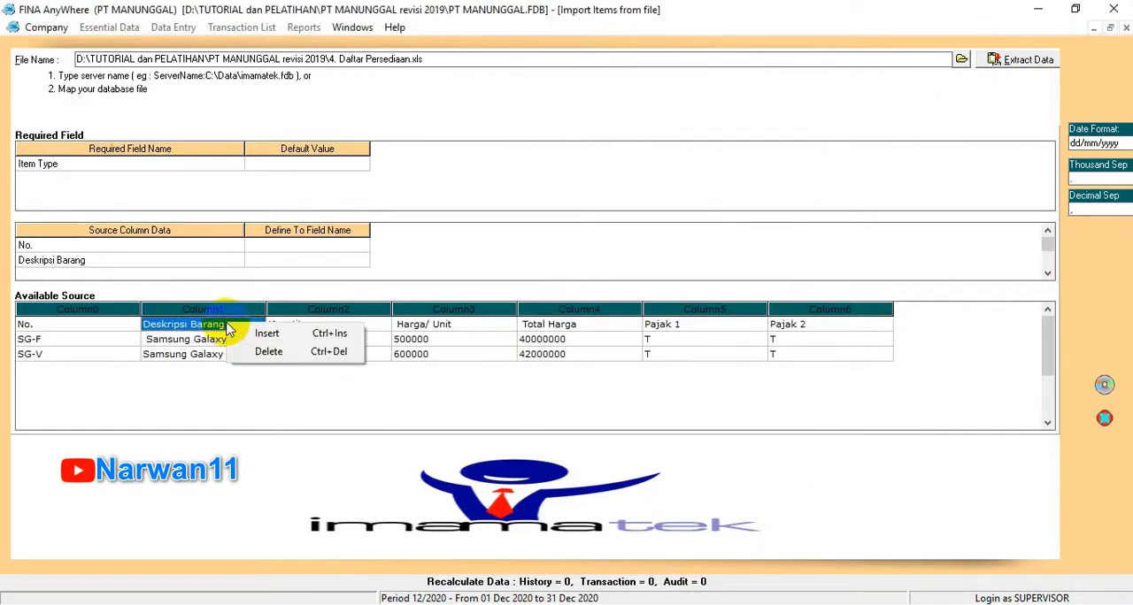
pyautogui.click(256, 351)
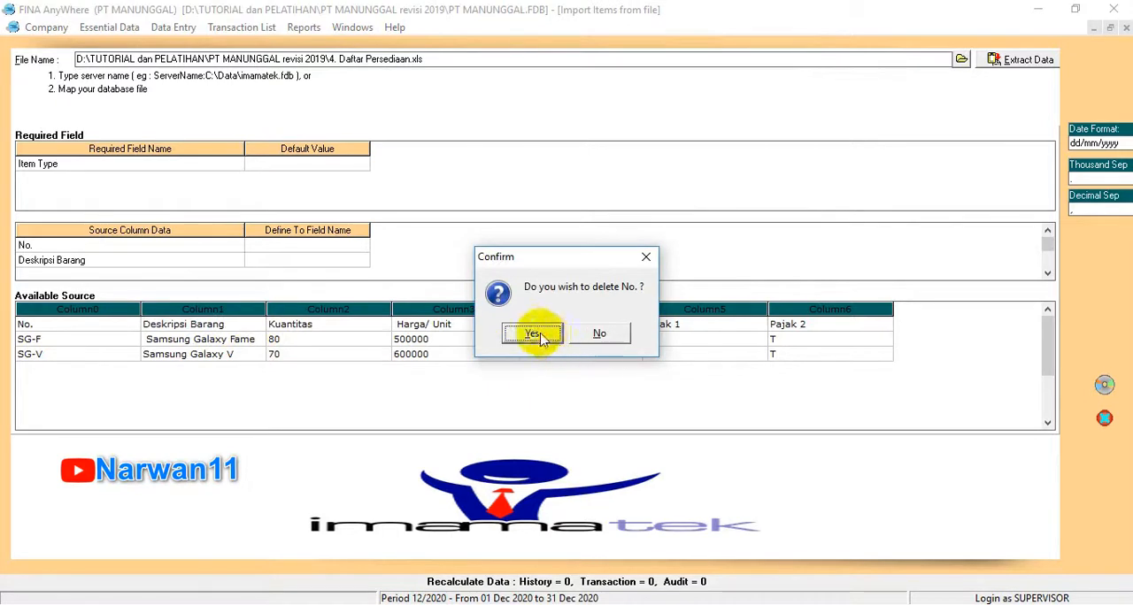
pyautogui.click(532, 333)
# Step: Set the default value of the required Item Type field to Inventory Part
pyautogui.click(286, 162)
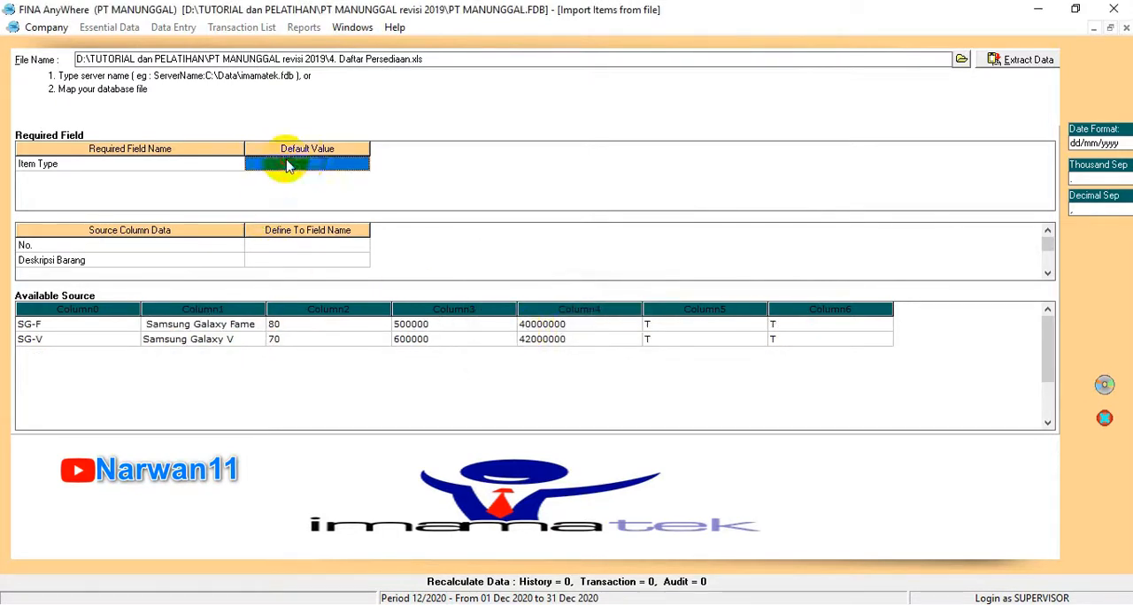
pyautogui.click(355, 160)
pyautogui.click(362, 165)
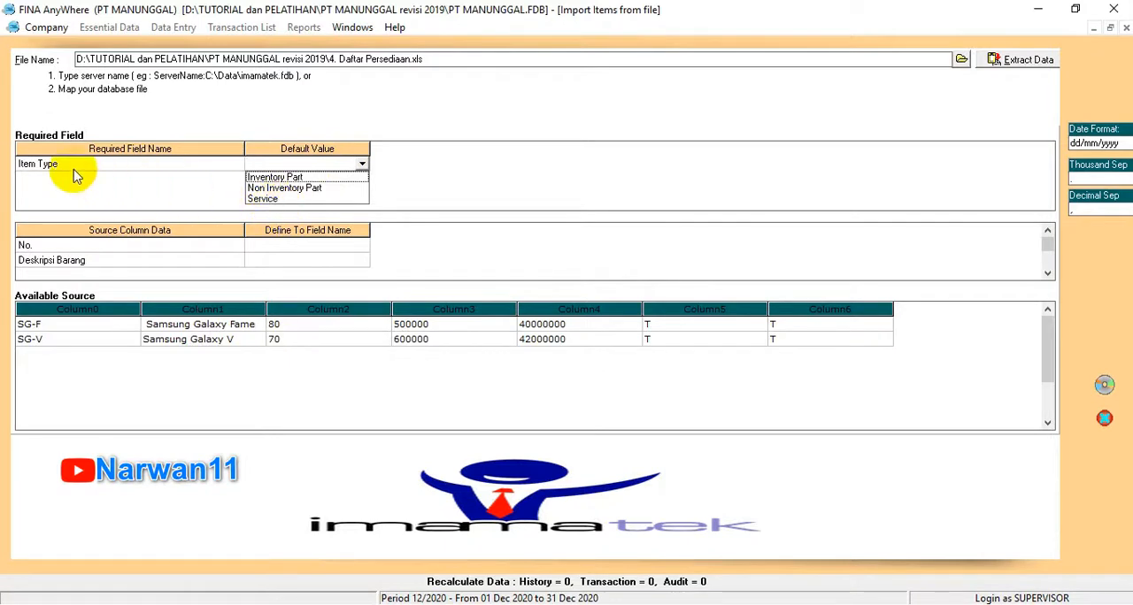
pyautogui.click(288, 177)
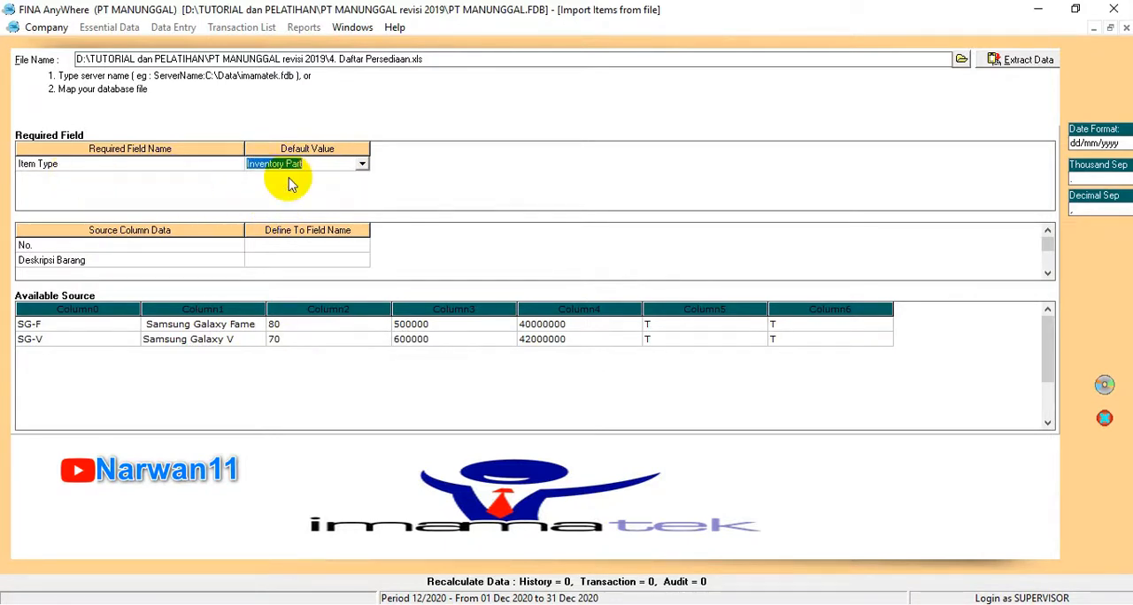
pyautogui.click(363, 165)
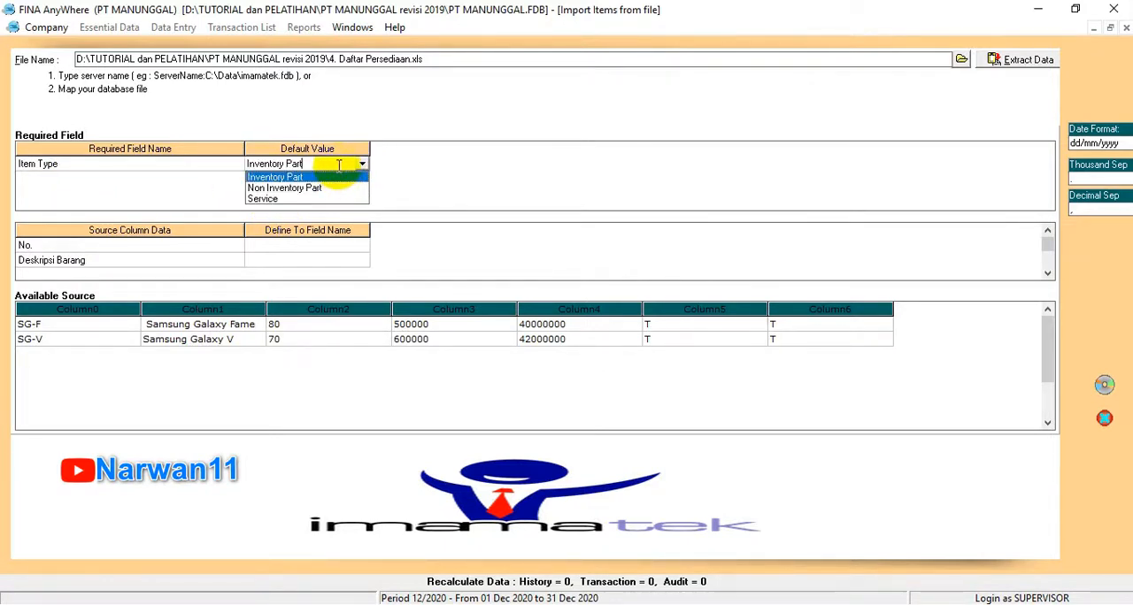
pyautogui.click(447, 199)
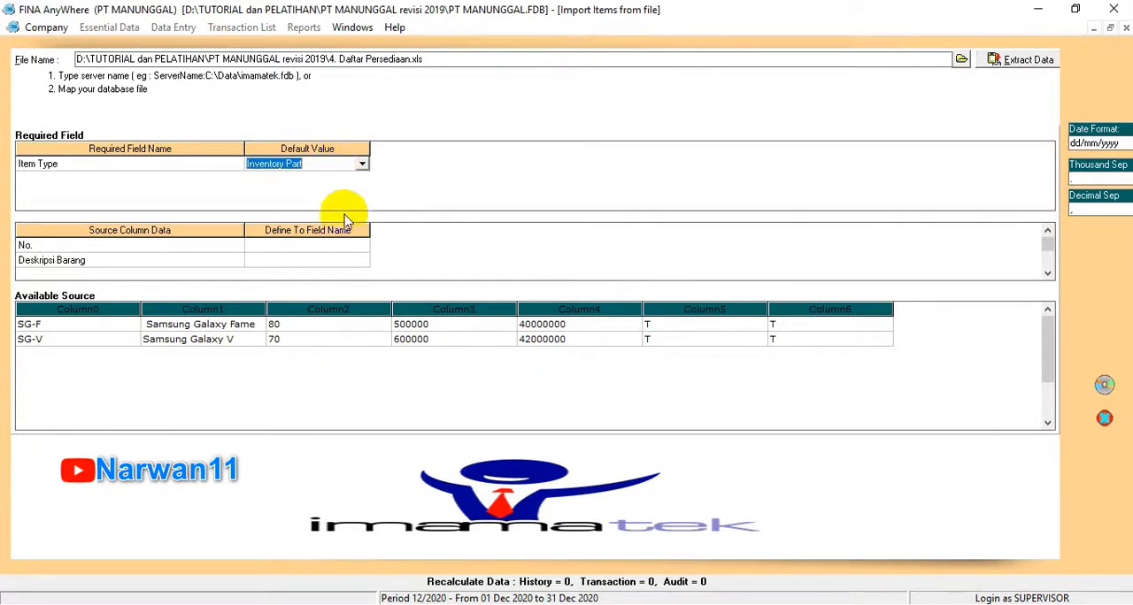
# Step: Map the source column No. to Item No. and Deskripsi Barang to Item Description
pyautogui.click(334, 246)
pyautogui.click(363, 245)
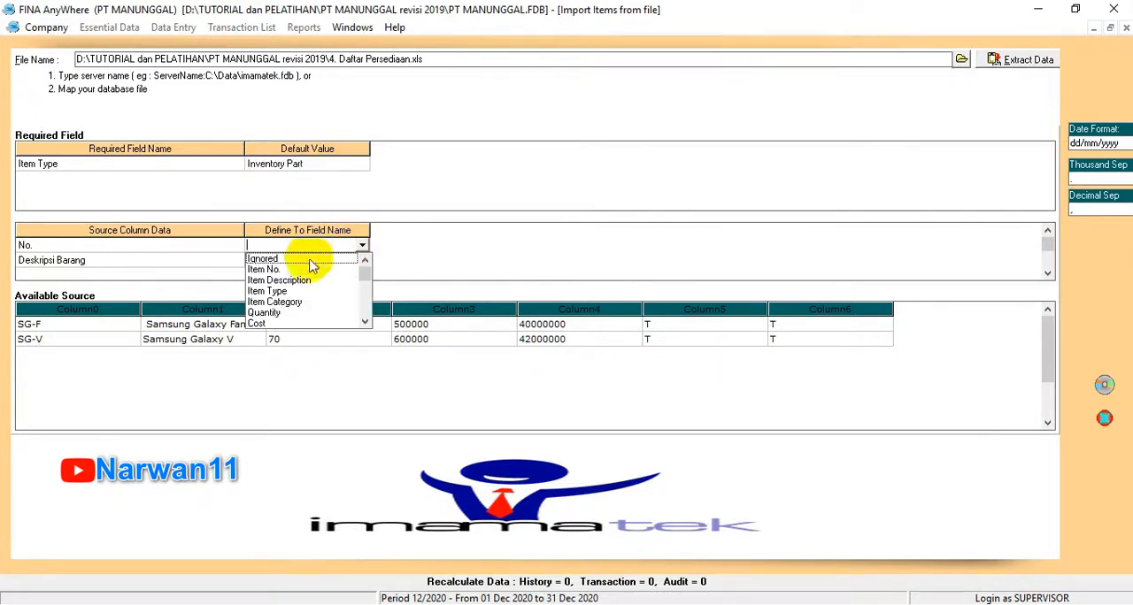
pyautogui.click(278, 269)
pyautogui.click(343, 262)
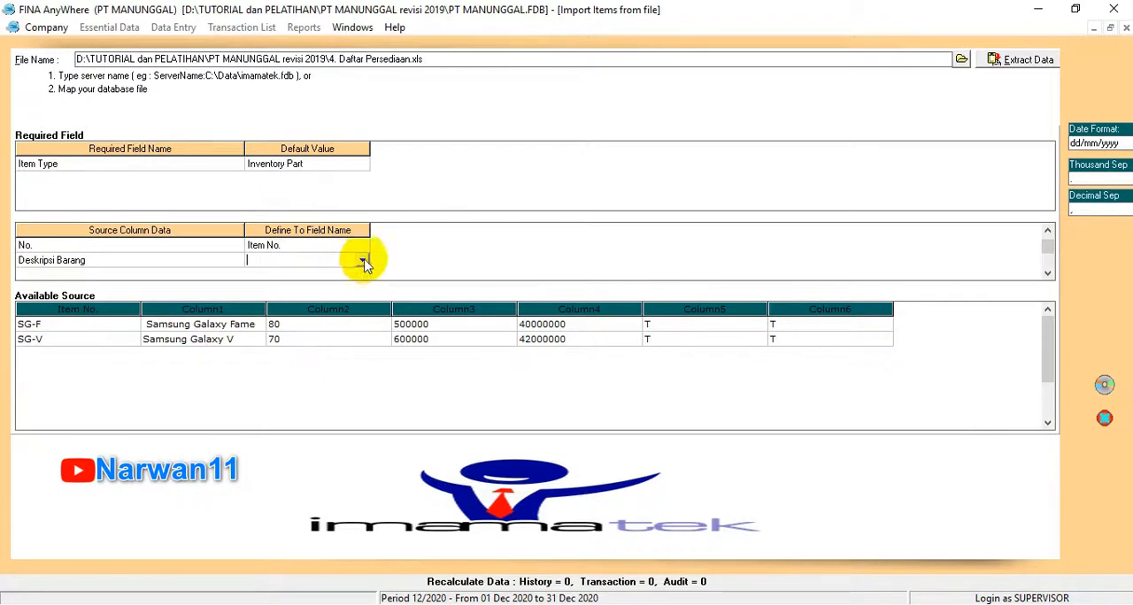
pyautogui.click(363, 262)
pyautogui.click(296, 281)
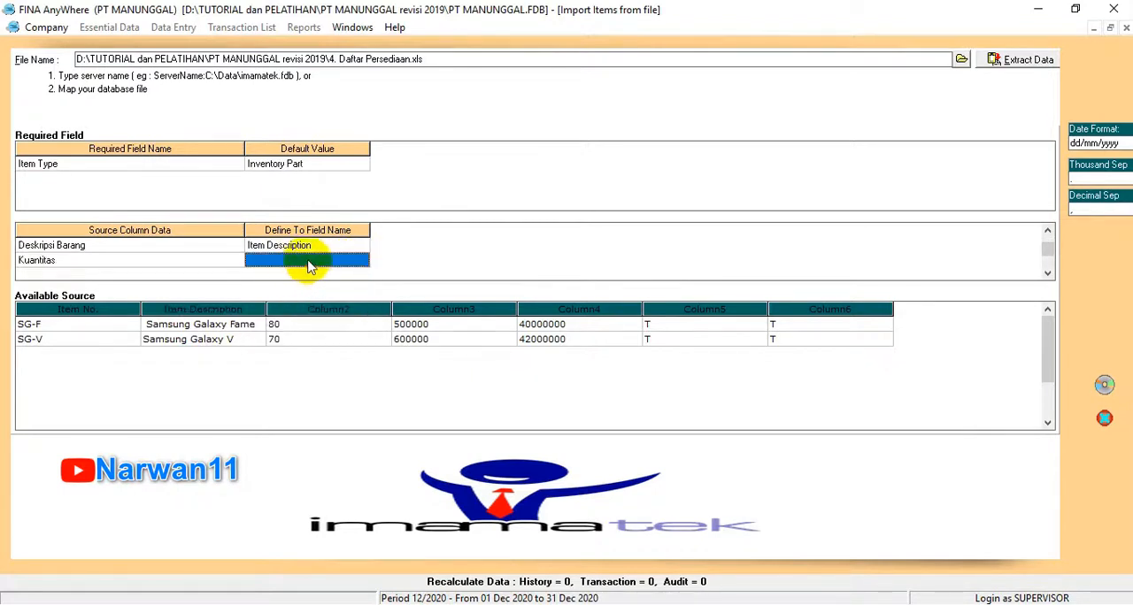
# Step: Map the source column Kuantitas to the Quantity field
pyautogui.click(309, 262)
pyautogui.click(362, 260)
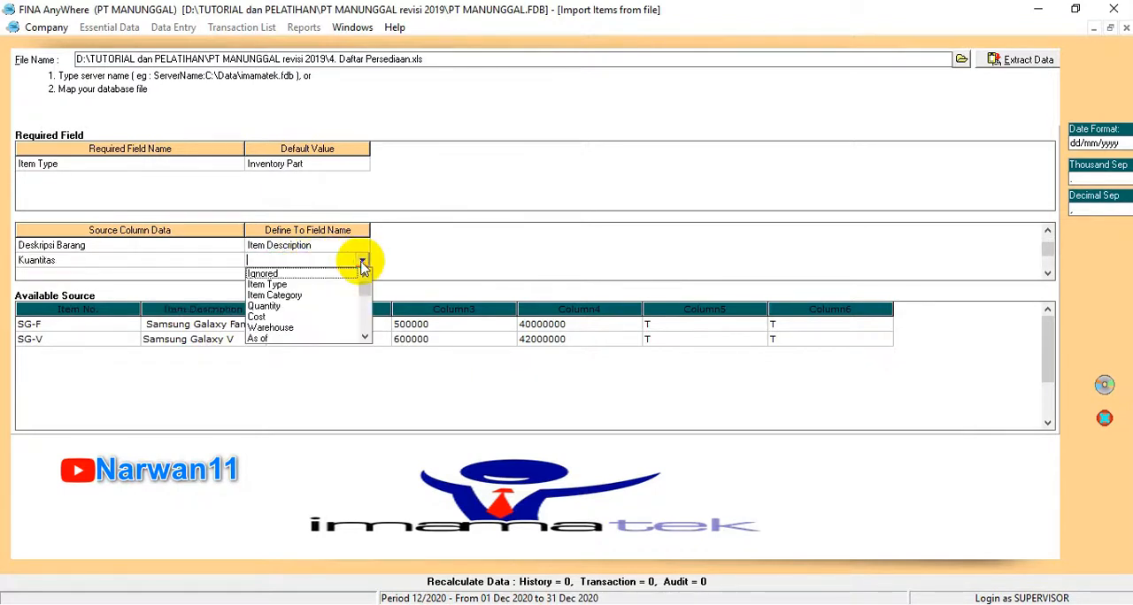
pyautogui.click(281, 306)
pyautogui.click(328, 260)
pyautogui.click(362, 260)
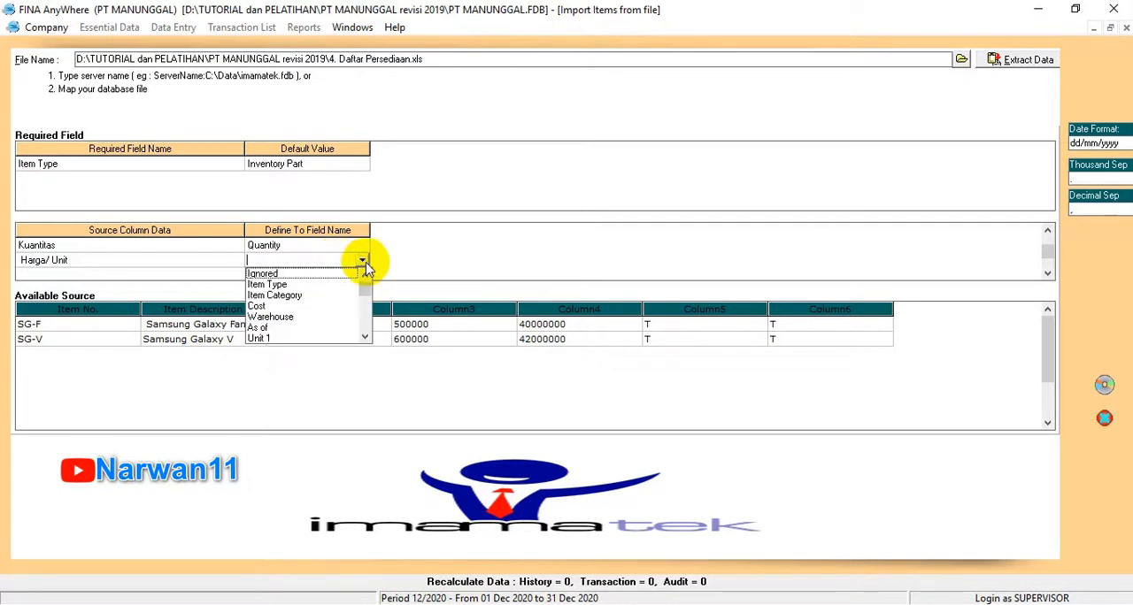
pyautogui.click(363, 337)
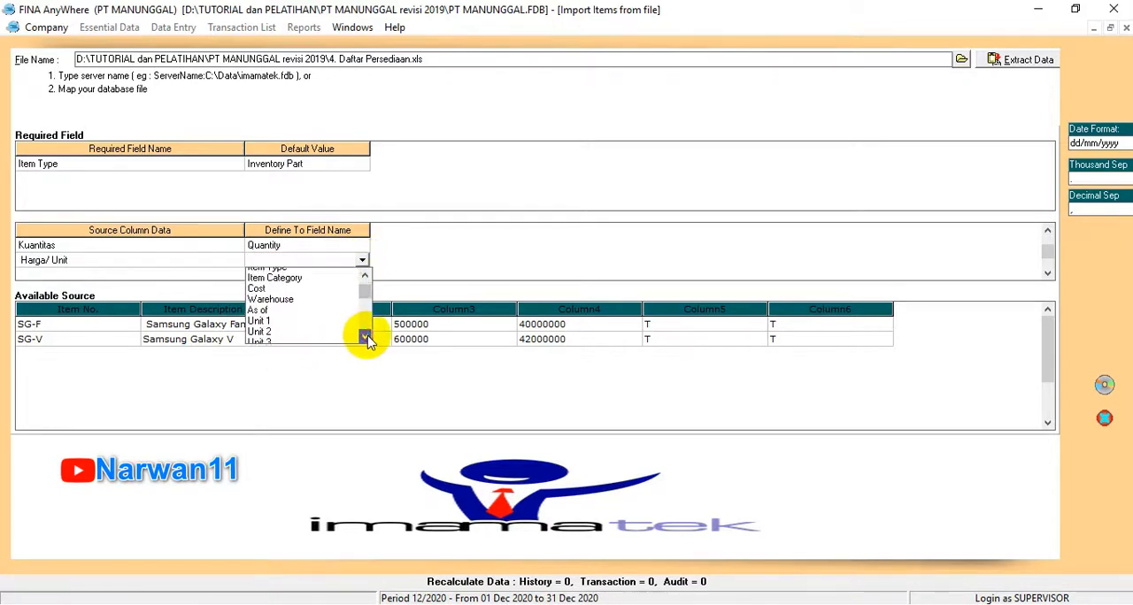
pyautogui.click(364, 337)
pyautogui.click(364, 338)
pyautogui.click(364, 337)
pyautogui.click(364, 337)
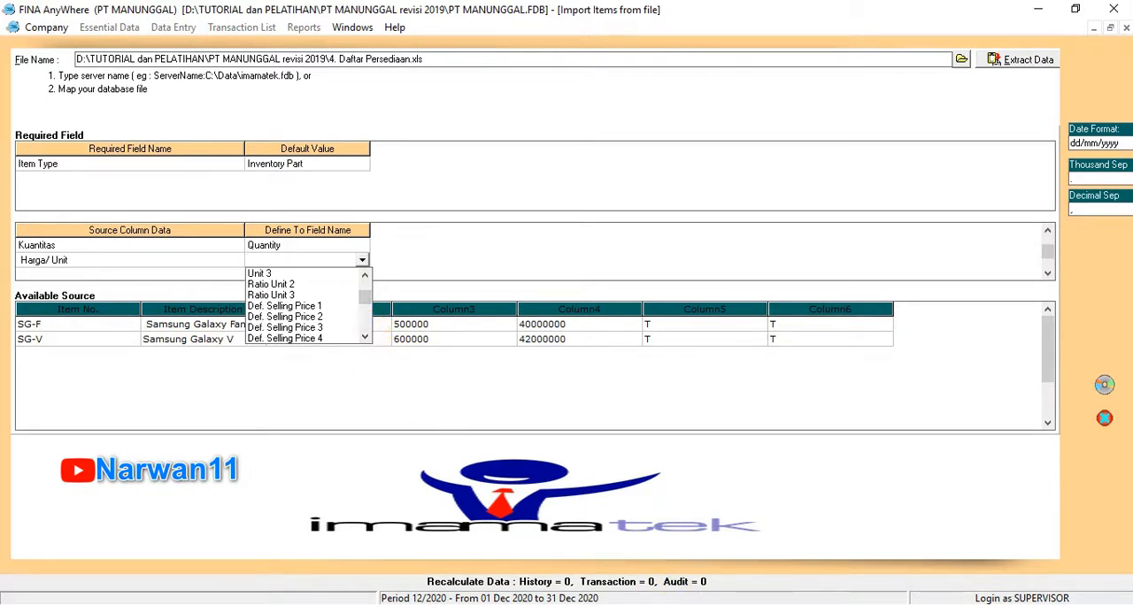
pyautogui.scroll(-1, 324, 257)
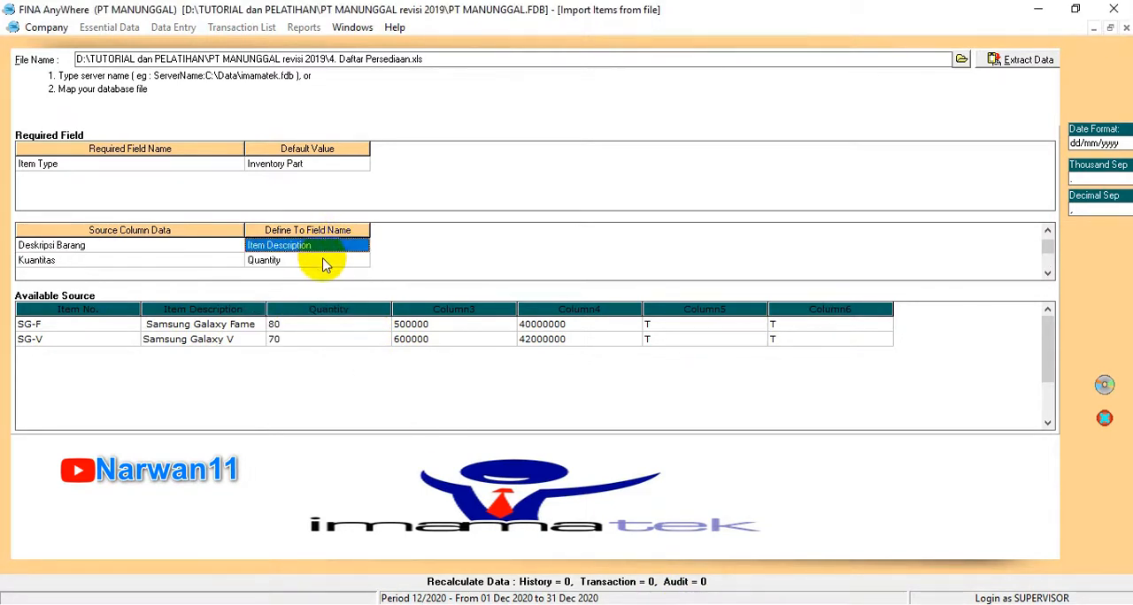
# Step: Map the source column Harga/ Unit to the Def. Selling Price 1 field
pyautogui.click(325, 263)
pyautogui.click(329, 262)
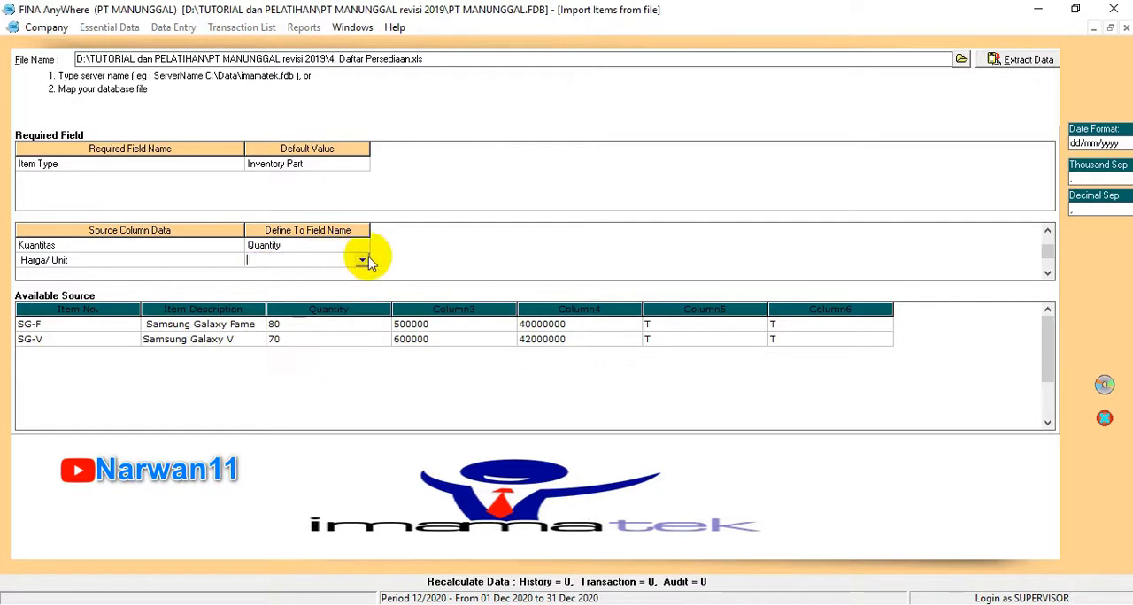
pyautogui.click(362, 261)
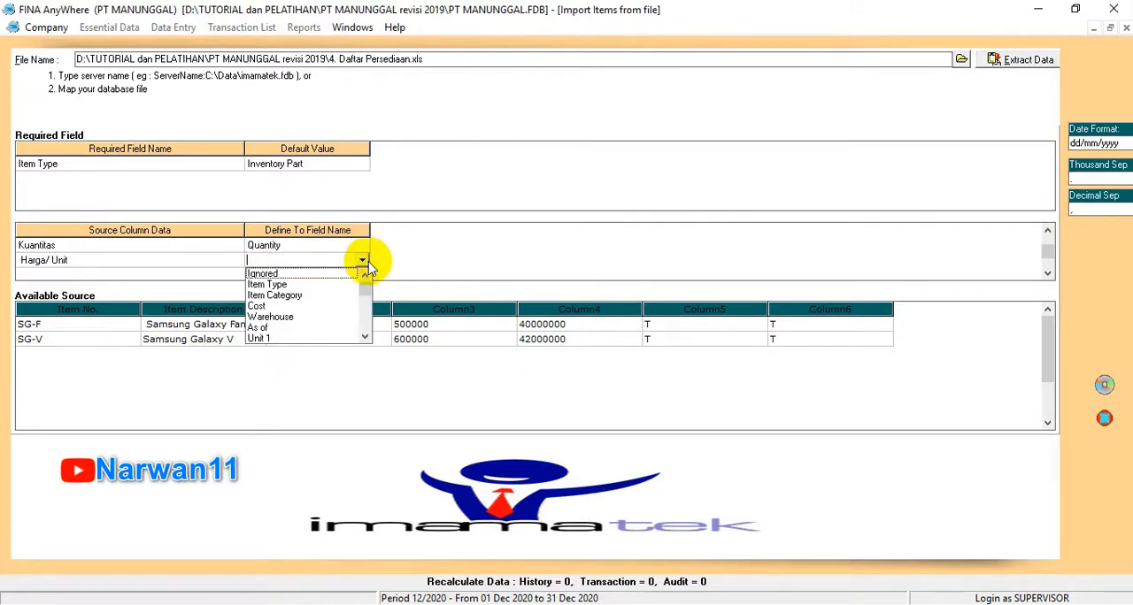
pyautogui.click(364, 338)
pyautogui.click(365, 337)
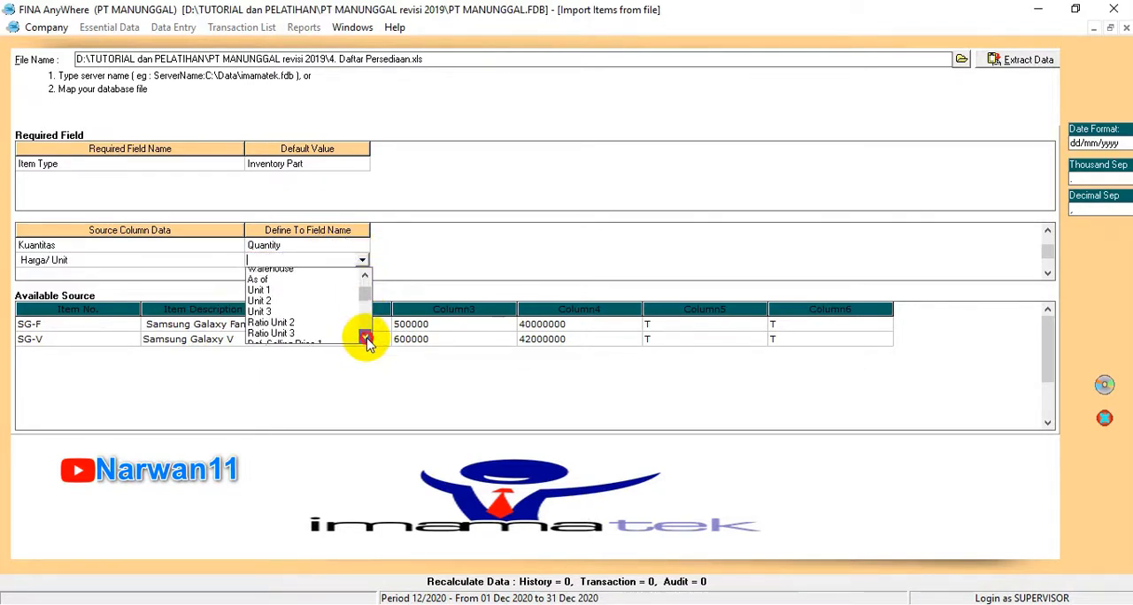
pyautogui.click(364, 337)
pyautogui.click(300, 306)
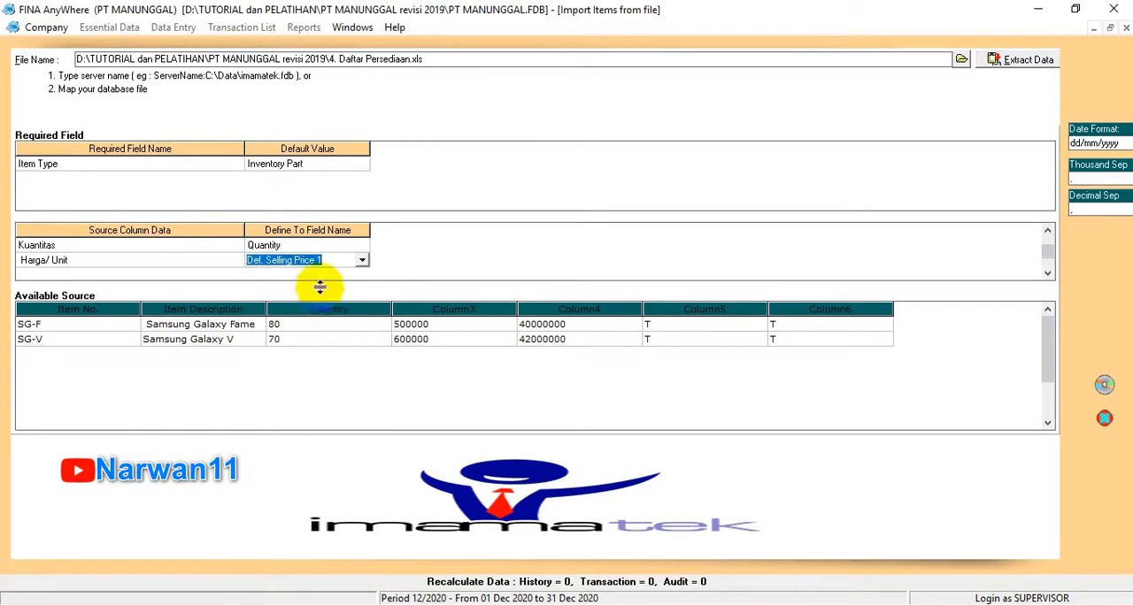
pyautogui.press('Down')
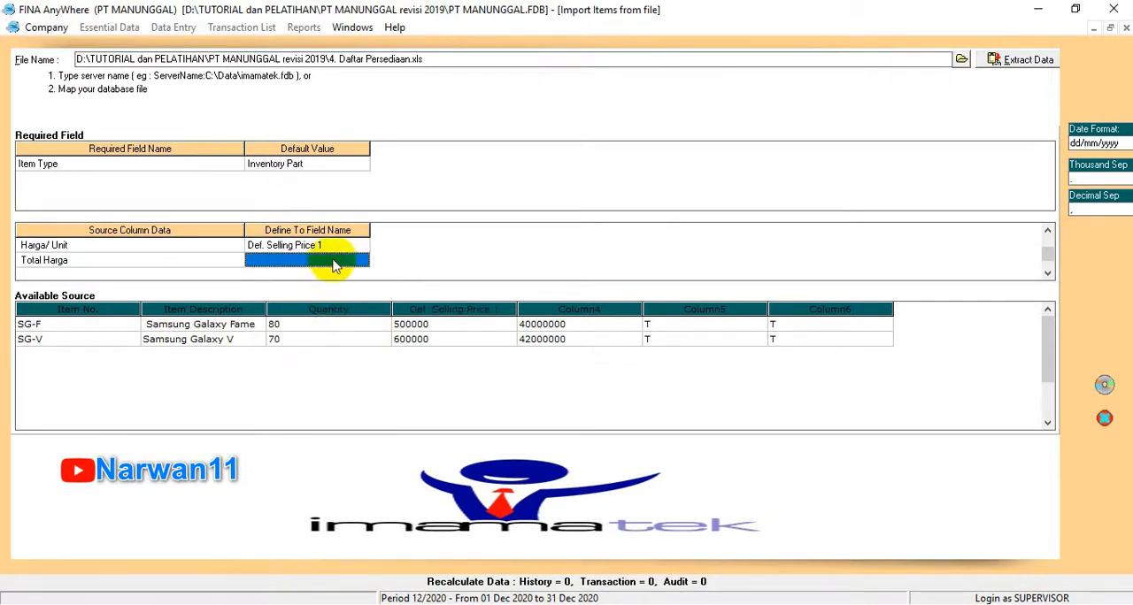
# Step: Map the source column Total Harga to the Cost field
pyautogui.click(347, 257)
pyautogui.click(365, 261)
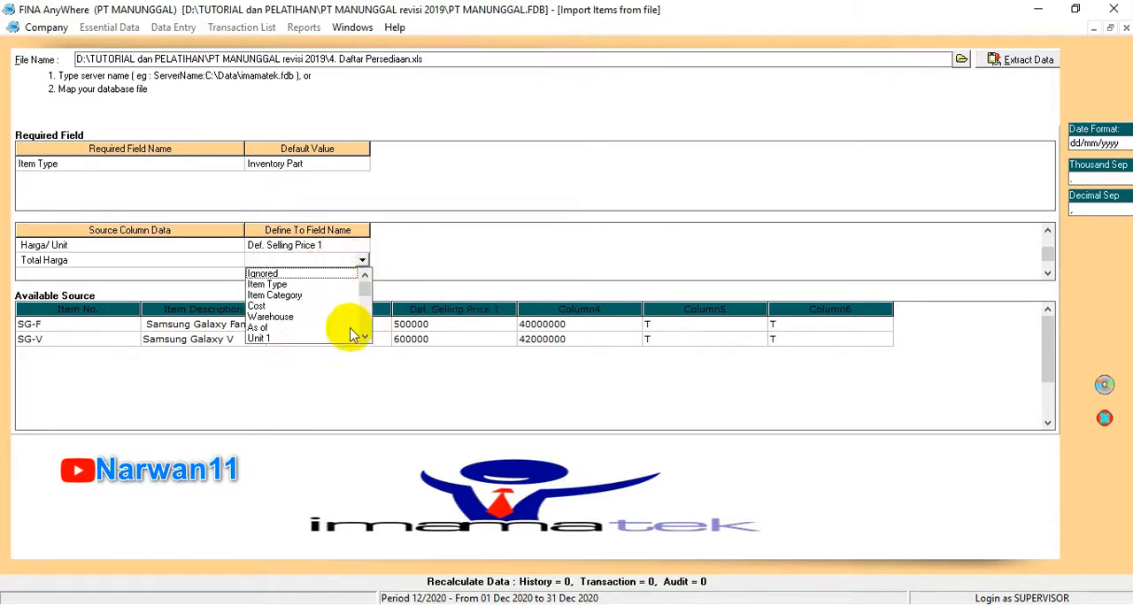
pyautogui.click(368, 341)
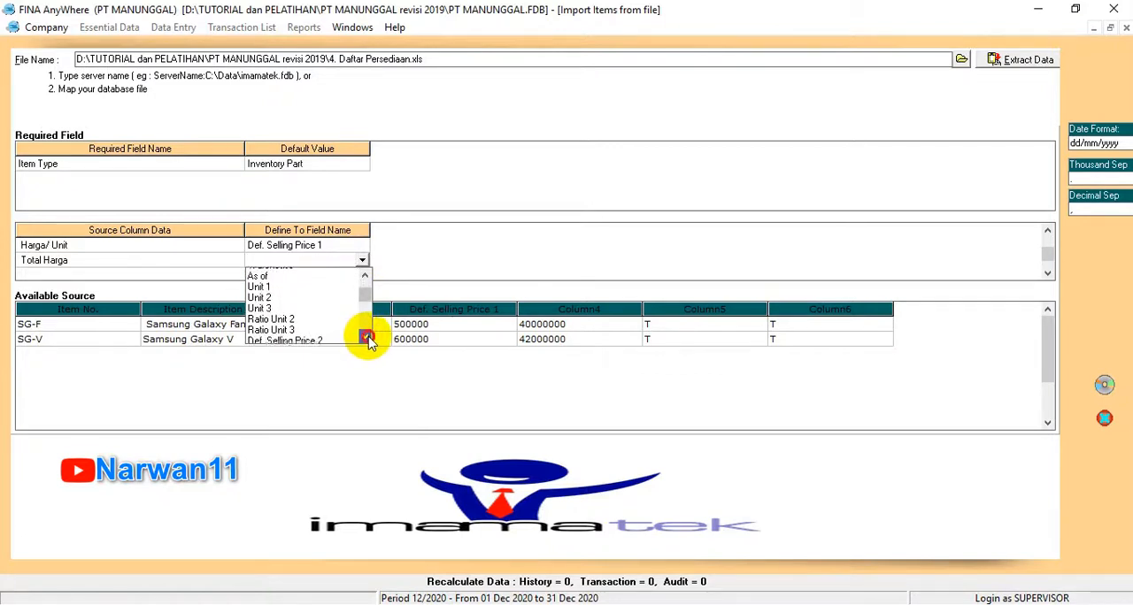
pyautogui.moveTo(368, 340); pyautogui.dragTo(368, 341)
pyautogui.click(368, 338)
pyautogui.click(368, 338)
pyautogui.click(369, 339)
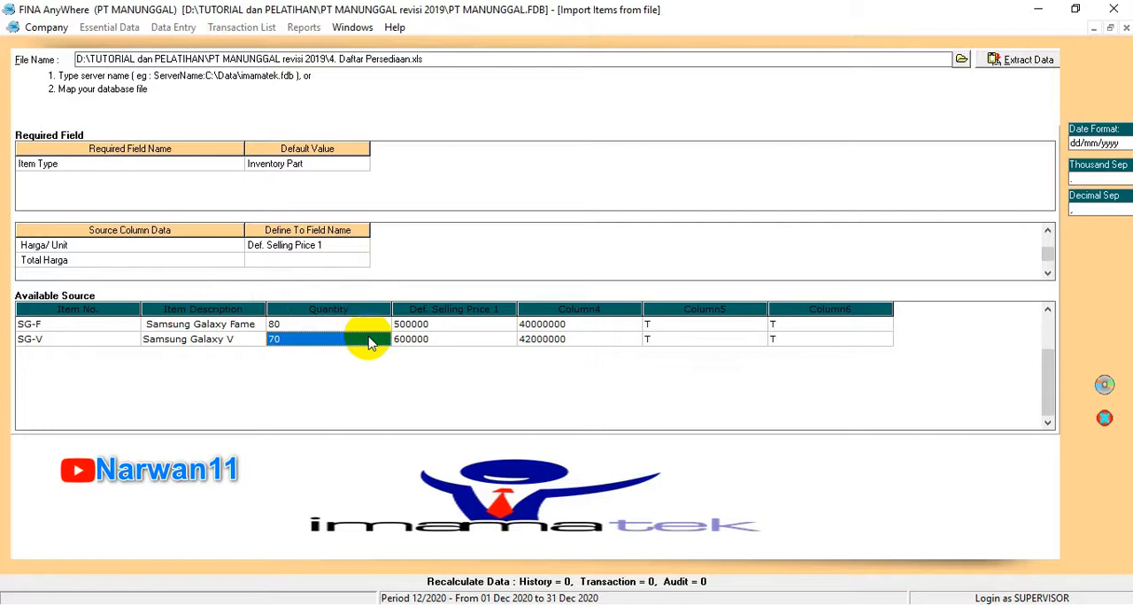
pyautogui.click(344, 262)
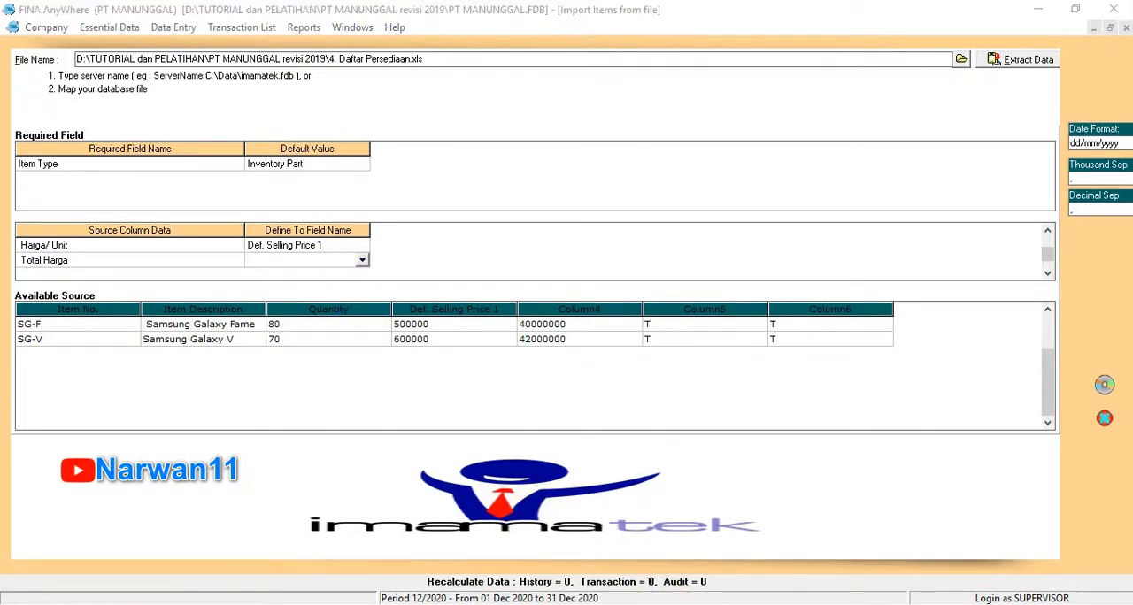
pyautogui.click(283, 259)
pyautogui.click(362, 262)
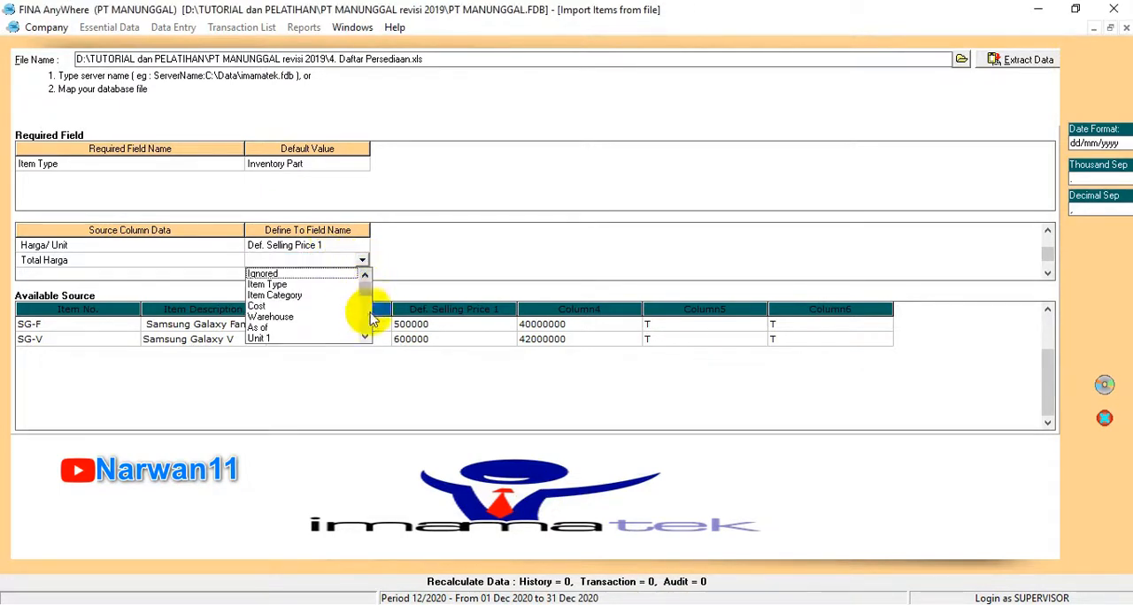
pyautogui.click(261, 306)
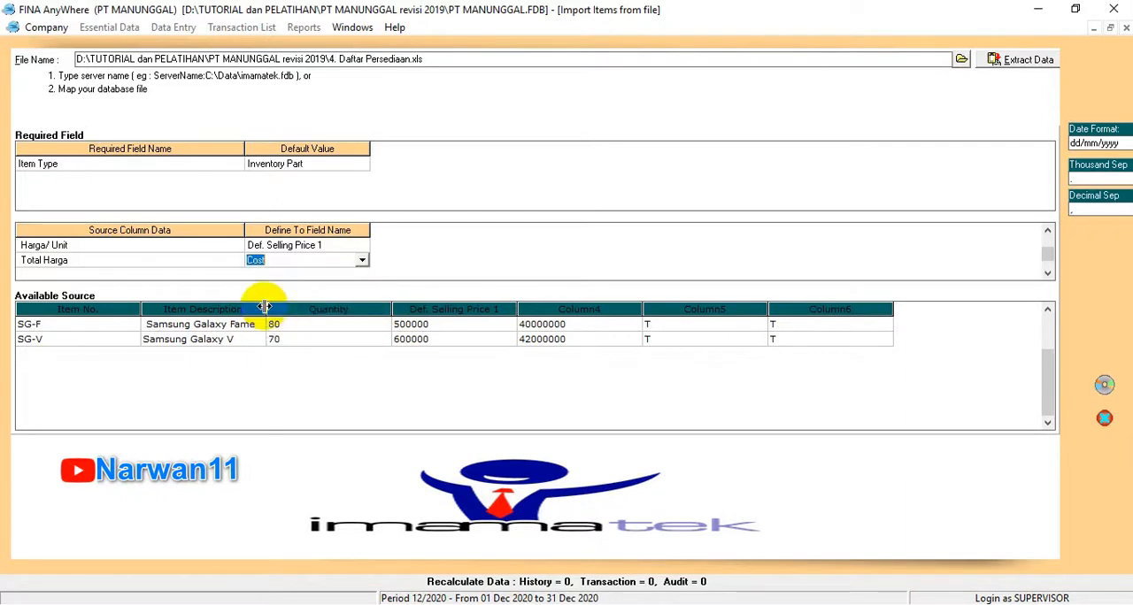
pyautogui.press('Down')
# Step: Map the source column Pajak 1 to the Sales Tax Codes field
pyautogui.click(326, 260)
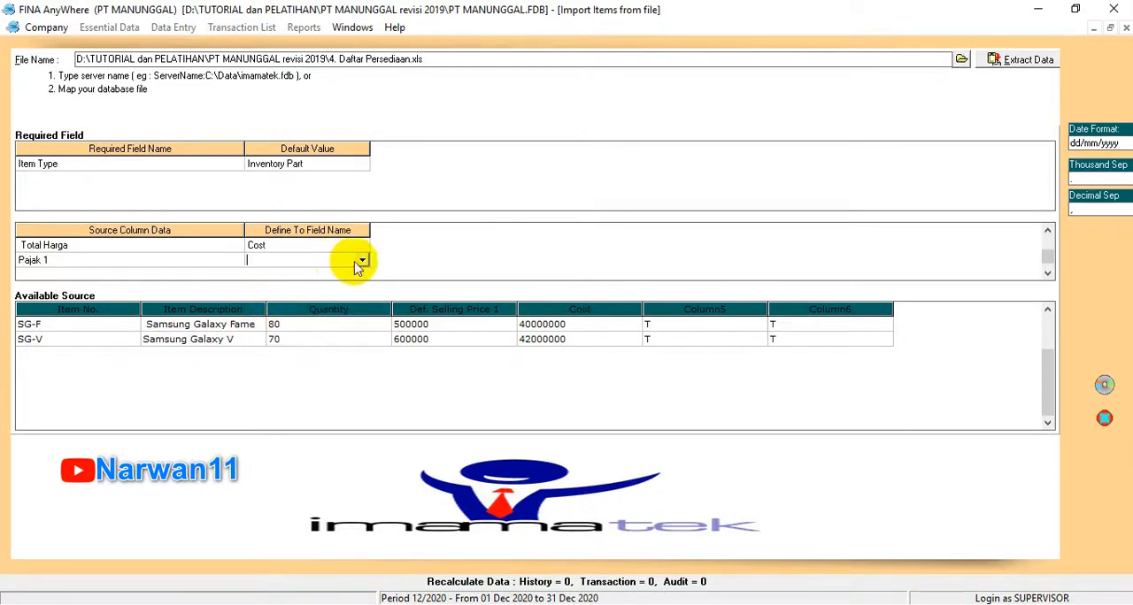
pyautogui.click(362, 262)
pyautogui.click(365, 337)
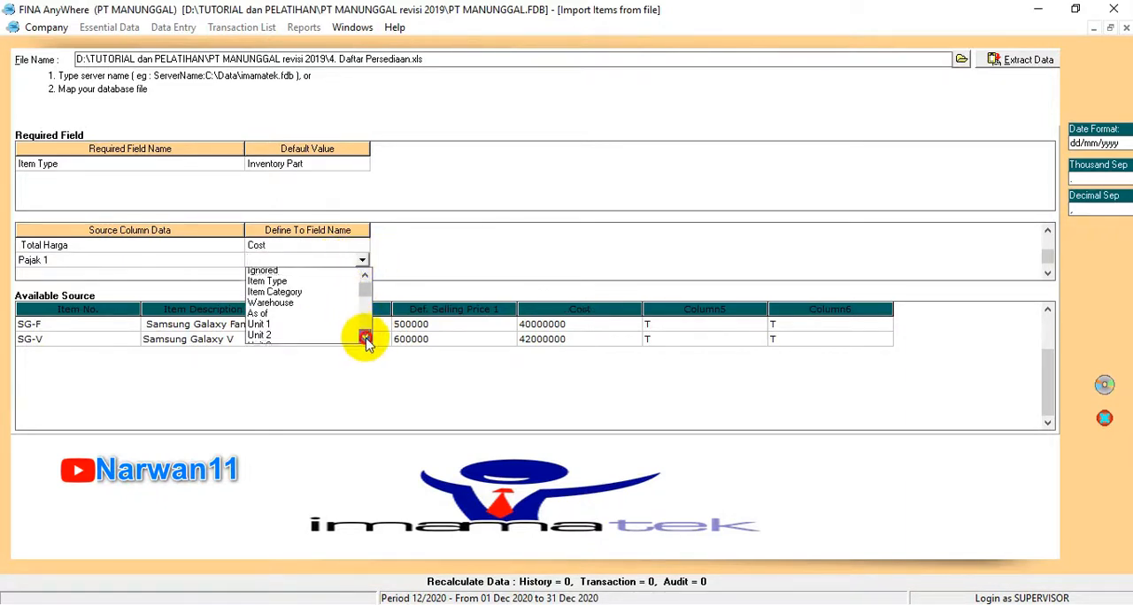
pyautogui.click(365, 338)
pyautogui.click(365, 338)
pyautogui.click(365, 338)
pyautogui.click(364, 338)
pyautogui.click(364, 338)
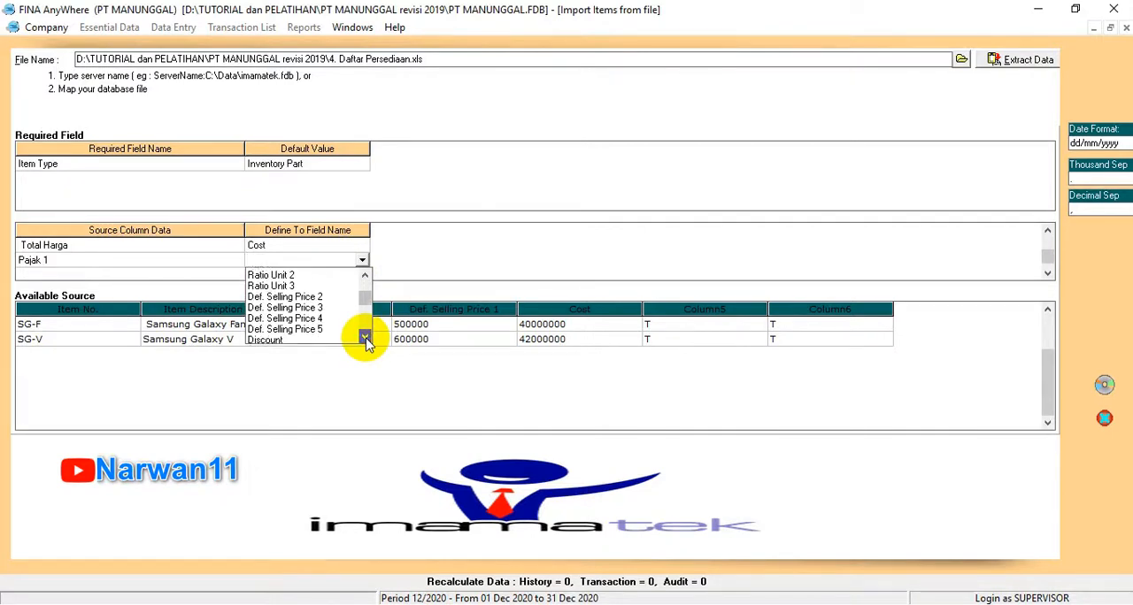
pyautogui.click(365, 338)
pyautogui.click(365, 338)
pyautogui.click(364, 339)
pyautogui.click(364, 338)
pyautogui.click(364, 338)
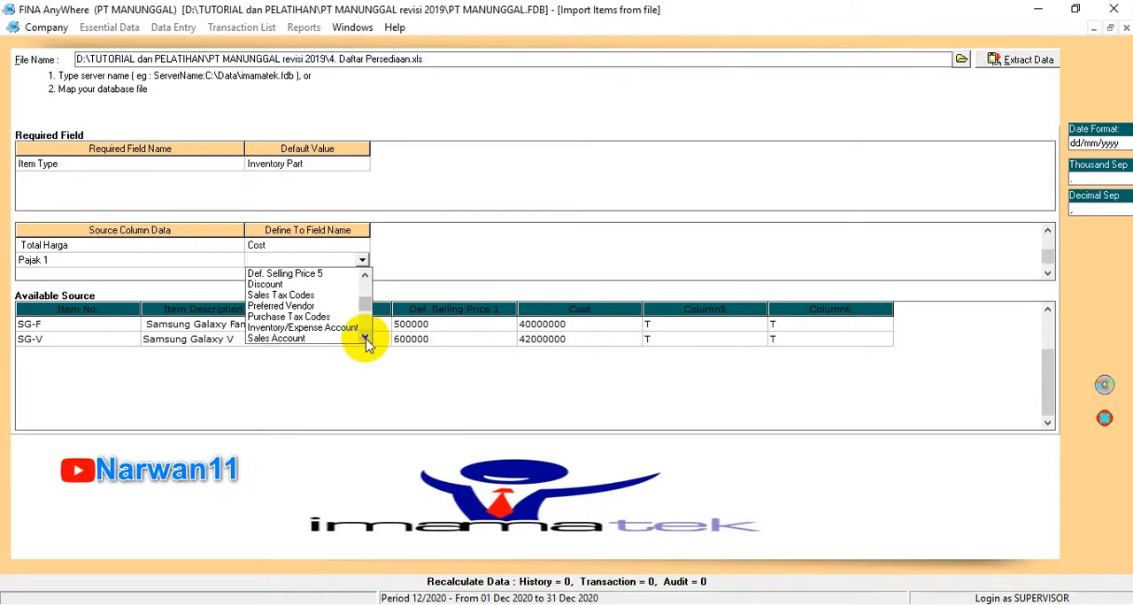
pyautogui.click(309, 295)
# Step: Define the sales tax source value T as PPN
pyautogui.click(265, 46)
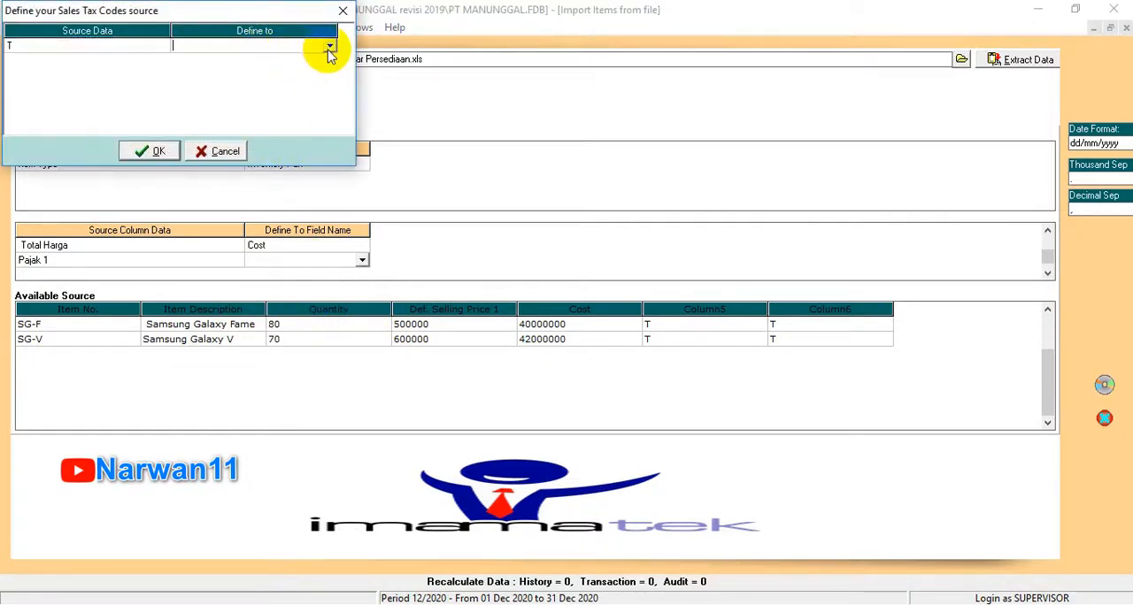
pyautogui.click(329, 46)
pyautogui.click(283, 59)
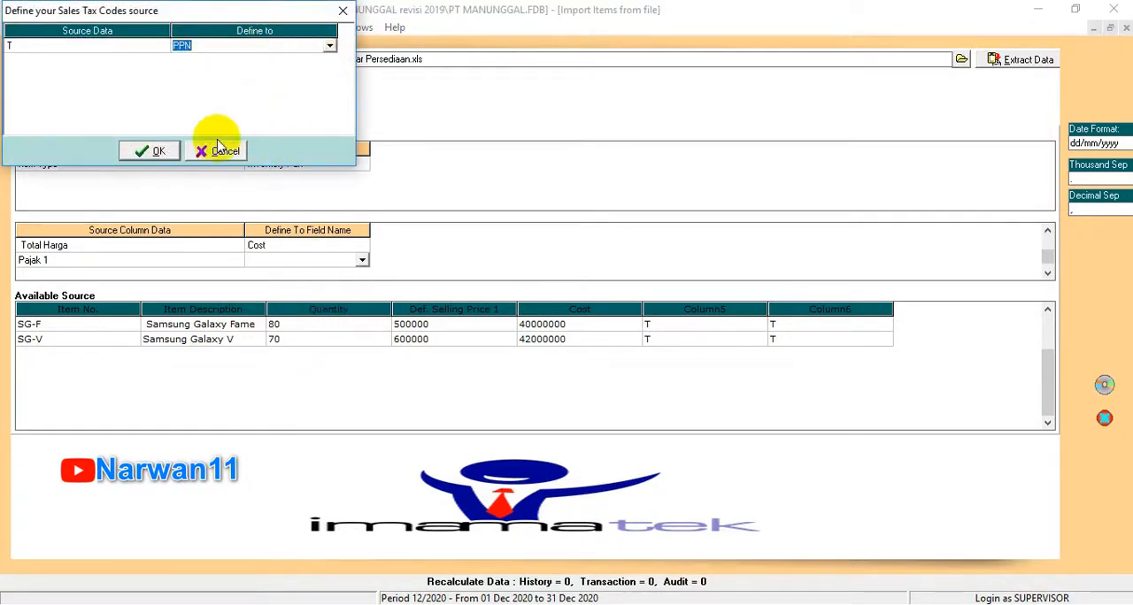
pyautogui.click(153, 153)
# Step: Map the source column Pajak 2 to the Purchase Tax Codes field
pyautogui.click(328, 259)
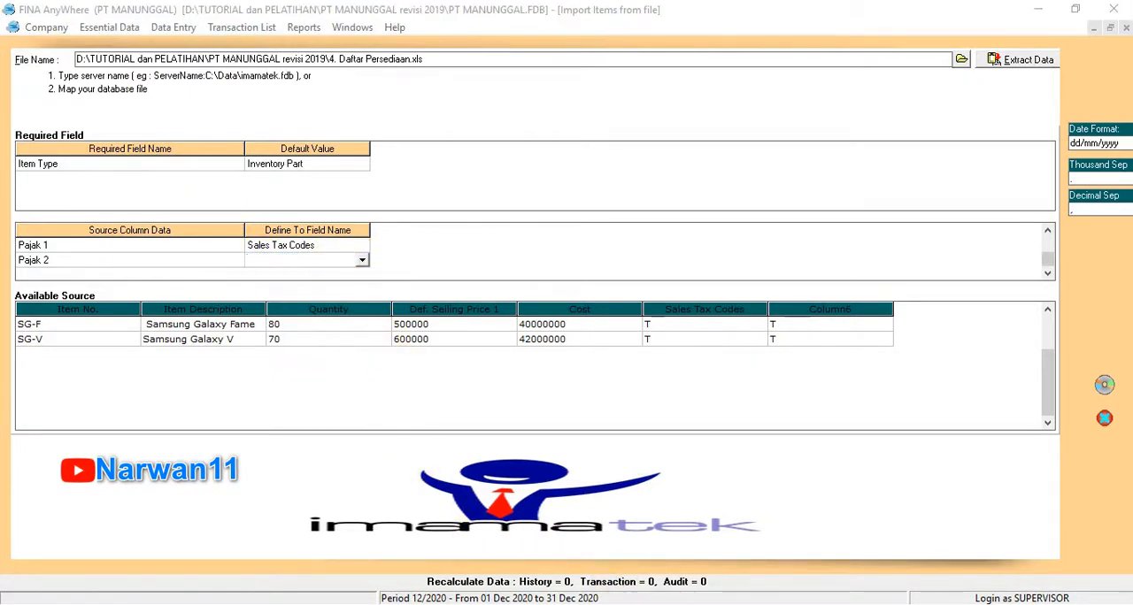
pyautogui.click(361, 259)
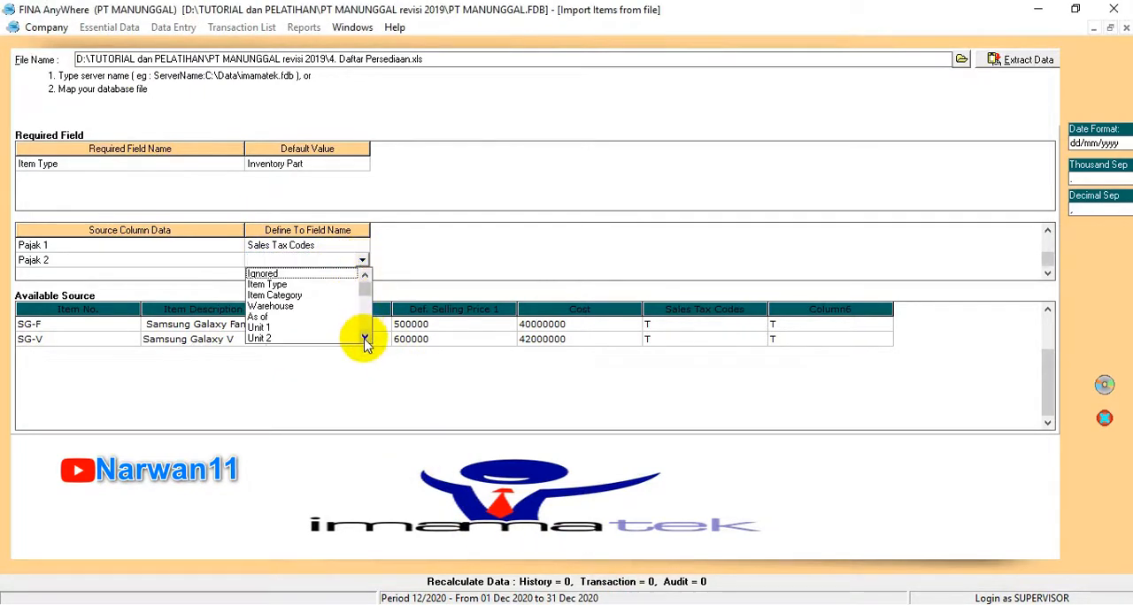
pyautogui.moveTo(365, 339); pyautogui.dragTo(364, 339)
pyautogui.click(298, 304)
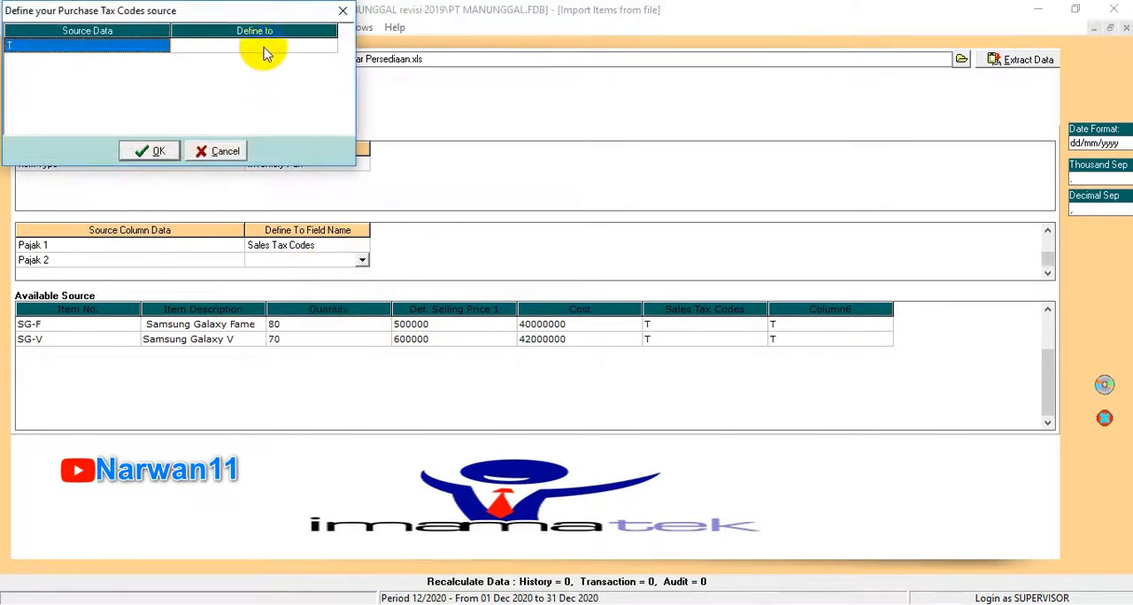
# Step: Define the purchase tax source value T as PPN and import the mapped inventory items
pyautogui.click(319, 46)
pyautogui.click(296, 60)
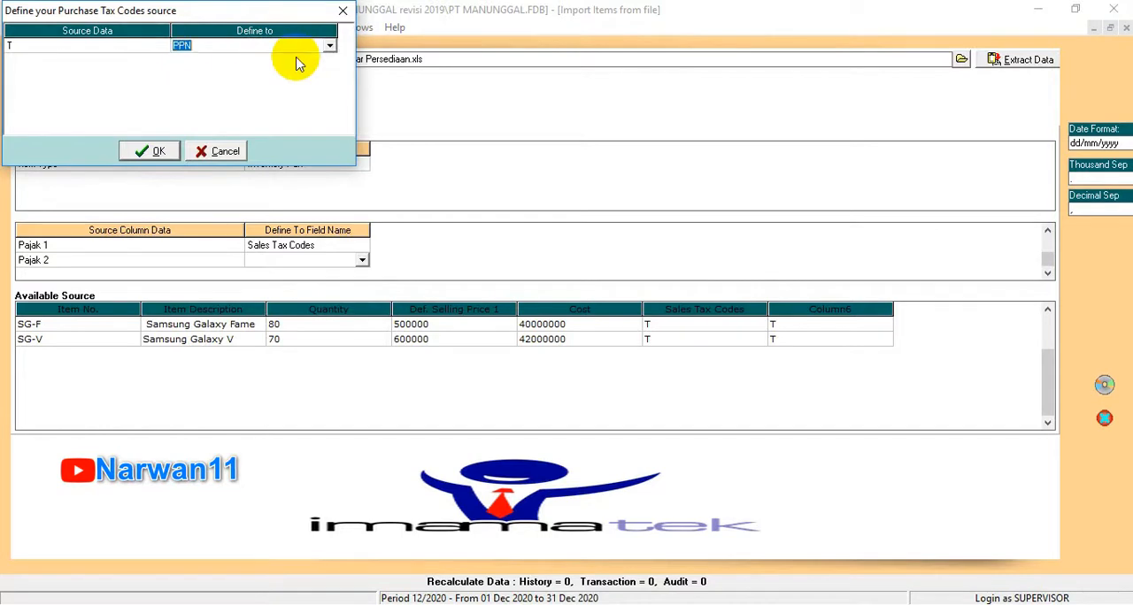
pyautogui.click(150, 150)
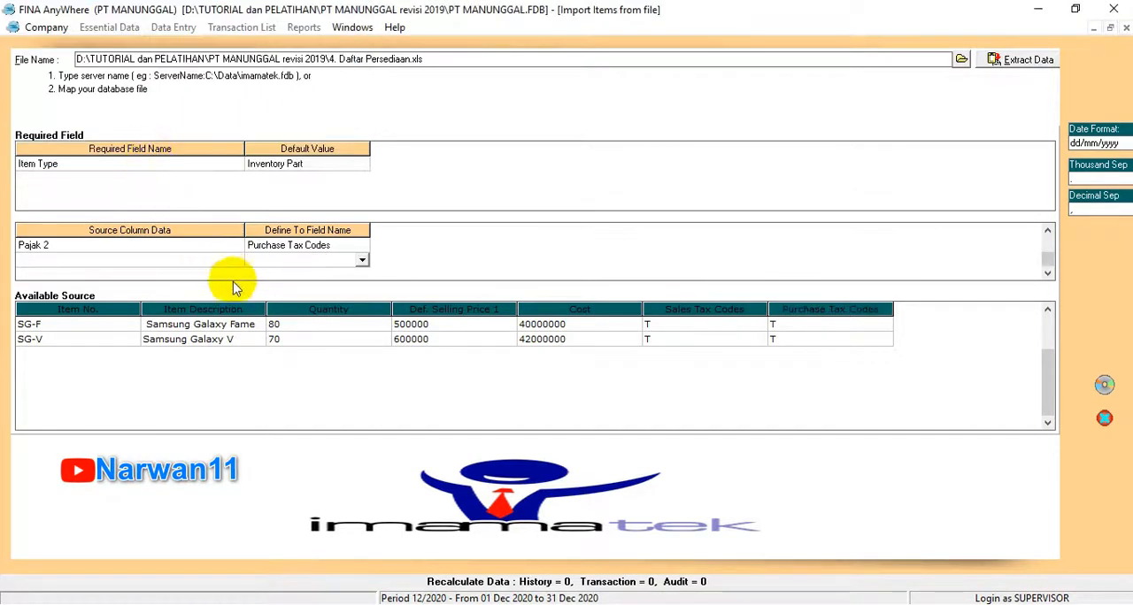
pyautogui.click(1104, 387)
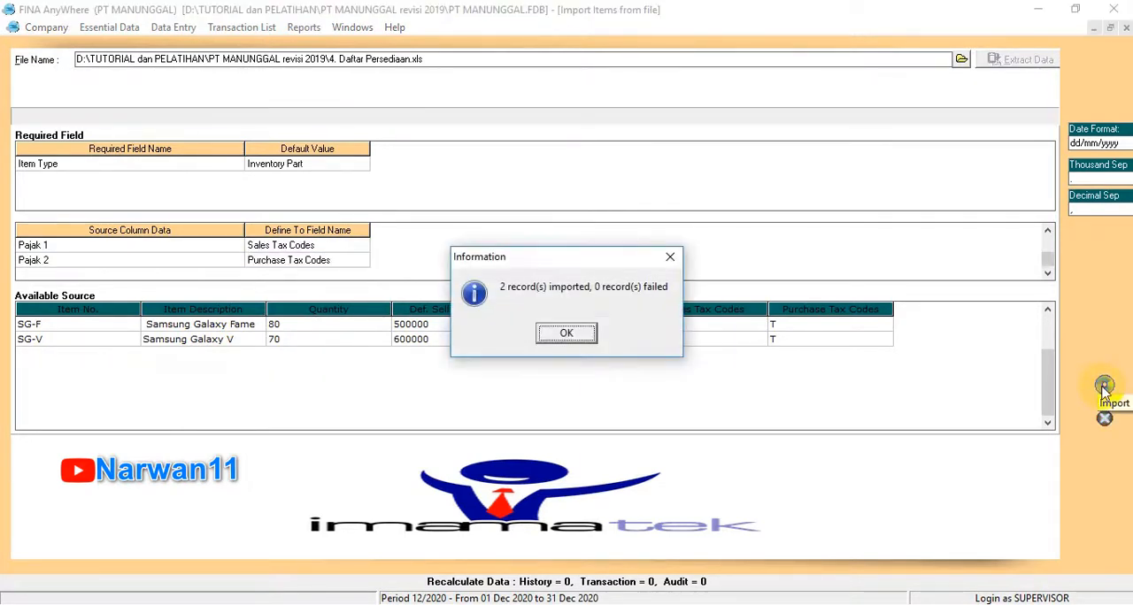
pyautogui.click(558, 337)
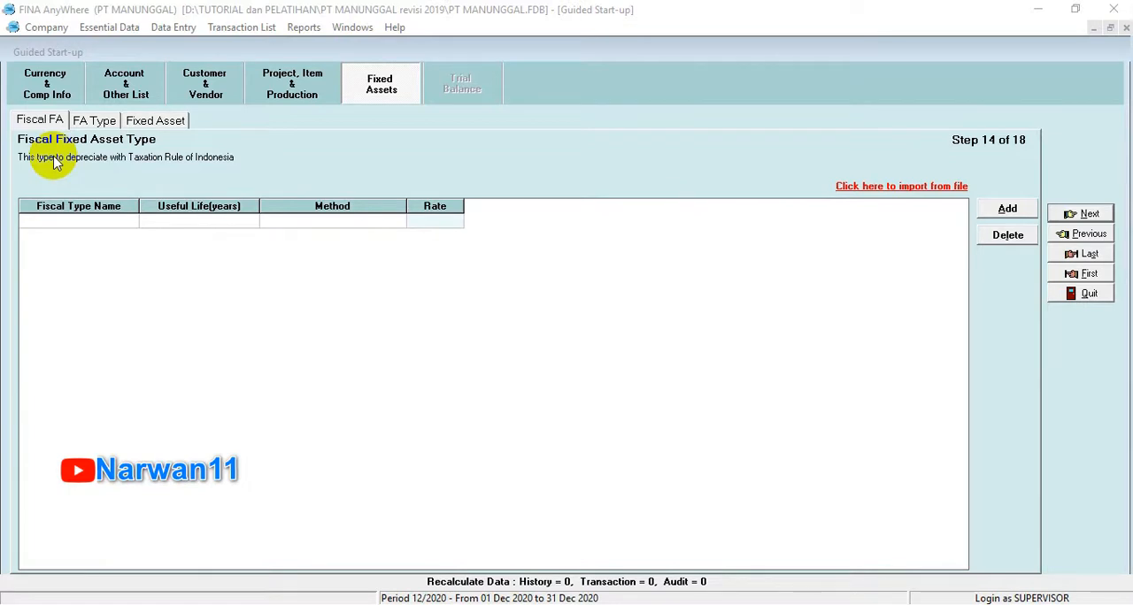
# Step: Start a file import for fiscal fixed asset types and extract the data from the Excel file 5. Daftar Tipe Aktiva Tetap Pajak.xls
pyautogui.click(930, 187)
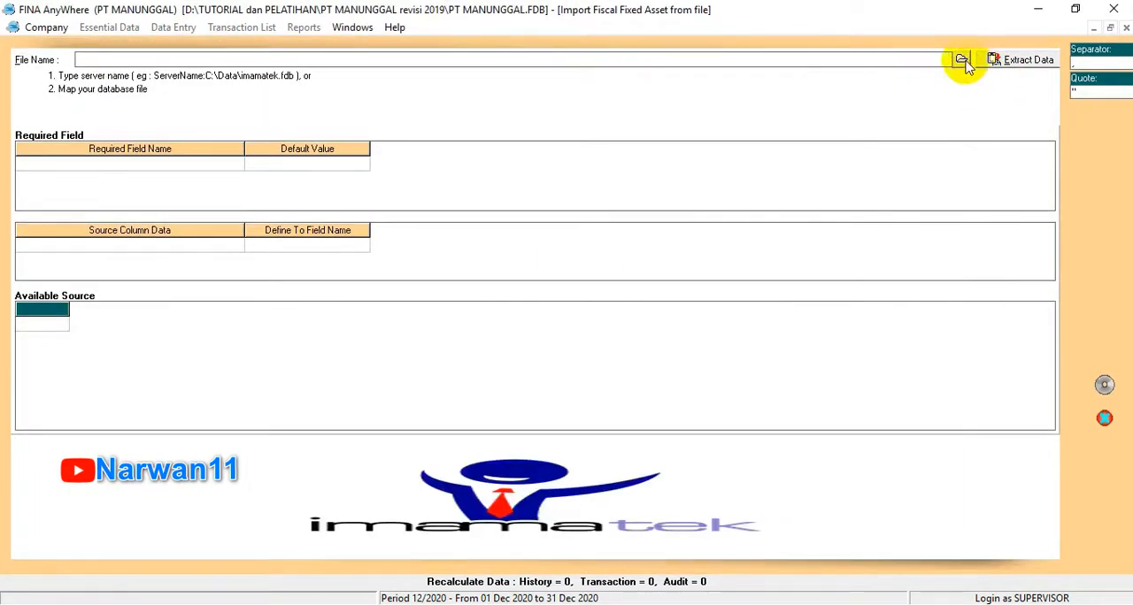
pyautogui.click(962, 60)
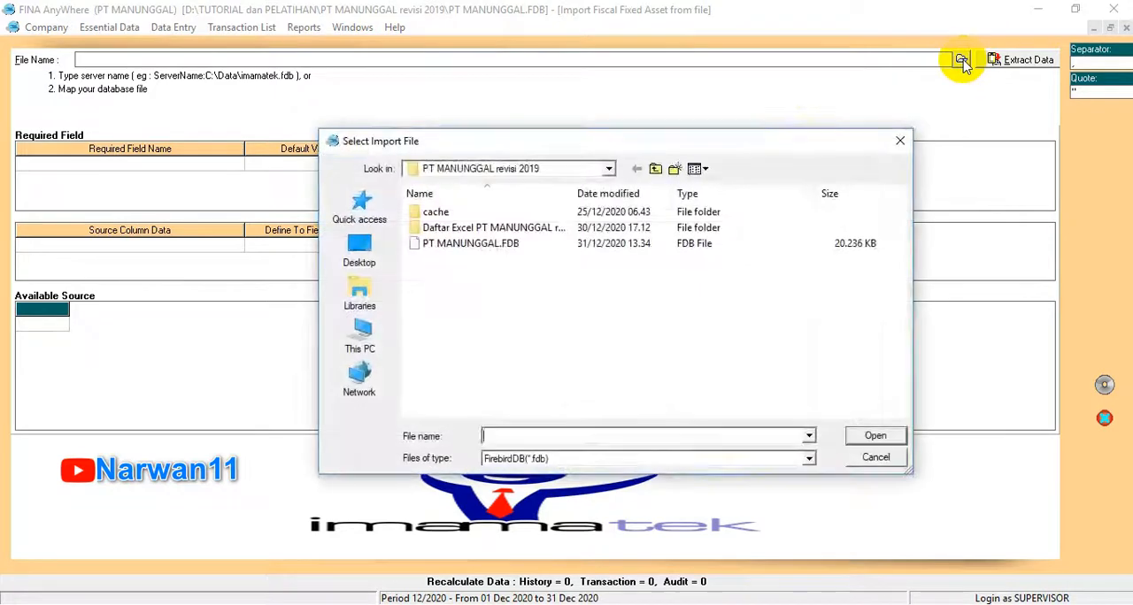
pyautogui.click(548, 464)
pyautogui.click(524, 484)
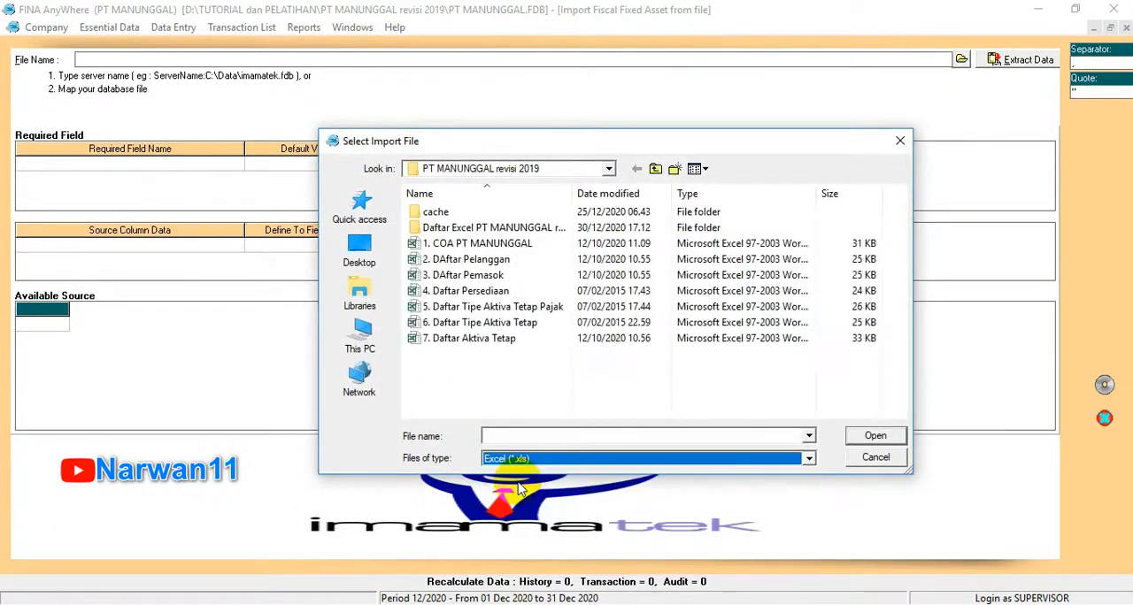
pyautogui.doubleClick(492, 307)
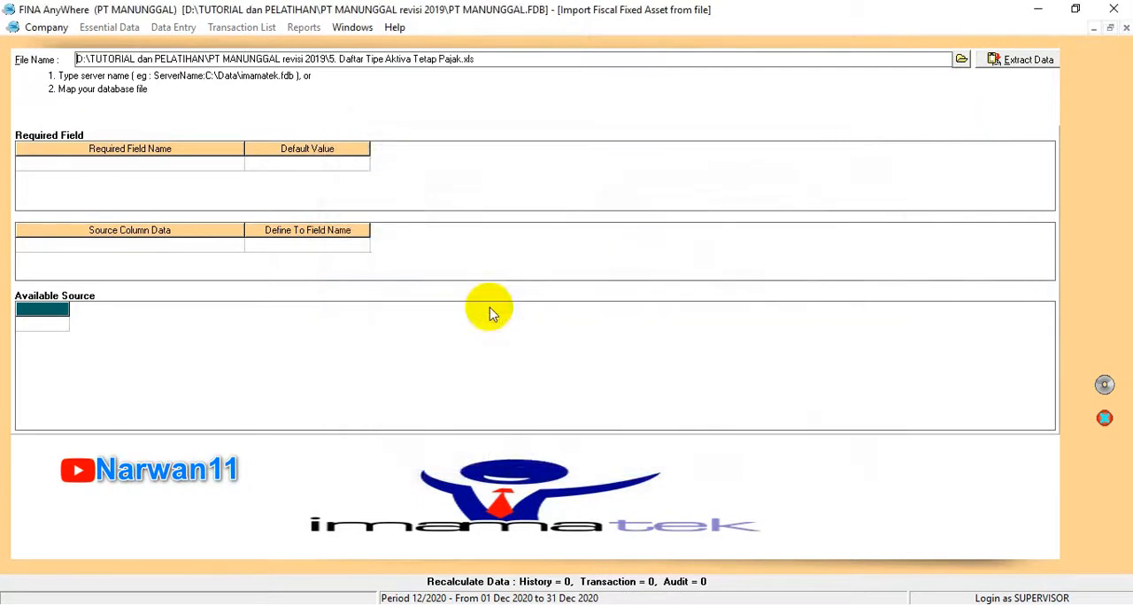
pyautogui.click(1007, 65)
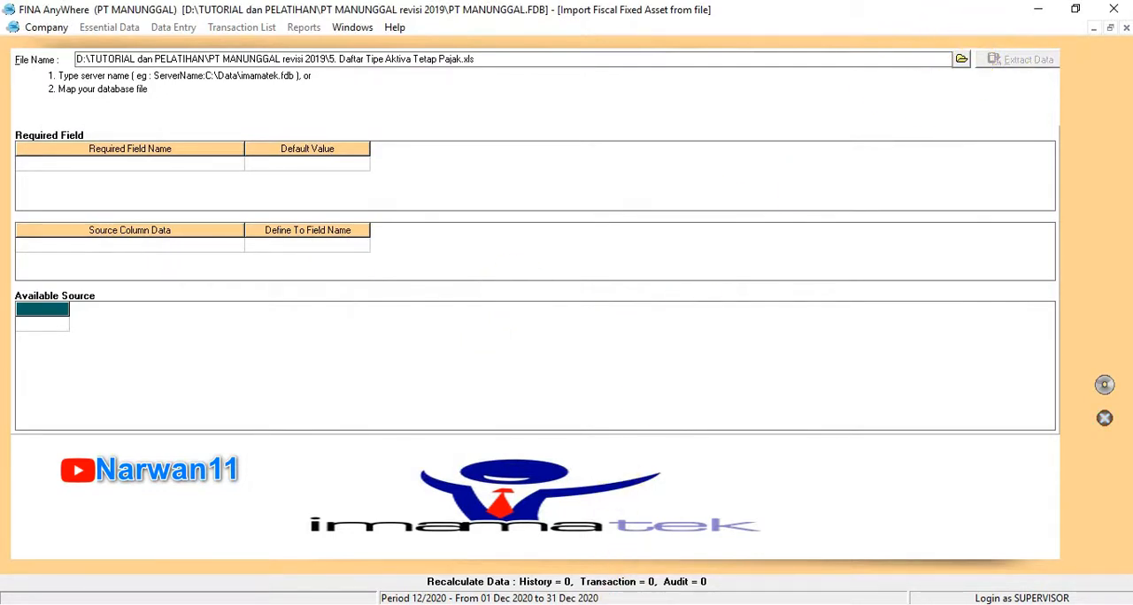
# Step: Delete the header row with the column titles from the extracted fiscal fixed asset source data
pyautogui.click(74, 330)
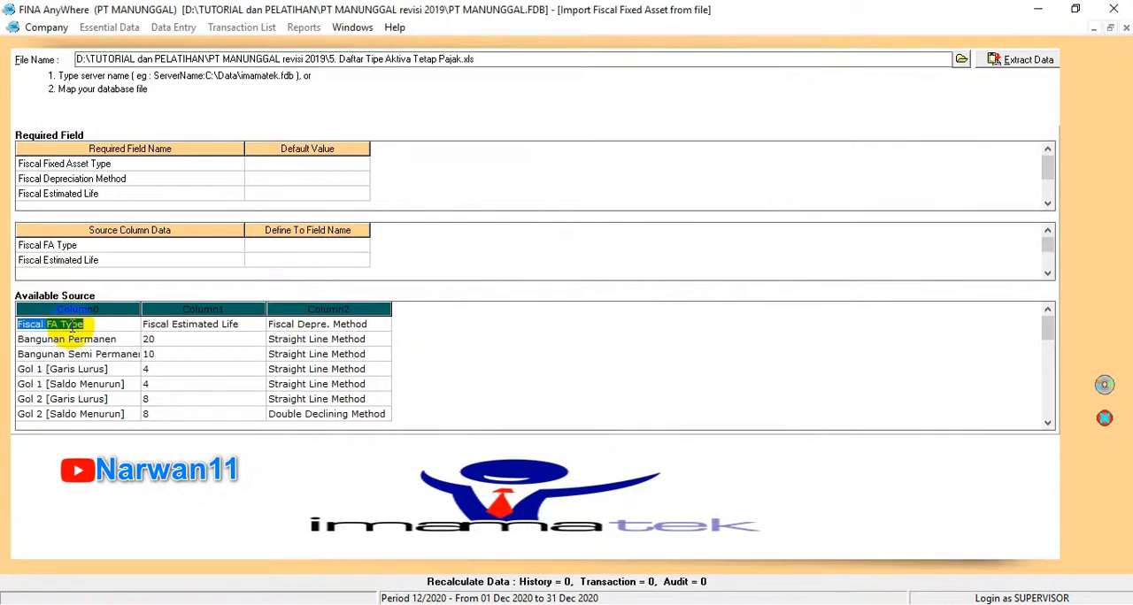
pyautogui.rightClick(74, 327)
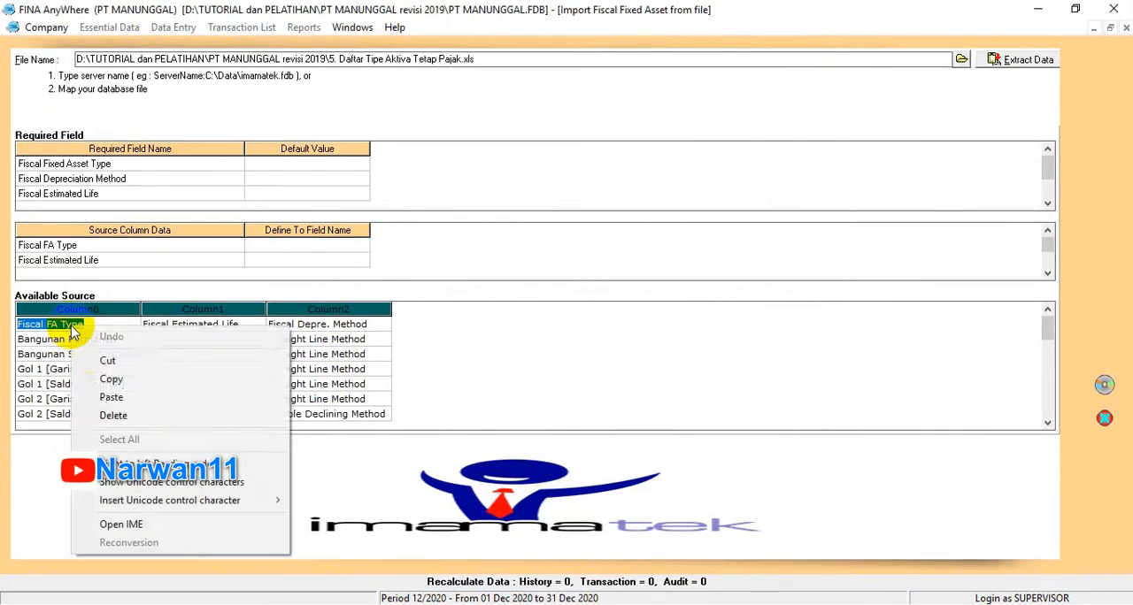
pyautogui.click(112, 413)
pyautogui.click(229, 326)
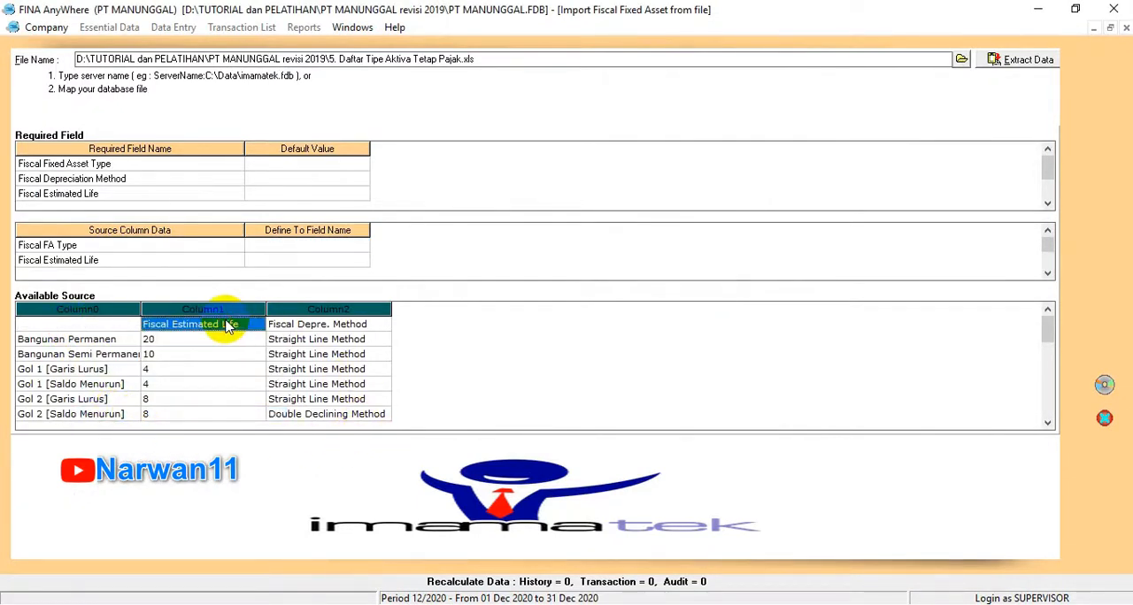
pyautogui.rightClick(228, 326)
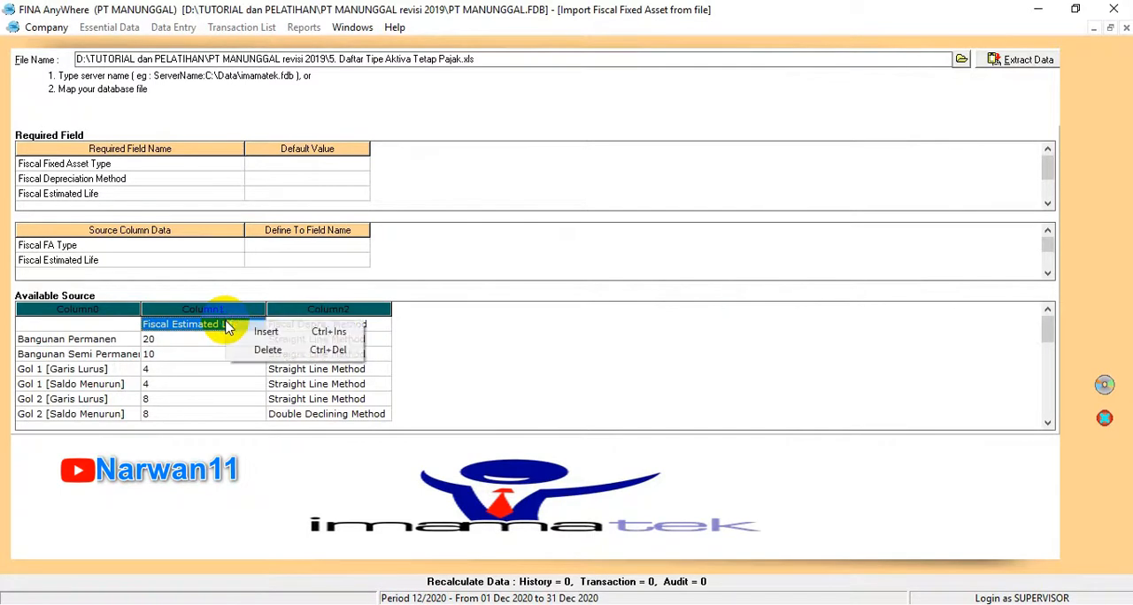
pyautogui.click(254, 350)
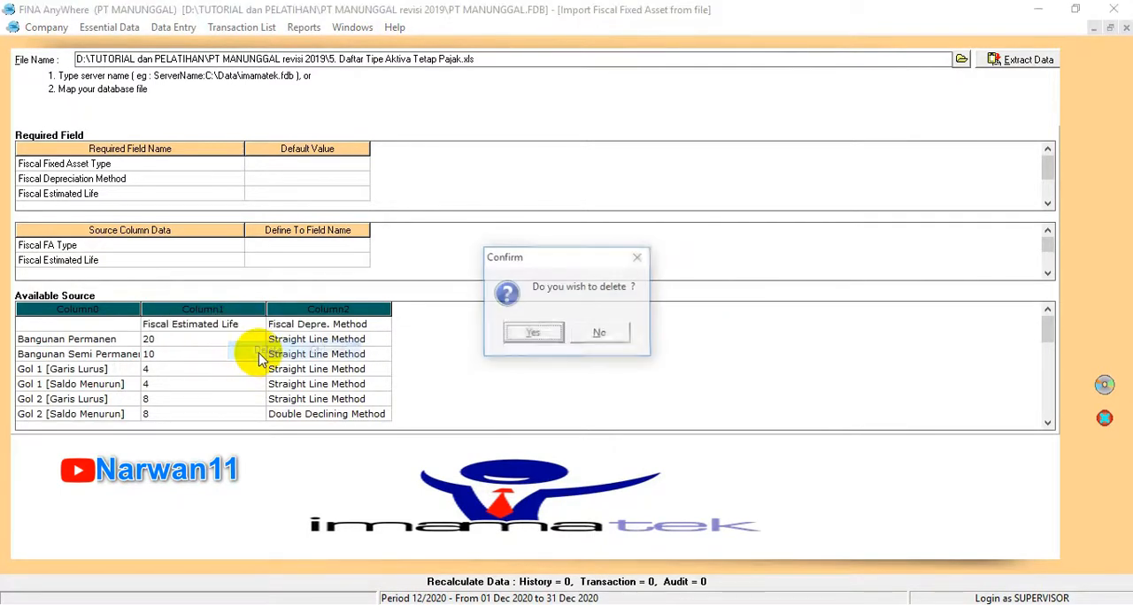
pyautogui.click(531, 331)
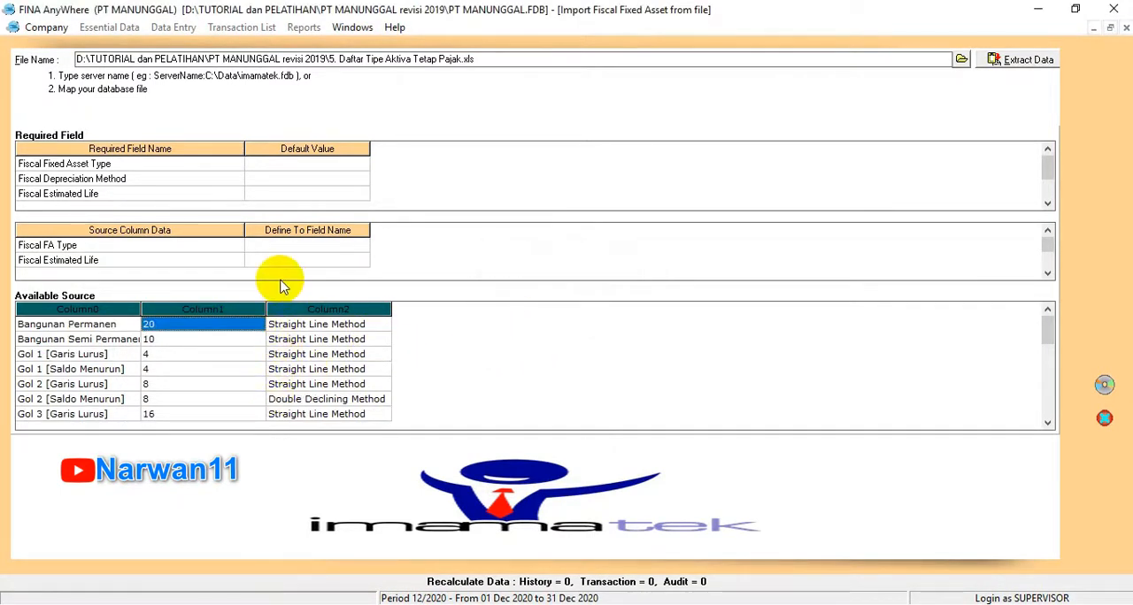
pyautogui.click(350, 163)
pyautogui.click(360, 164)
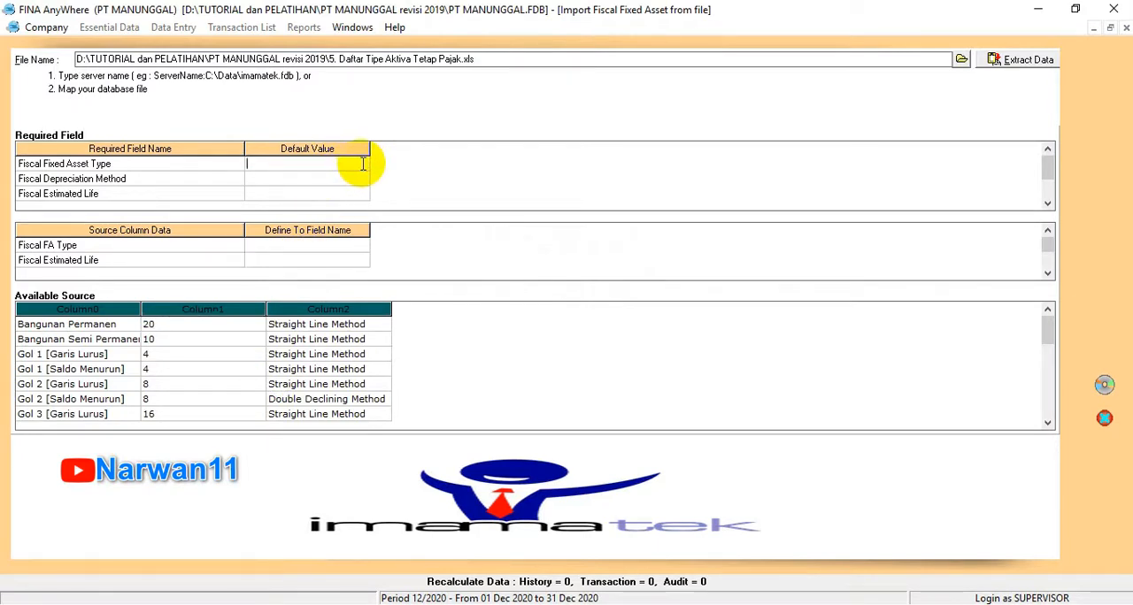
pyautogui.scroll(-2, 313, 166)
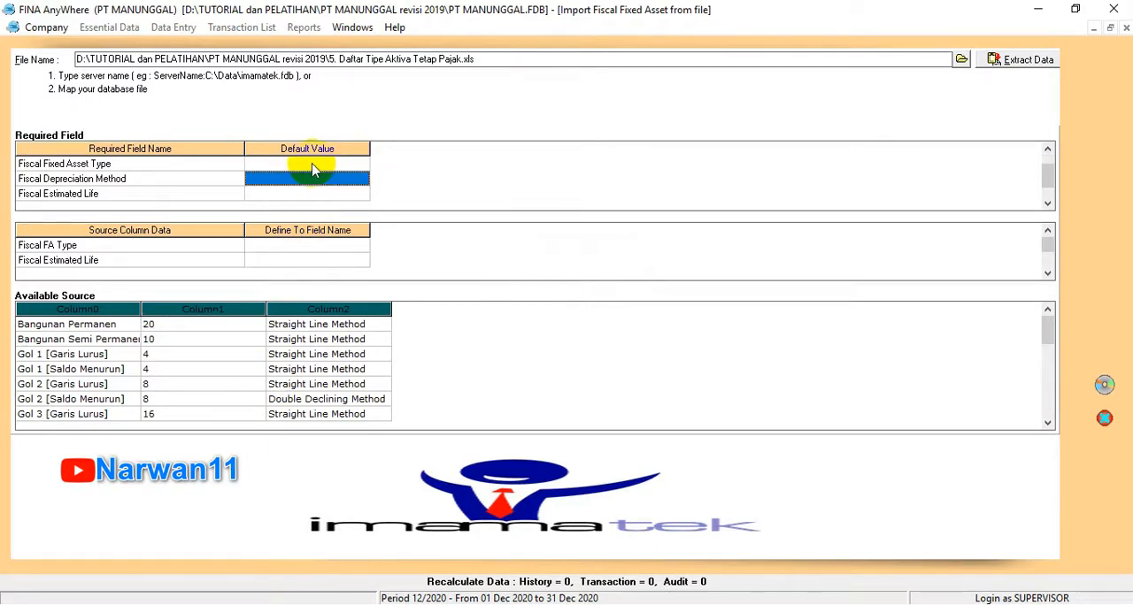
pyautogui.click(317, 180)
pyautogui.click(341, 180)
pyautogui.click(354, 165)
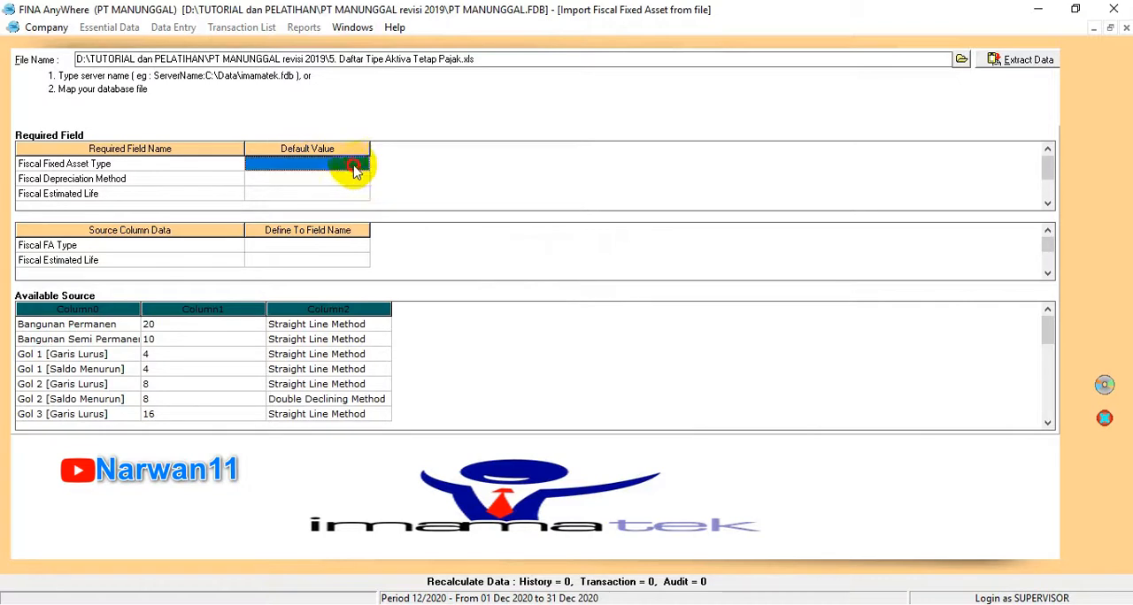
pyautogui.click(368, 163)
pyautogui.click(363, 178)
pyautogui.click(362, 179)
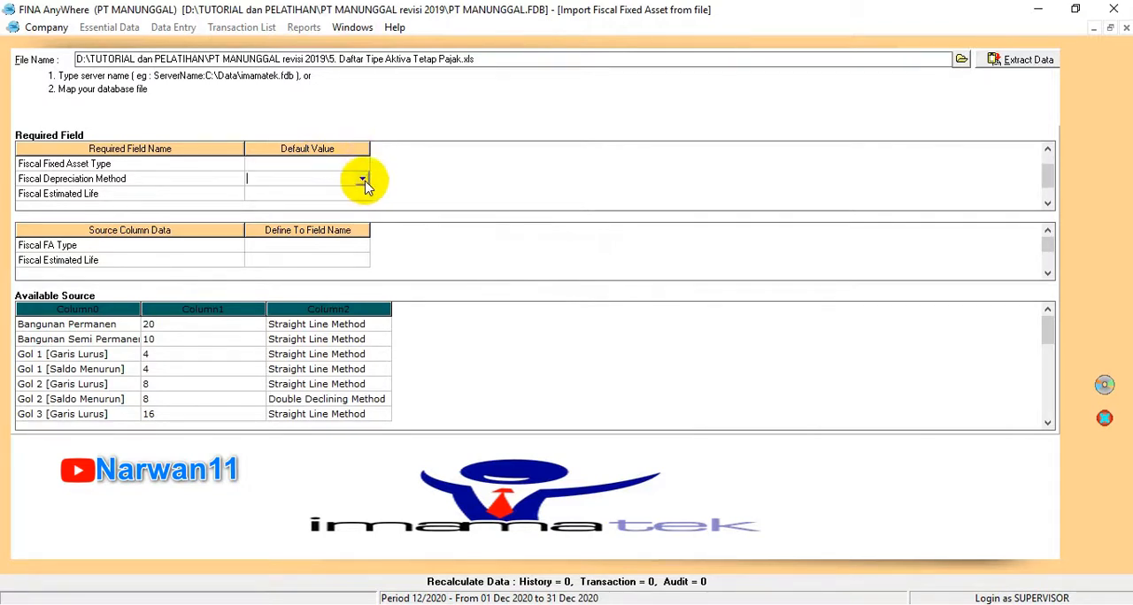
pyautogui.click(360, 180)
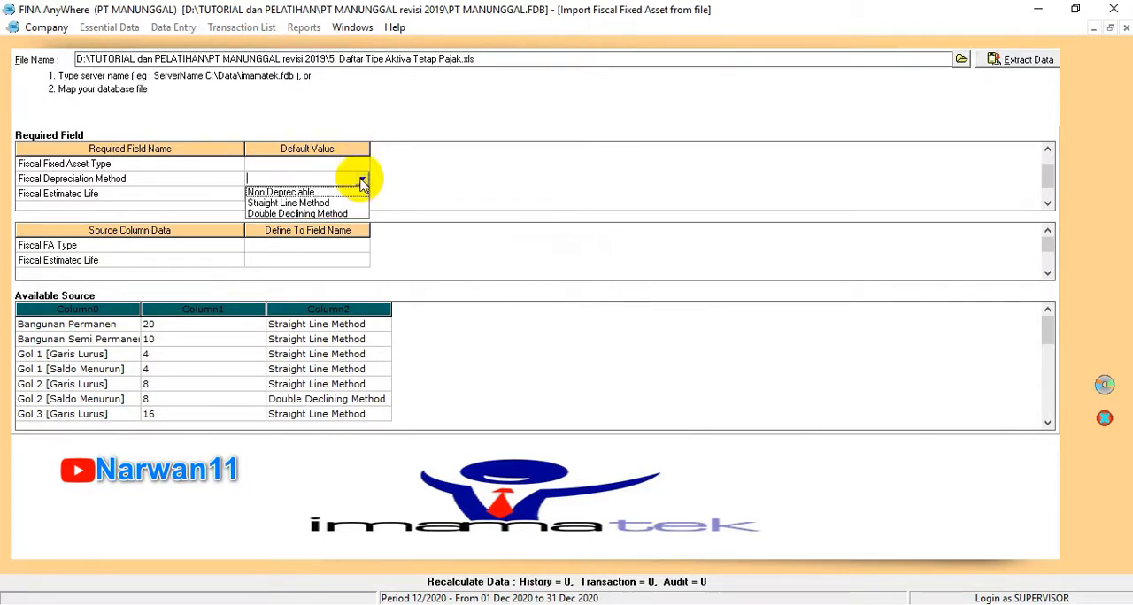
pyautogui.click(448, 195)
# Step: Map the source column Fiscal FA Type to Fiscal Fixed Asset Type and Fiscal Estimated Life to the field of the same name
pyautogui.click(365, 248)
pyautogui.click(361, 247)
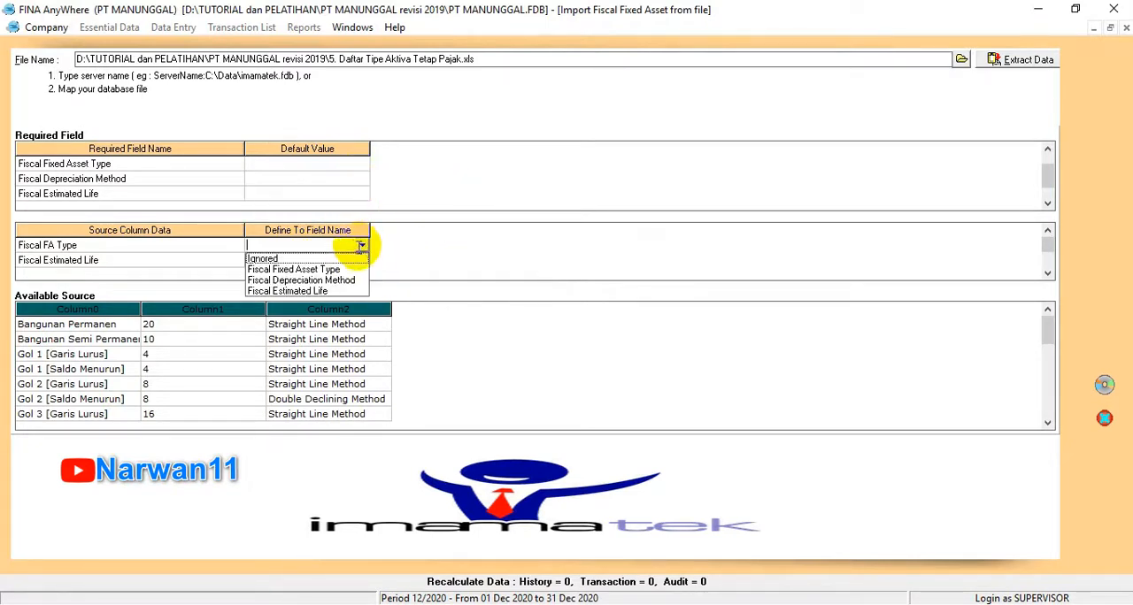
pyautogui.click(324, 270)
pyautogui.click(349, 260)
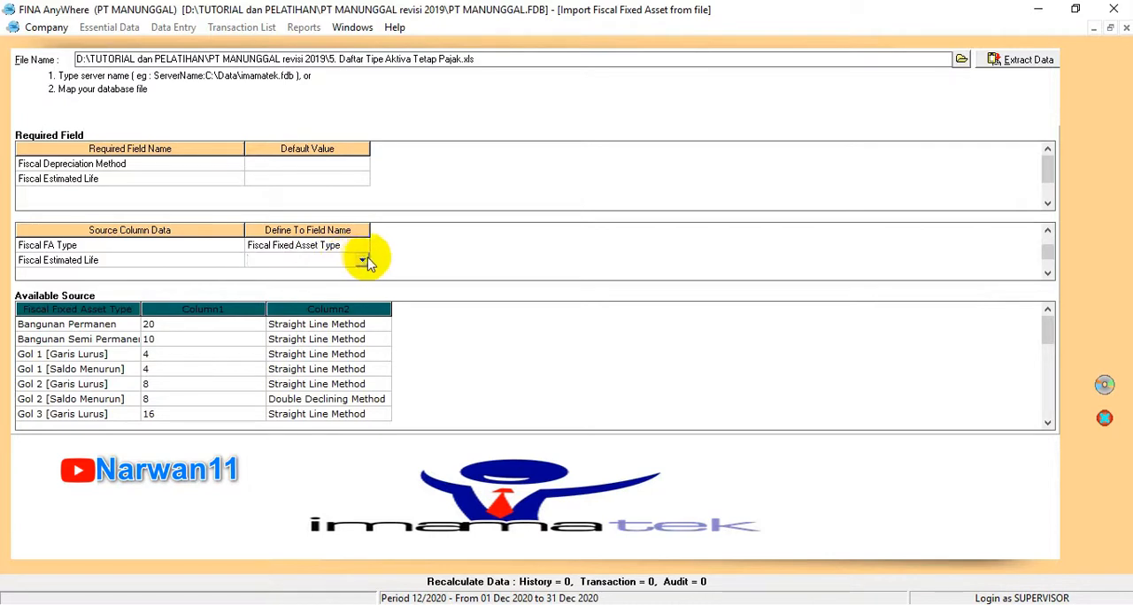
pyautogui.click(362, 260)
pyautogui.click(298, 294)
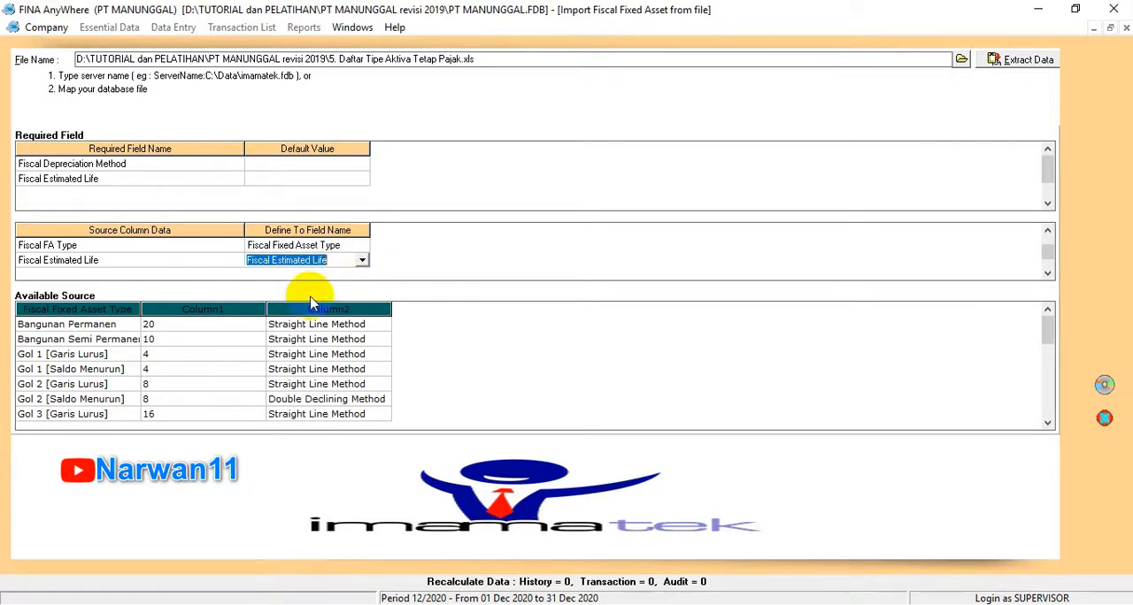
# Step: Map the source column Fiscal Depre. Method to the Fiscal Depreciation Method field
pyautogui.click(342, 261)
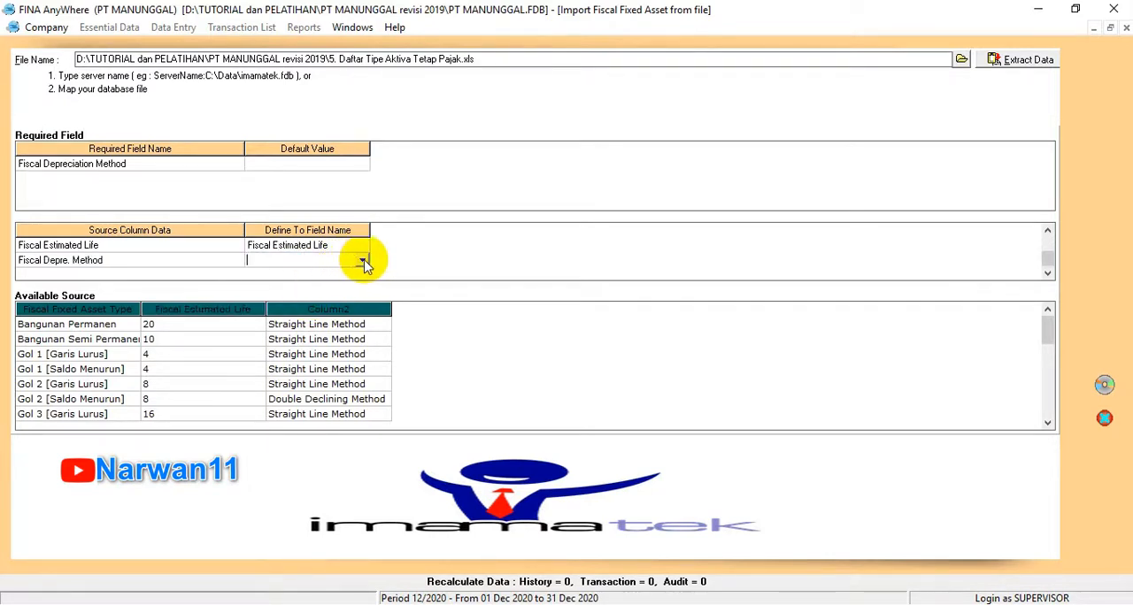
pyautogui.click(362, 262)
pyautogui.click(342, 283)
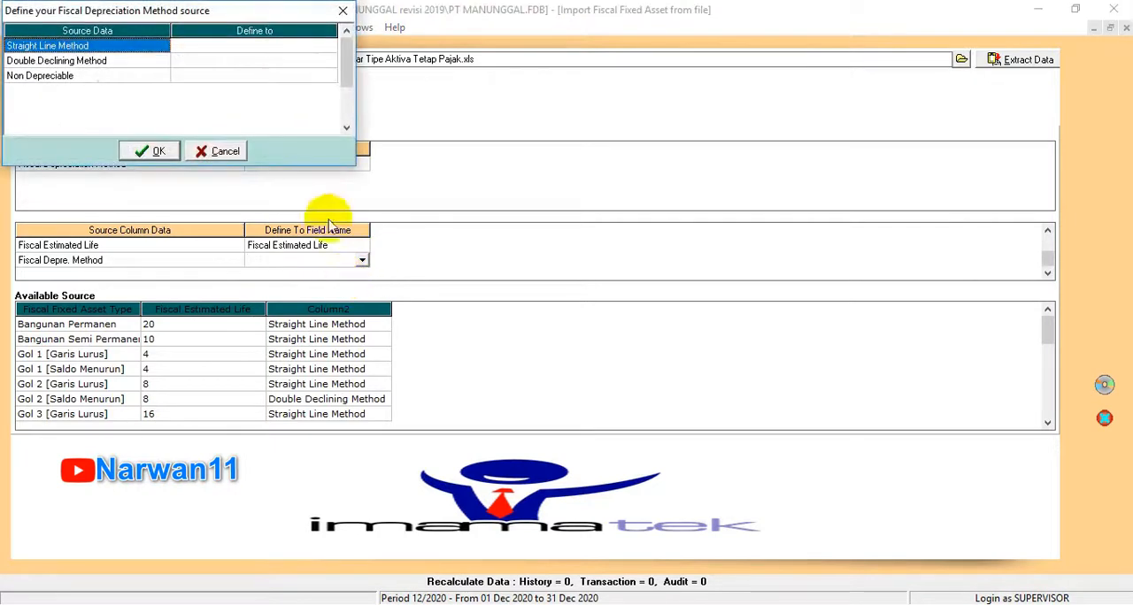
# Step: Define the source values Straight Line Method, Double Declining Method and Non Depreciable as the depreciation methods of the same names
pyautogui.click(305, 44)
pyautogui.click(330, 49)
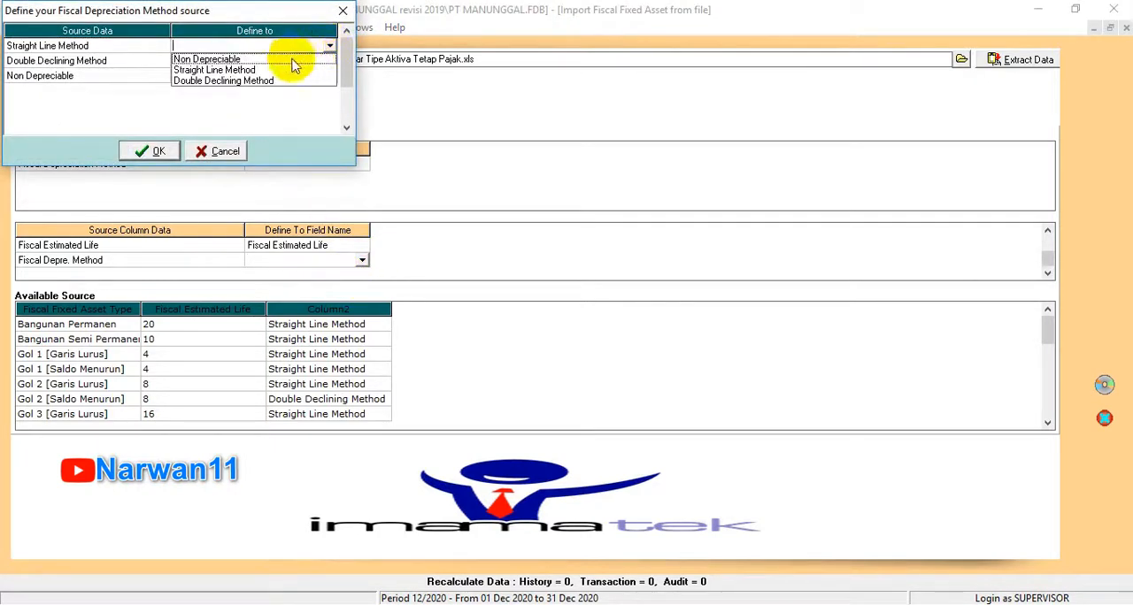
pyautogui.click(257, 68)
pyautogui.click(270, 61)
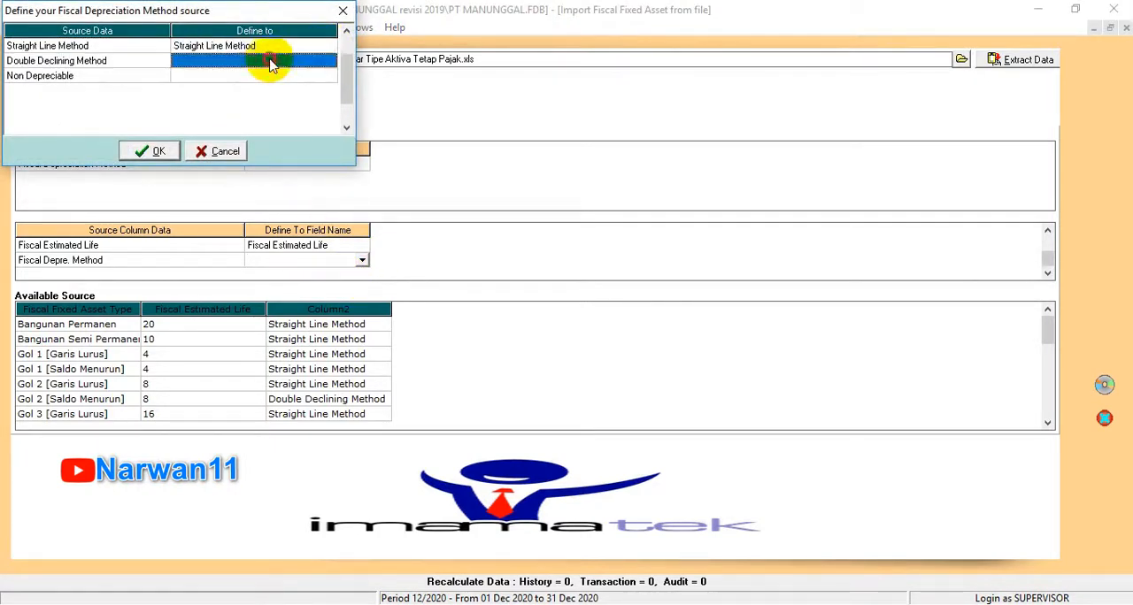
pyautogui.click(330, 62)
pyautogui.click(292, 96)
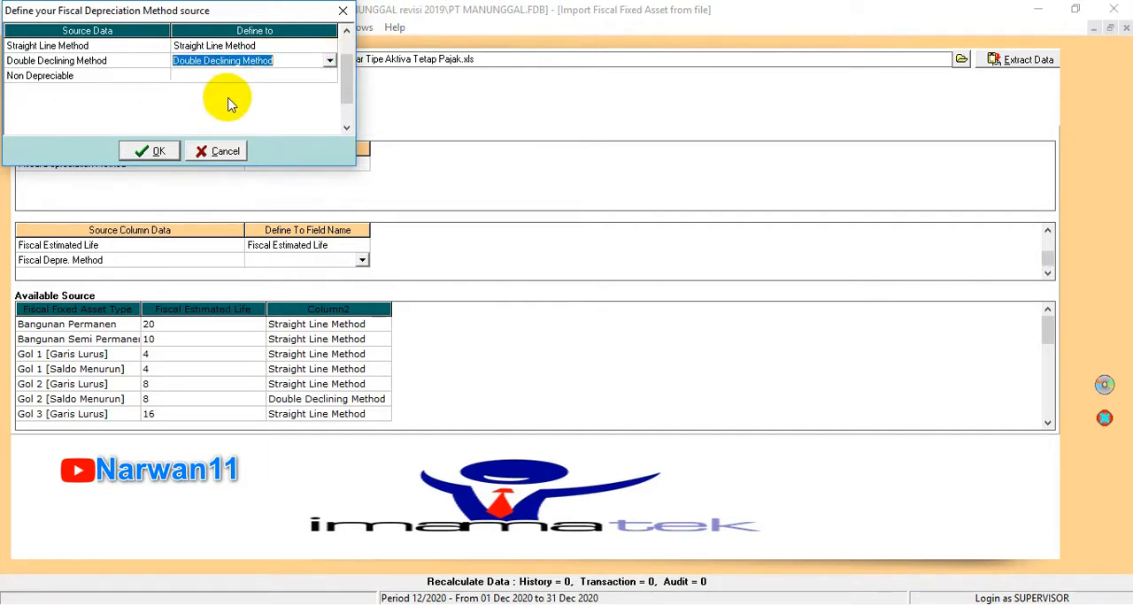
pyautogui.click(296, 77)
pyautogui.click(330, 77)
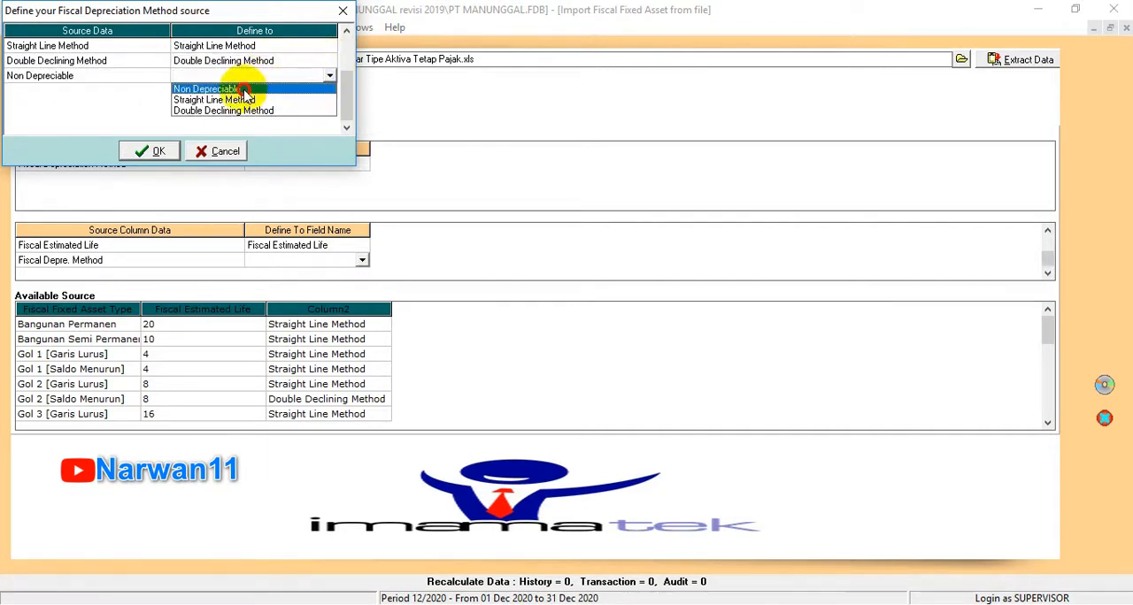
pyautogui.click(301, 88)
pyautogui.click(152, 149)
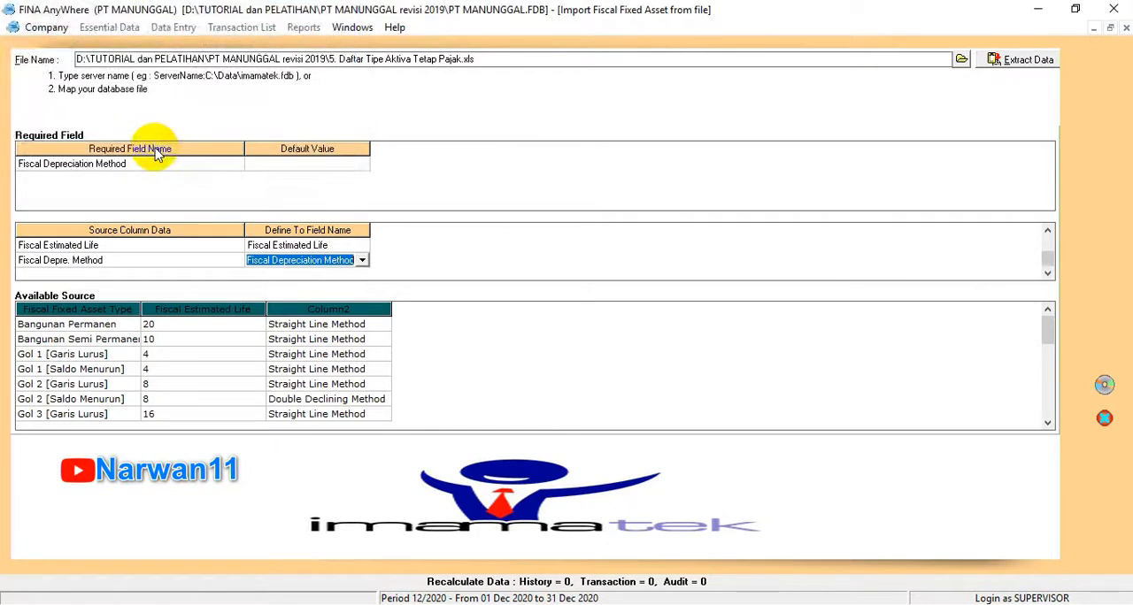
# Step: Commit the depreciation method mapping and import the mapped fiscal fixed asset types
pyautogui.click(335, 164)
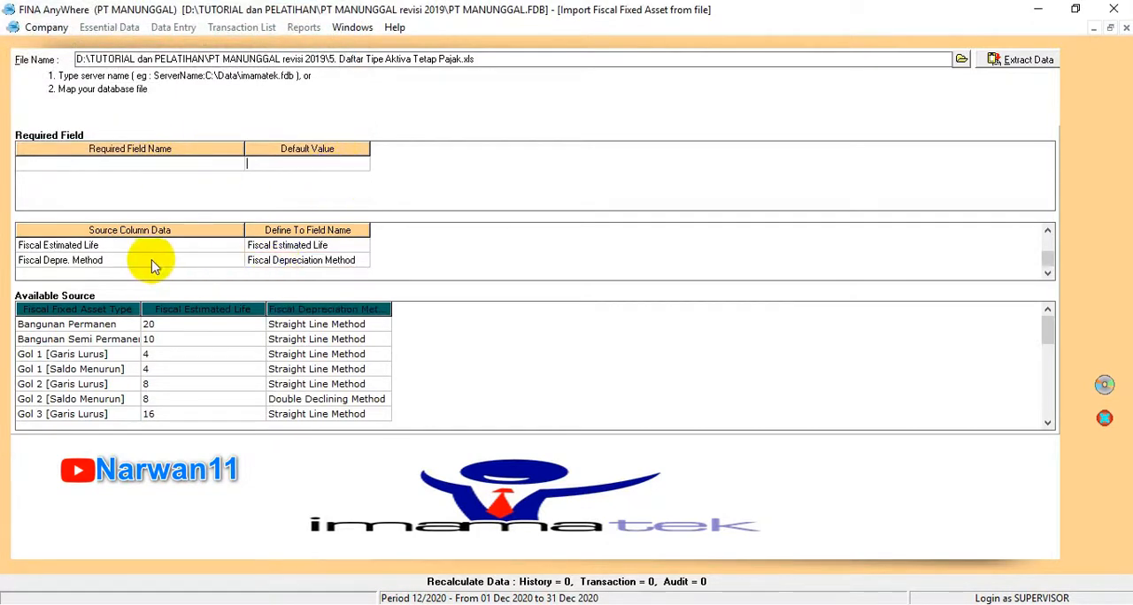
pyautogui.click(257, 245)
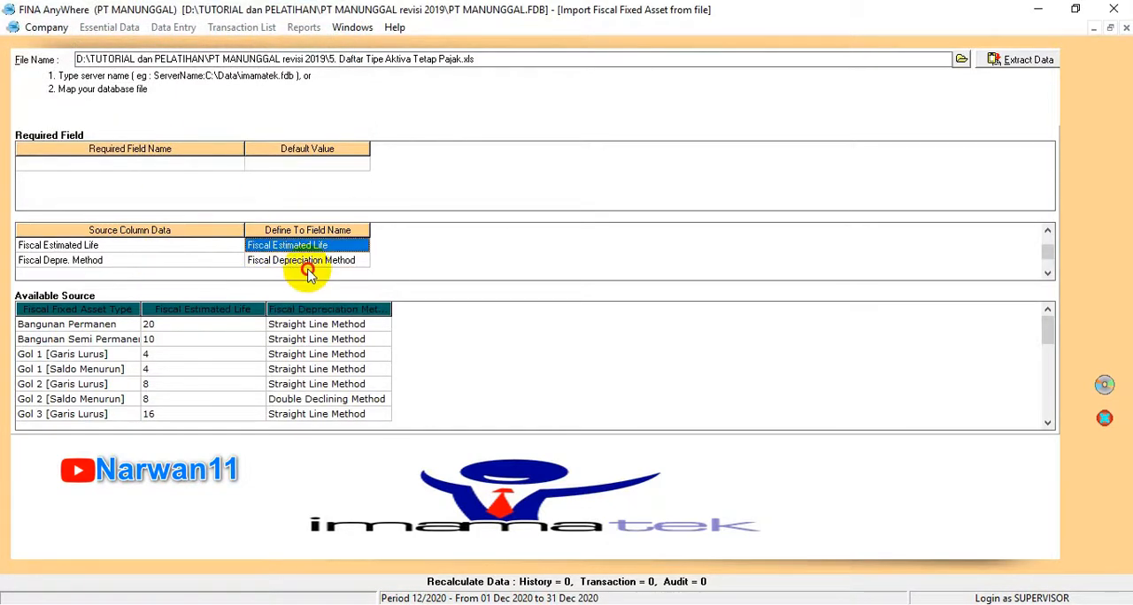
pyautogui.click(1105, 386)
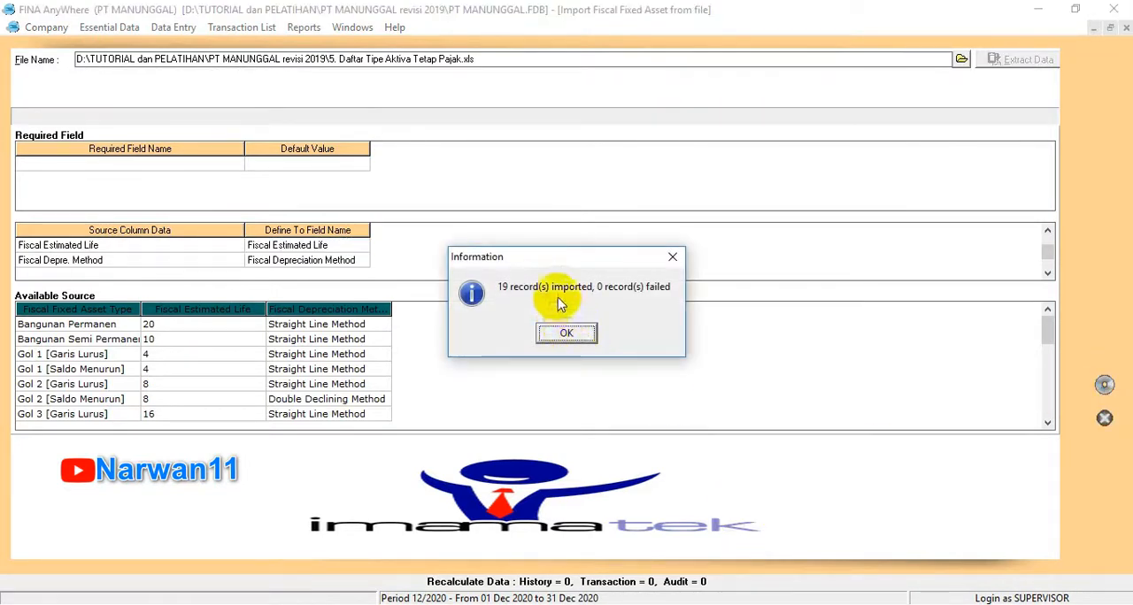
pyautogui.click(571, 335)
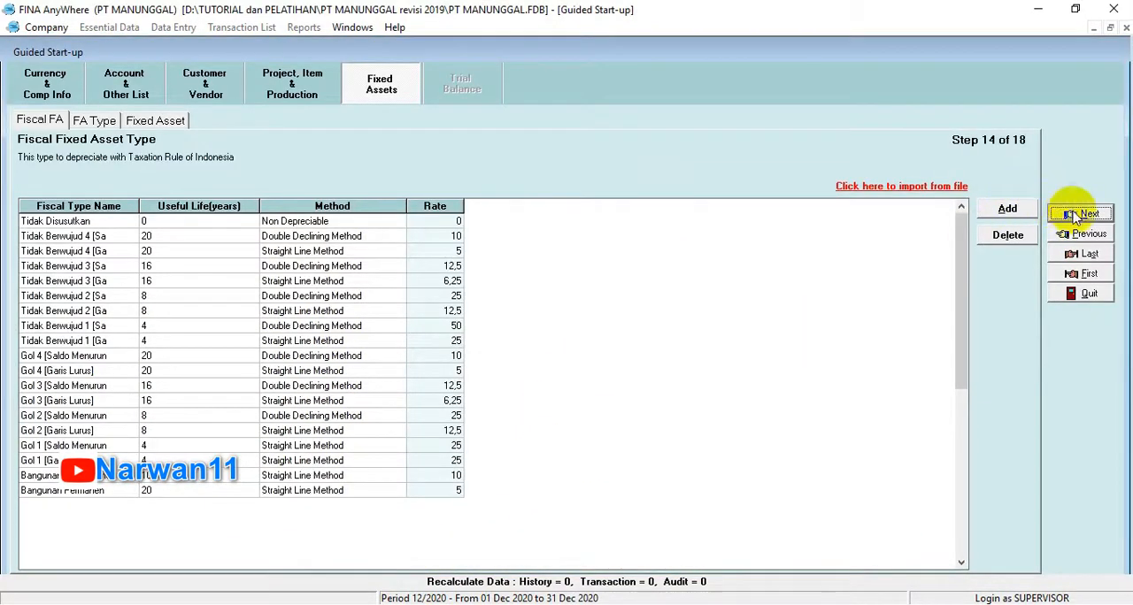
# Step: Start a file import for fixed asset types and extract the data from the Excel file 6. Daftar Tipe Aktiva Tetap.xls
pyautogui.click(1079, 215)
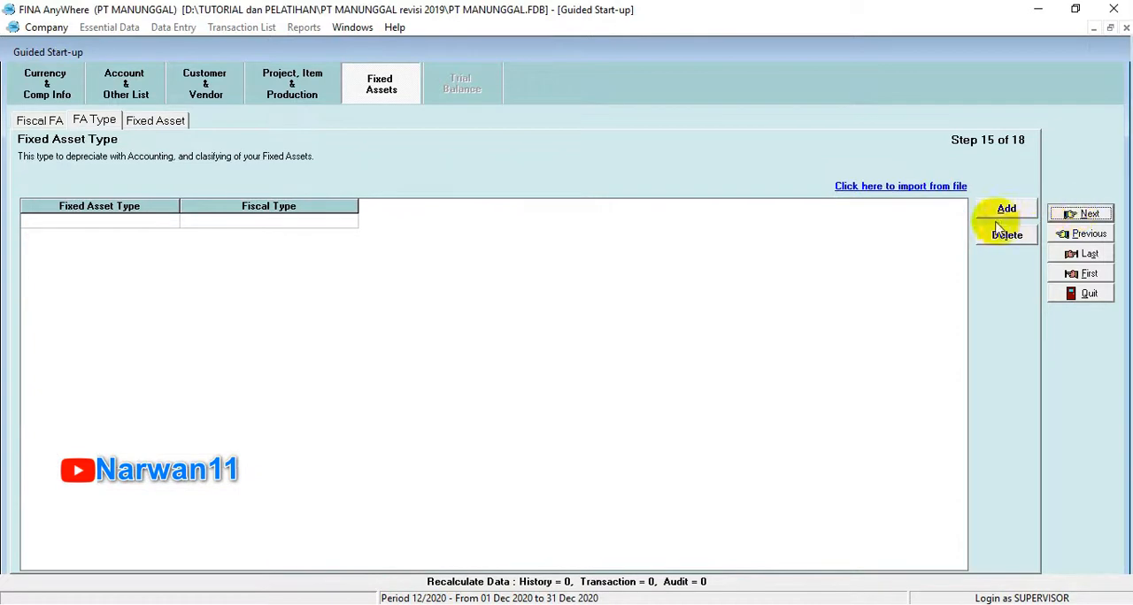
pyautogui.click(916, 187)
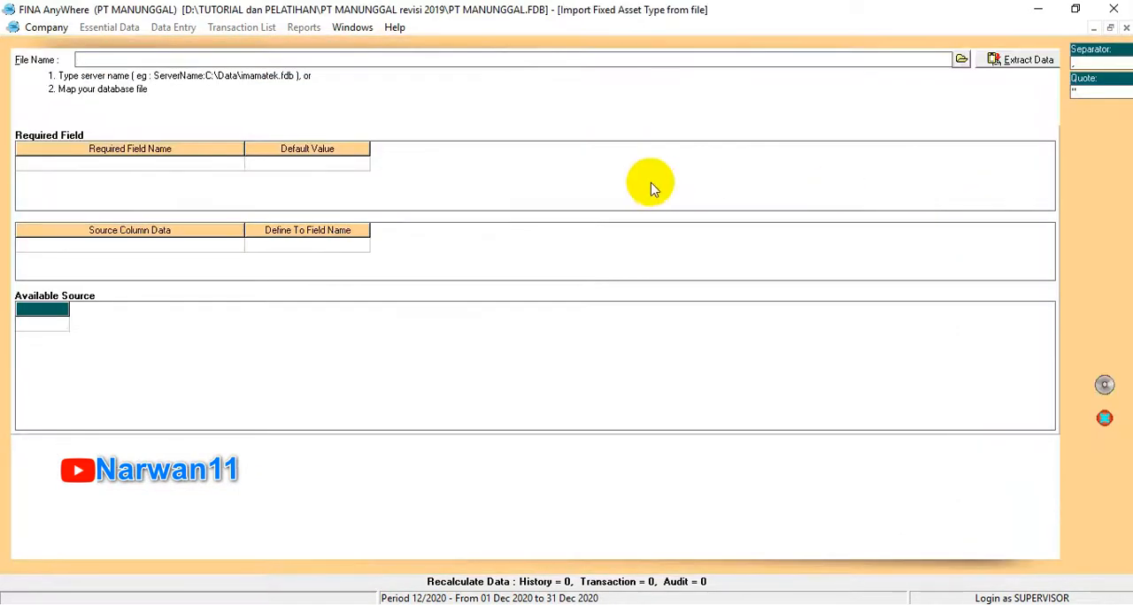
pyautogui.click(964, 59)
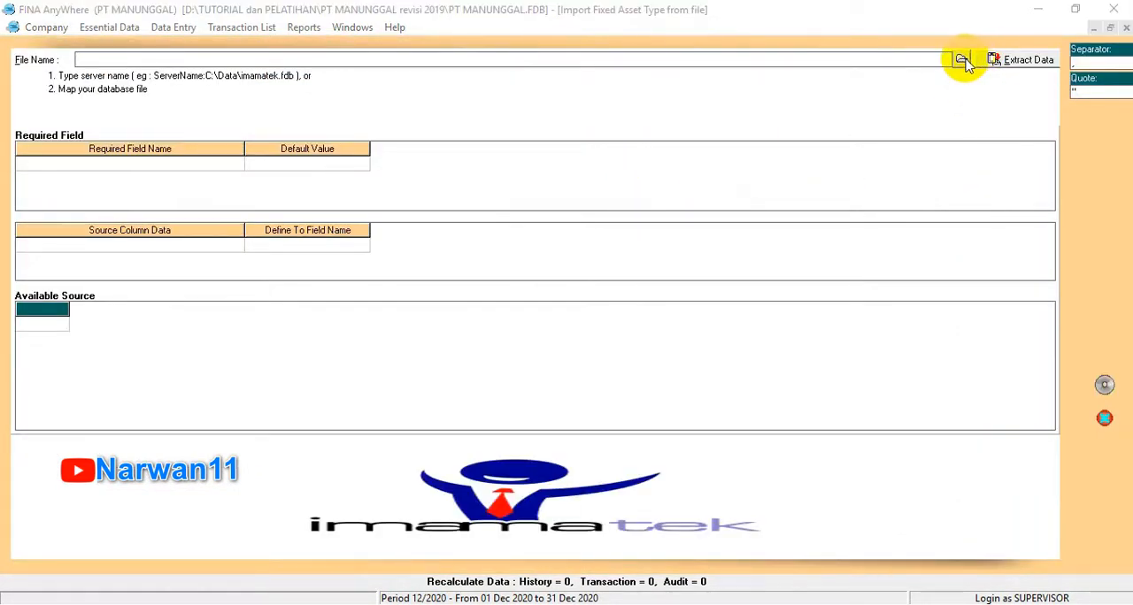
pyautogui.click(549, 459)
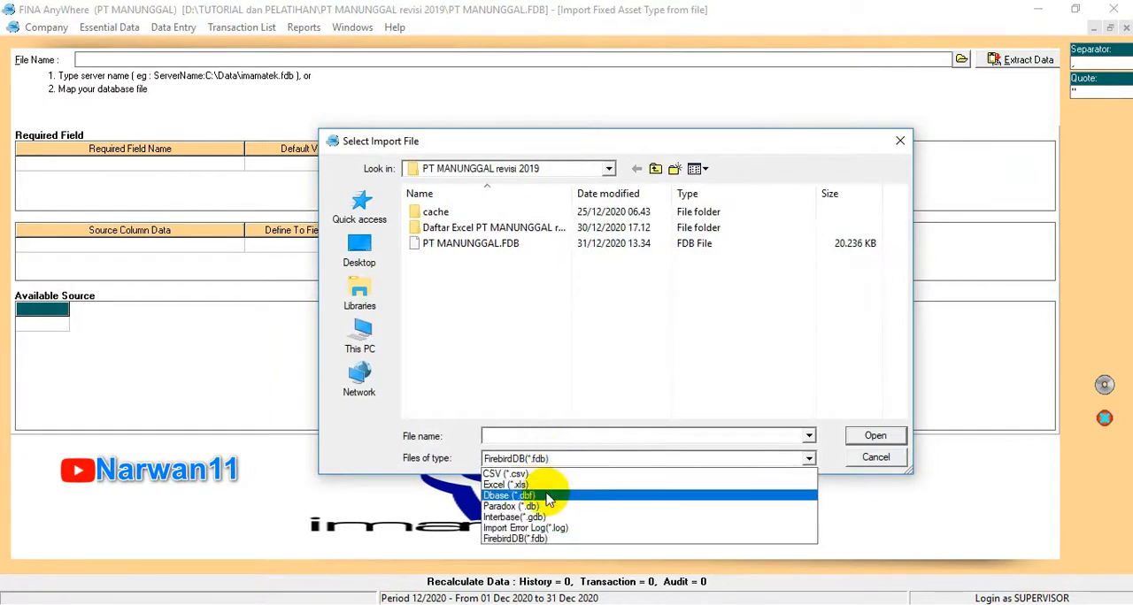
pyautogui.click(518, 485)
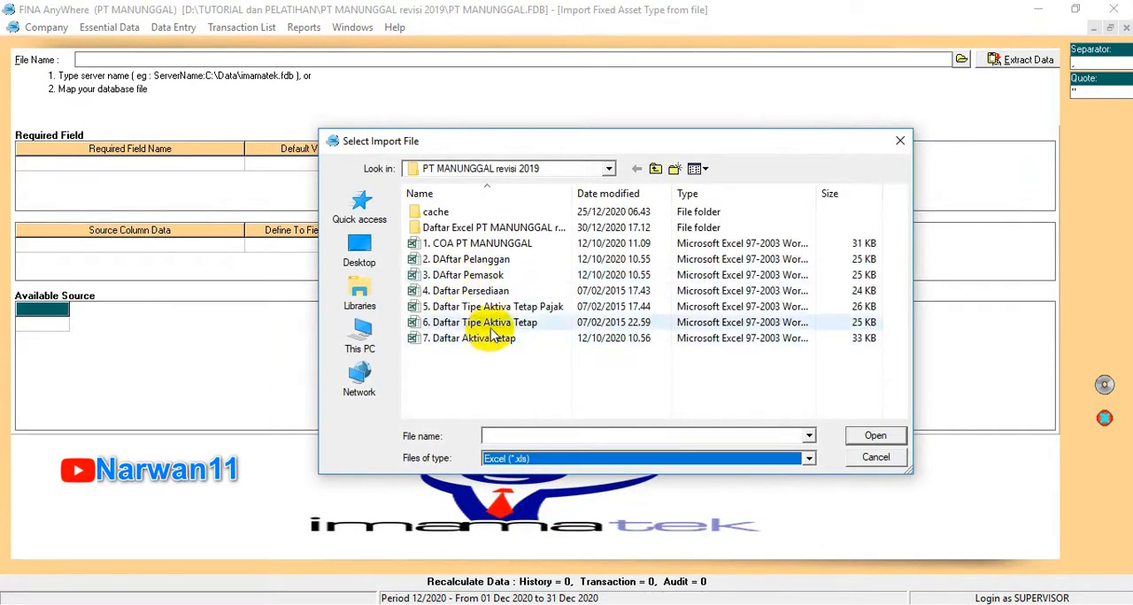
pyautogui.click(499, 327)
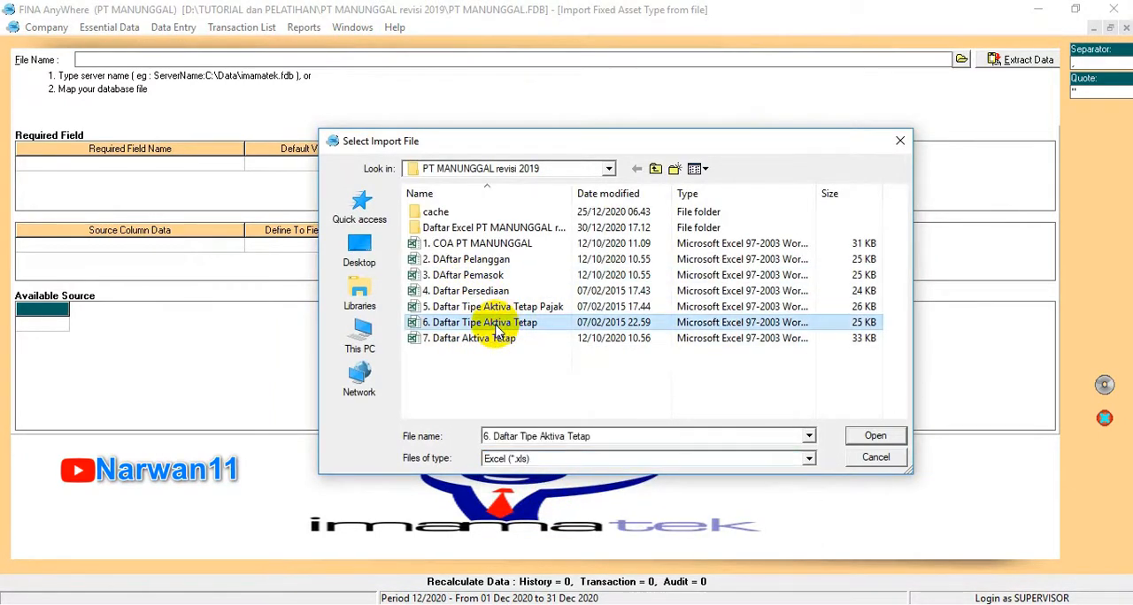
pyautogui.click(872, 436)
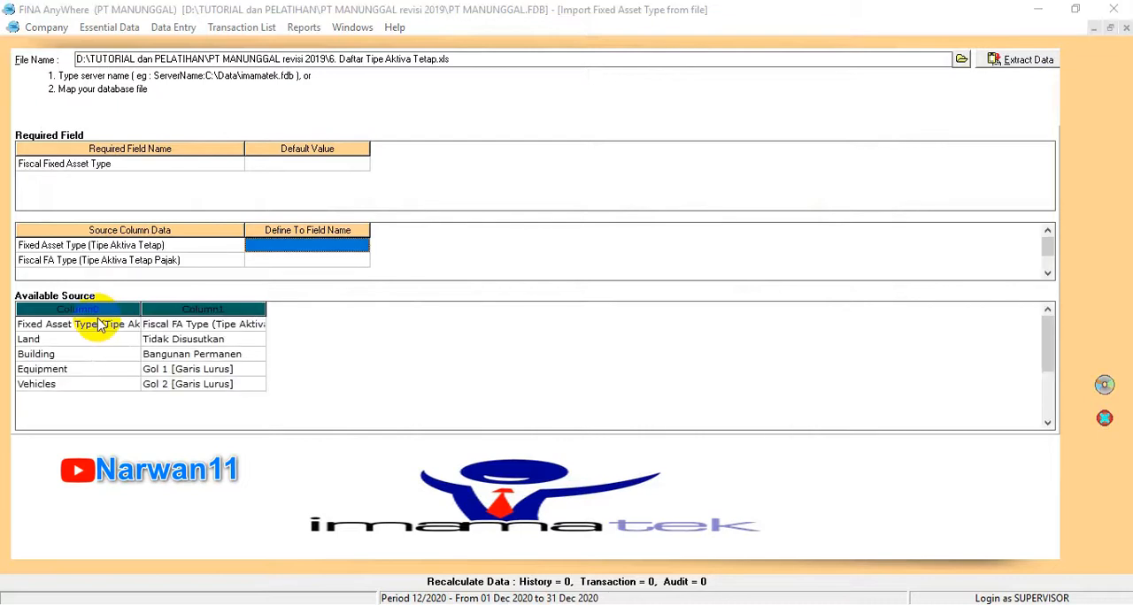
# Step: Delete the header row with the column titles from the extracted fixed asset type source data
pyautogui.click(97, 323)
pyautogui.rightClick(97, 328)
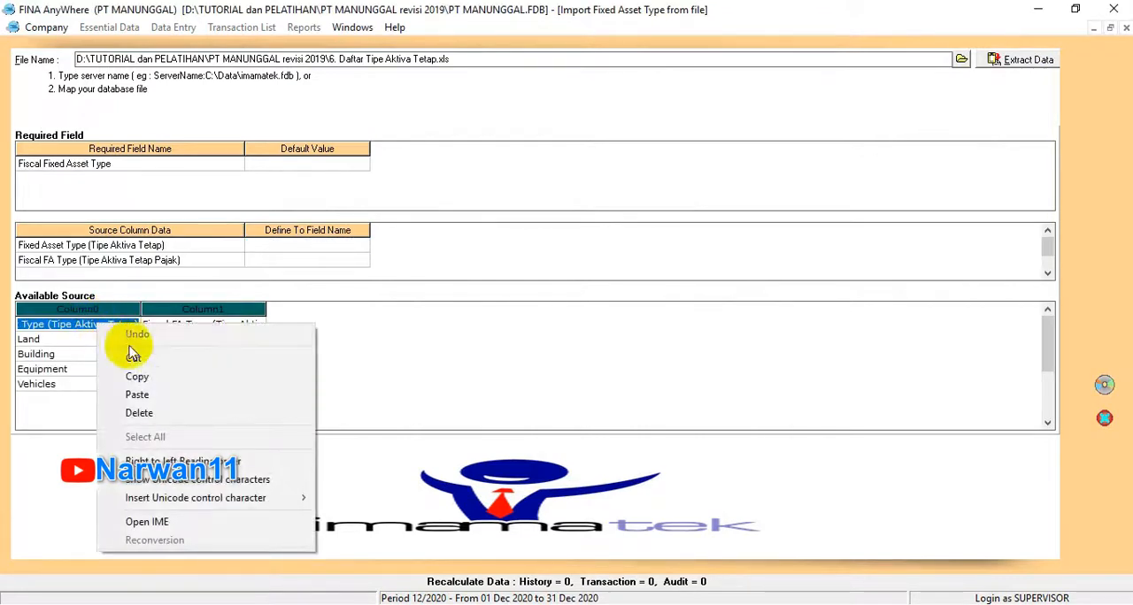
pyautogui.click(139, 413)
pyautogui.click(221, 325)
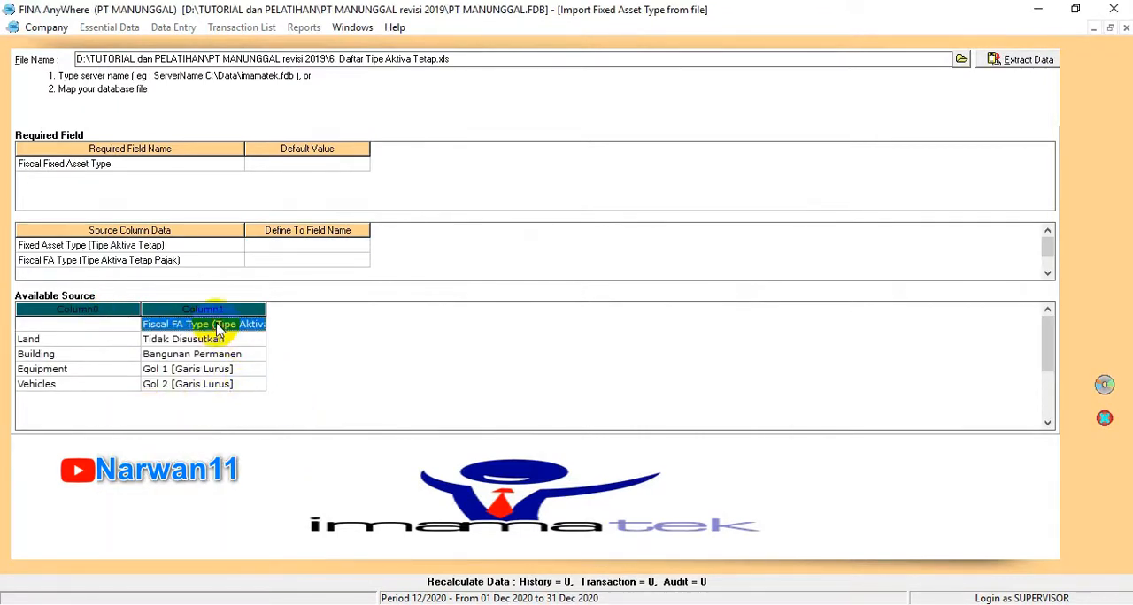
pyautogui.rightClick(220, 329)
pyautogui.click(258, 352)
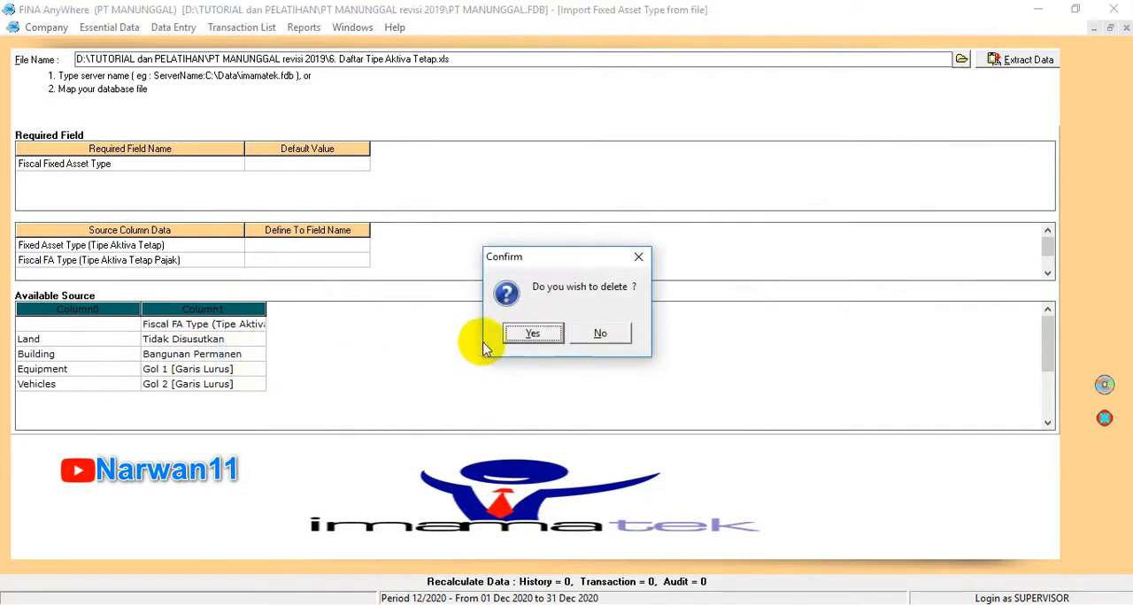
pyautogui.click(531, 333)
pyautogui.click(354, 241)
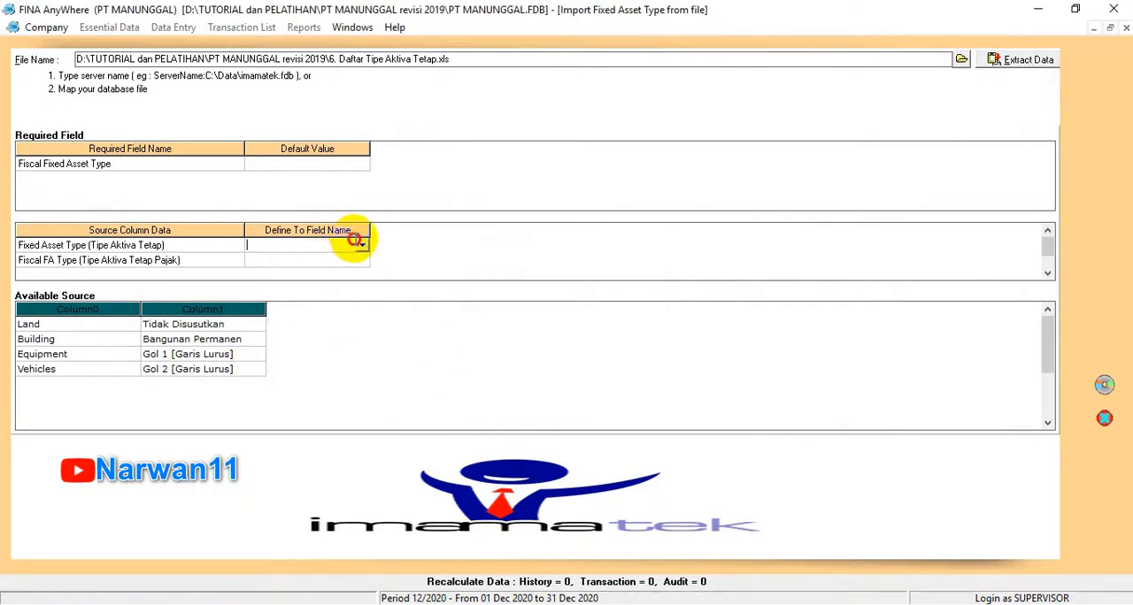
pyautogui.click(362, 247)
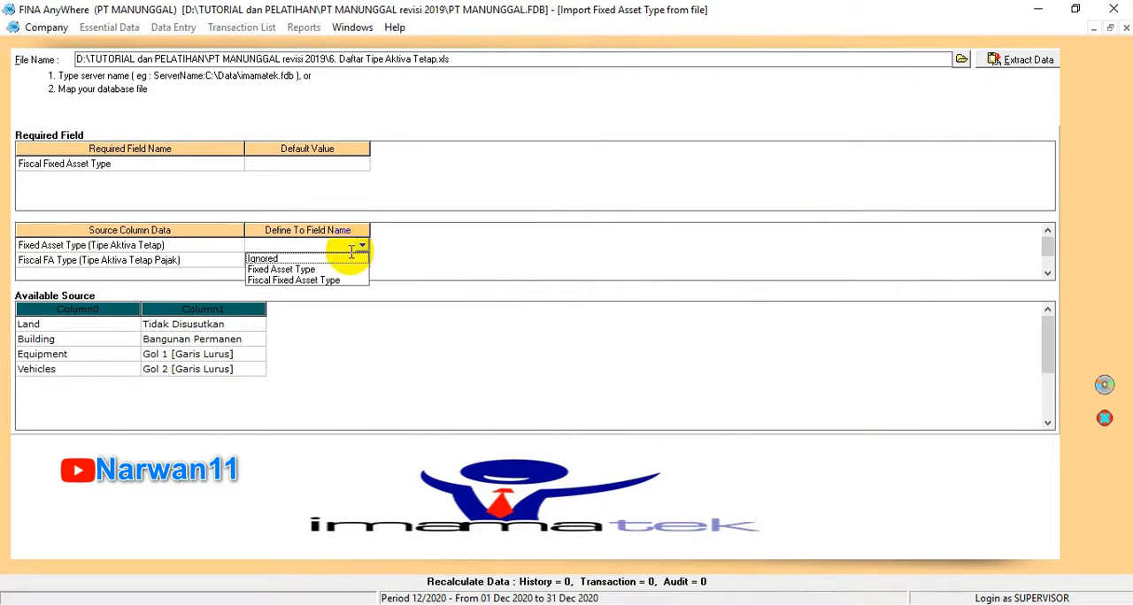
pyautogui.click(317, 280)
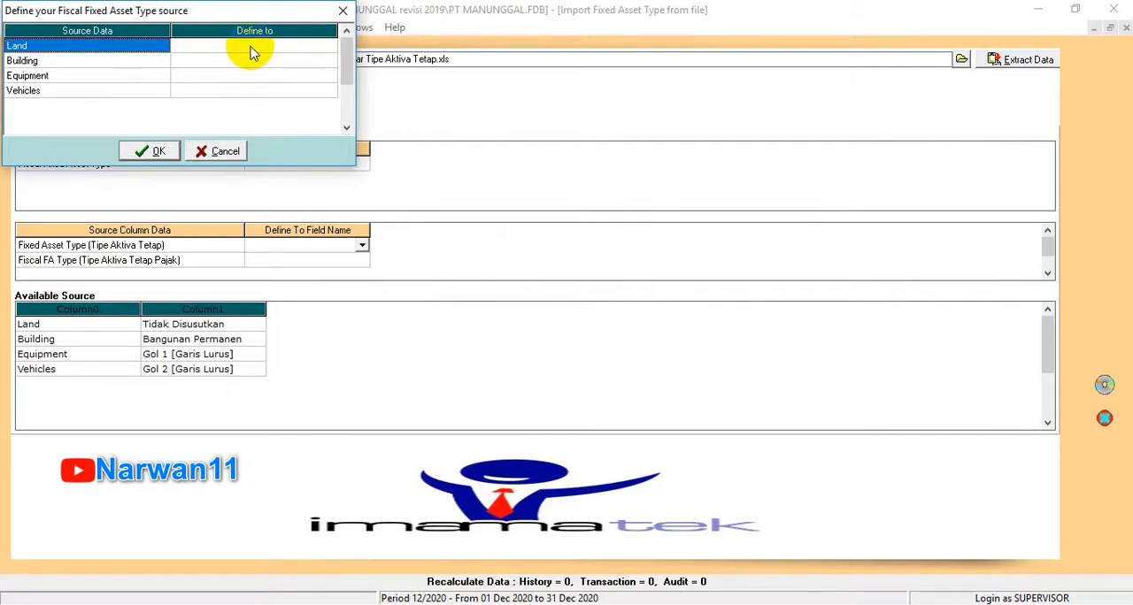
pyautogui.click(221, 151)
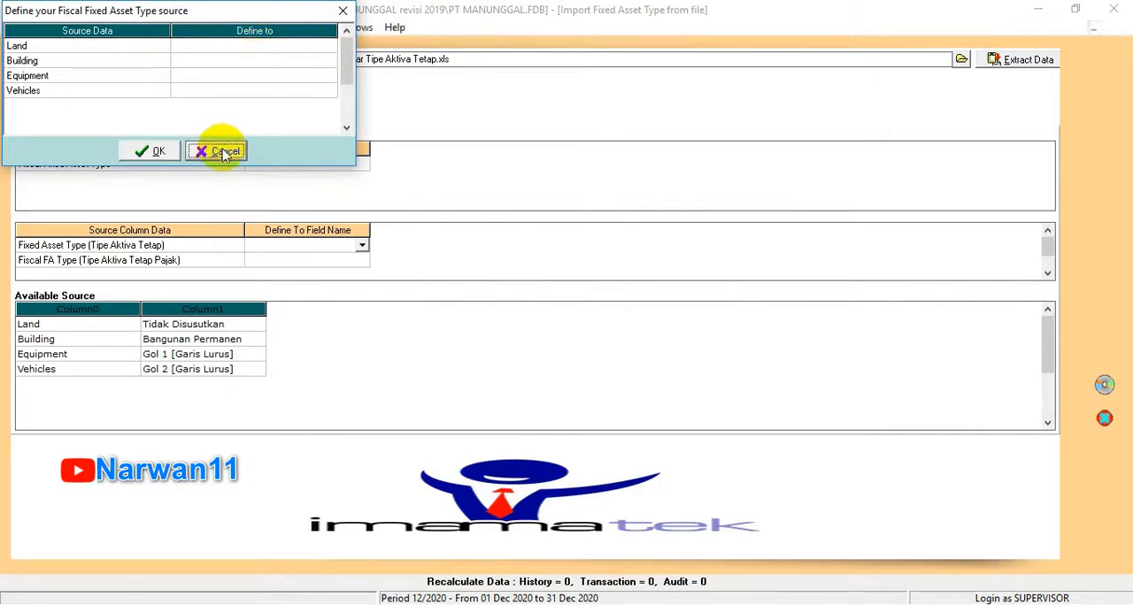
# Step: Map the source column Fixed Asset Type (Tipe Aktiva Tetap) to the Fixed Asset Type field
pyautogui.click(362, 247)
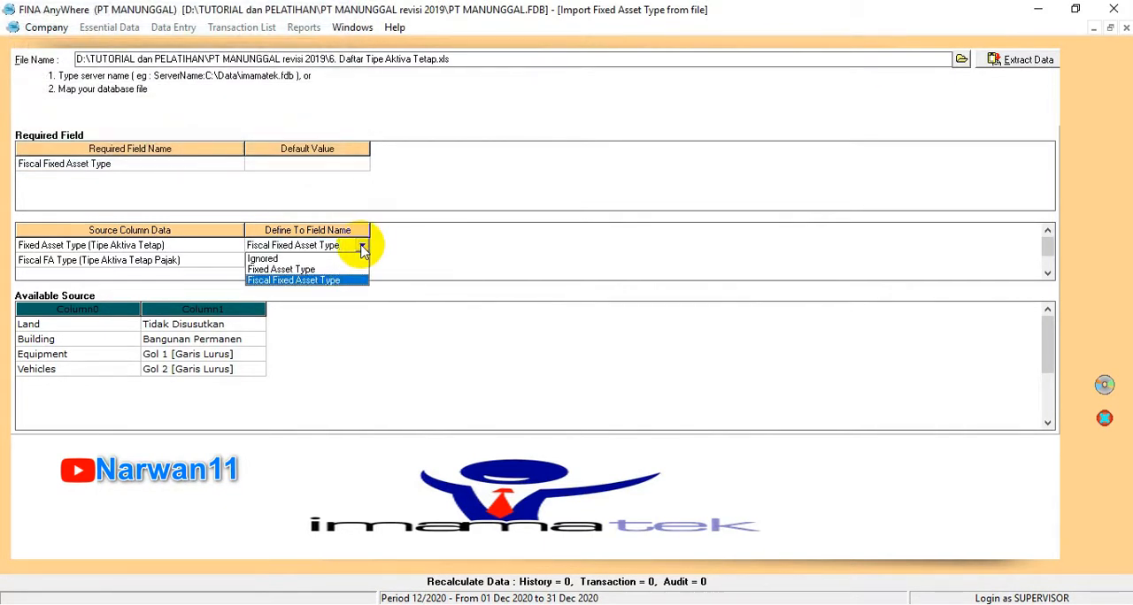
pyautogui.click(295, 269)
pyautogui.click(354, 260)
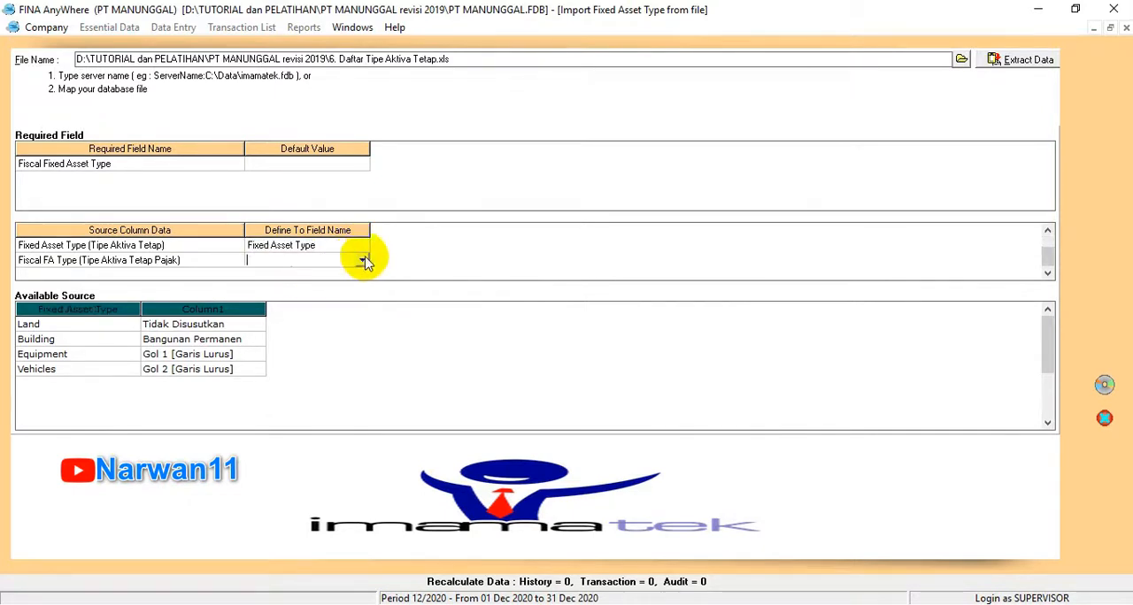
# Step: Map the source column Fiscal FA Type (Tipe Aktiva Tetap Pajak) to Fiscal Fixed Asset Type and define Tidak Disusutkan as Tidak Disusutkan
pyautogui.click(362, 260)
pyautogui.click(327, 283)
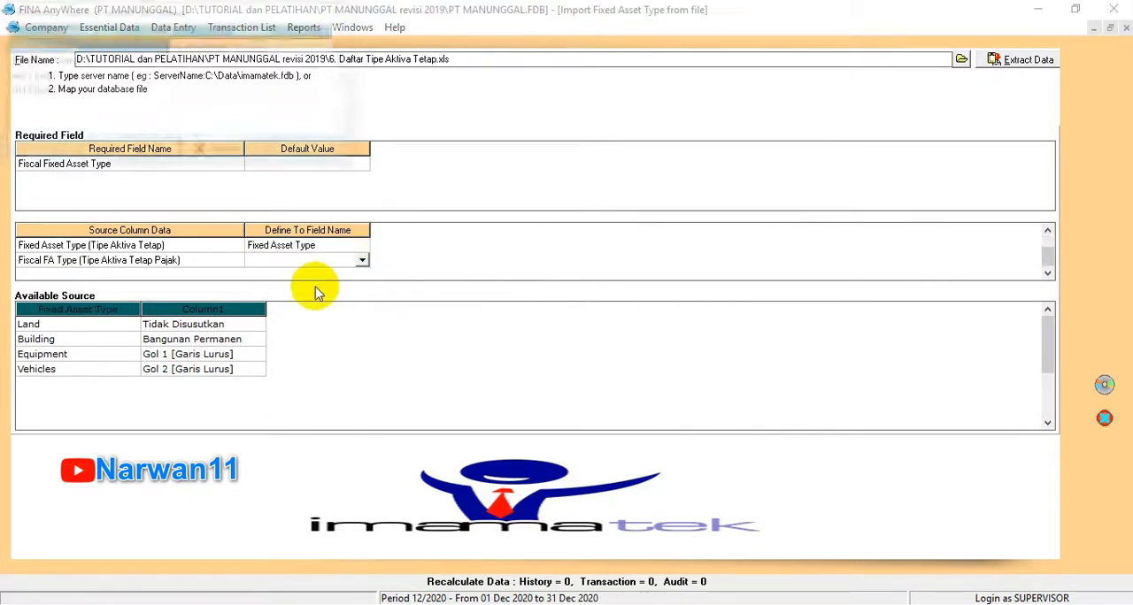
pyautogui.click(279, 49)
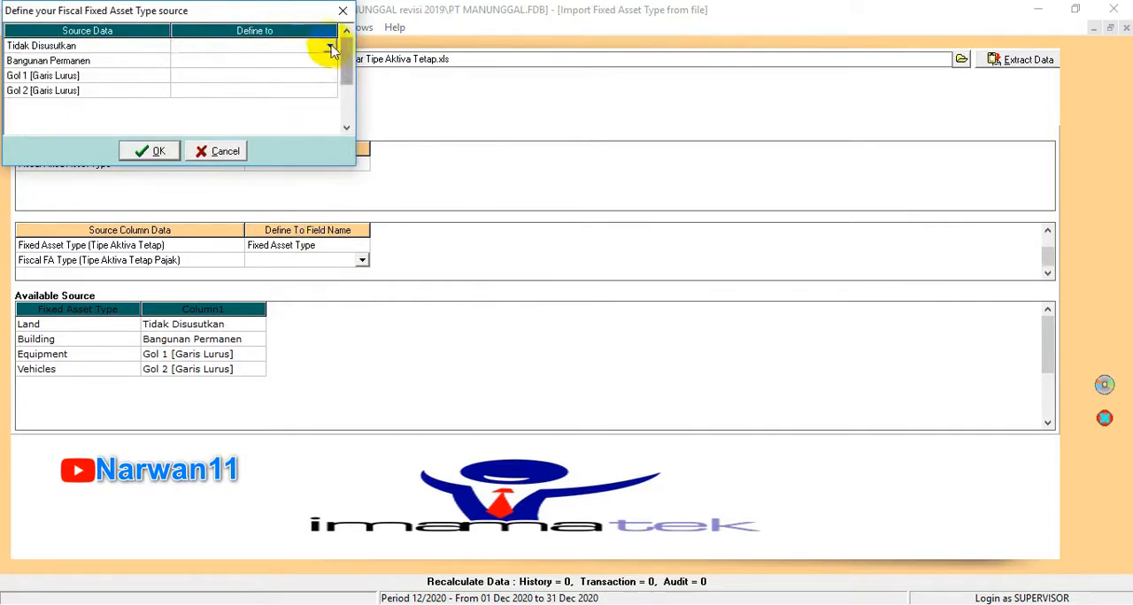
pyautogui.click(330, 45)
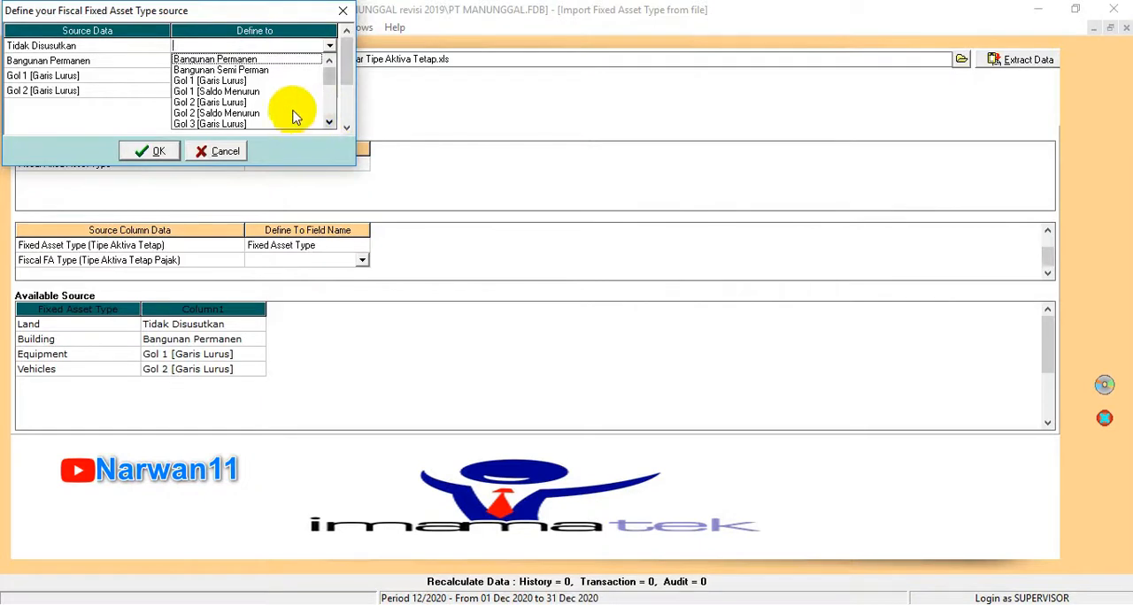
pyautogui.moveTo(323, 72); pyautogui.dragTo(322, 106)
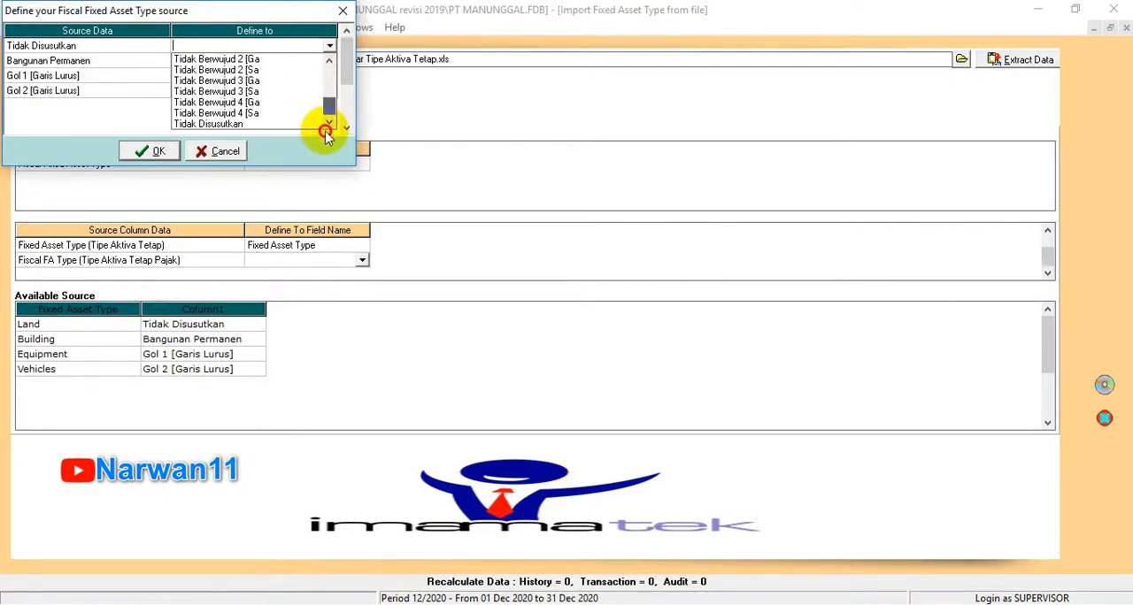
pyautogui.click(223, 124)
# Step: Define Bangunan Permanen, Gol 1 [Garis Lurus] and Gol 2 [Garis Lurus] as the fiscal types of the same names and commit the mapping
pyautogui.click(319, 60)
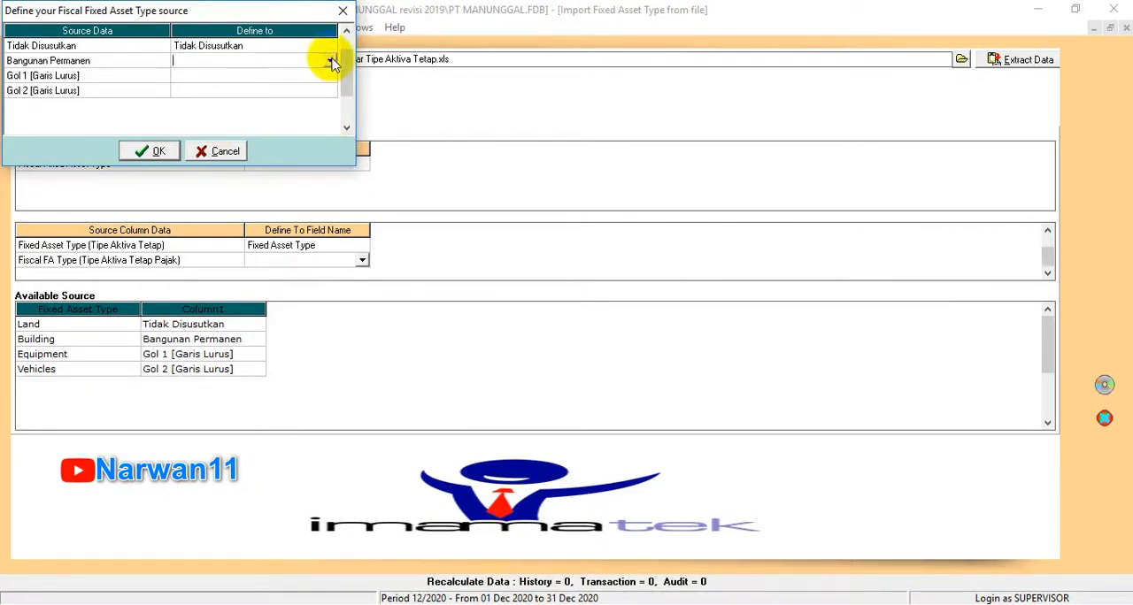
pyautogui.click(330, 60)
pyautogui.click(264, 75)
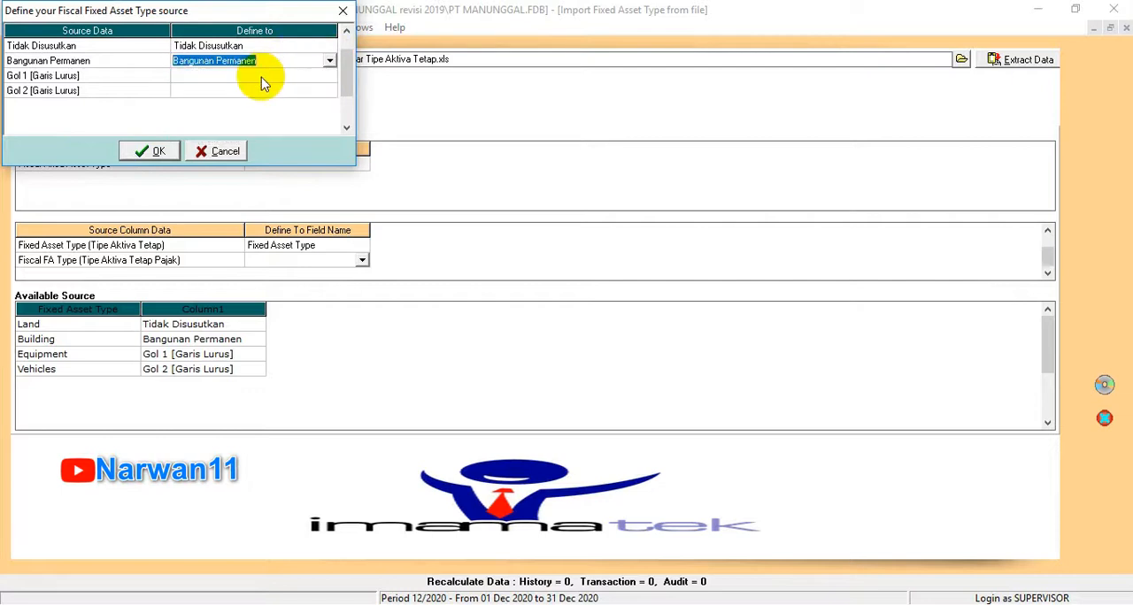
pyautogui.click(315, 76)
pyautogui.click(330, 76)
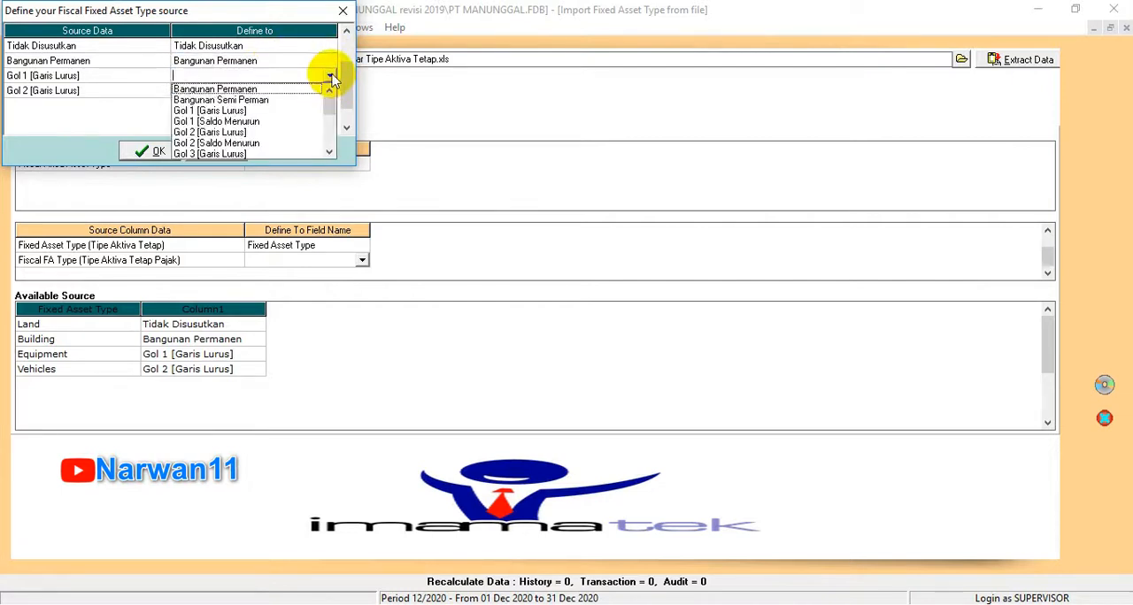
pyautogui.click(226, 111)
pyautogui.click(321, 91)
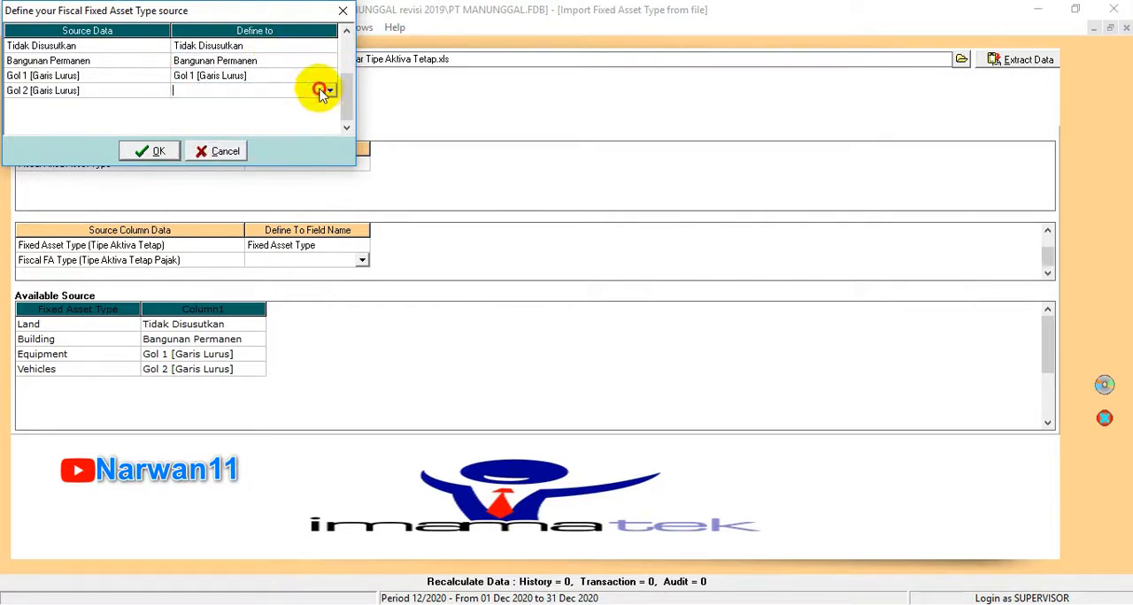
pyautogui.click(329, 92)
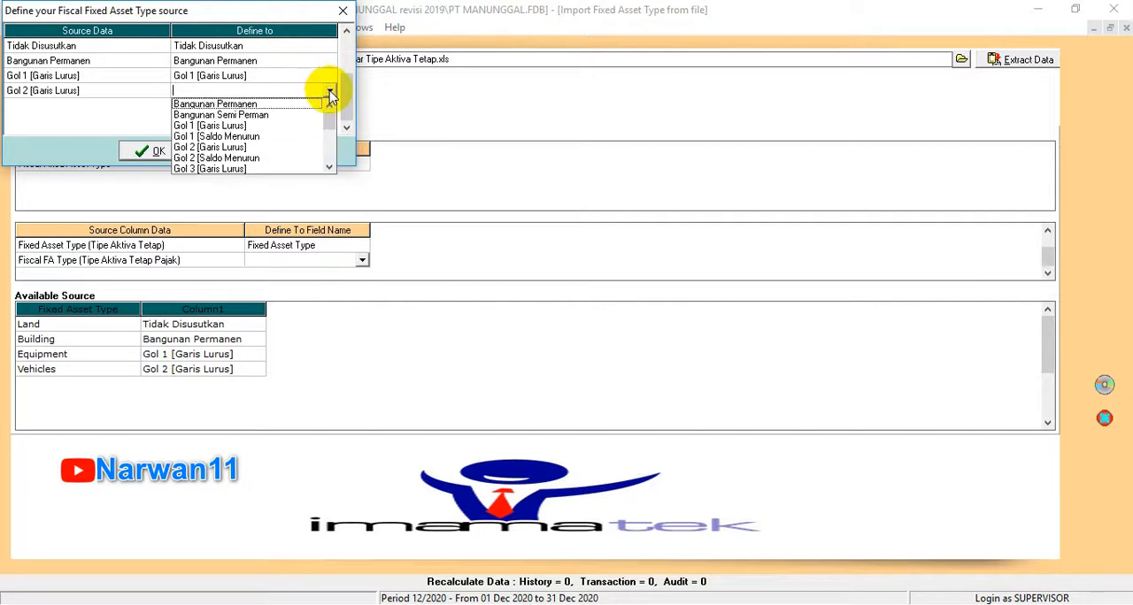
pyautogui.click(217, 148)
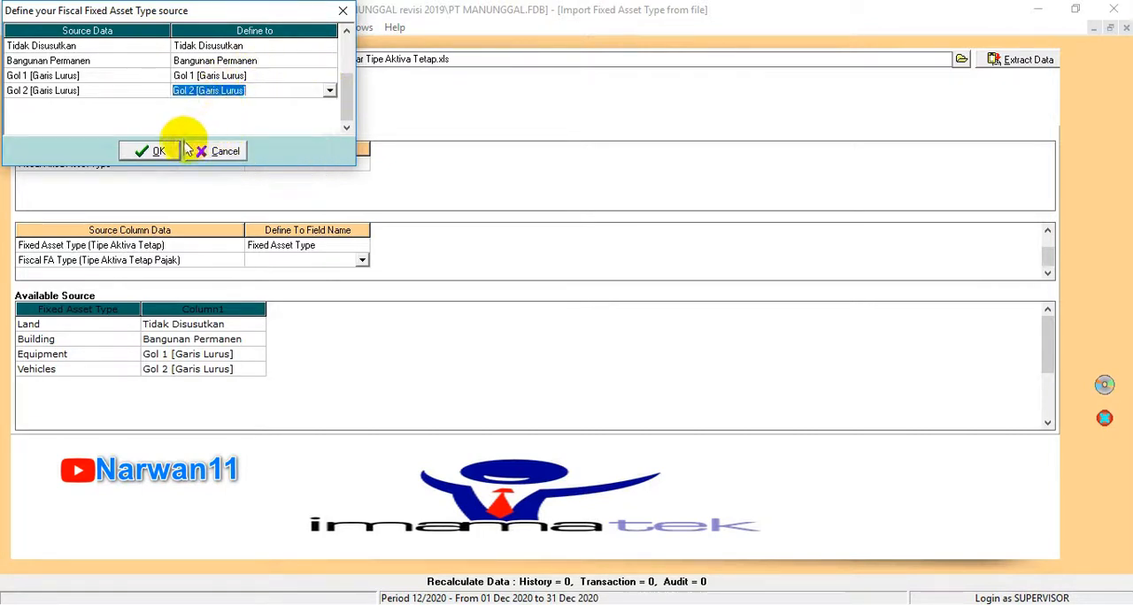
pyautogui.click(140, 155)
pyautogui.click(150, 155)
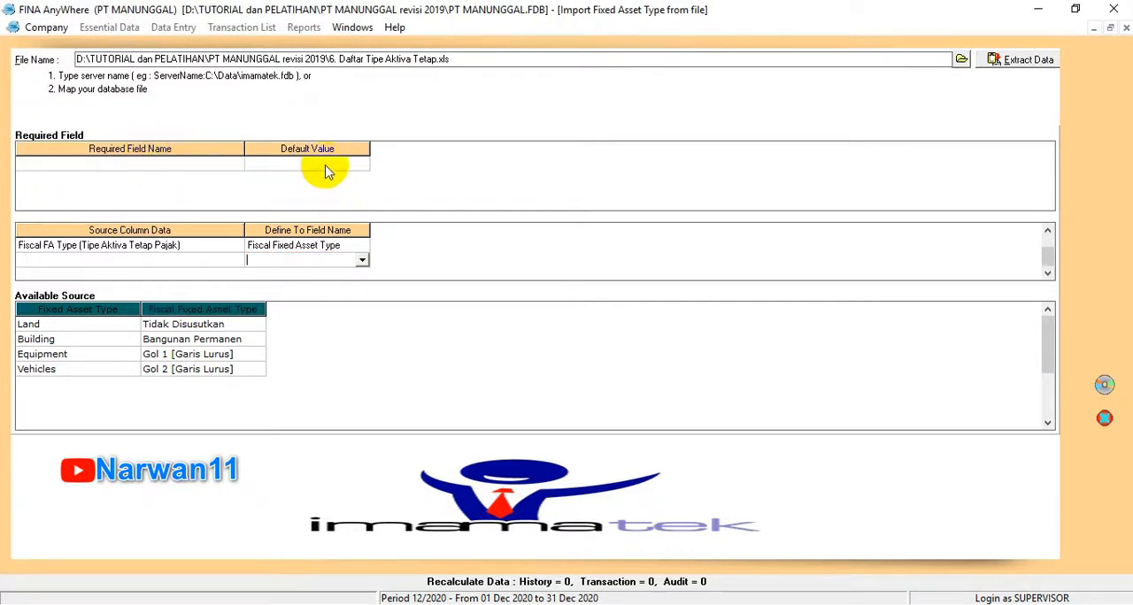
# Step: Import the mapped fixed asset types and close the import form
pyautogui.click(1105, 384)
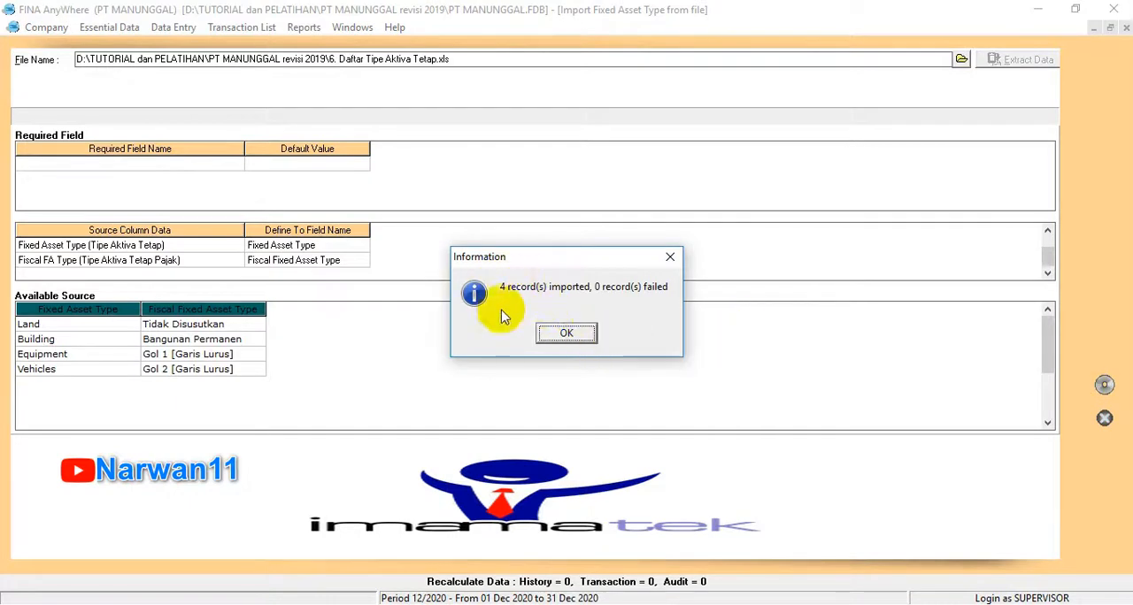
pyautogui.click(562, 333)
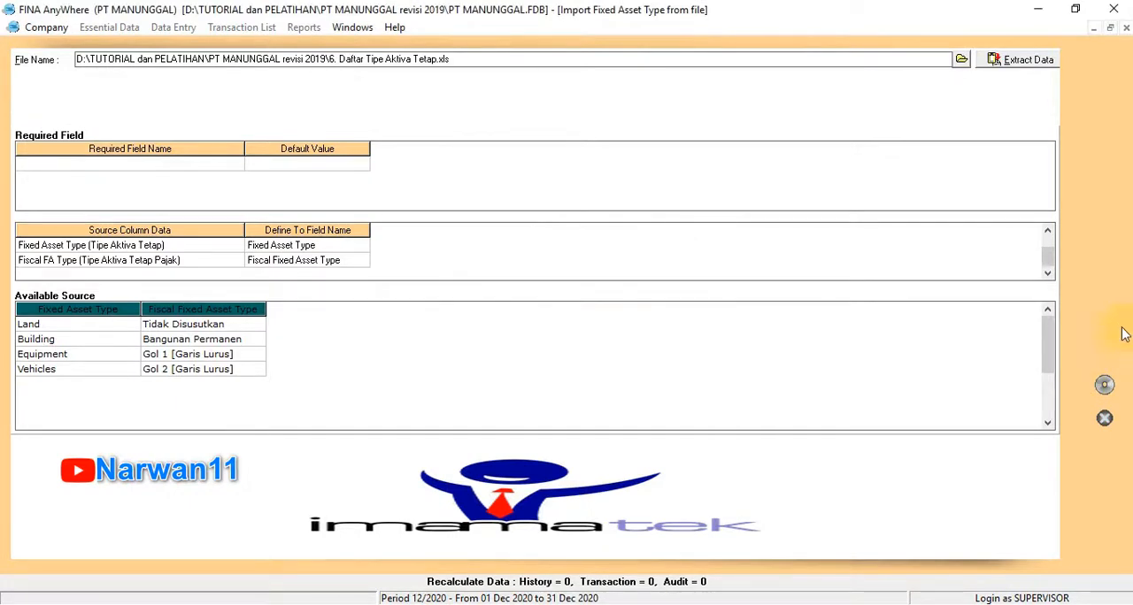
pyautogui.click(1104, 418)
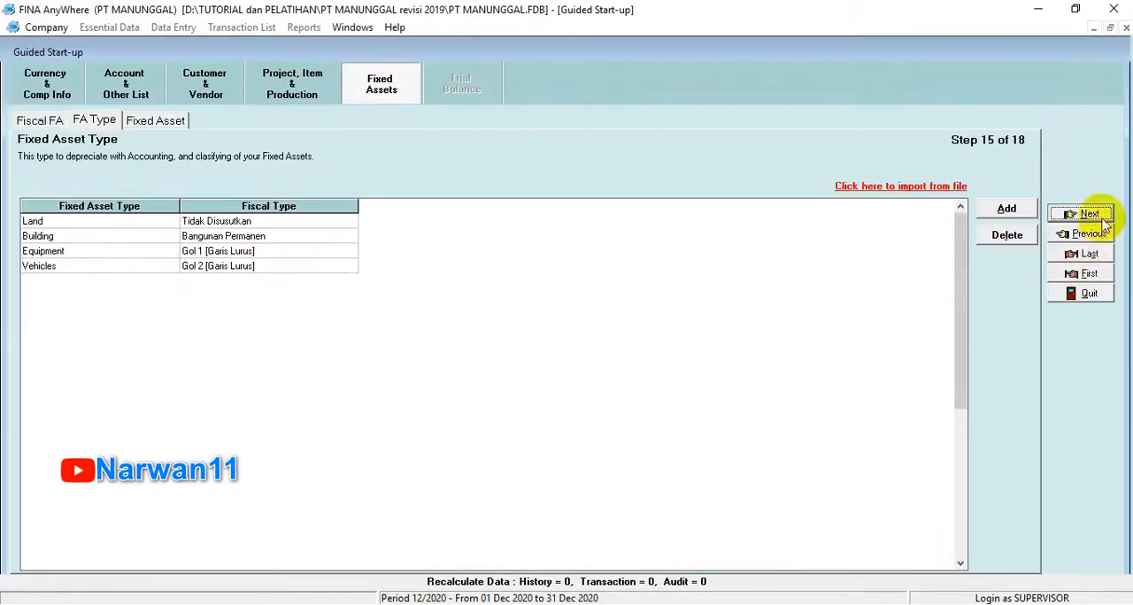
# Step: Go on to the Fixed Assets List, start a file import and extract the data from the Excel file 7. Daftar Aktiva Tetap.xls
pyautogui.click(1079, 215)
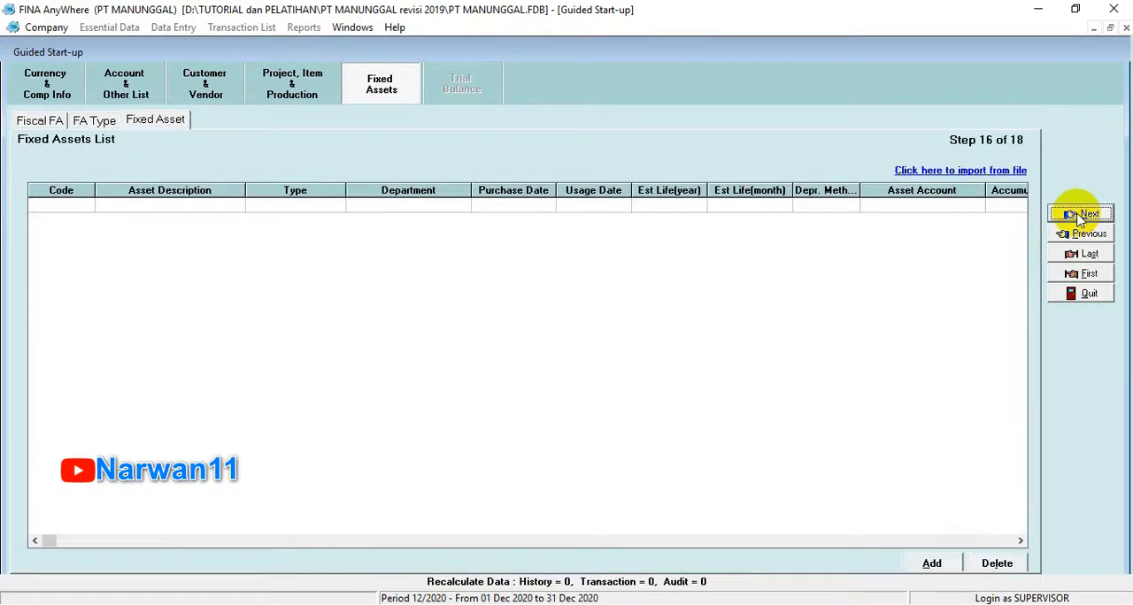
pyautogui.click(979, 172)
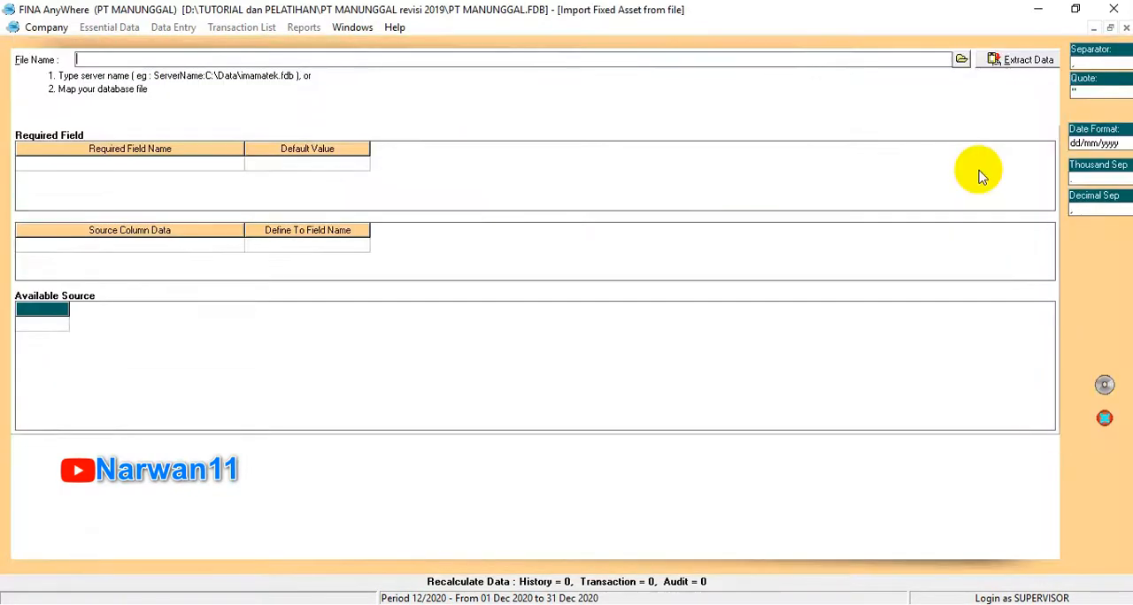
pyautogui.click(962, 59)
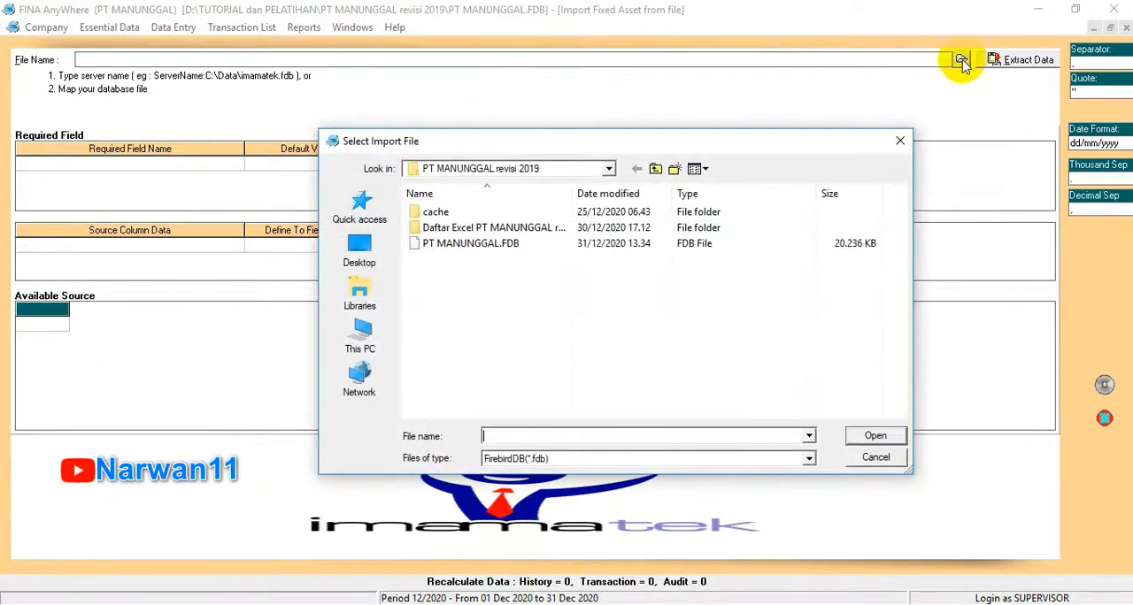
pyautogui.click(522, 458)
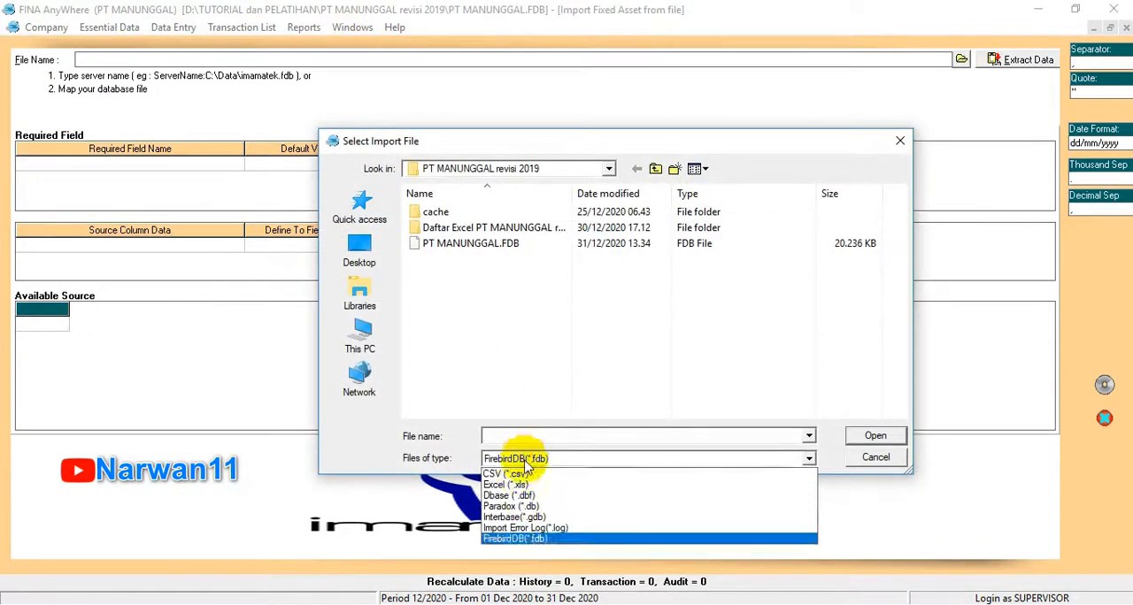
pyautogui.click(506, 484)
pyautogui.click(503, 342)
pyautogui.doubleClick(502, 344)
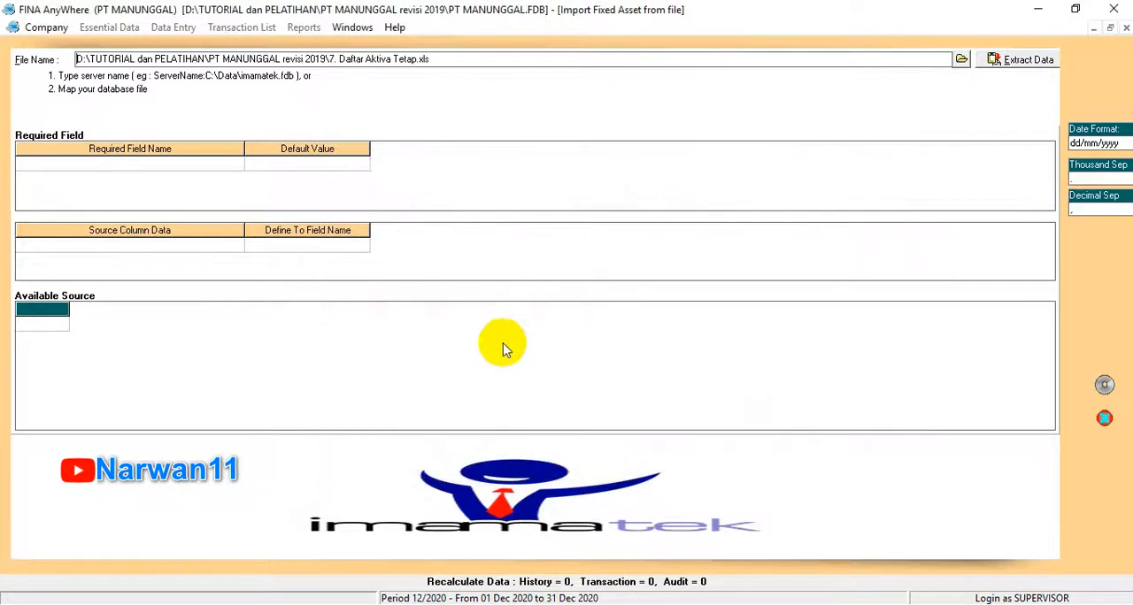
pyautogui.click(1022, 62)
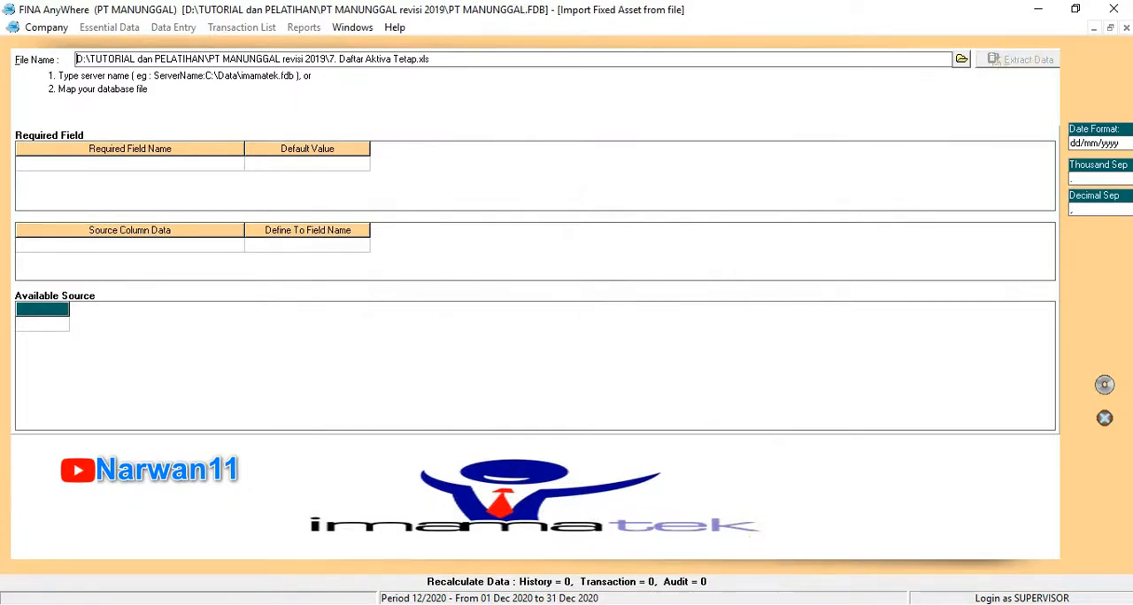
# Step: Delete the header row with the column titles from the extracted fixed asset source data
pyautogui.click(144, 328)
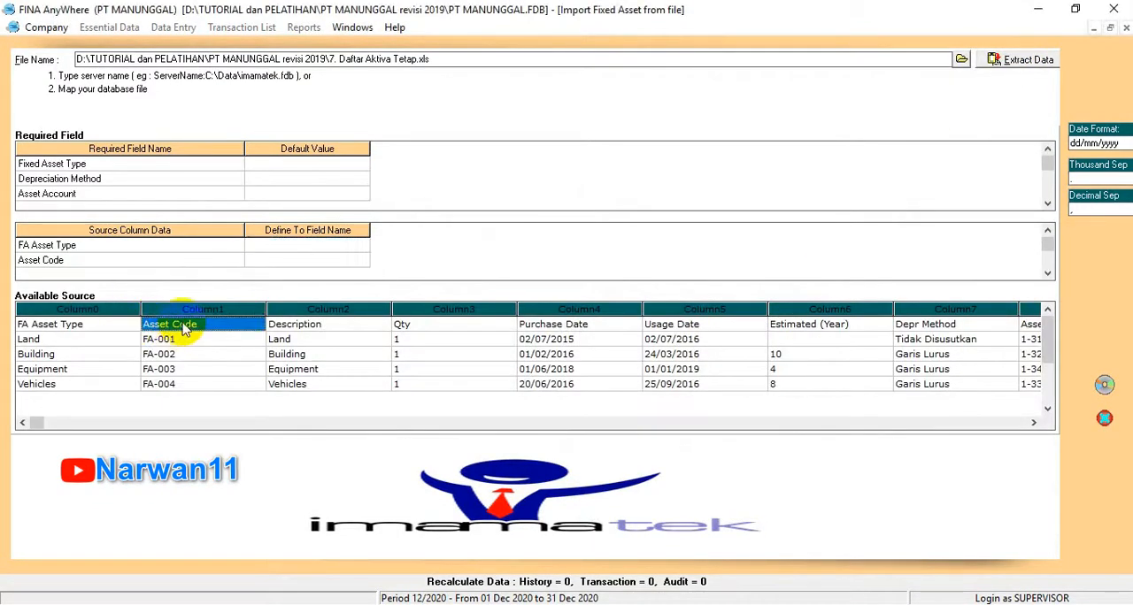
pyautogui.rightClick(183, 324)
pyautogui.click(203, 354)
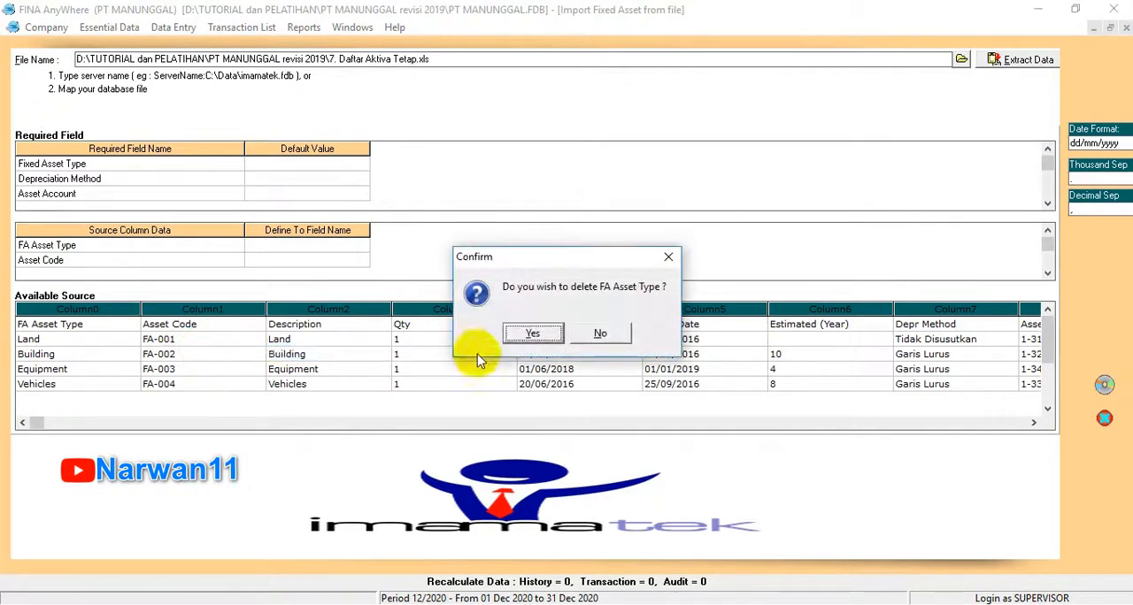
pyautogui.click(534, 334)
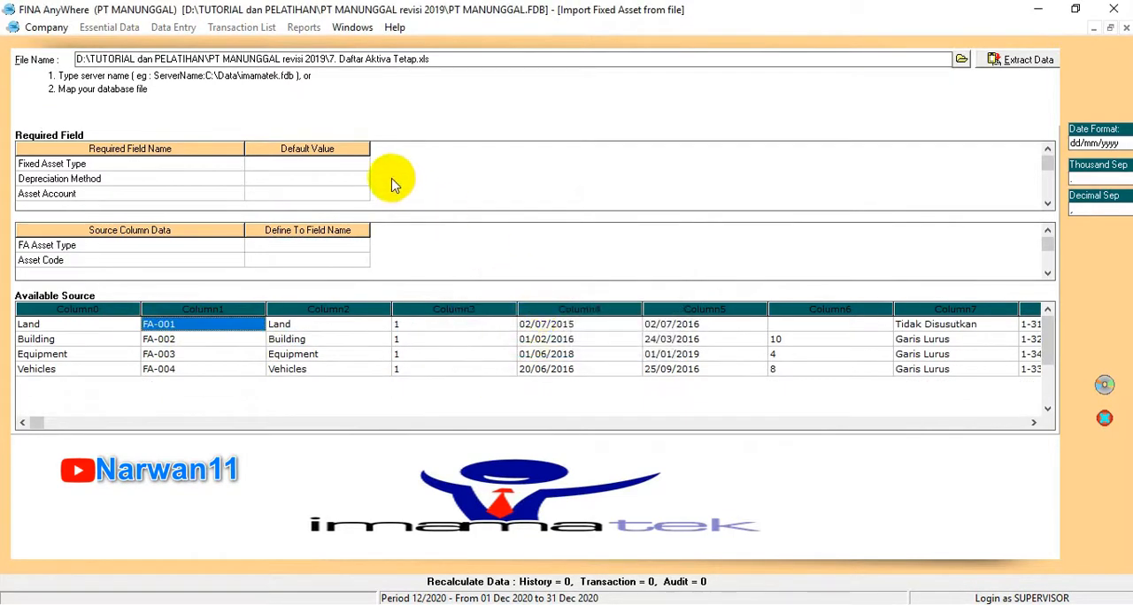
pyautogui.click(316, 243)
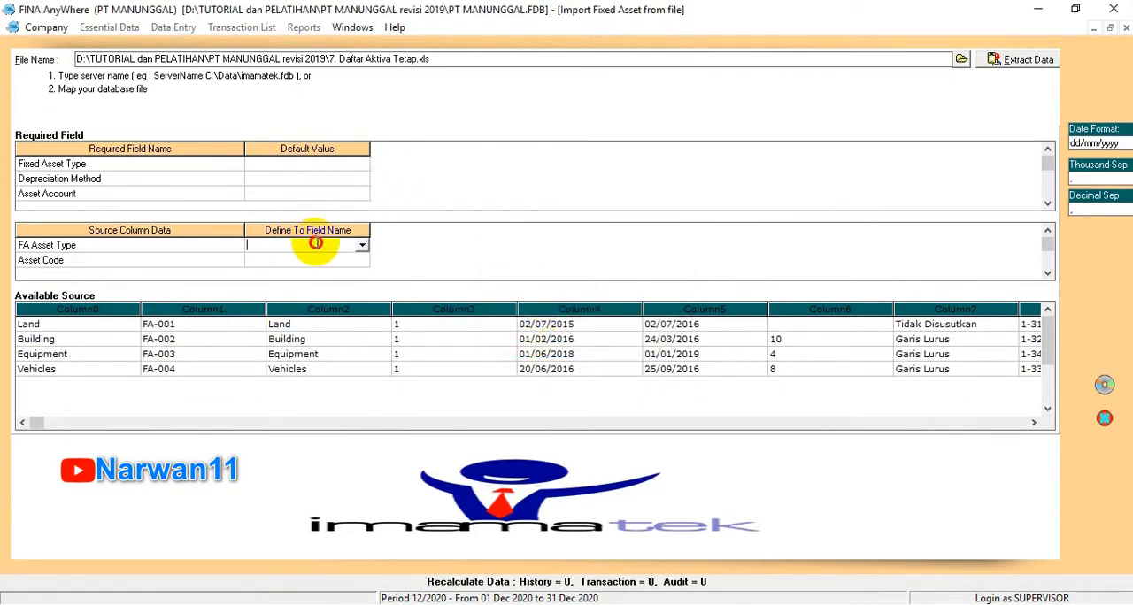
pyautogui.click(362, 247)
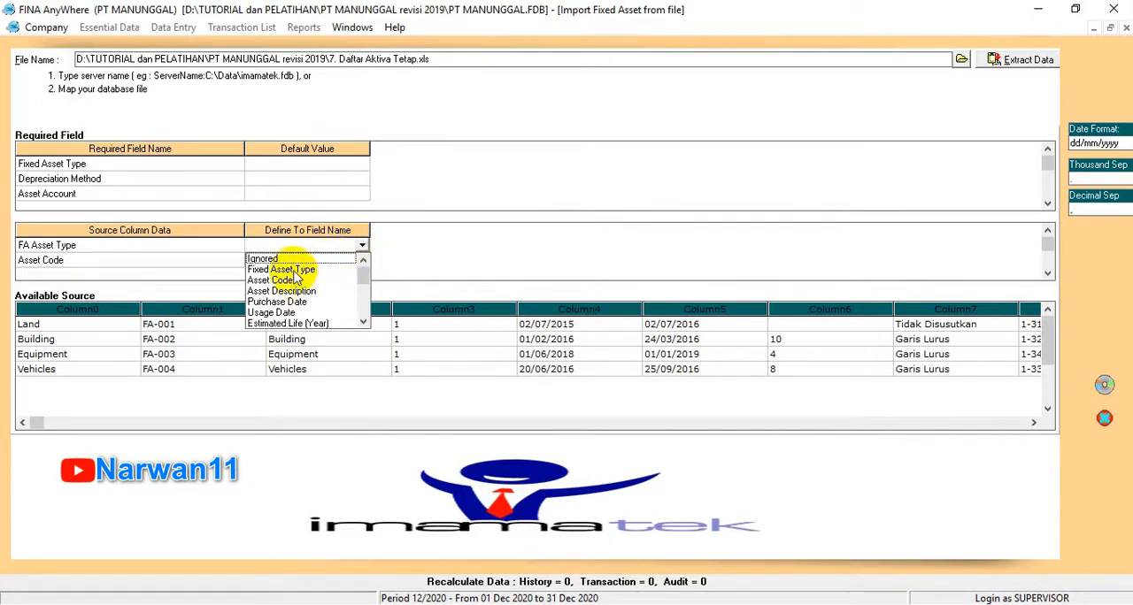
pyautogui.click(358, 250)
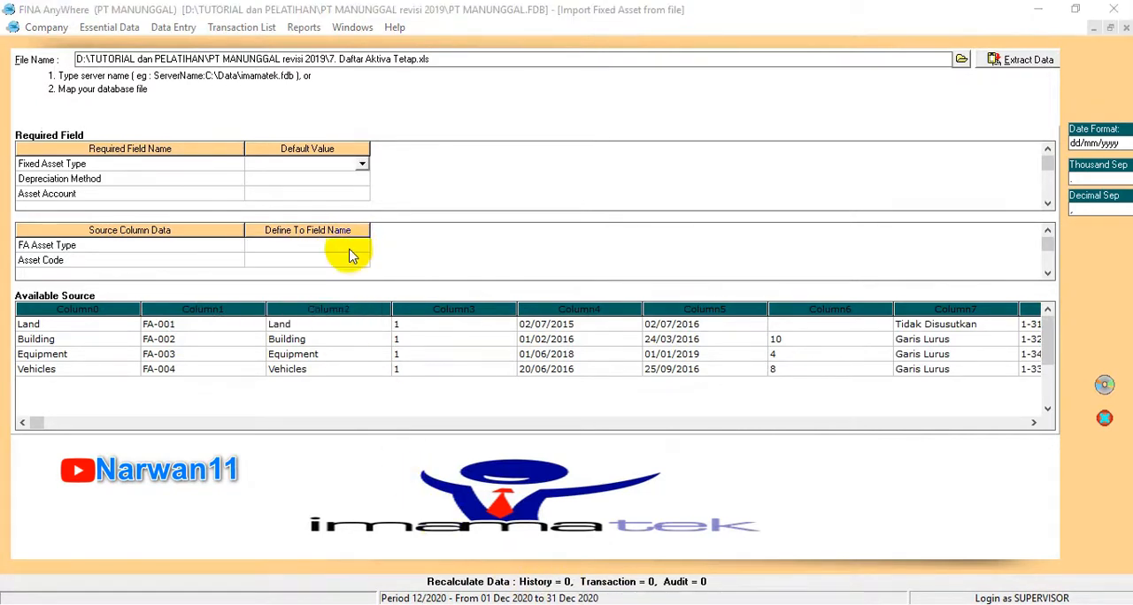
pyautogui.click(361, 247)
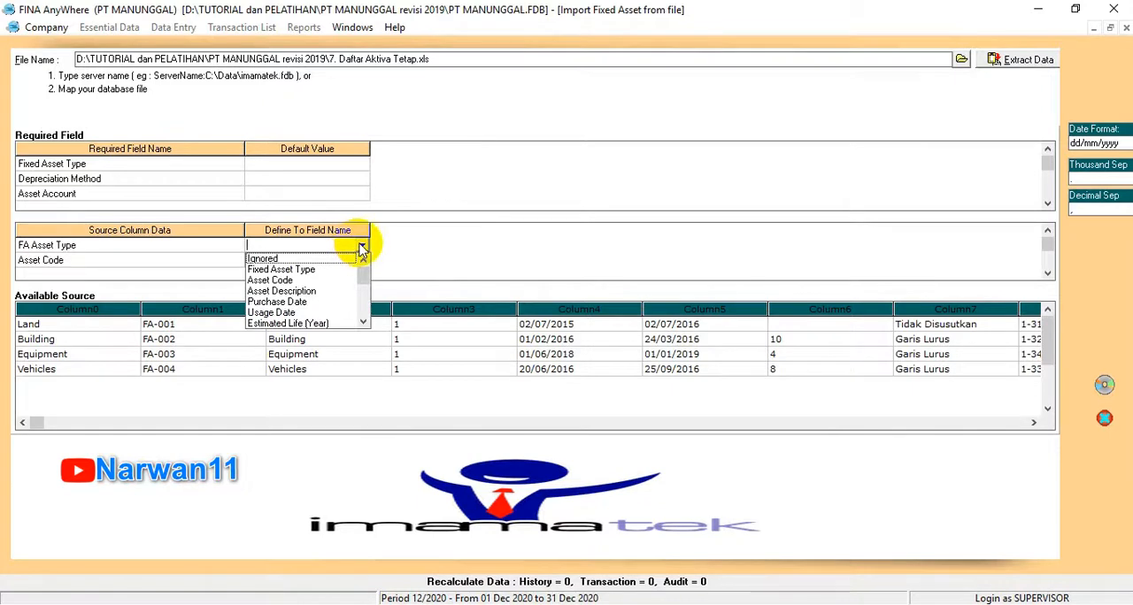
pyautogui.click(300, 270)
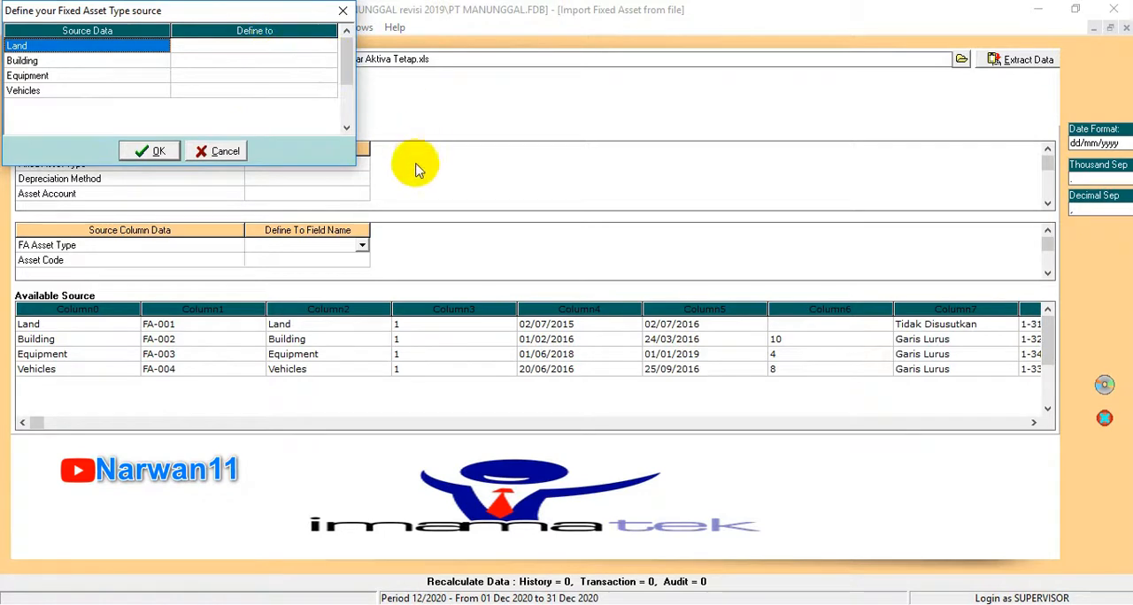
pyautogui.click(220, 151)
# Step: Examine the list of target field names available for mapping the FA Asset Type source column
pyautogui.click(358, 245)
pyautogui.click(361, 245)
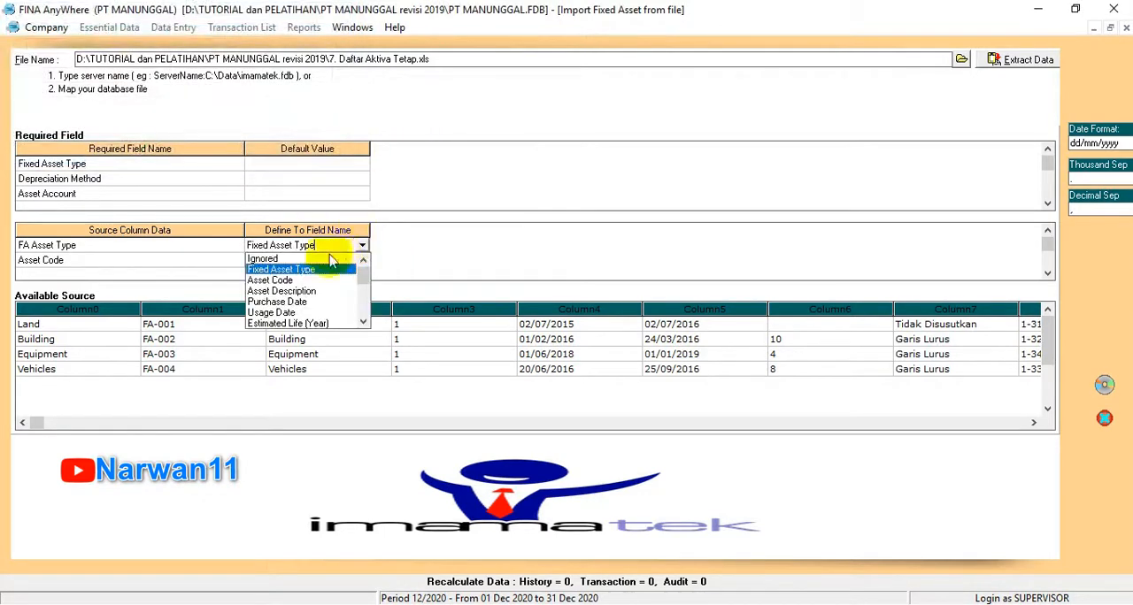
pyautogui.click(363, 322)
pyautogui.click(363, 322)
pyautogui.click(363, 322)
pyautogui.click(363, 322)
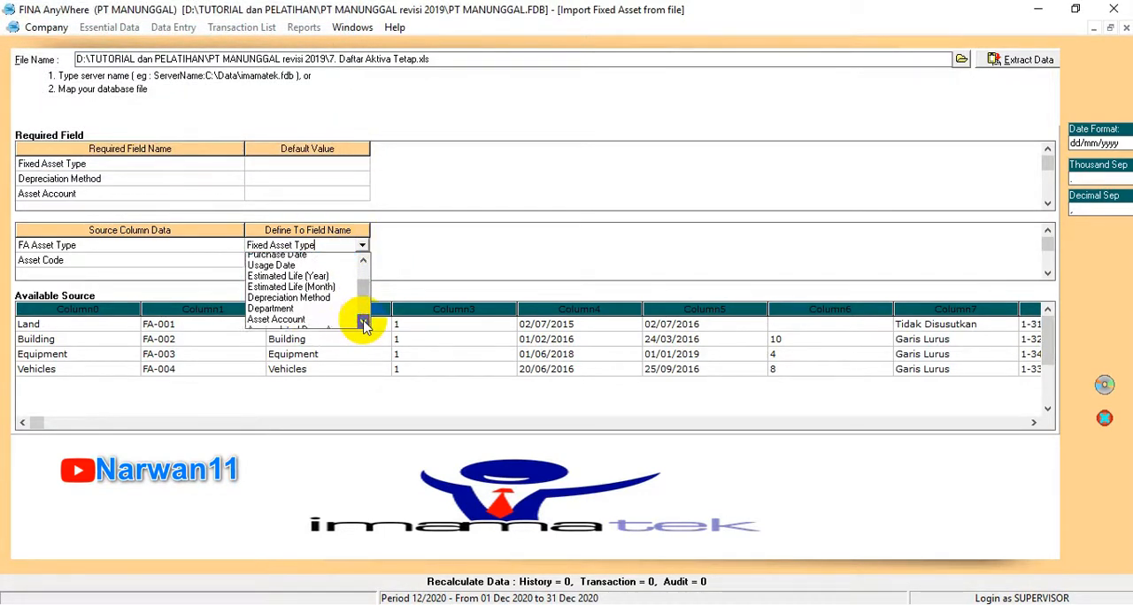
pyautogui.click(362, 322)
pyautogui.click(363, 322)
pyautogui.click(363, 322)
pyautogui.click(363, 322)
pyautogui.click(363, 322)
pyautogui.click(363, 322)
pyautogui.click(363, 322)
pyautogui.click(363, 322)
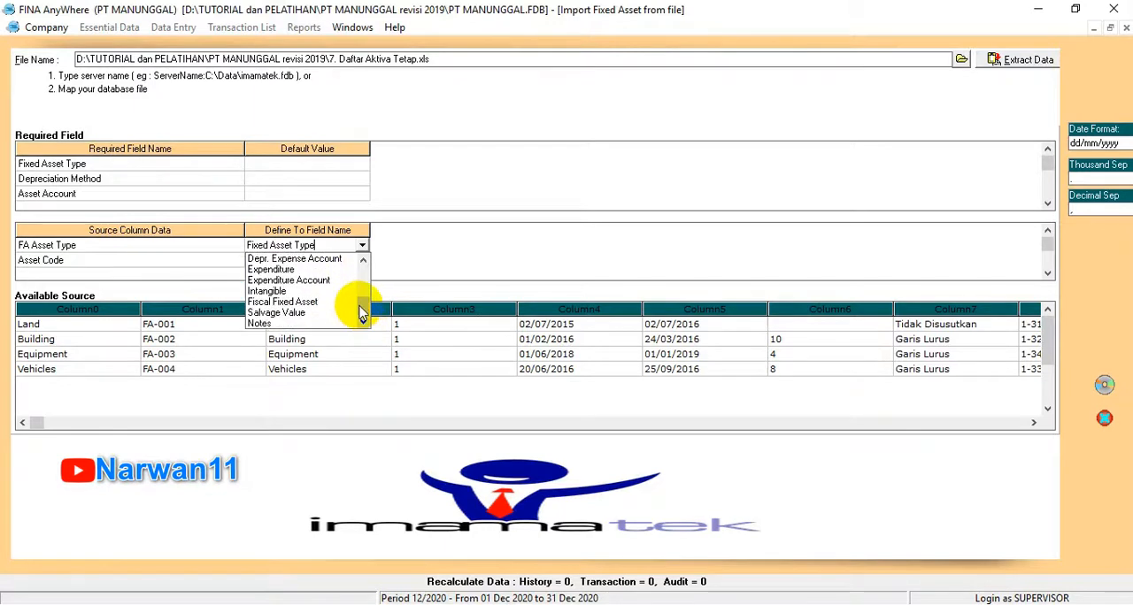
pyautogui.moveTo(360, 304); pyautogui.dragTo(373, 250)
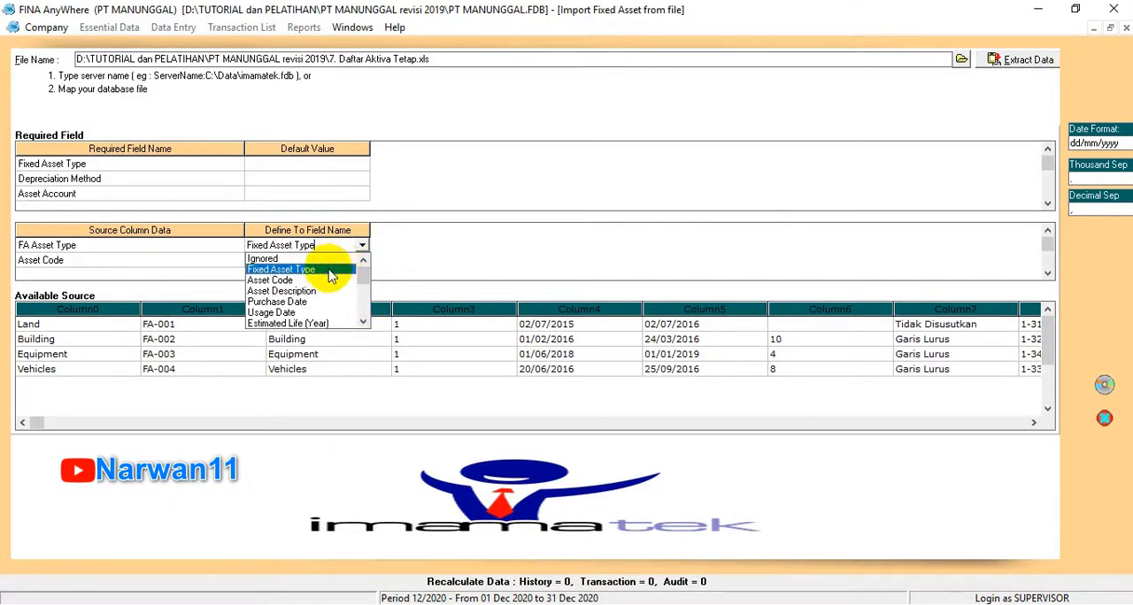
# Step: Map FA Asset Type to Fixed Asset Type and define source Land as Land and source Building as Building
pyautogui.hotkey('alt', 'Tab')
pyautogui.click(316, 44)
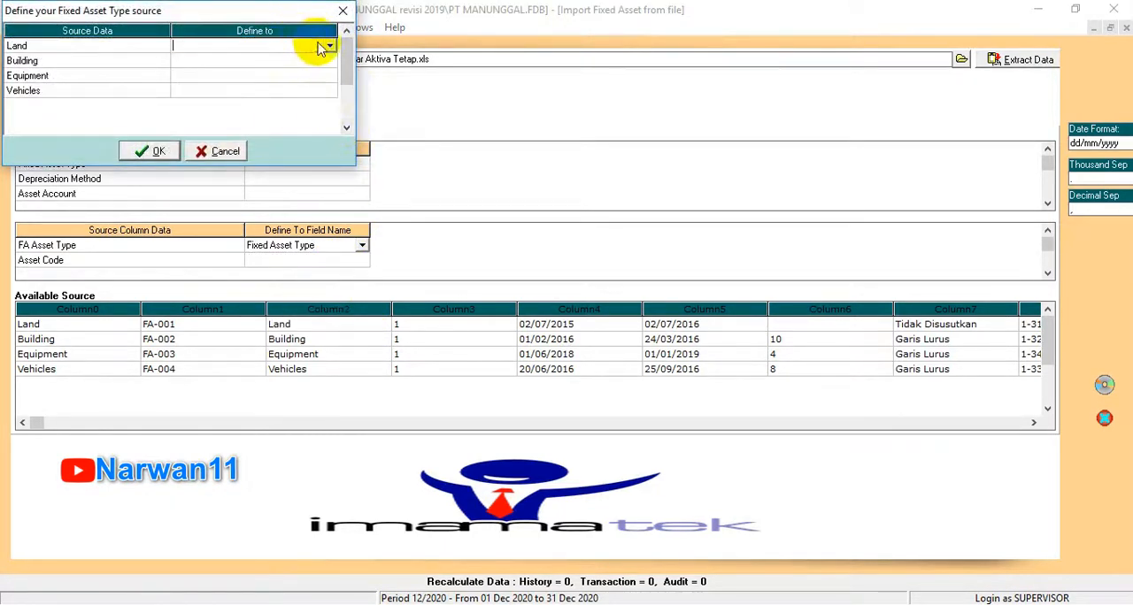
pyautogui.click(327, 44)
pyautogui.click(298, 58)
pyautogui.click(303, 60)
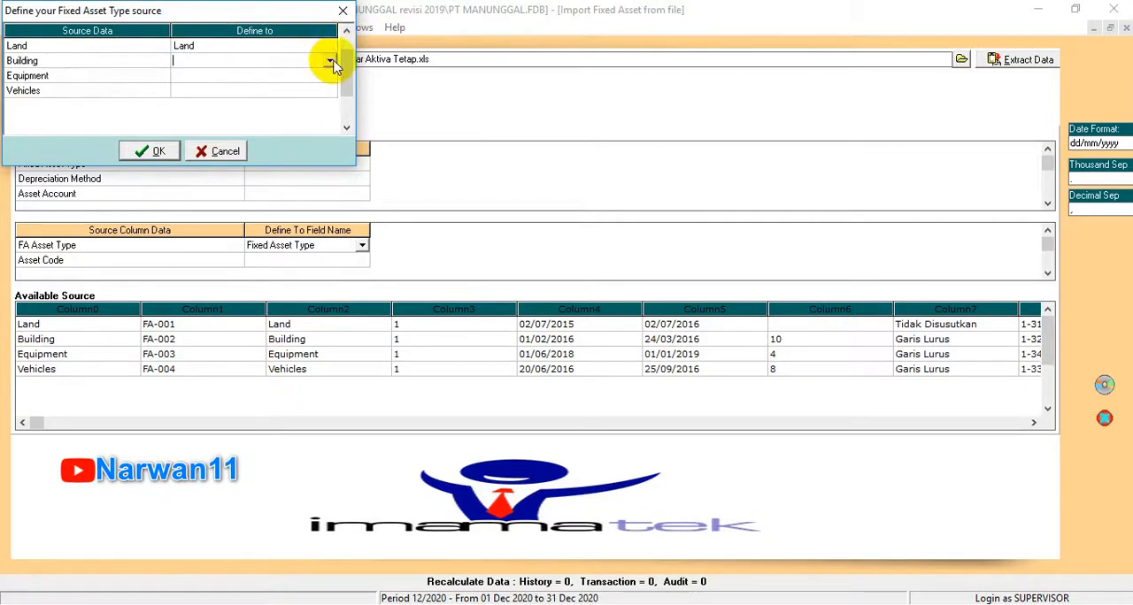
pyautogui.click(329, 60)
pyautogui.click(301, 84)
# Step: Define the Equipment source as Equipment and the Vehicles source as Vehicles, and accept the fixed asset type definitions
pyautogui.click(316, 75)
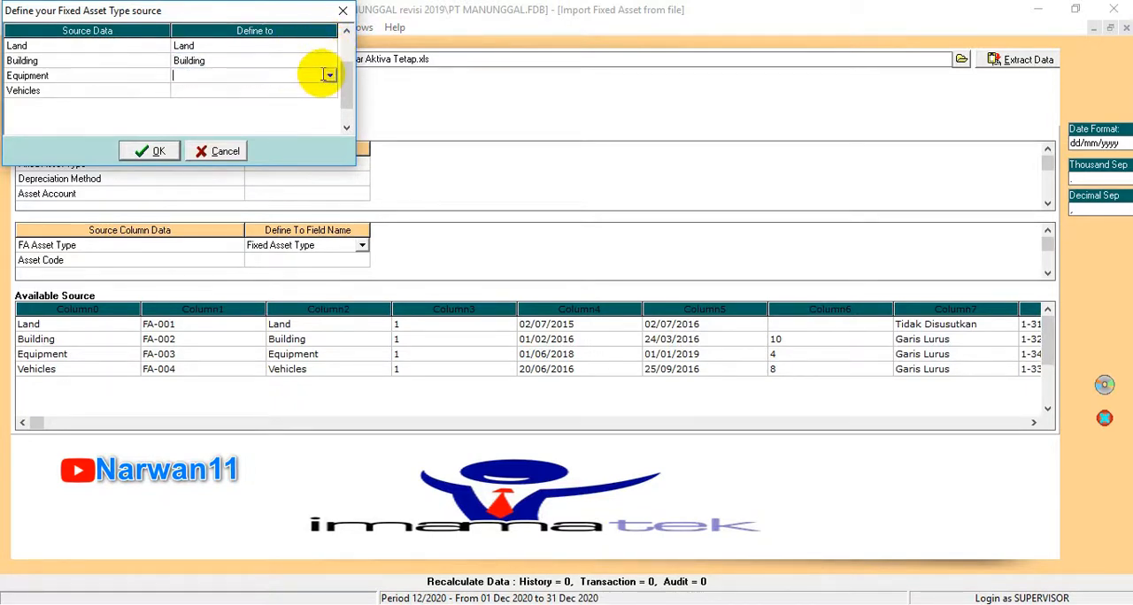
pyautogui.click(331, 79)
pyautogui.click(212, 99)
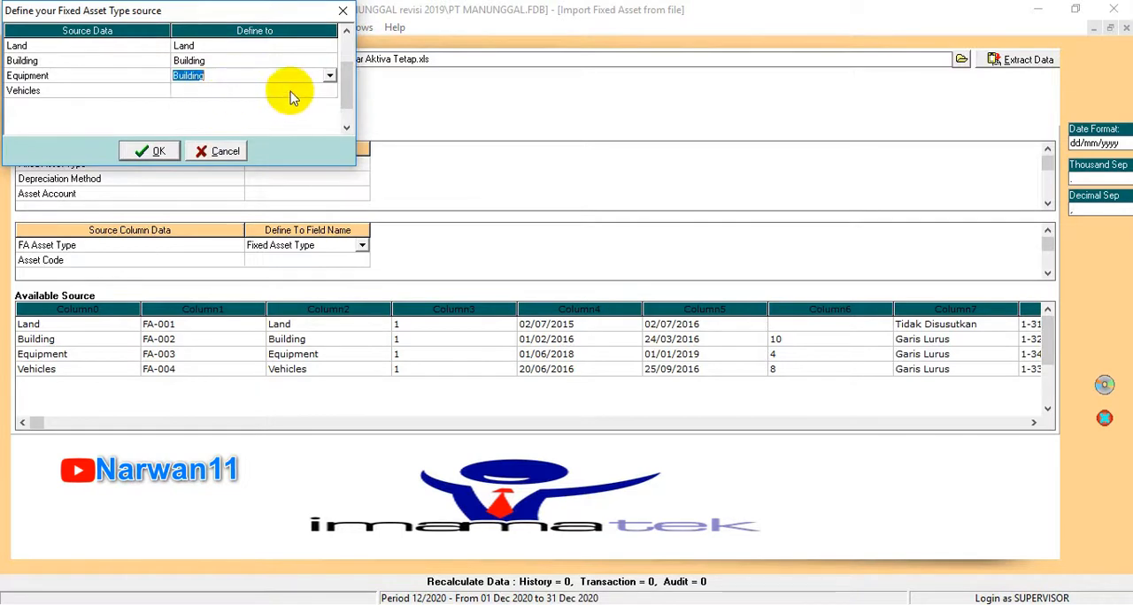
pyautogui.click(331, 80)
pyautogui.click(222, 109)
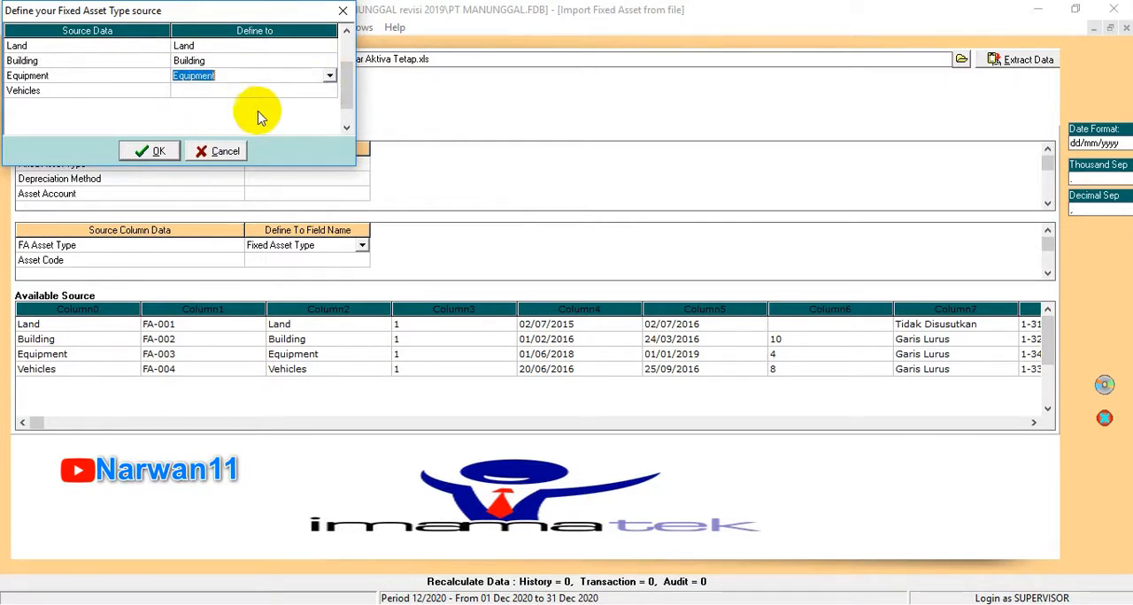
pyautogui.click(309, 91)
pyautogui.click(333, 91)
pyautogui.click(333, 91)
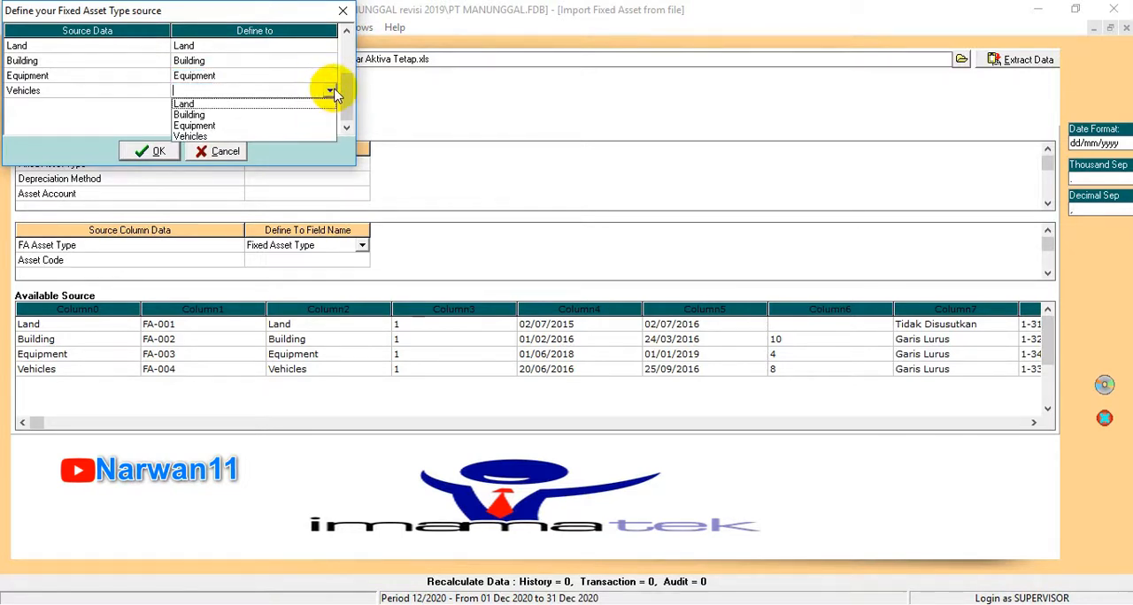
pyautogui.click(197, 140)
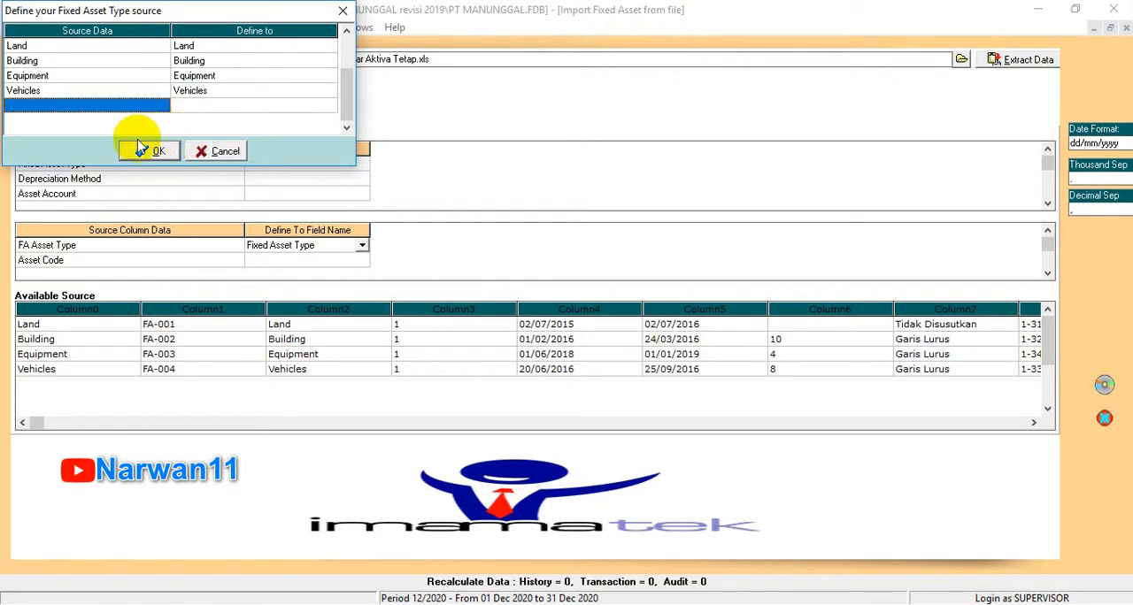
pyautogui.click(151, 150)
# Step: Map the Asset Code source column to Asset Code and the Description column to Asset Description
pyautogui.click(338, 264)
pyautogui.click(339, 264)
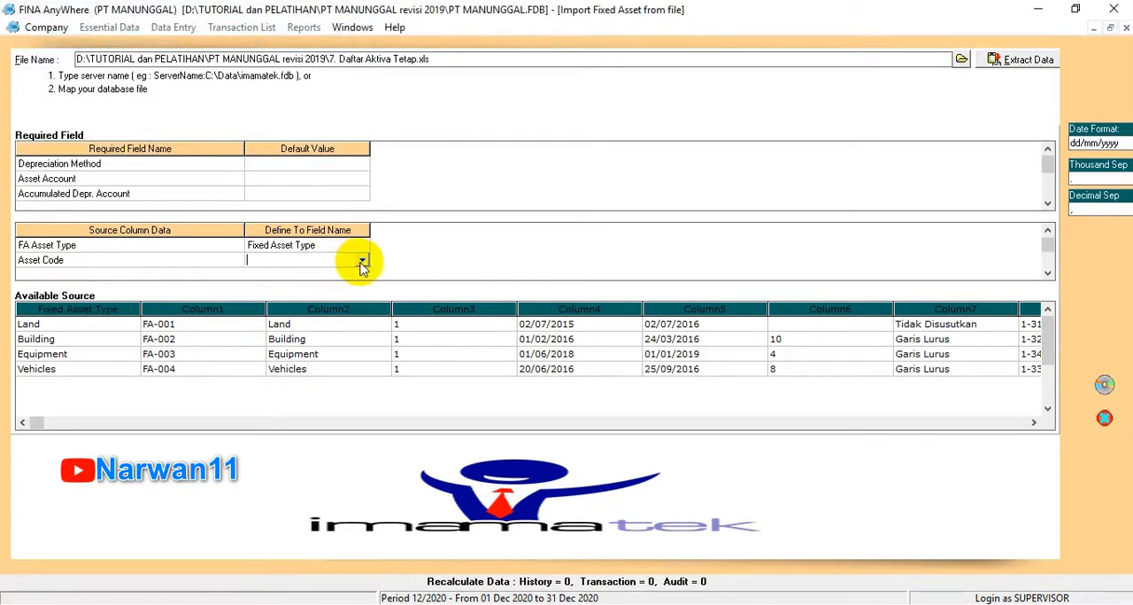
pyautogui.click(362, 260)
pyautogui.click(276, 285)
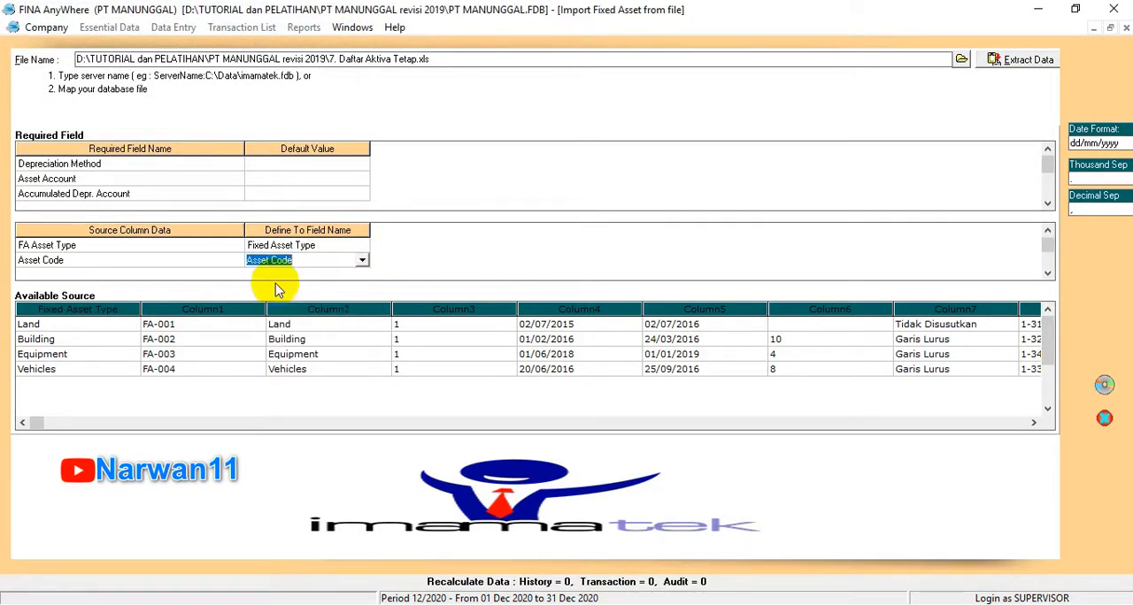
pyautogui.click(299, 262)
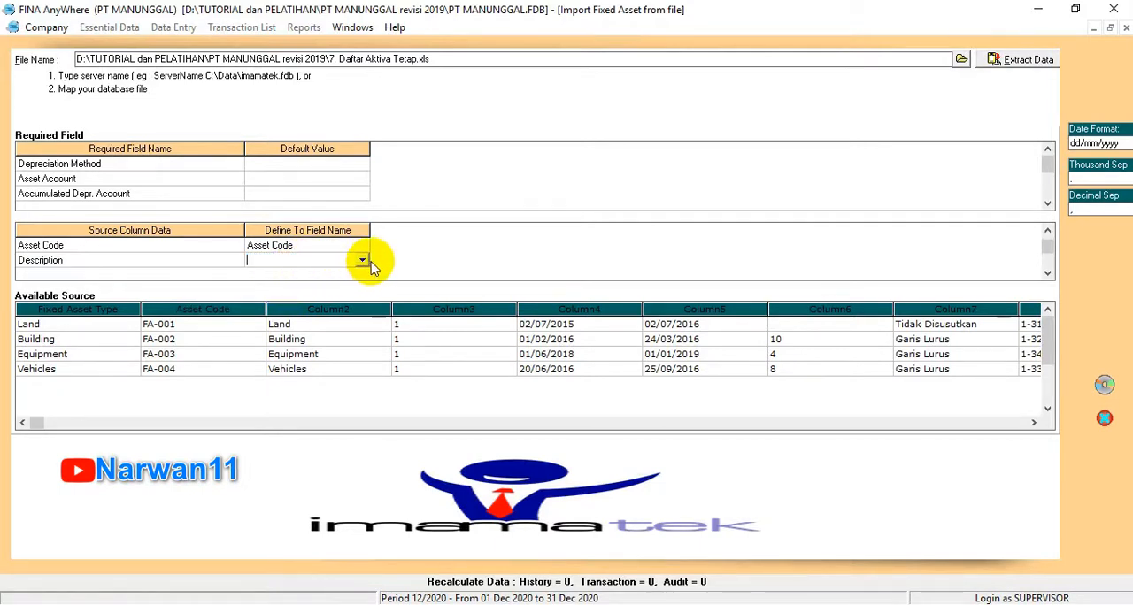
pyautogui.click(363, 262)
pyautogui.click(283, 296)
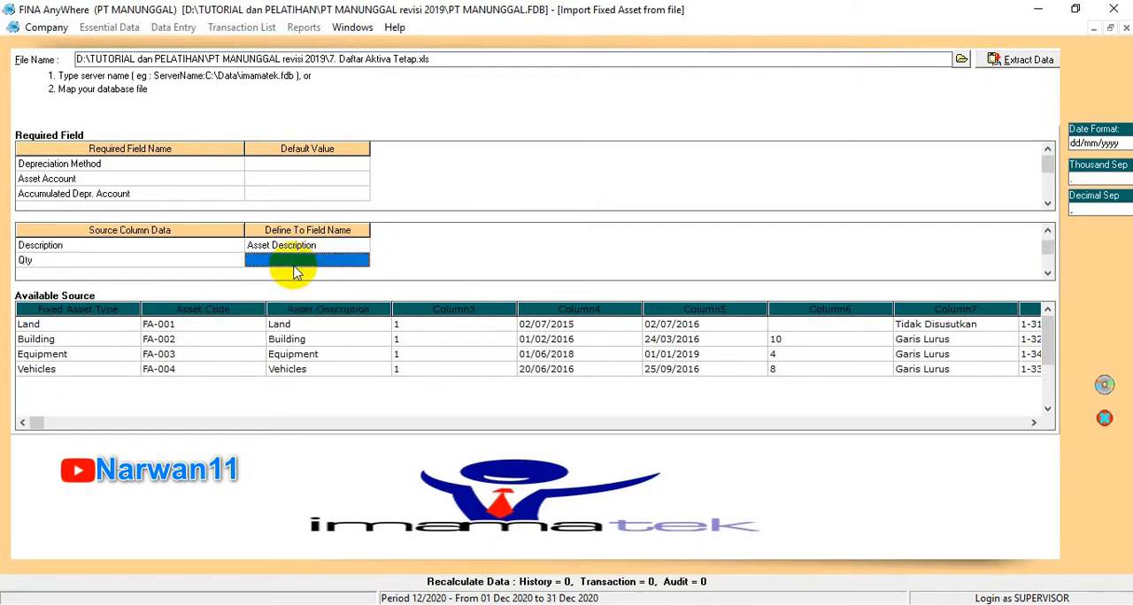
# Step: Look through the available target fields for the Qty source column and set it to Ignored
pyautogui.click(309, 261)
pyautogui.click(364, 260)
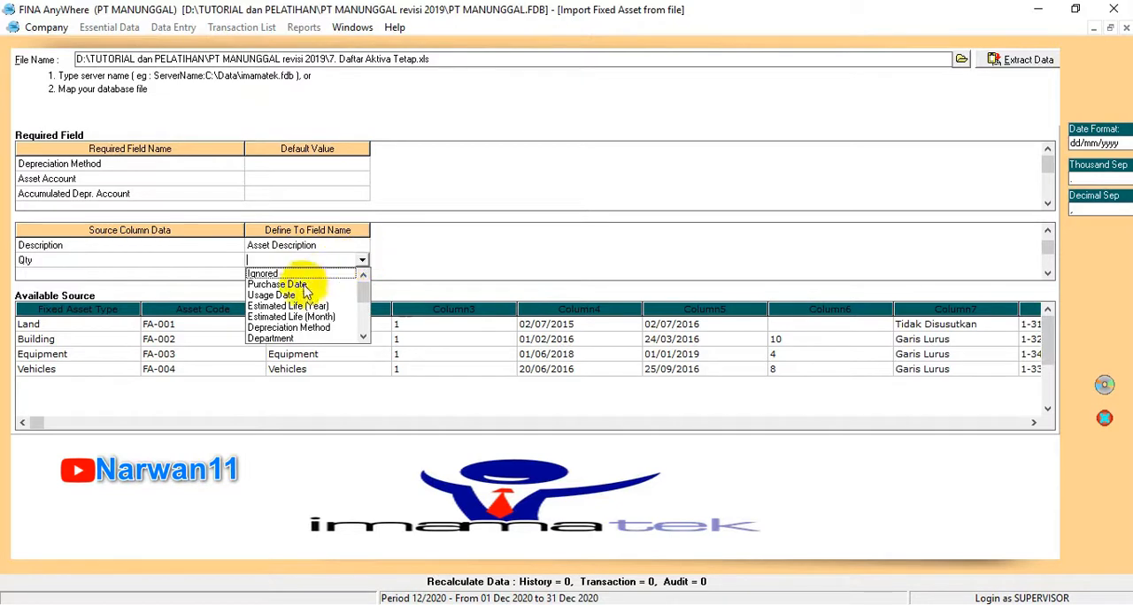
pyautogui.click(363, 337)
pyautogui.click(363, 337)
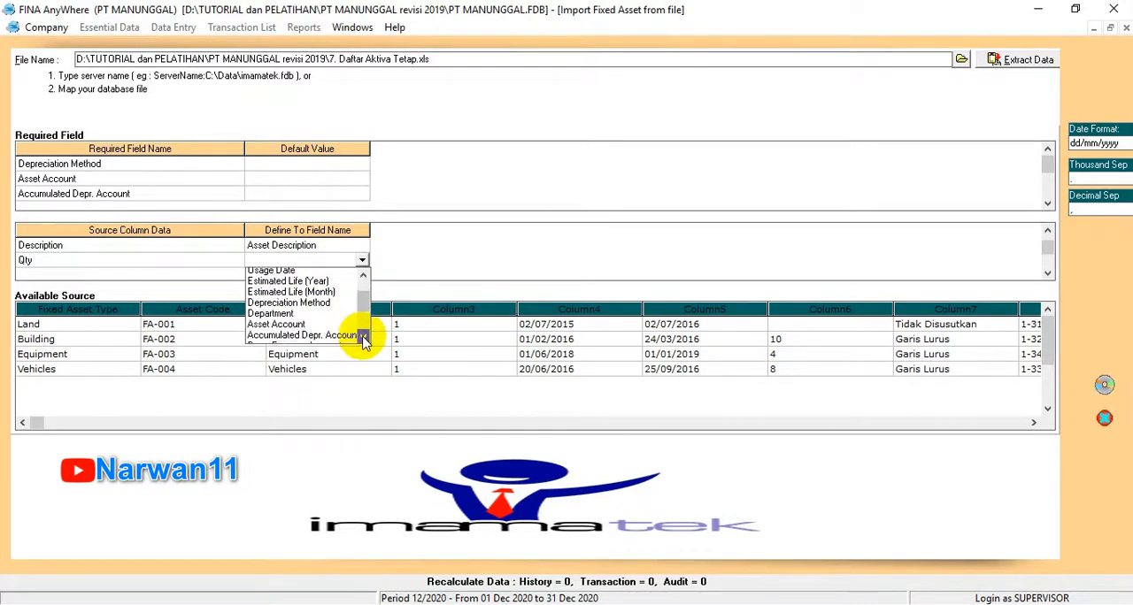
pyautogui.click(362, 337)
pyautogui.click(363, 337)
pyautogui.click(363, 337)
pyautogui.click(363, 337)
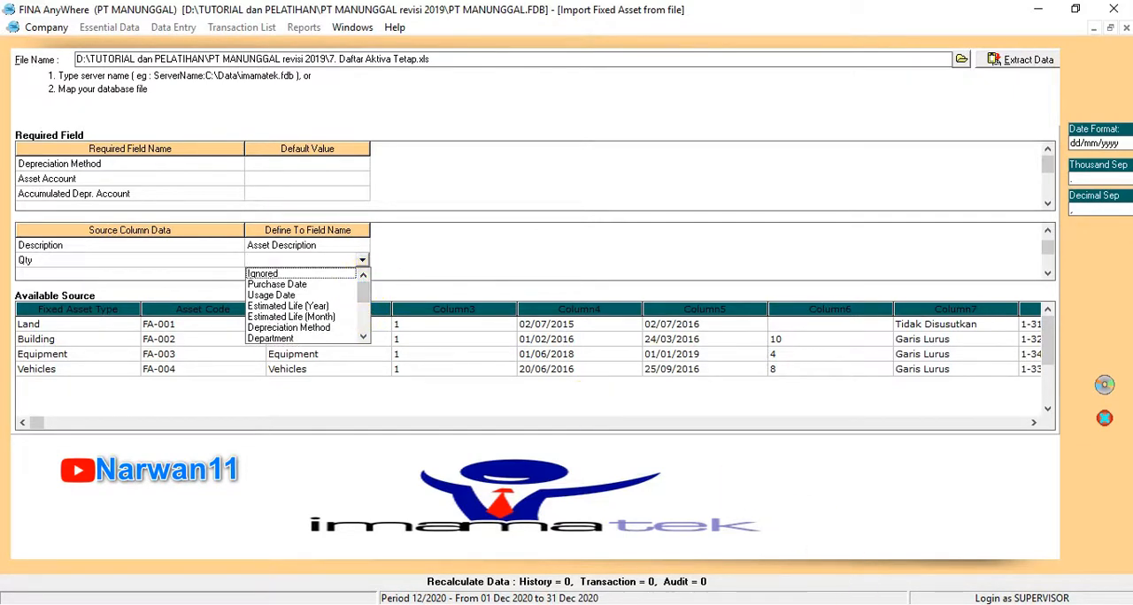
pyautogui.click(362, 260)
pyautogui.click(281, 274)
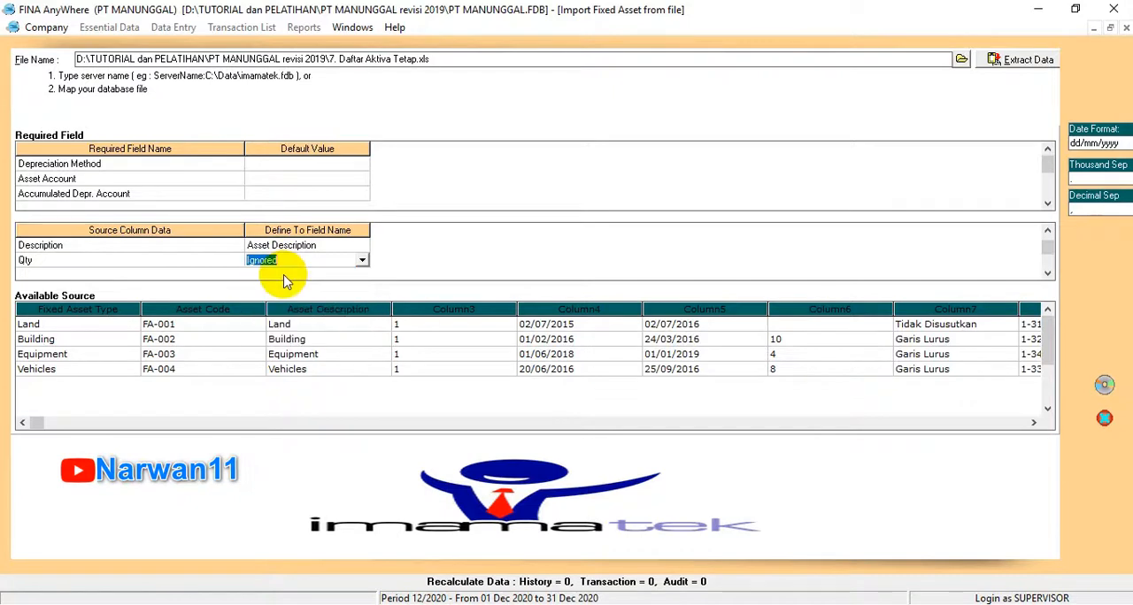
pyautogui.press('Down')
# Step: Map the Purchase Date source column to Purchase Date and the Usage Date column to Usage Date
pyautogui.click(362, 262)
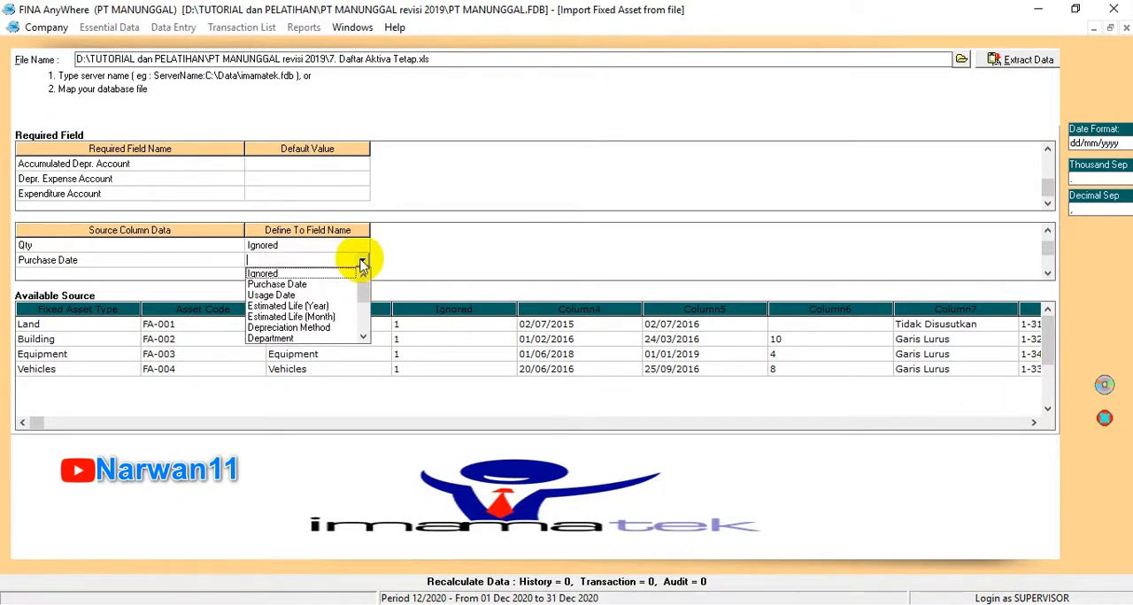
pyautogui.click(317, 284)
pyautogui.press('Down')
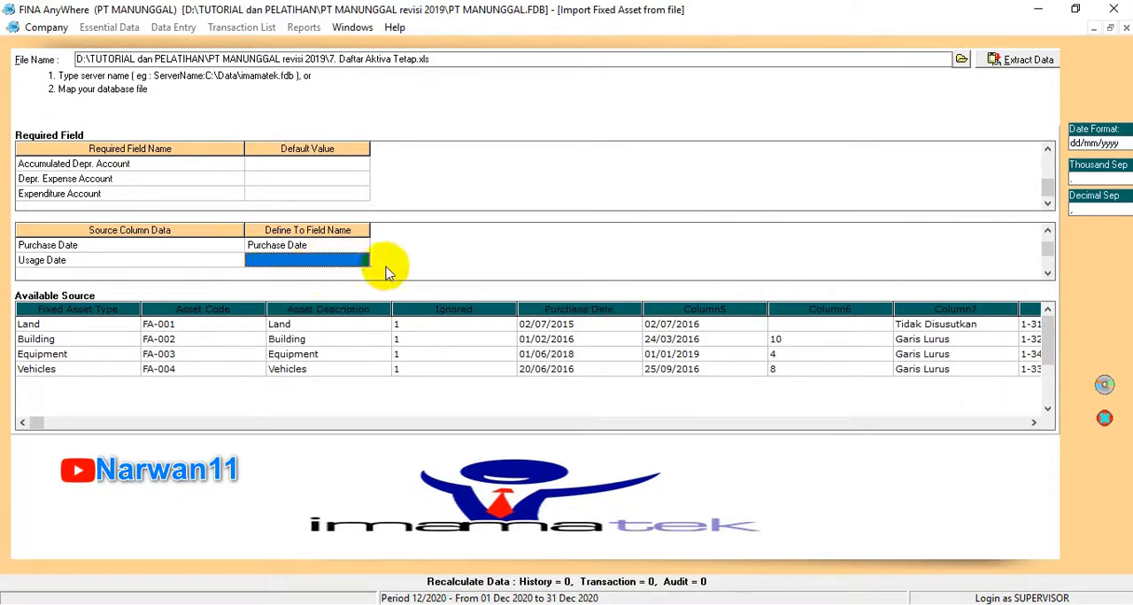
pyautogui.click(358, 260)
pyautogui.click(362, 260)
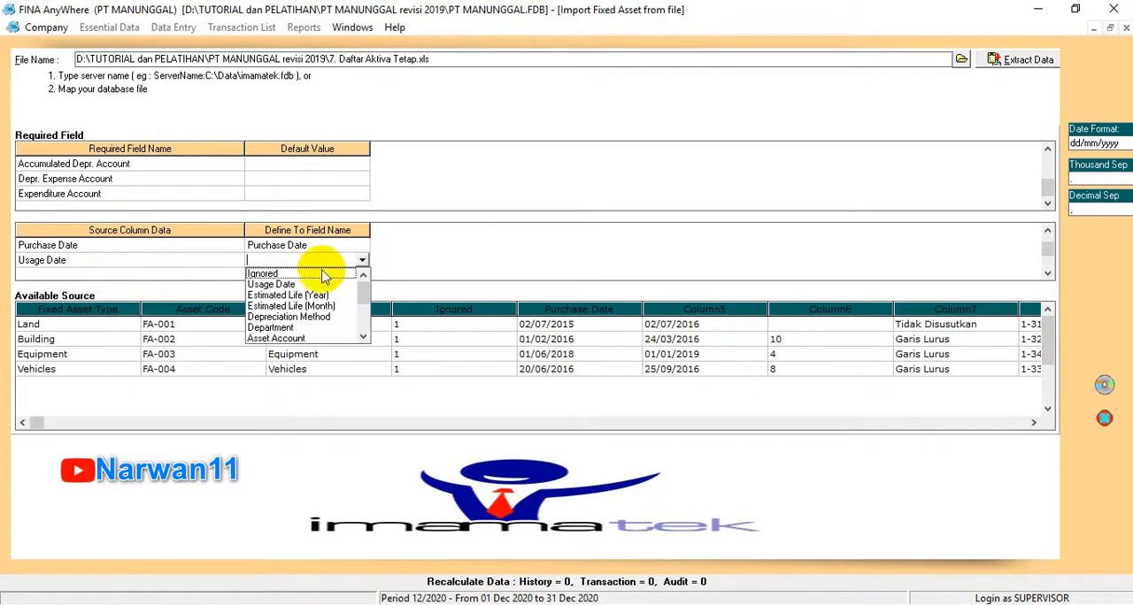
pyautogui.click(270, 283)
pyautogui.press('Down')
# Step: Map the Estimated (Year) source column to Estimated Life (Year)
pyautogui.click(344, 257)
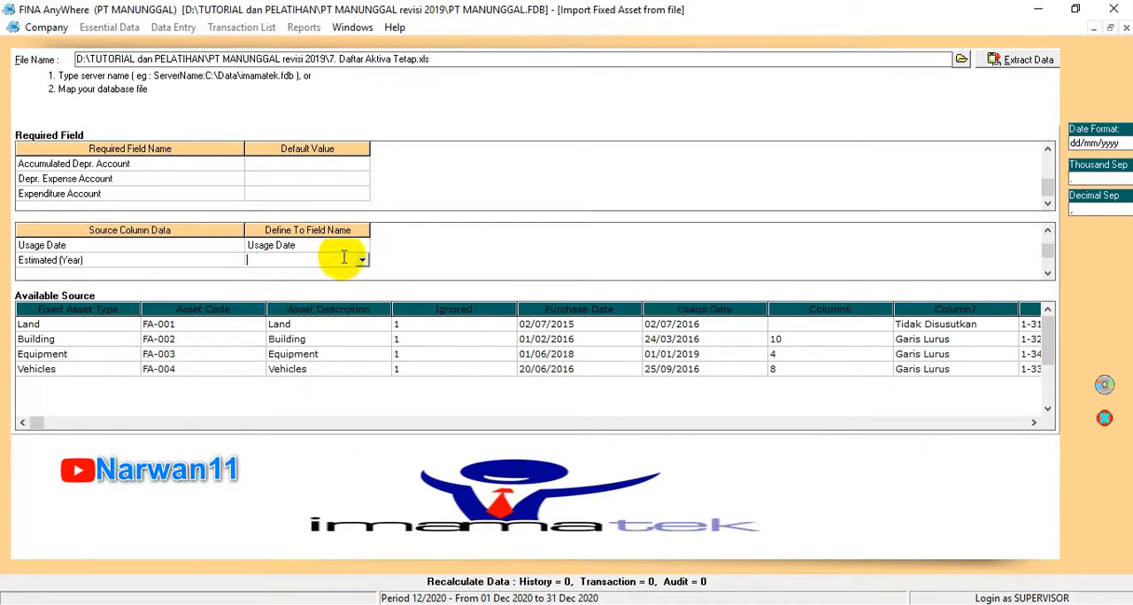
pyautogui.click(362, 262)
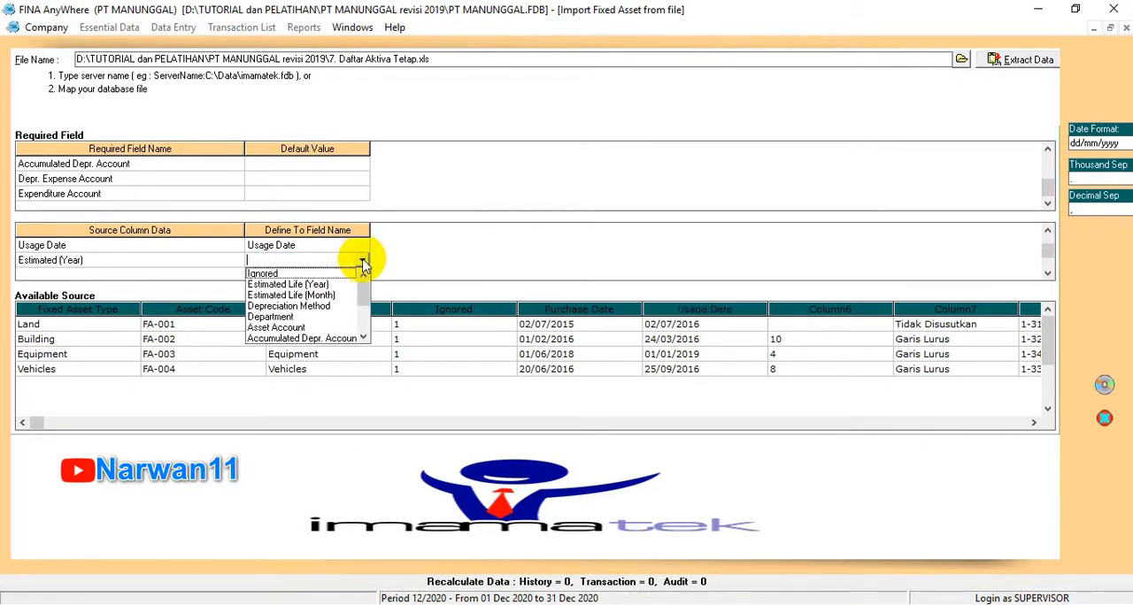
pyautogui.click(302, 285)
pyautogui.press('Down')
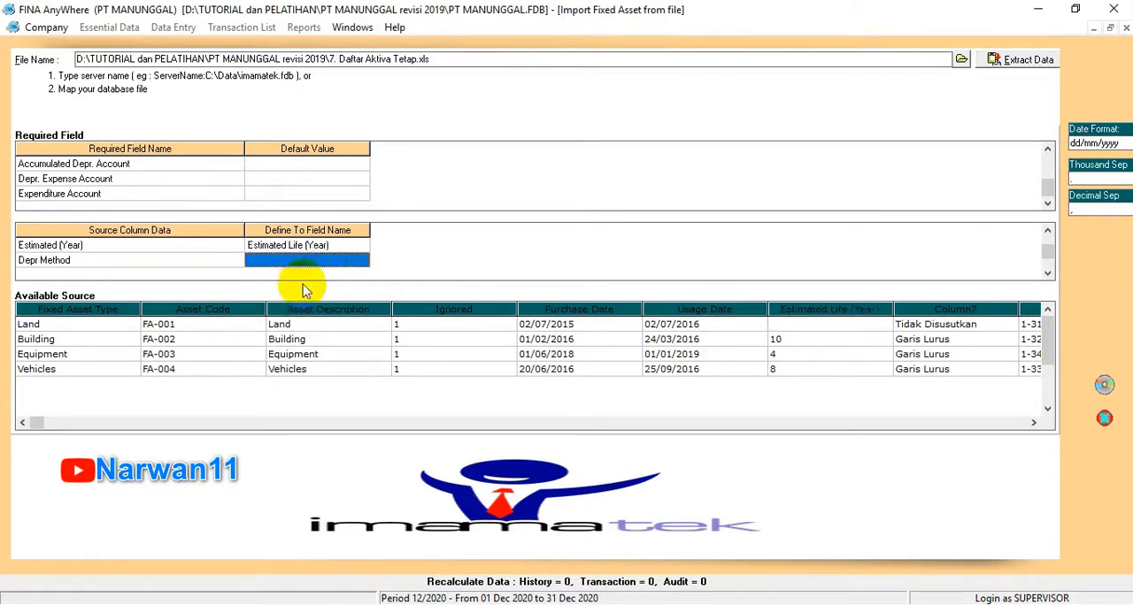
# Step: Map Depr Method to Depreciation Method, defining Tidak Disusutkan as Non Depreciable and Garis Lurus as Straight Line Method
pyautogui.click(361, 261)
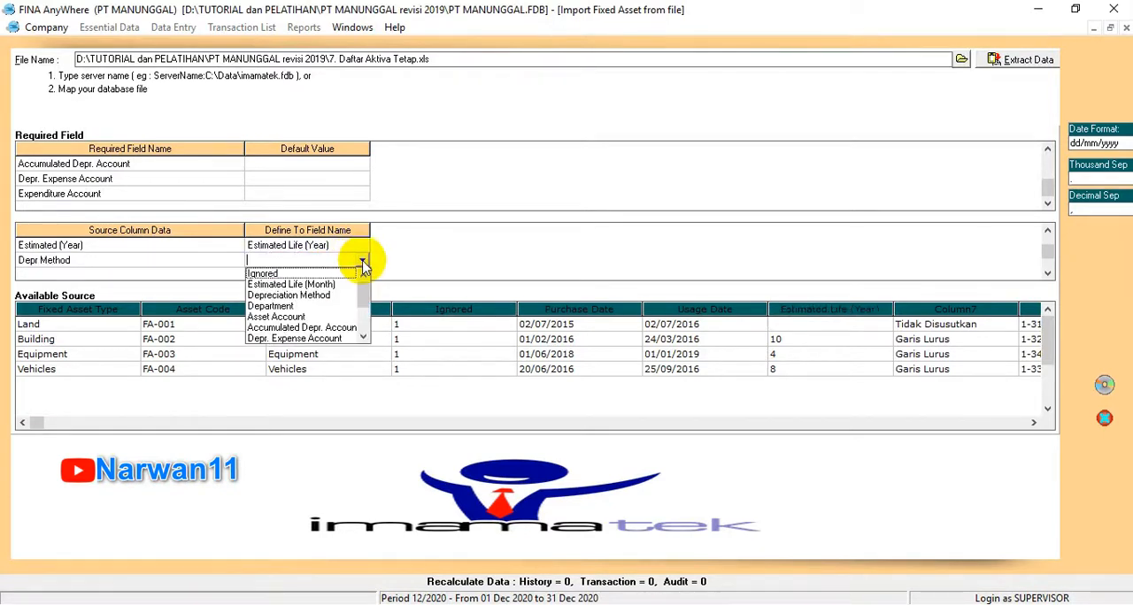
pyautogui.click(301, 296)
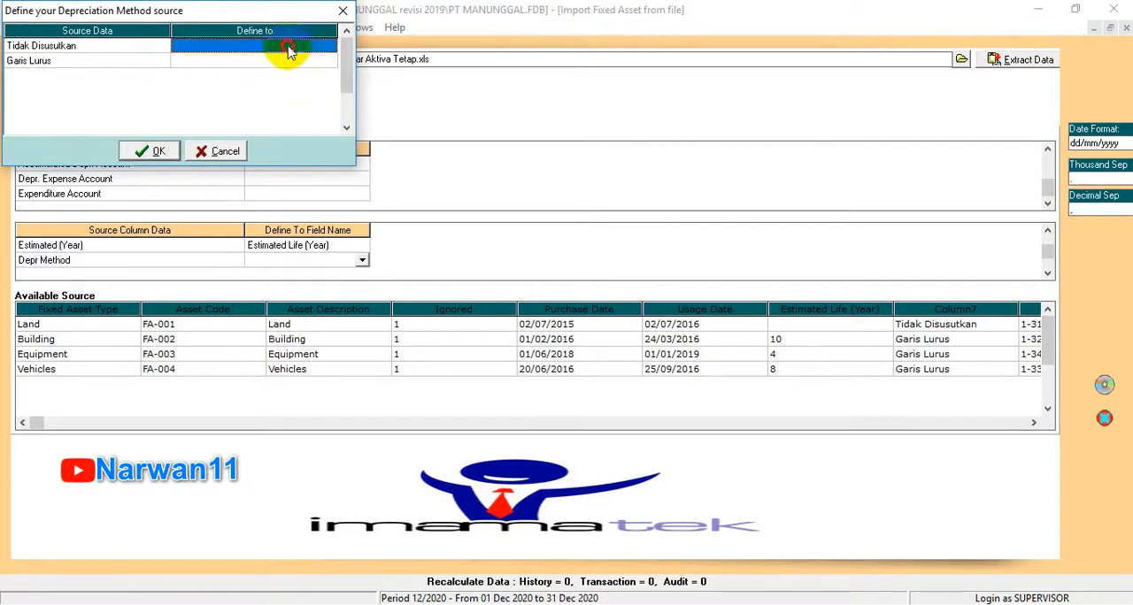
pyautogui.click(315, 44)
pyautogui.click(328, 47)
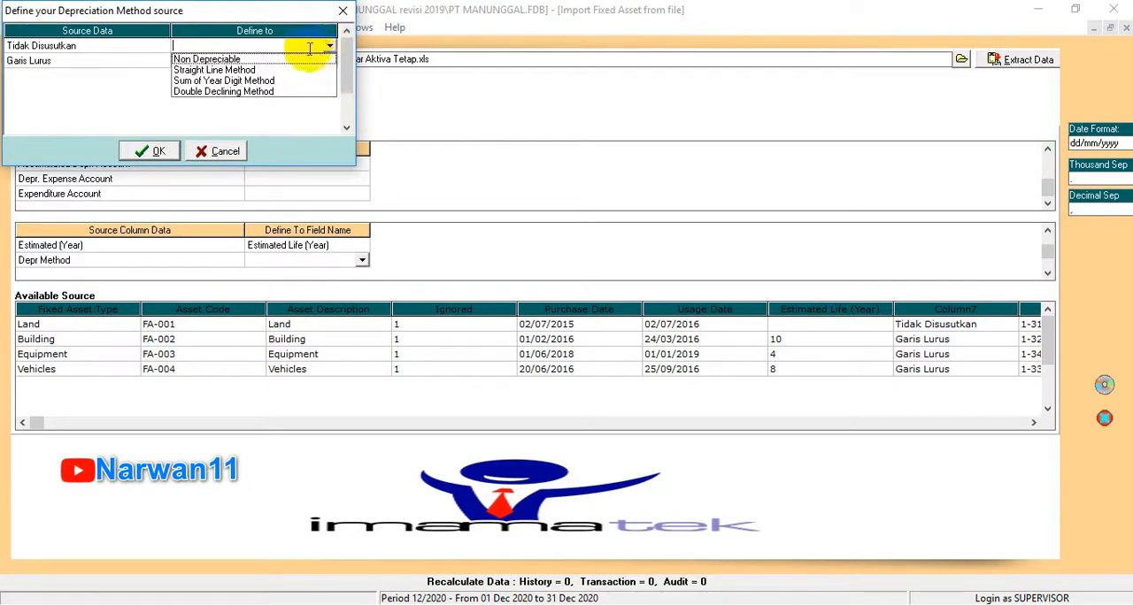
pyautogui.click(237, 56)
pyautogui.click(253, 61)
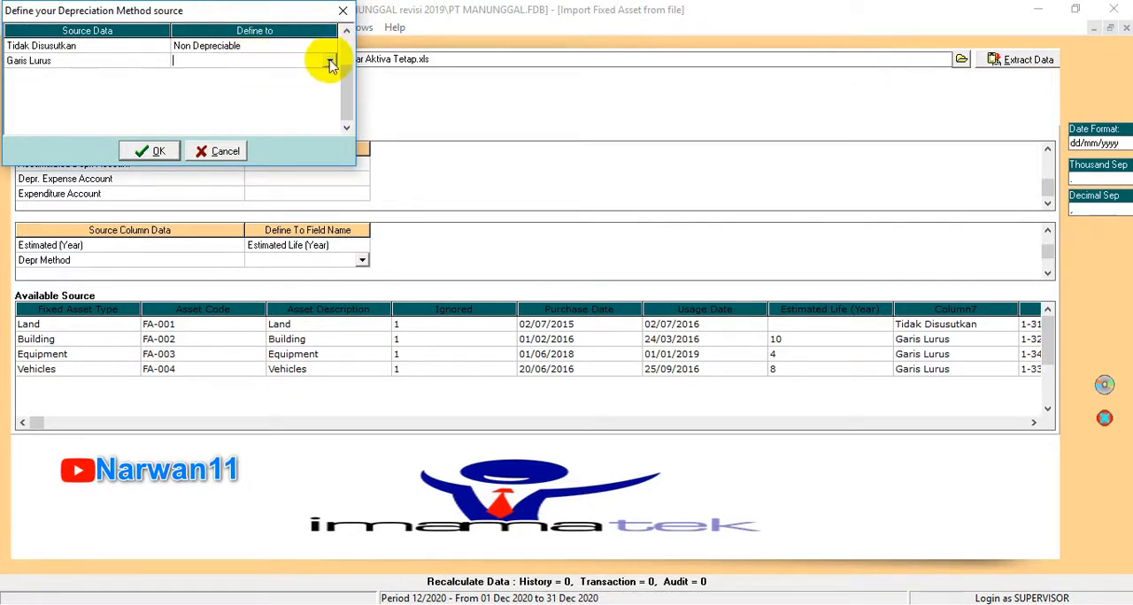
pyautogui.click(328, 60)
pyautogui.click(221, 85)
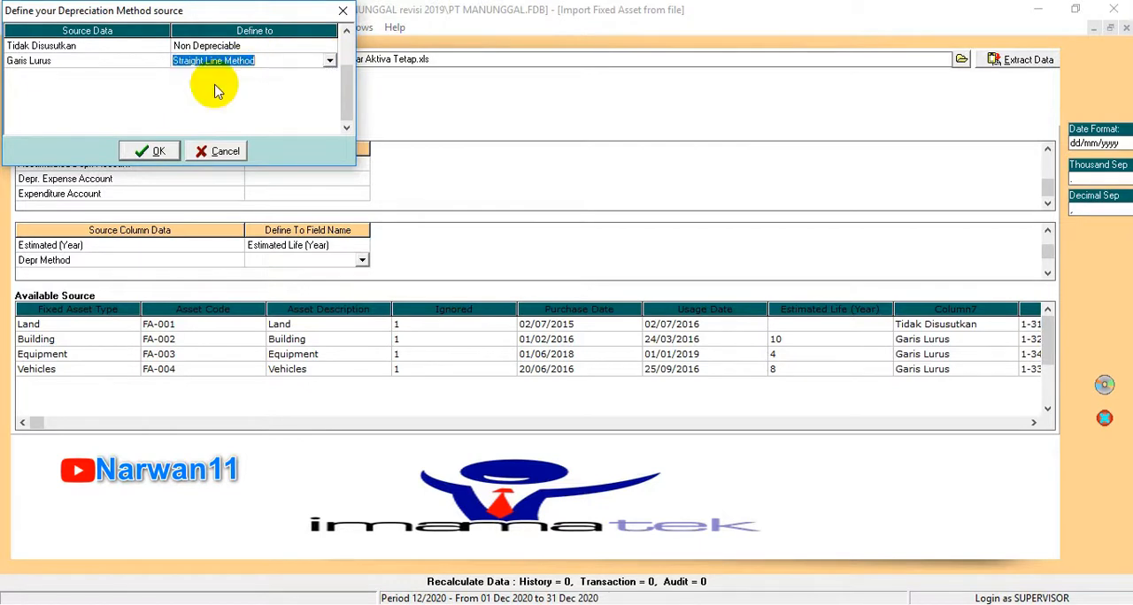
pyautogui.click(141, 153)
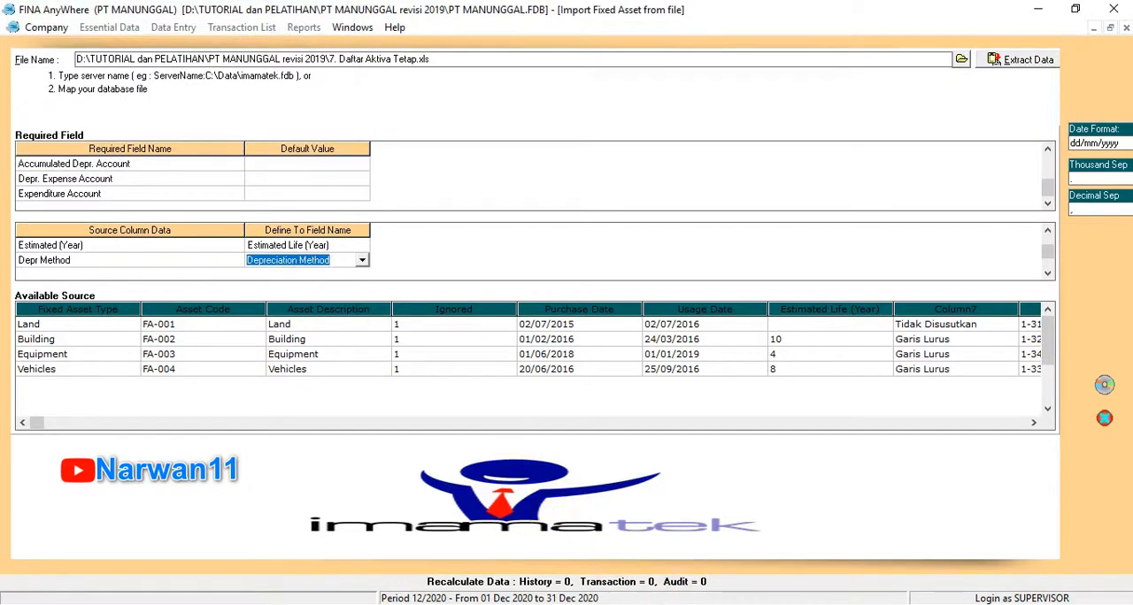
# Step: Map Assets Account to Asset Account and define 1-3100 Land as 13100, Land and 1-3210 Building as 13210, Building
pyautogui.scroll(-1, 342, 264)
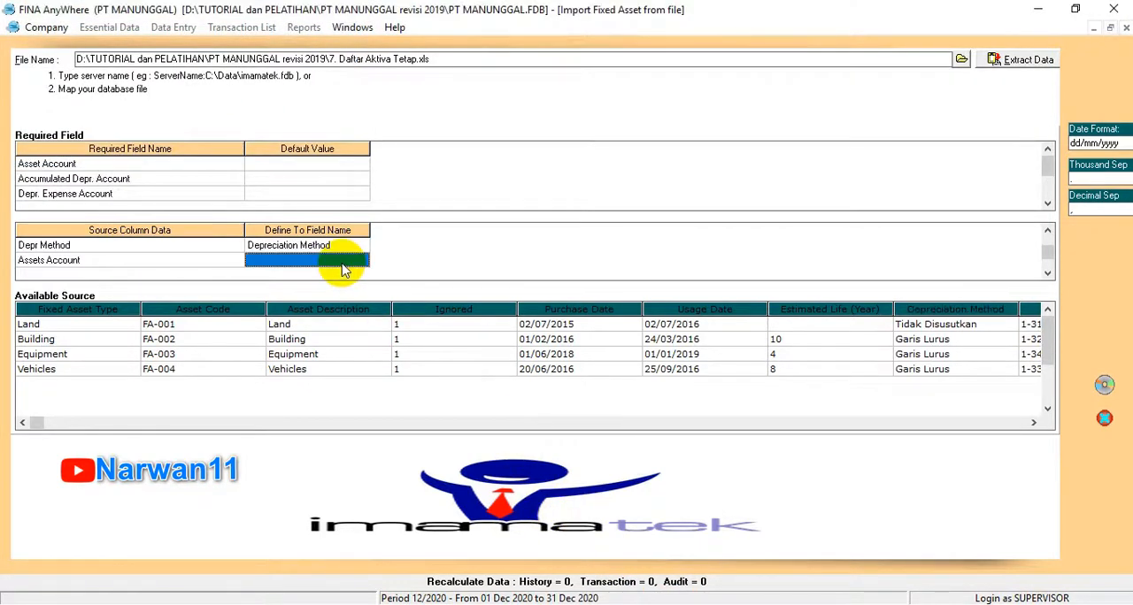
pyautogui.click(350, 264)
pyautogui.click(363, 263)
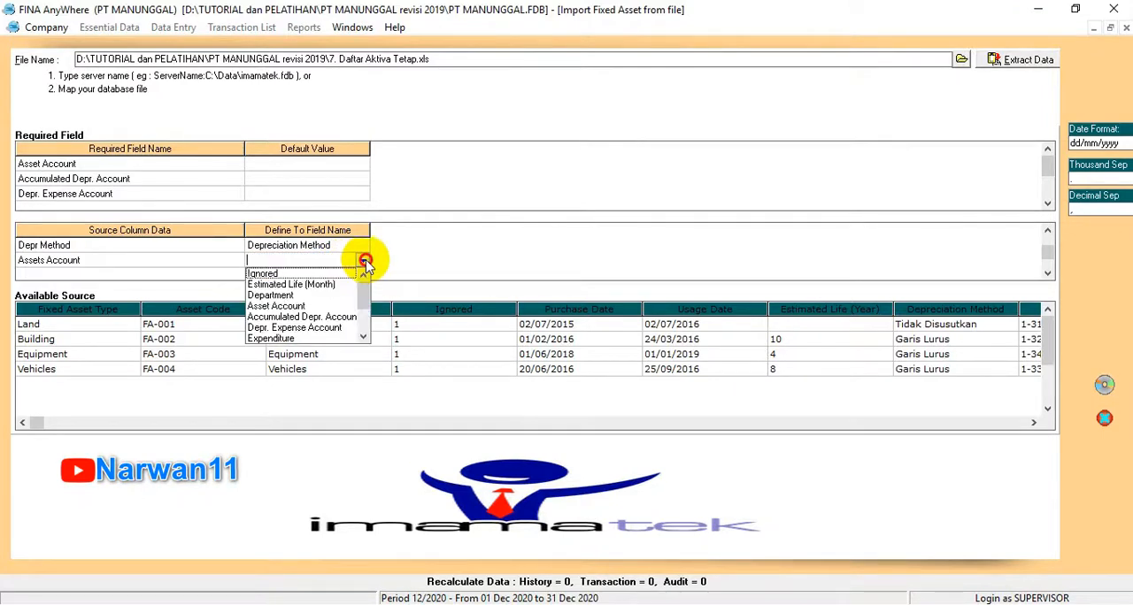
pyautogui.click(292, 305)
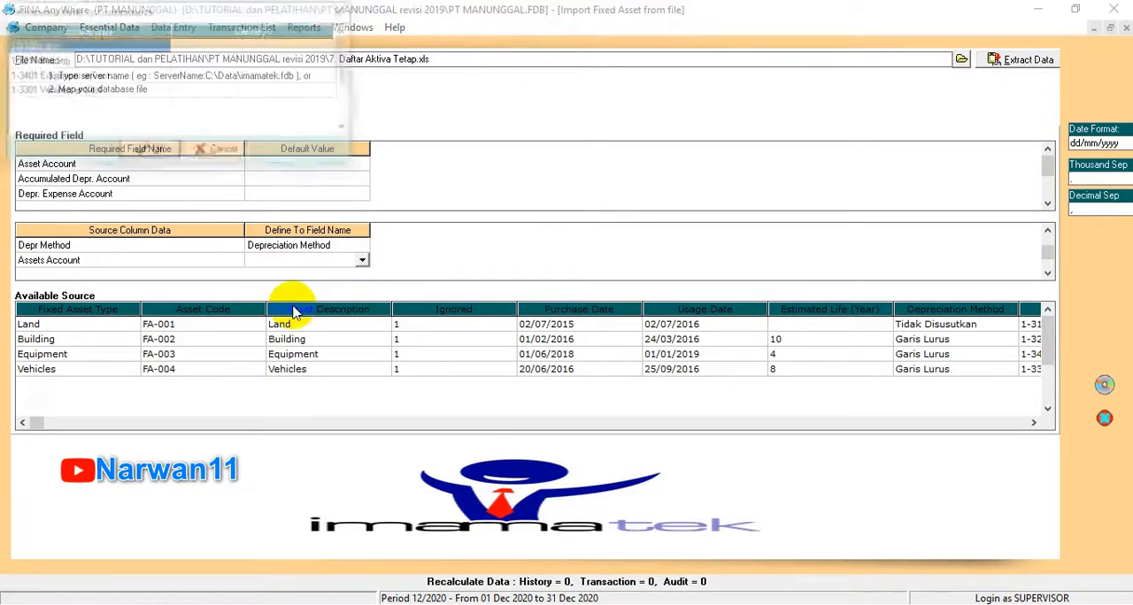
pyautogui.click(276, 46)
pyautogui.click(328, 45)
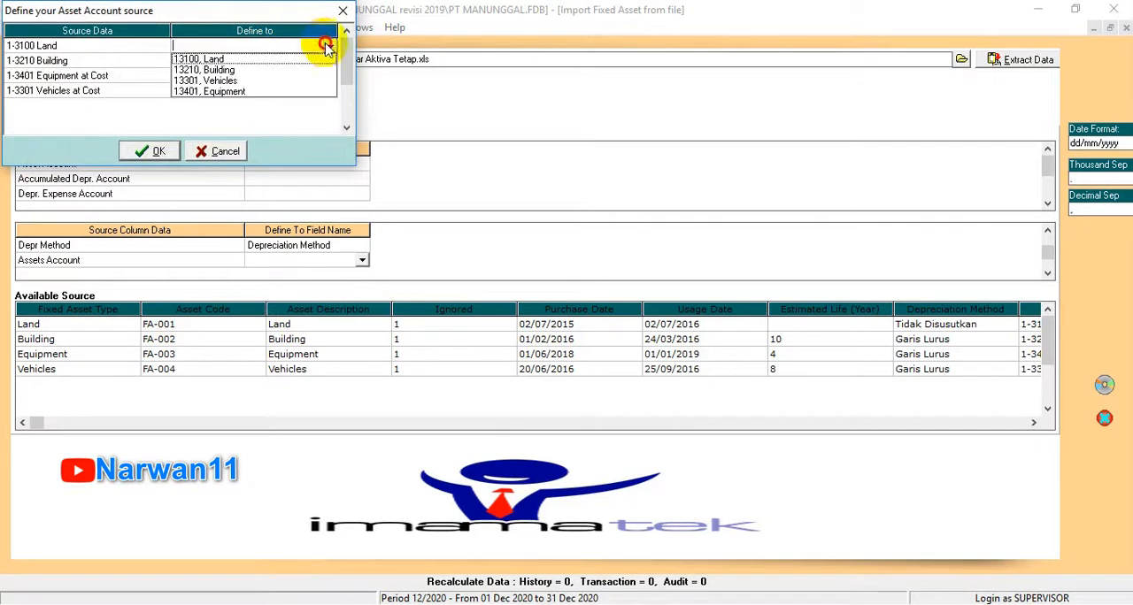
pyautogui.click(300, 51)
pyautogui.click(322, 60)
pyautogui.click(329, 60)
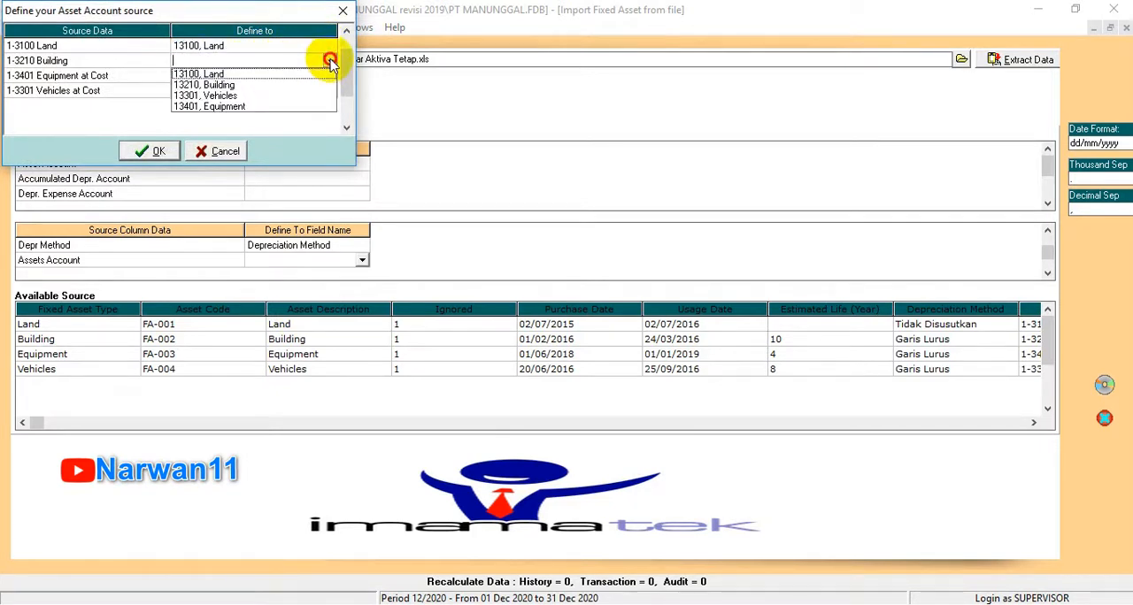
pyautogui.click(266, 82)
# Step: Define the asset accounts 1-3401 Equipment at Cost as 13401, Equipment and 1-3301 Vehicles at Cost as 13301, Vehicles, and accept the definitions
pyautogui.click(324, 75)
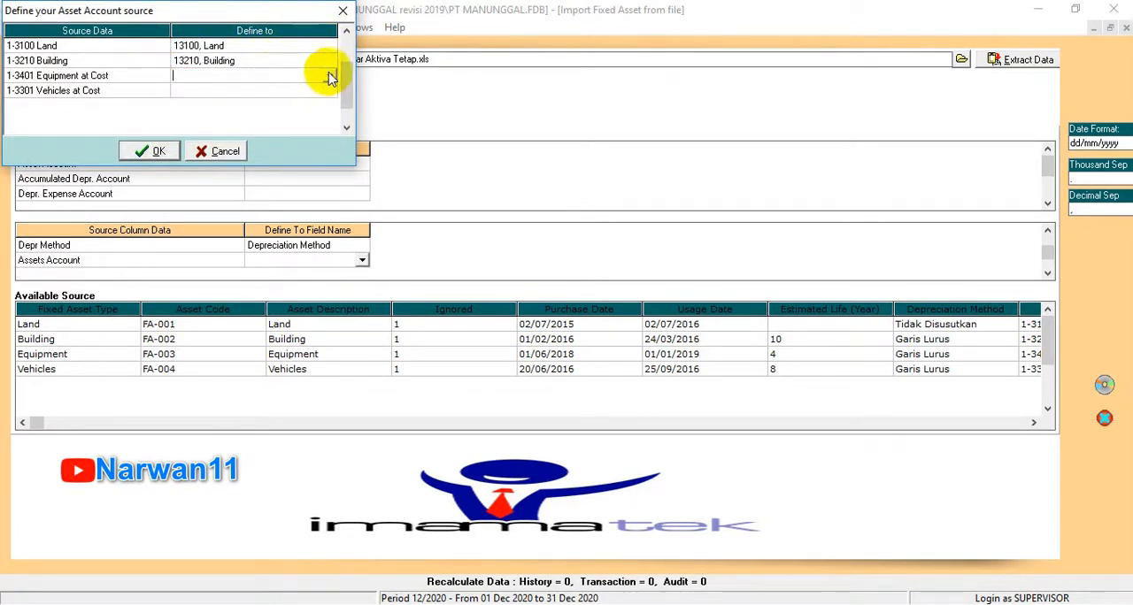
pyautogui.click(328, 75)
pyautogui.click(232, 123)
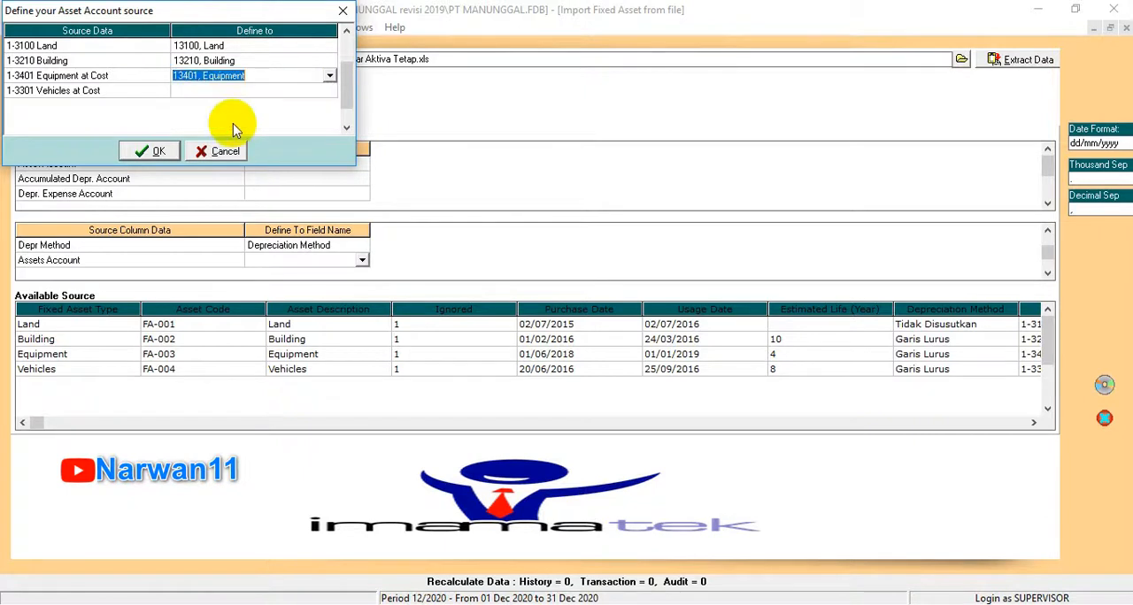
pyautogui.click(325, 90)
pyautogui.click(330, 91)
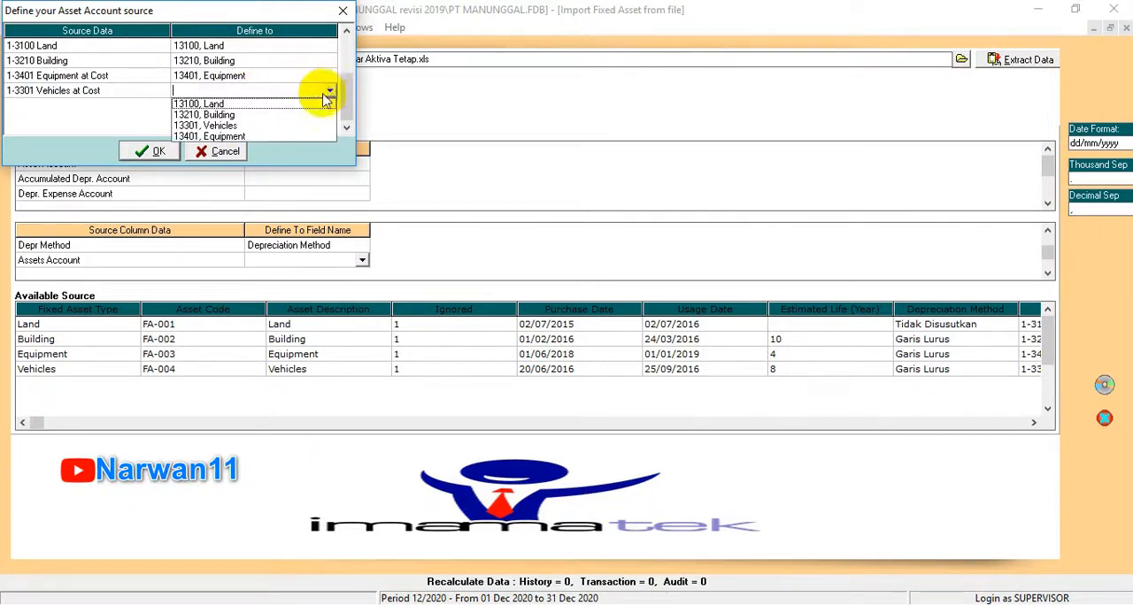
pyautogui.click(223, 125)
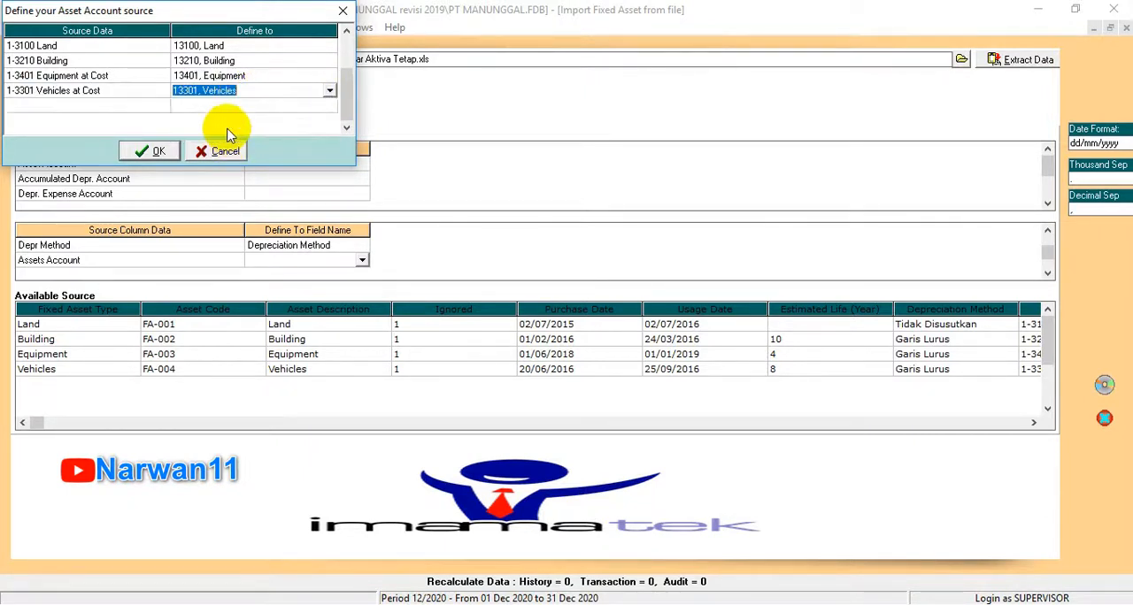
pyautogui.click(152, 152)
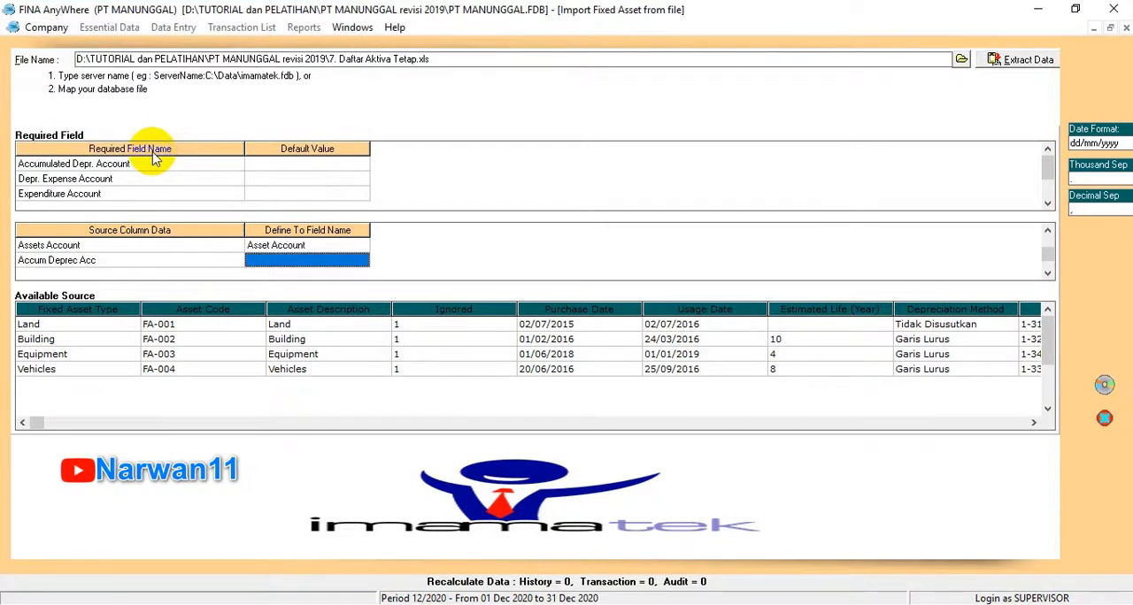
# Step: Map Accum Deprec Acc to Accumulated Depr. Account and define the 1-3220 building source as 13220, Accumulated Depreciation - Building
pyautogui.click(297, 260)
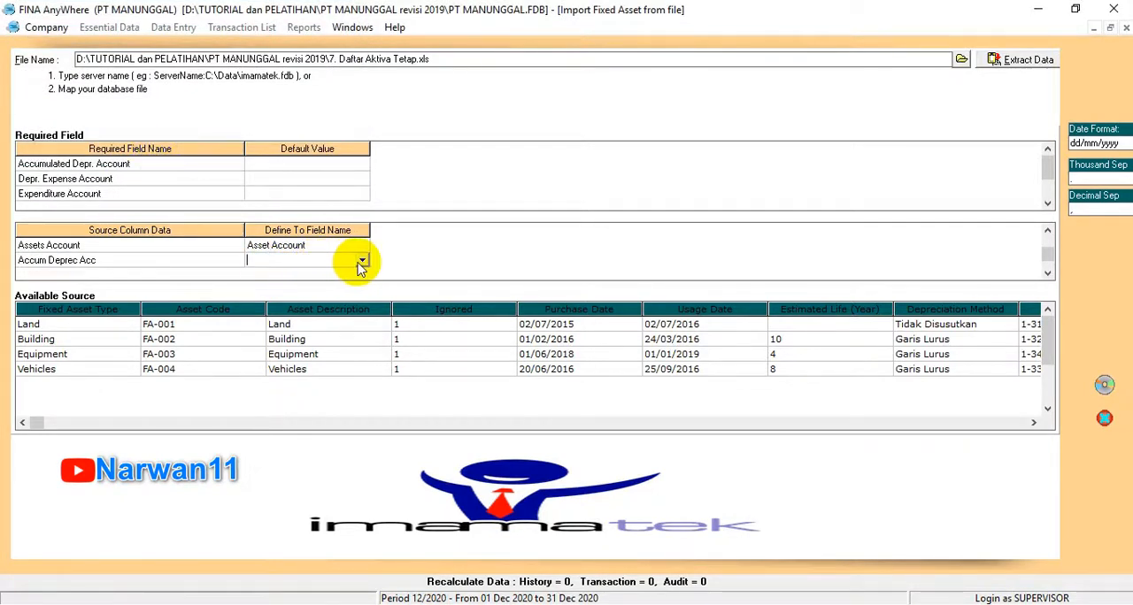
pyautogui.click(362, 261)
pyautogui.click(302, 305)
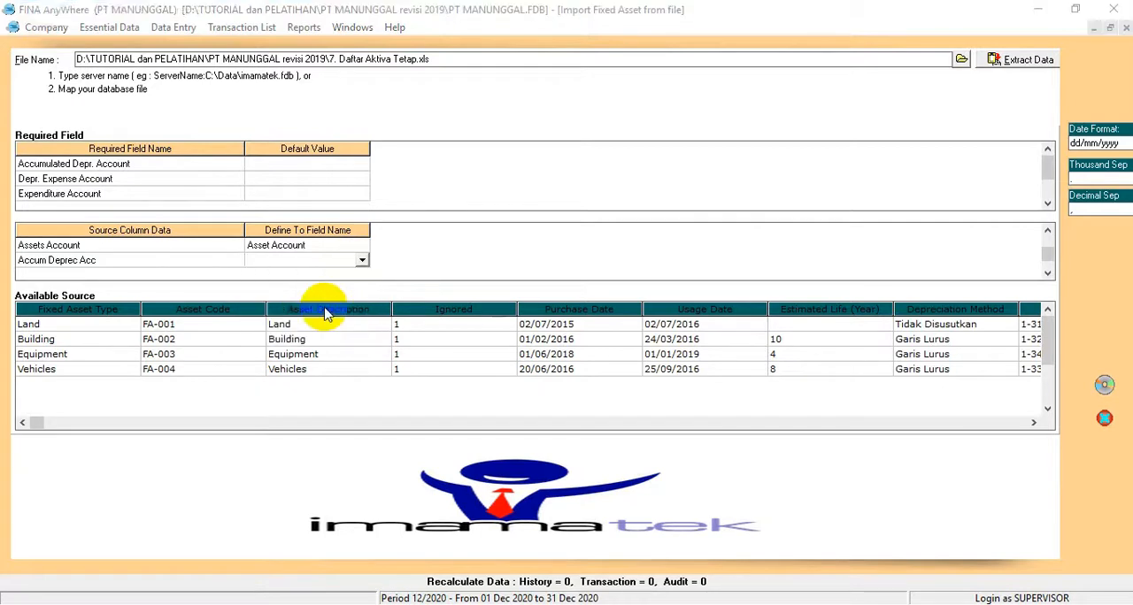
pyautogui.click(311, 46)
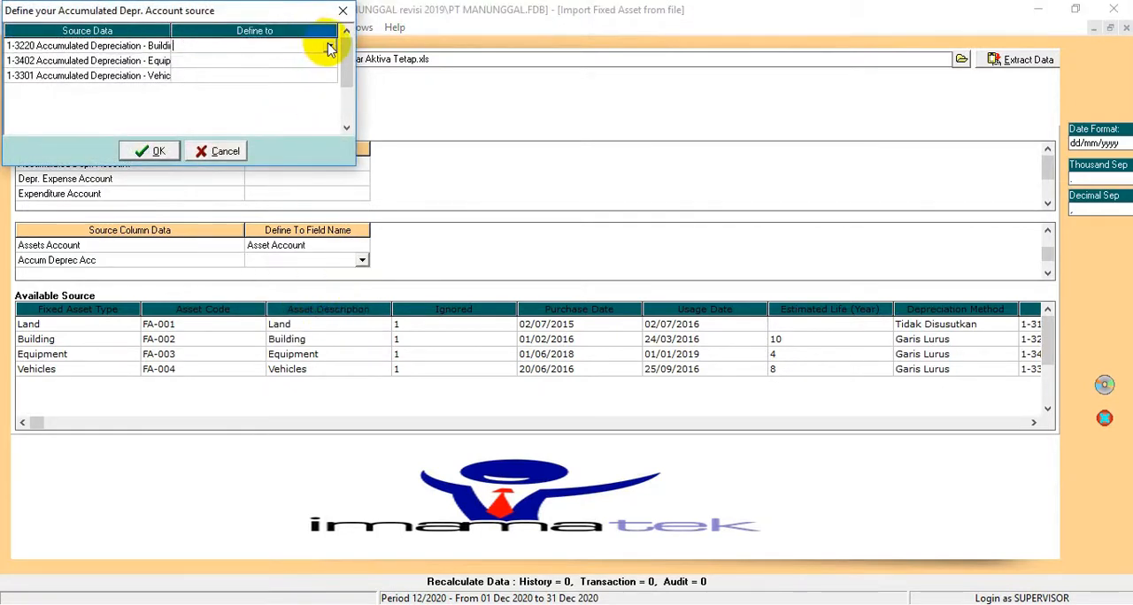
pyautogui.click(330, 47)
pyautogui.click(329, 59)
# Step: Define the equipment accumulated depreciation source as account 13402 and the vehicles source as 13302, and accept the definitions
pyautogui.click(311, 61)
pyautogui.click(323, 61)
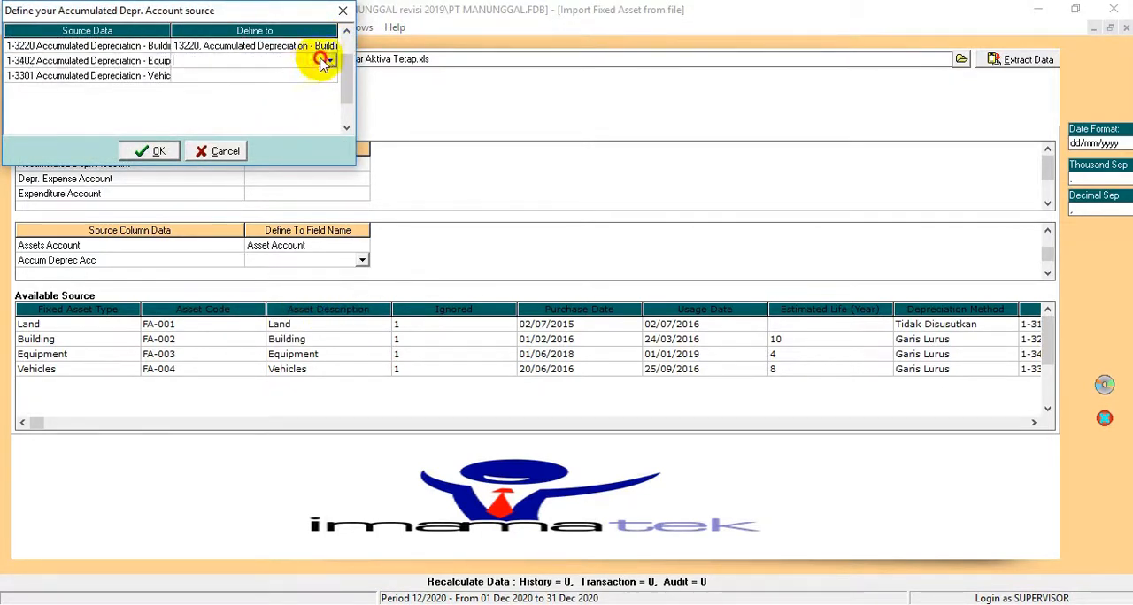
pyautogui.click(331, 62)
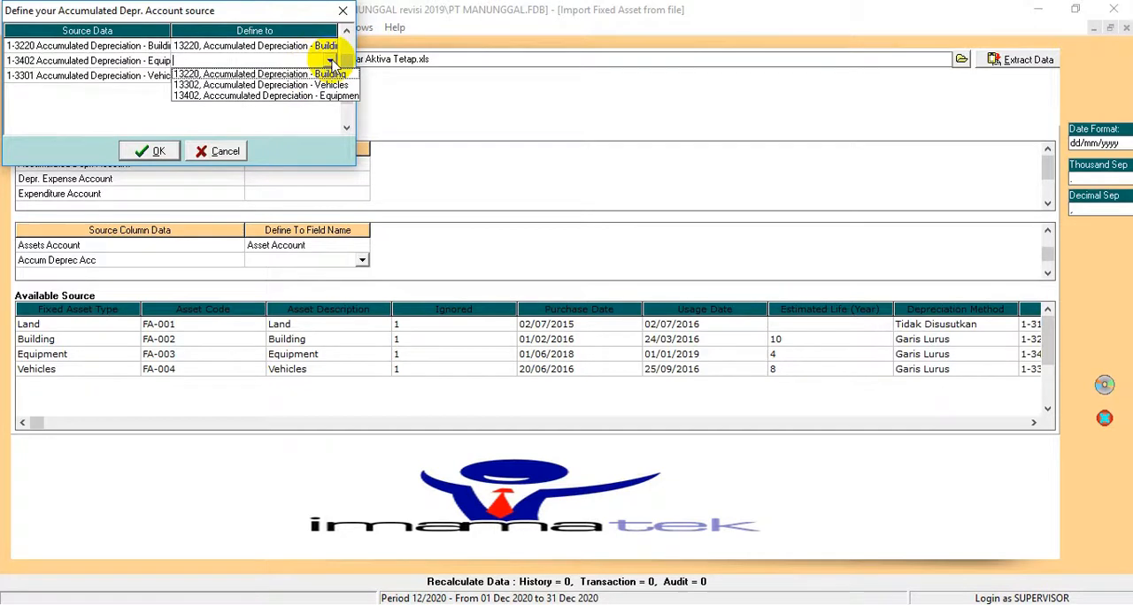
pyautogui.click(308, 96)
pyautogui.click(304, 77)
pyautogui.click(311, 76)
pyautogui.click(330, 76)
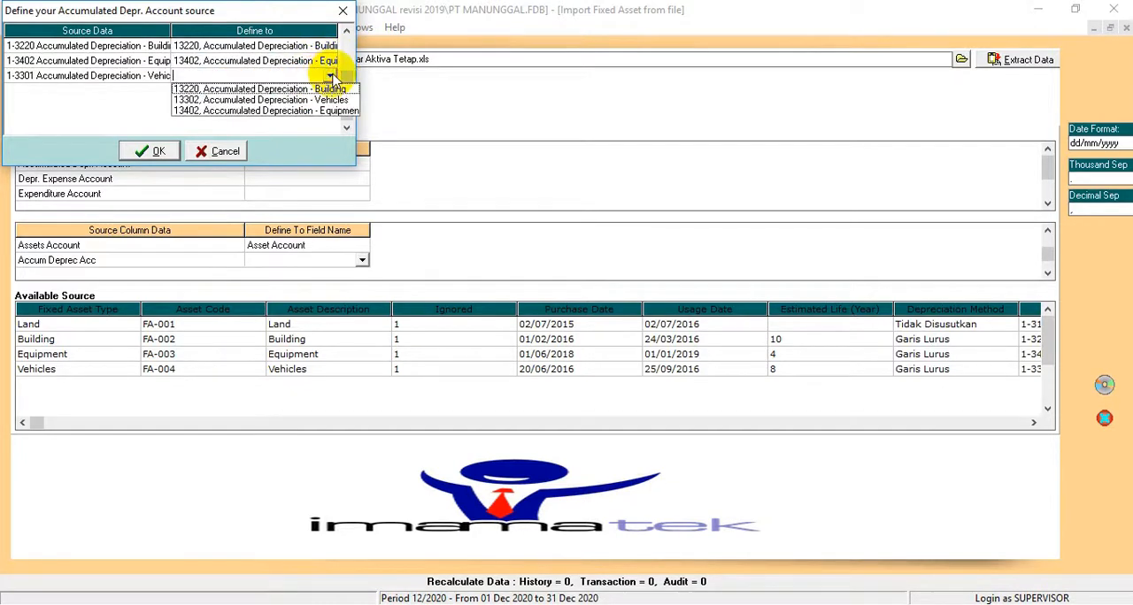
pyautogui.click(316, 101)
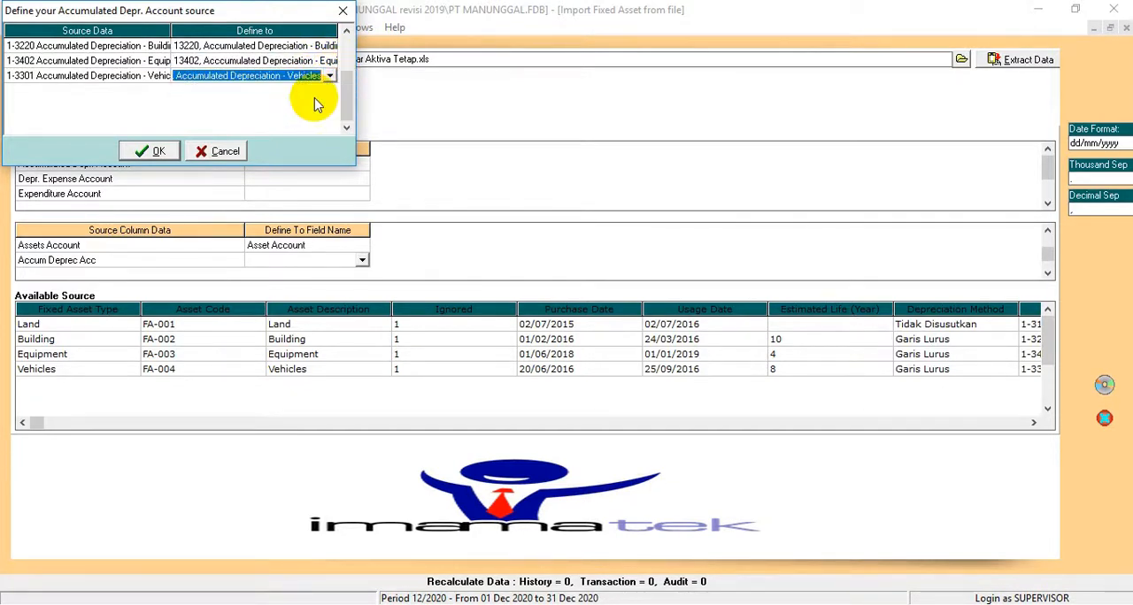
pyautogui.click(151, 149)
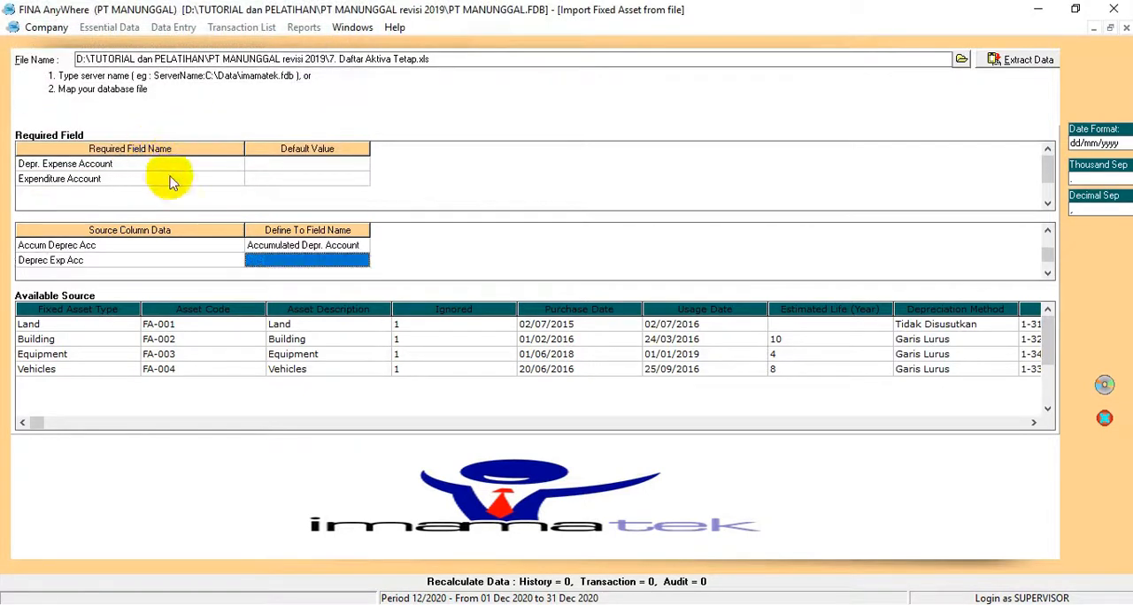
pyautogui.click(305, 161)
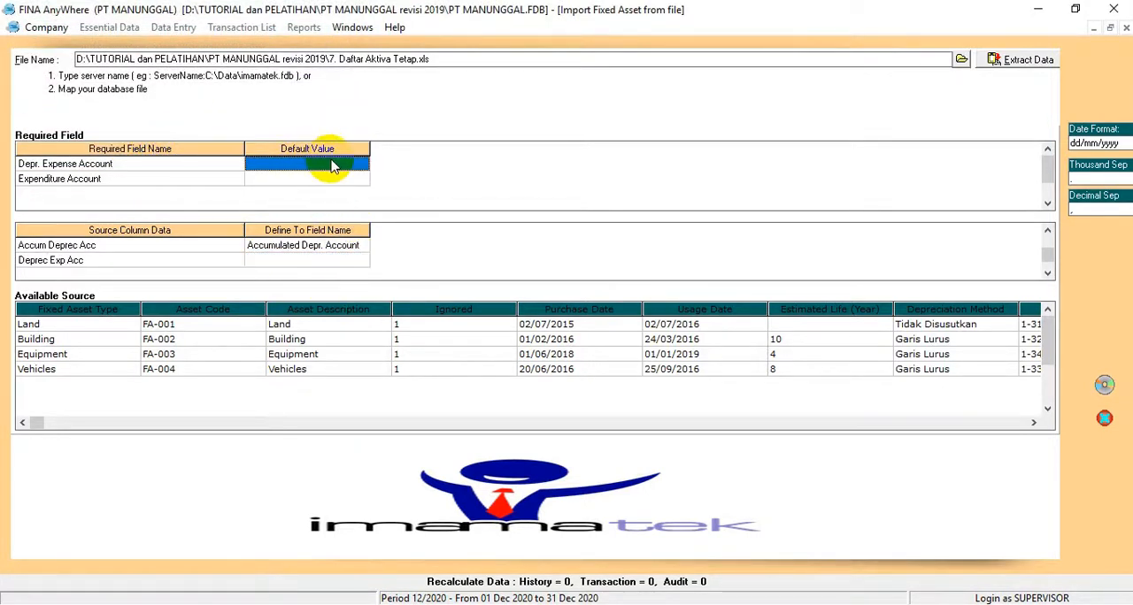
pyautogui.click(331, 167)
pyautogui.click(361, 163)
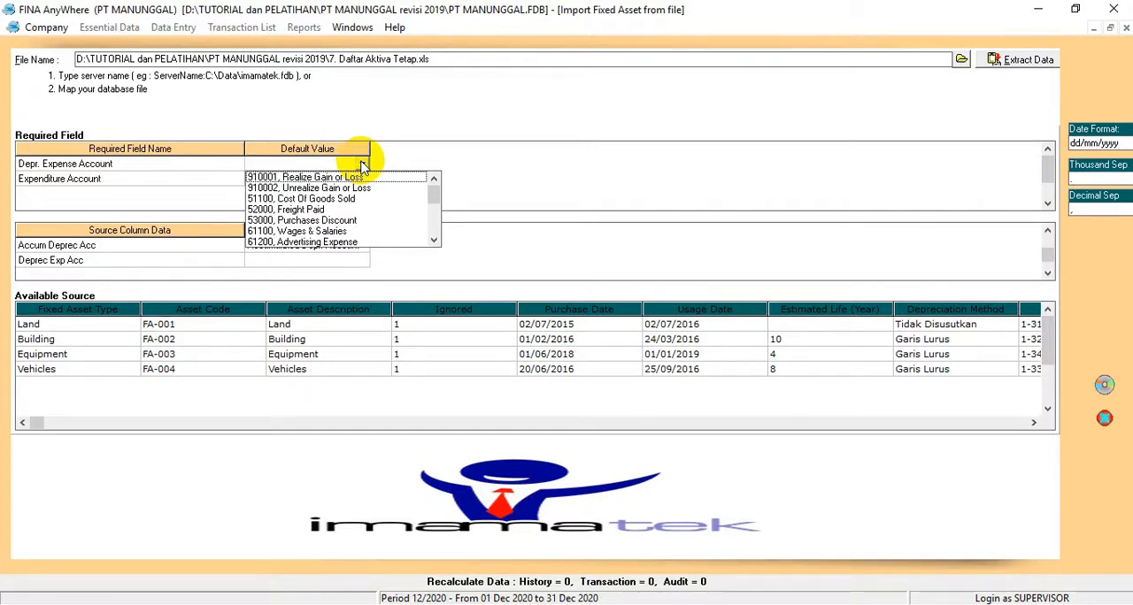
pyautogui.click(591, 163)
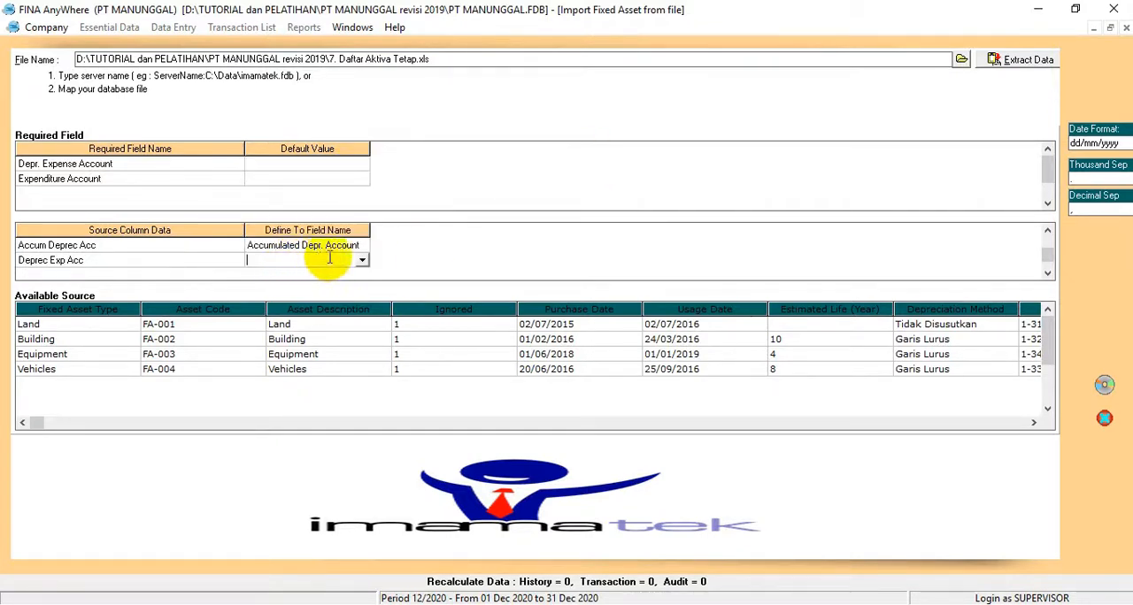
# Step: Map Deprec Exp Acc to Depr. Expense Account and define 6-2701 Depreciation Expense - Building as 62500, Depreciation Expense - Building
pyautogui.click(362, 260)
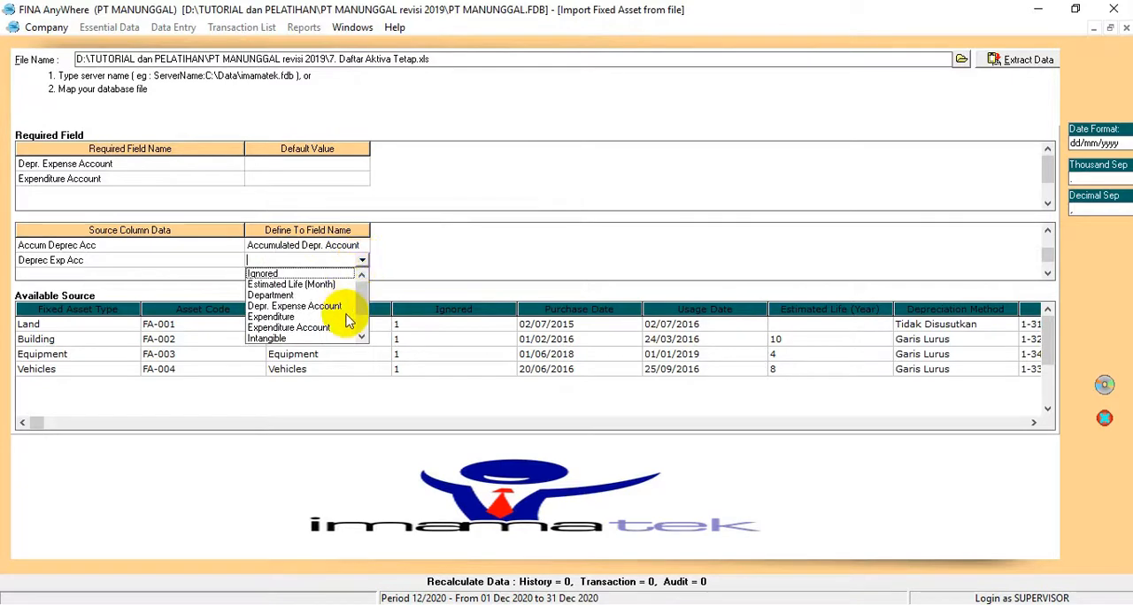
pyautogui.click(320, 305)
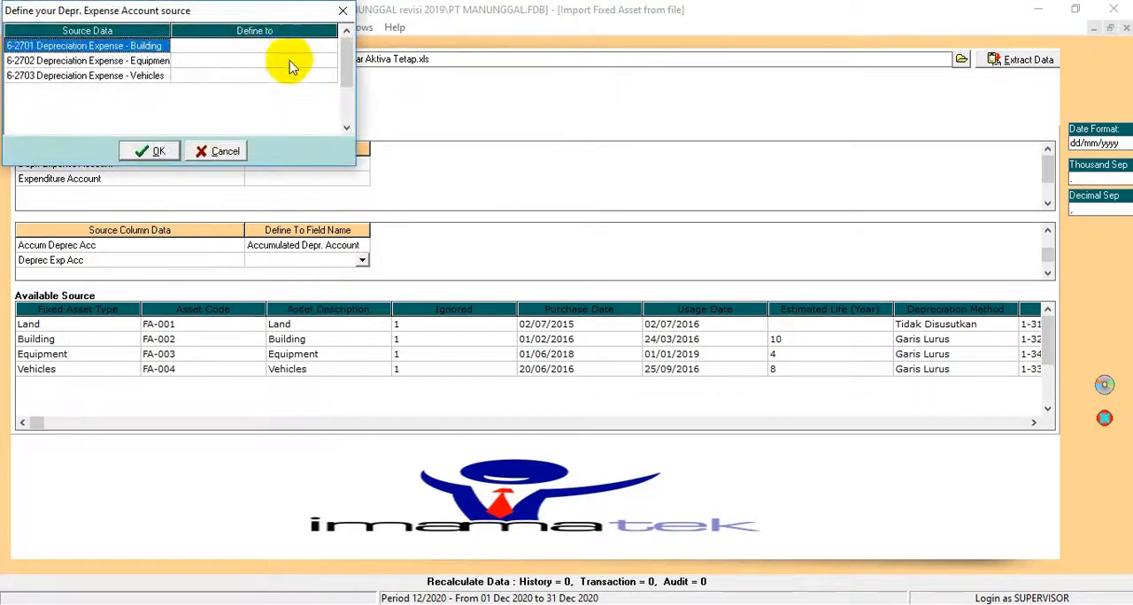
pyautogui.click(306, 45)
pyautogui.click(329, 45)
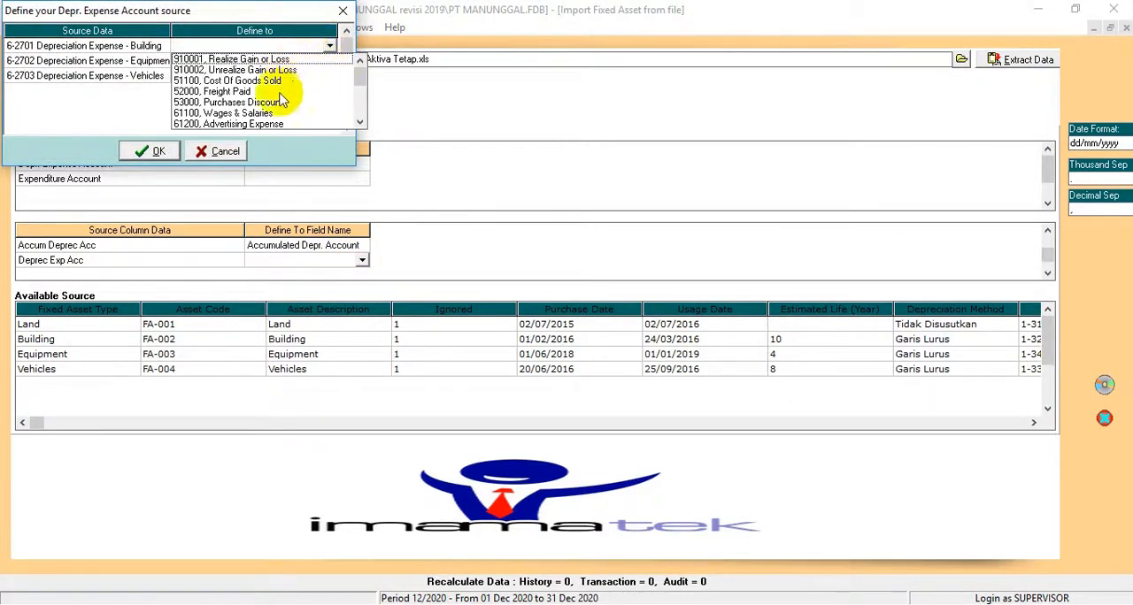
pyautogui.click(361, 122)
pyautogui.click(362, 123)
pyautogui.click(361, 122)
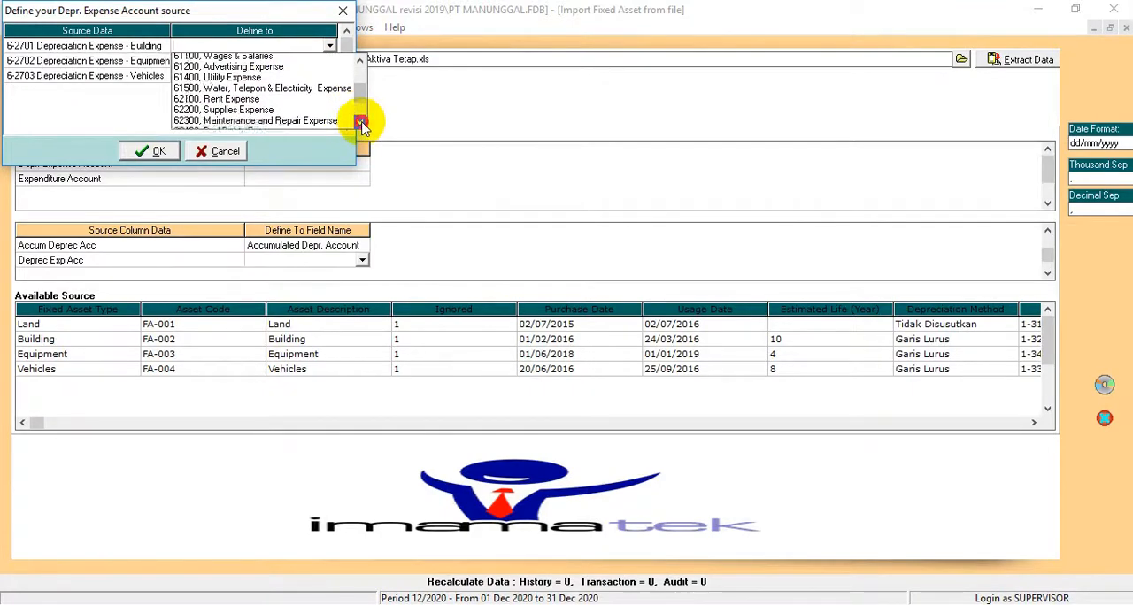
pyautogui.click(361, 122)
pyautogui.click(361, 122)
pyautogui.click(361, 122)
pyautogui.click(256, 83)
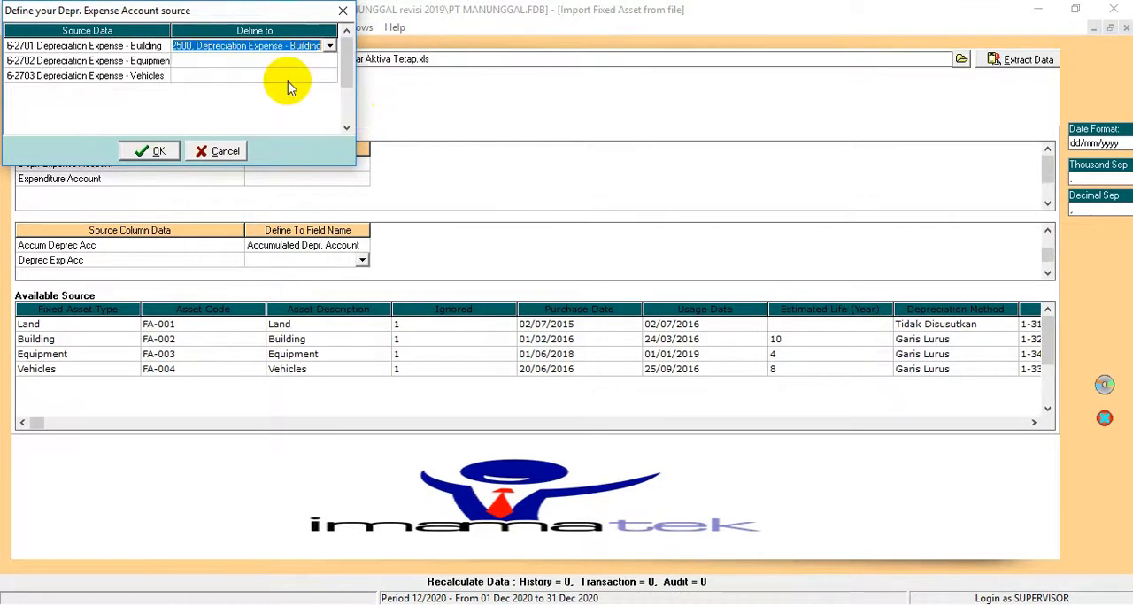
# Step: Define the 6-2702 equipment depreciation expense source as 62700, Depreciation Expense - Equipment
pyautogui.click(299, 61)
pyautogui.click(317, 60)
pyautogui.click(330, 60)
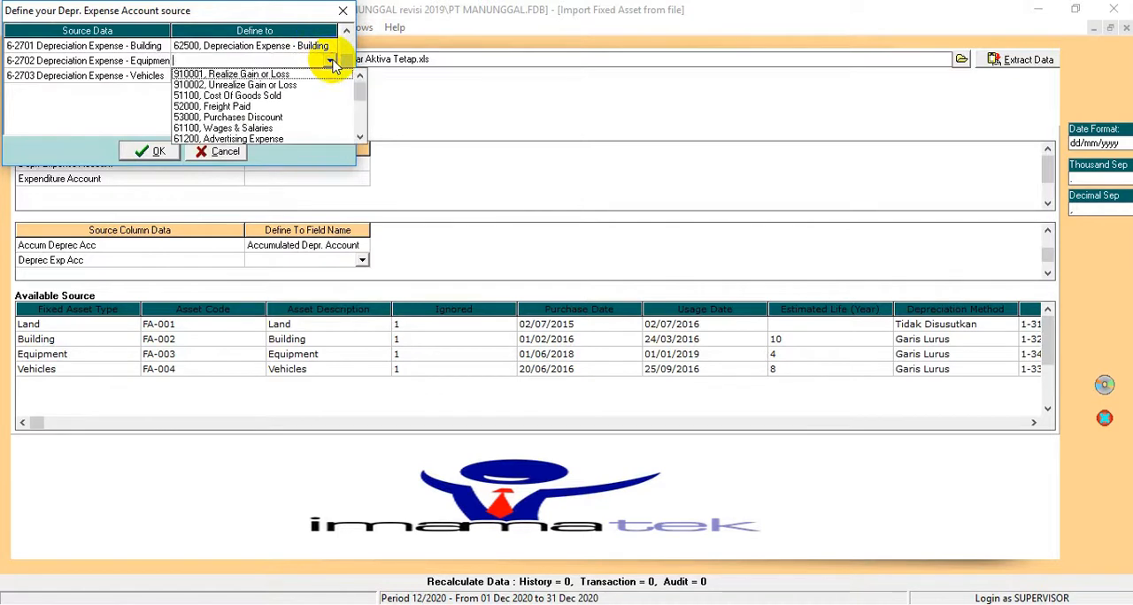
pyautogui.click(360, 139)
pyautogui.scroll(-3, 303, 133)
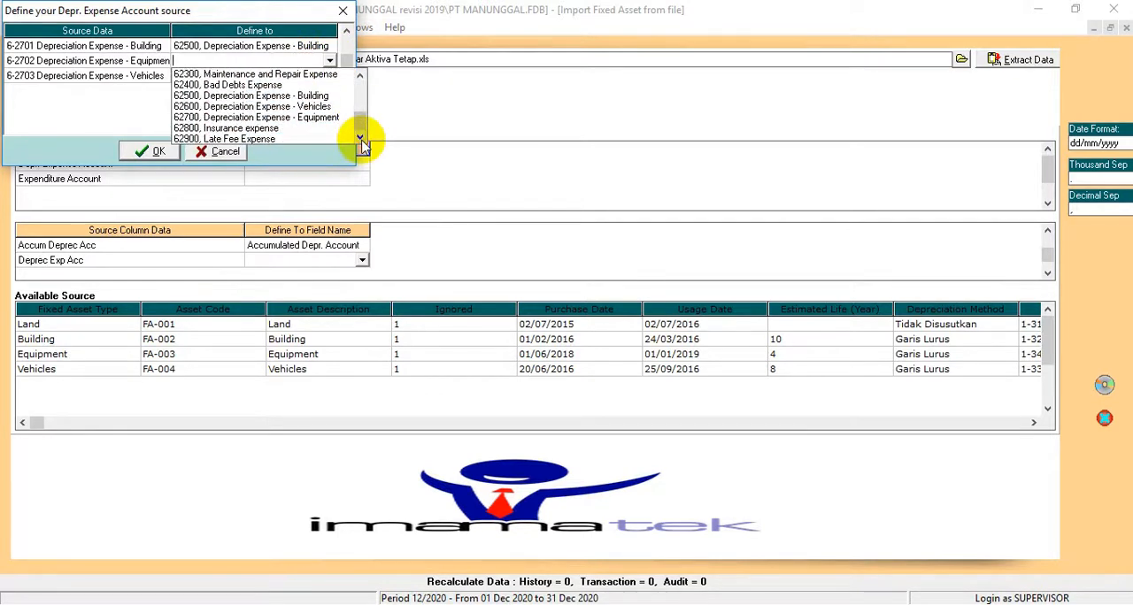
pyautogui.click(314, 118)
# Step: Define 6-2703 Depreciation Expense - Vehicles as 62600, Depreciation Expense - Vehicles, and accept the depreciation expense definitions
pyautogui.click(309, 76)
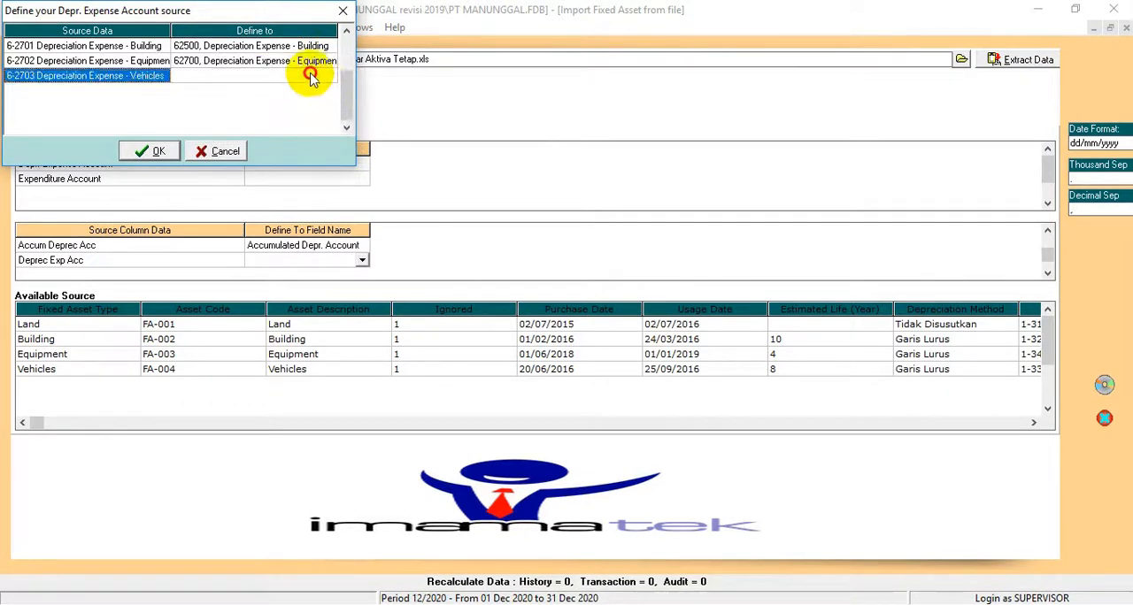
pyautogui.click(320, 78)
pyautogui.click(332, 78)
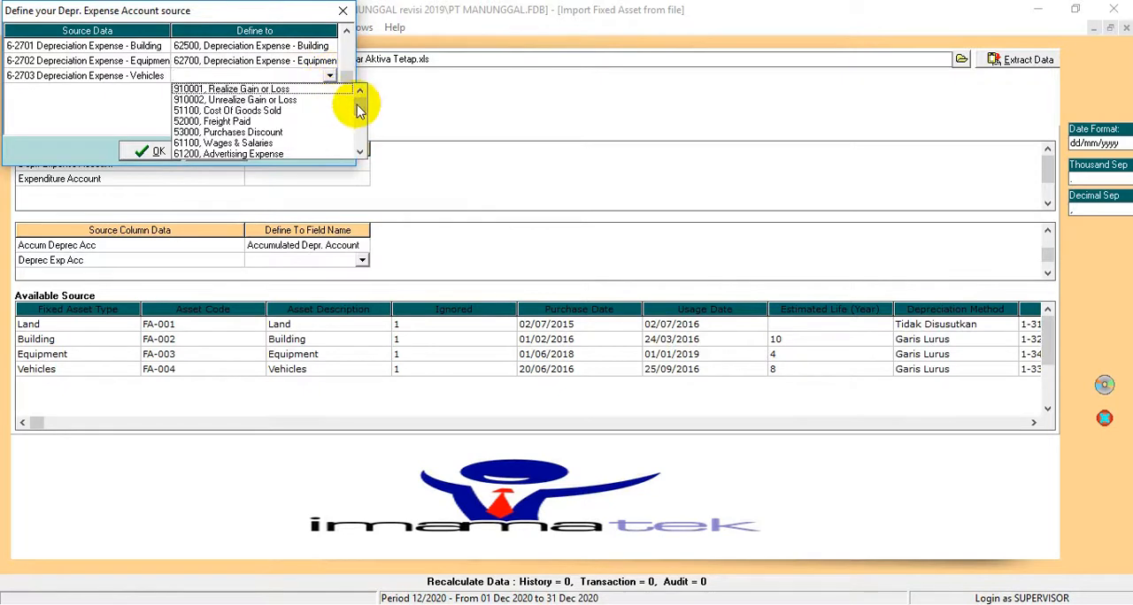
pyautogui.moveTo(361, 101); pyautogui.dragTo(358, 143)
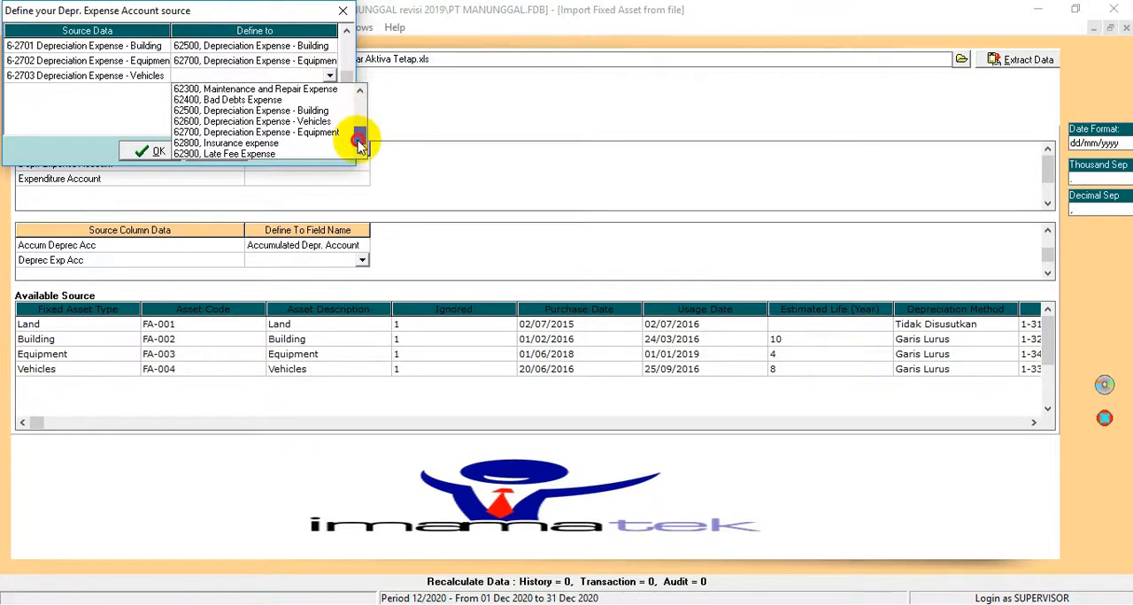
pyautogui.click(305, 121)
pyautogui.click(151, 152)
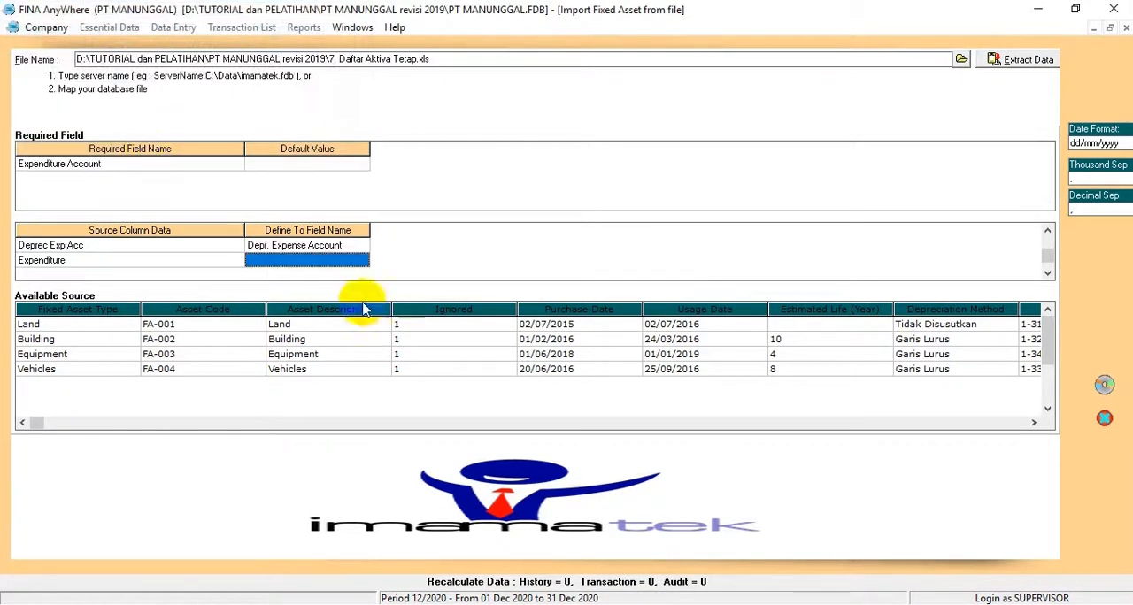
# Step: Map the Expenditure source column to the Expenditure field
pyautogui.click(337, 268)
pyautogui.click(361, 261)
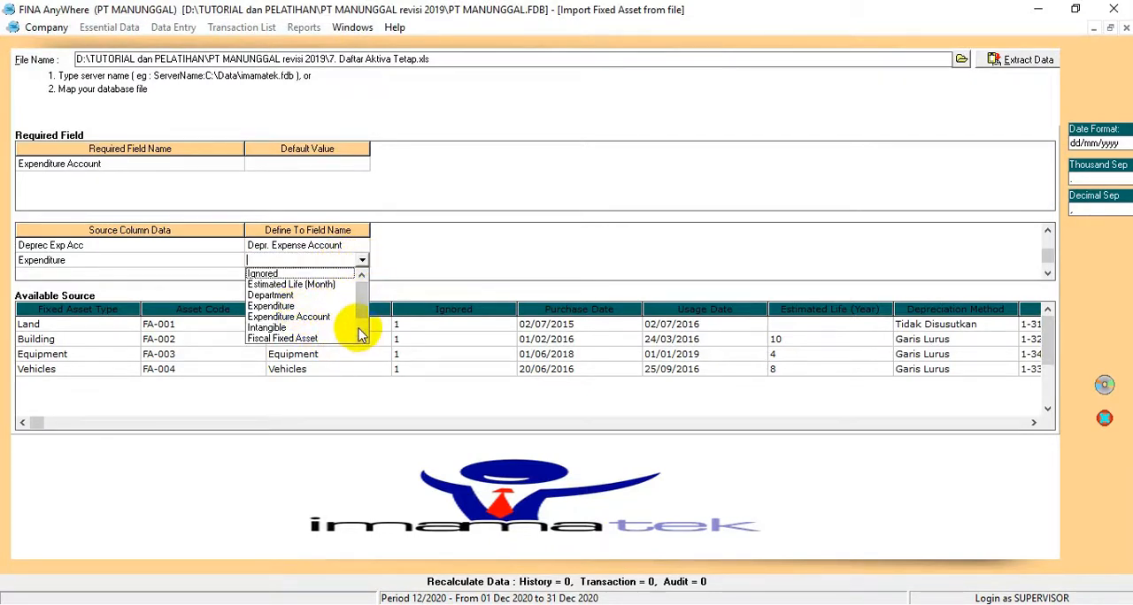
pyautogui.moveTo(362, 304)
pyautogui.mouseDown()
pyautogui.moveTo(366, 328)
pyautogui.moveTo(373, 292)
pyautogui.mouseUp()
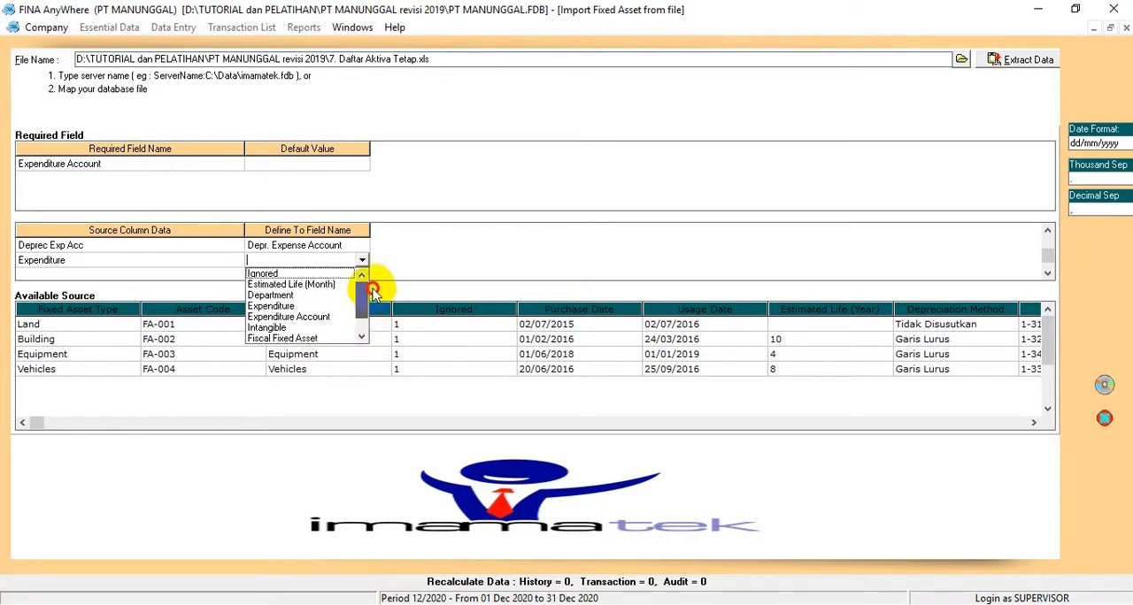
pyautogui.click(281, 307)
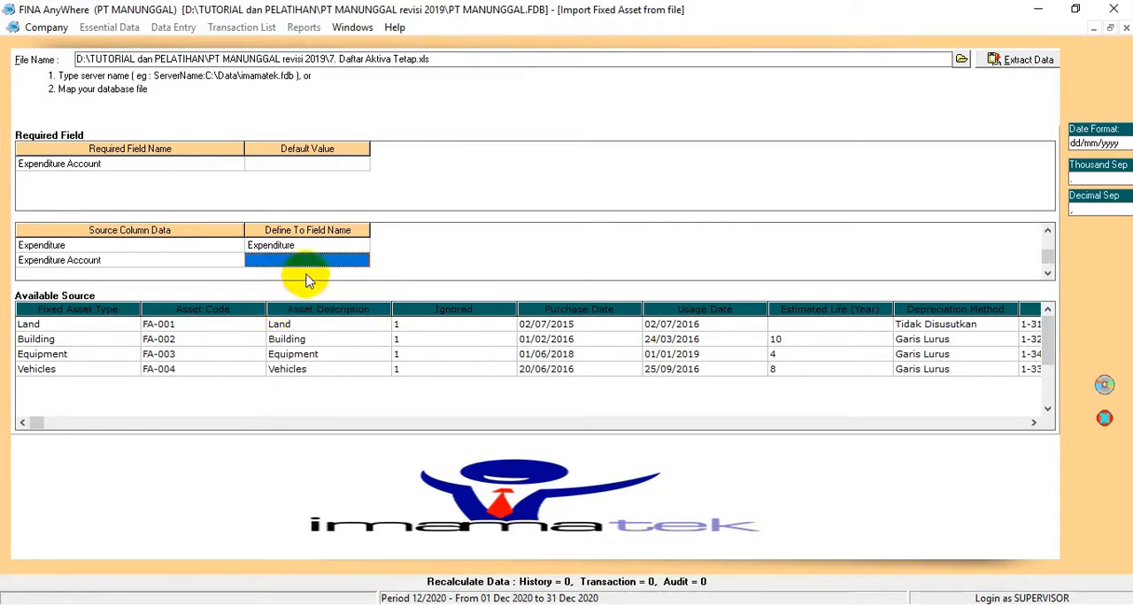
# Step: Map the Expenditure Account source column to Expenditure Account, defining Opening Balance Equity as 310001, OPENING BALANCE EQUITY
pyautogui.click(361, 263)
pyautogui.click(361, 263)
pyautogui.click(311, 318)
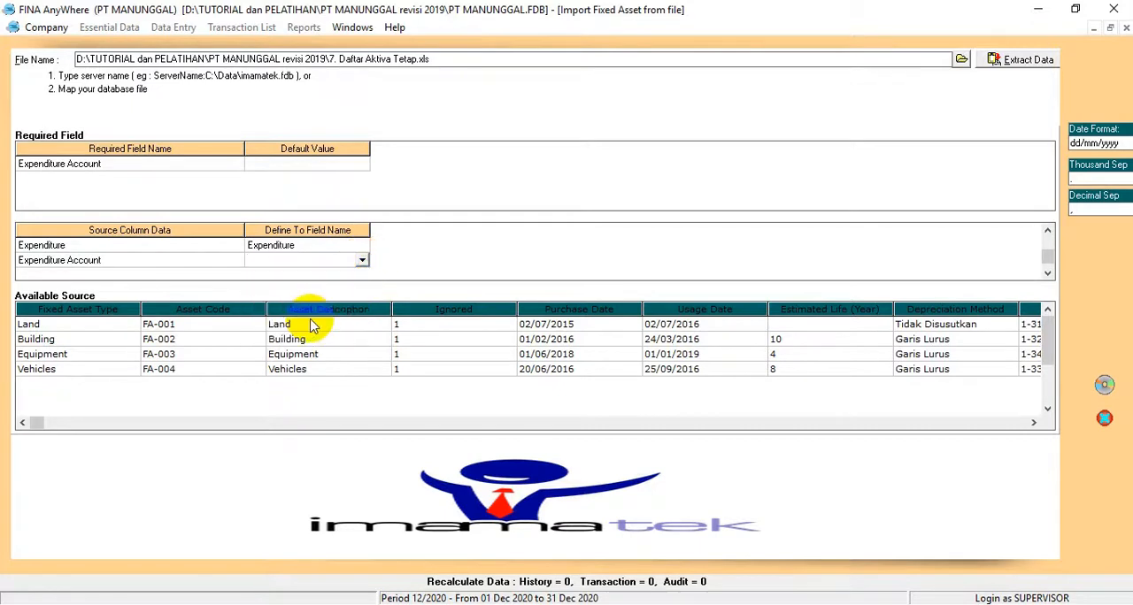
pyautogui.click(267, 36)
pyautogui.click(276, 46)
pyautogui.click(324, 46)
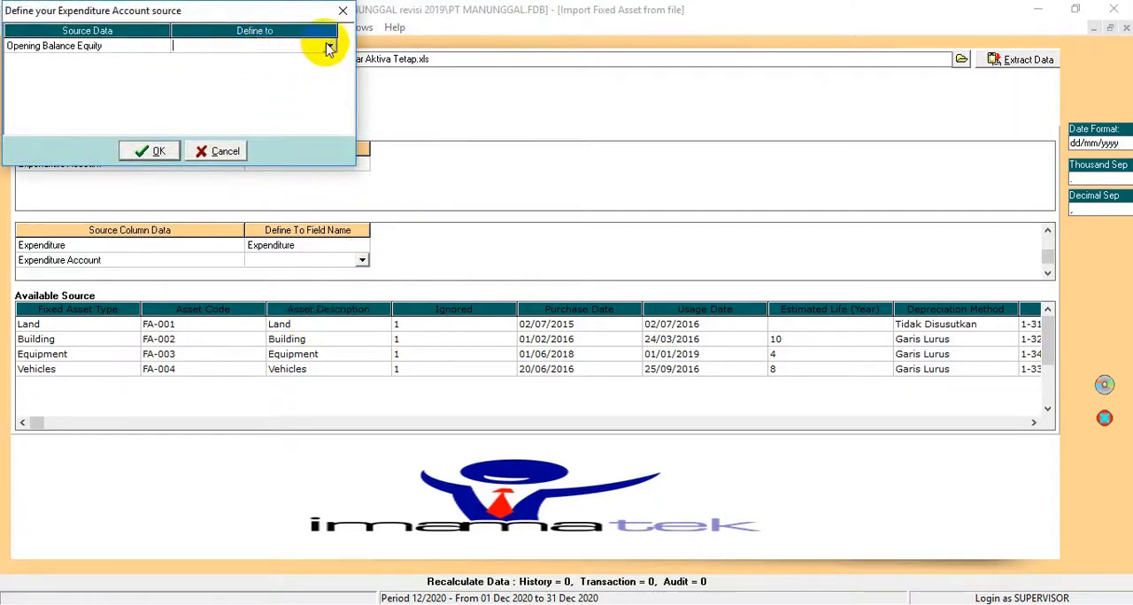
pyautogui.click(329, 46)
pyautogui.click(258, 60)
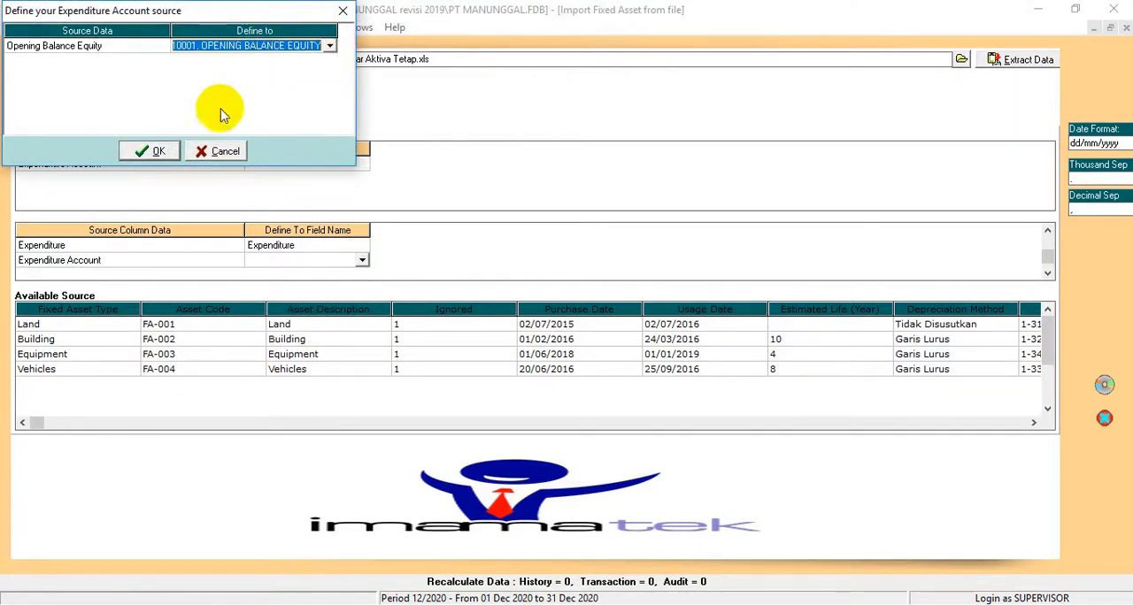
pyautogui.click(150, 152)
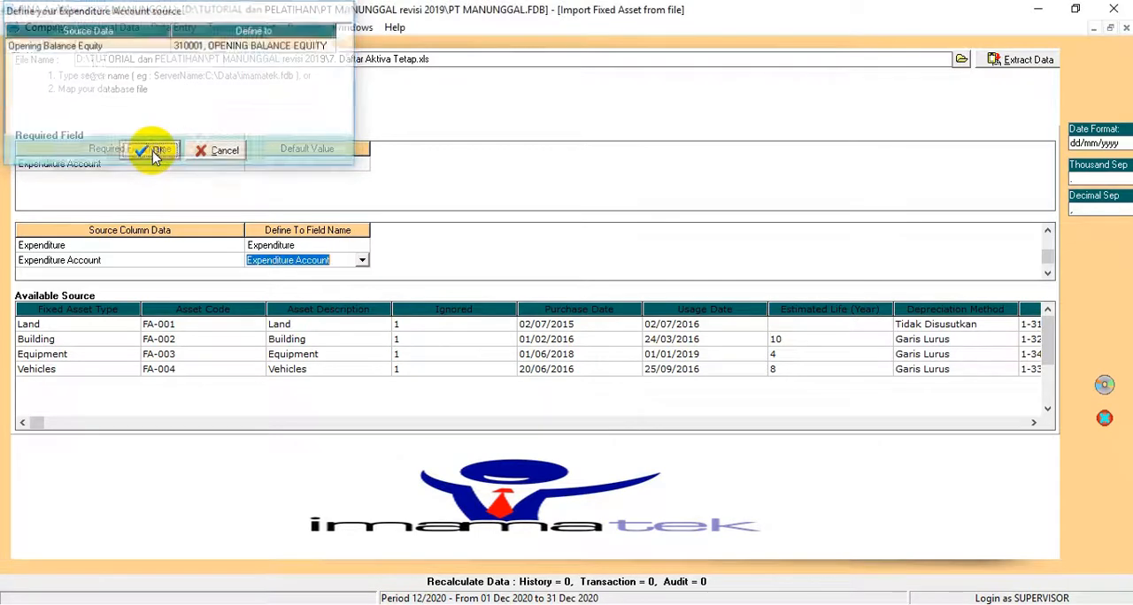
# Step: Map the Intangible source column to the Intangible field, defining the source value False as False
pyautogui.click(350, 260)
pyautogui.click(362, 262)
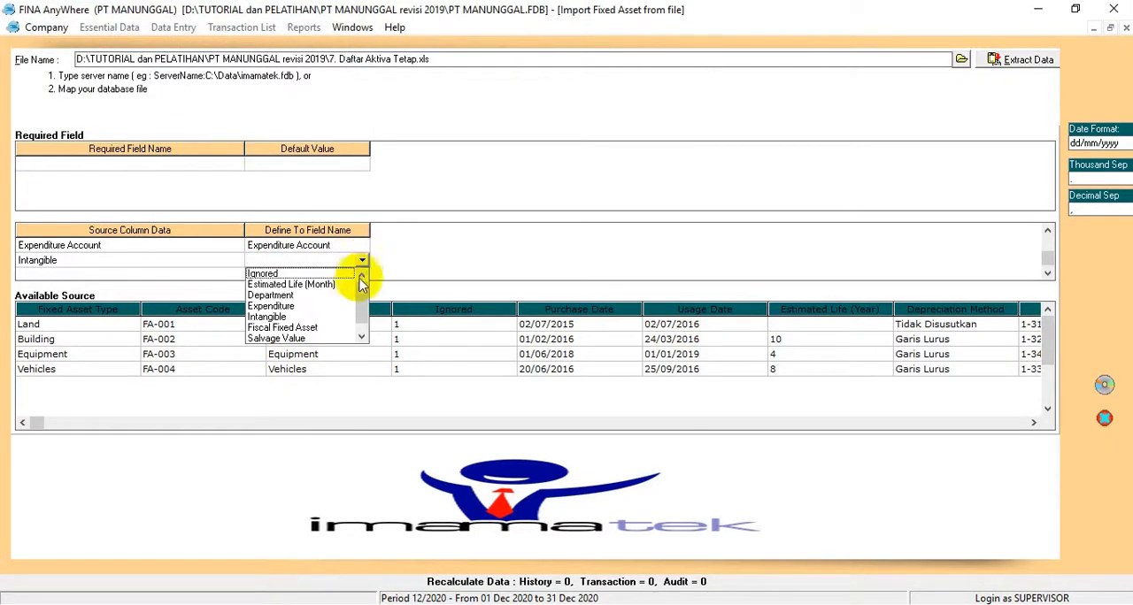
pyautogui.moveTo(362, 303); pyautogui.dragTo(366, 329)
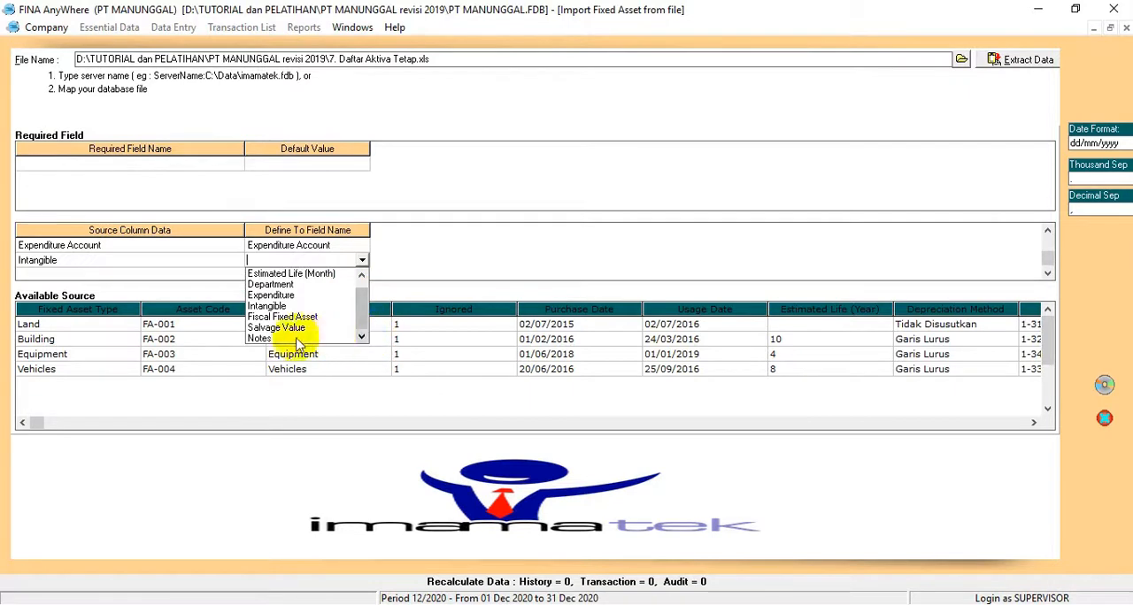
pyautogui.click(268, 306)
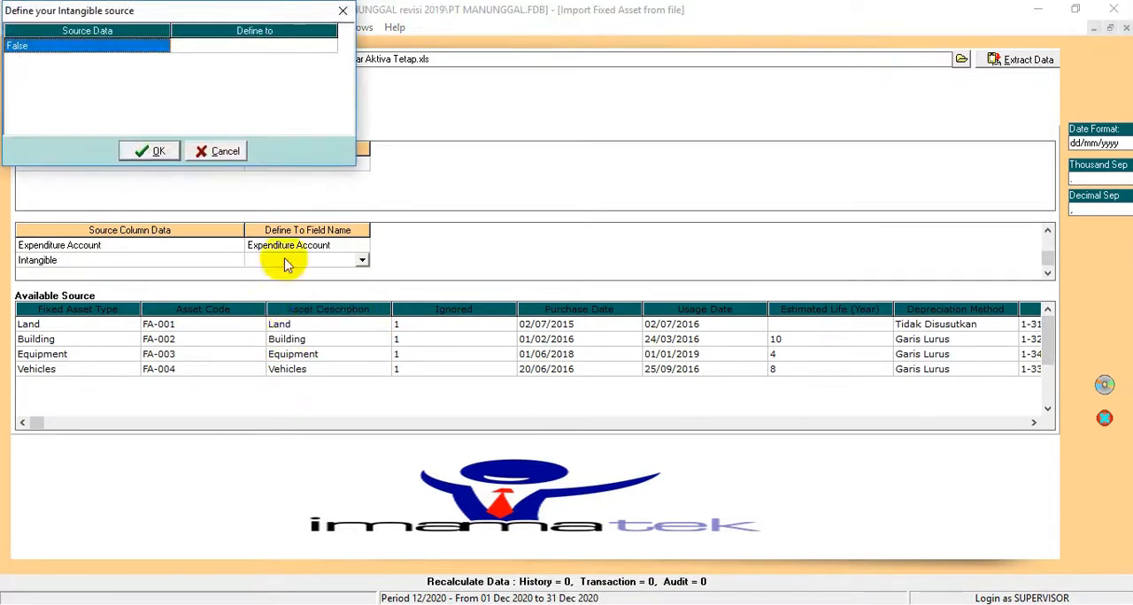
pyautogui.click(316, 45)
pyautogui.click(330, 46)
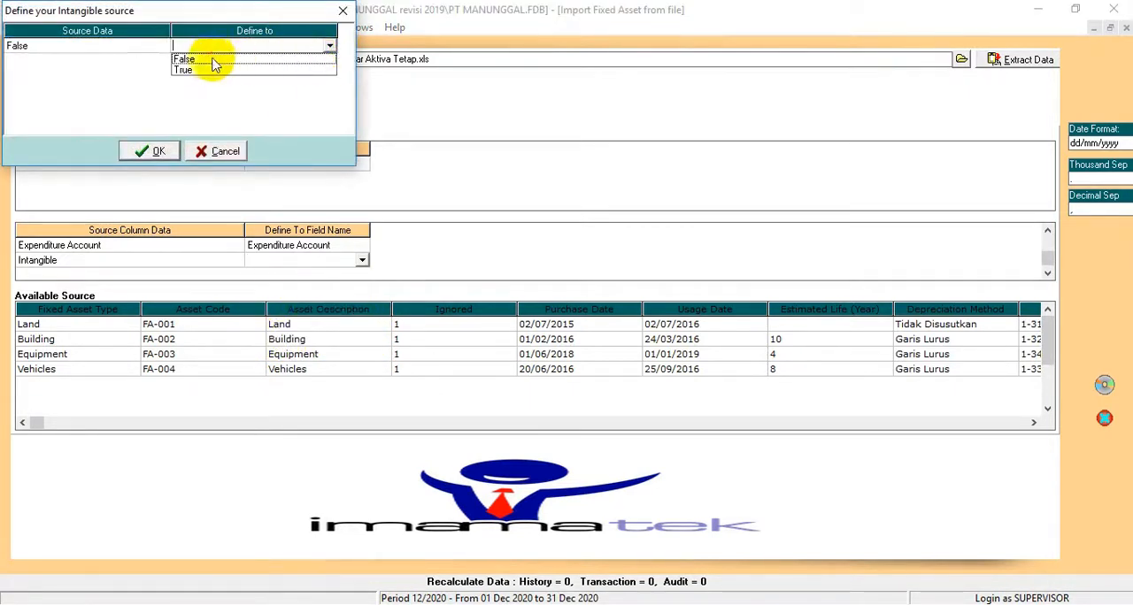
pyautogui.click(213, 59)
pyautogui.click(161, 151)
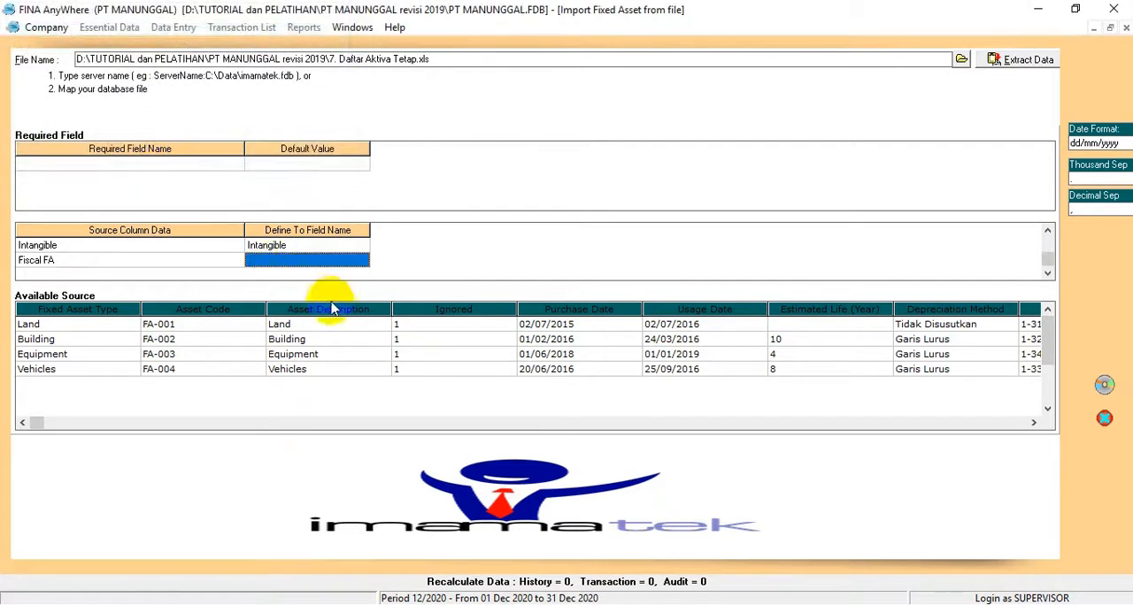
# Step: Map the Fiscal FA source column to Fiscal Fixed Asset, defining the source value True as True
pyautogui.click(361, 260)
pyautogui.click(361, 260)
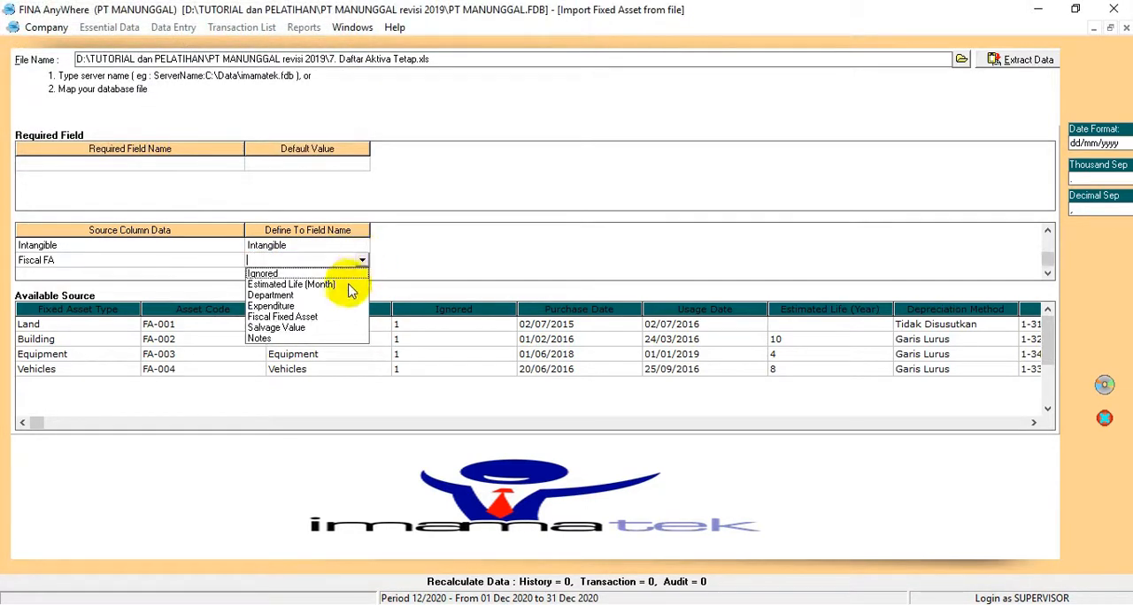
pyautogui.click(305, 317)
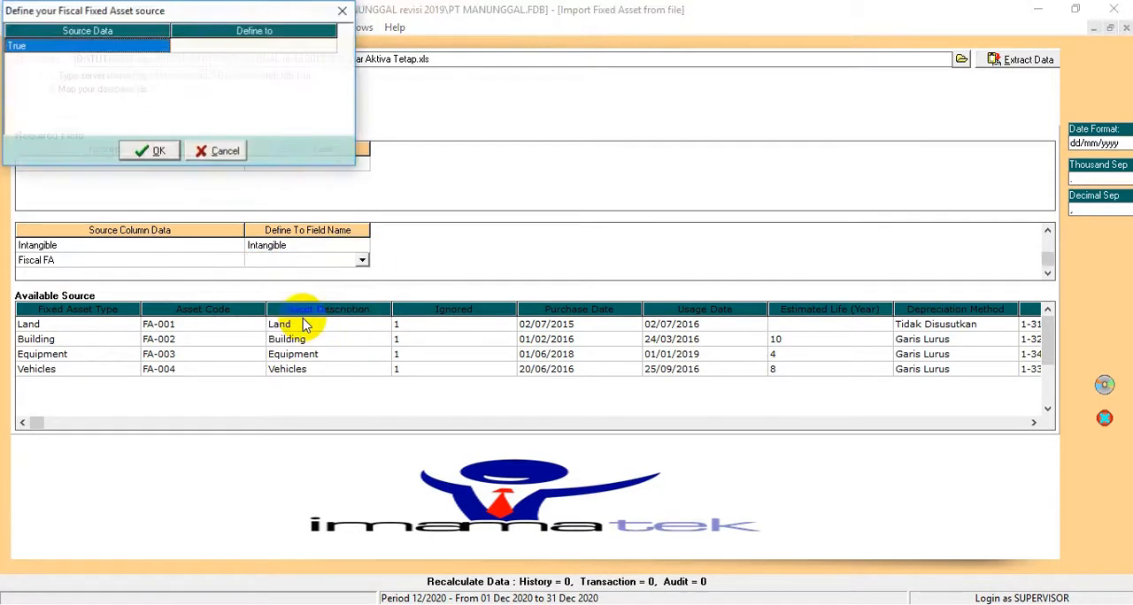
pyautogui.click(311, 45)
pyautogui.click(299, 45)
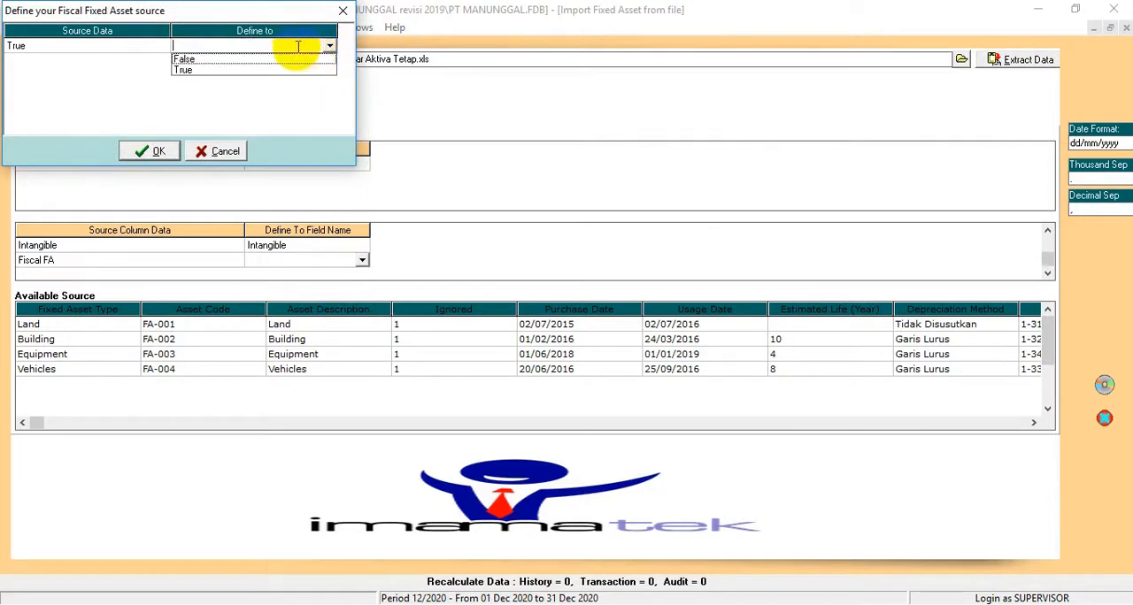
pyautogui.click(232, 70)
pyautogui.click(150, 151)
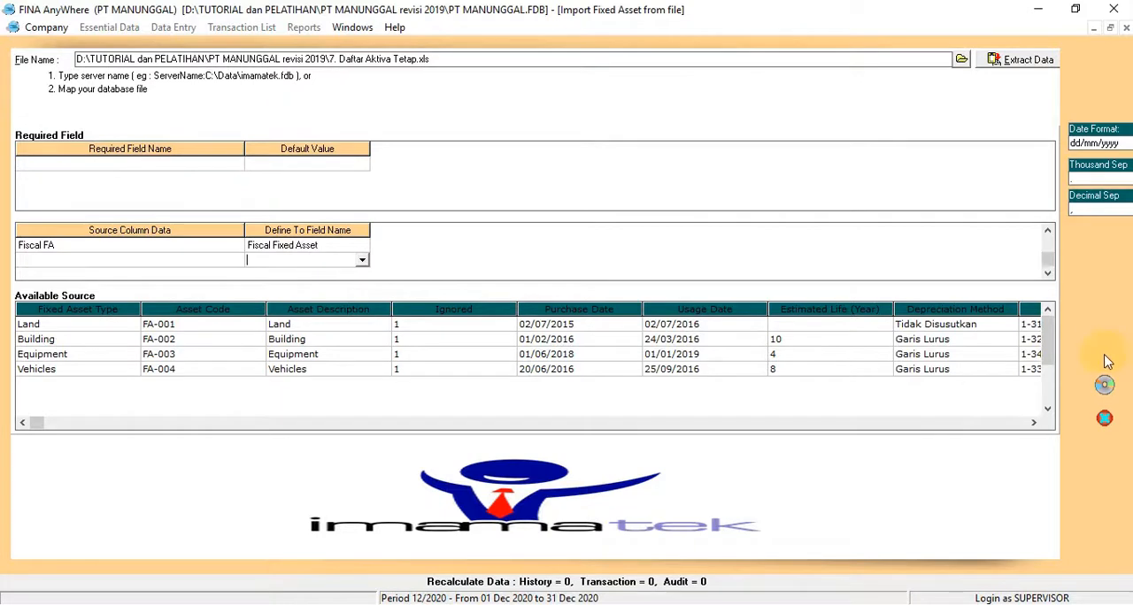
# Step: Import the mapped fixed assets and go on to the Trial Balance step of the guided start-up
pyautogui.click(1105, 387)
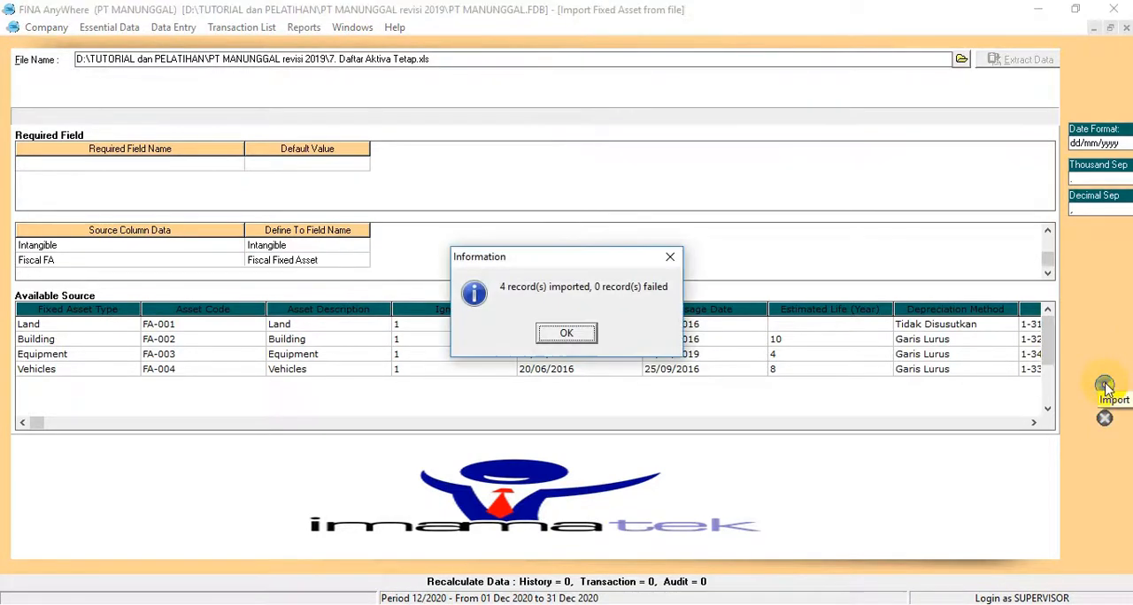
pyautogui.click(567, 333)
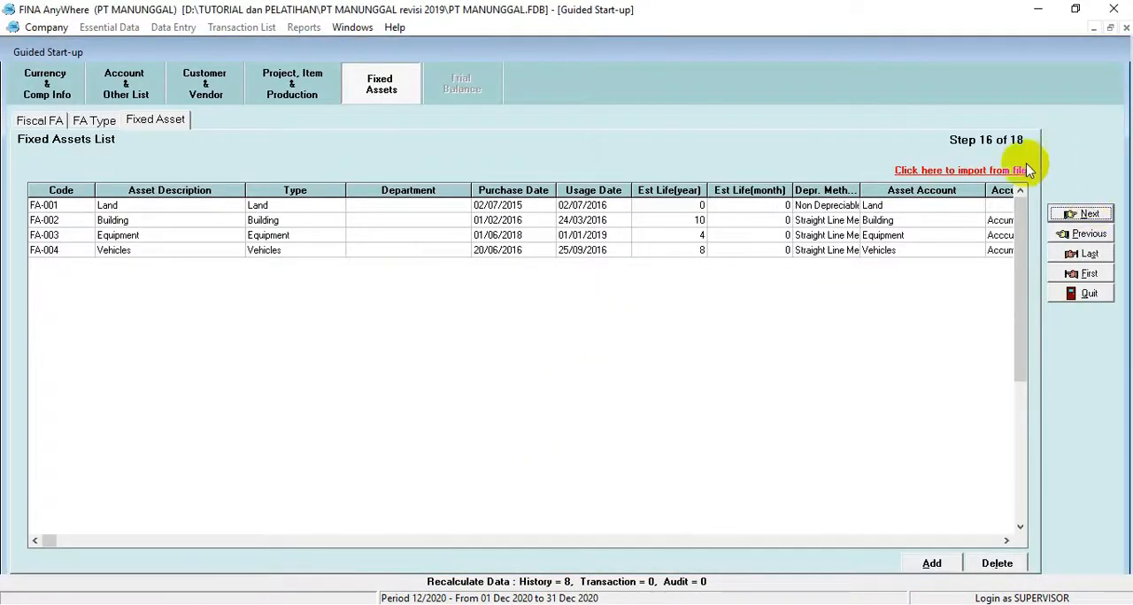
pyautogui.click(1087, 215)
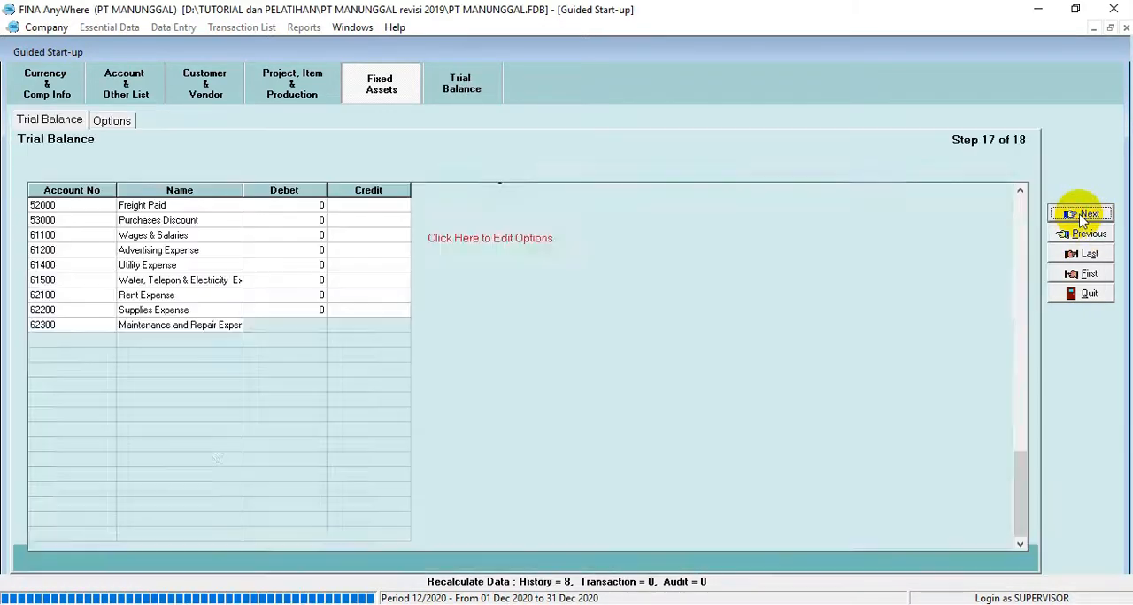
pyautogui.click(1079, 221)
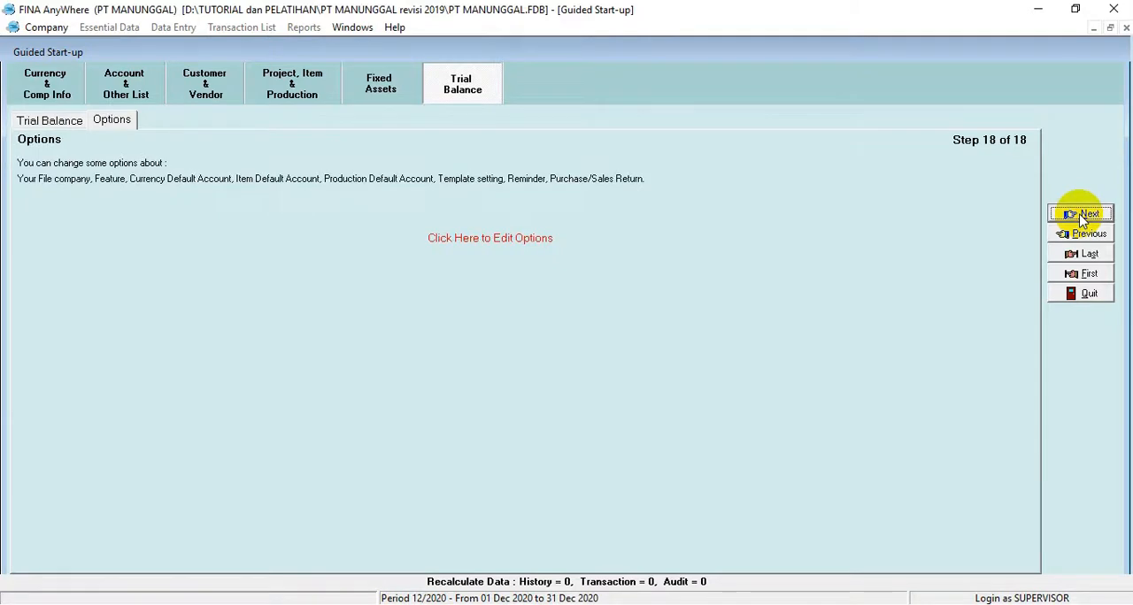
pyautogui.click(1067, 236)
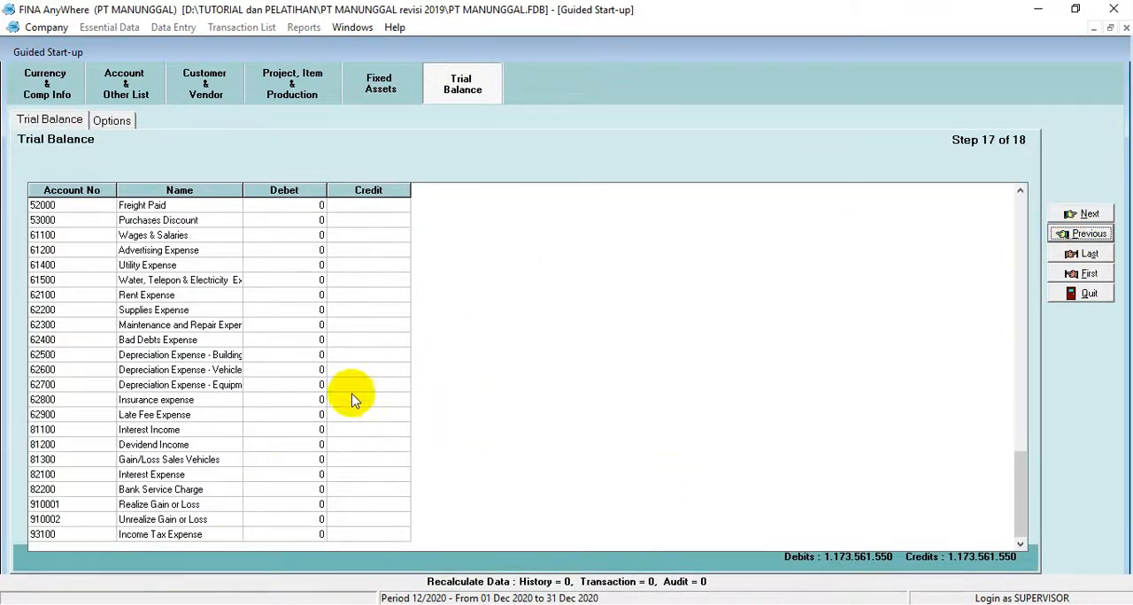
# Step: Examine the debit and credit opening balances of the accounts in the trial balance list
pyautogui.click(261, 400)
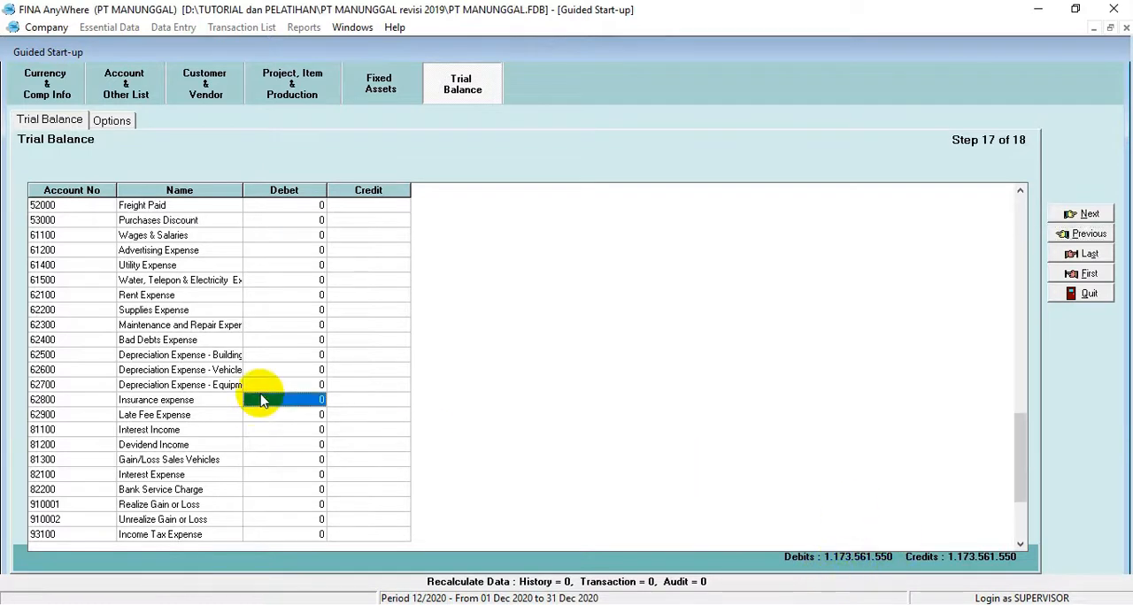
pyautogui.press('Down')
pyautogui.press('Down')
pyautogui.press('Down')
pyautogui.press('Down')
pyautogui.press('Down')
pyautogui.press('Down')
pyautogui.press('Down')
pyautogui.press('Down')
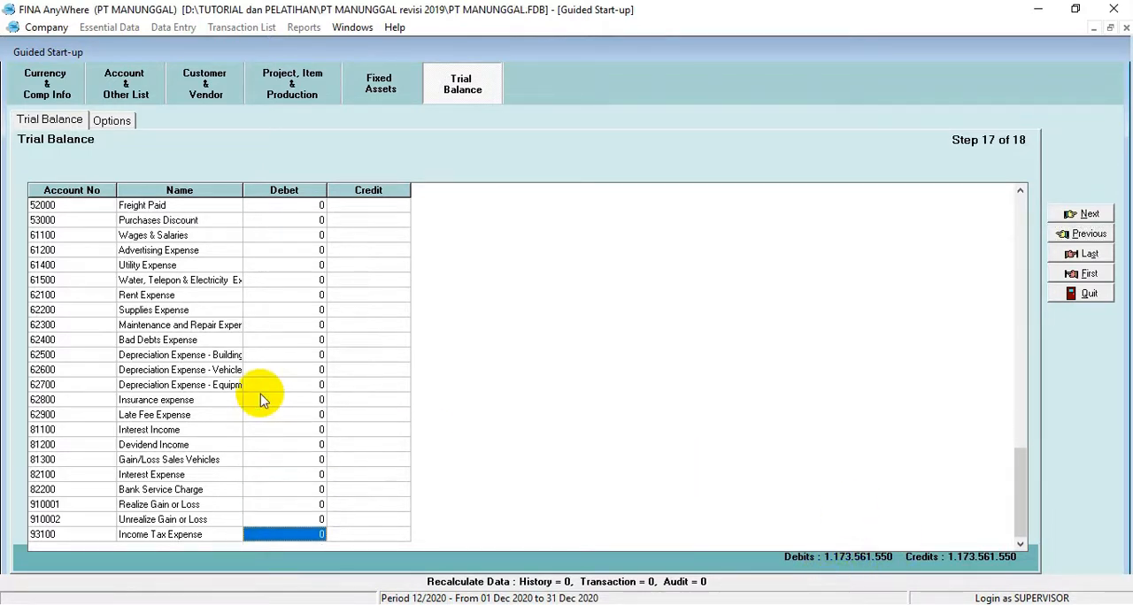
pyautogui.press('Up')
pyautogui.press('Up')
pyautogui.press('Up')
pyautogui.press('Up')
pyautogui.press('Up')
pyautogui.press('Up')
pyautogui.press('Up')
pyautogui.press('Up')
pyautogui.press('Up')
pyautogui.press('Up')
pyautogui.press('Up')
pyautogui.press('Up')
pyautogui.press('Up')
pyautogui.press('Up')
pyautogui.press('Up')
pyautogui.press('Up')
pyautogui.press('Up')
pyautogui.press('Up')
pyautogui.press('Up')
pyautogui.press('Up')
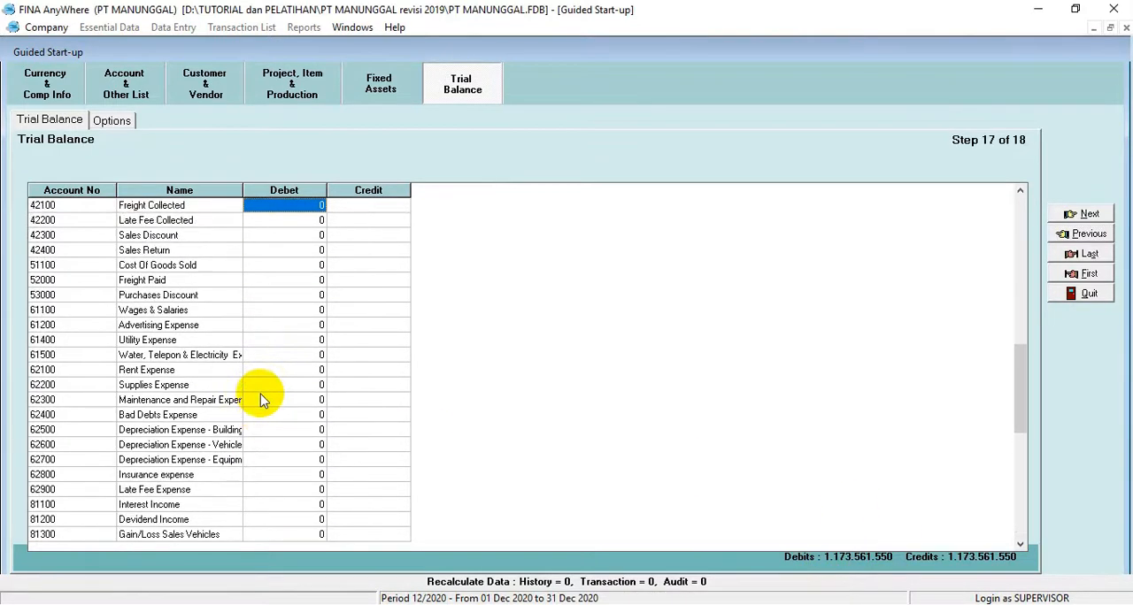
pyautogui.press('Up')
pyautogui.press('Up')
pyautogui.press('Up')
pyautogui.press('Up')
pyautogui.press('Up')
pyautogui.press('Up')
pyautogui.press('Up')
pyautogui.press('Up')
pyautogui.press('Up')
pyautogui.press('Up')
pyautogui.press('Up')
pyautogui.press('Up')
pyautogui.press('Up')
pyautogui.press('Up')
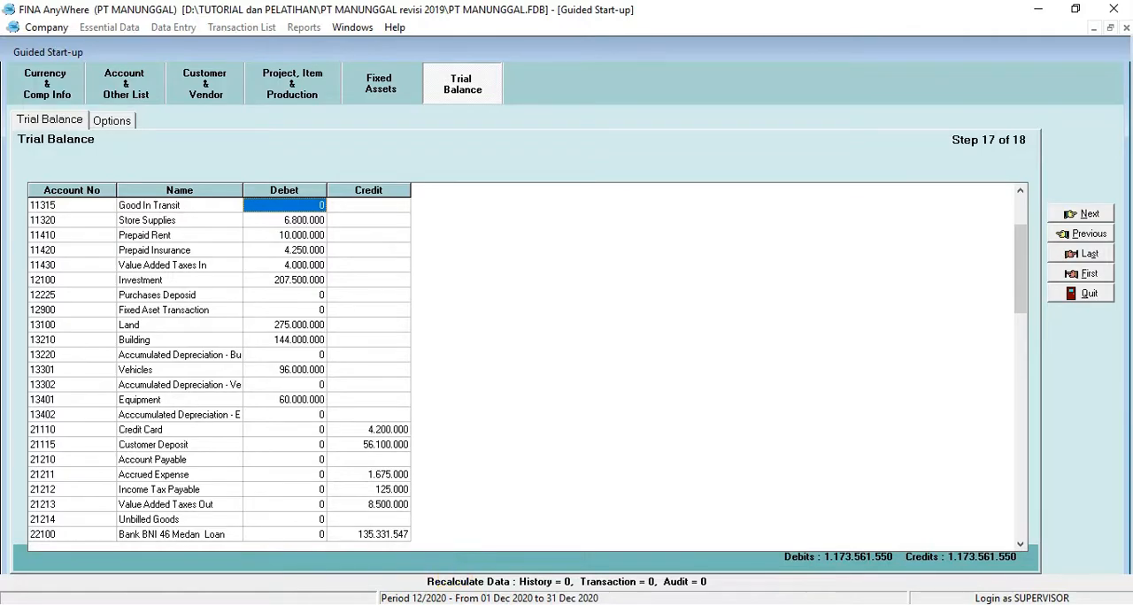
# Step: Switch to Nitro Pro and look up the trial balance table in the SOAL UKK PT MANUNGGAL REVISI document
pyautogui.click(440, 603)
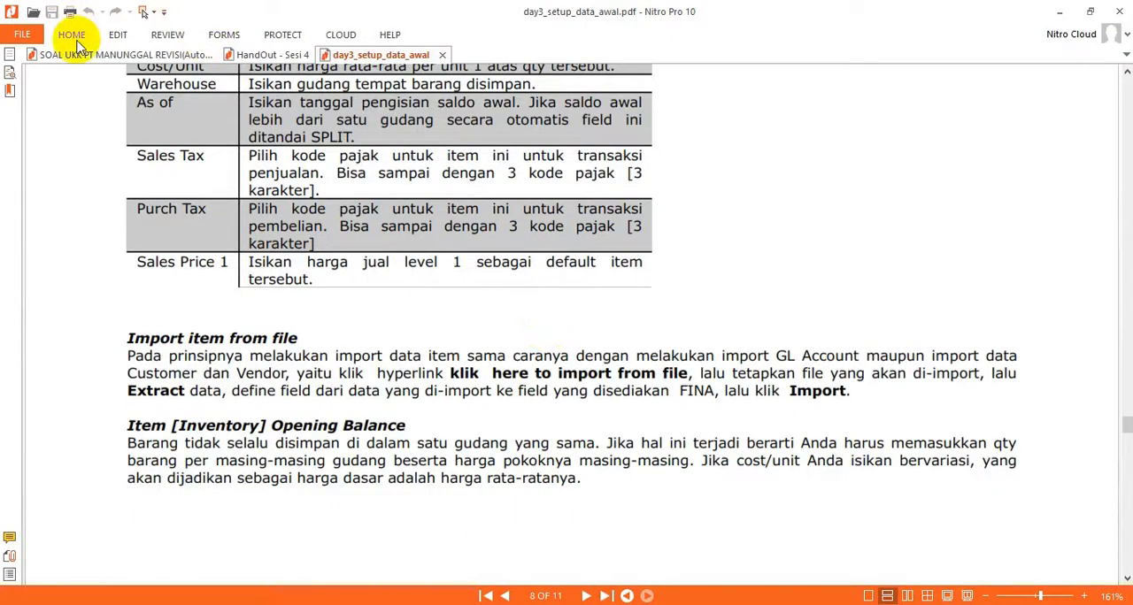
pyautogui.click(80, 54)
pyautogui.scroll(-10, 389, 262)
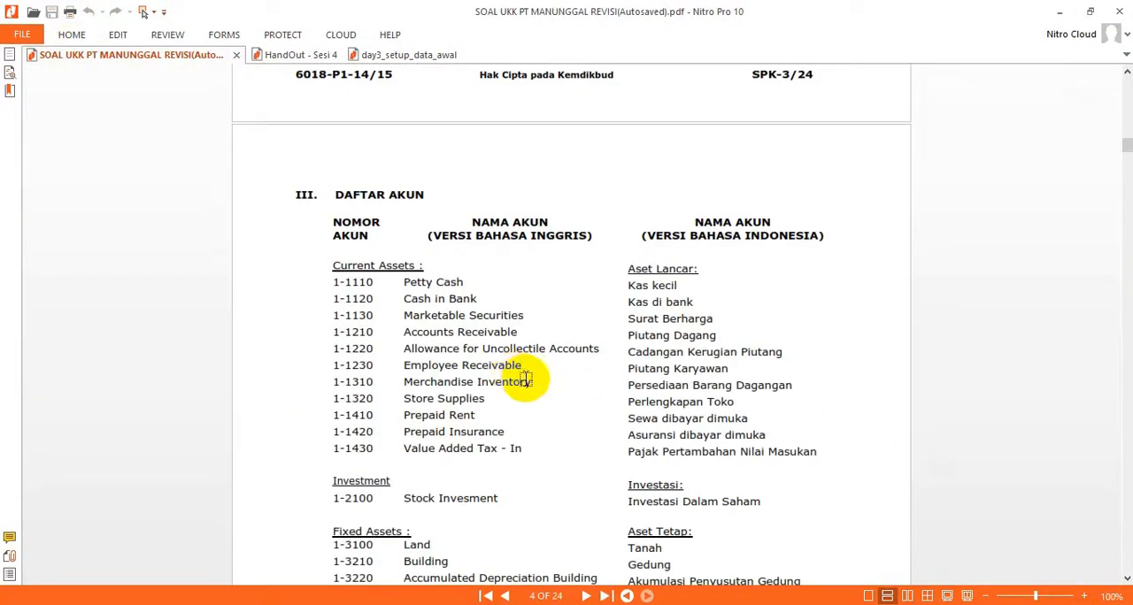
pyautogui.scroll(-15, 524, 379)
pyautogui.scroll(-10, 819, 258)
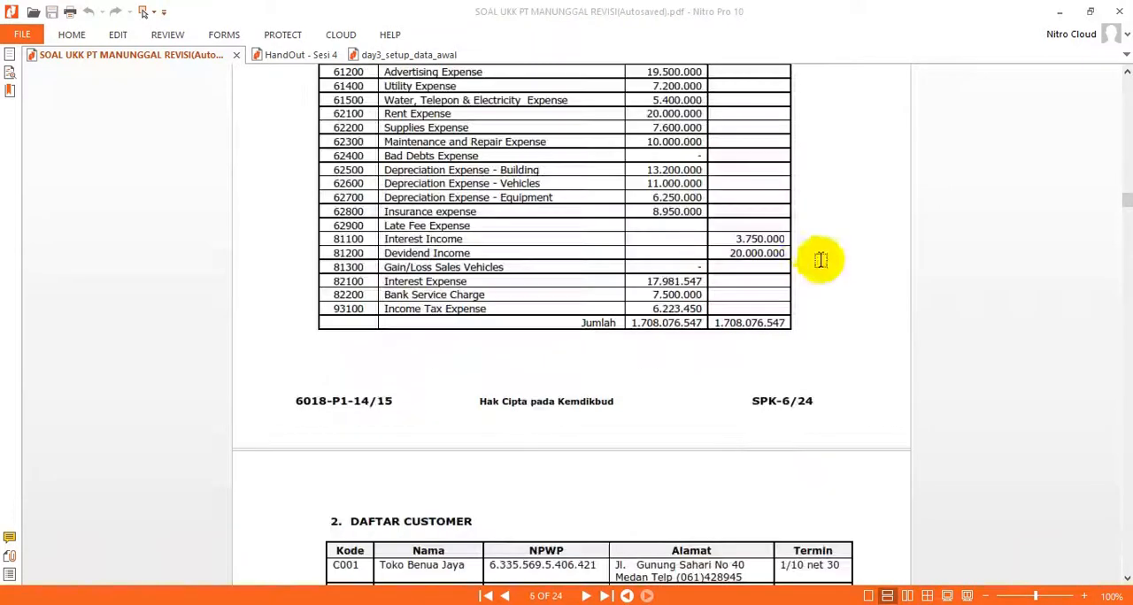
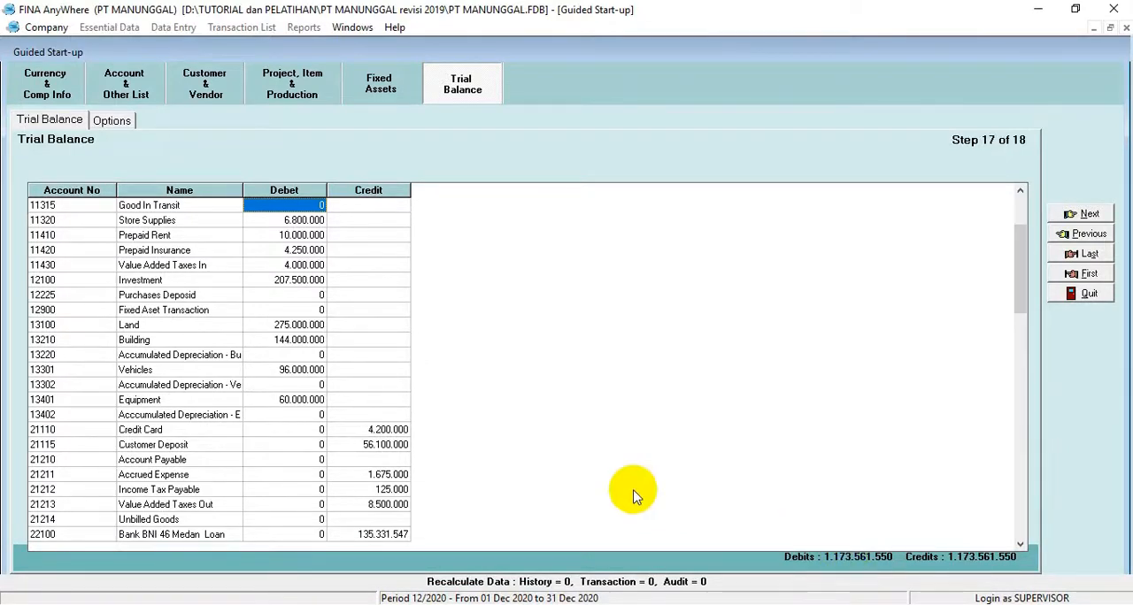
# Step: Leave the start-up options unchanged and finish the guided start-up
pyautogui.click(1087, 215)
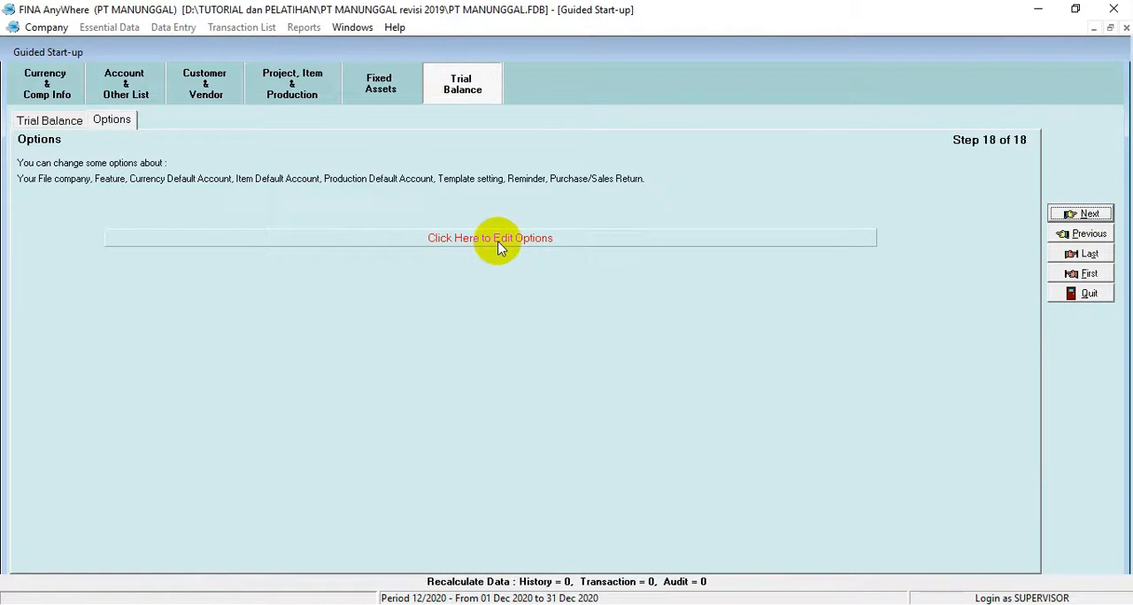
pyautogui.click(1086, 215)
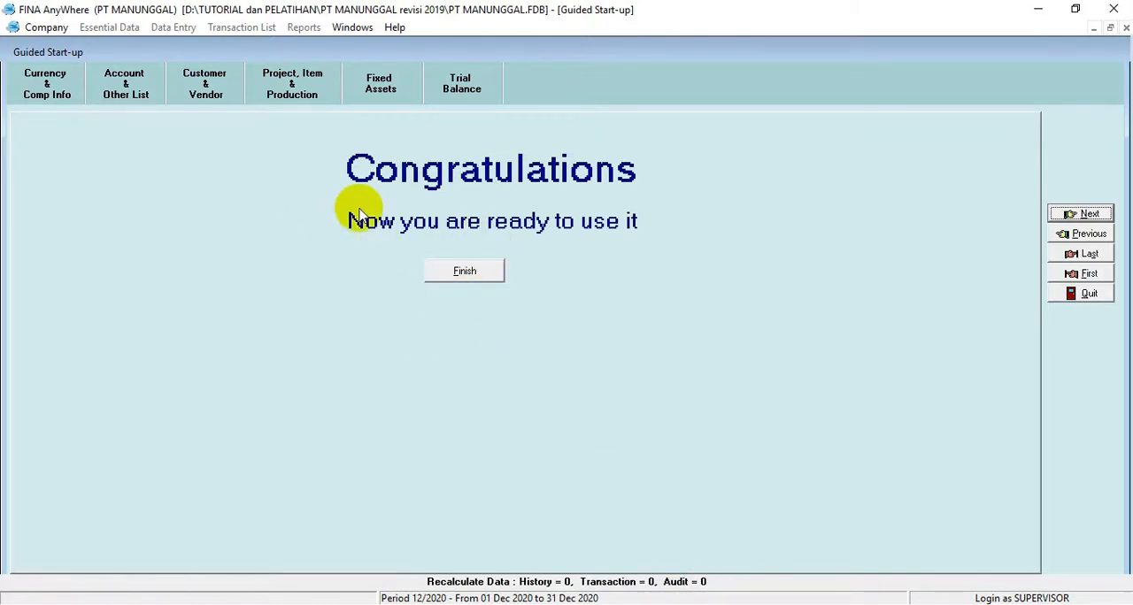
pyautogui.click(471, 275)
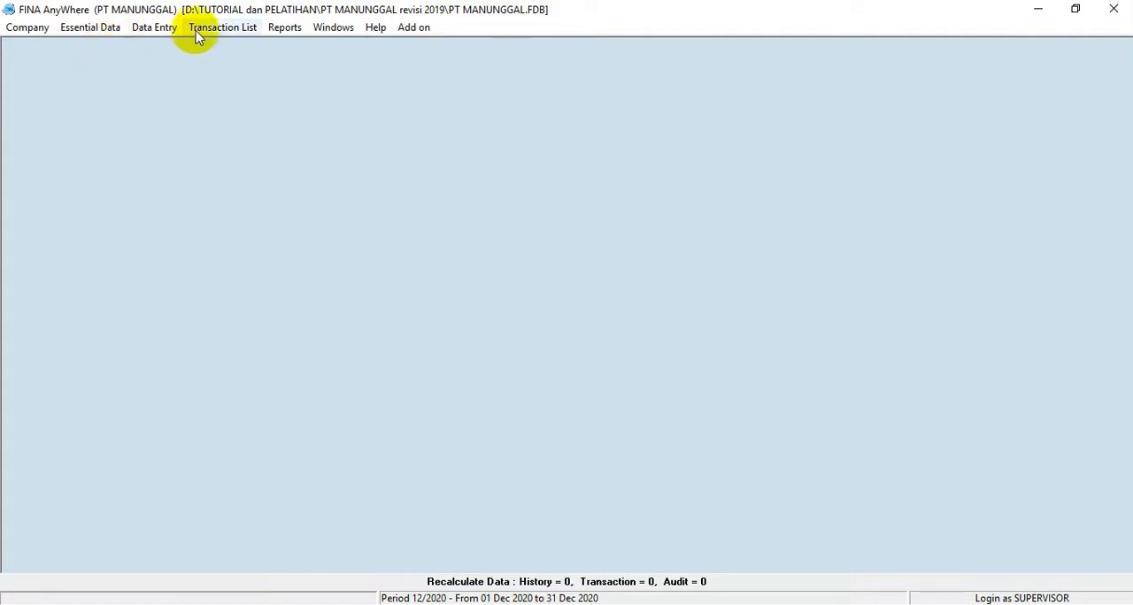
# Step: Open the Period End form for data entry and set its period to November 2019
pyautogui.click(167, 31)
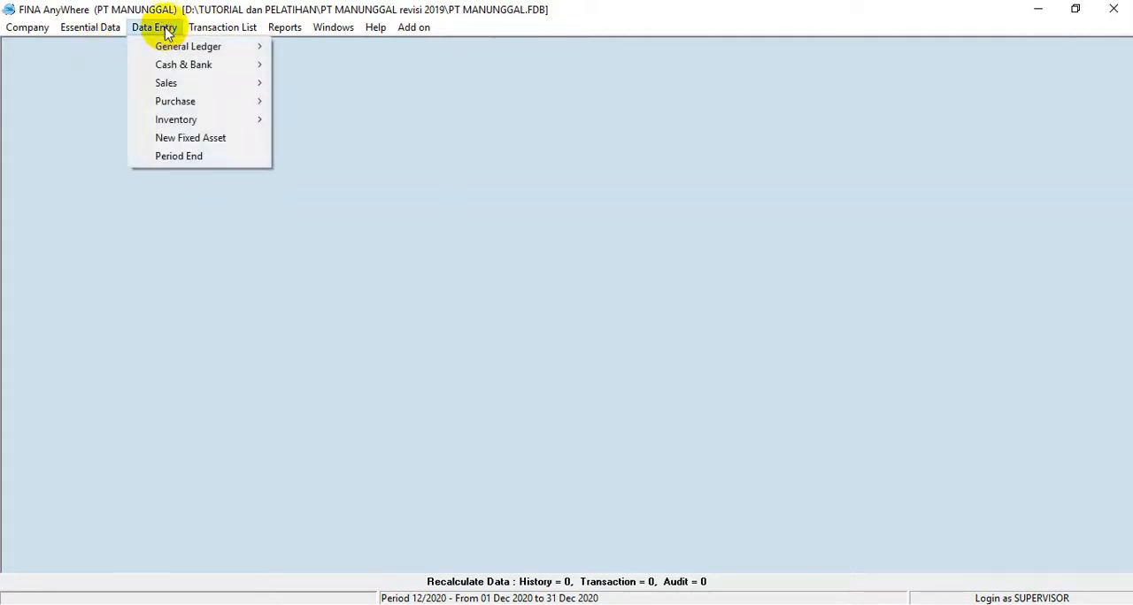
pyautogui.click(73, 93)
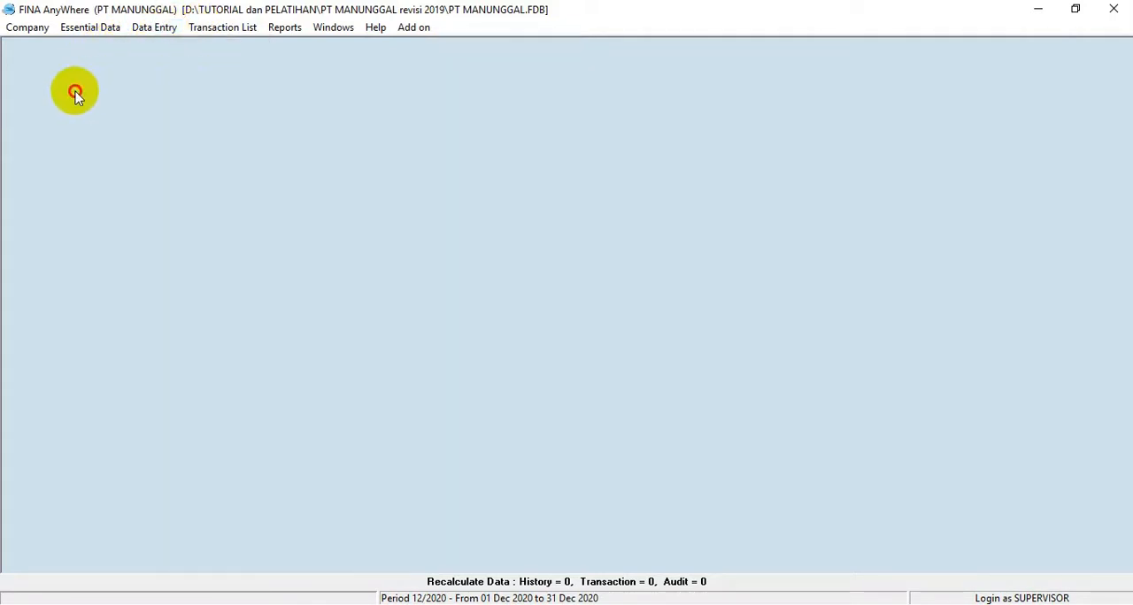
pyautogui.click(145, 29)
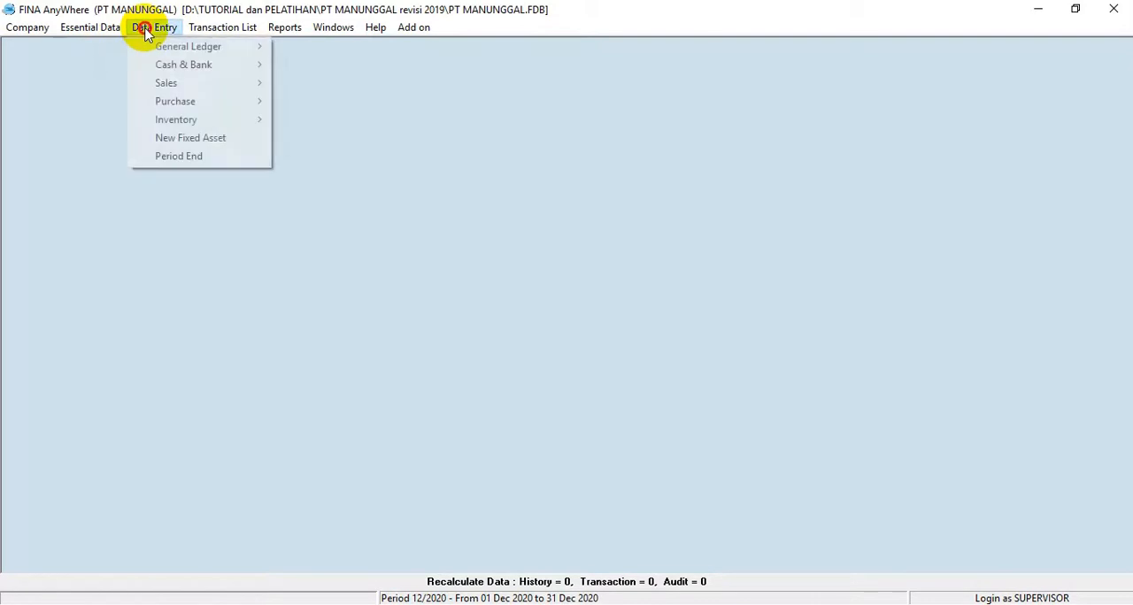
pyautogui.click(162, 157)
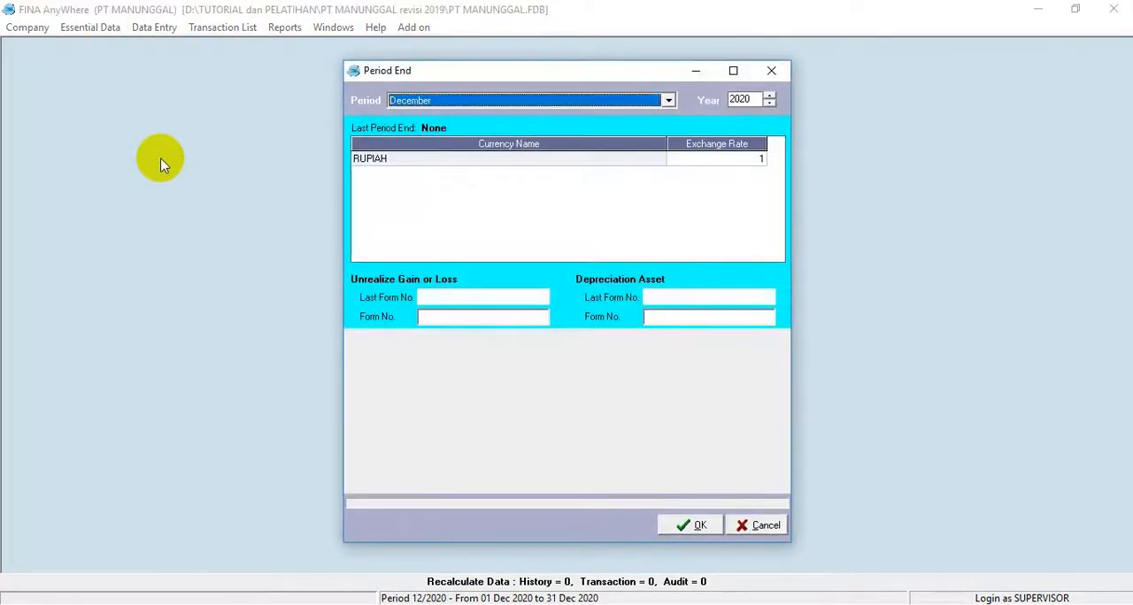
pyautogui.click(669, 102)
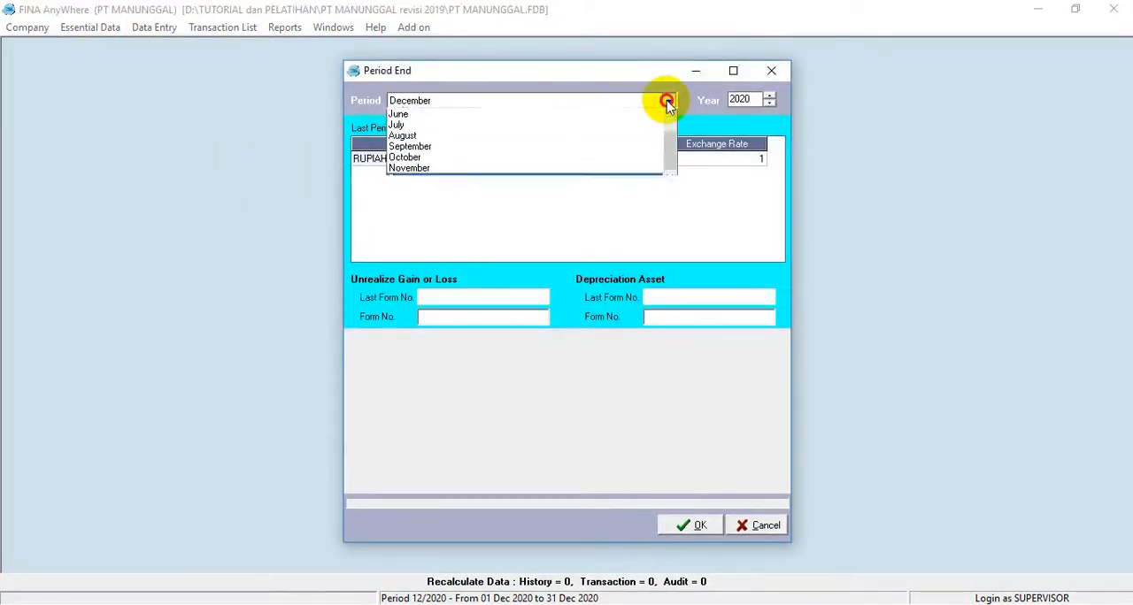
pyautogui.click(460, 181)
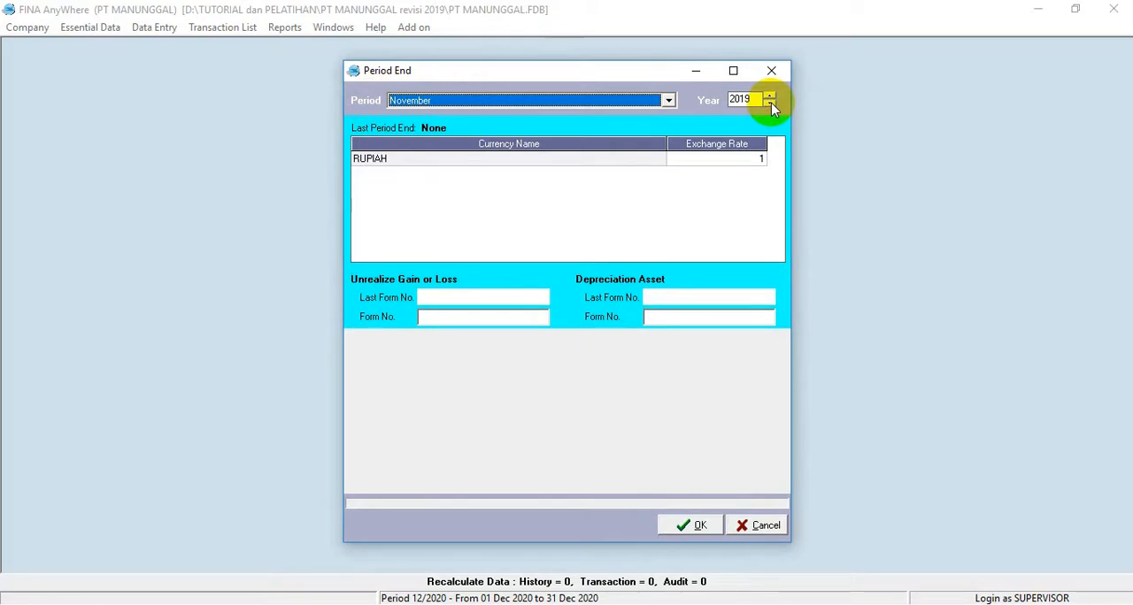
pyautogui.click(459, 162)
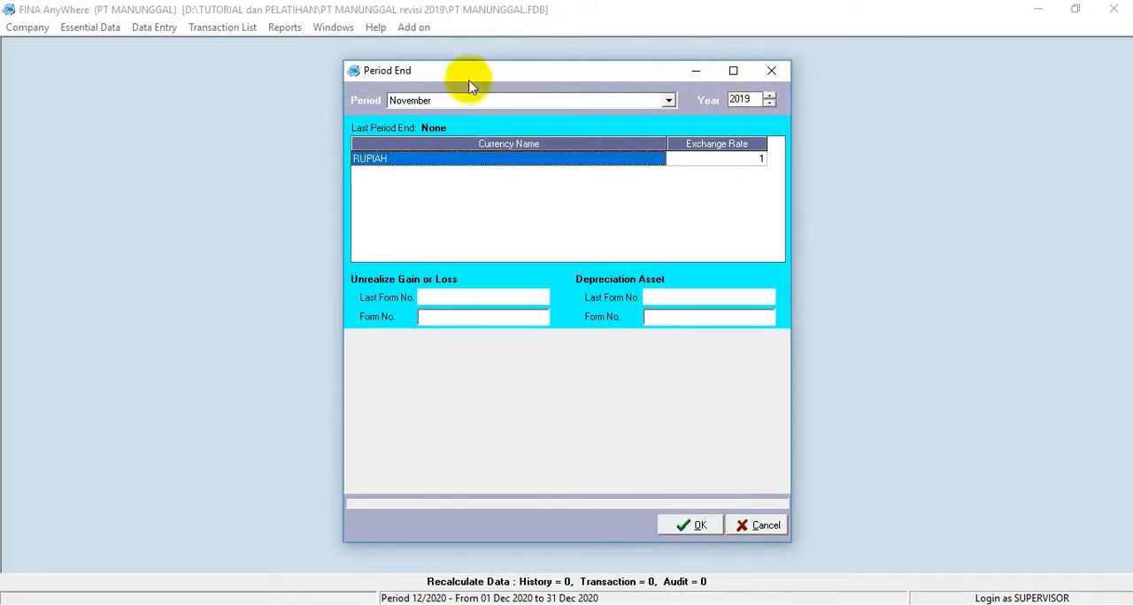
# Step: Run the period end, accepting auto-generated form numbers for the unrealized gain or loss and asset depreciation
pyautogui.click(697, 529)
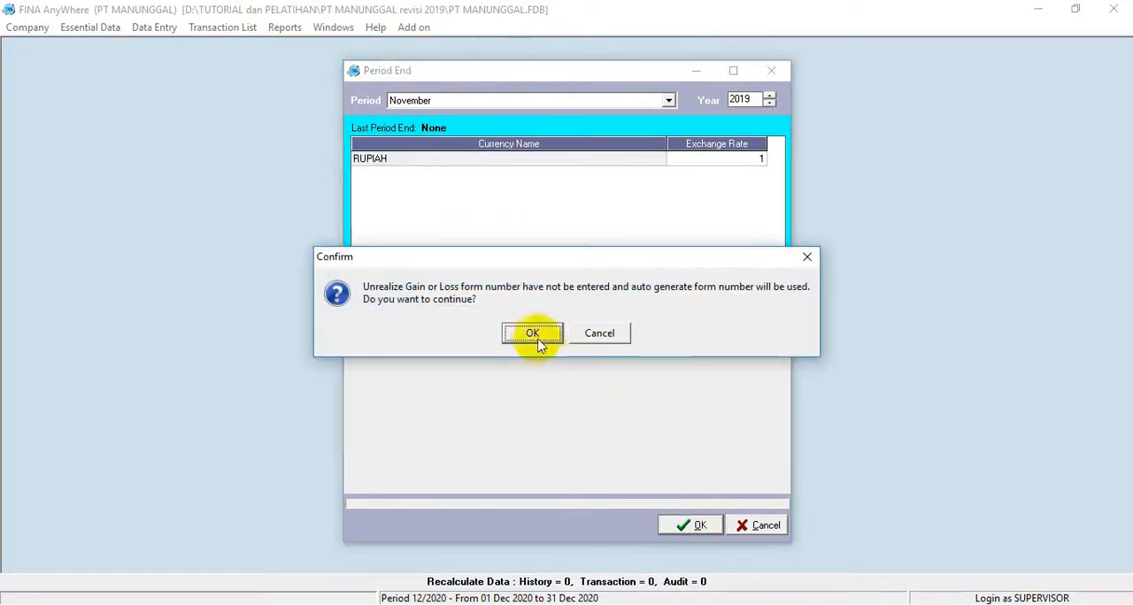
pyautogui.click(532, 335)
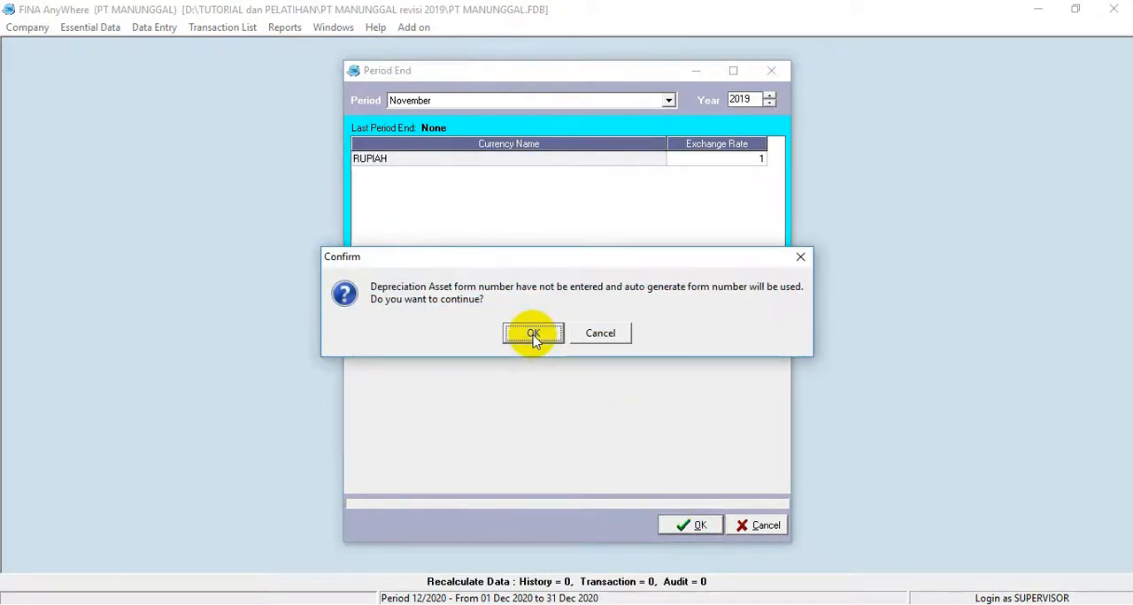
pyautogui.click(532, 334)
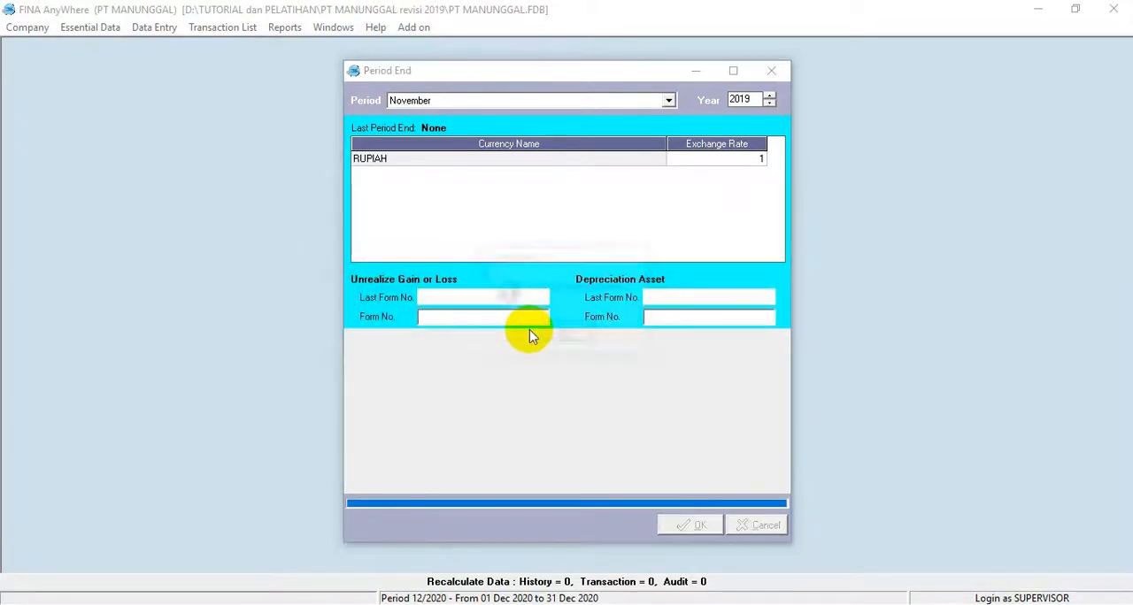
pyautogui.click(549, 334)
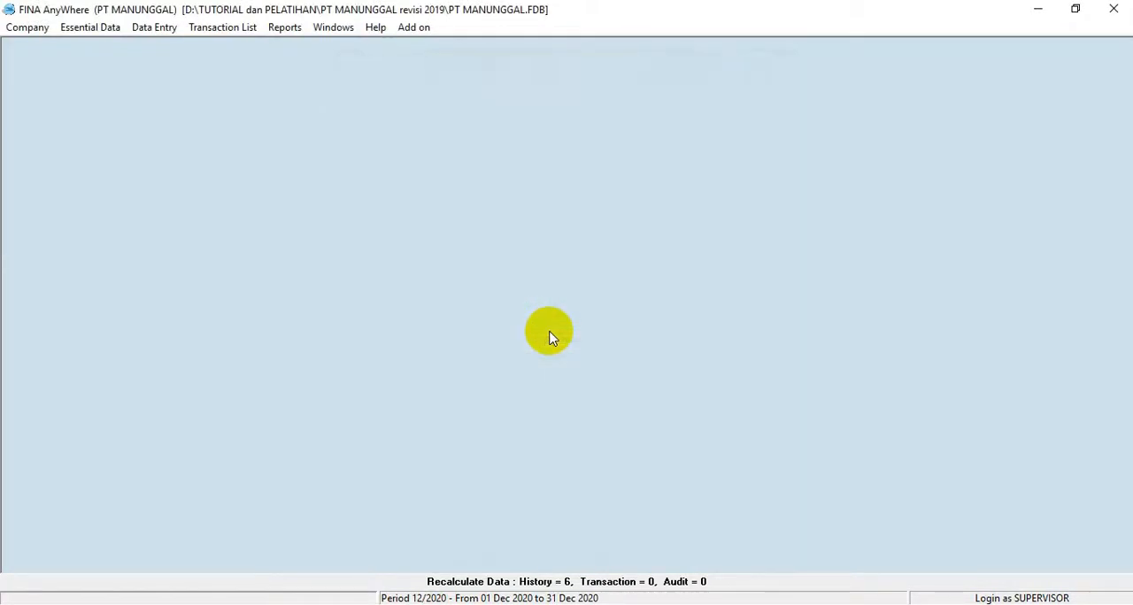
# Step: Check the trial balance totals in the SOAL UKK PT MANUNGGAL REVISI document in Nitro Pro, and open FINA's Trial Balance (Classic) general ledger report
pyautogui.click(429, 604)
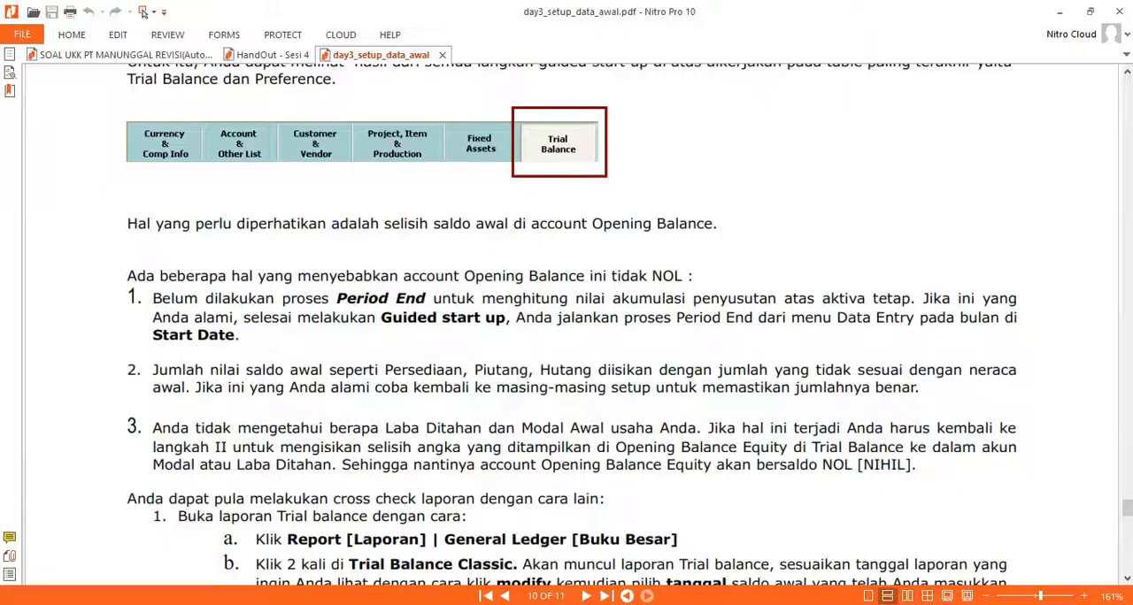
pyautogui.click(62, 56)
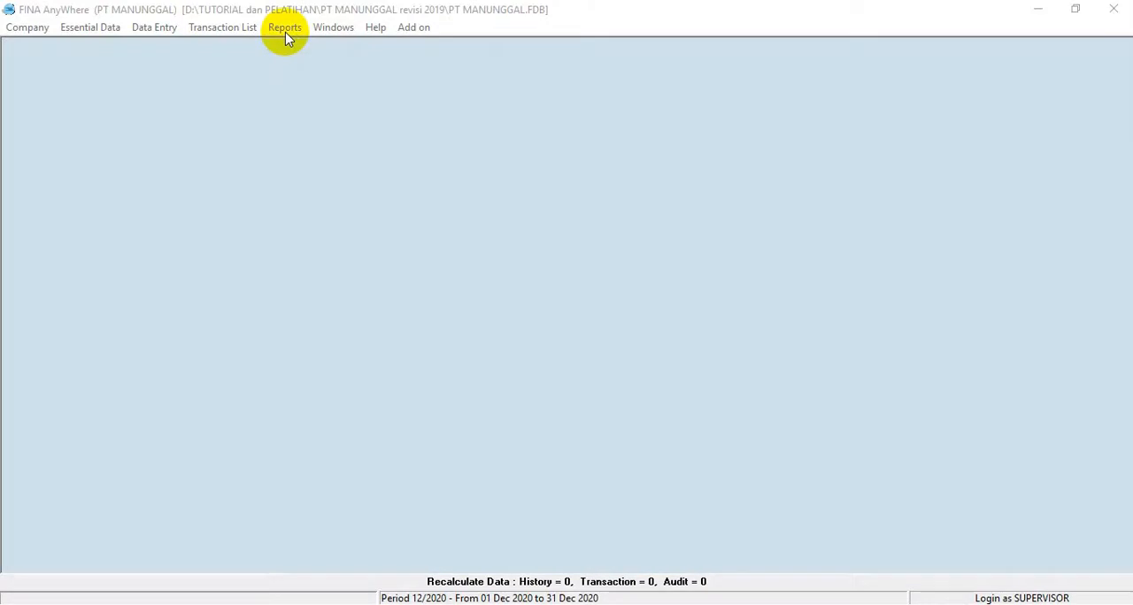
pyautogui.click(285, 31)
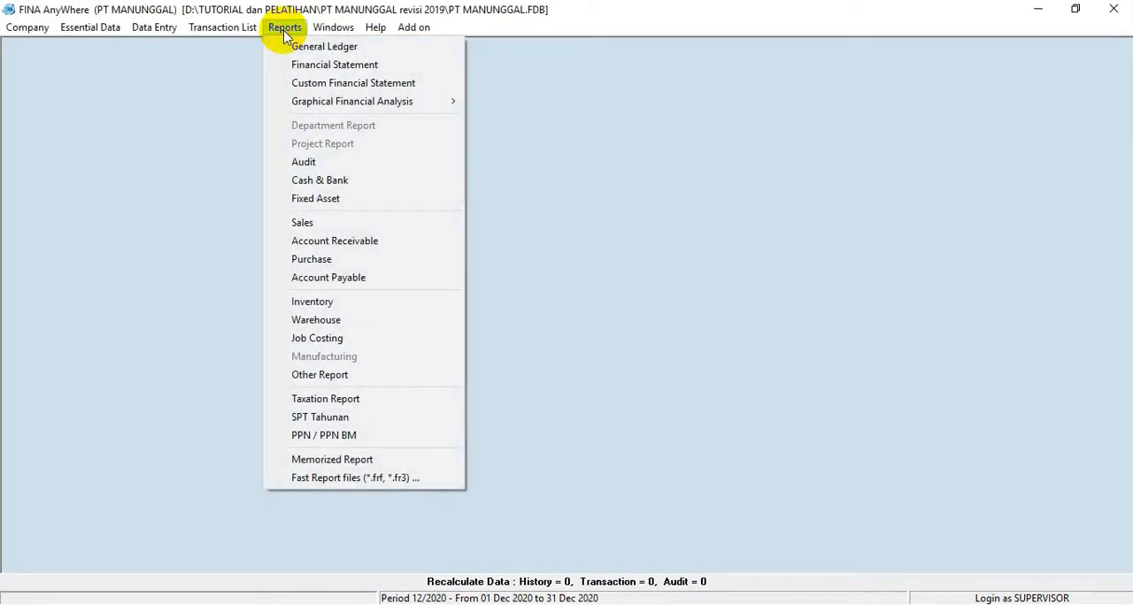
pyautogui.click(304, 47)
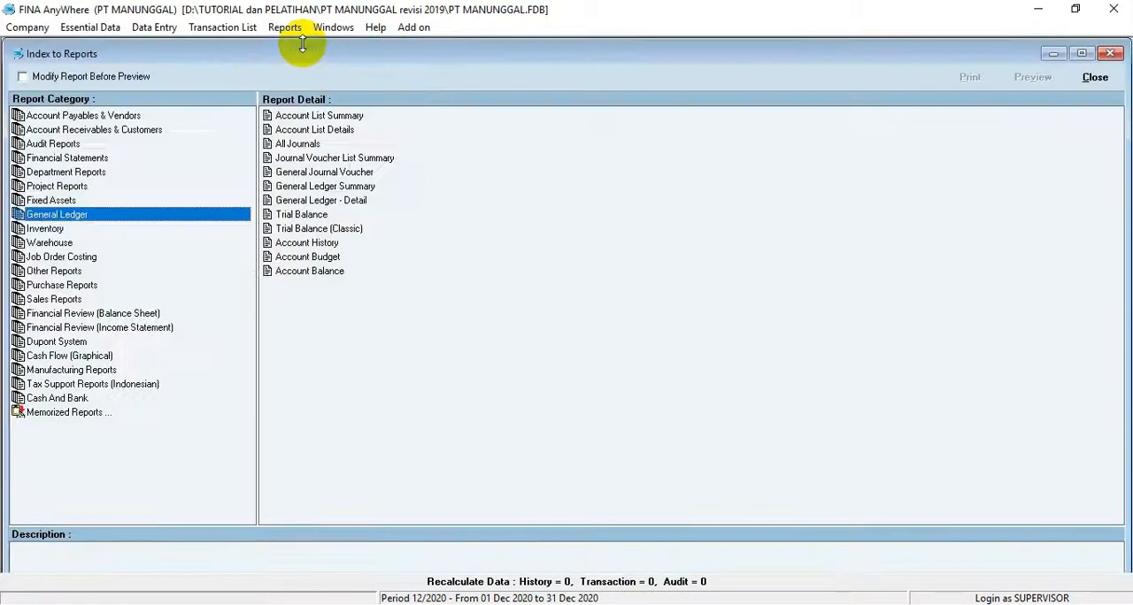
pyautogui.click(315, 232)
pyautogui.doubleClick(315, 231)
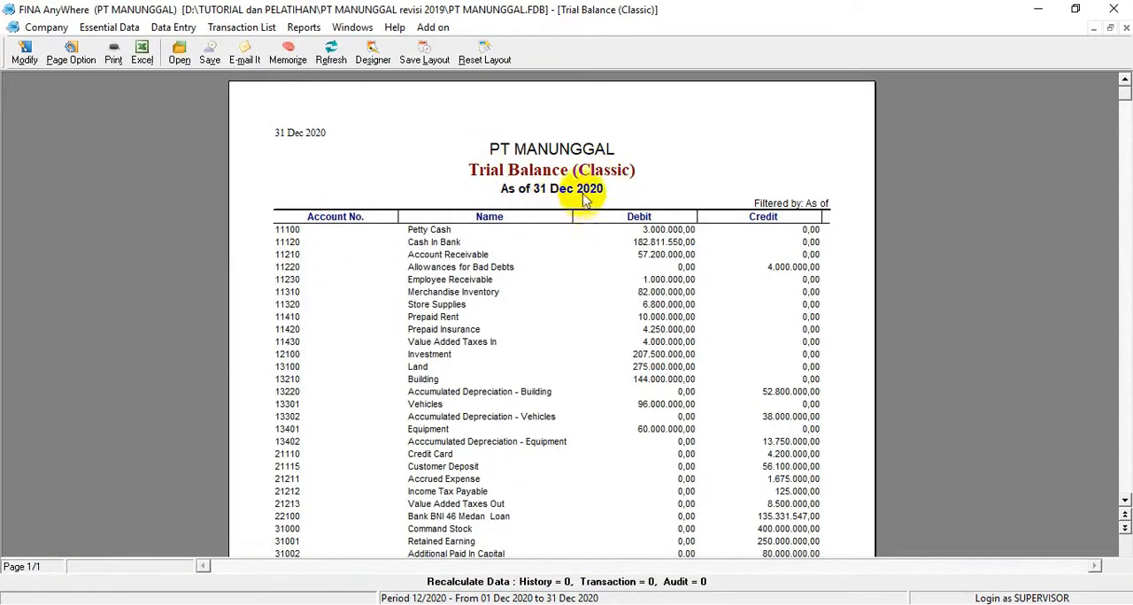
pyautogui.scroll(-5, 556, 378)
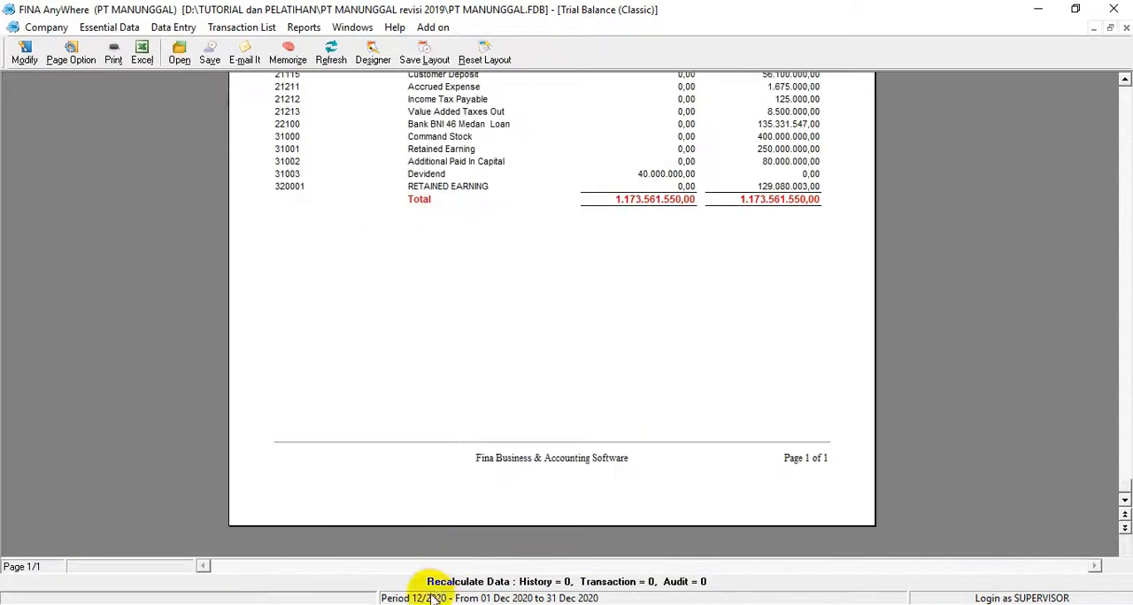
# Step: Switch to Nitro Pro and check the date and the debit and credit totals of the Neraca Saldo table
pyautogui.click(460, 603)
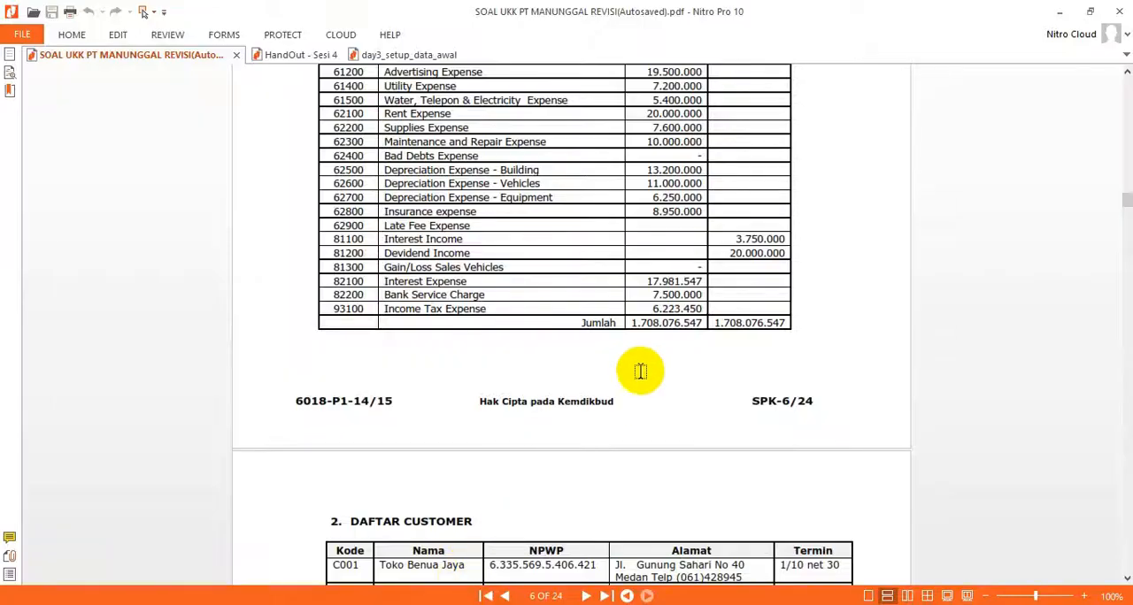
pyautogui.moveTo(629, 322); pyautogui.dragTo(788, 342)
pyautogui.scroll(10, 761, 349)
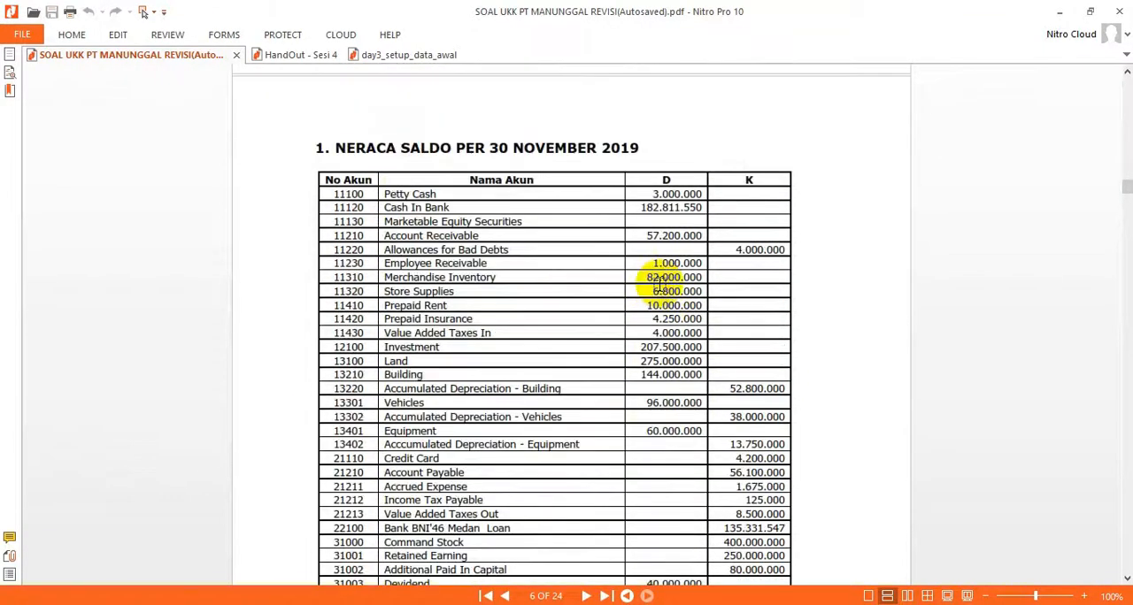
pyautogui.scroll(-10, 561, 233)
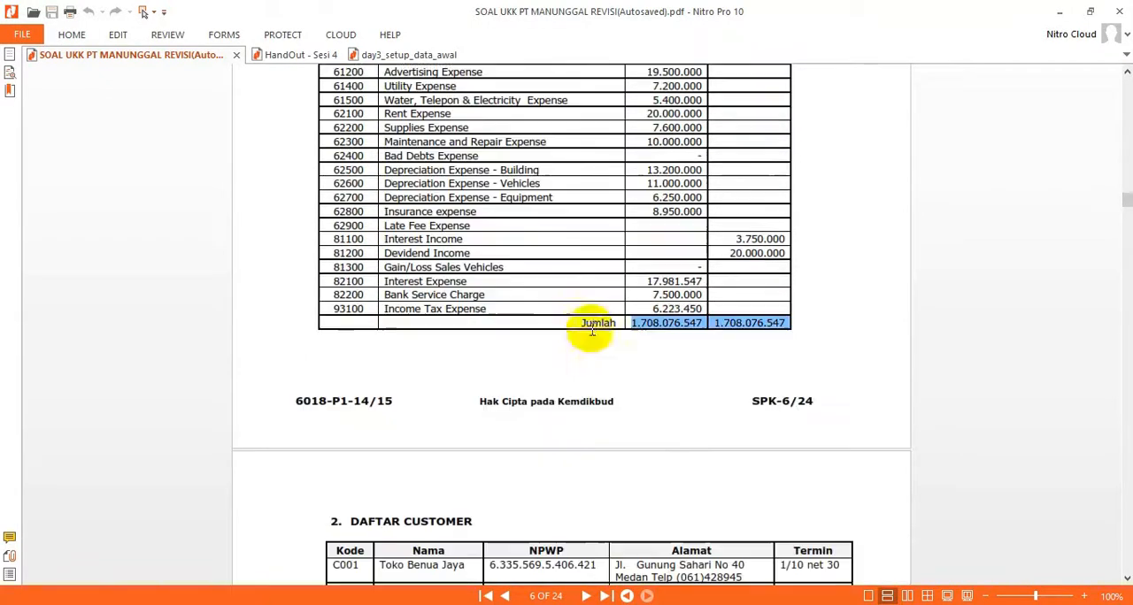
pyautogui.click(677, 411)
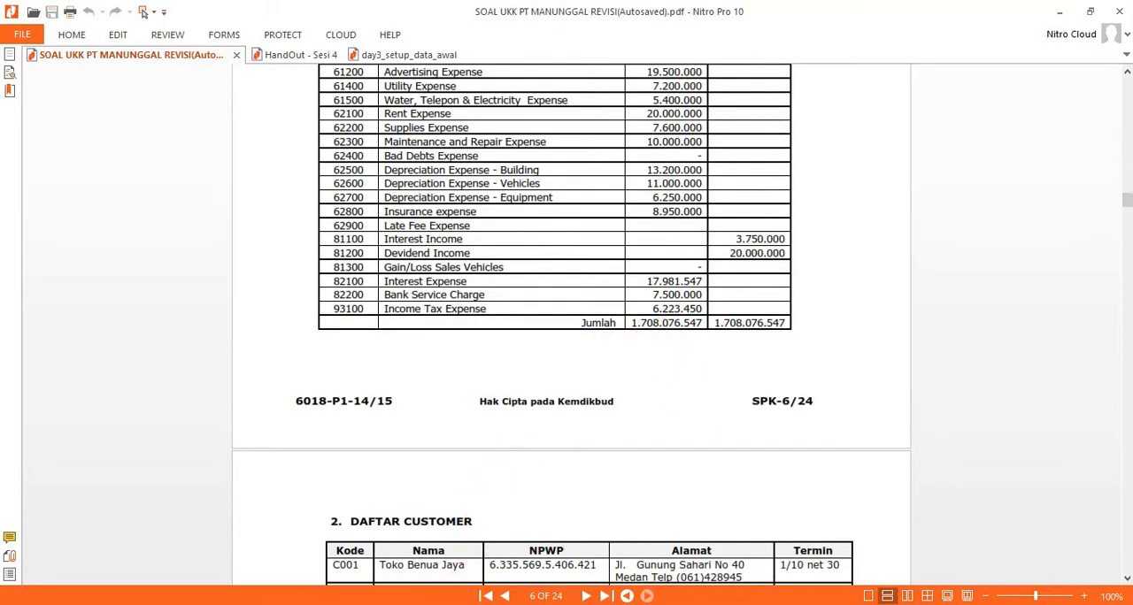
# Step: Switch back to FINA and set the Trial Balance (Classic) report's as-of date to 30/11/2019
pyautogui.hotkey('alt', 'Tab')
pyautogui.scroll(10, 341, 163)
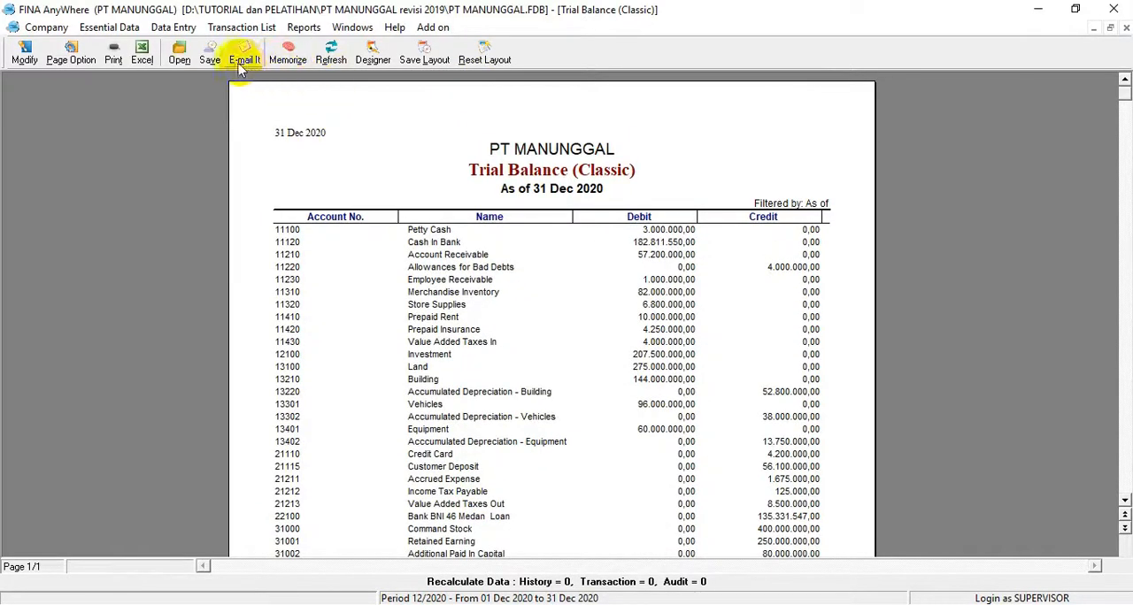
pyautogui.click(22, 48)
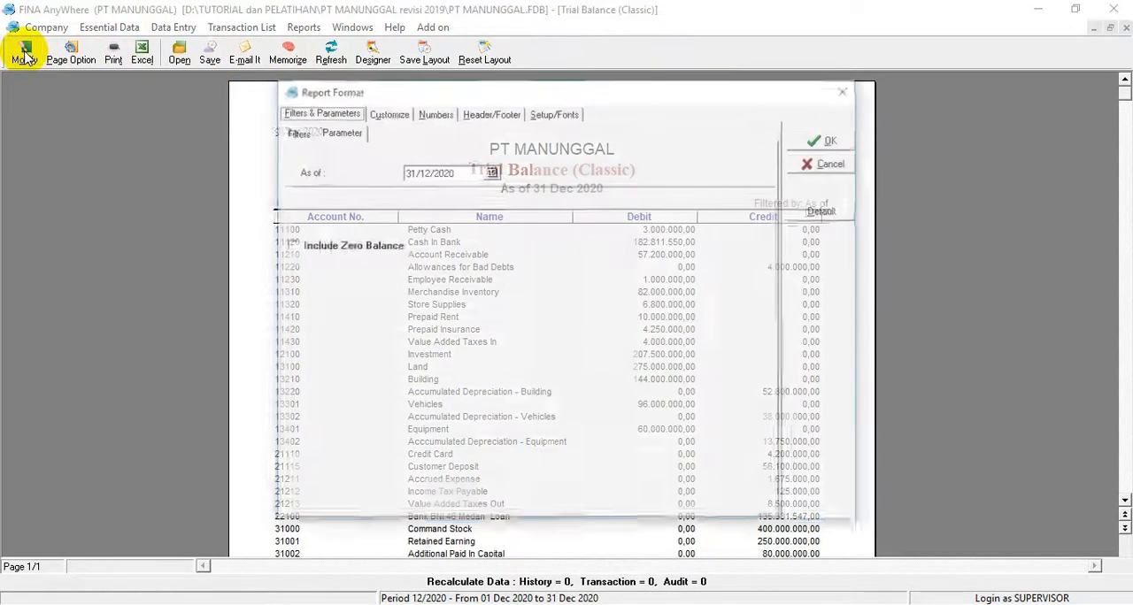
pyautogui.moveTo(473, 172); pyautogui.dragTo(336, 170)
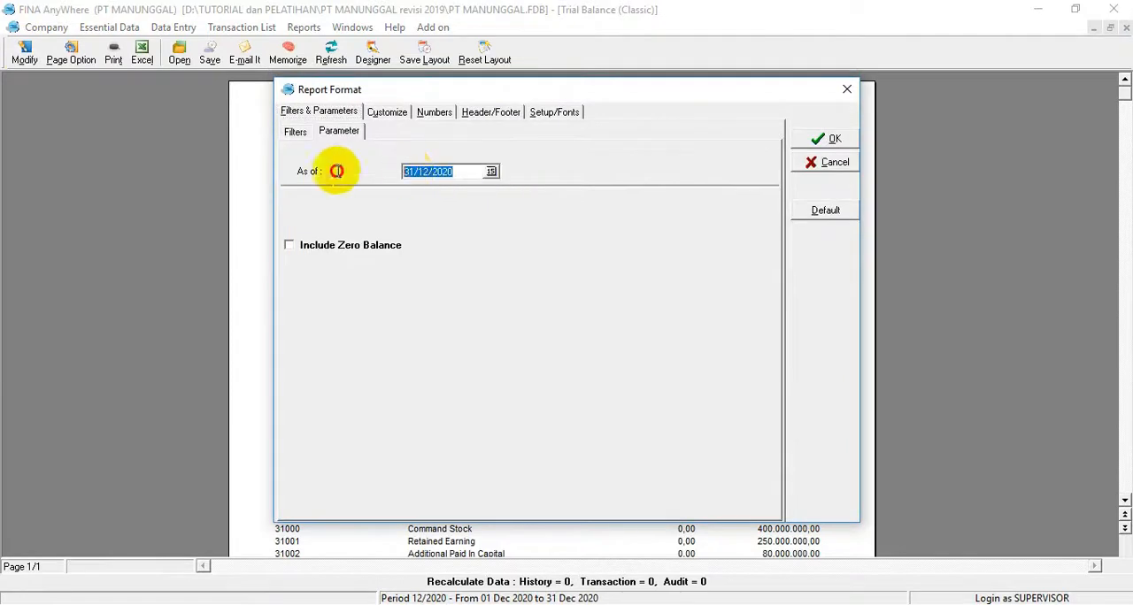
pyautogui.write('3')
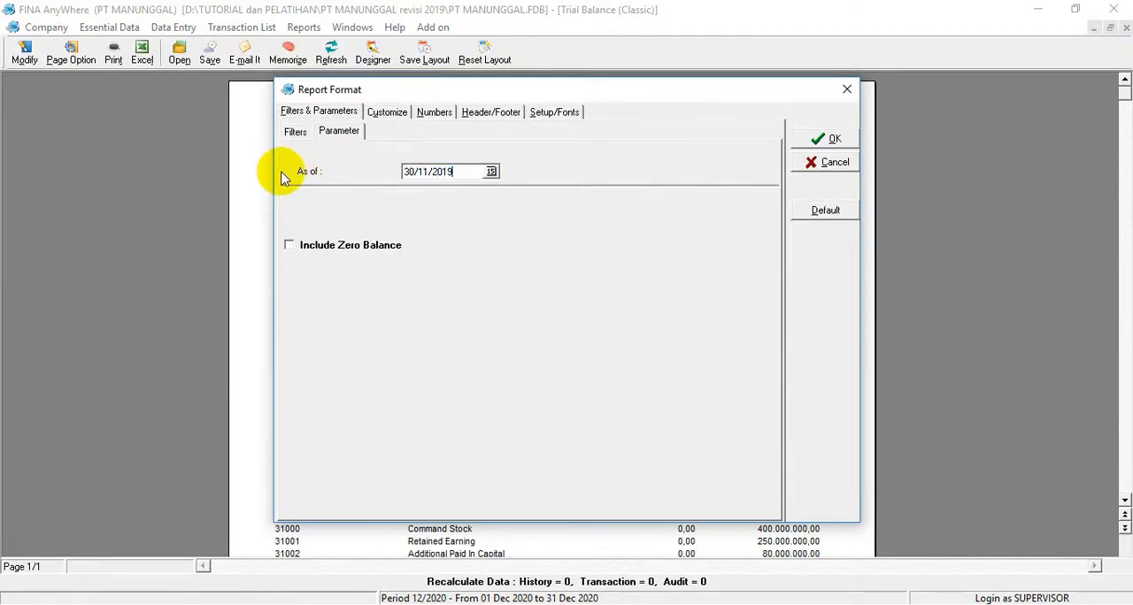
pyautogui.write('0/11/2019')
pyautogui.click(832, 140)
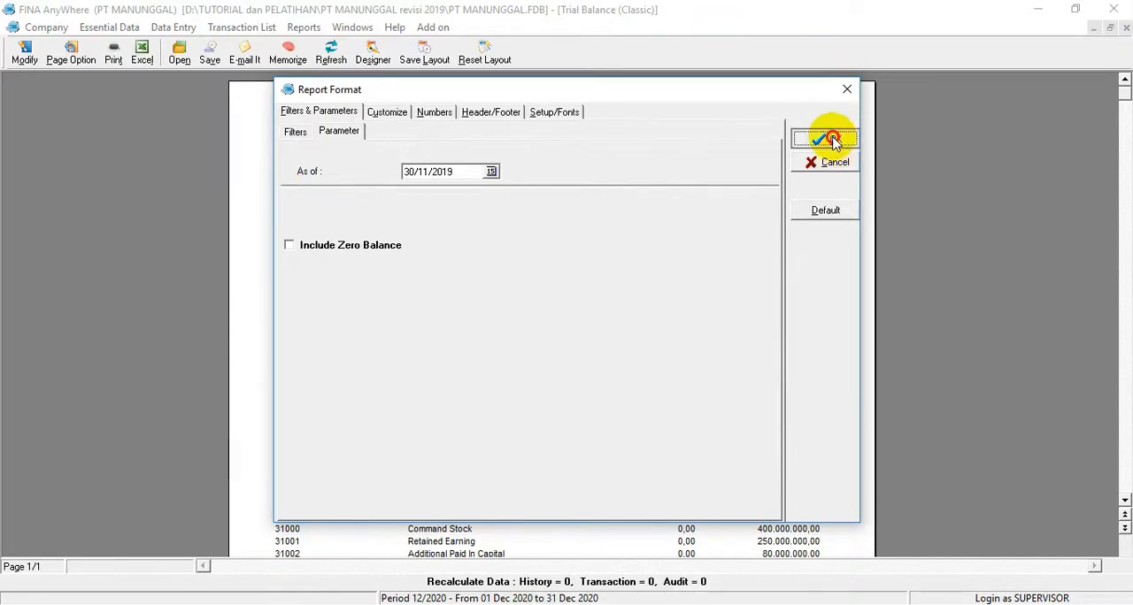
# Step: Compare the debit and credit totals of the Trial Balance (Classic) report with the source document in Nitro Pro
pyautogui.scroll(-10, 777, 249)
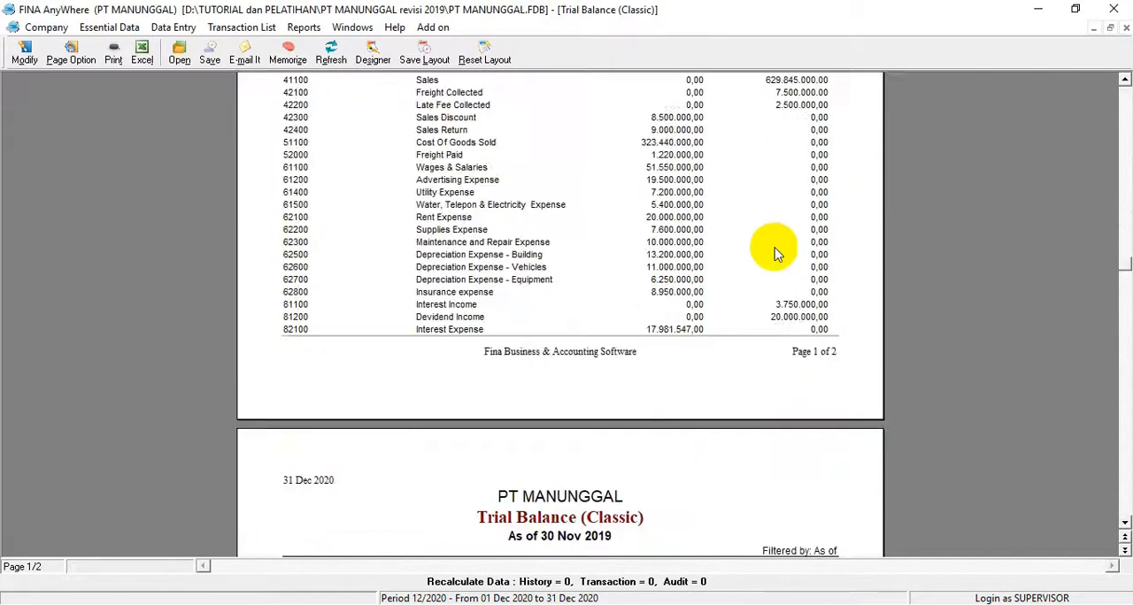
pyautogui.scroll(-5, 775, 253)
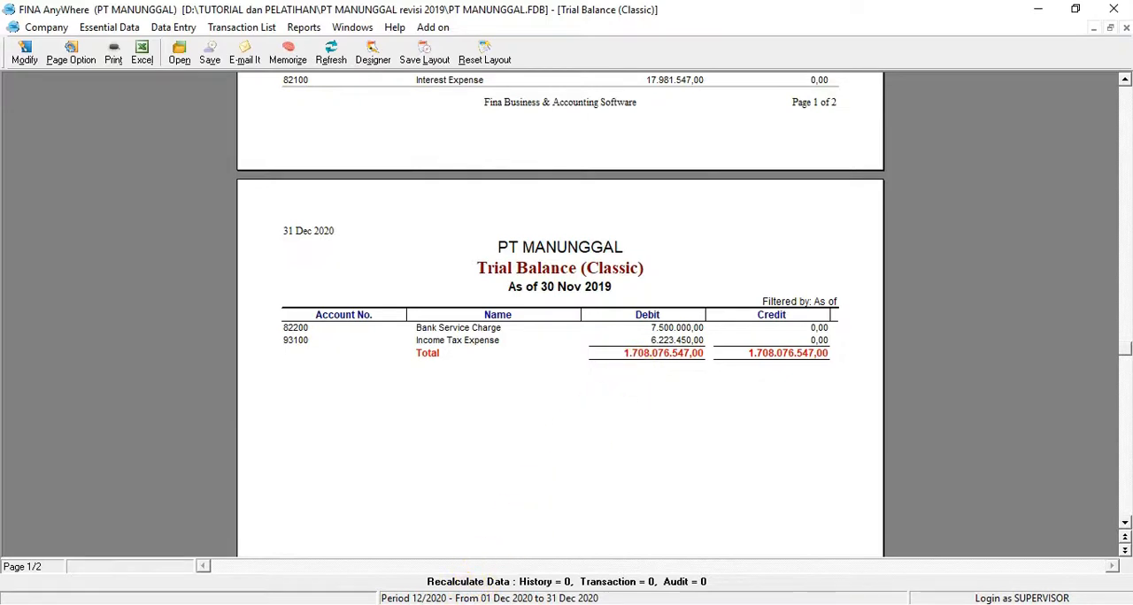
pyautogui.hotkey('alt', 'Tab')
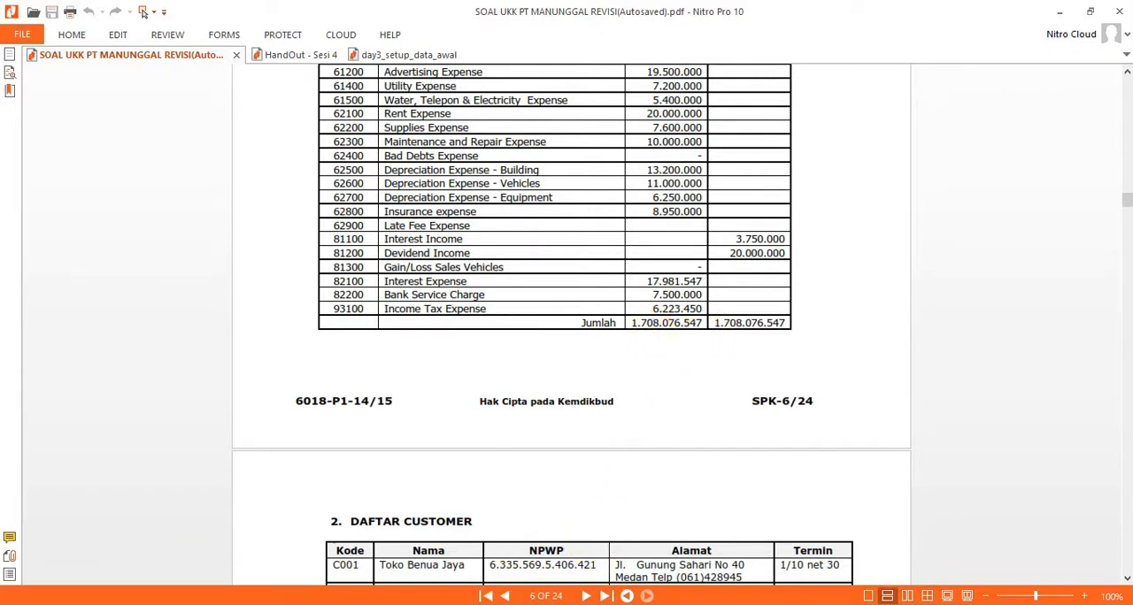
pyautogui.hotkey('alt', 'Tab')
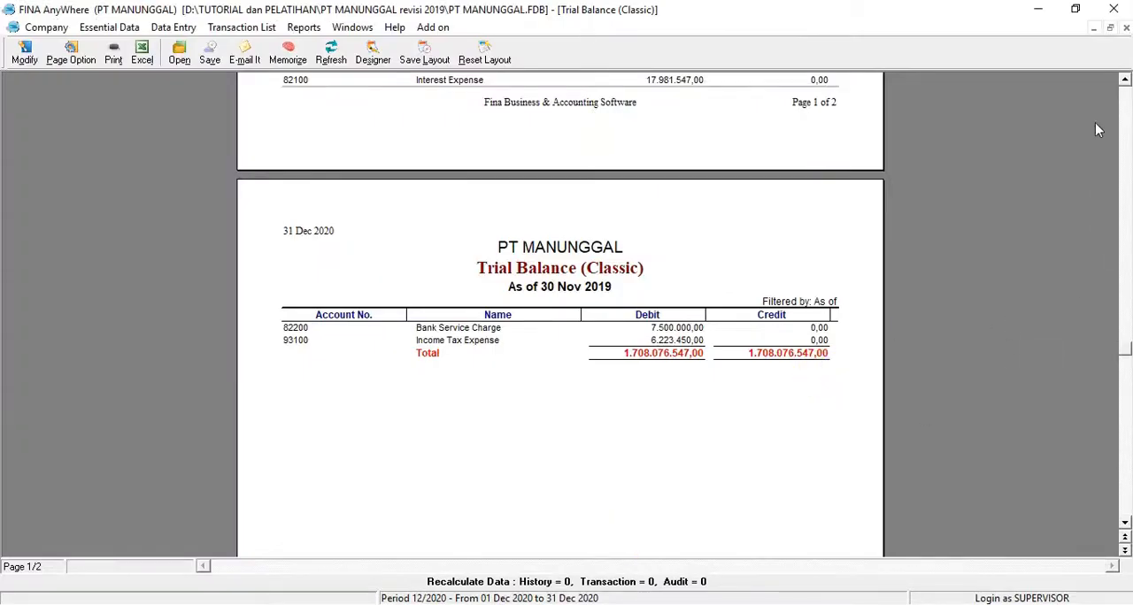
pyautogui.press('super+Down')
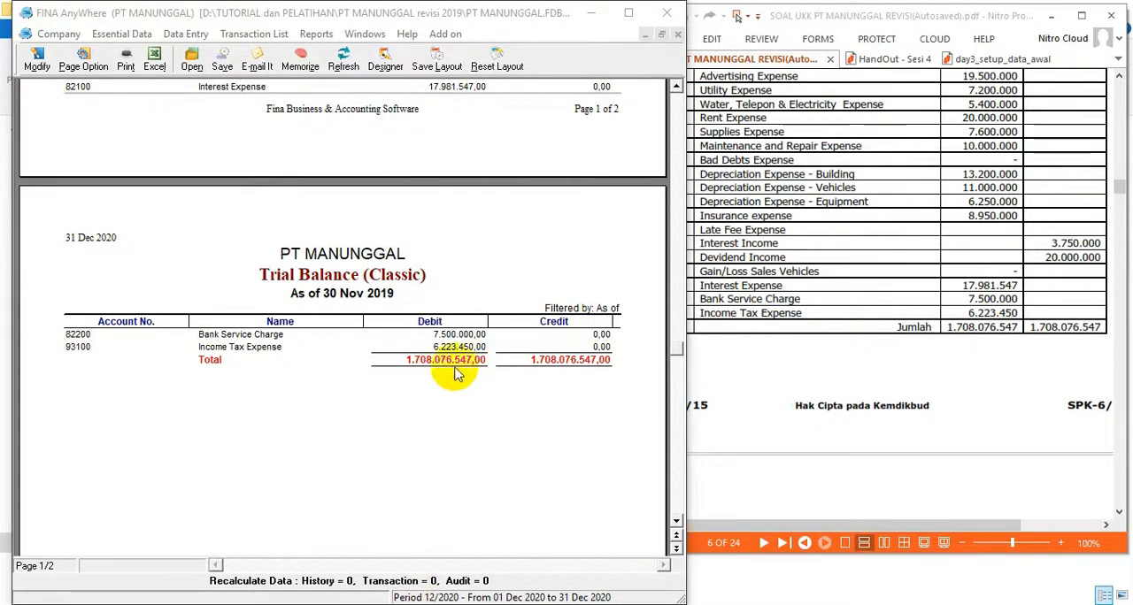
pyautogui.doubleClick(633, 14)
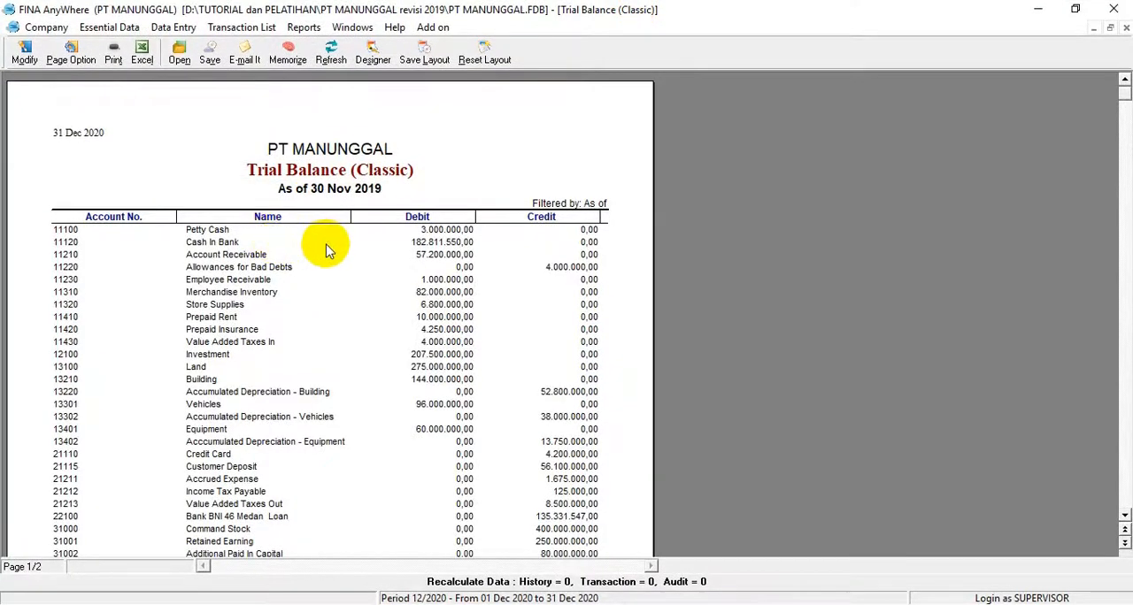
pyautogui.scroll(-10, 327, 250)
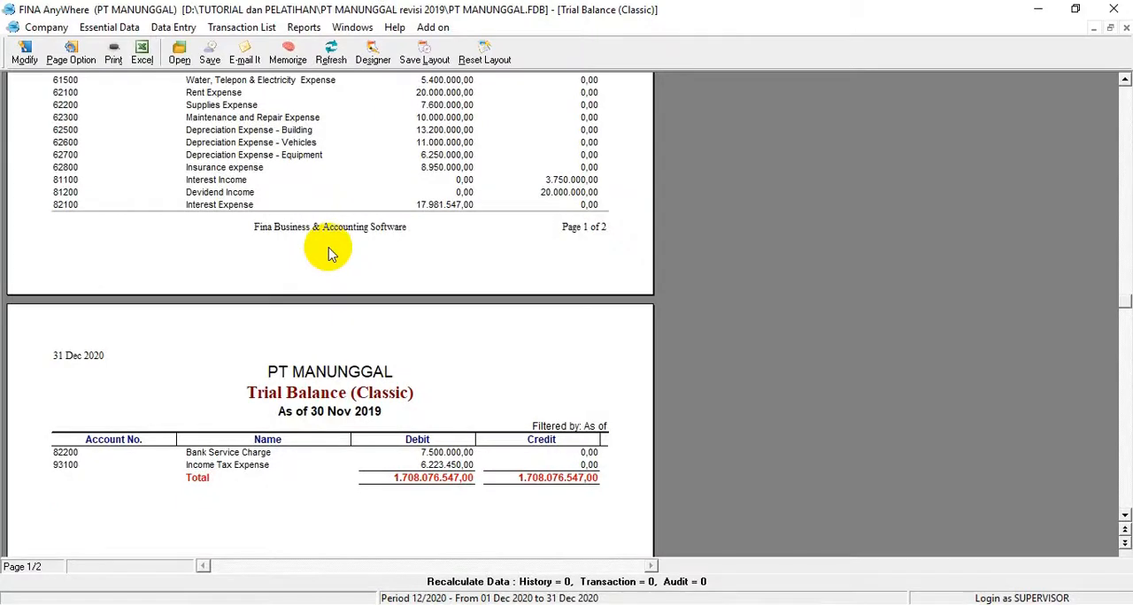